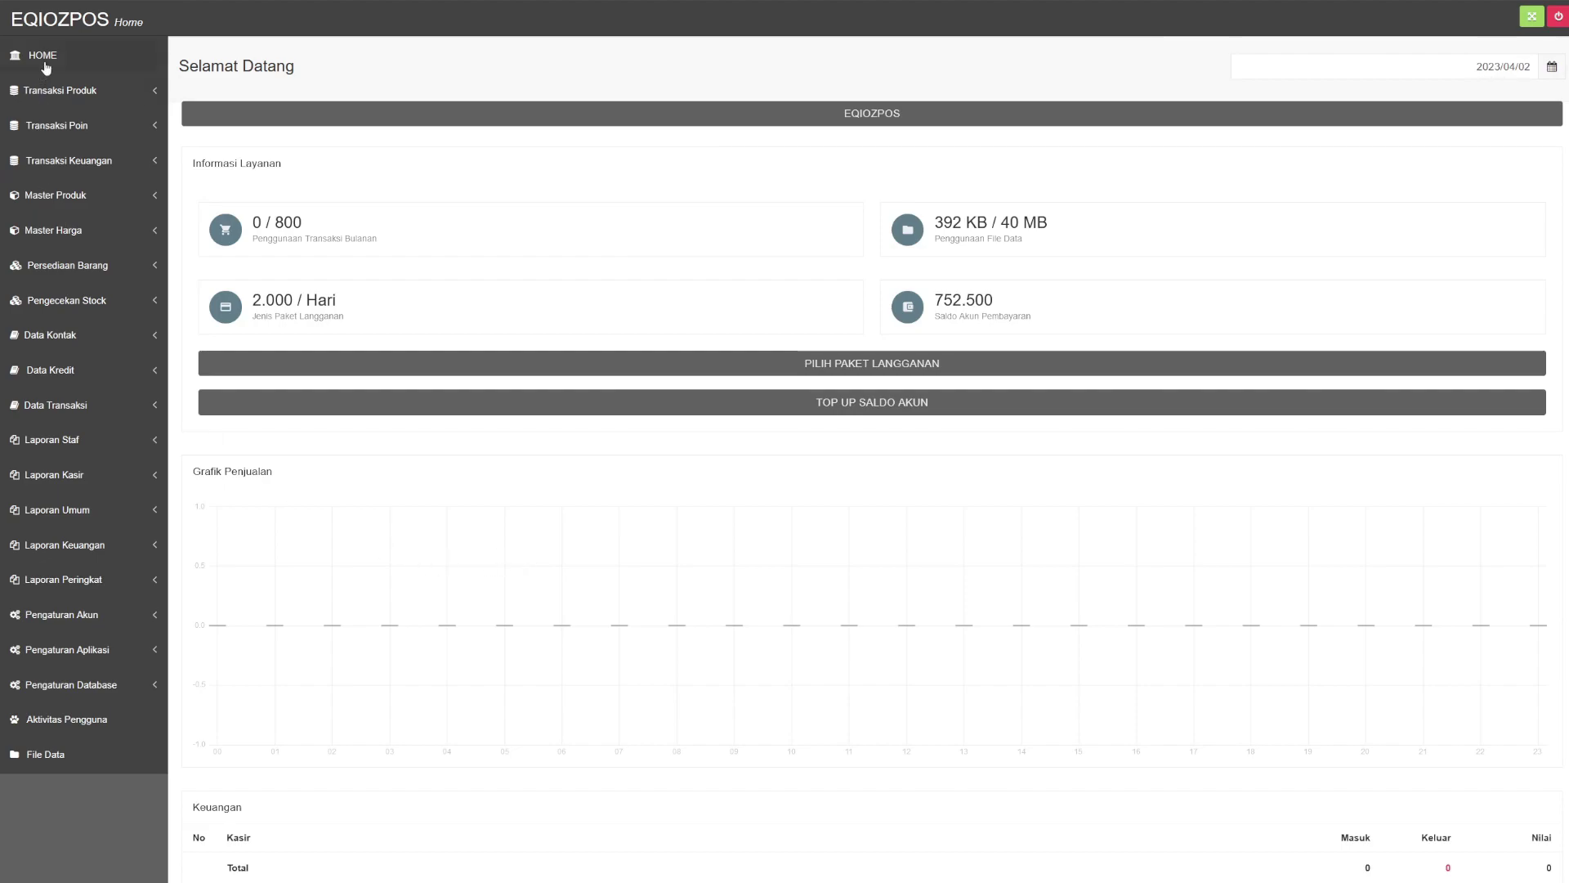
Look over the home dashboard and choose the EQIOZPOS outlet from the outlet list
{"action": "scroll", "coordinate": [619, 618], "scroll_direction": "down", "scroll_amount": 1}
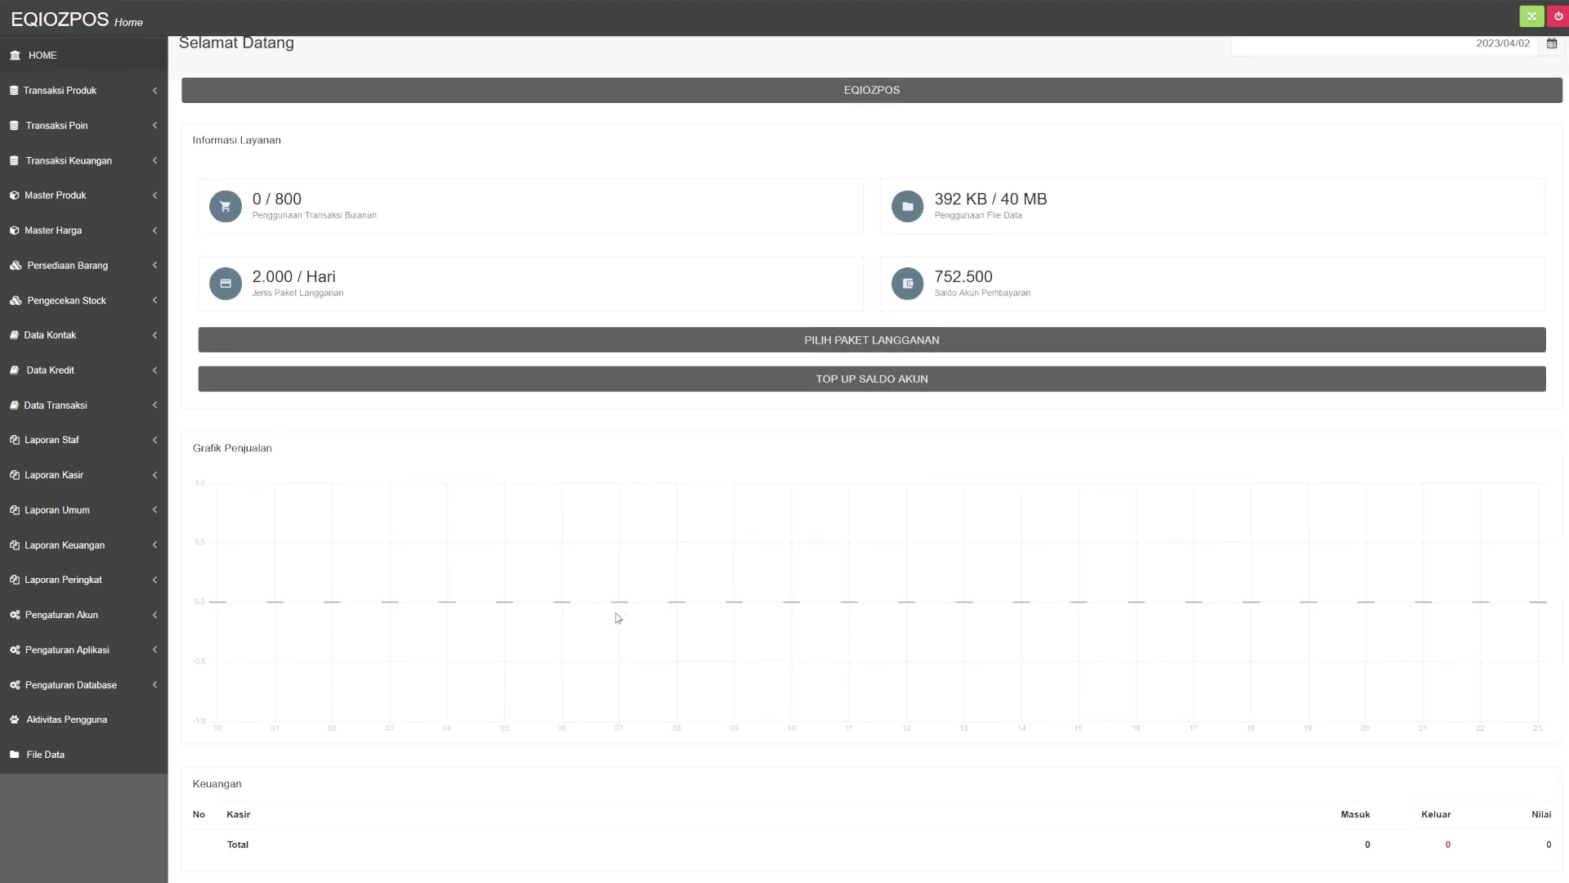
{"action": "scroll", "coordinate": [619, 617], "scroll_direction": "up", "scroll_amount": 1}
{"action": "scroll", "coordinate": [619, 618], "scroll_direction": "down", "scroll_amount": 1}
{"action": "left_click", "coordinate": [837, 95]}
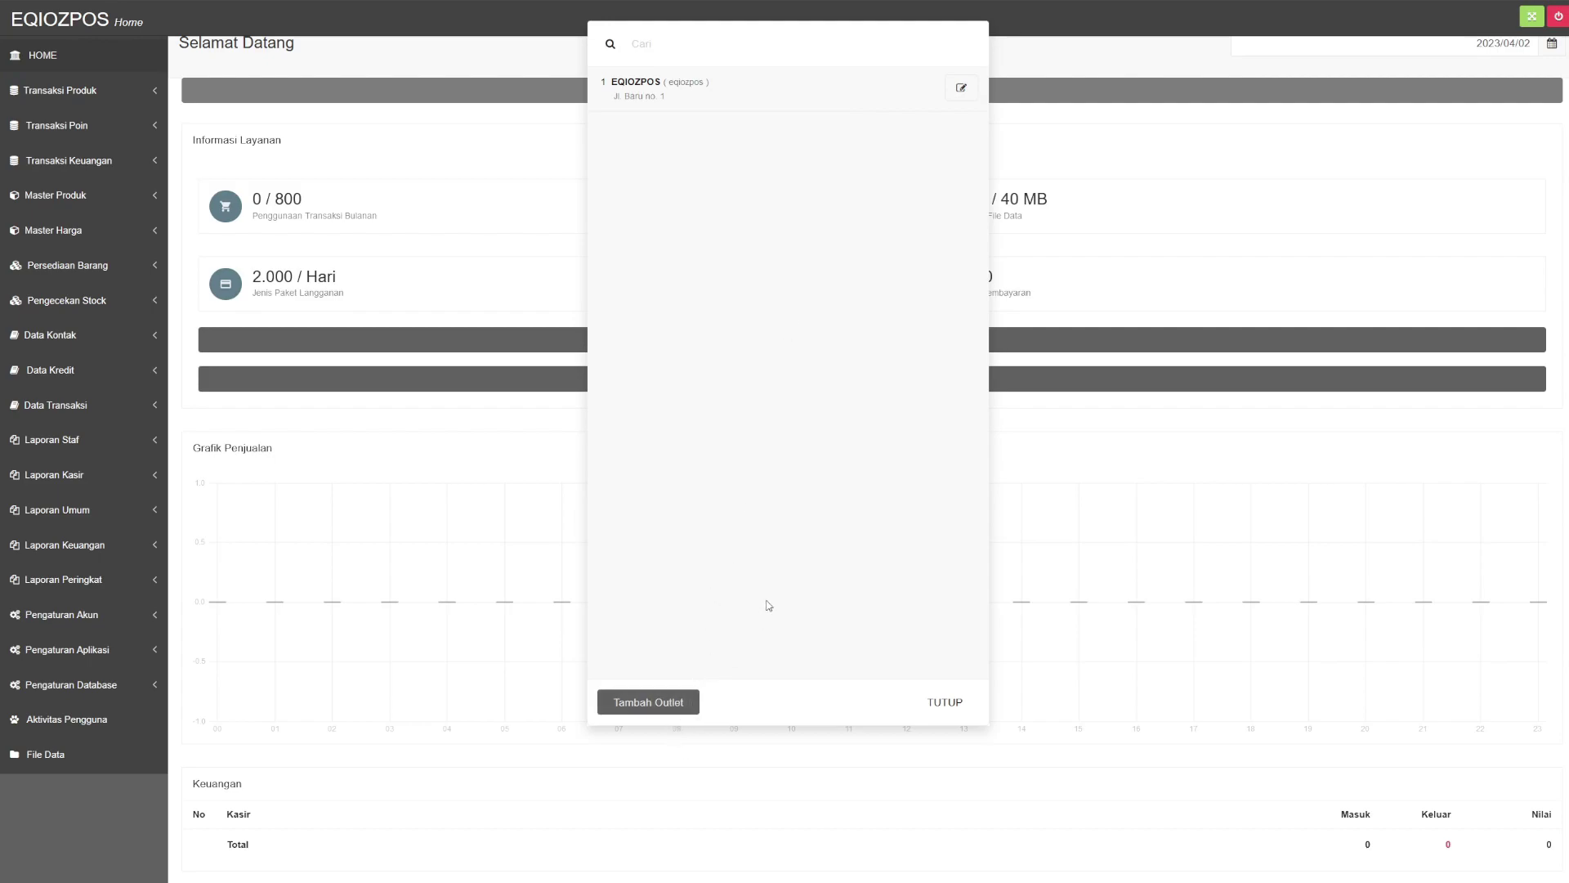
{"action": "left_click", "coordinate": [664, 91]}
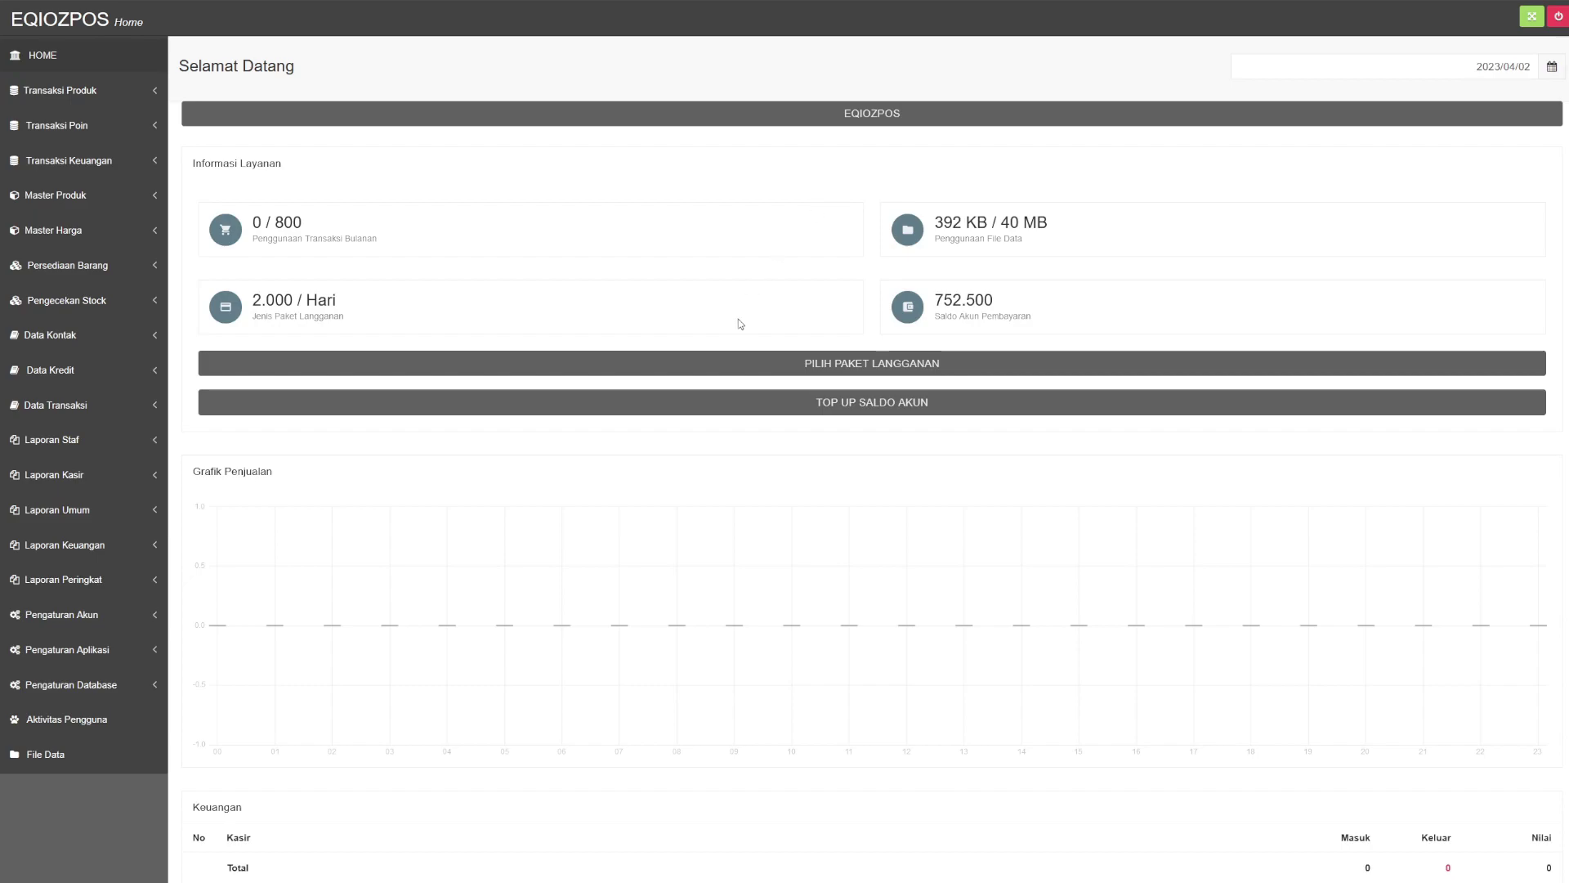
{"action": "scroll", "coordinate": [683, 587], "scroll_direction": "down", "scroll_amount": 1}
{"action": "scroll", "coordinate": [683, 587], "scroll_direction": "up", "scroll_amount": 1}
Open the Penjualan transaction page and add Bay Fresh with a quantity of 1 to the sale
{"action": "left_click", "coordinate": [94, 88]}
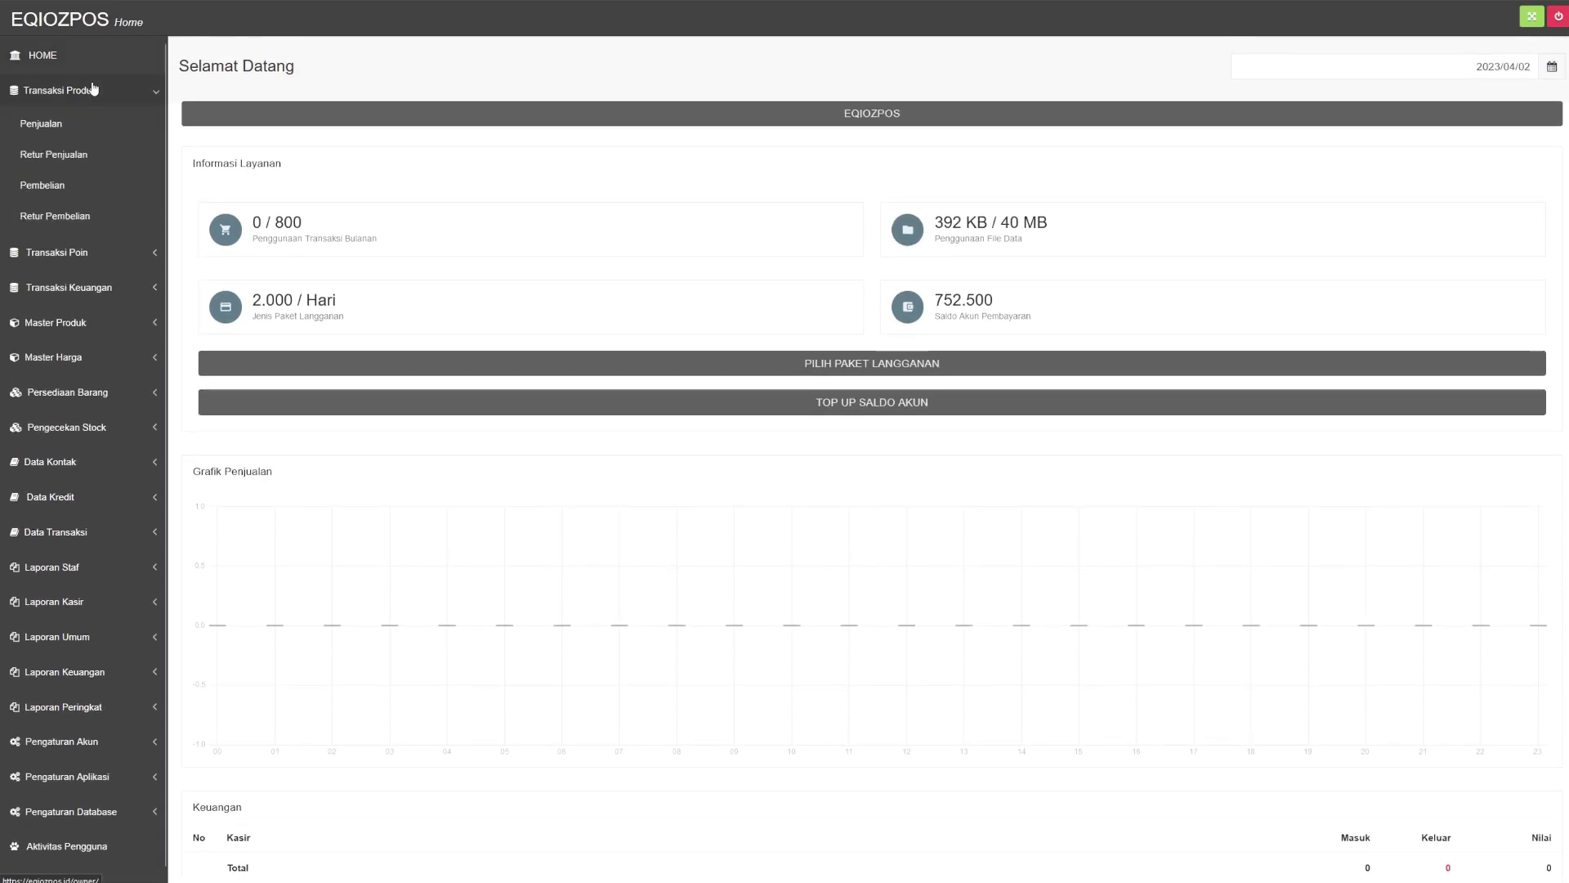
{"action": "left_click", "coordinate": [42, 126]}
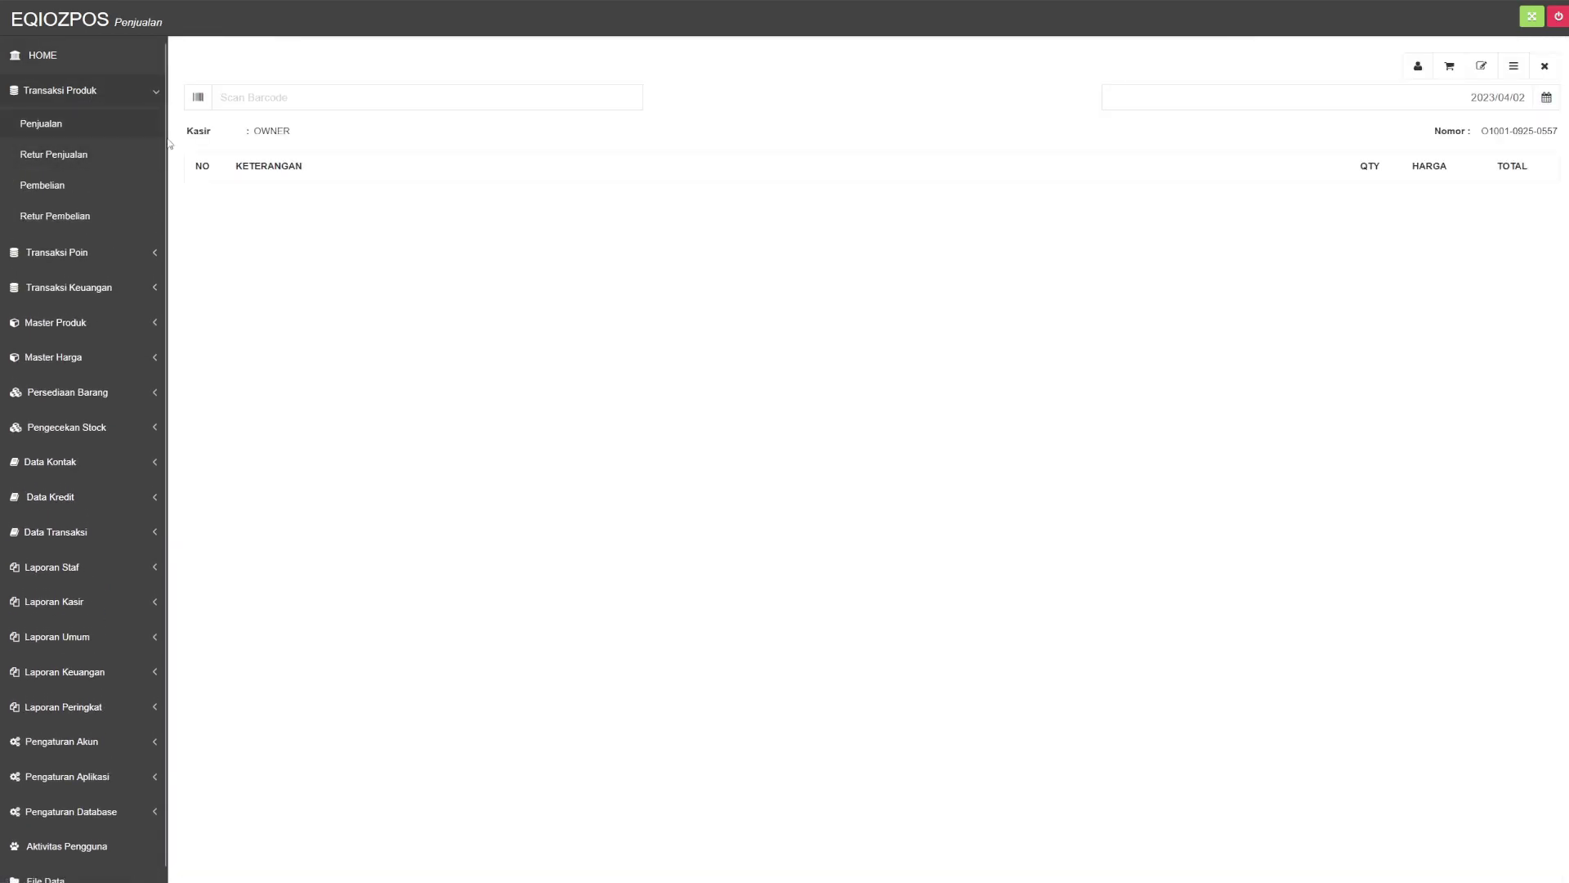
{"action": "left_click", "coordinate": [1449, 65]}
{"action": "scroll", "coordinate": [859, 305], "scroll_direction": "down", "scroll_amount": 1}
{"action": "scroll", "coordinate": [859, 305], "scroll_direction": "down", "scroll_amount": 5}
{"action": "scroll", "coordinate": [858, 305], "scroll_direction": "up", "scroll_amount": 6}
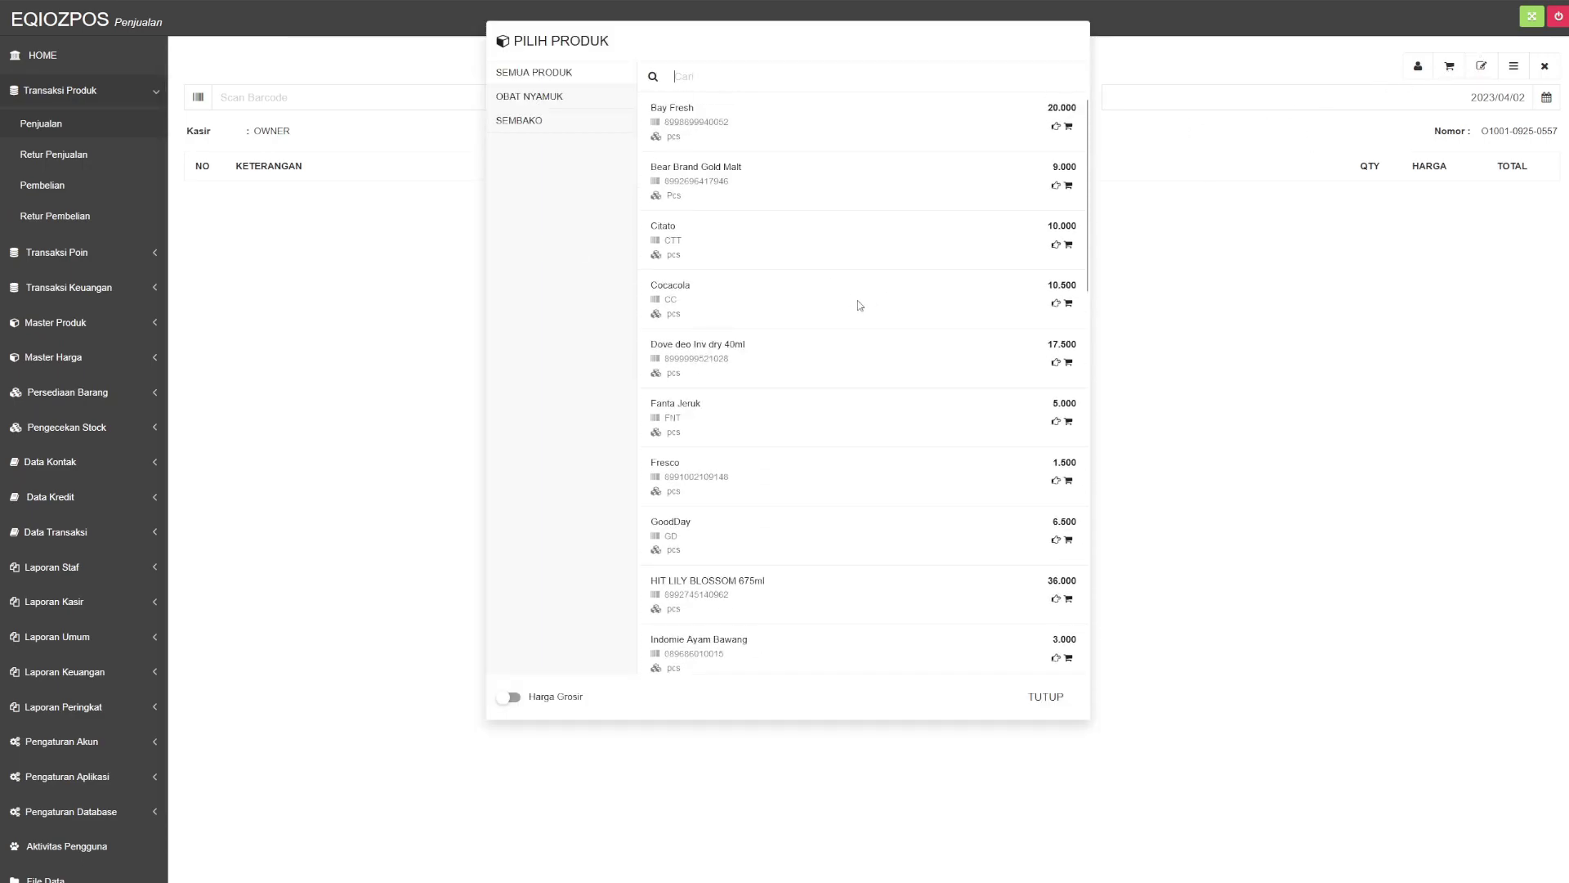
{"action": "left_click", "coordinate": [1055, 126]}
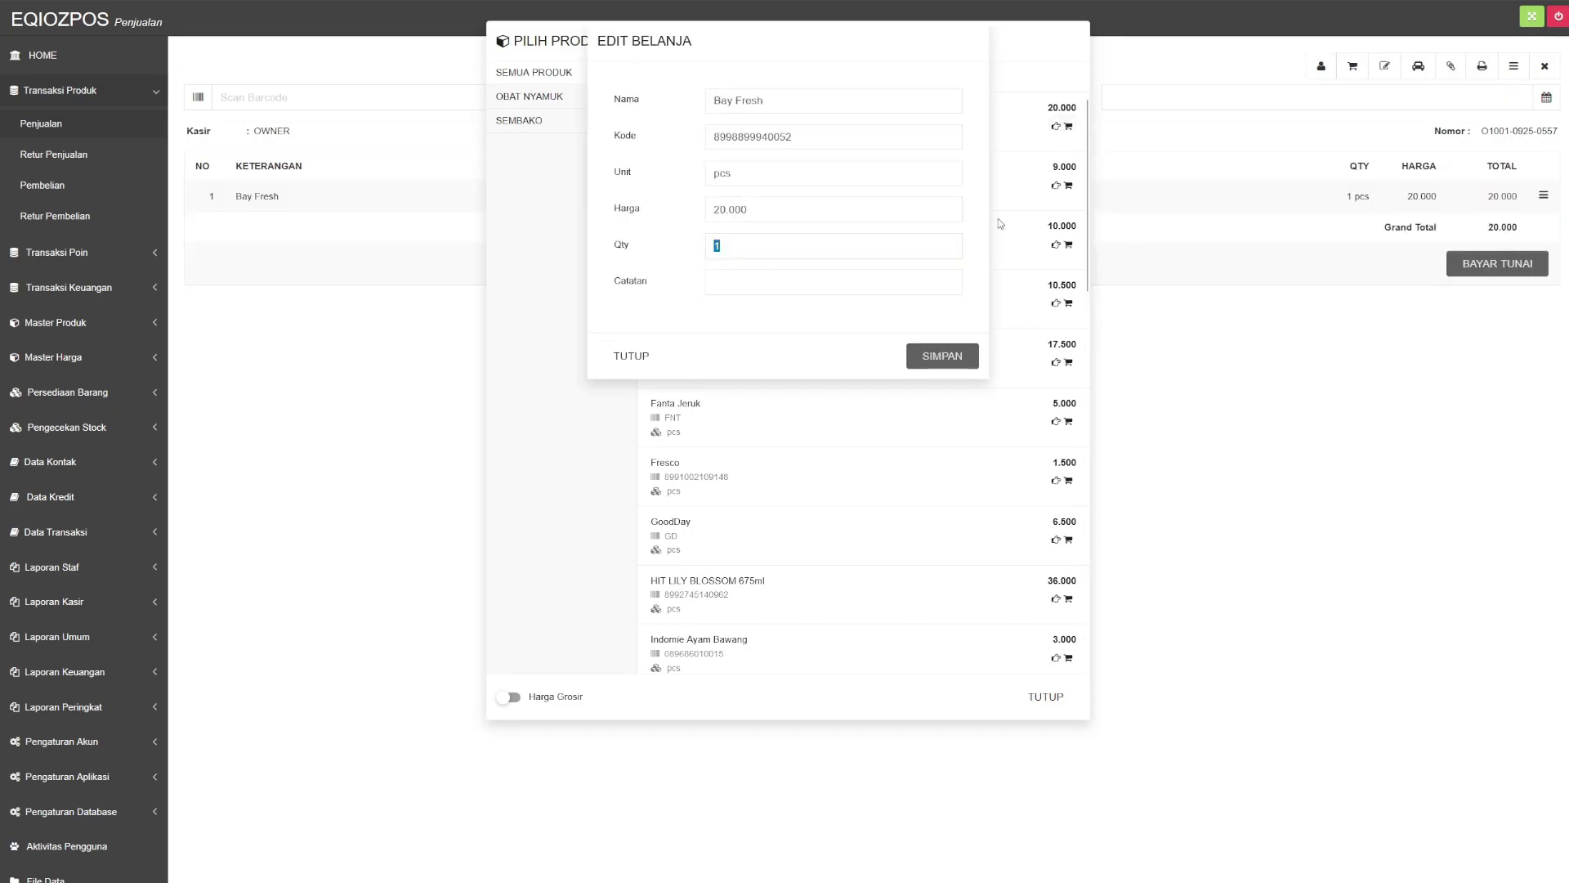
{"action": "left_click", "coordinate": [932, 360]}
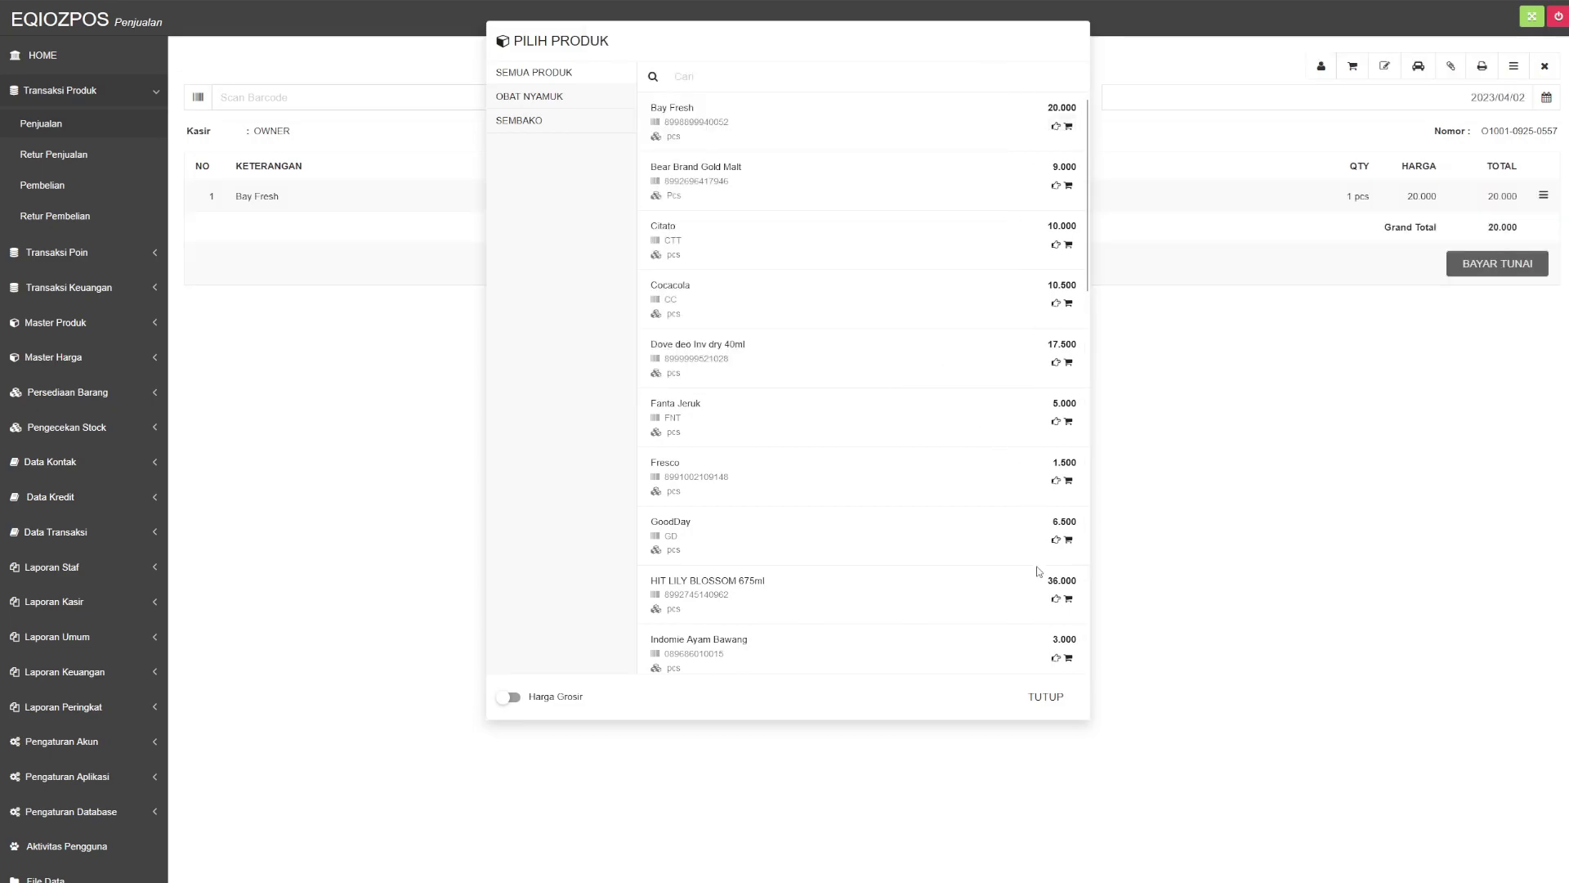
{"action": "left_click", "coordinate": [1048, 698]}
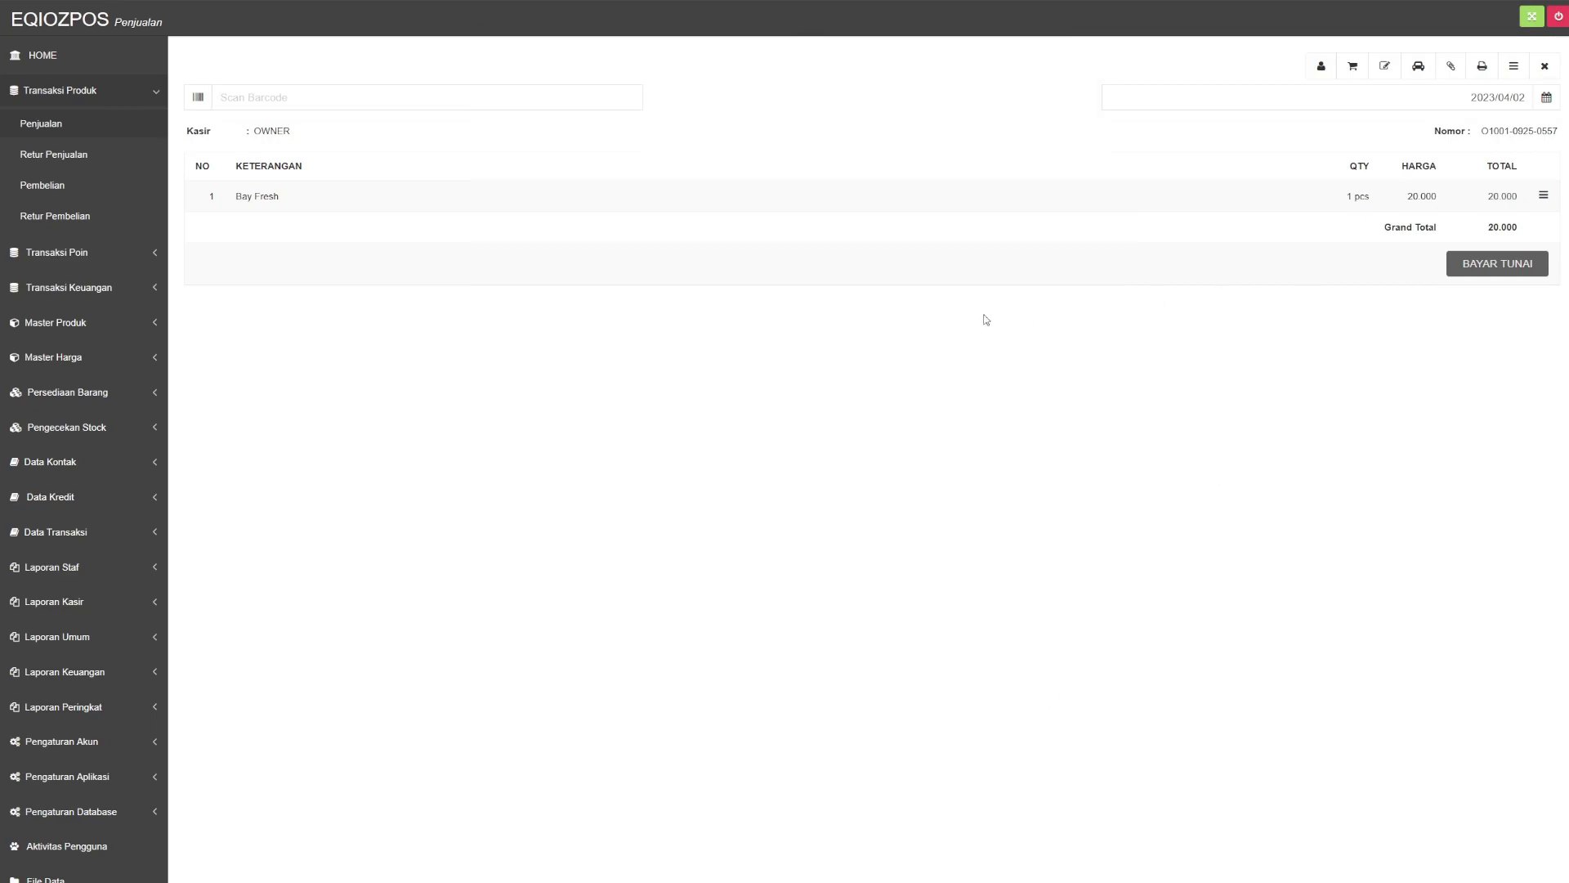
Look through the Retur Penjualan, Pembelian, Retur Pembelian and Penukaran Poin transaction pages
{"action": "left_click", "coordinate": [50, 155]}
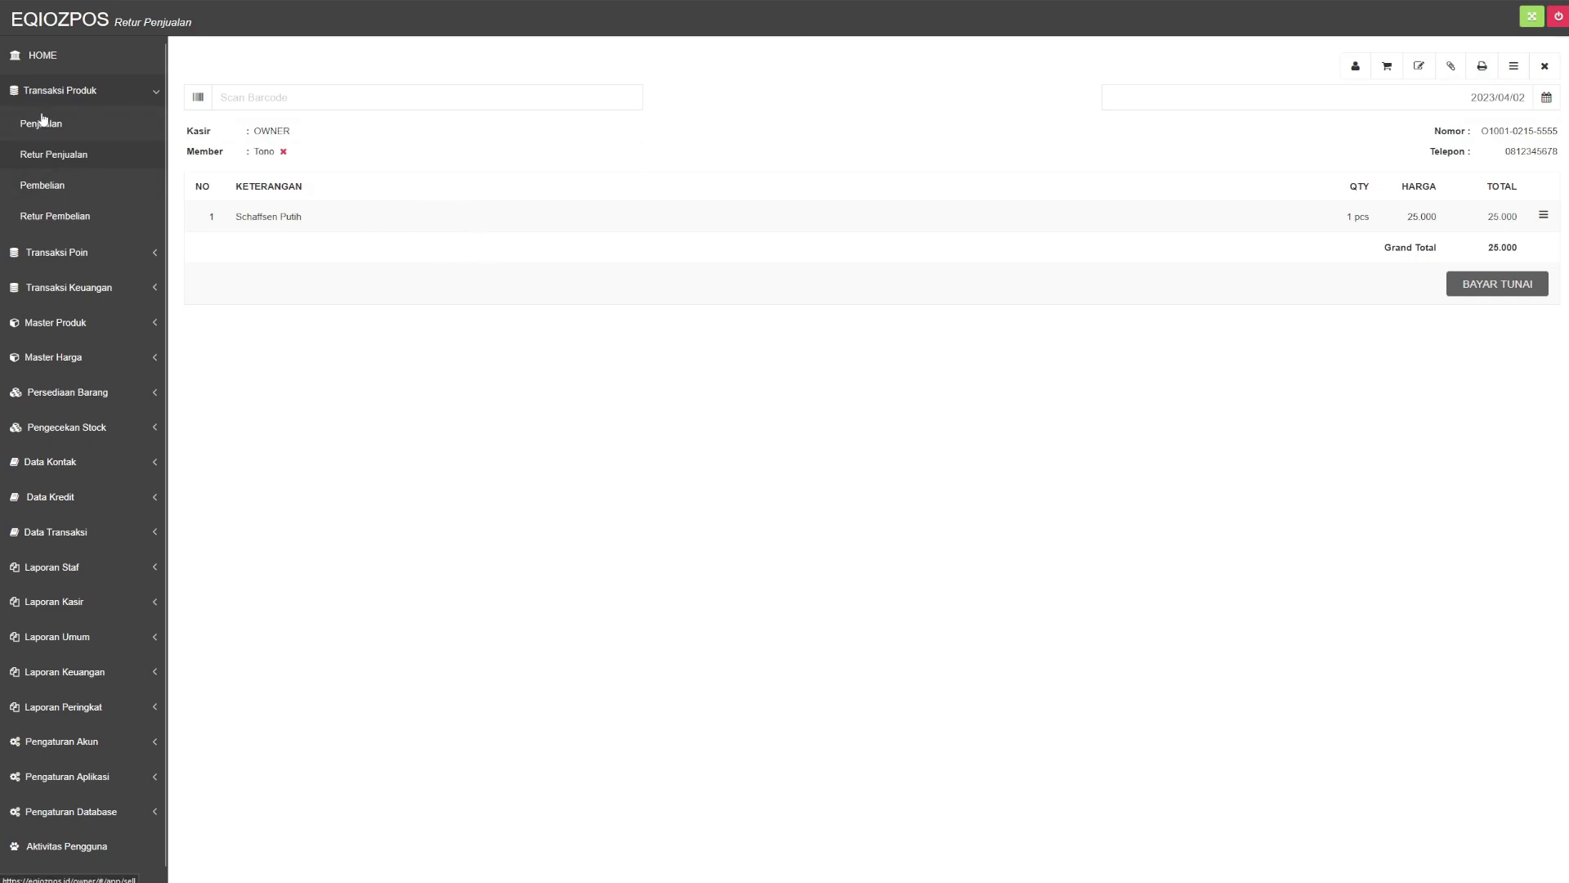
{"action": "left_click", "coordinate": [62, 185]}
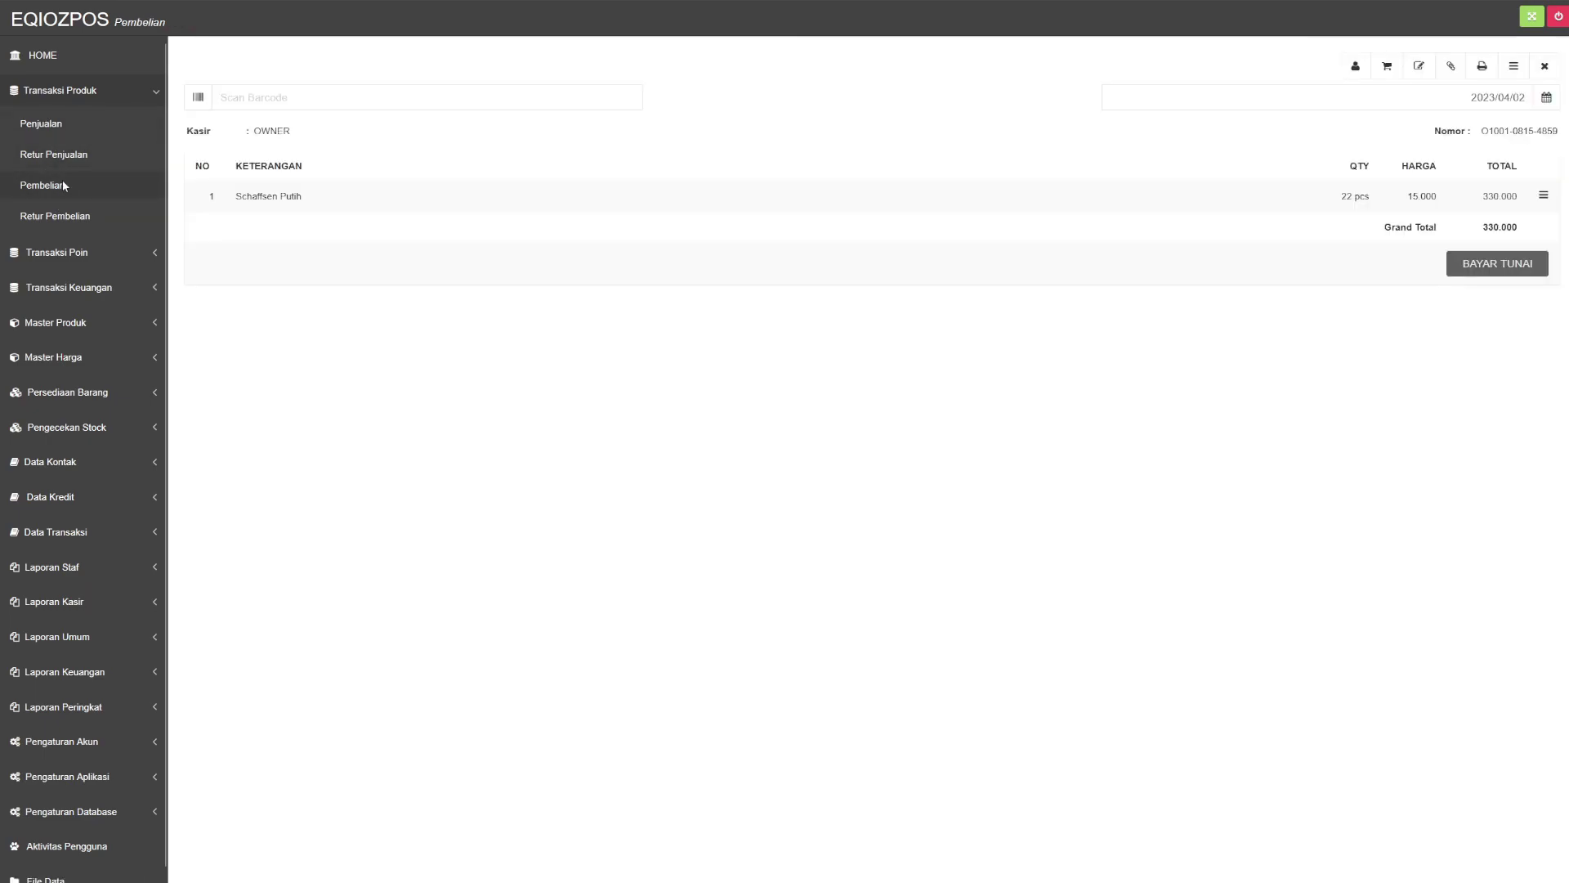
{"action": "left_click", "coordinate": [66, 222]}
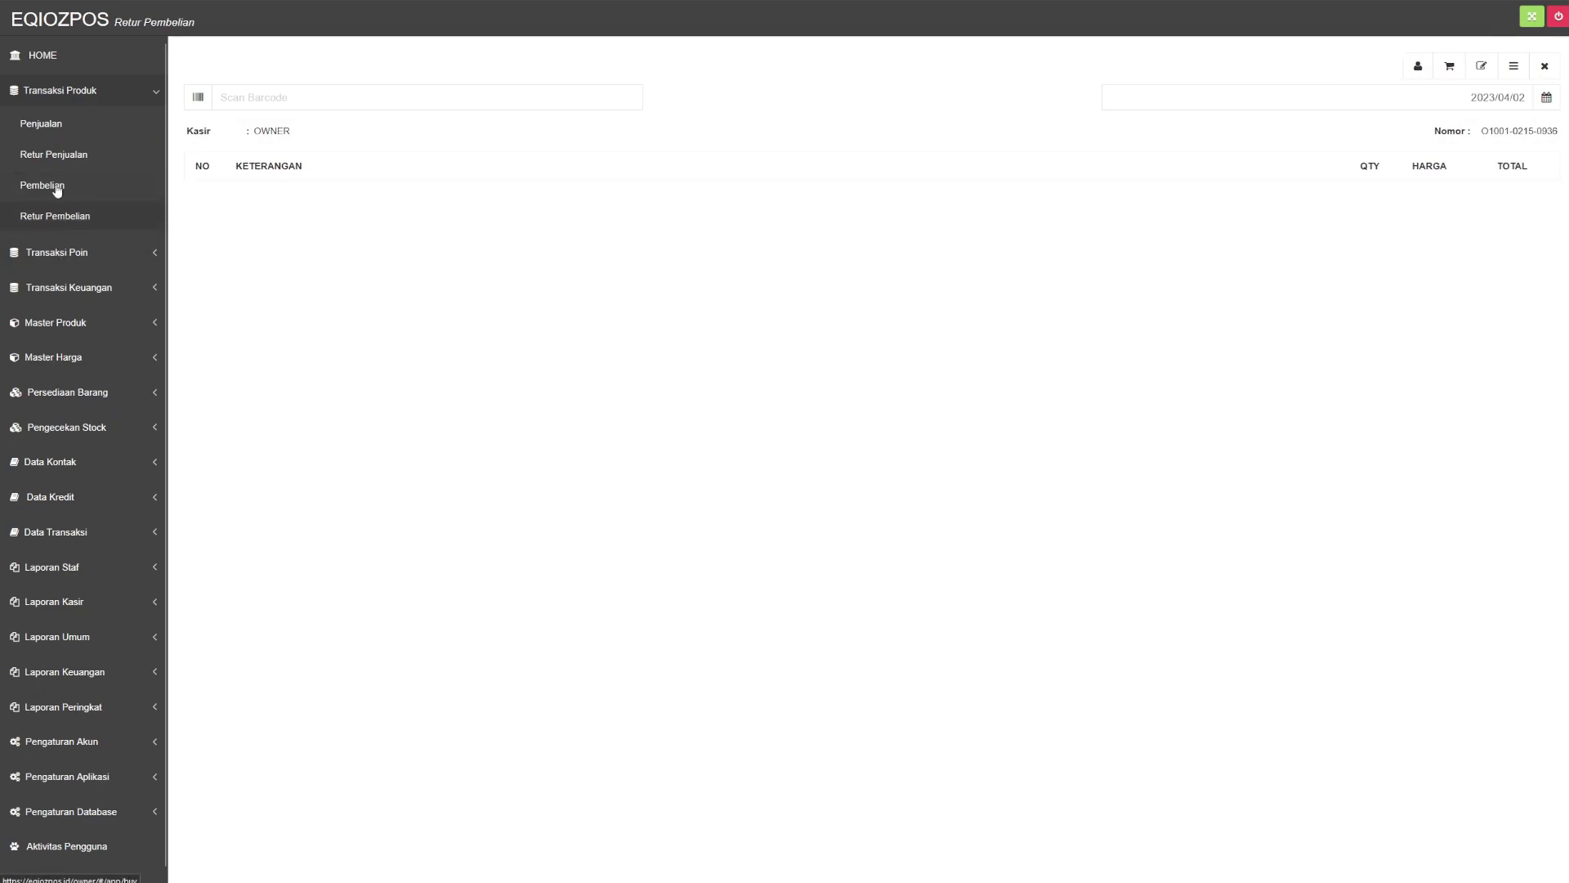
{"action": "left_click", "coordinate": [56, 187]}
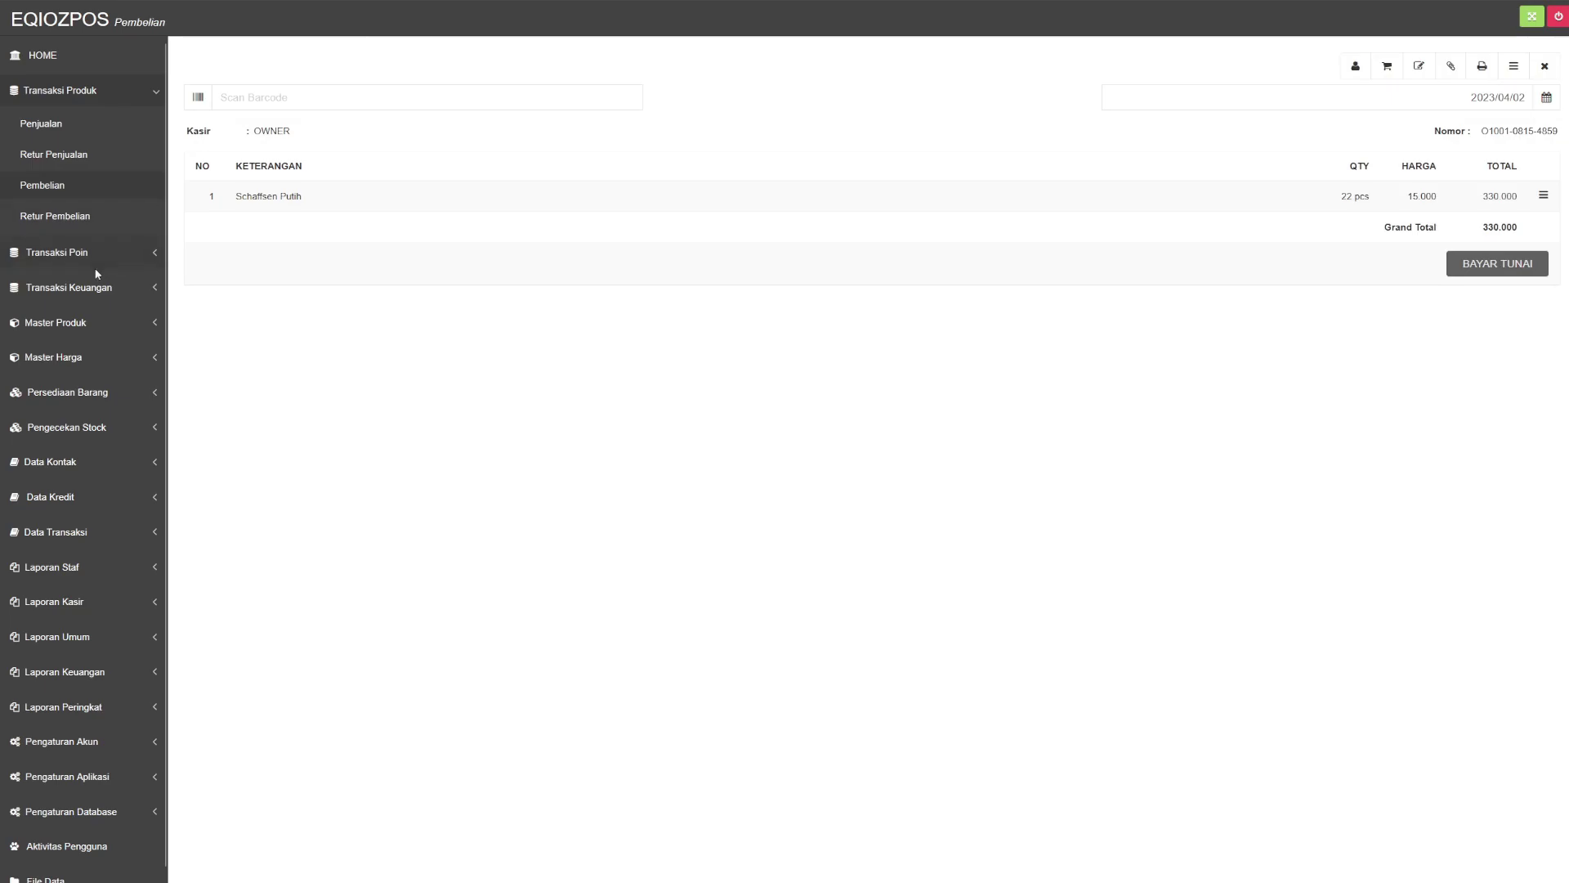
{"action": "left_click", "coordinate": [70, 253]}
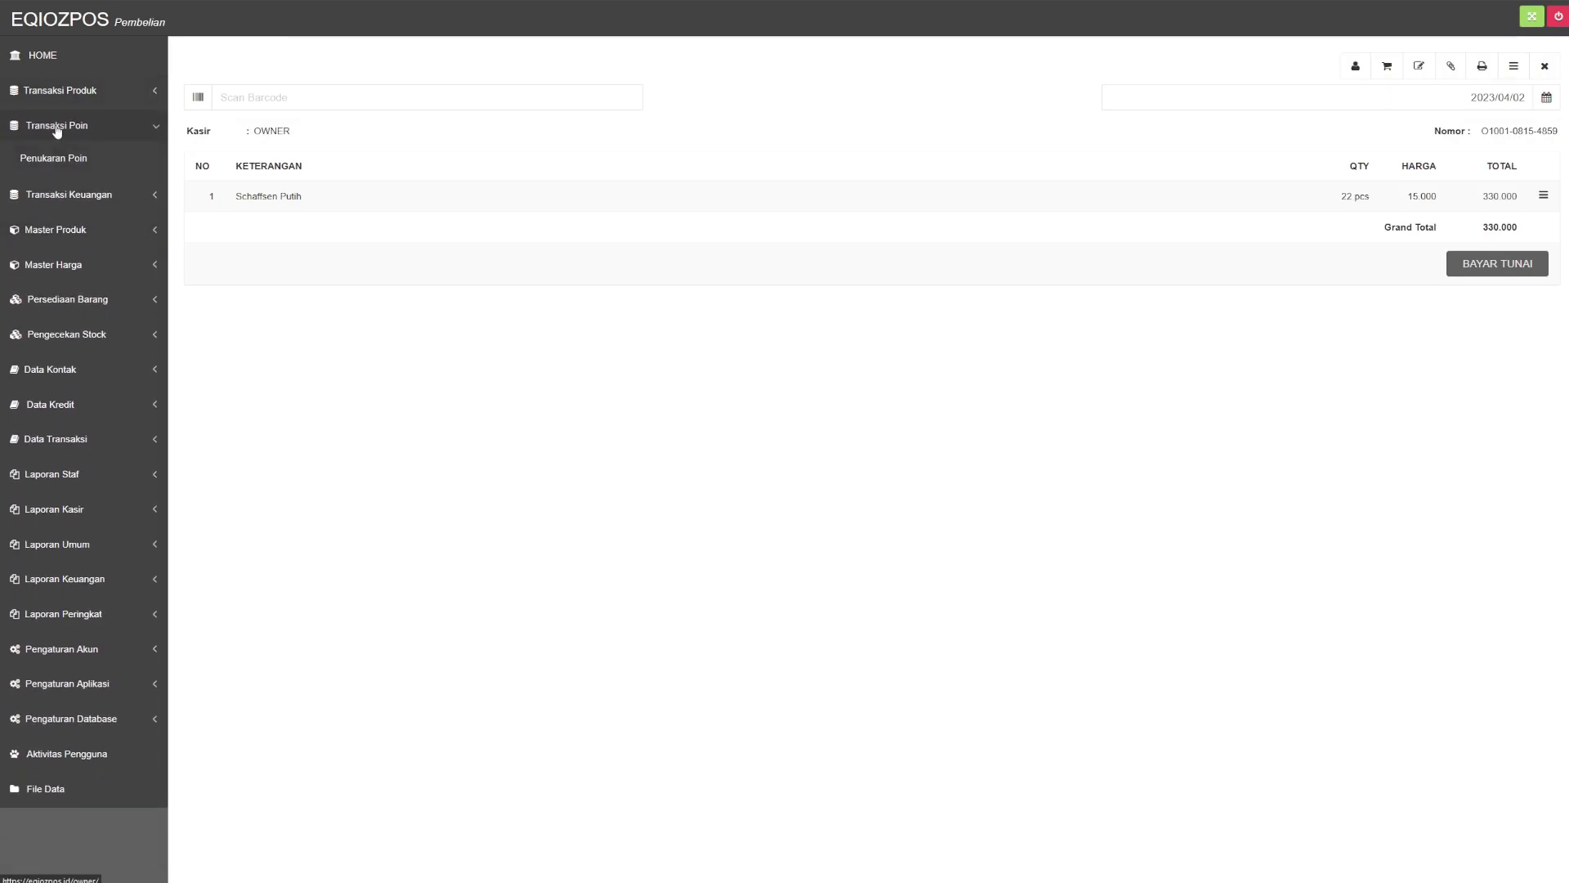
{"action": "left_click", "coordinate": [50, 160]}
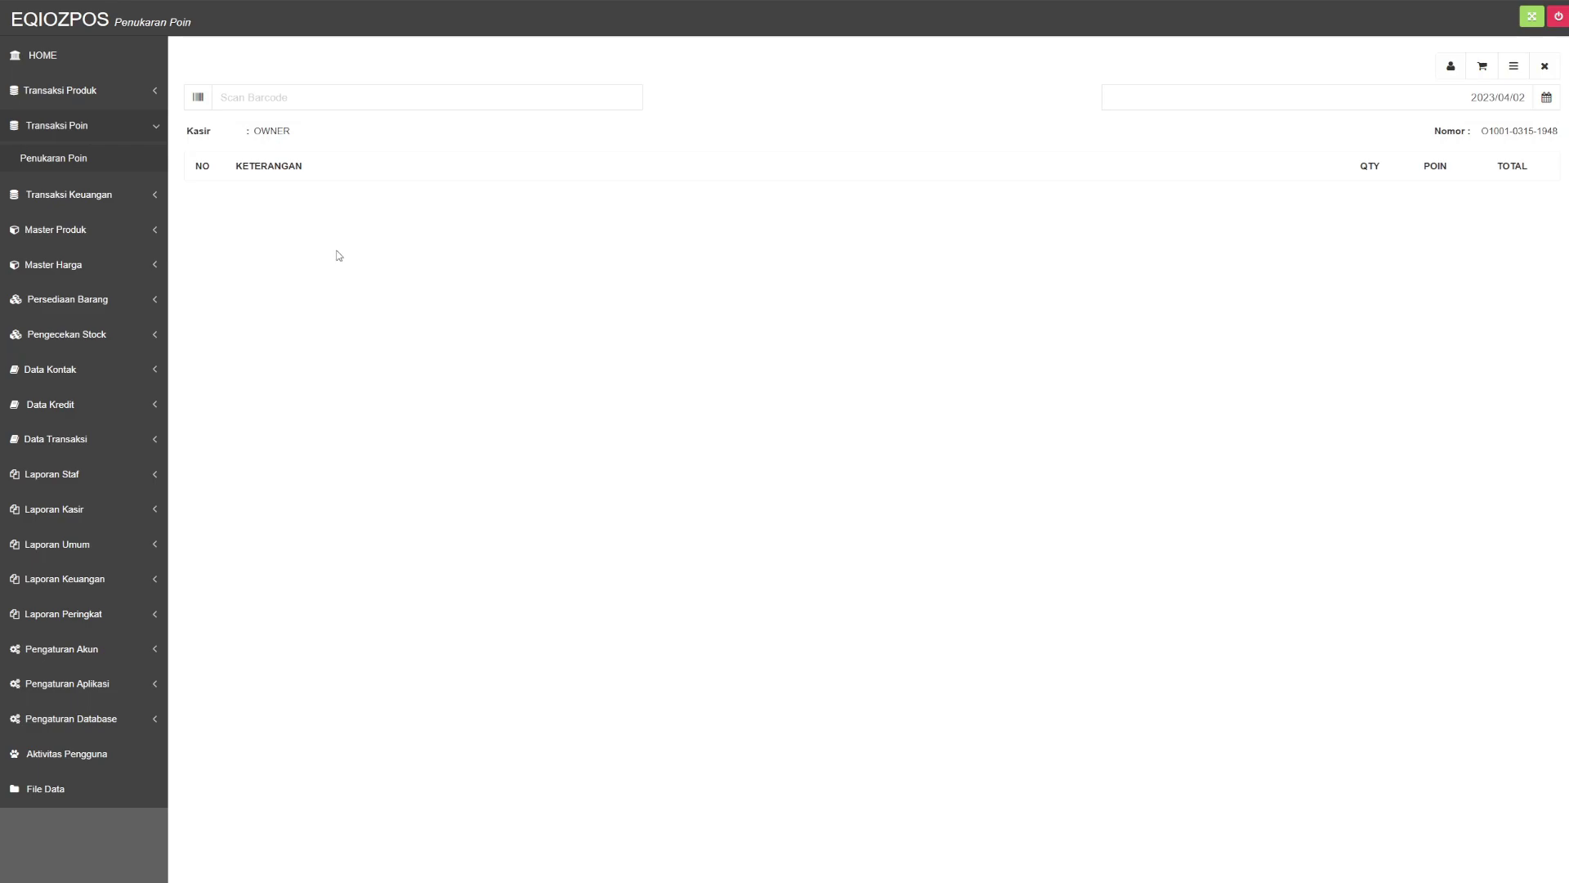
Examine the Pengeluaran form under Transaksi Keuangan, try its expense types, and close it without saving
{"action": "left_click", "coordinate": [72, 196]}
{"action": "scroll", "coordinate": [99, 200], "scroll_direction": "down", "scroll_amount": 1}
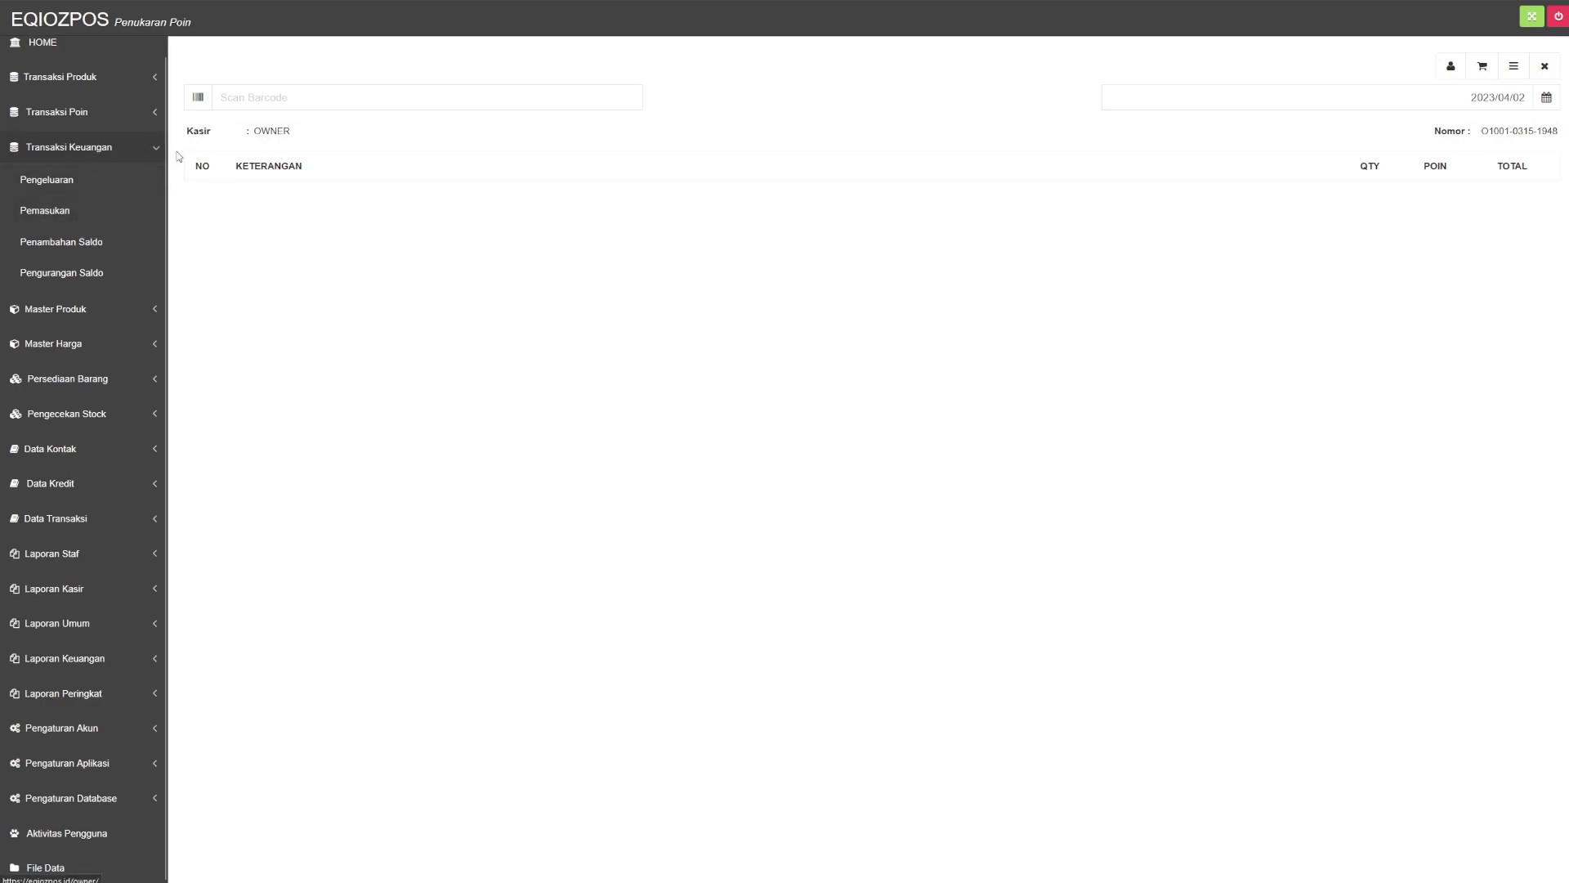
{"action": "left_click", "coordinate": [61, 184]}
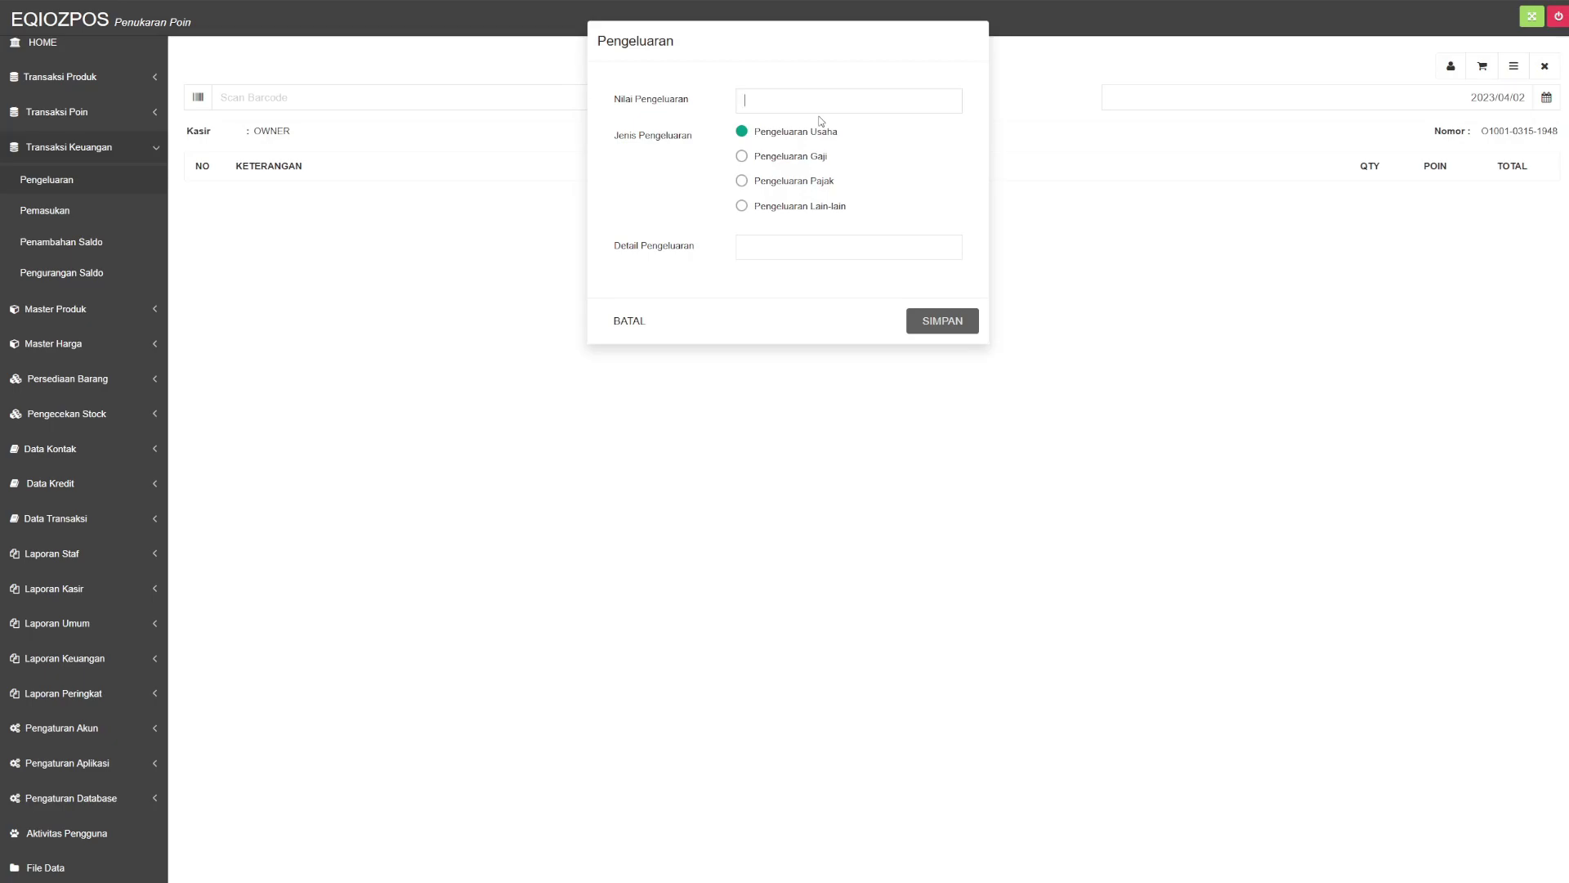
{"action": "left_click", "coordinate": [742, 159]}
{"action": "left_click", "coordinate": [742, 182]}
{"action": "left_click", "coordinate": [741, 133]}
{"action": "left_click", "coordinate": [743, 210]}
{"action": "left_click", "coordinate": [741, 132]}
{"action": "left_click", "coordinate": [635, 322]}
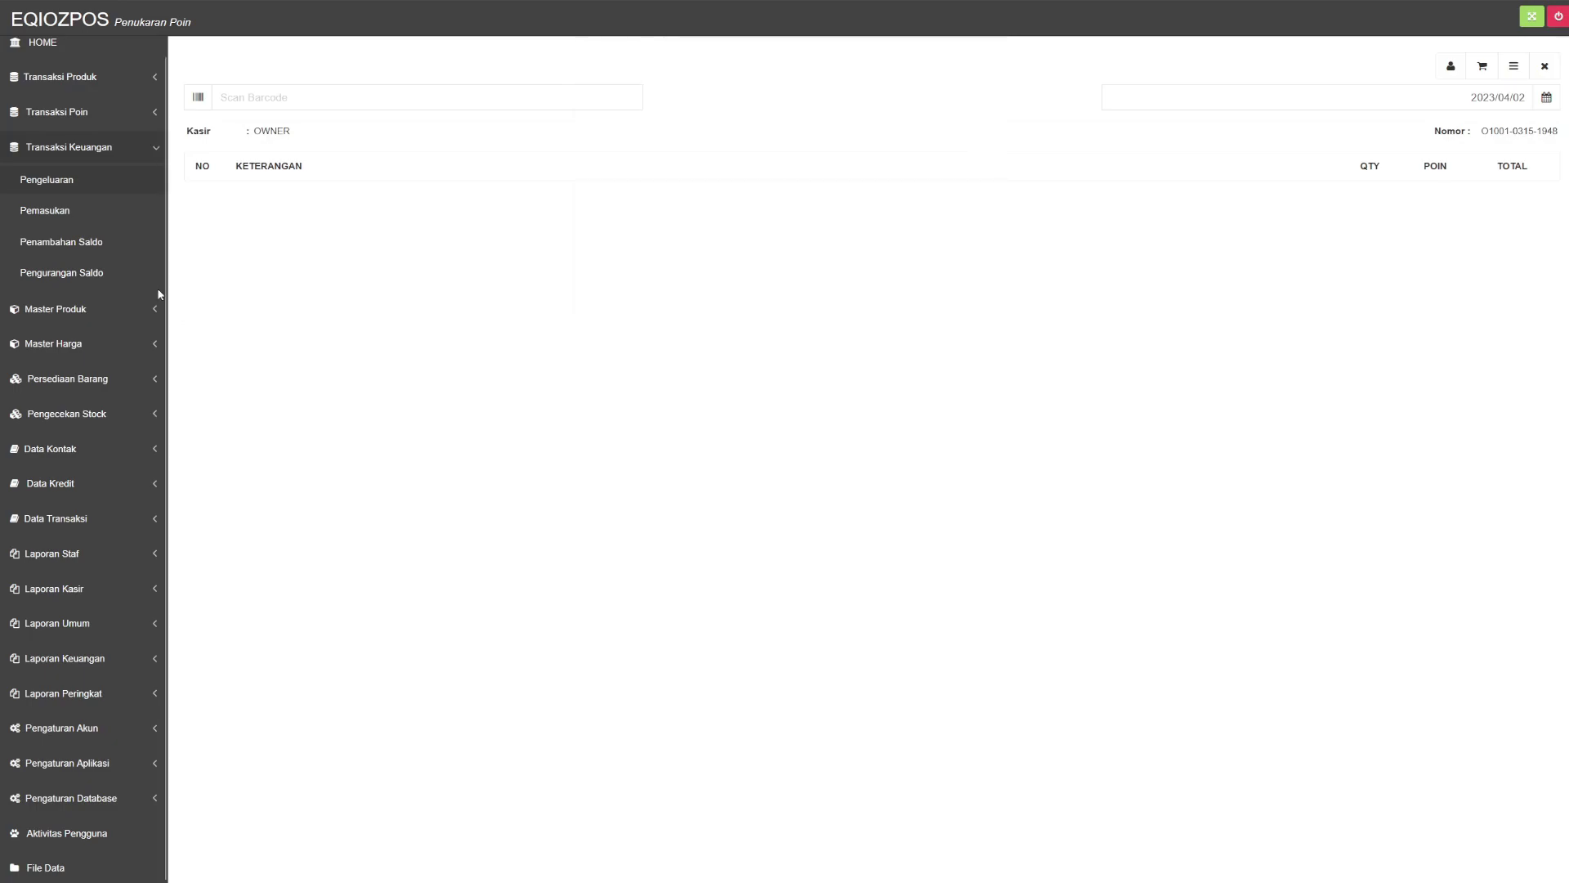
View the Pemasukan, Penambahan Saldo and Pengurangan Saldo forms, closing each without saving
{"action": "left_click", "coordinate": [63, 213]}
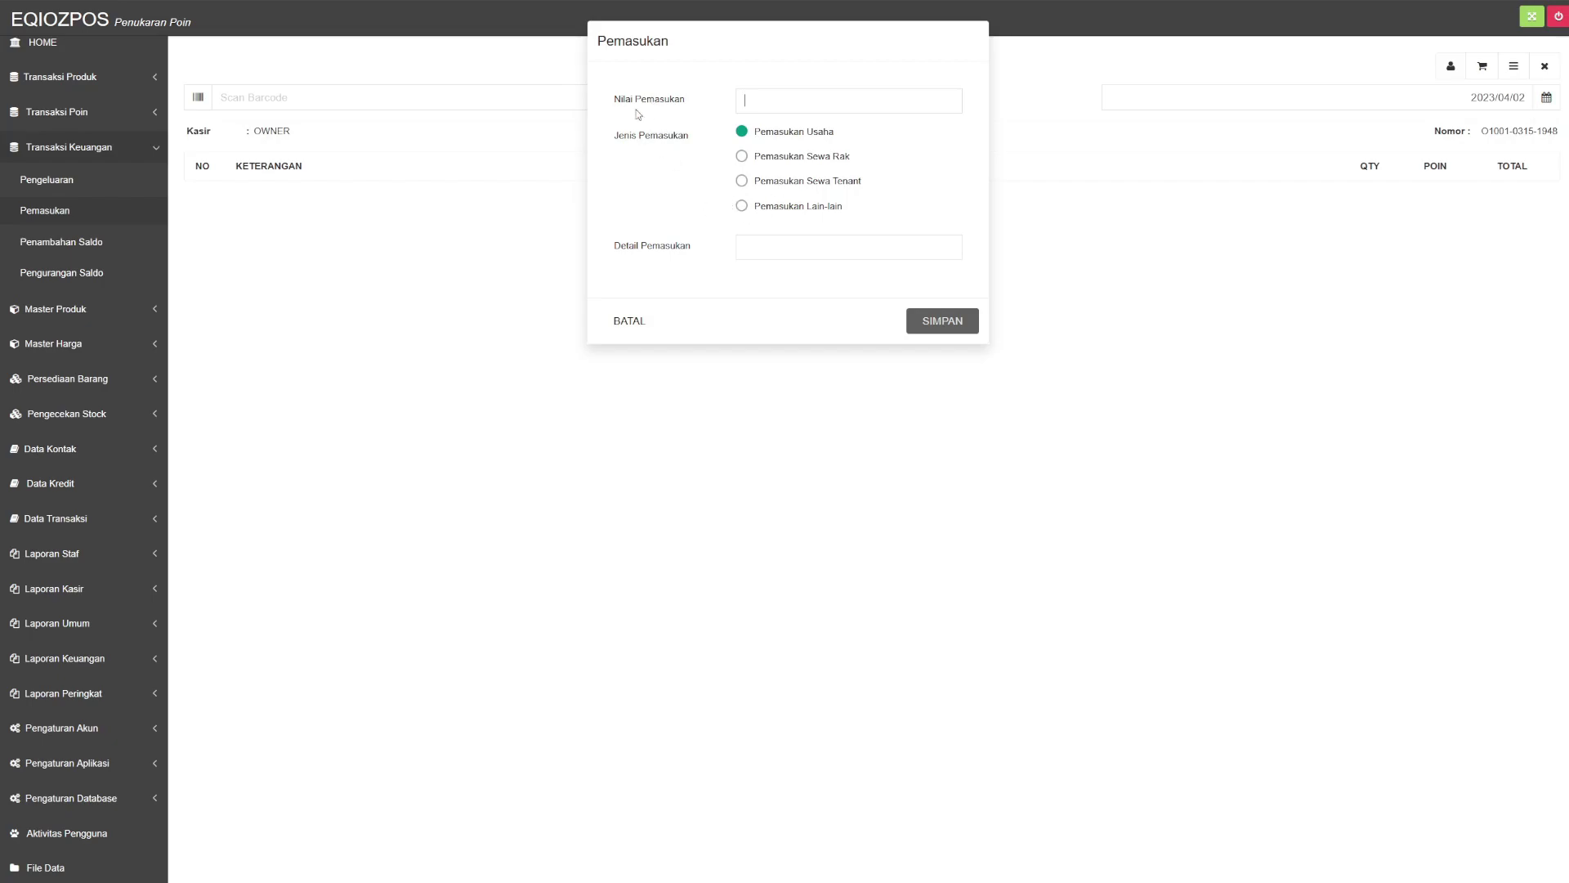
{"action": "left_click", "coordinate": [629, 320]}
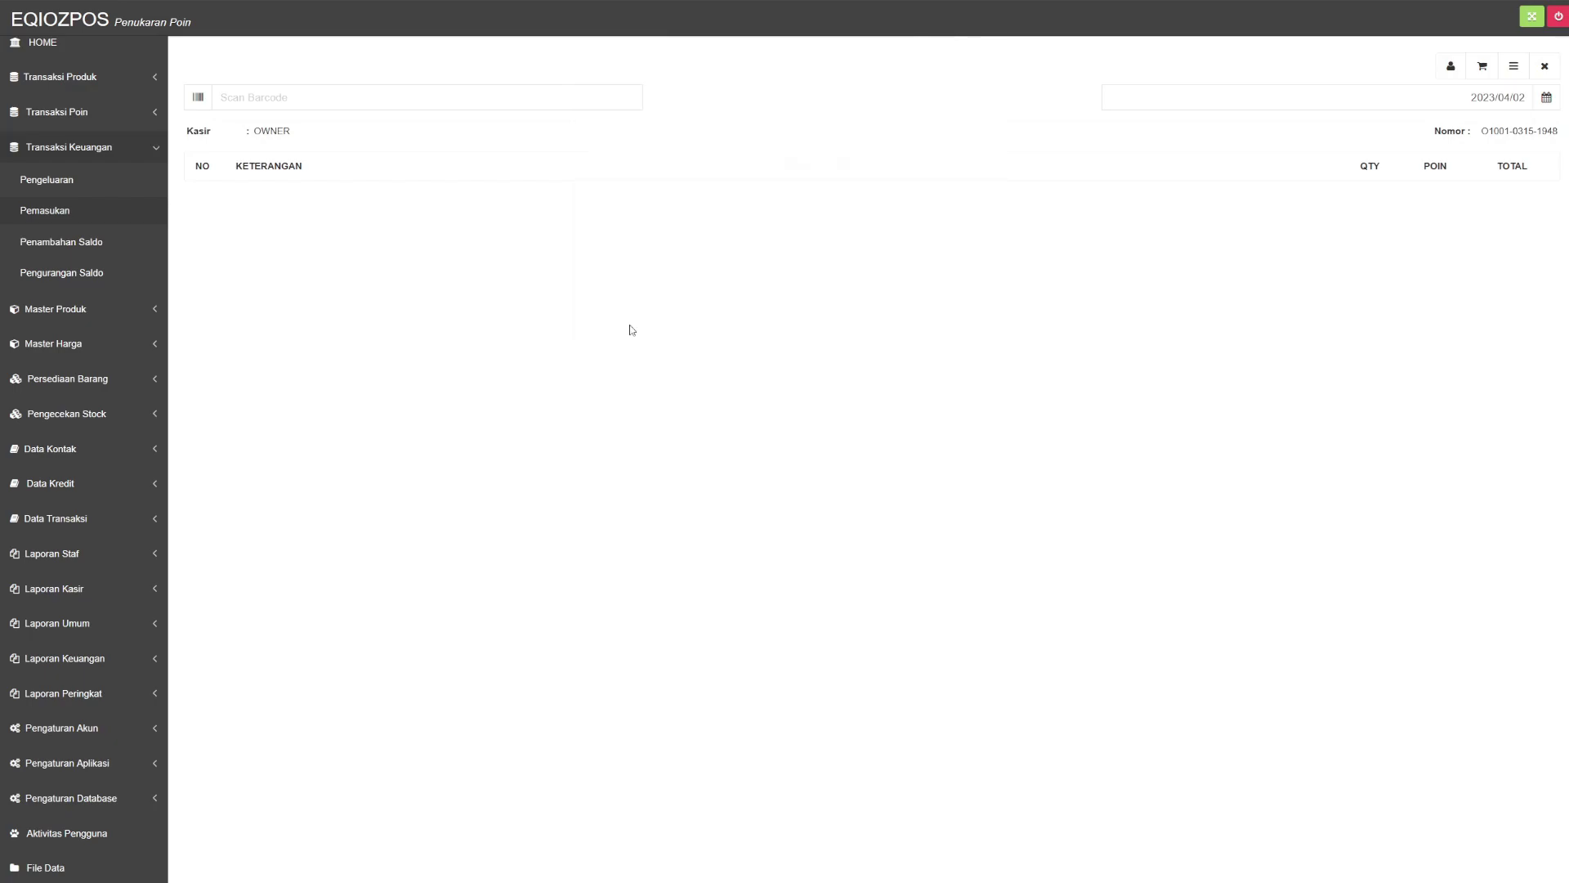
{"action": "left_click", "coordinate": [72, 248]}
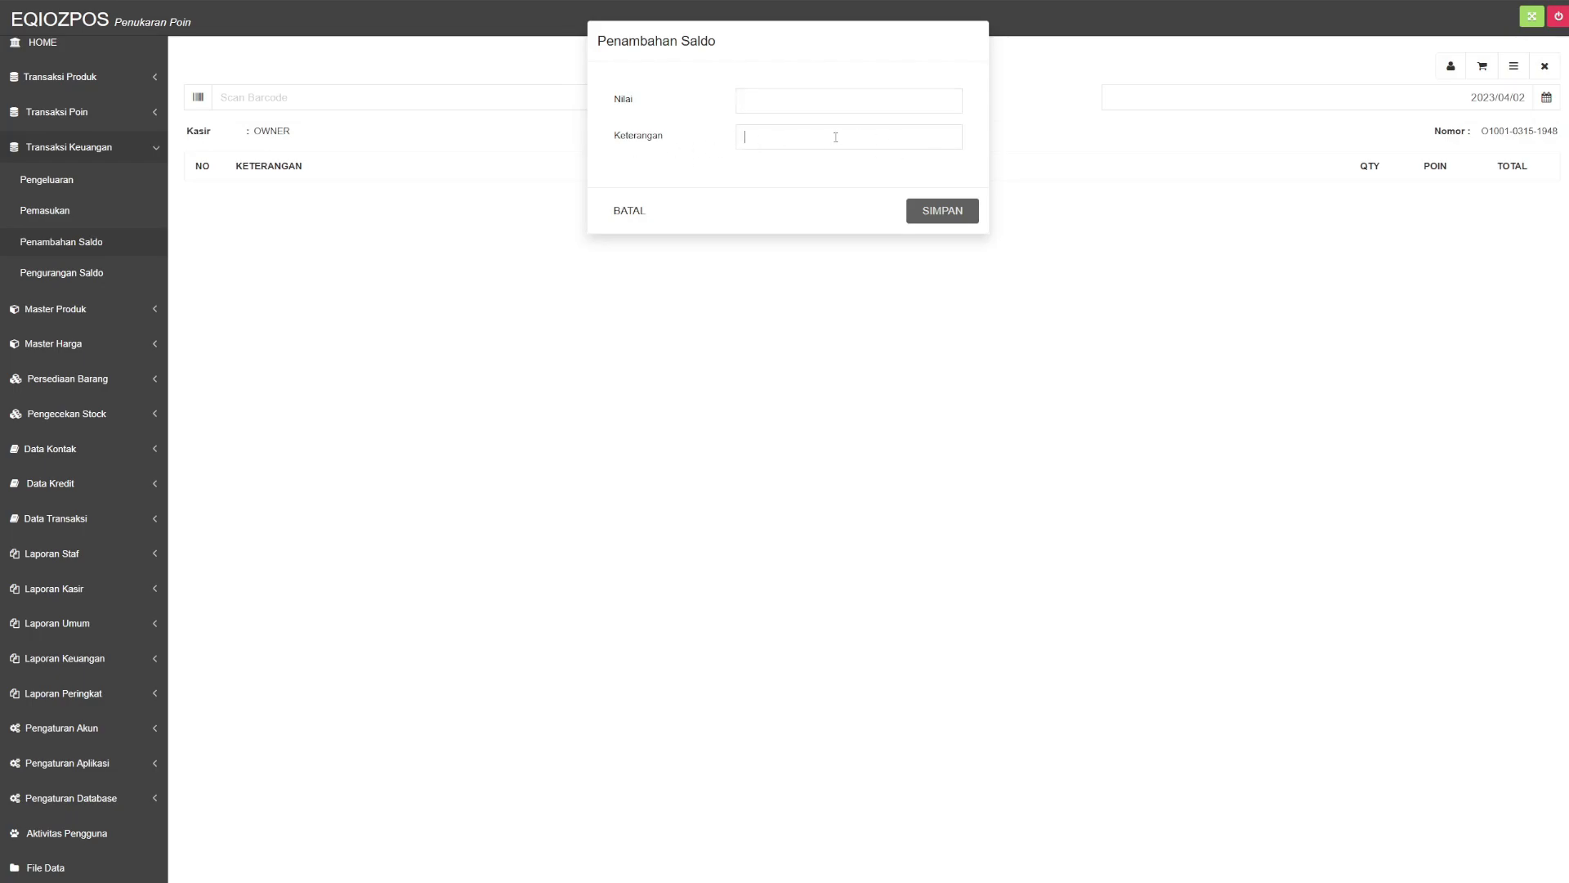
{"action": "left_click", "coordinate": [774, 97]}
{"action": "left_click", "coordinate": [645, 215]}
{"action": "left_click", "coordinate": [68, 270]}
{"action": "left_click", "coordinate": [642, 214]}
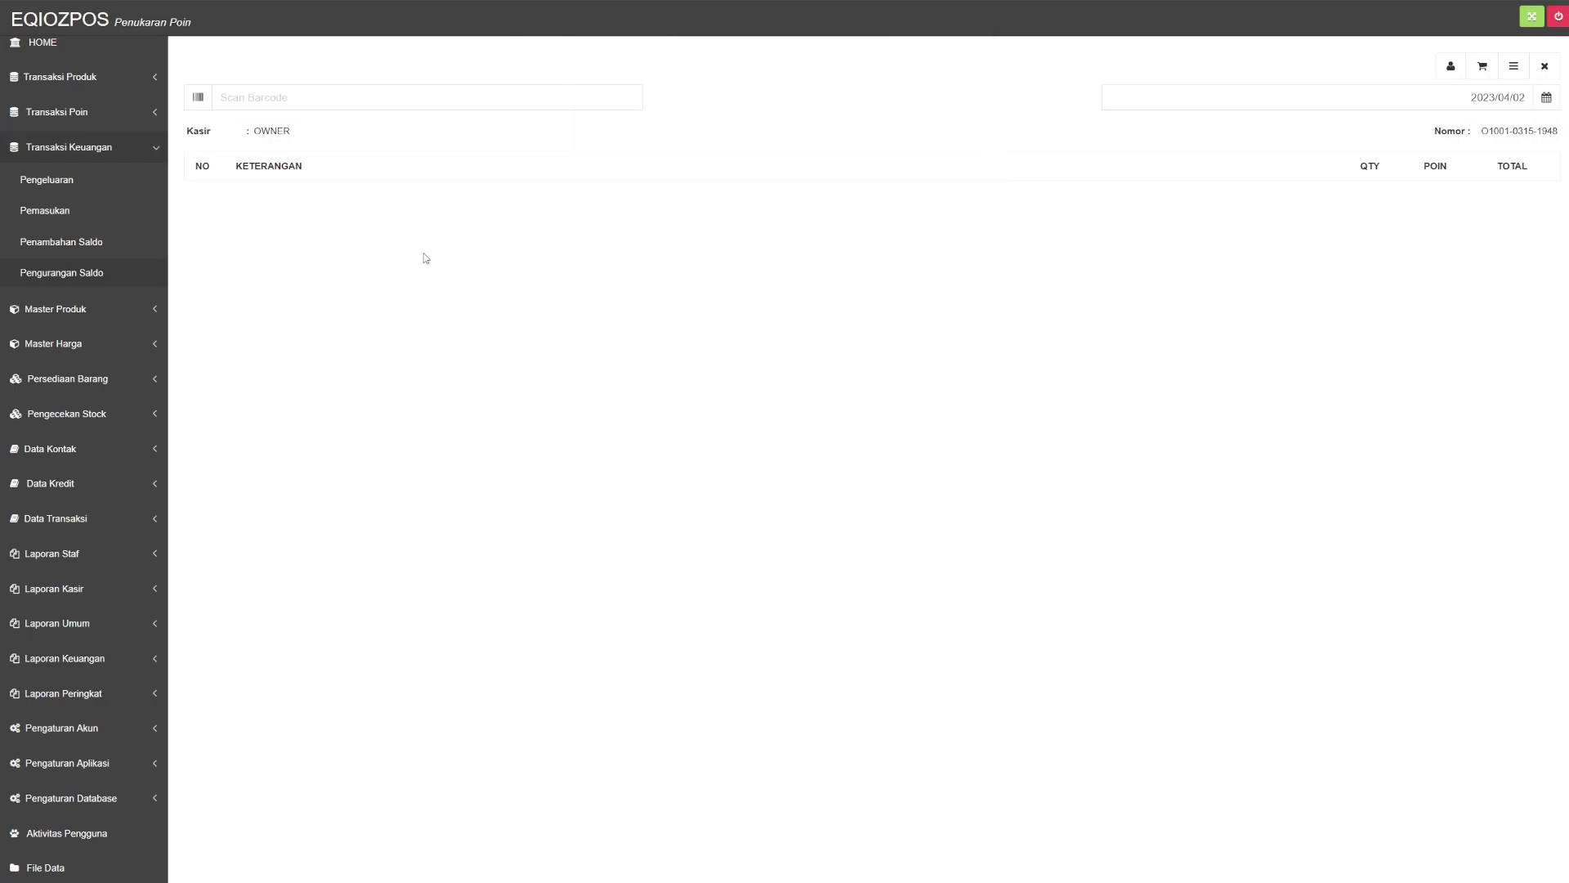
Open the Produk Barang master list and look through its products
{"action": "left_click", "coordinate": [66, 149]}
{"action": "left_click", "coordinate": [80, 200]}
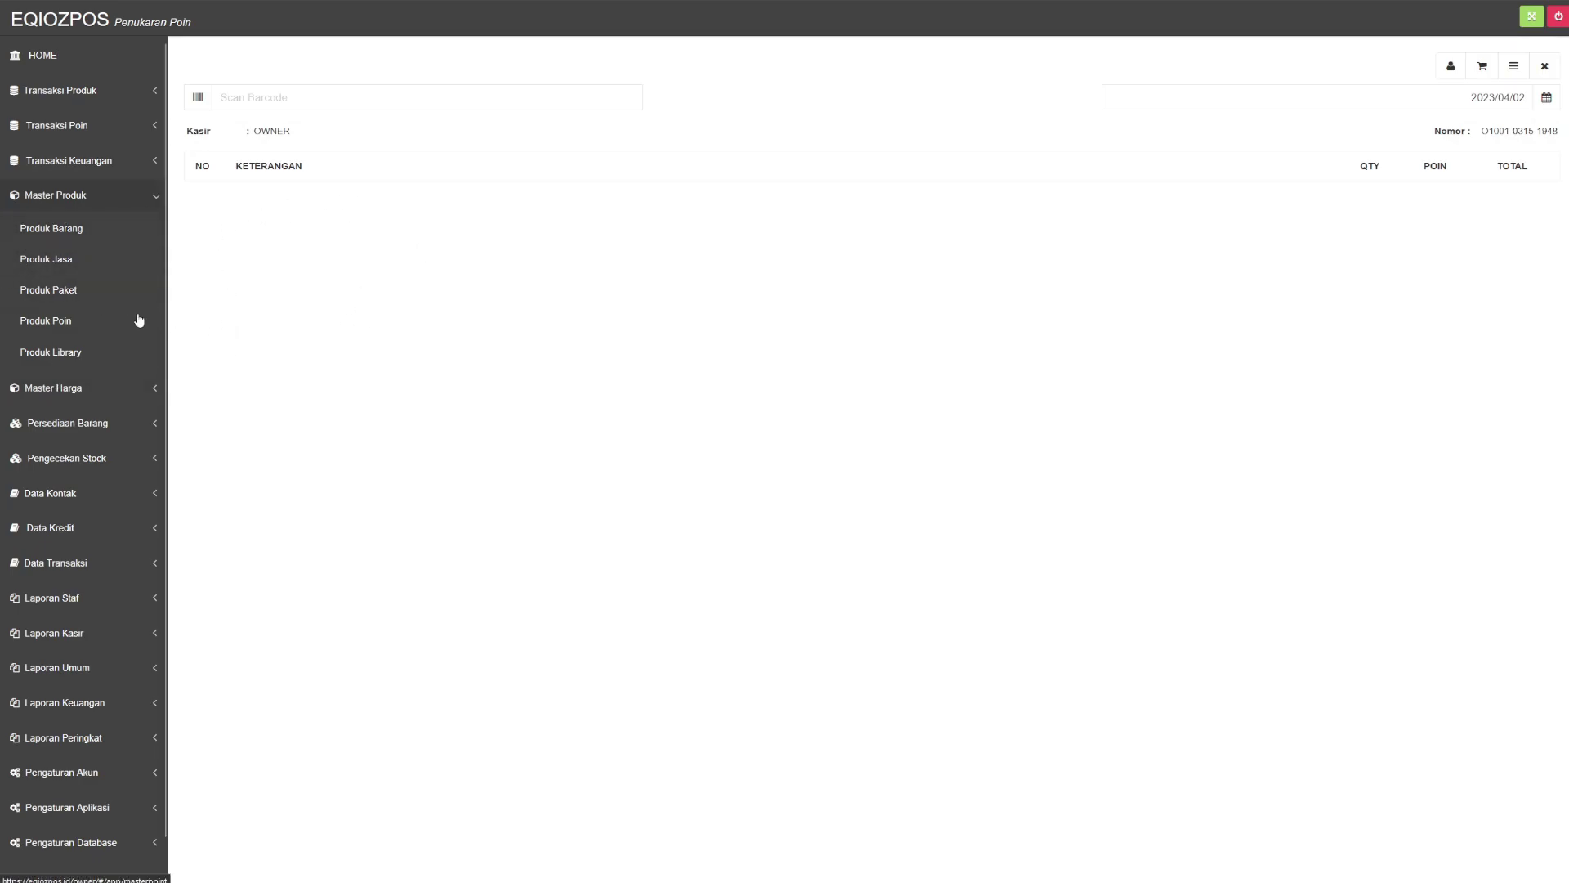
{"action": "left_click", "coordinate": [60, 229]}
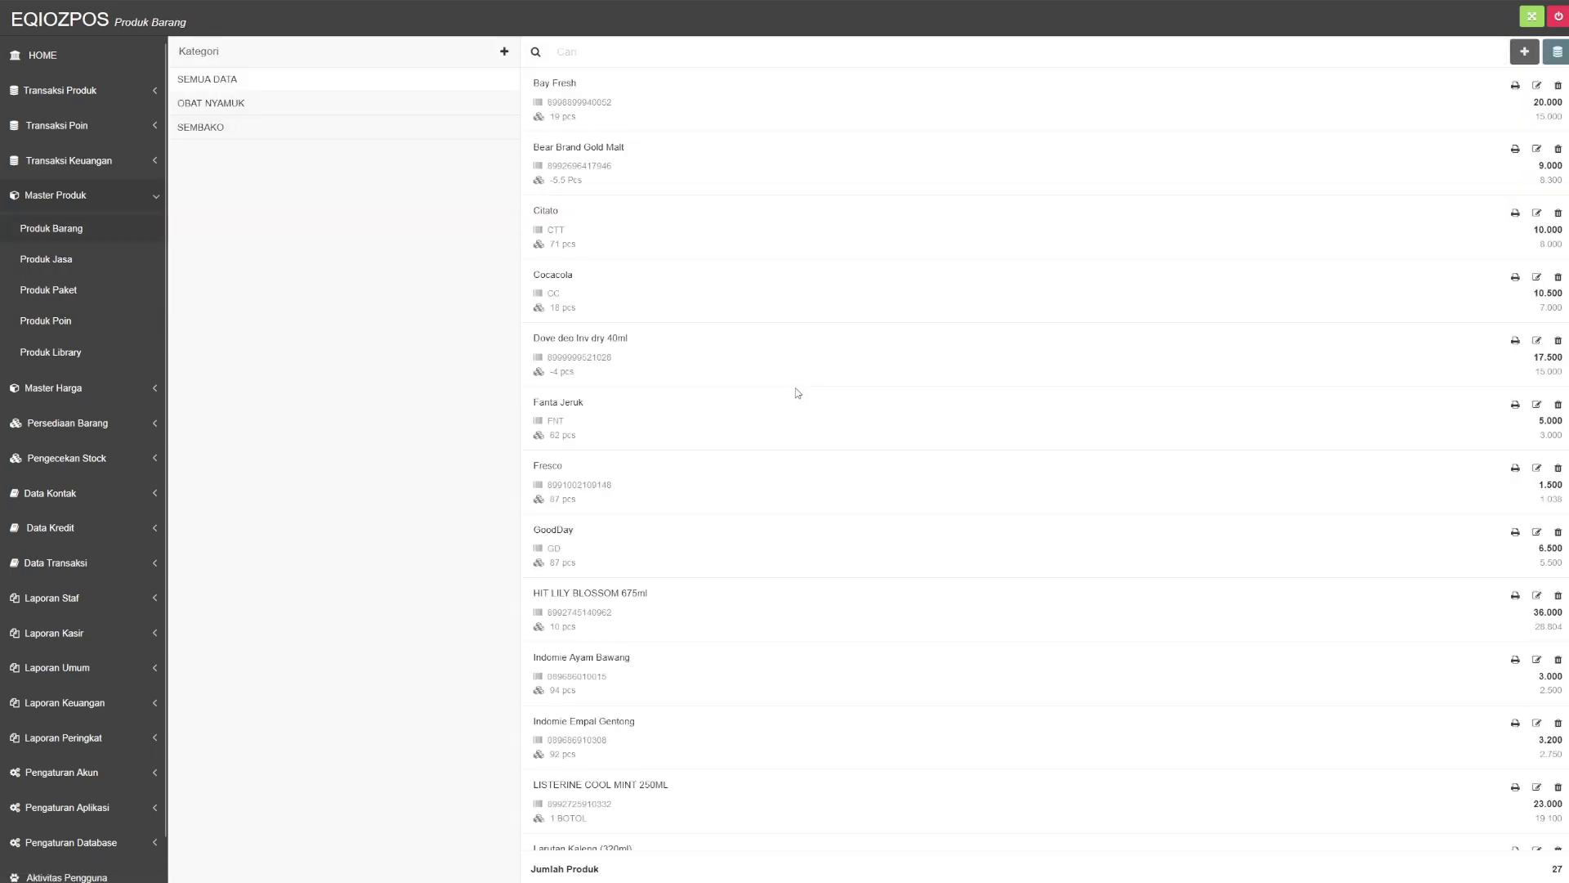
{"action": "scroll", "coordinate": [772, 392], "scroll_direction": "down", "scroll_amount": 3}
{"action": "scroll", "coordinate": [736, 395], "scroll_direction": "up", "scroll_amount": 3}
{"action": "scroll", "coordinate": [730, 395], "scroll_direction": "down", "scroll_amount": 3}
{"action": "scroll", "coordinate": [731, 396], "scroll_direction": "up", "scroll_amount": 3}
View the add-product form, the Excel and outlet import/export options, and the add-category form in Produk Barang without saving anything
{"action": "left_click", "coordinate": [1524, 52]}
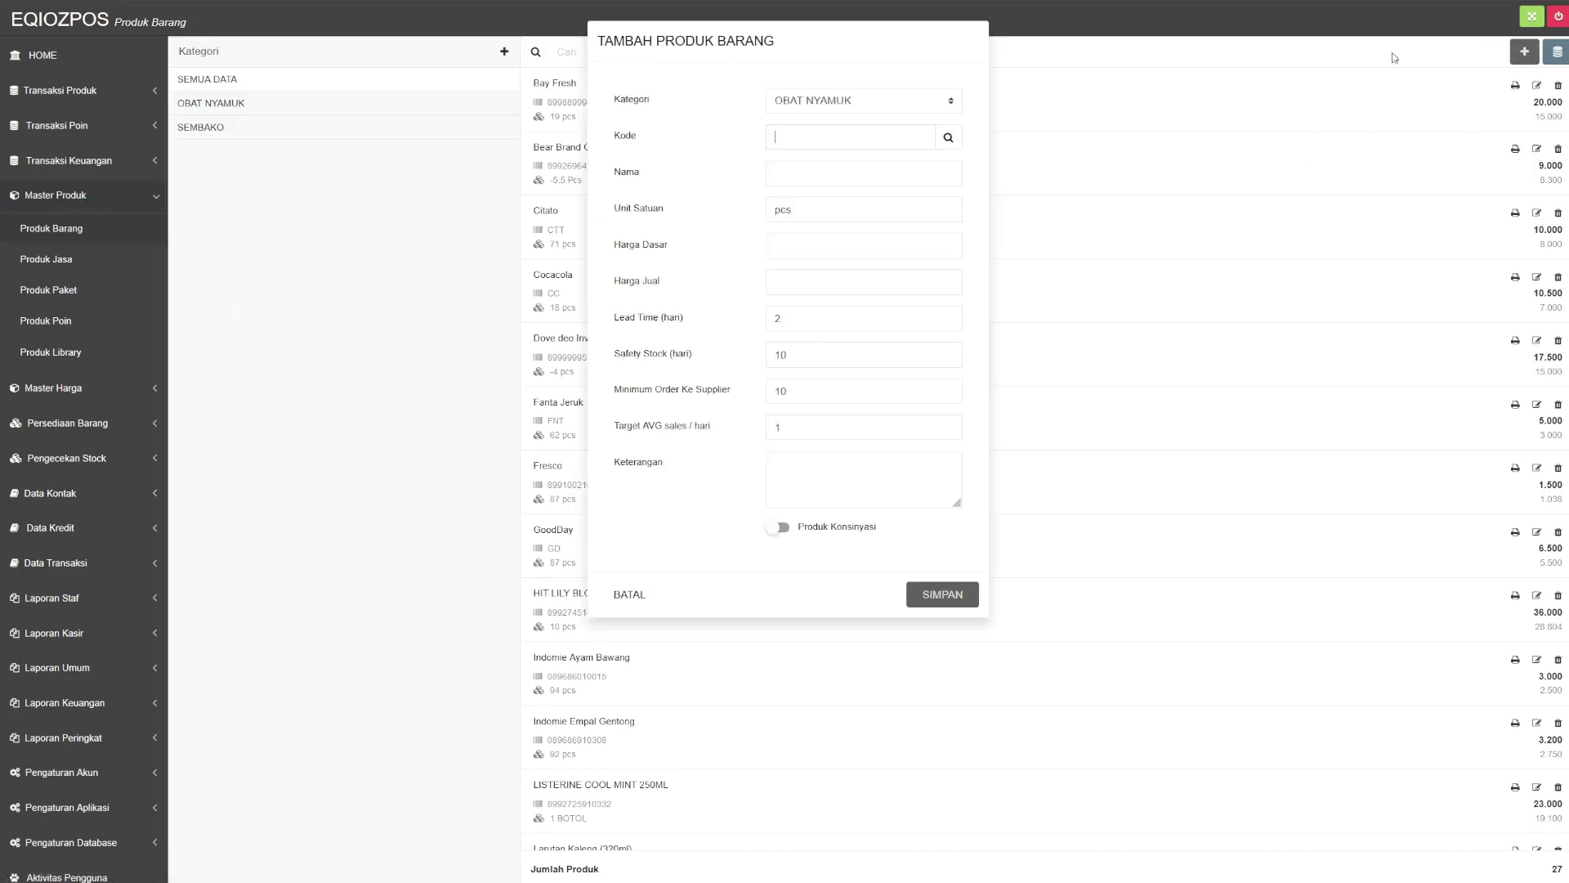
{"action": "left_click", "coordinate": [613, 605]}
{"action": "left_click", "coordinate": [1558, 53]}
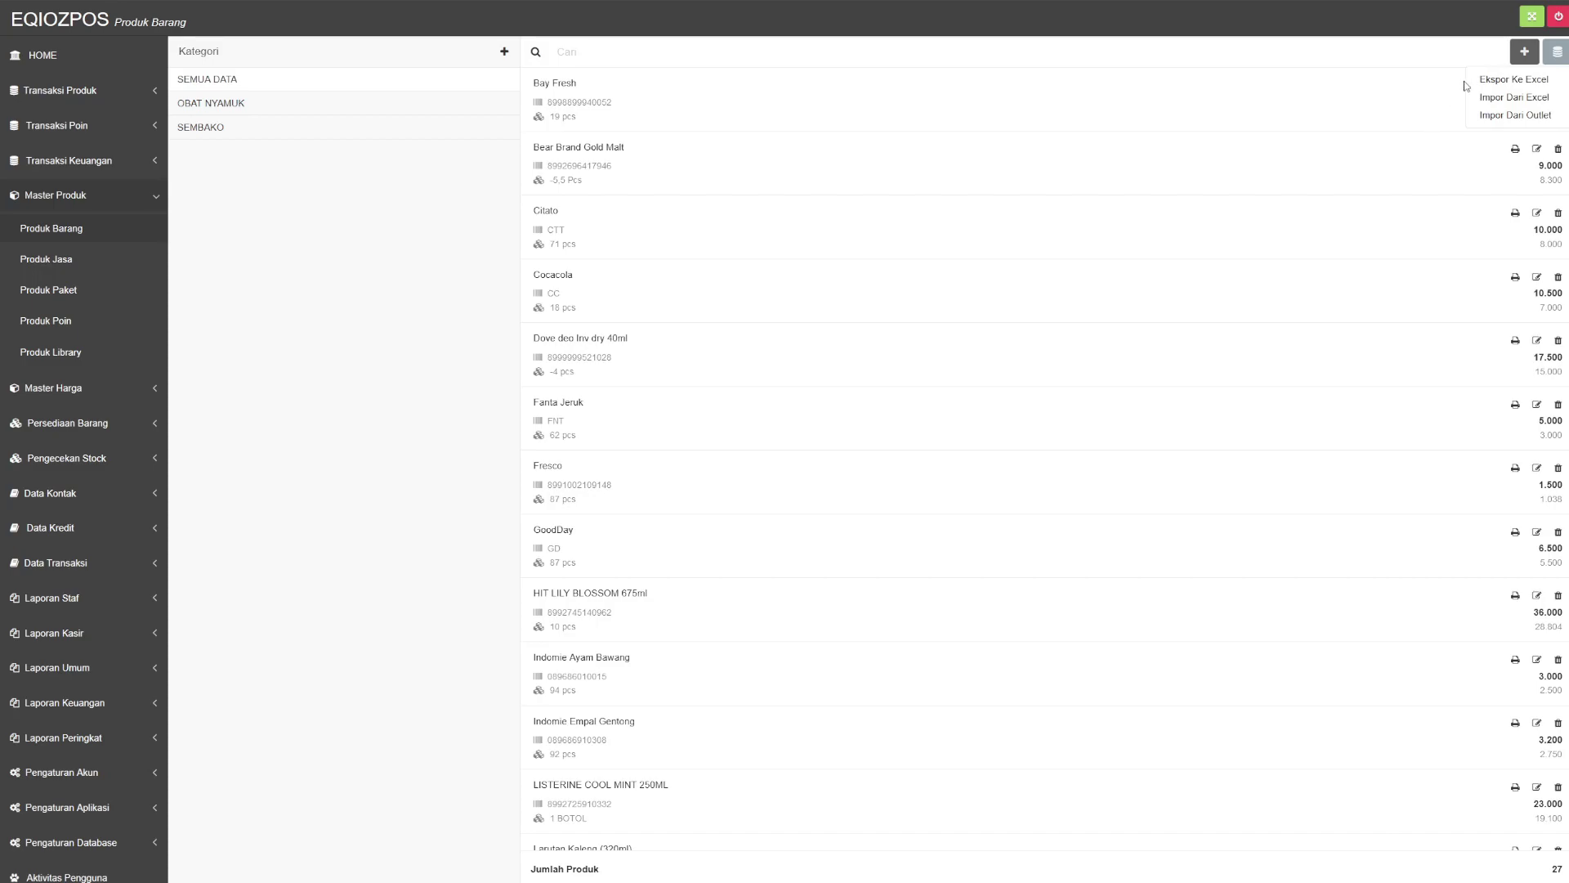
{"action": "left_click", "coordinate": [1448, 54]}
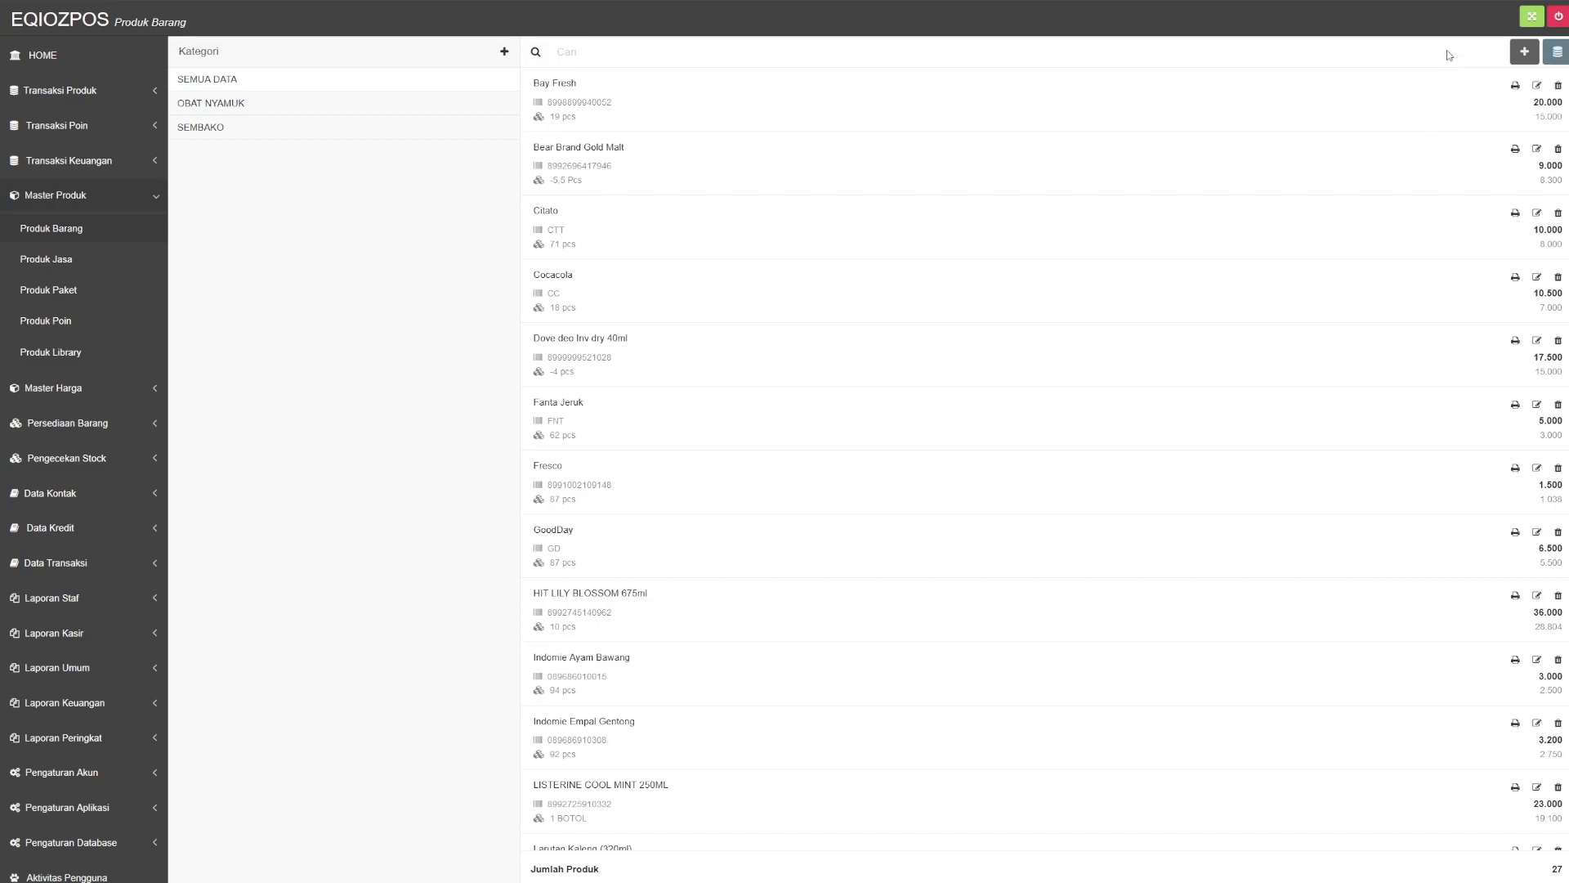
{"action": "left_click", "coordinate": [1522, 53]}
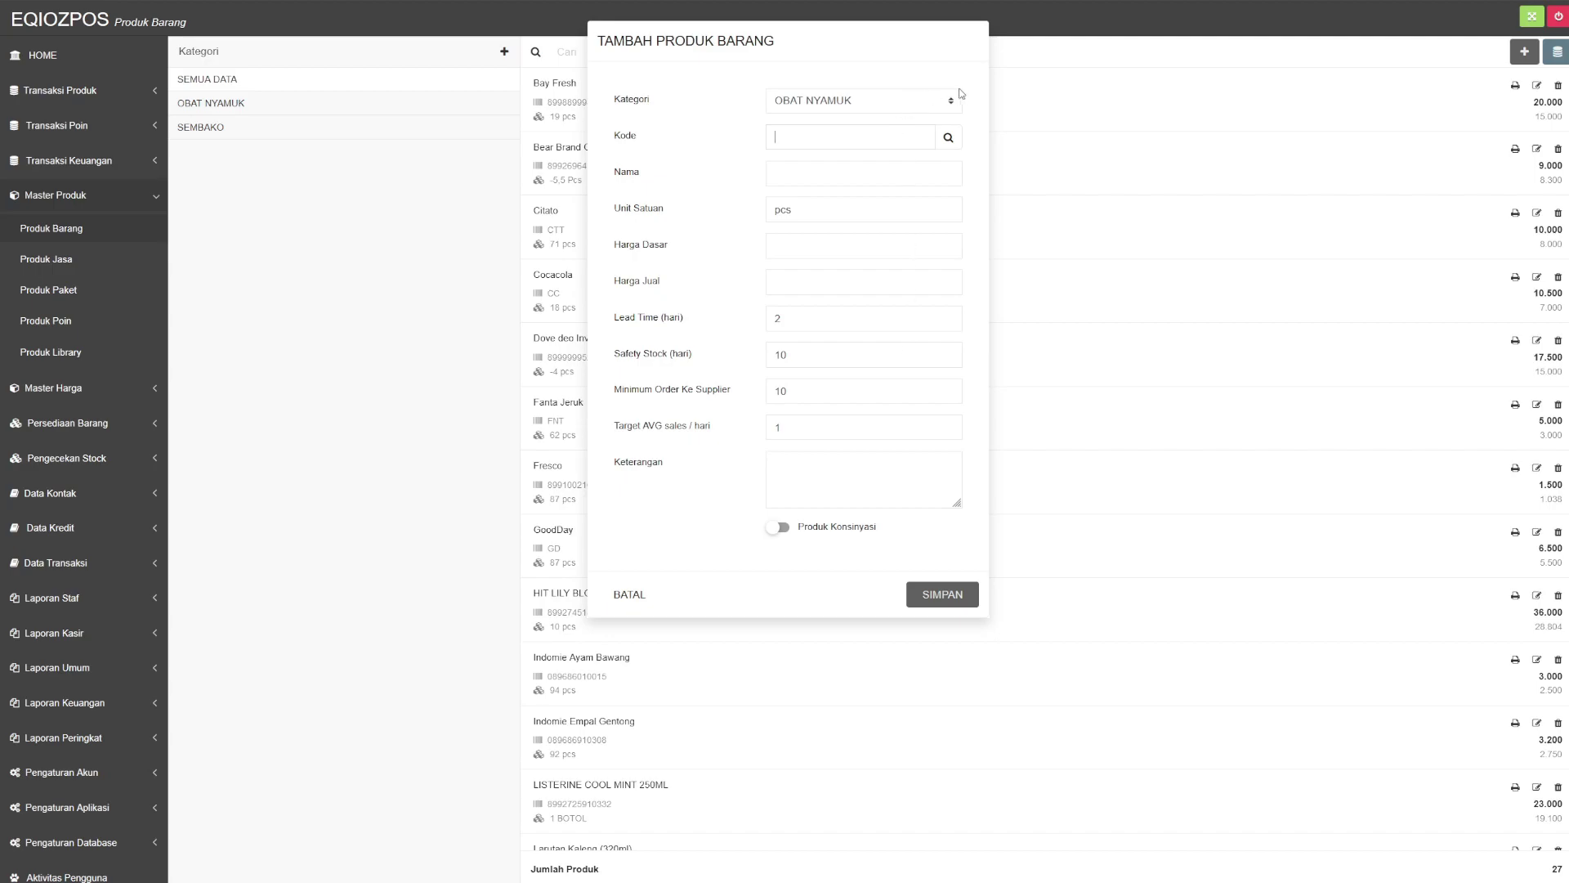
{"action": "left_click", "coordinate": [630, 594]}
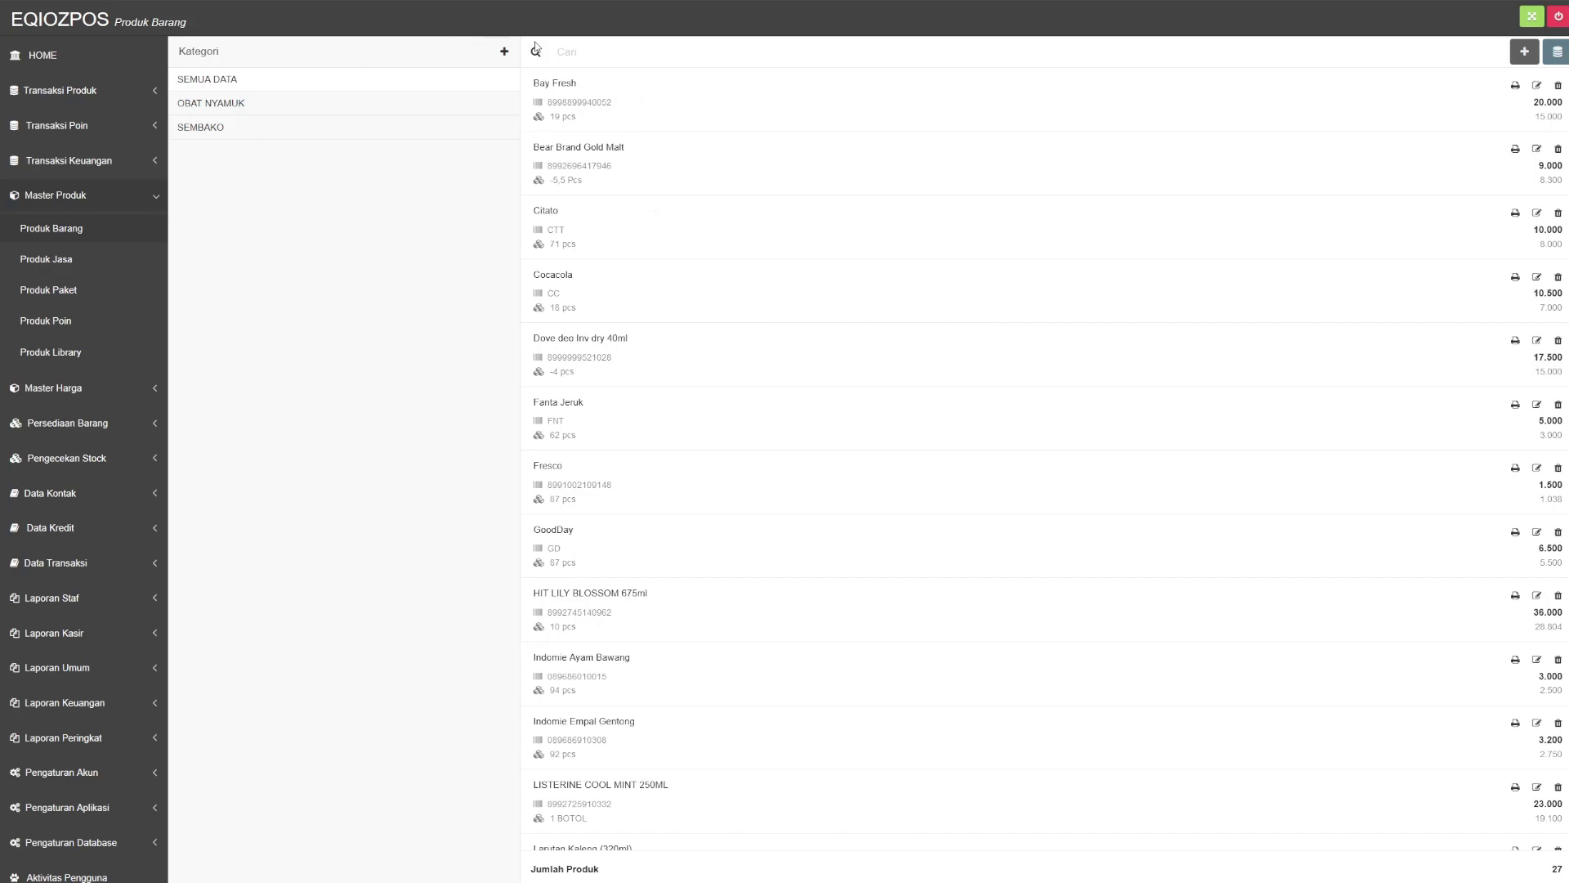
{"action": "left_click", "coordinate": [505, 53]}
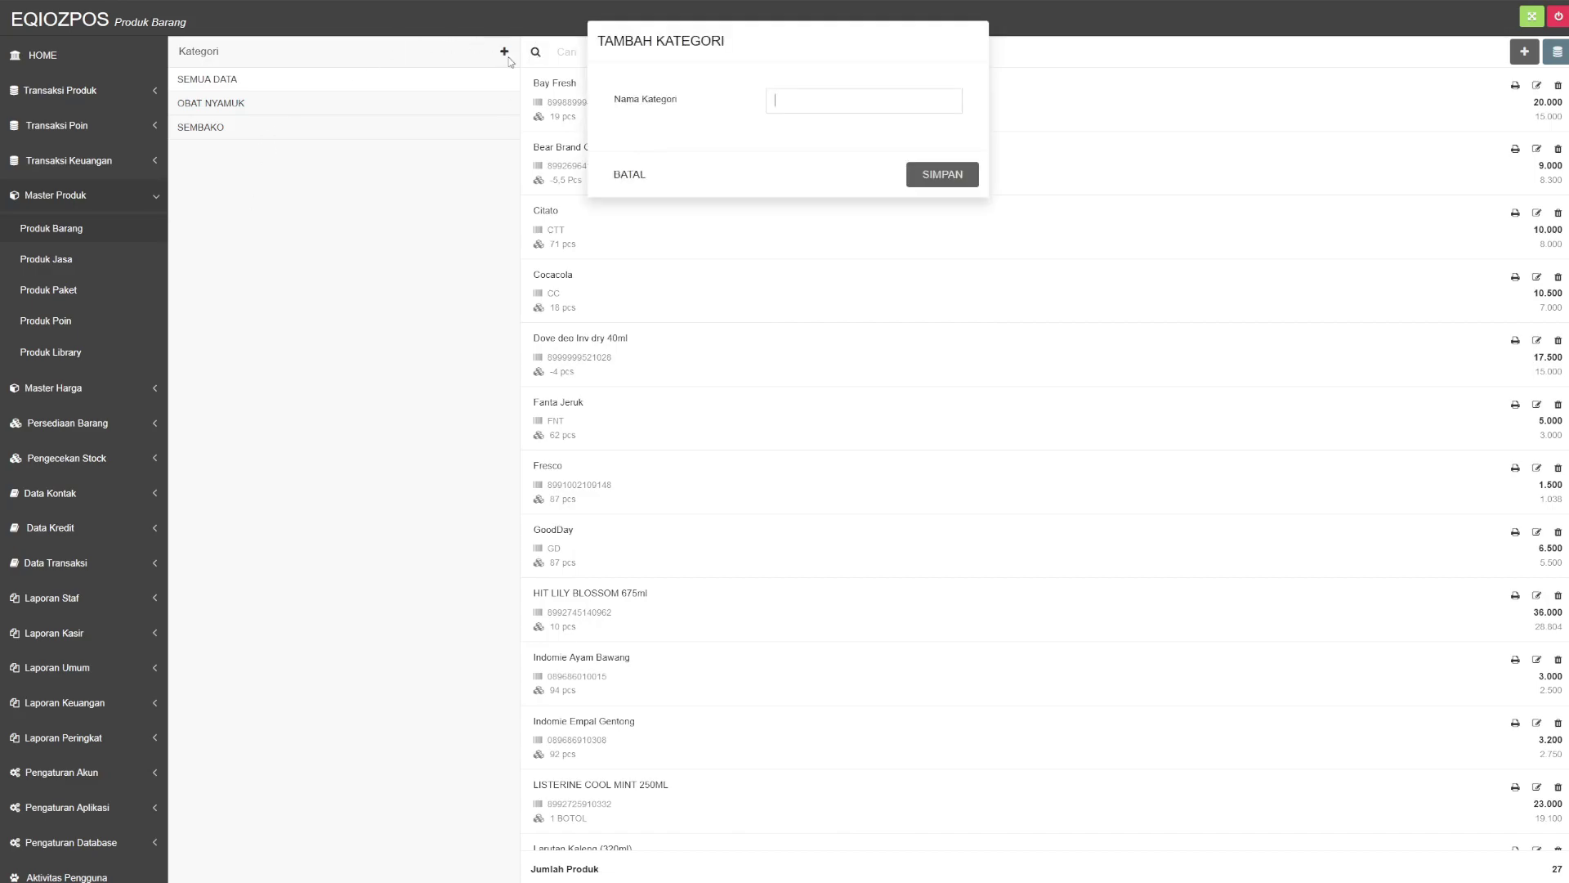
{"action": "left_click", "coordinate": [626, 174]}
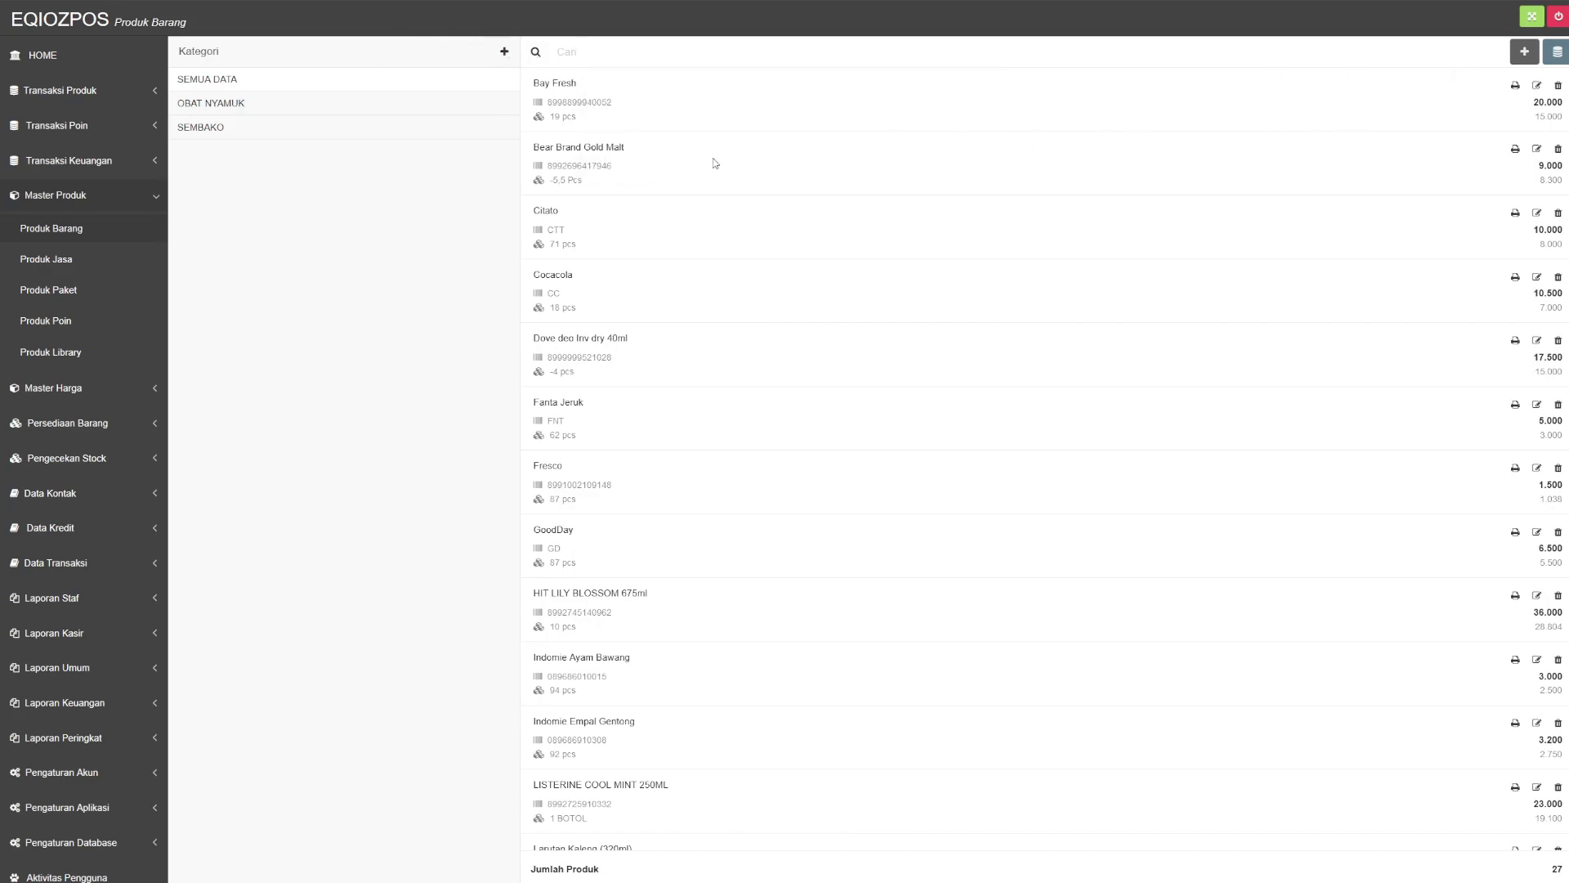
Examine the Harga Dasar and Lead Time fields in the Tambah Produk Barang form and close it without saving
{"action": "left_click", "coordinate": [1522, 54]}
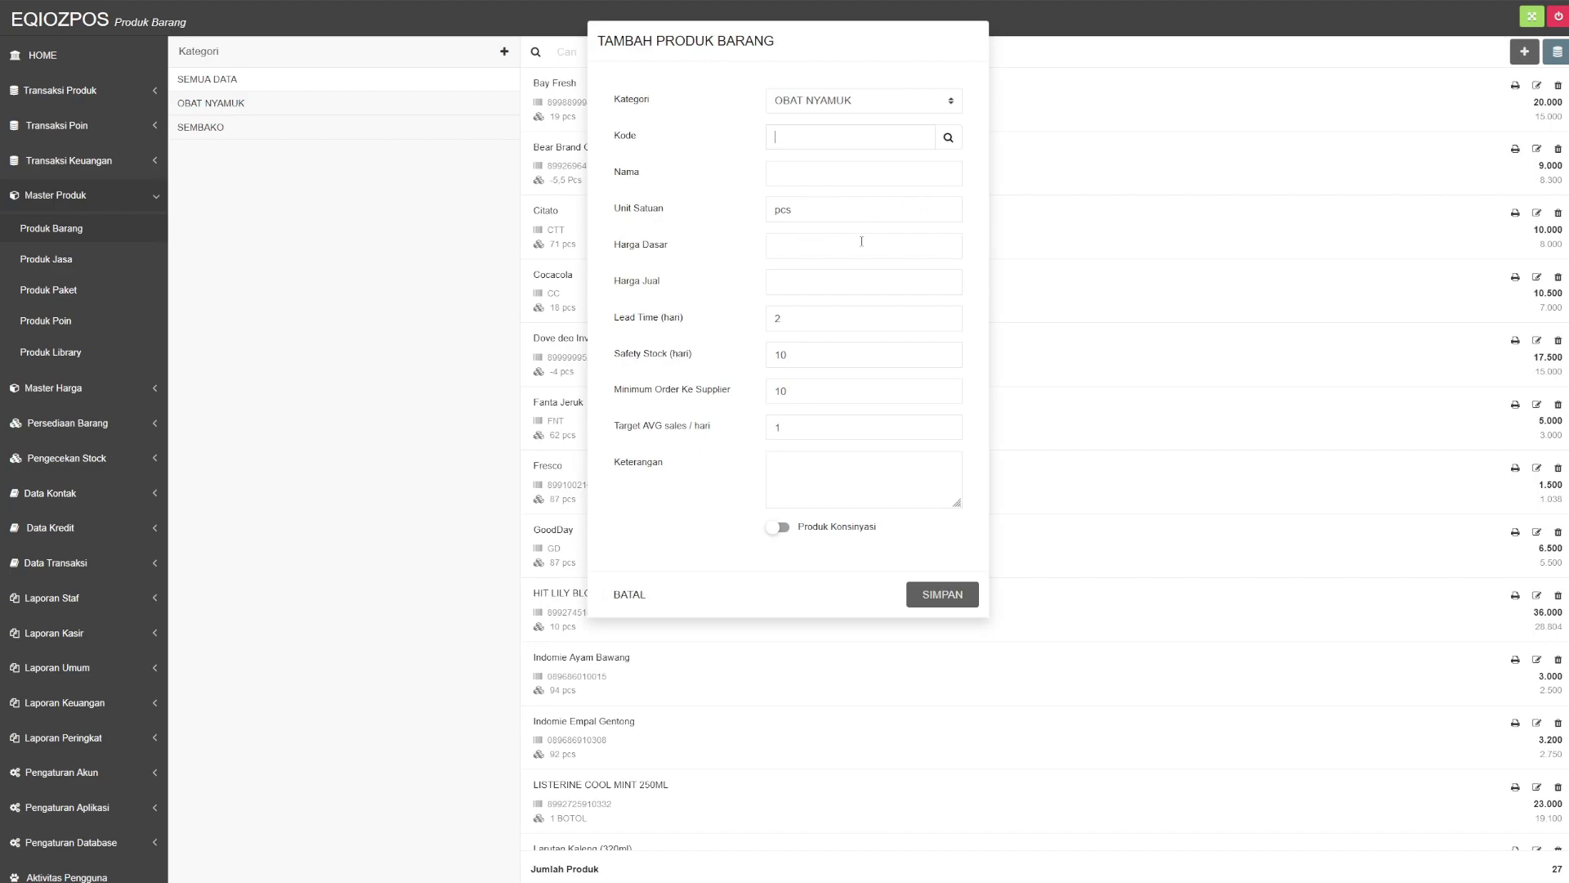
{"action": "left_click", "coordinate": [794, 243]}
{"action": "left_click_drag", "start_coordinate": [768, 316], "coordinate": [800, 309]}
{"action": "left_click", "coordinate": [802, 310]}
{"action": "left_click_drag", "start_coordinate": [814, 317], "coordinate": [669, 333]}
{"action": "left_click", "coordinate": [646, 595]}
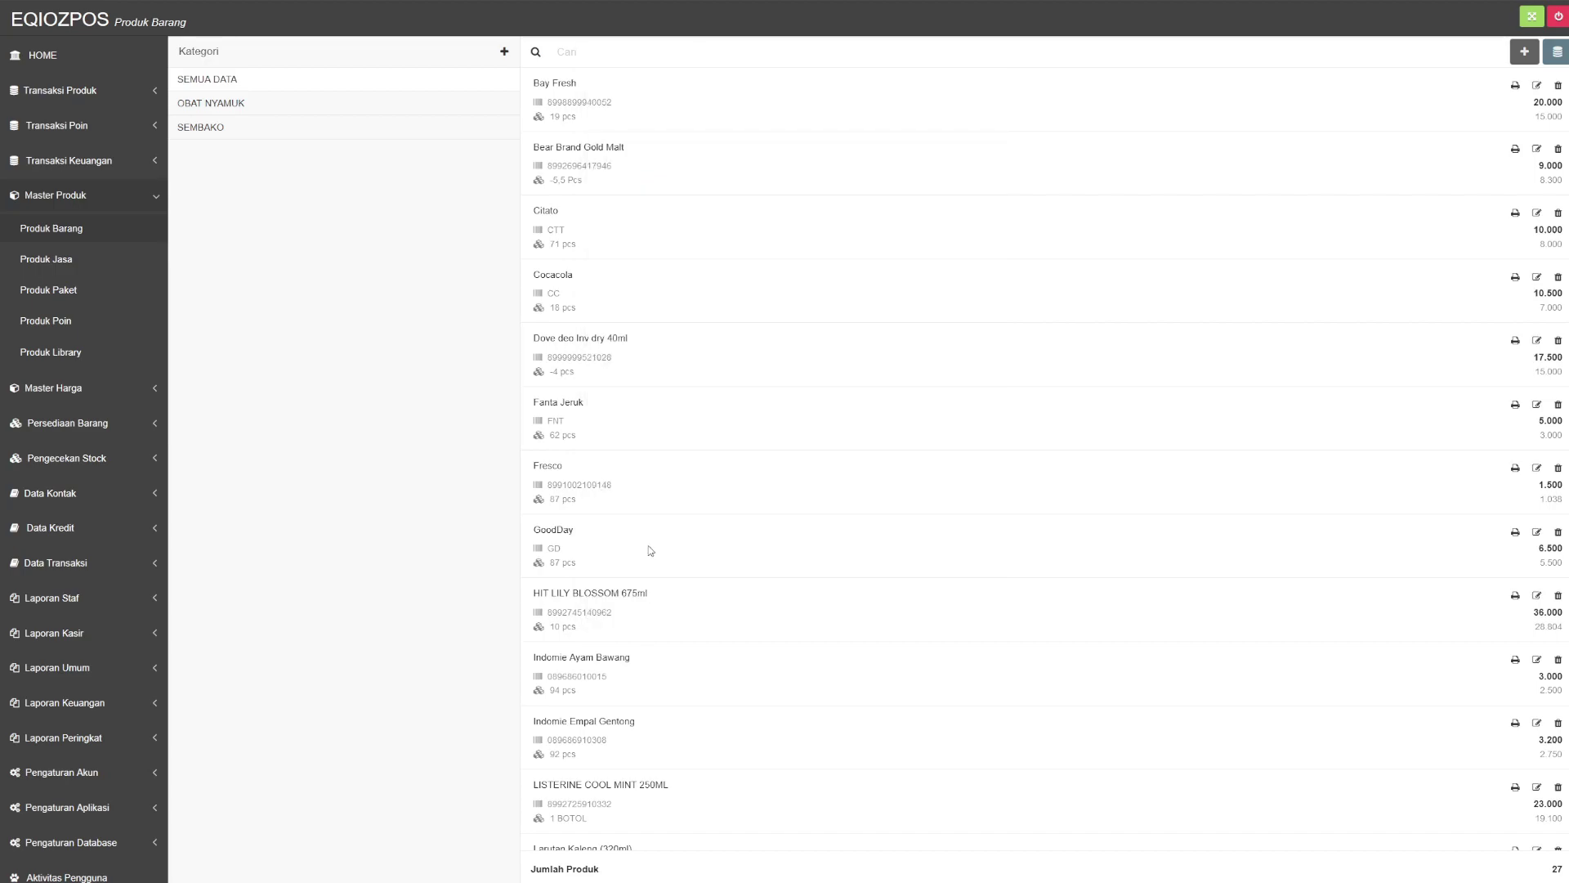
Open the Barang Restock list under Persediaan Barang
{"action": "left_click", "coordinate": [105, 424]}
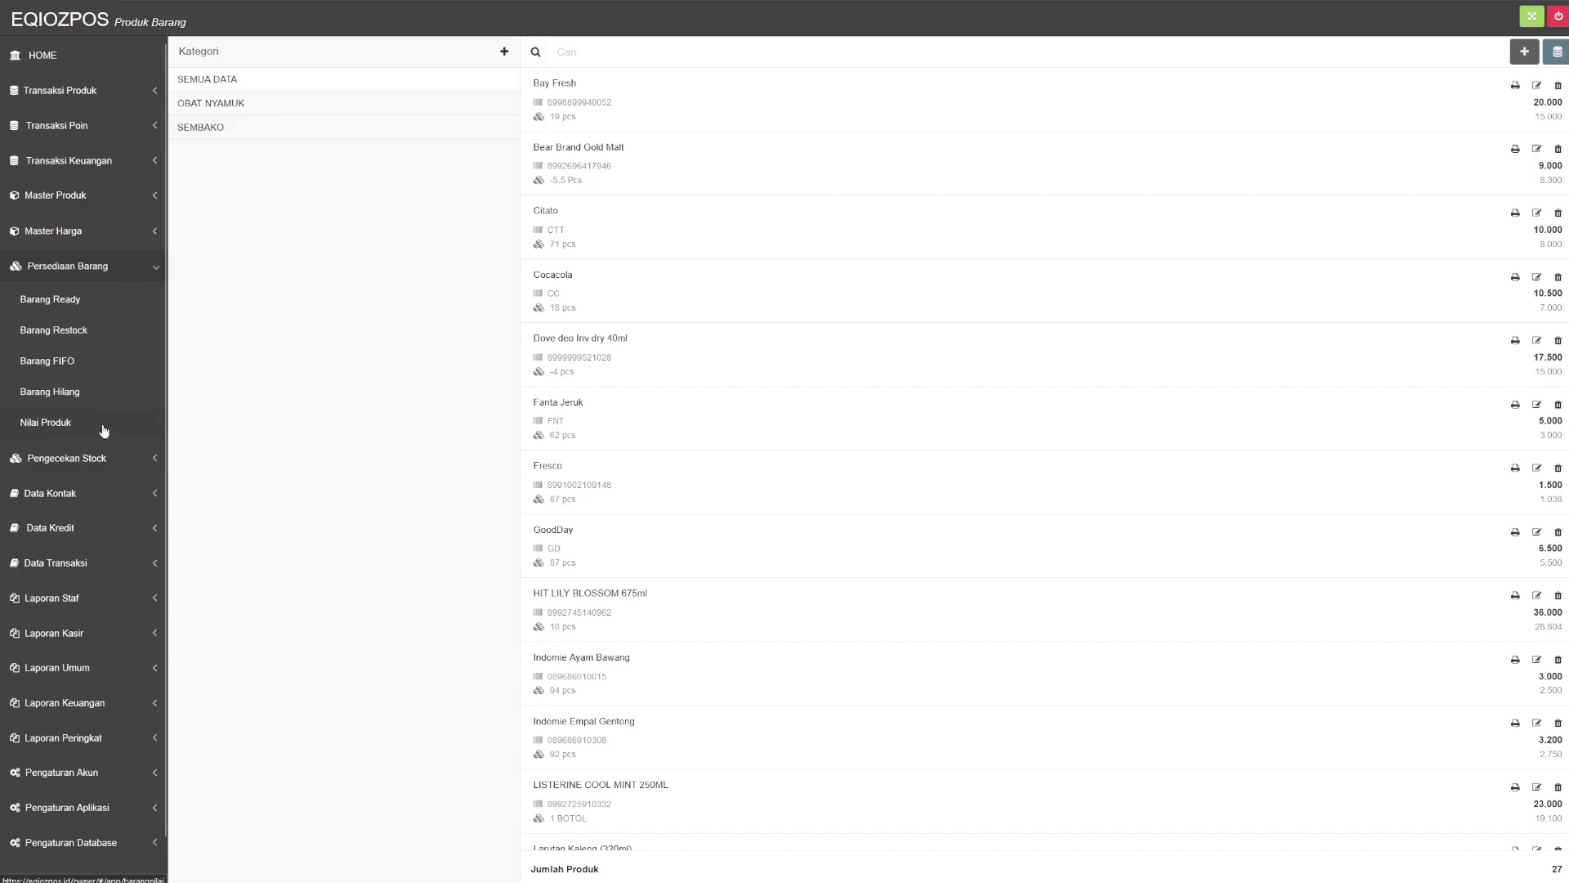
{"action": "left_click", "coordinate": [54, 329]}
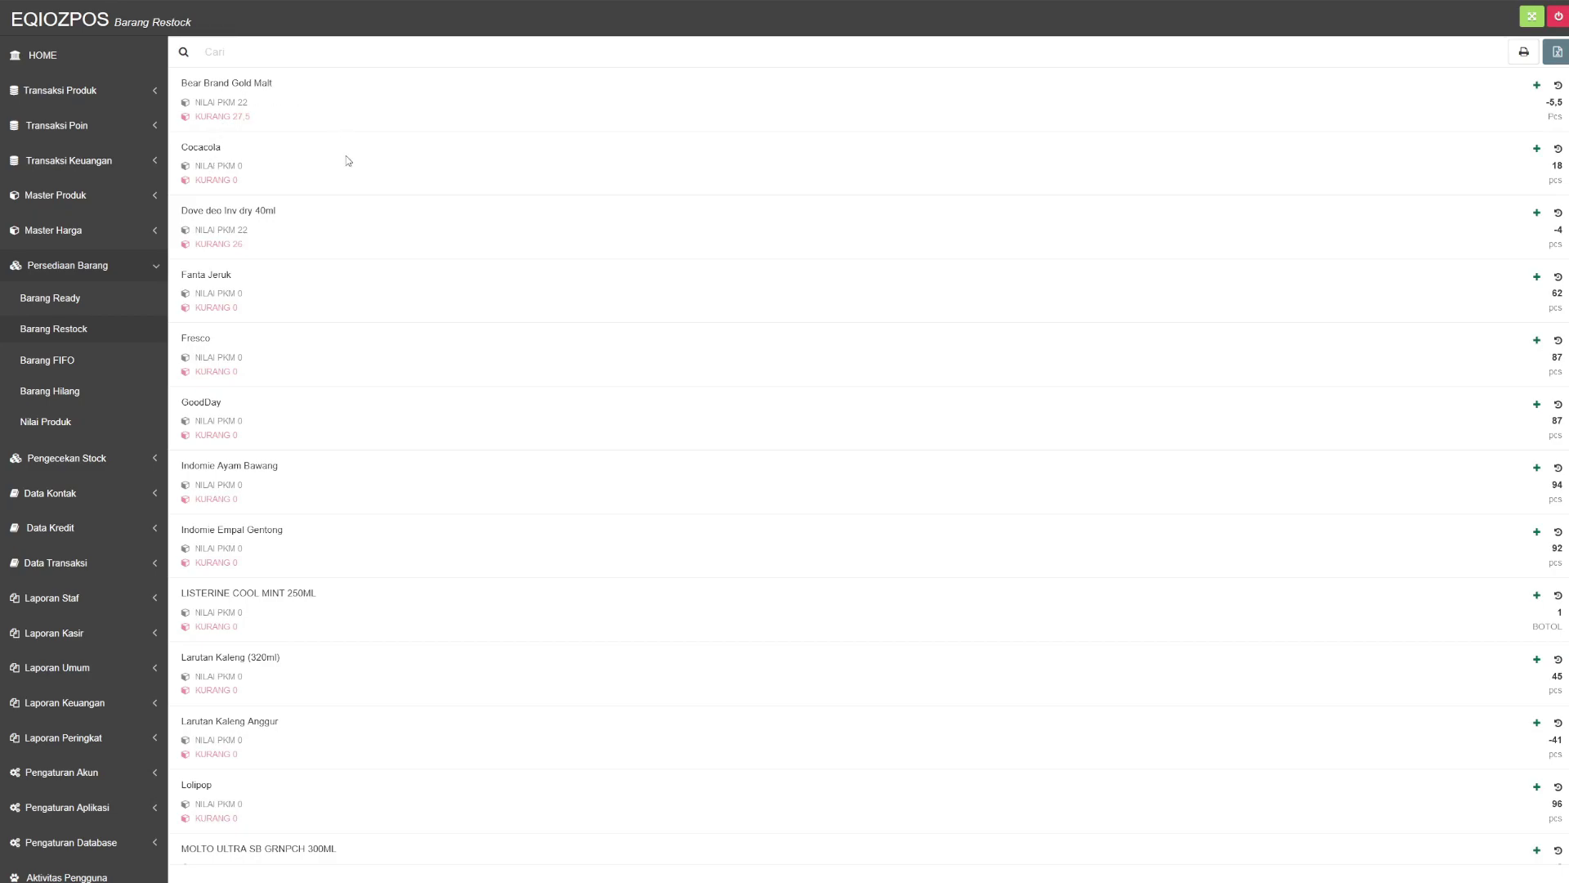
Return to the Produk Barang master list, examine the Safety Stock field in the Tambah Produk Barang form and close it without saving
{"action": "scroll", "coordinate": [278, 420], "scroll_direction": "down", "scroll_amount": 1}
{"action": "scroll", "coordinate": [277, 420], "scroll_direction": "up", "scroll_amount": 1}
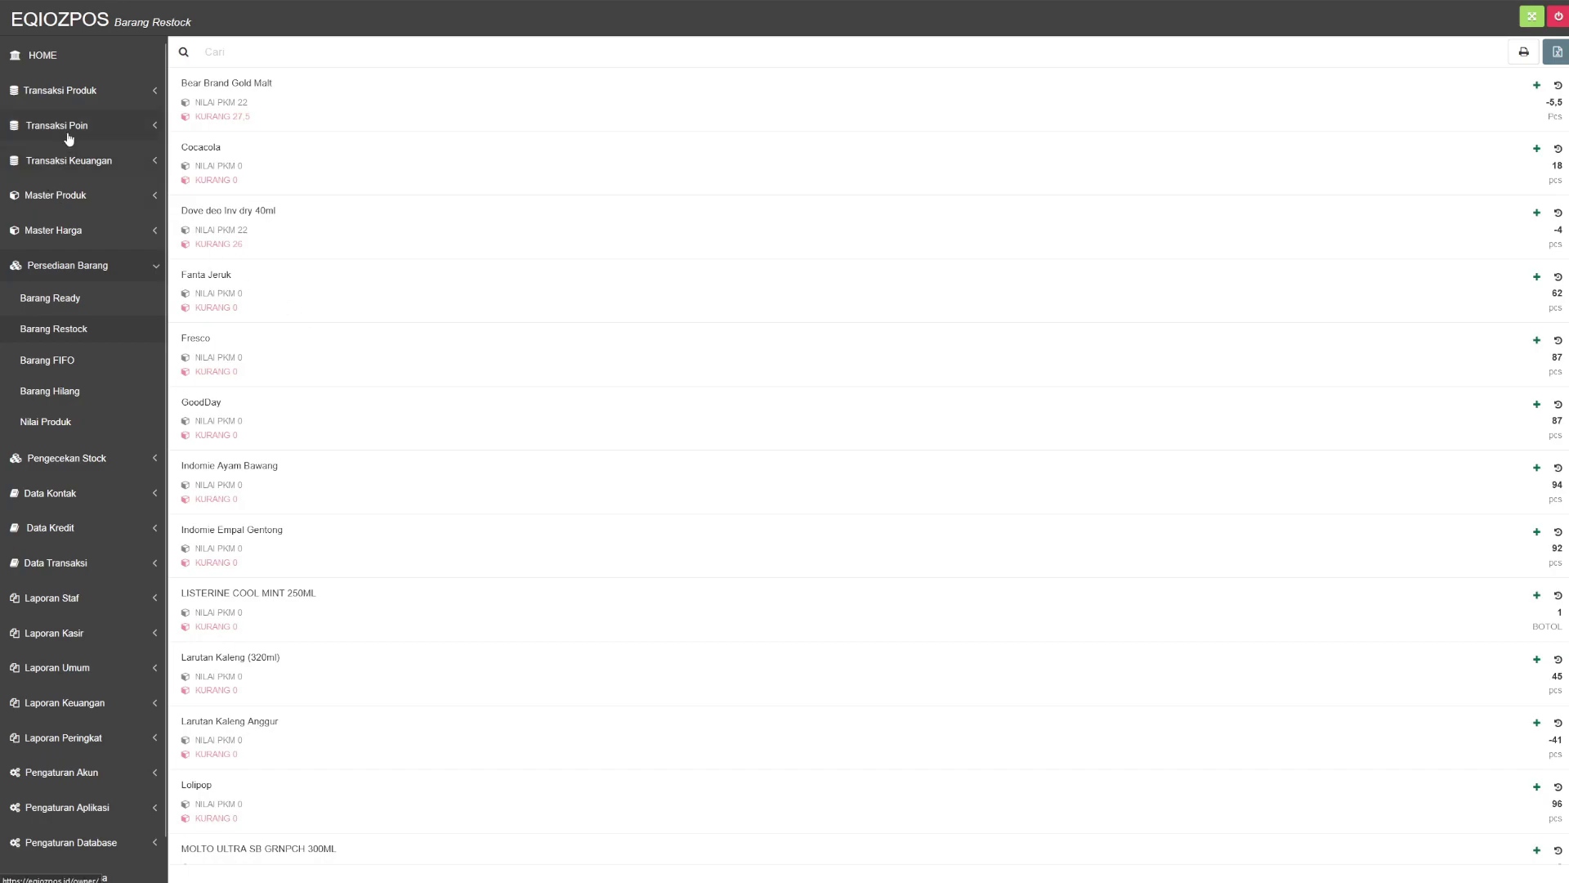
{"action": "left_click", "coordinate": [68, 201]}
{"action": "left_click", "coordinate": [61, 235]}
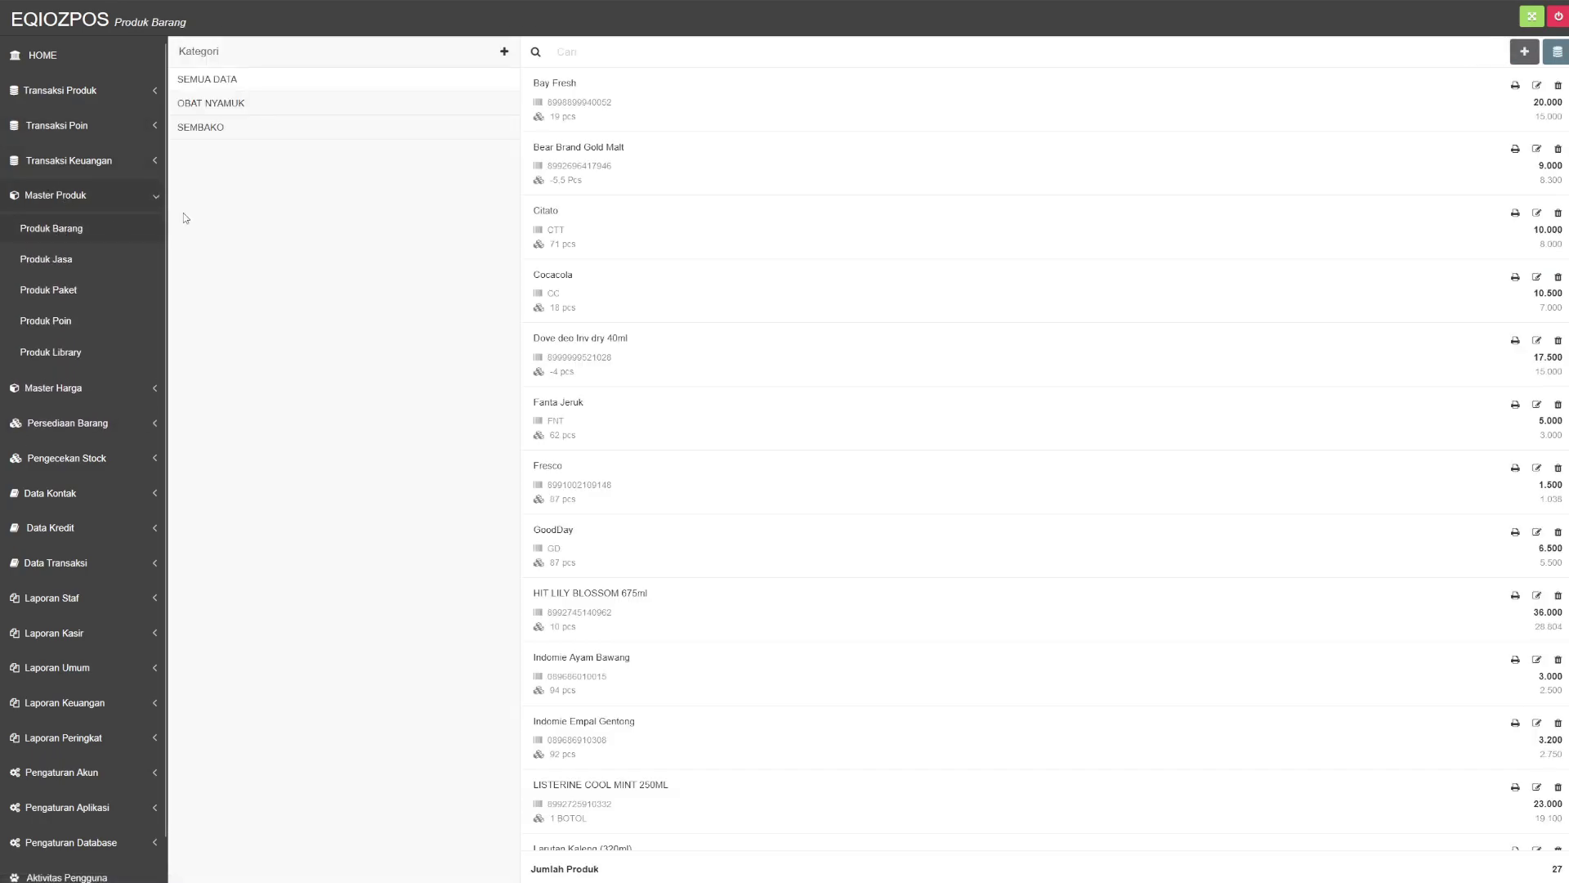
{"action": "left_click", "coordinate": [1524, 51]}
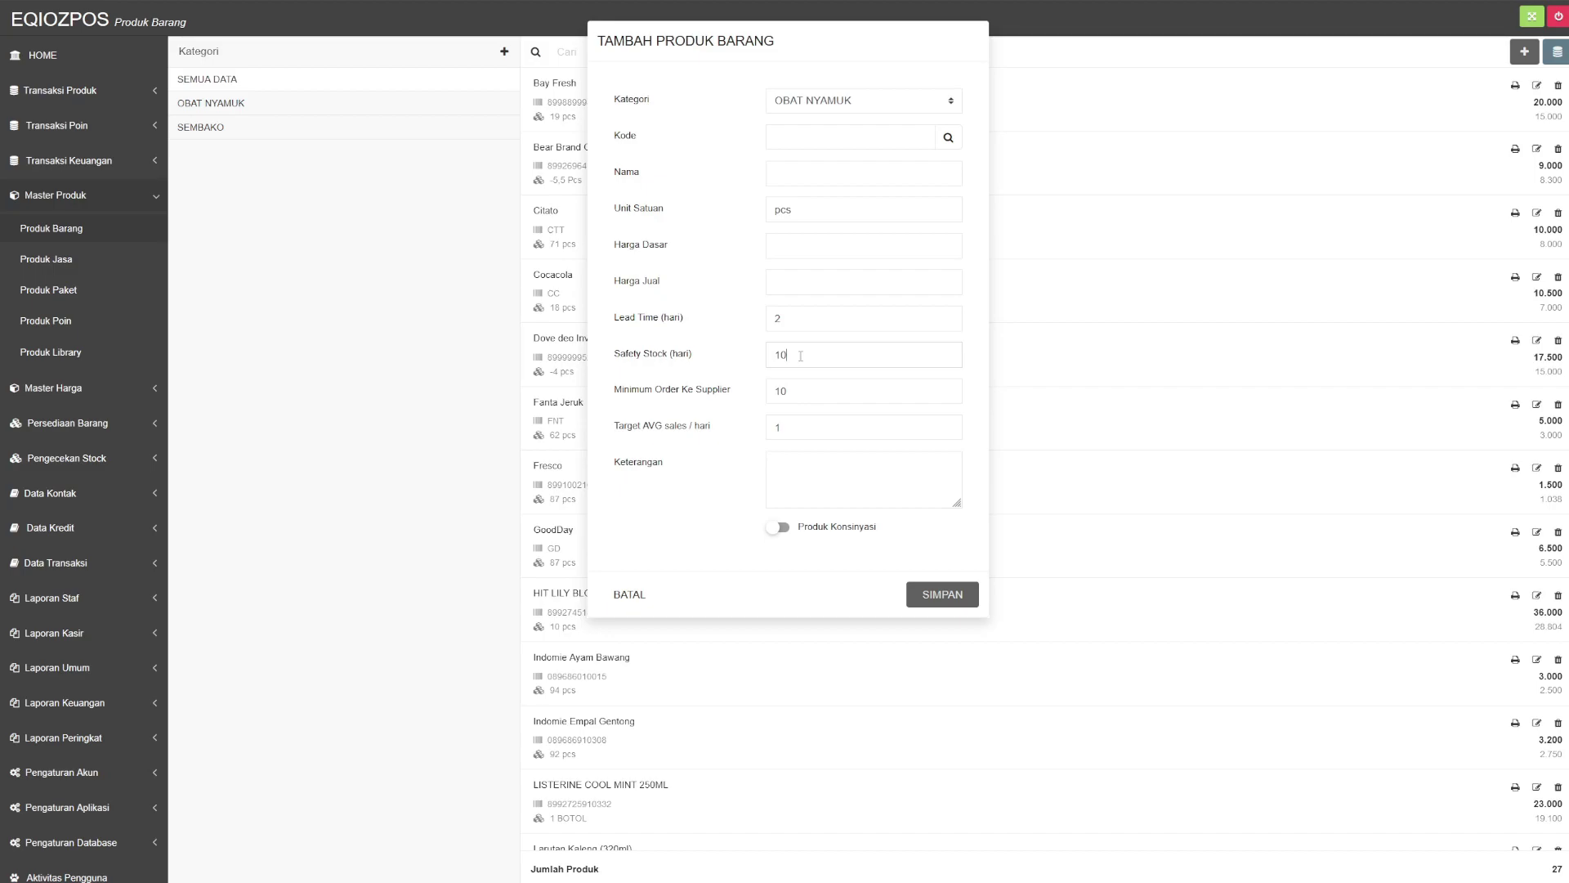
{"action": "left_click_drag", "start_coordinate": [768, 359], "coordinate": [835, 365]}
{"action": "left_click", "coordinate": [835, 361]}
{"action": "left_click", "coordinate": [630, 595]}
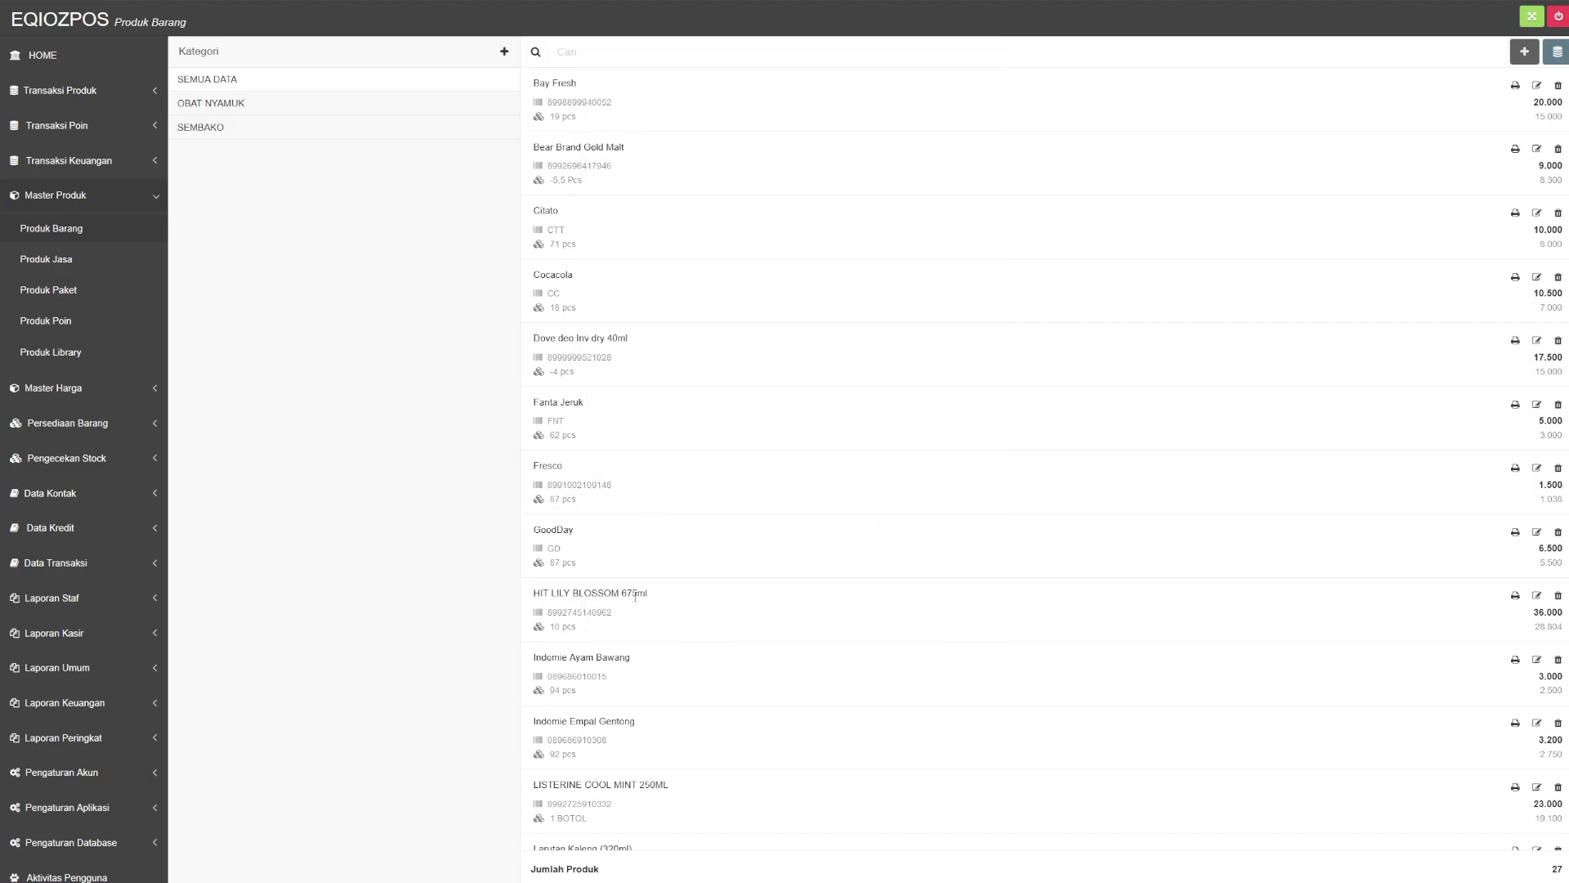
Open the Produk Jasa list and view its SEMUA DATA, OBAT NYAMUK and SEMBAKO categories
{"action": "left_click", "coordinate": [45, 260]}
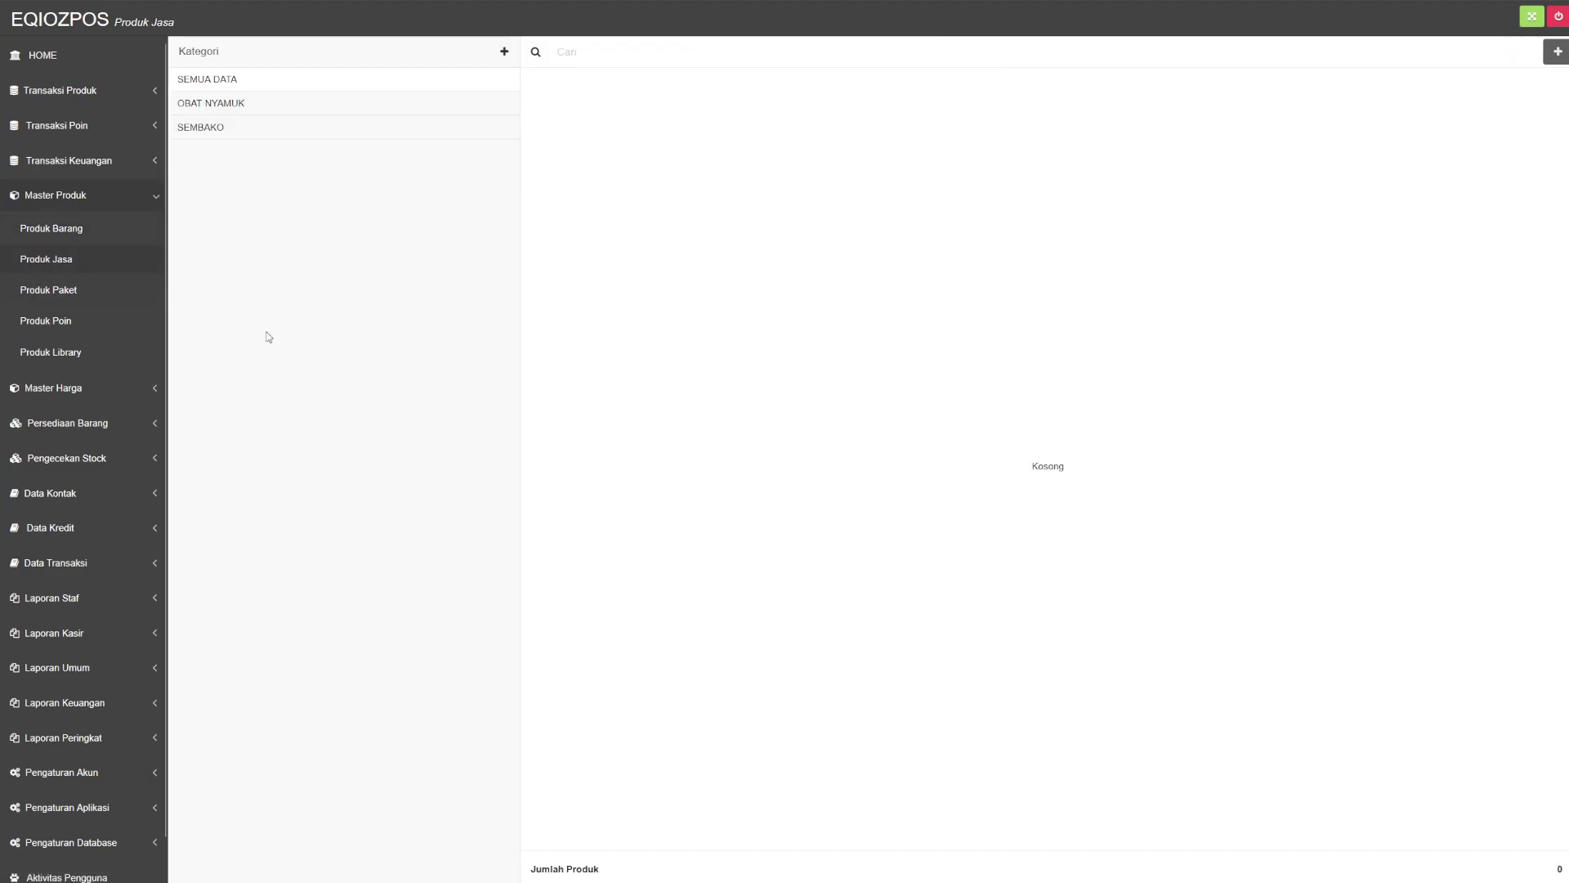
{"action": "left_click", "coordinate": [327, 126]}
{"action": "left_click", "coordinate": [308, 78]}
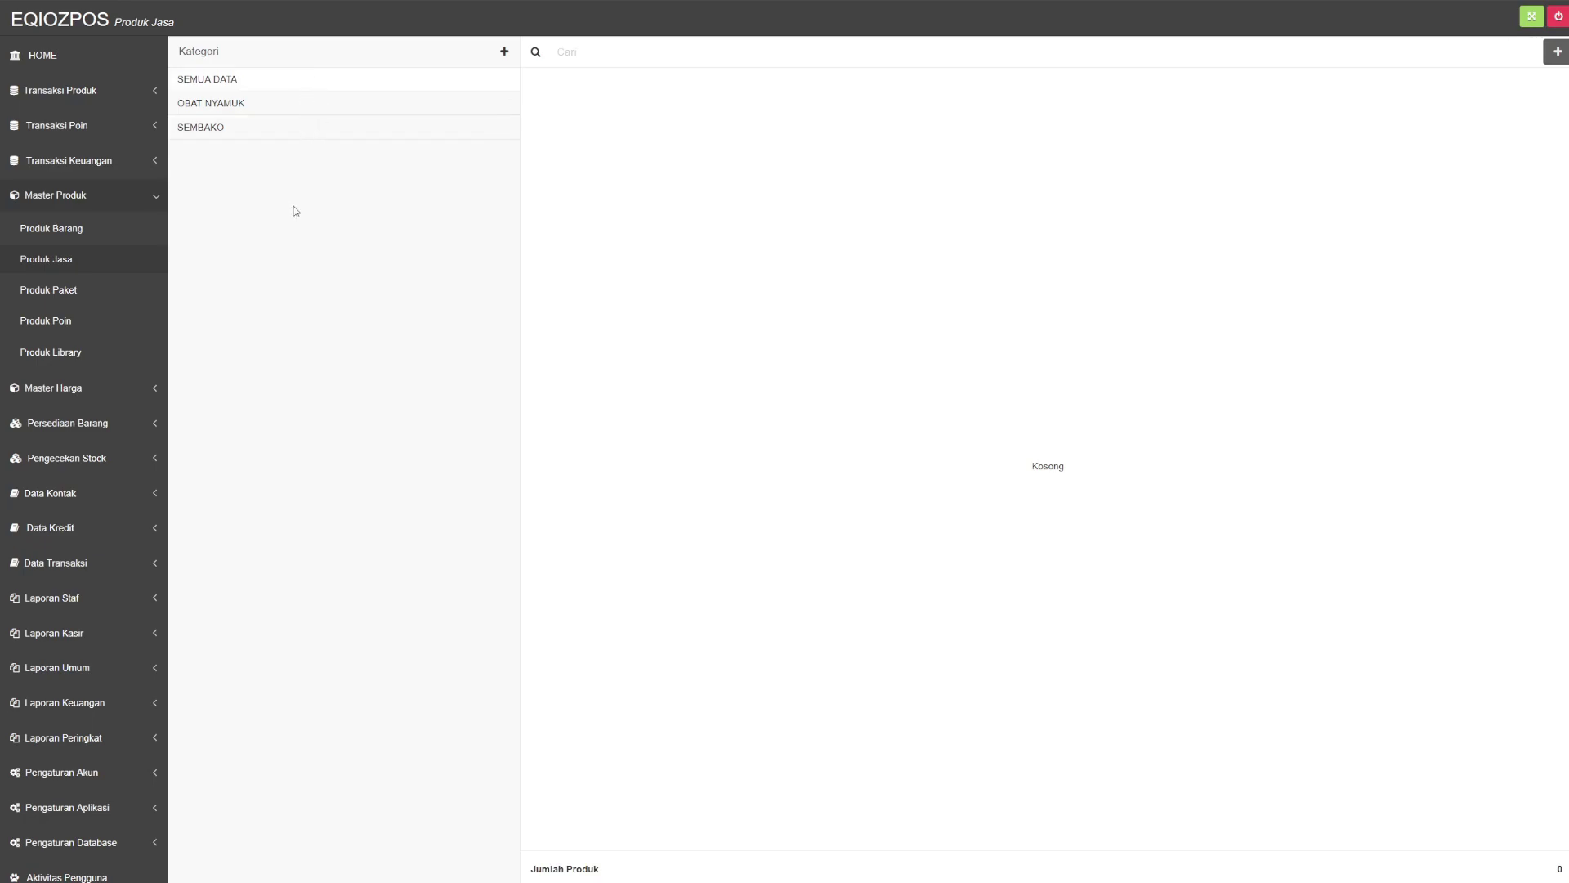
{"action": "left_click", "coordinate": [371, 108]}
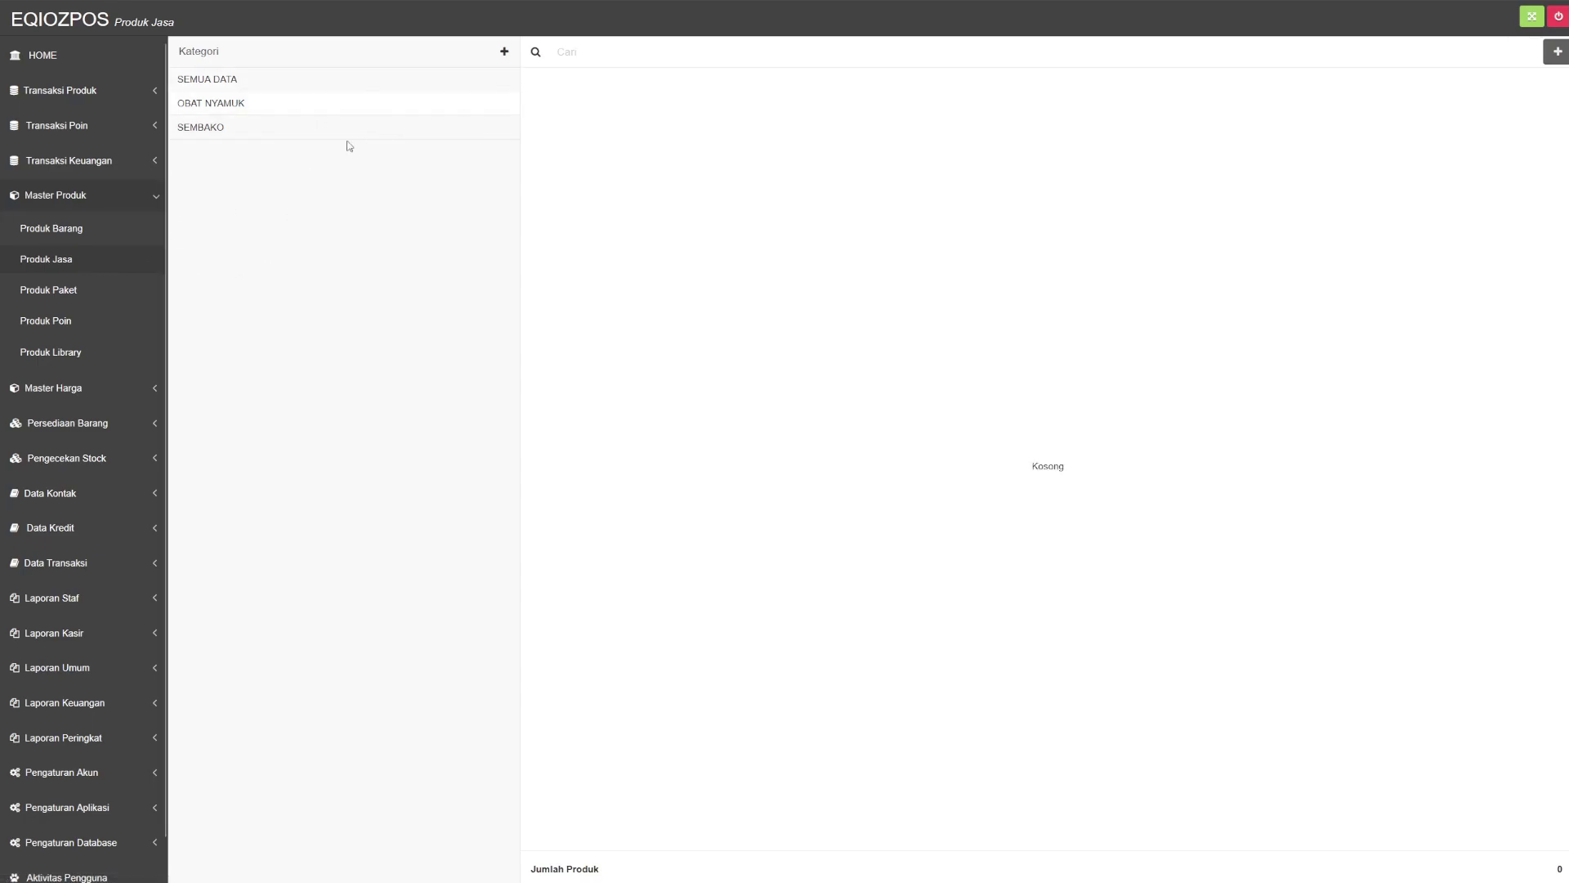
{"action": "left_click", "coordinate": [349, 135]}
{"action": "left_click", "coordinate": [333, 85]}
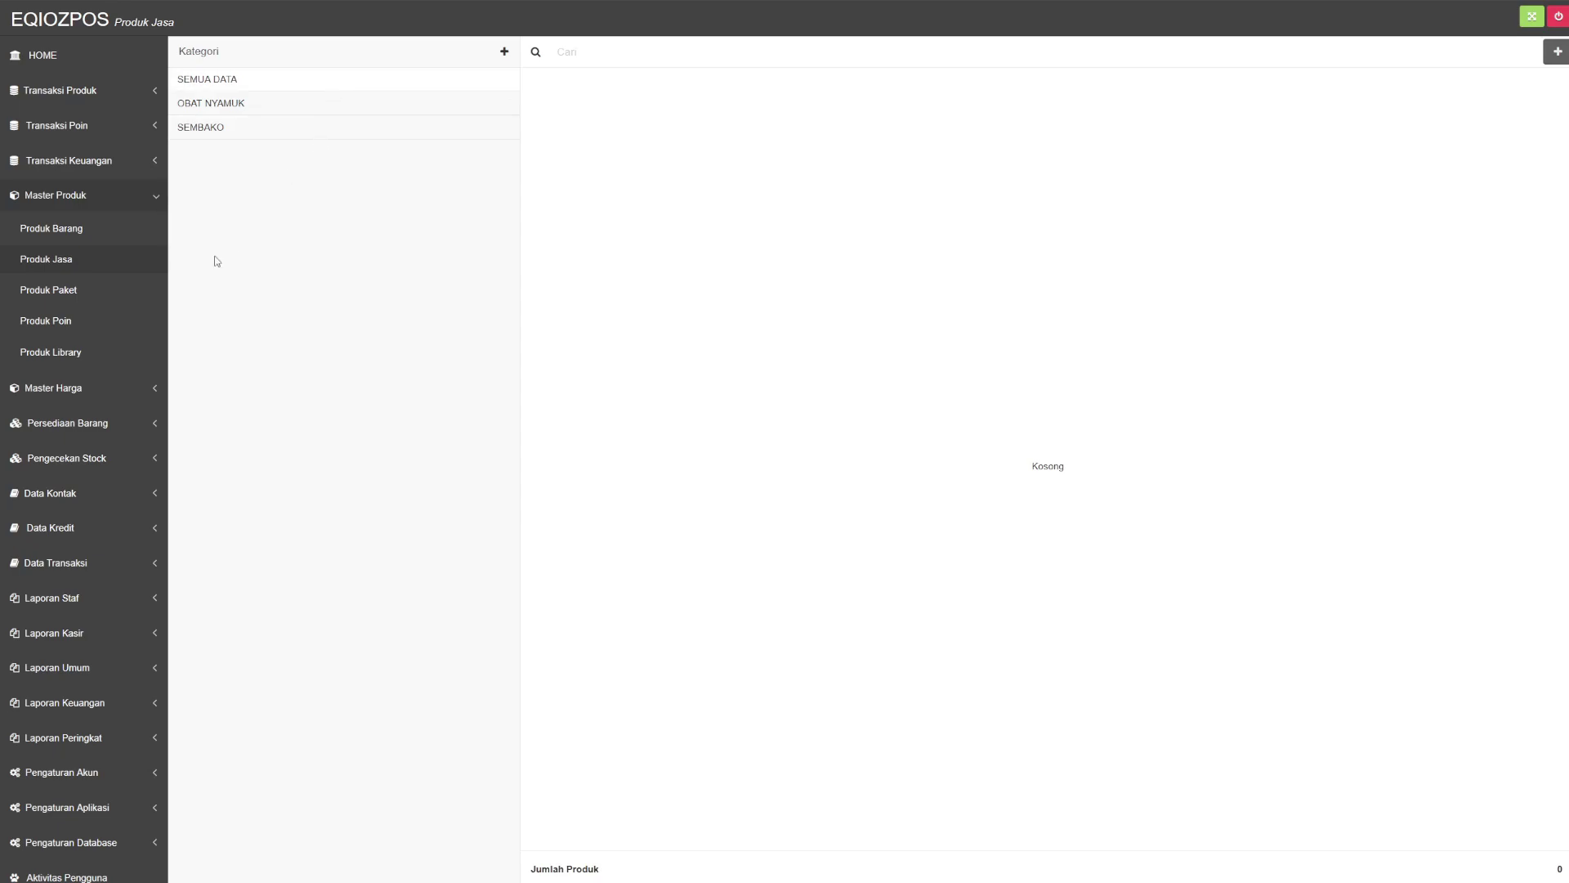
{"action": "left_click", "coordinate": [359, 106]}
{"action": "left_click", "coordinate": [365, 129]}
Compare the Produk Barang list with the Produk Jasa list, ending on Produk Jasa
{"action": "left_click", "coordinate": [42, 229]}
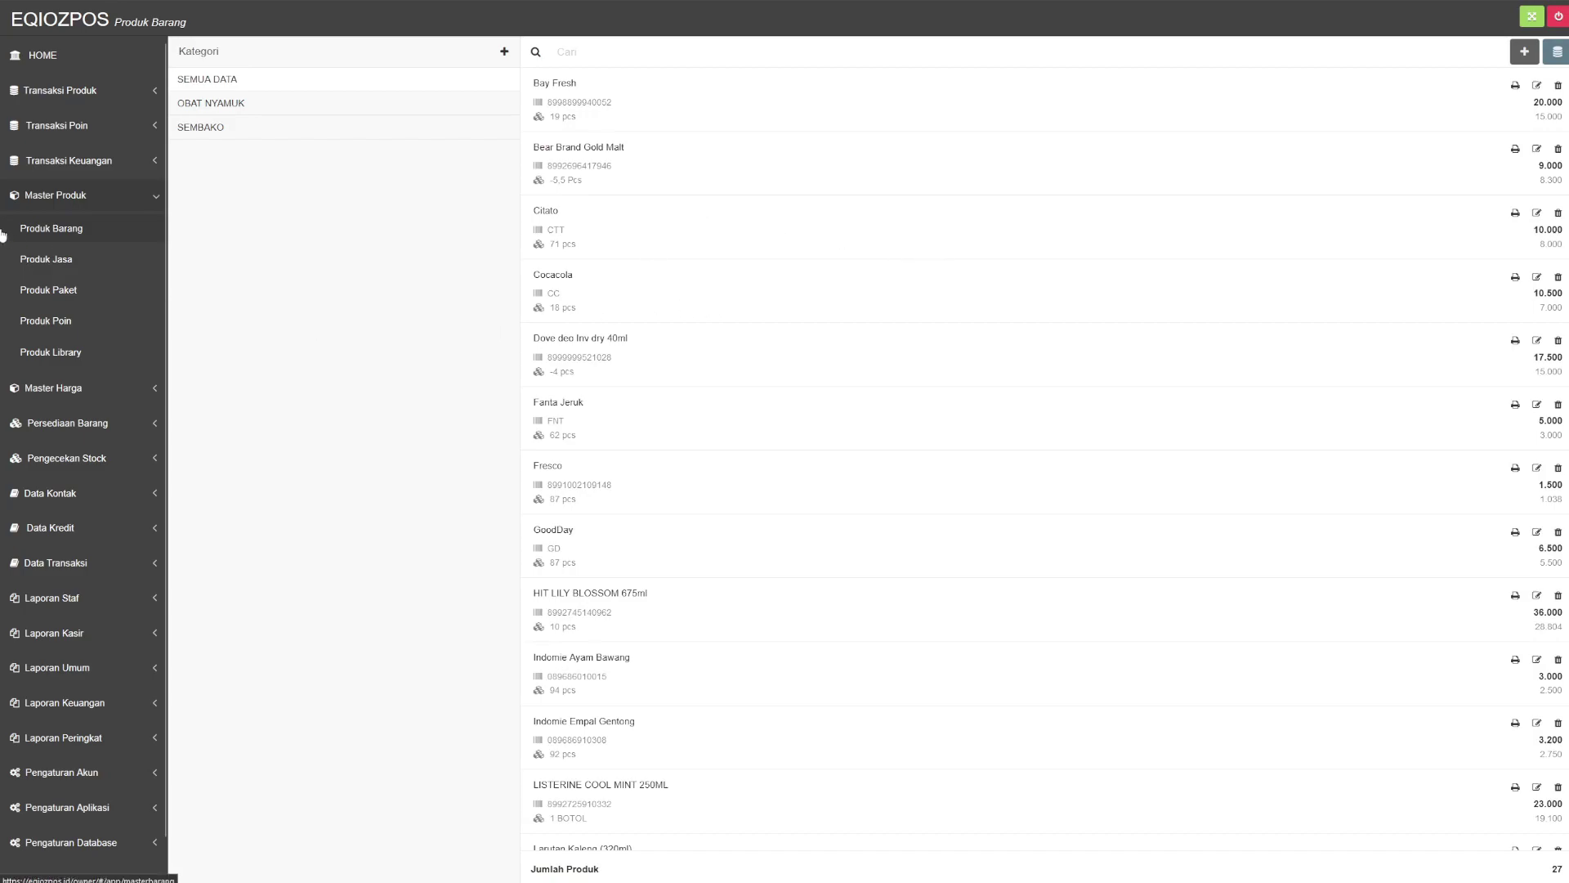
{"action": "left_click", "coordinate": [62, 266]}
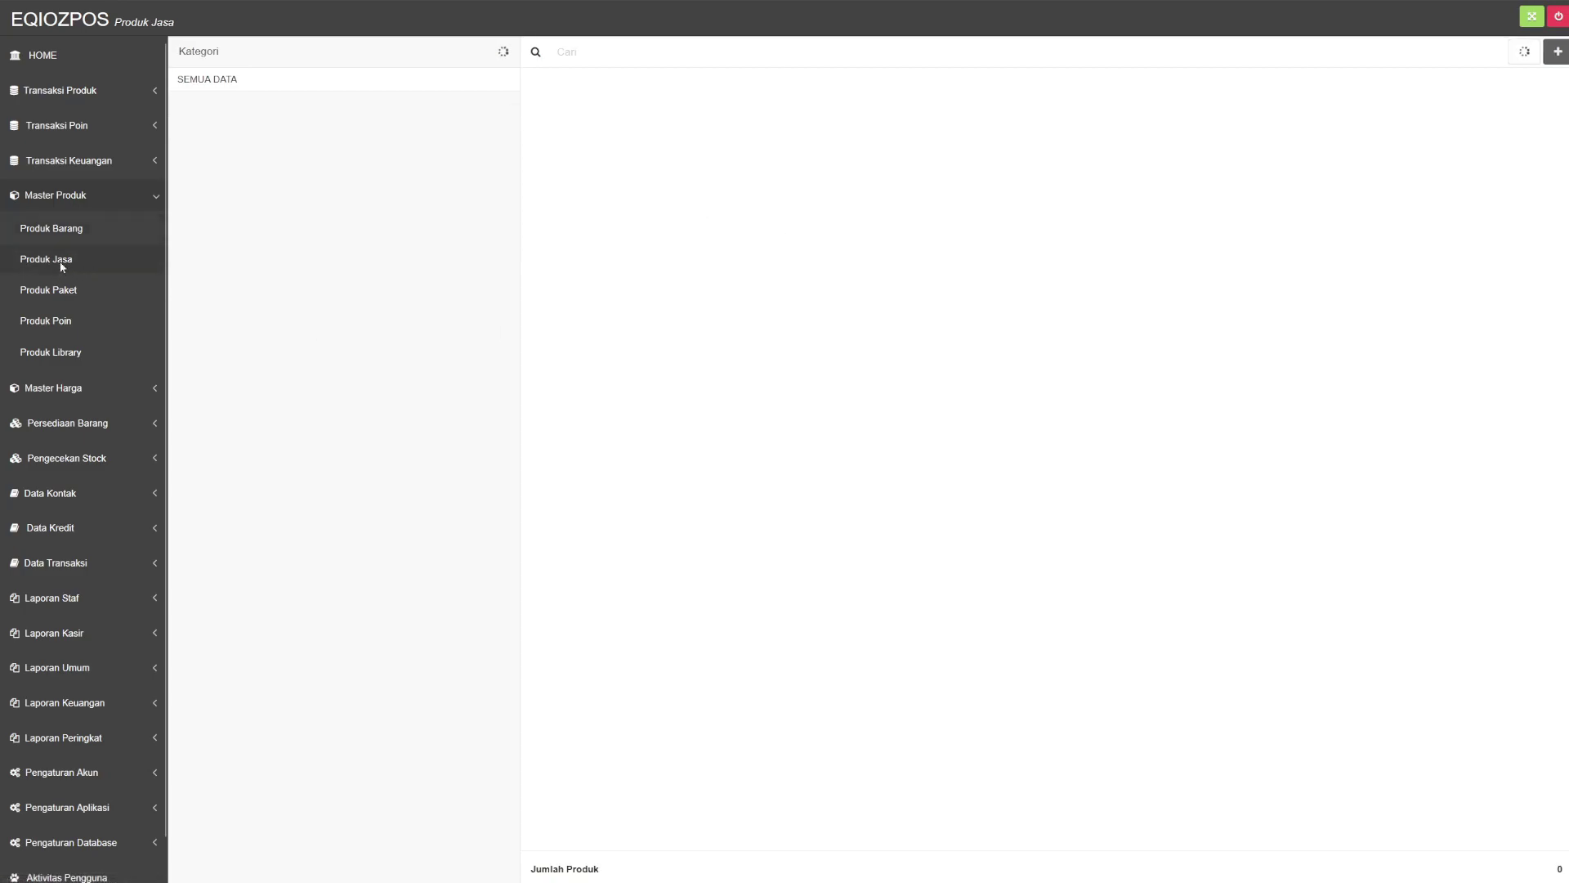
{"action": "left_click", "coordinate": [83, 233]}
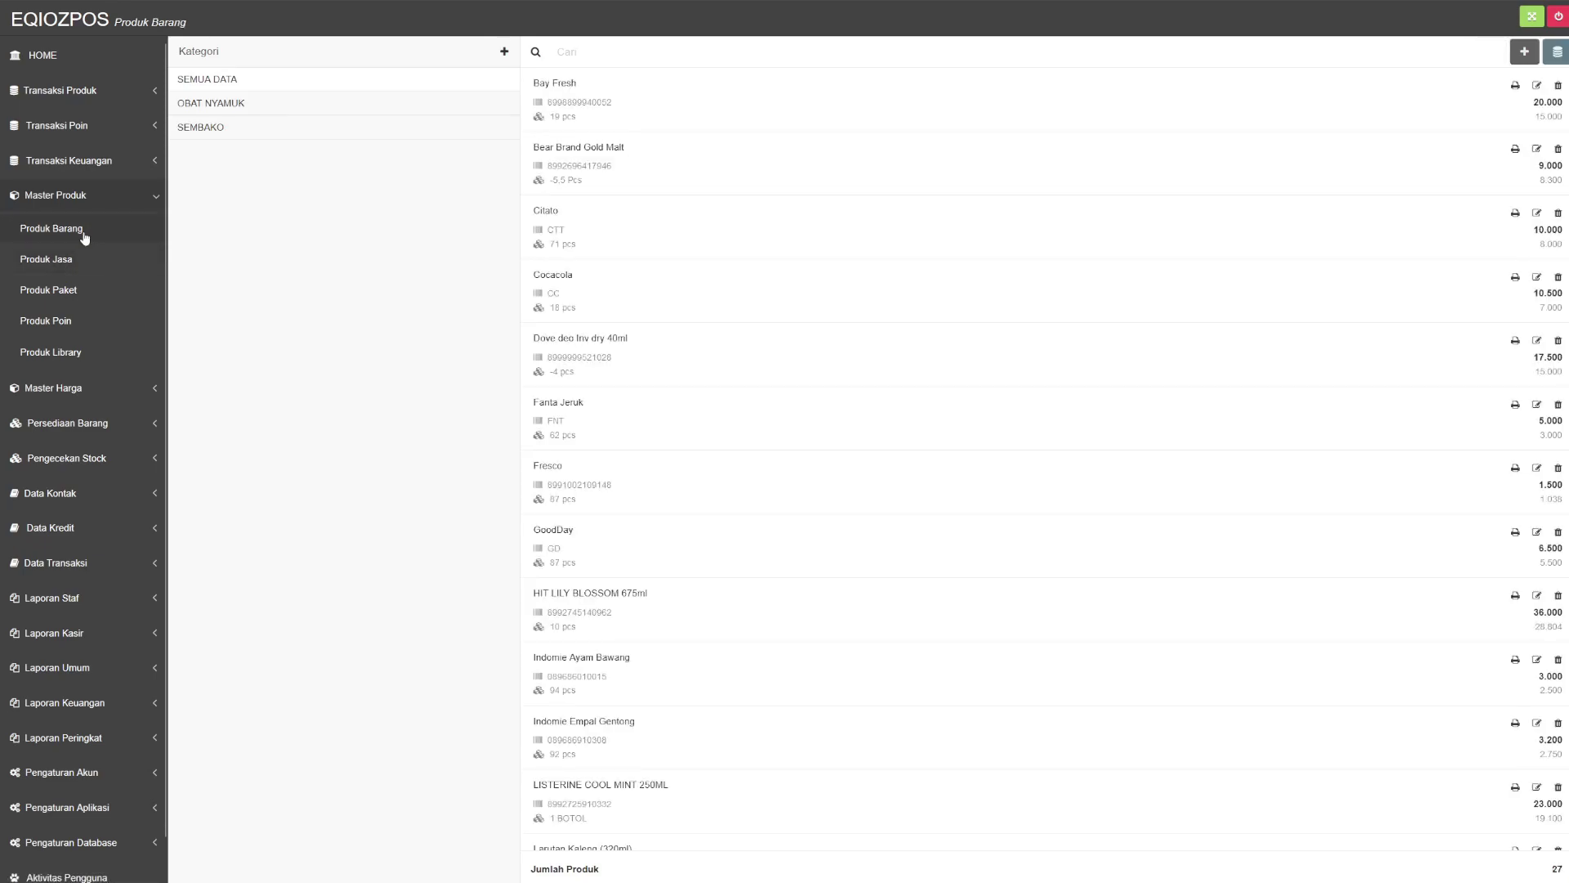
{"action": "left_click", "coordinate": [54, 266]}
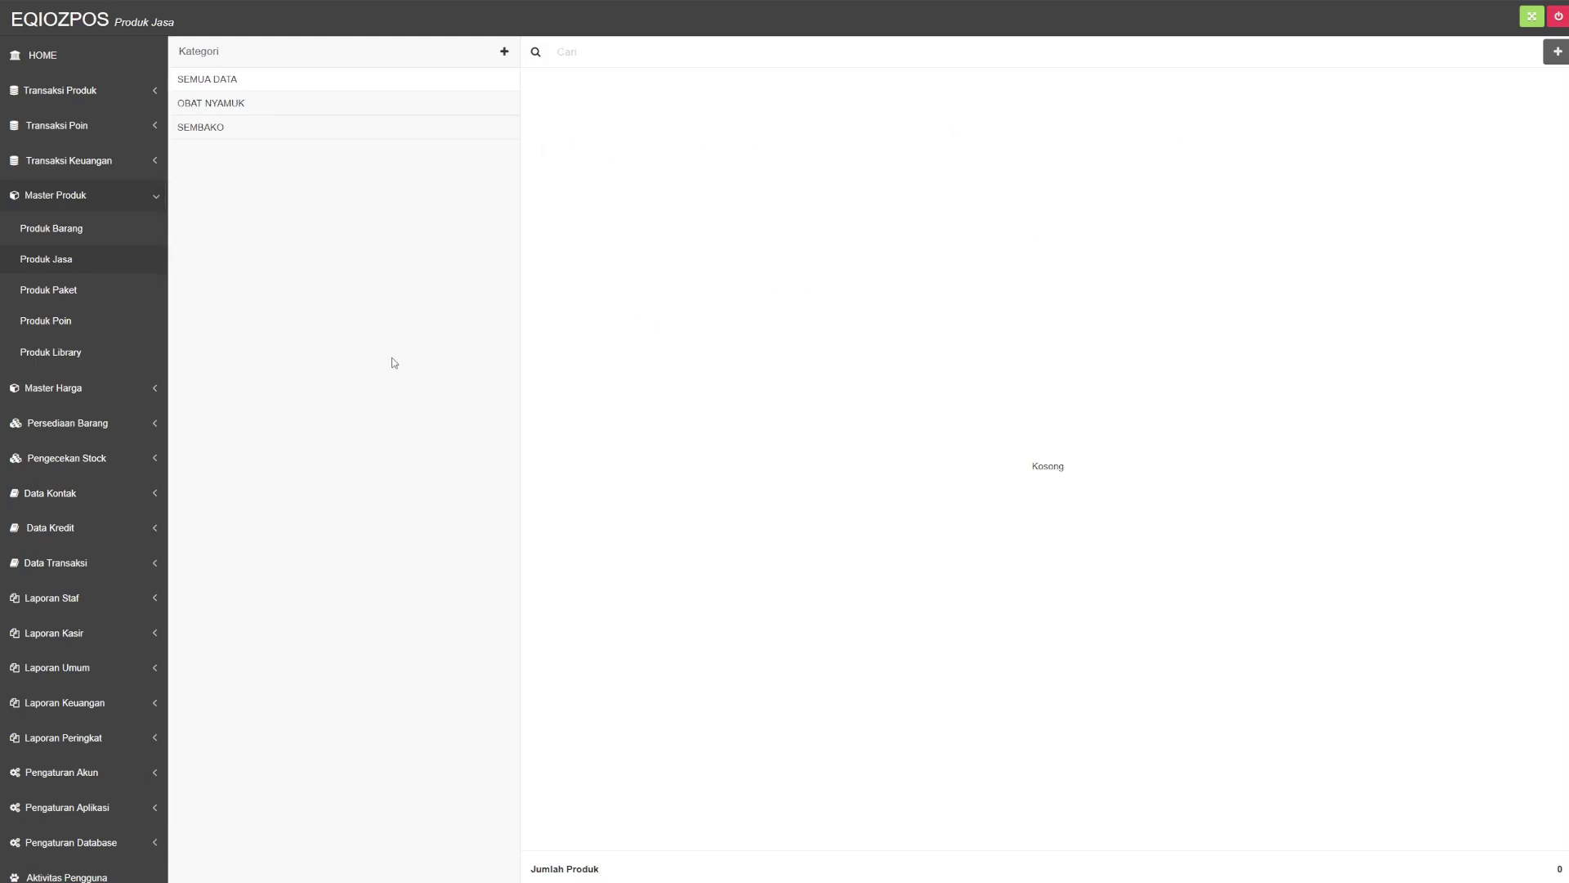
View the Produk Paket list and the Tambah Produk Poin form, closing the form without saving
{"action": "left_click", "coordinate": [45, 296]}
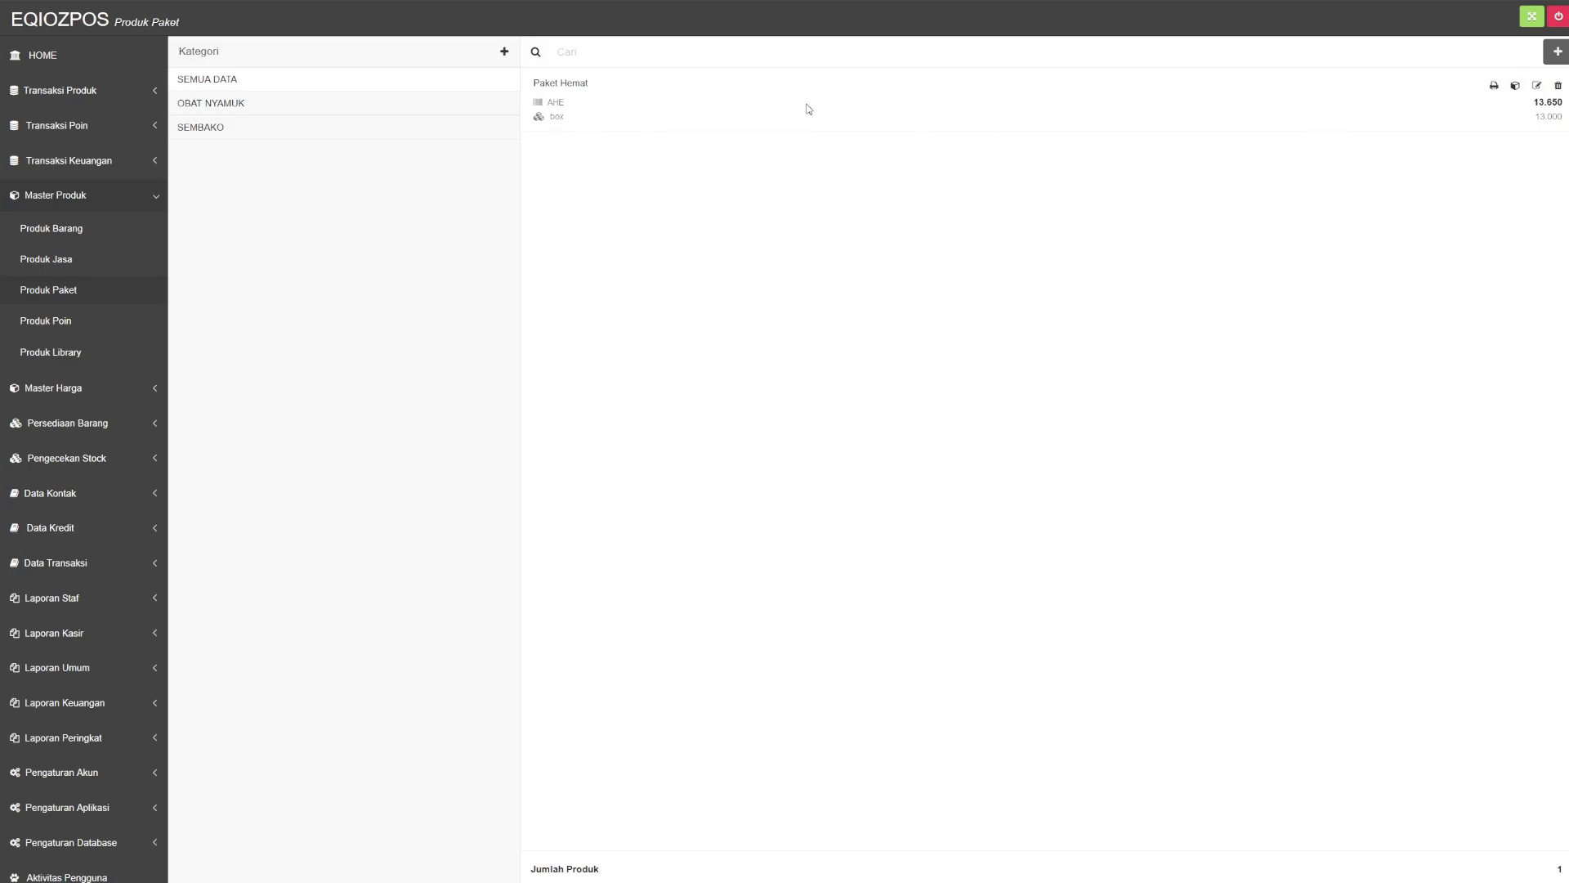
{"action": "left_click", "coordinate": [40, 320]}
{"action": "left_click", "coordinate": [1557, 51]}
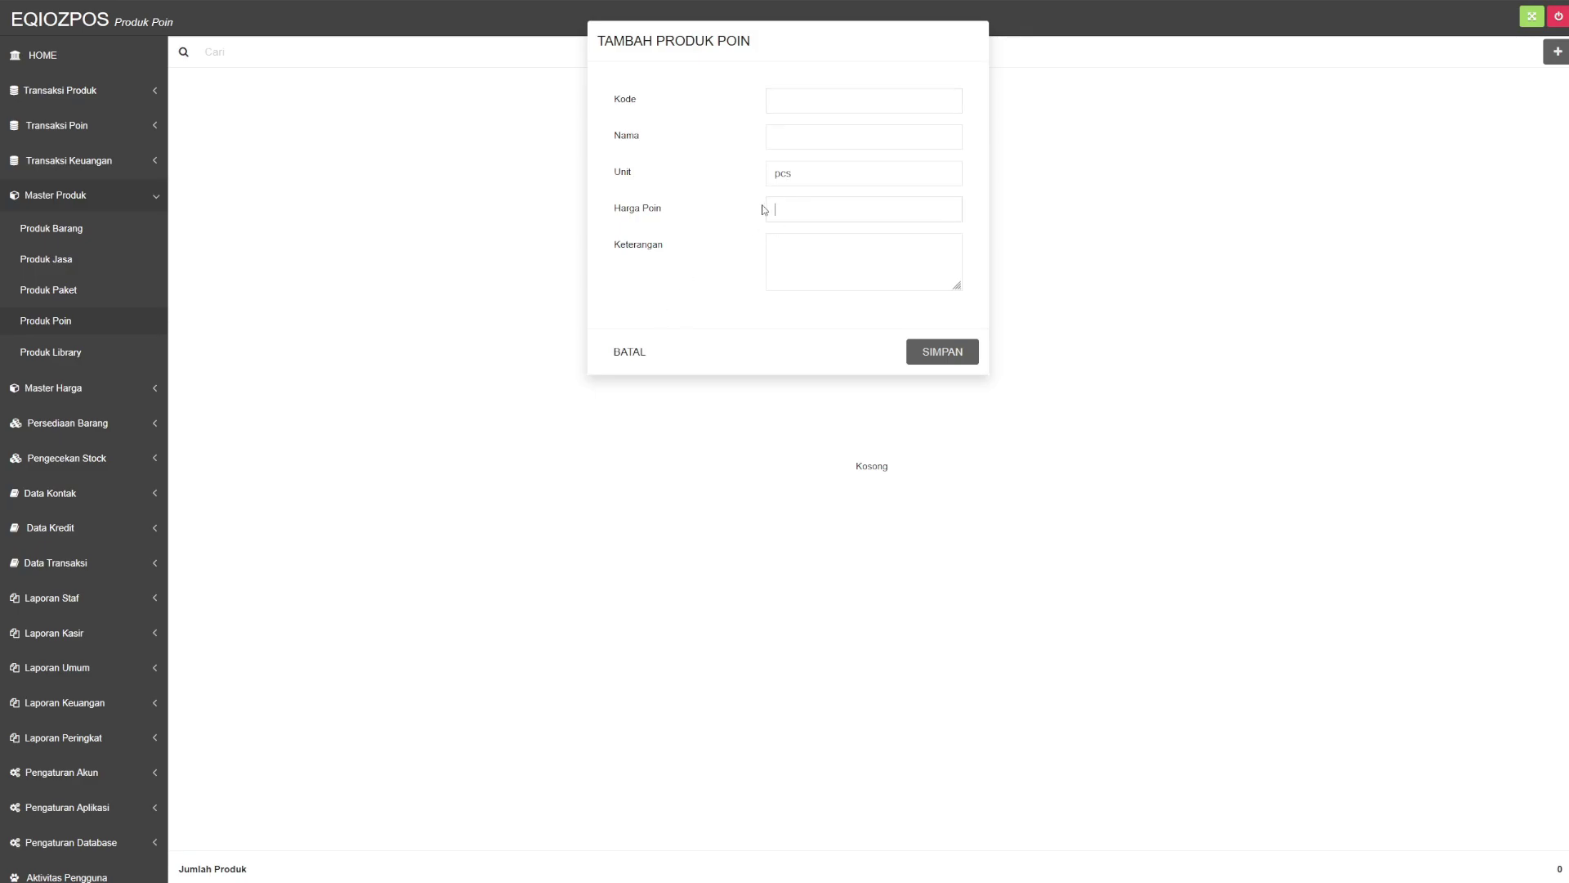
{"action": "left_click", "coordinate": [623, 356]}
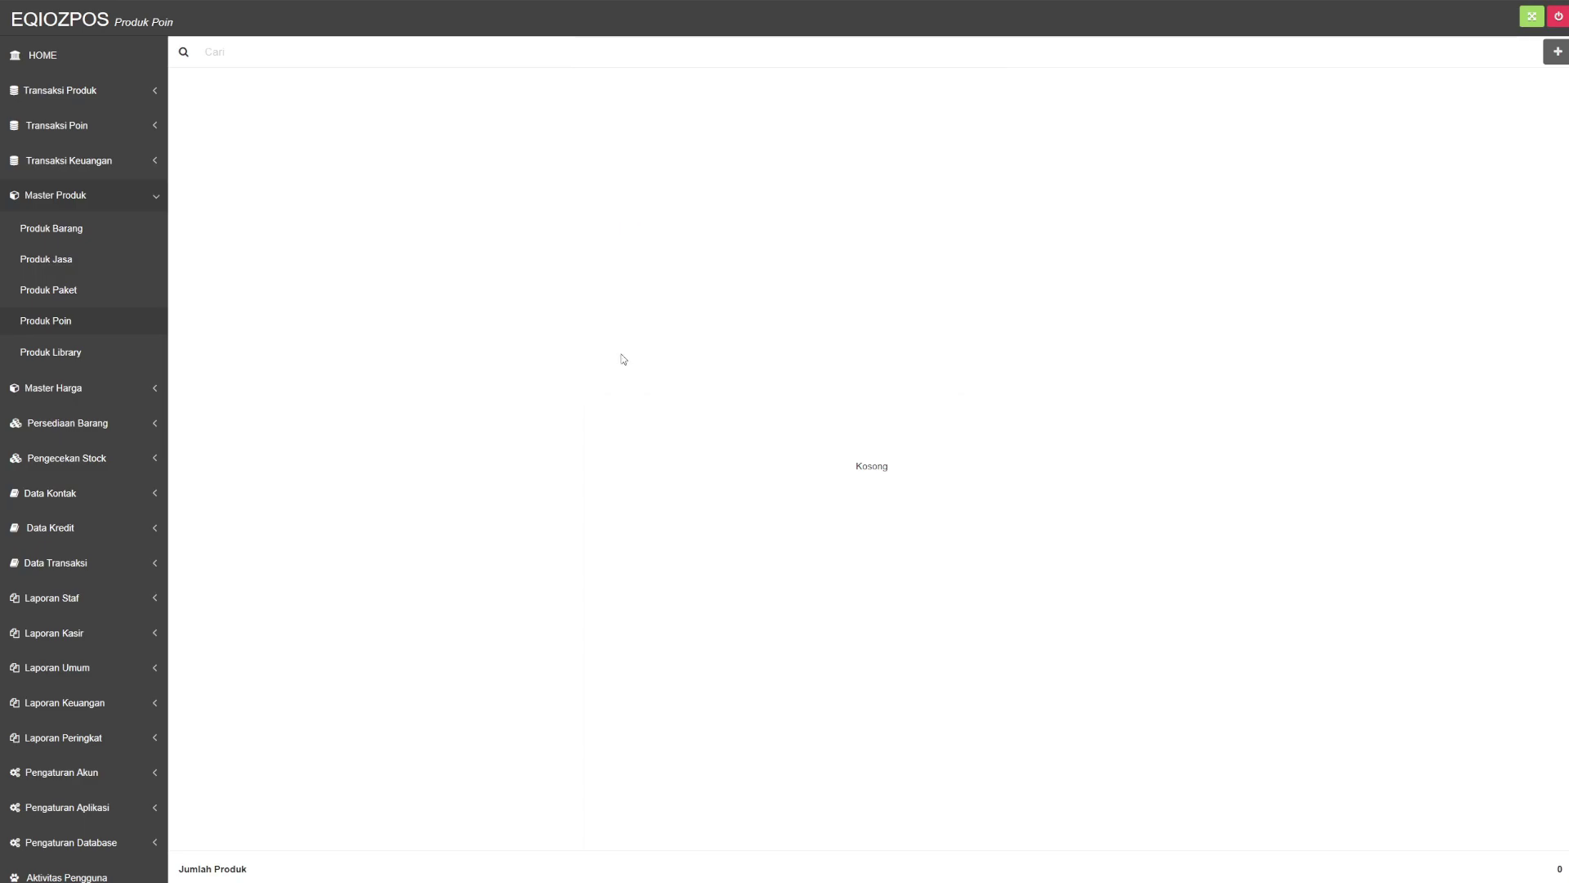
Open the Produk Library list and look through its ready-made products
{"action": "left_click", "coordinate": [54, 352]}
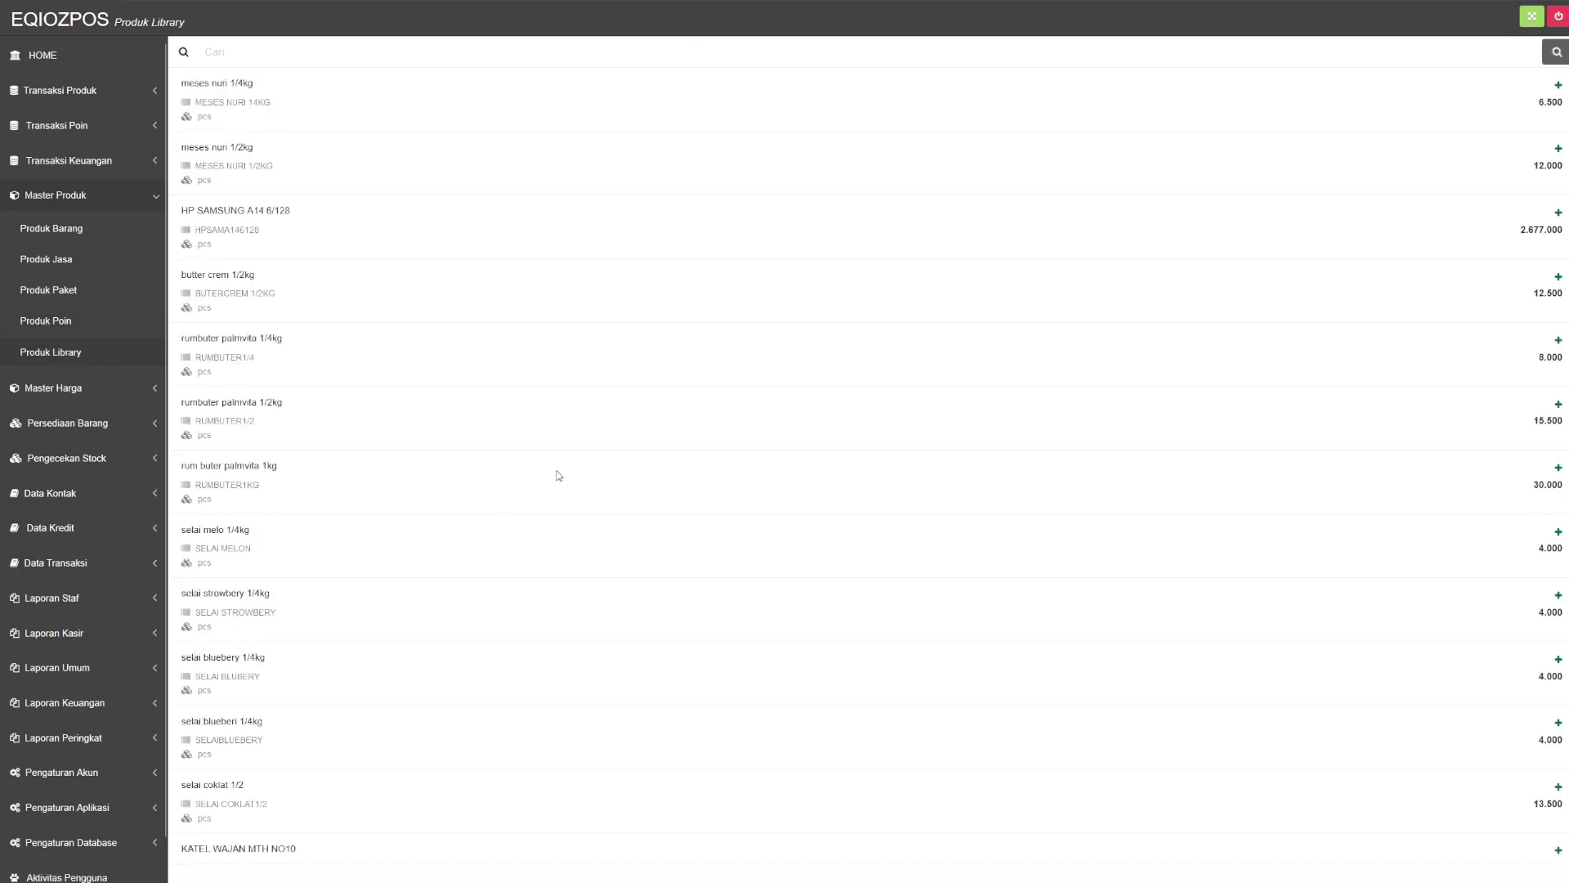
{"action": "scroll", "coordinate": [558, 474], "scroll_direction": "down", "scroll_amount": 3}
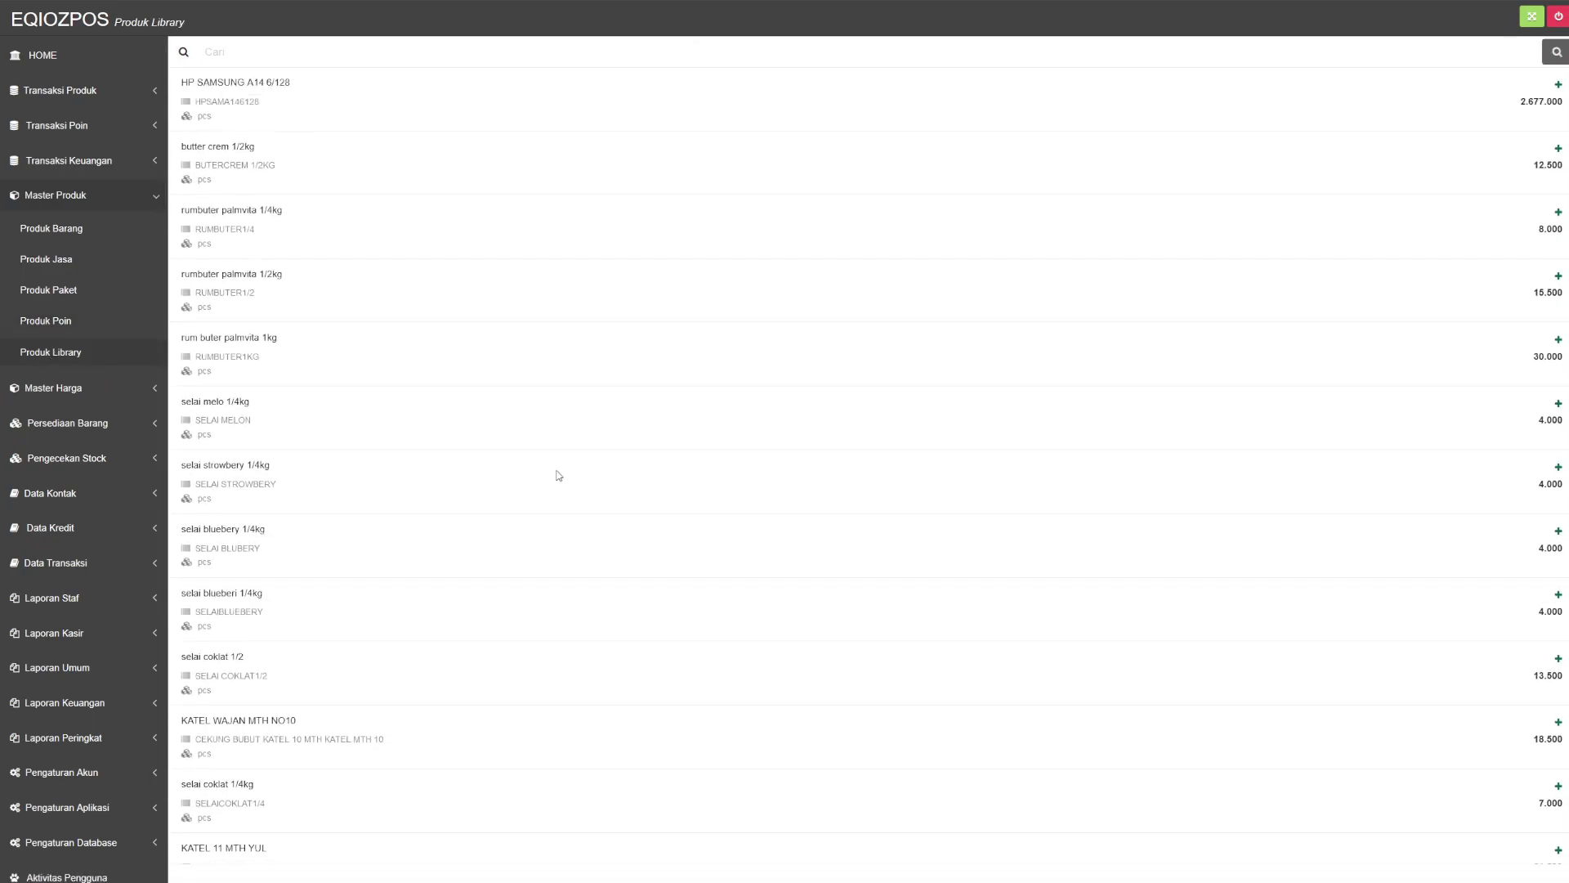
{"action": "scroll", "coordinate": [558, 475], "scroll_direction": "down", "scroll_amount": 10}
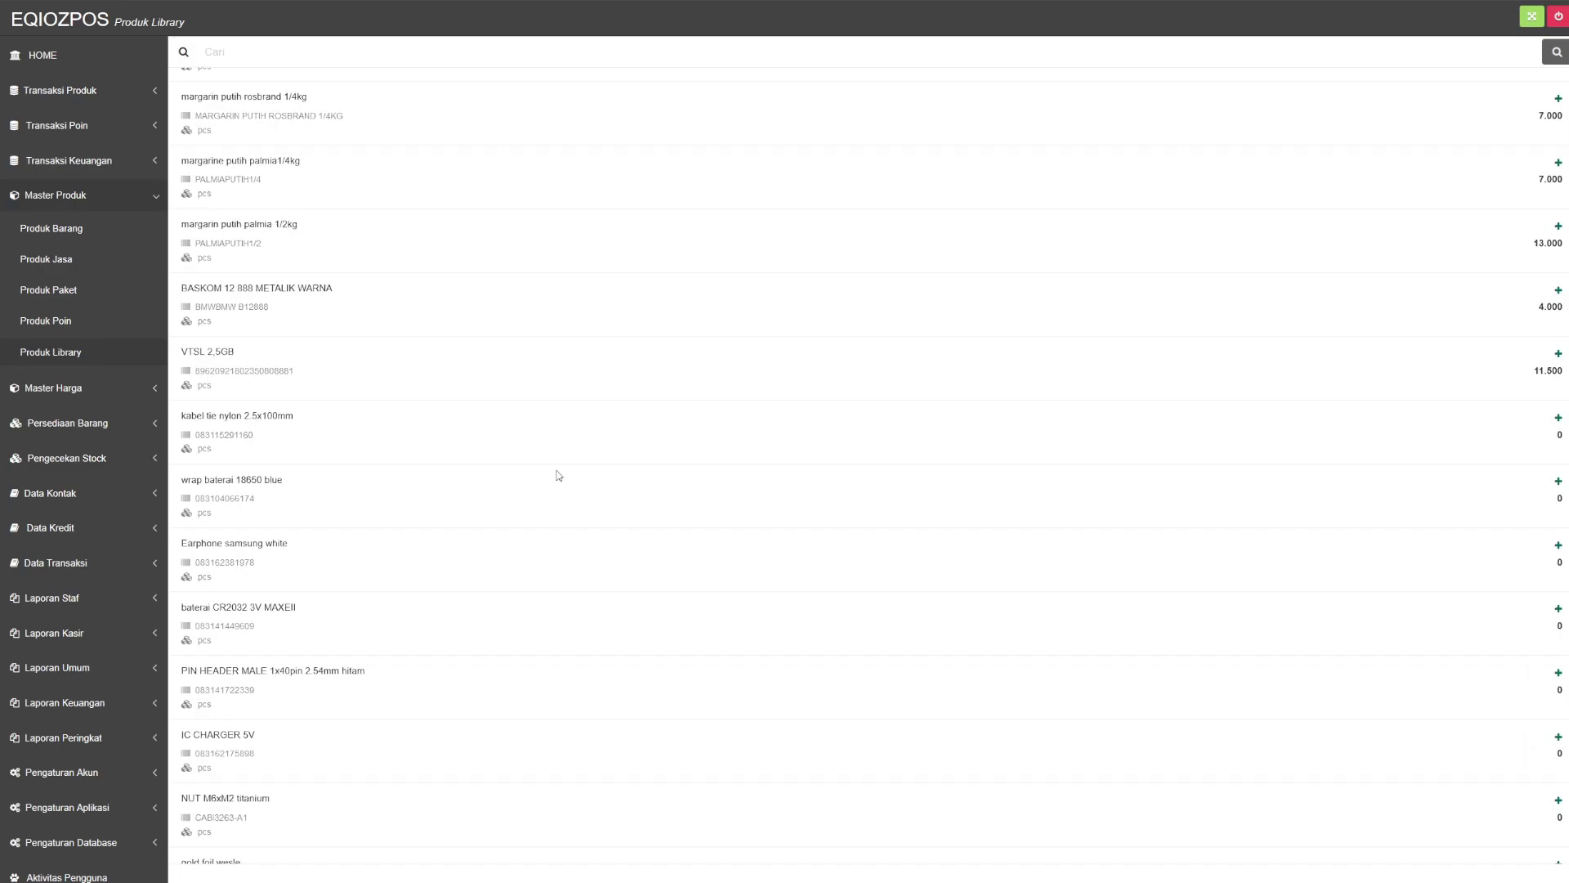
{"action": "scroll", "coordinate": [558, 474], "scroll_direction": "up", "scroll_amount": 3}
{"action": "scroll", "coordinate": [558, 475], "scroll_direction": "down", "scroll_amount": 3}
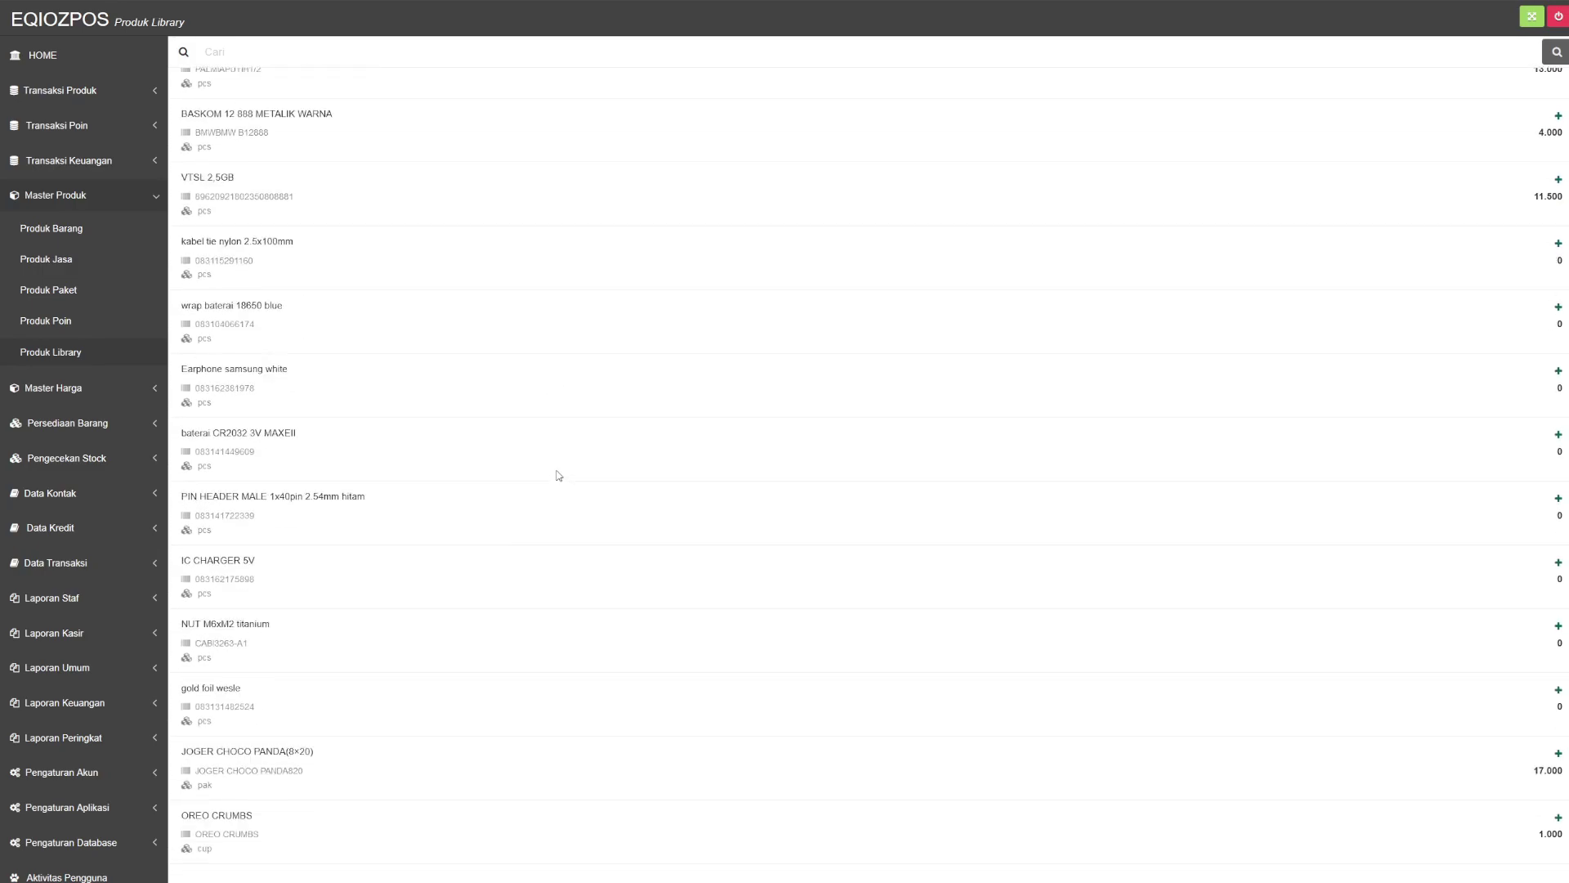
{"action": "scroll", "coordinate": [558, 475], "scroll_direction": "up", "scroll_amount": 3}
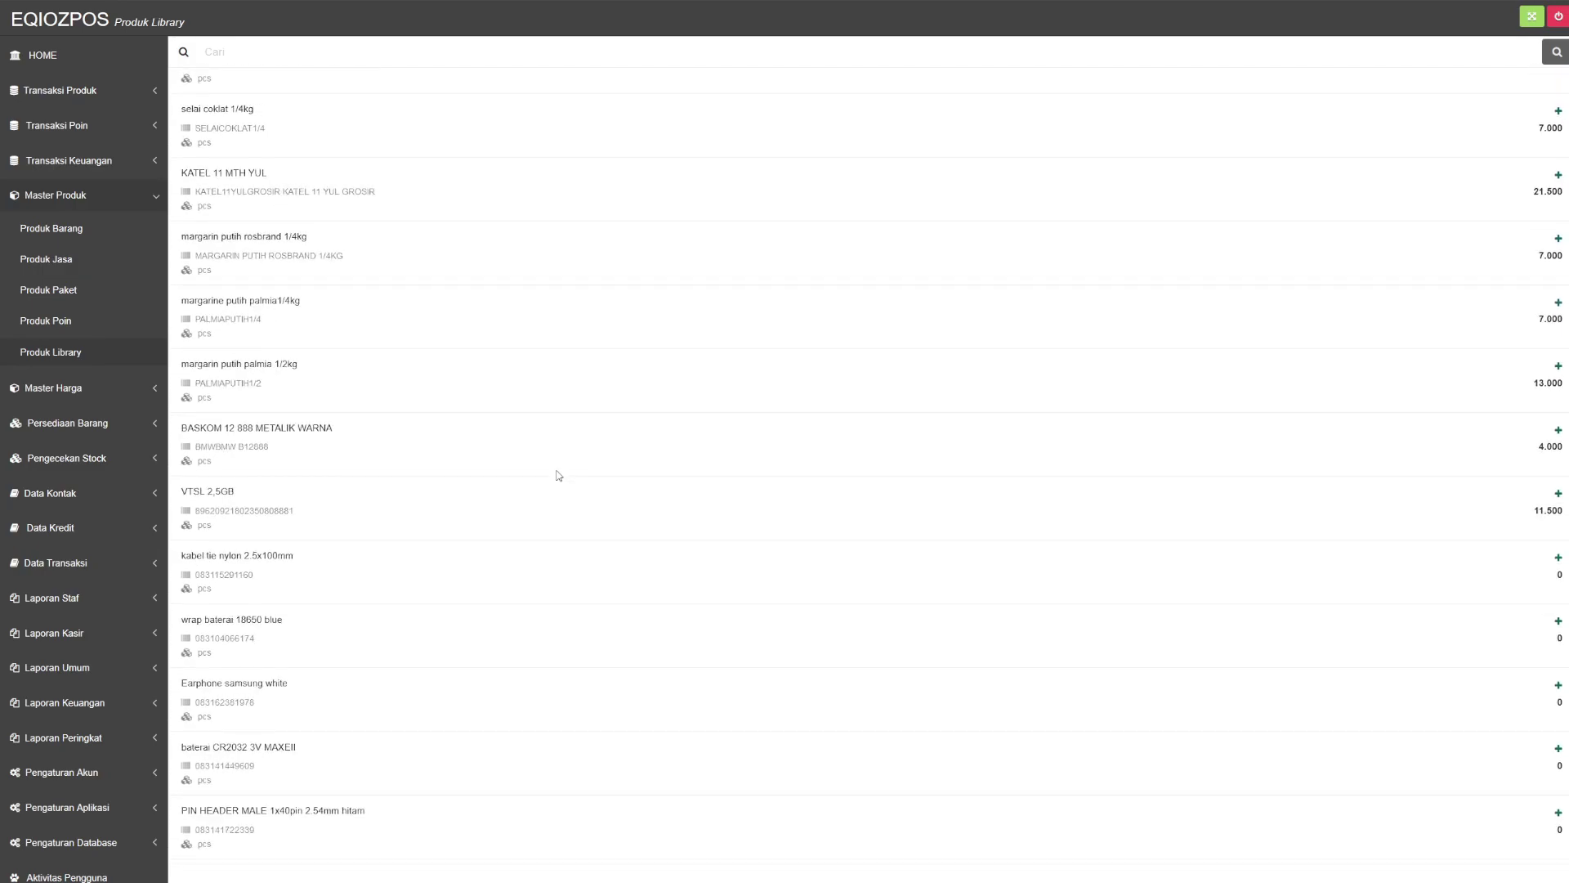
{"action": "scroll", "coordinate": [569, 463], "scroll_direction": "up", "scroll_amount": 3}
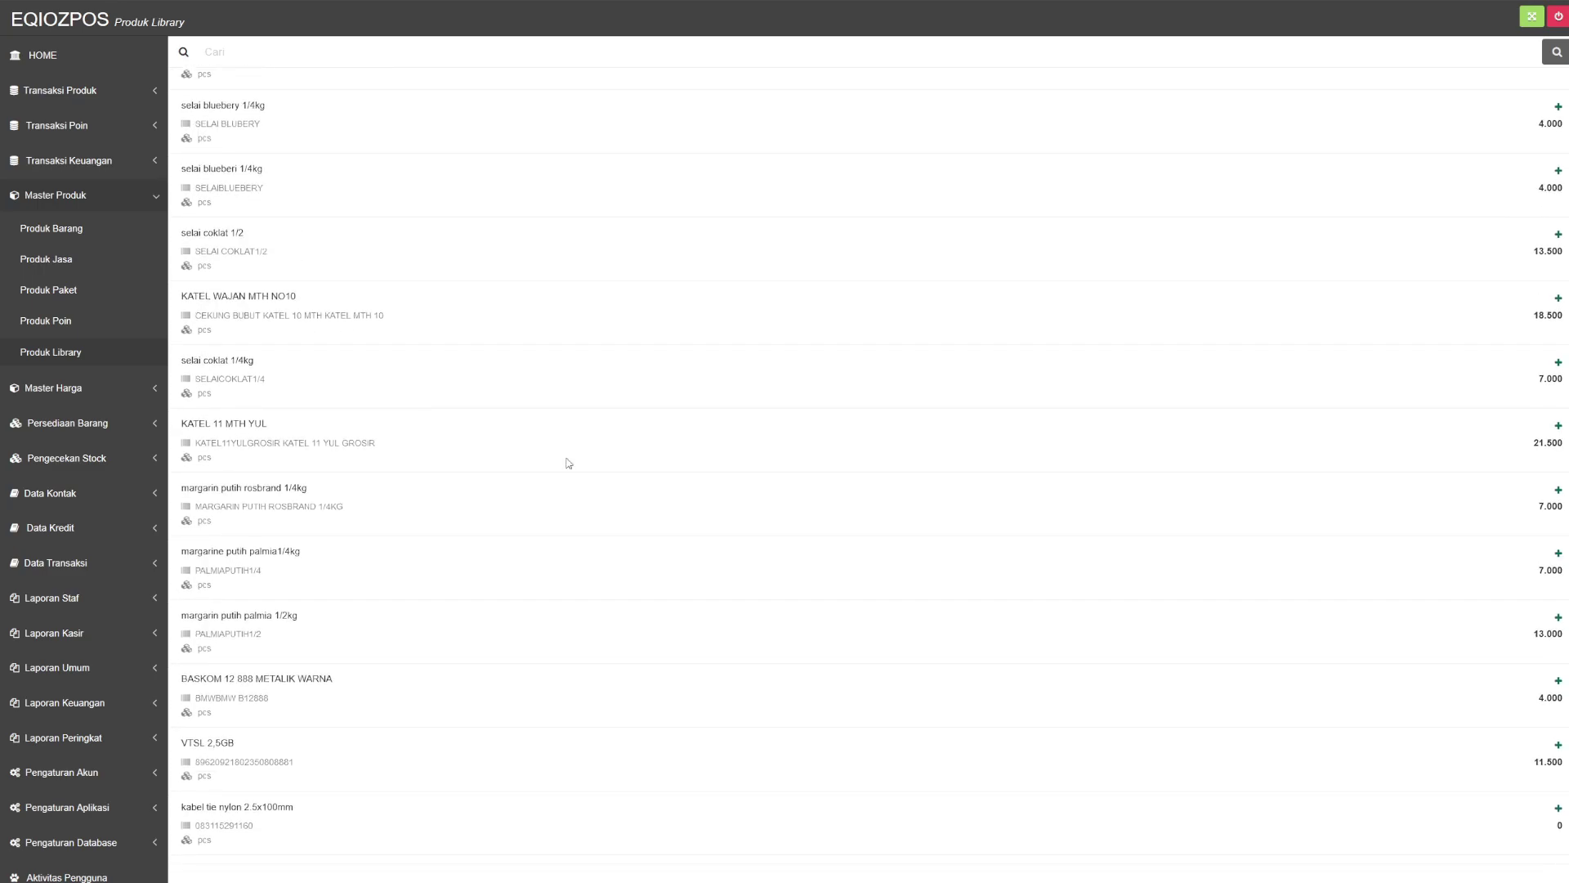
{"action": "scroll", "coordinate": [1237, 423], "scroll_direction": "up", "scroll_amount": 1}
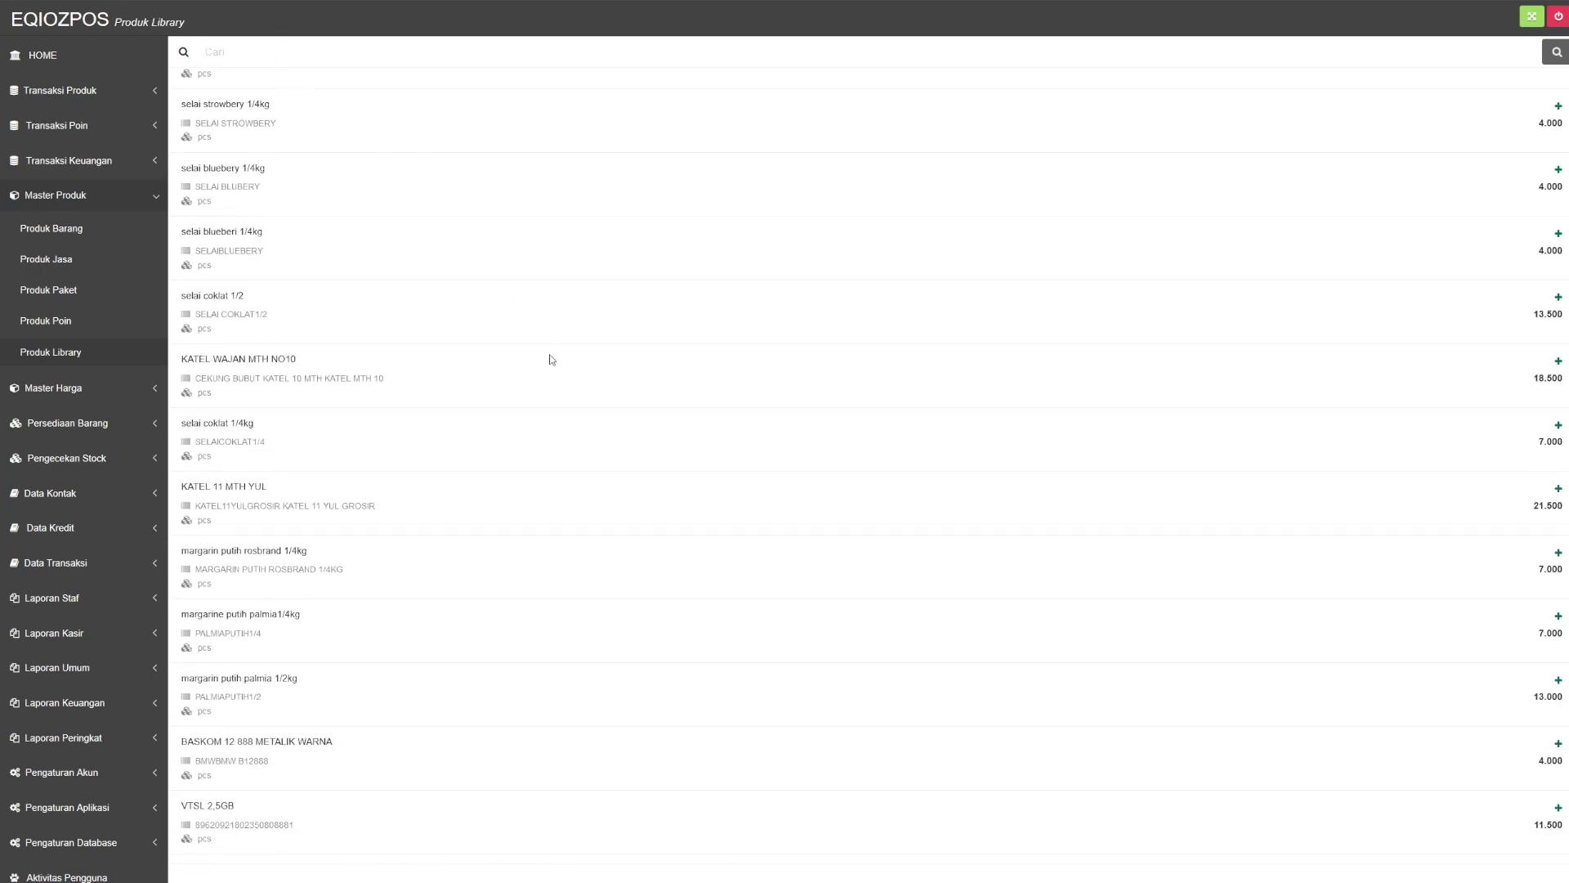
{"action": "scroll", "coordinate": [553, 365], "scroll_direction": "down", "scroll_amount": 5}
{"action": "scroll", "coordinate": [559, 366], "scroll_direction": "up", "scroll_amount": 5}
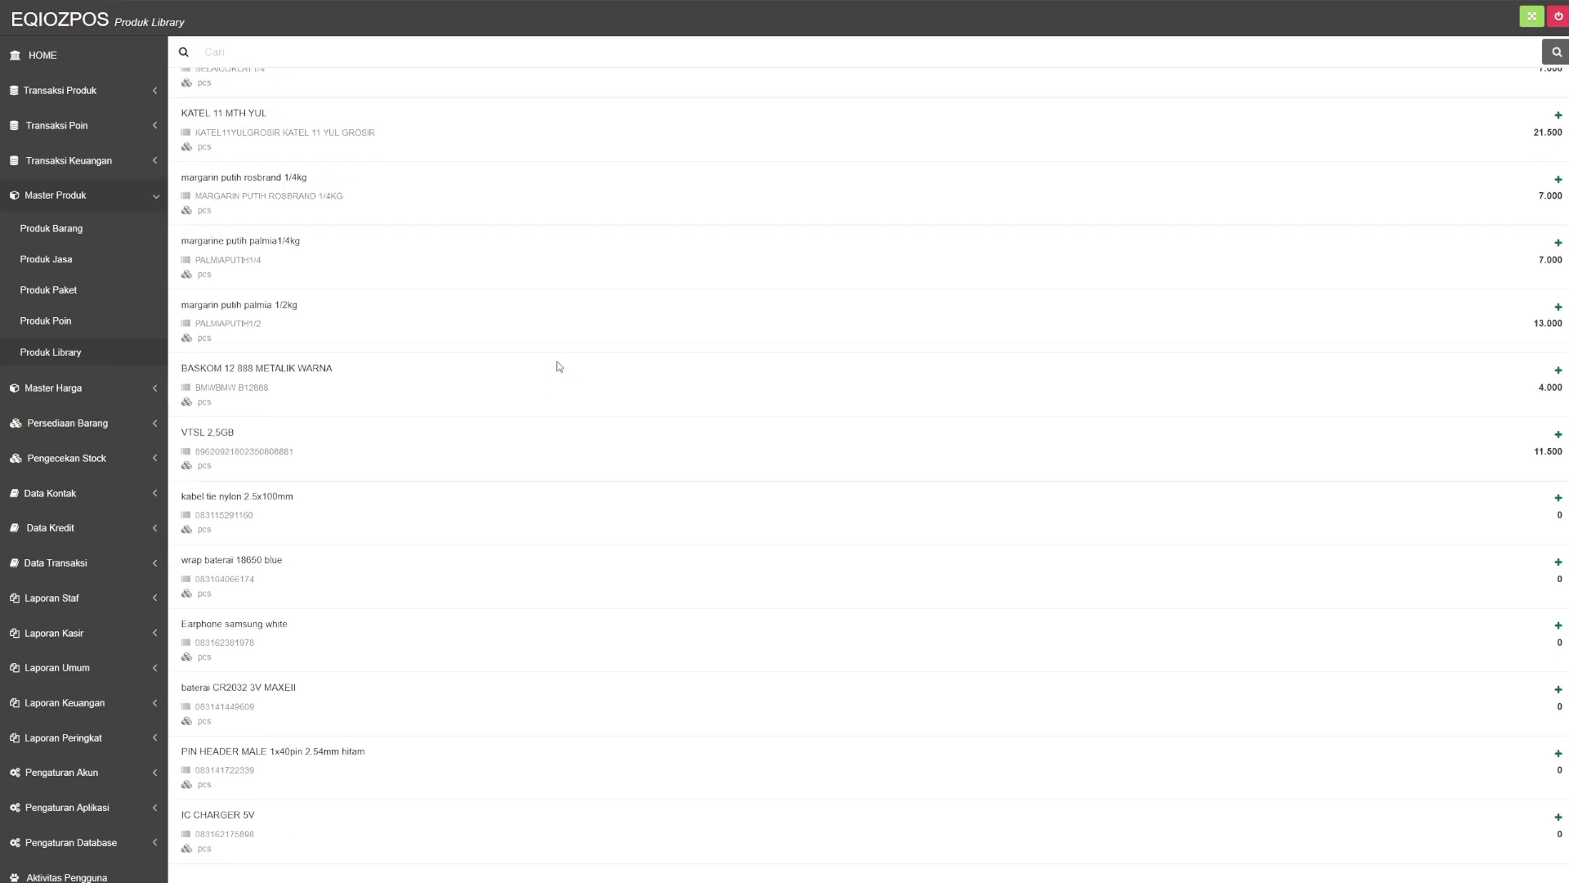
{"action": "scroll", "coordinate": [559, 366], "scroll_direction": "down", "scroll_amount": 5}
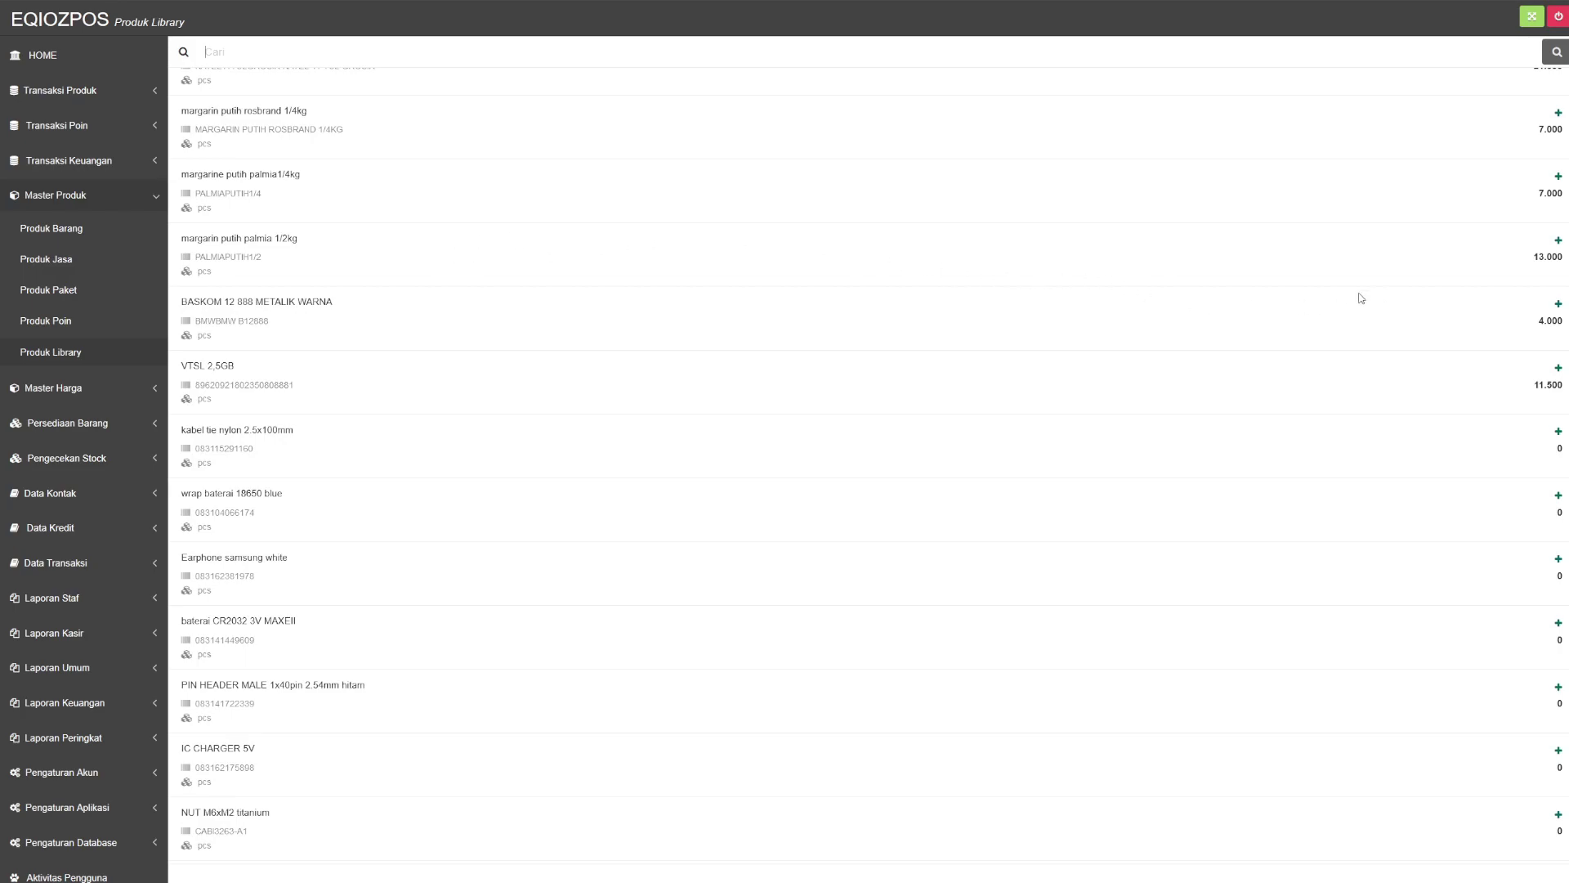
View the add form for margarin putih palmia 1/2kg without saving, and revisit the Produk Barang and Produk Library lists
{"action": "left_click", "coordinate": [1558, 239]}
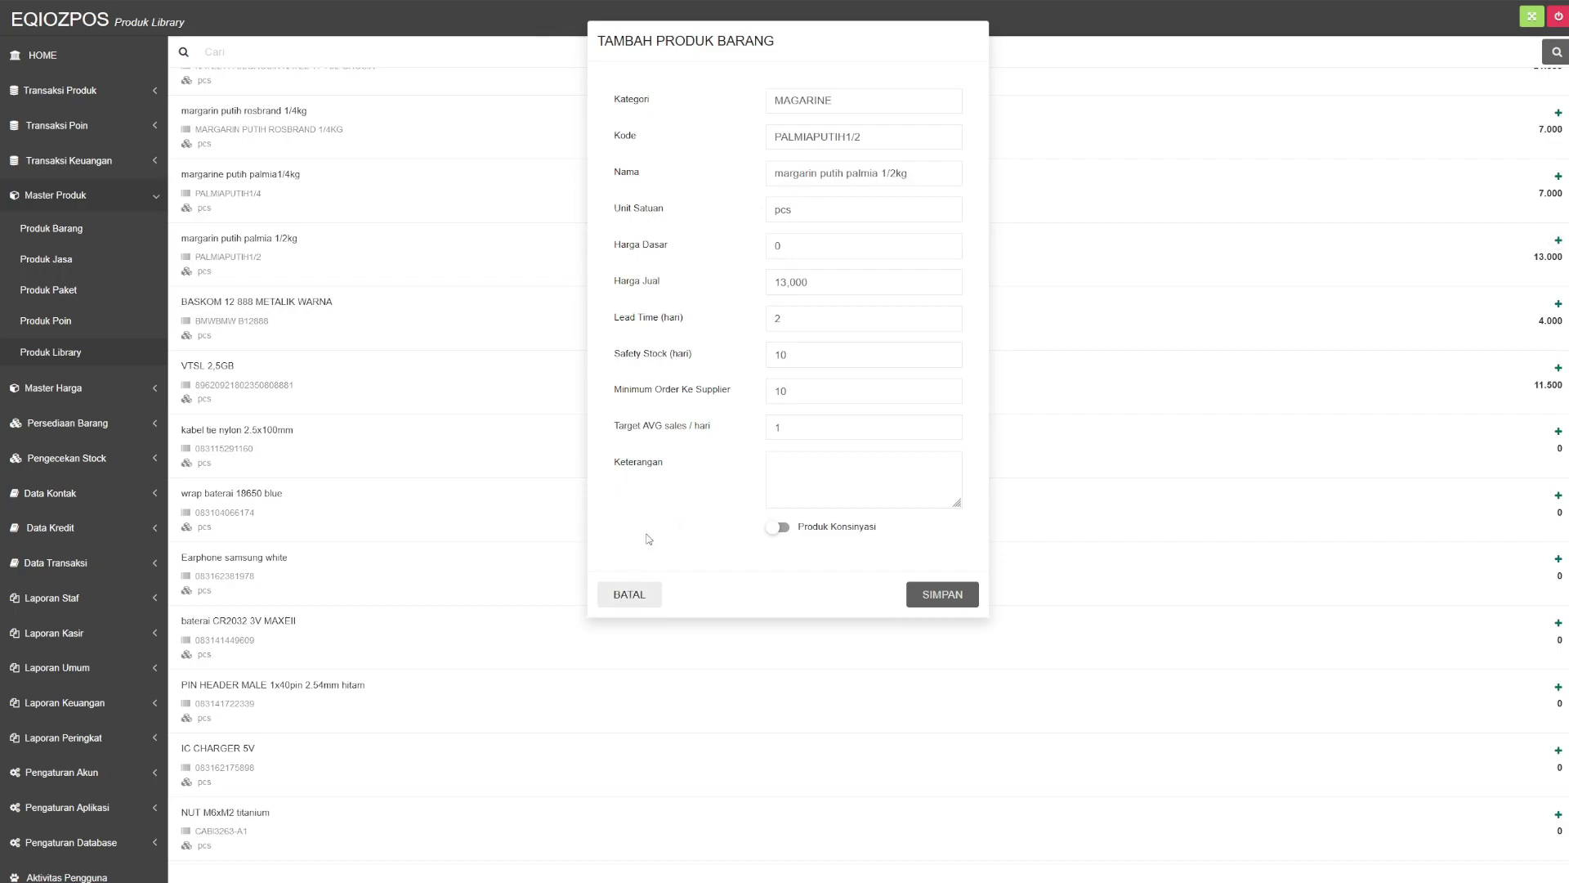
{"action": "left_click", "coordinate": [643, 603]}
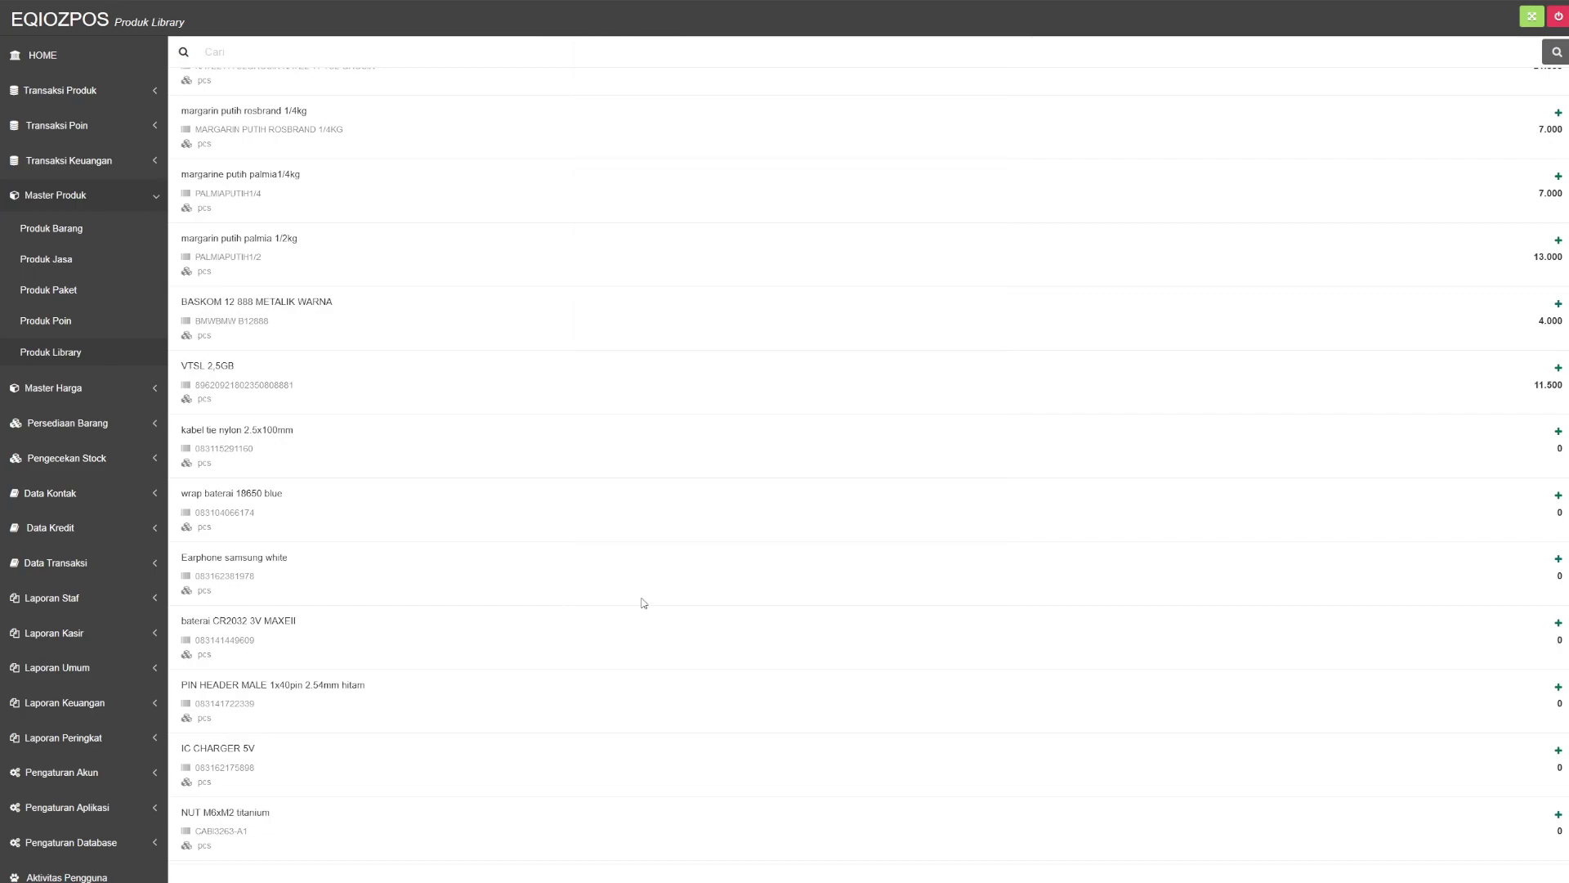
{"action": "left_click", "coordinate": [50, 228]}
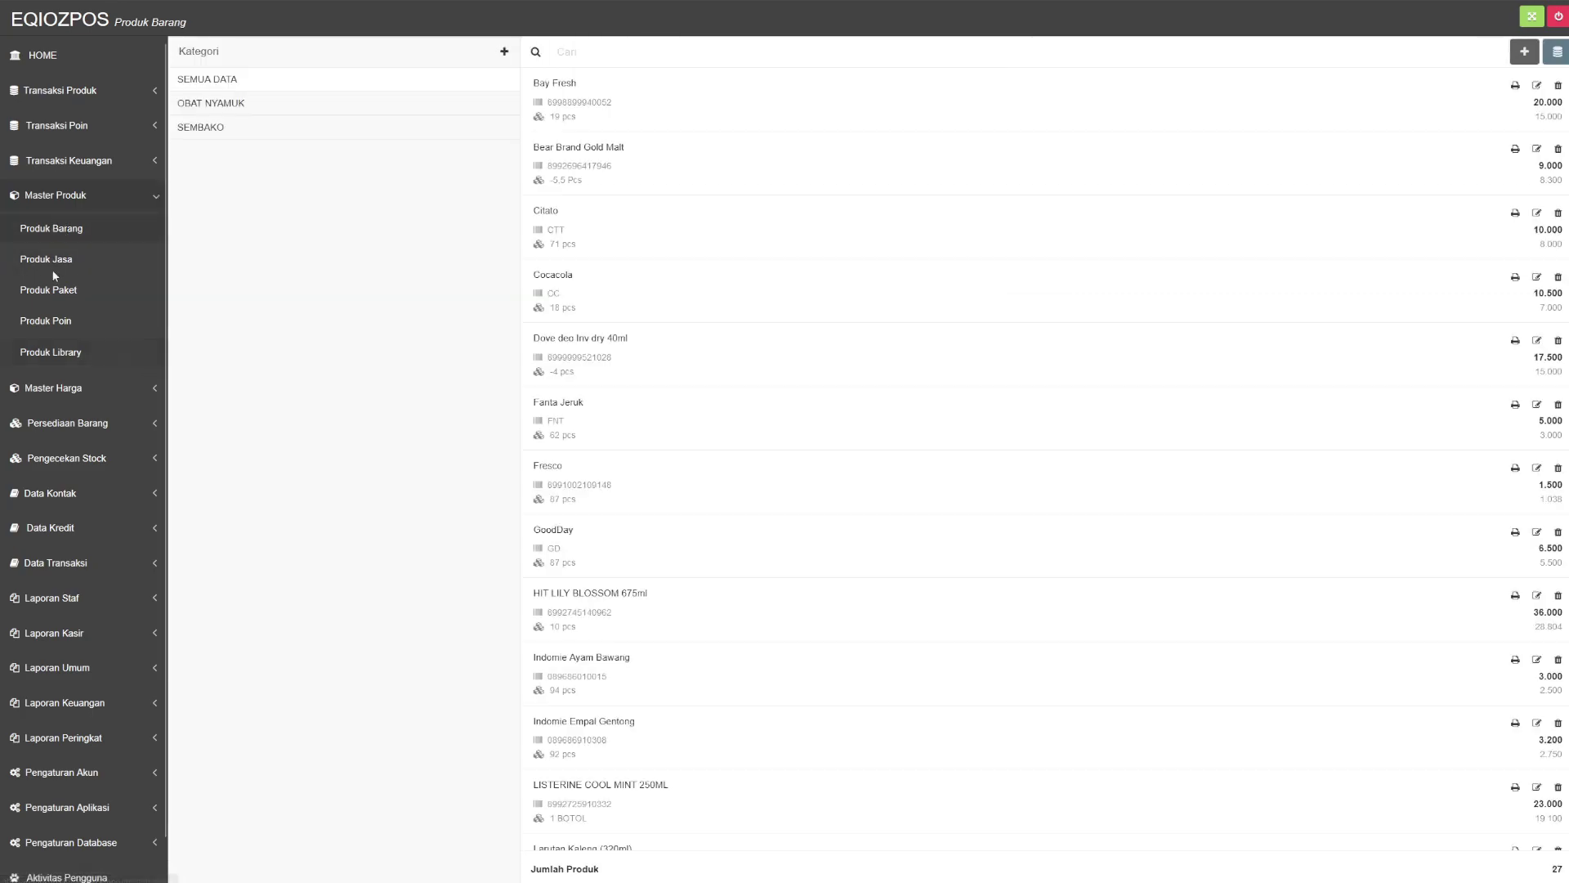
{"action": "left_click", "coordinate": [45, 360]}
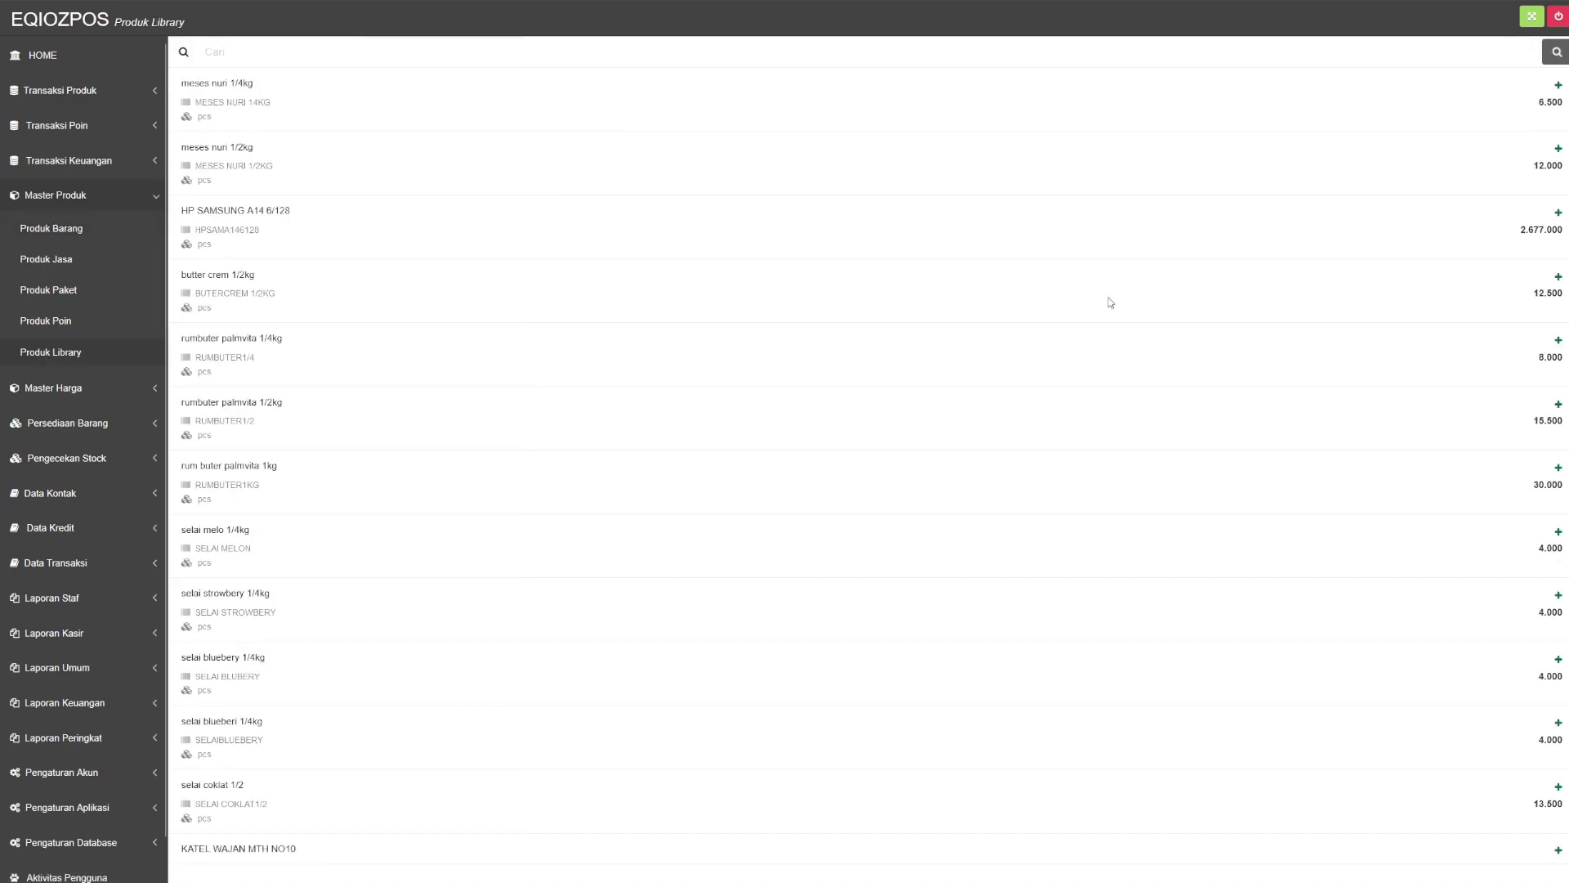
Add a 5% discount for the product Bay Fresh in Harga Diskon under Master Harga and close the product picker
{"action": "left_click", "coordinate": [41, 398]}
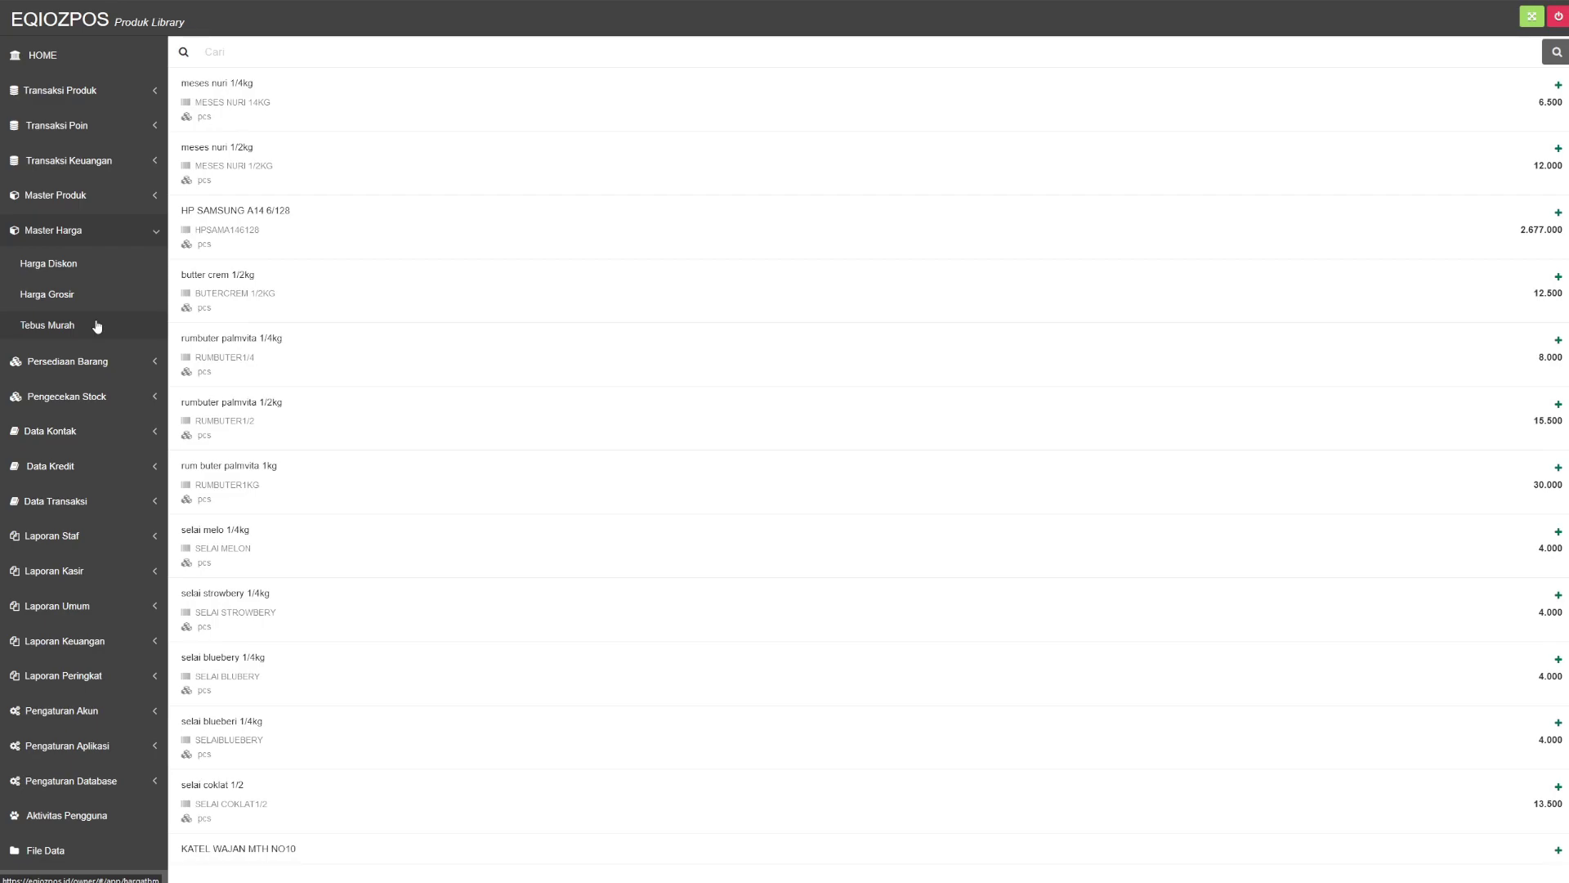
{"action": "left_click", "coordinate": [45, 263]}
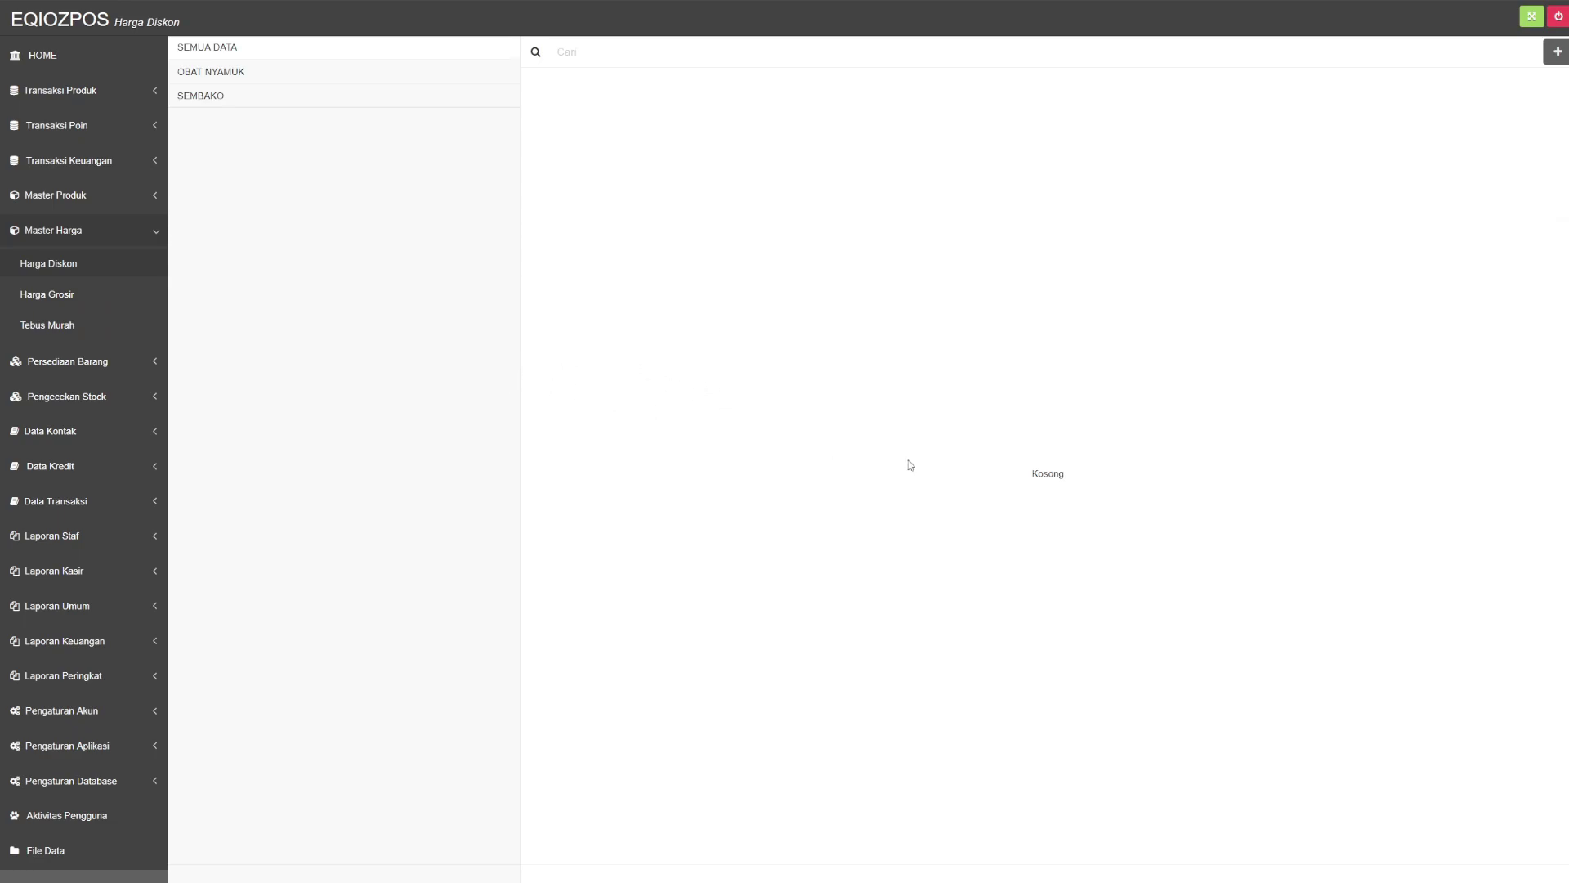
{"action": "left_click", "coordinate": [1557, 51]}
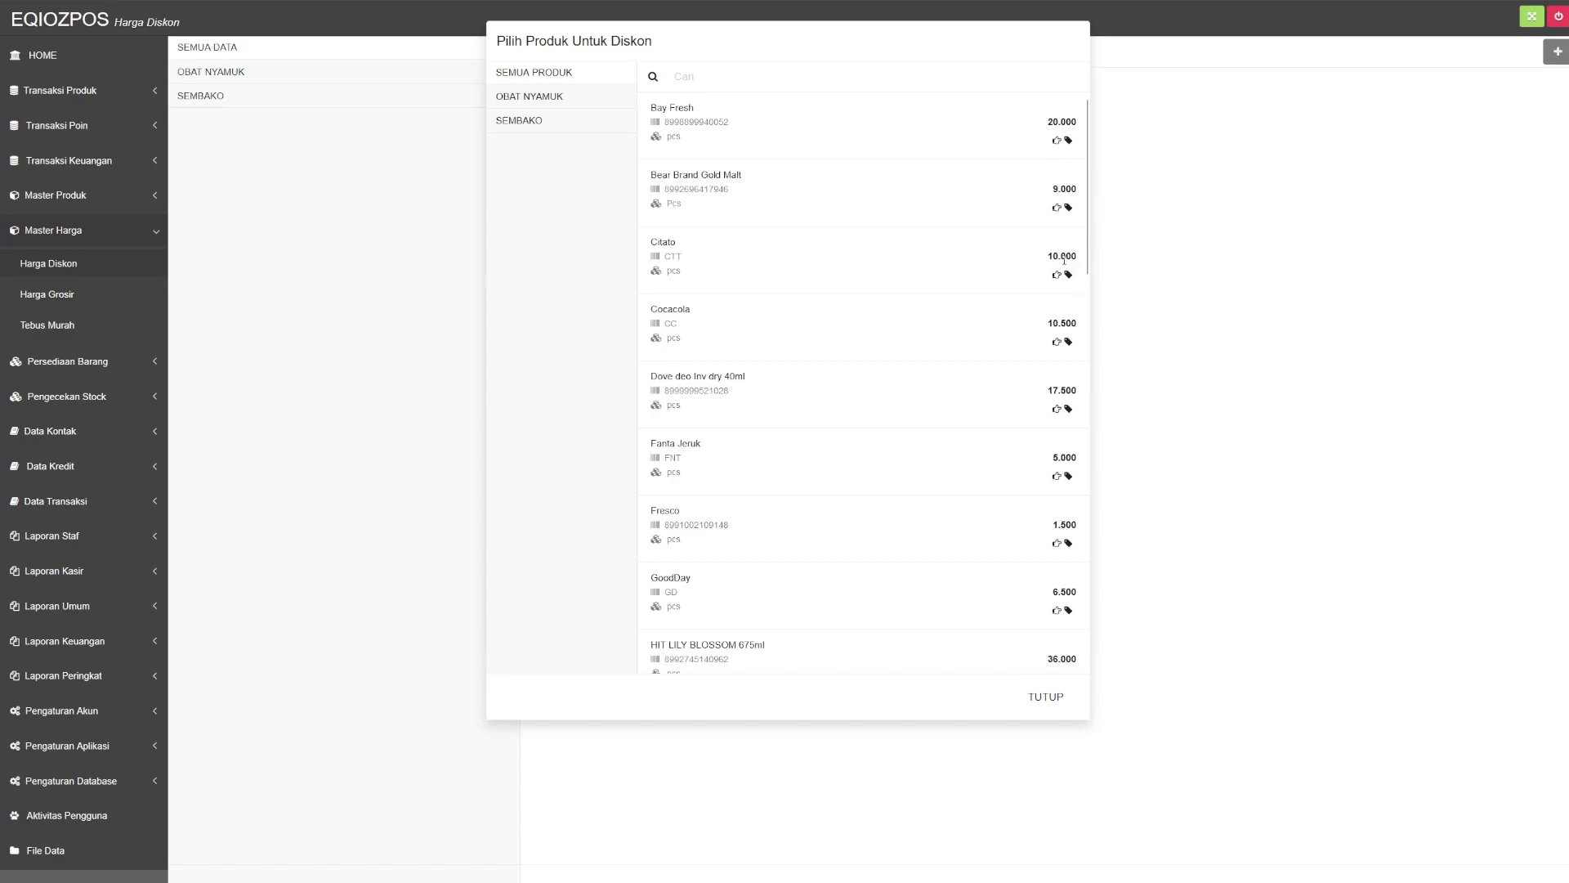
{"action": "left_click", "coordinate": [1068, 140]}
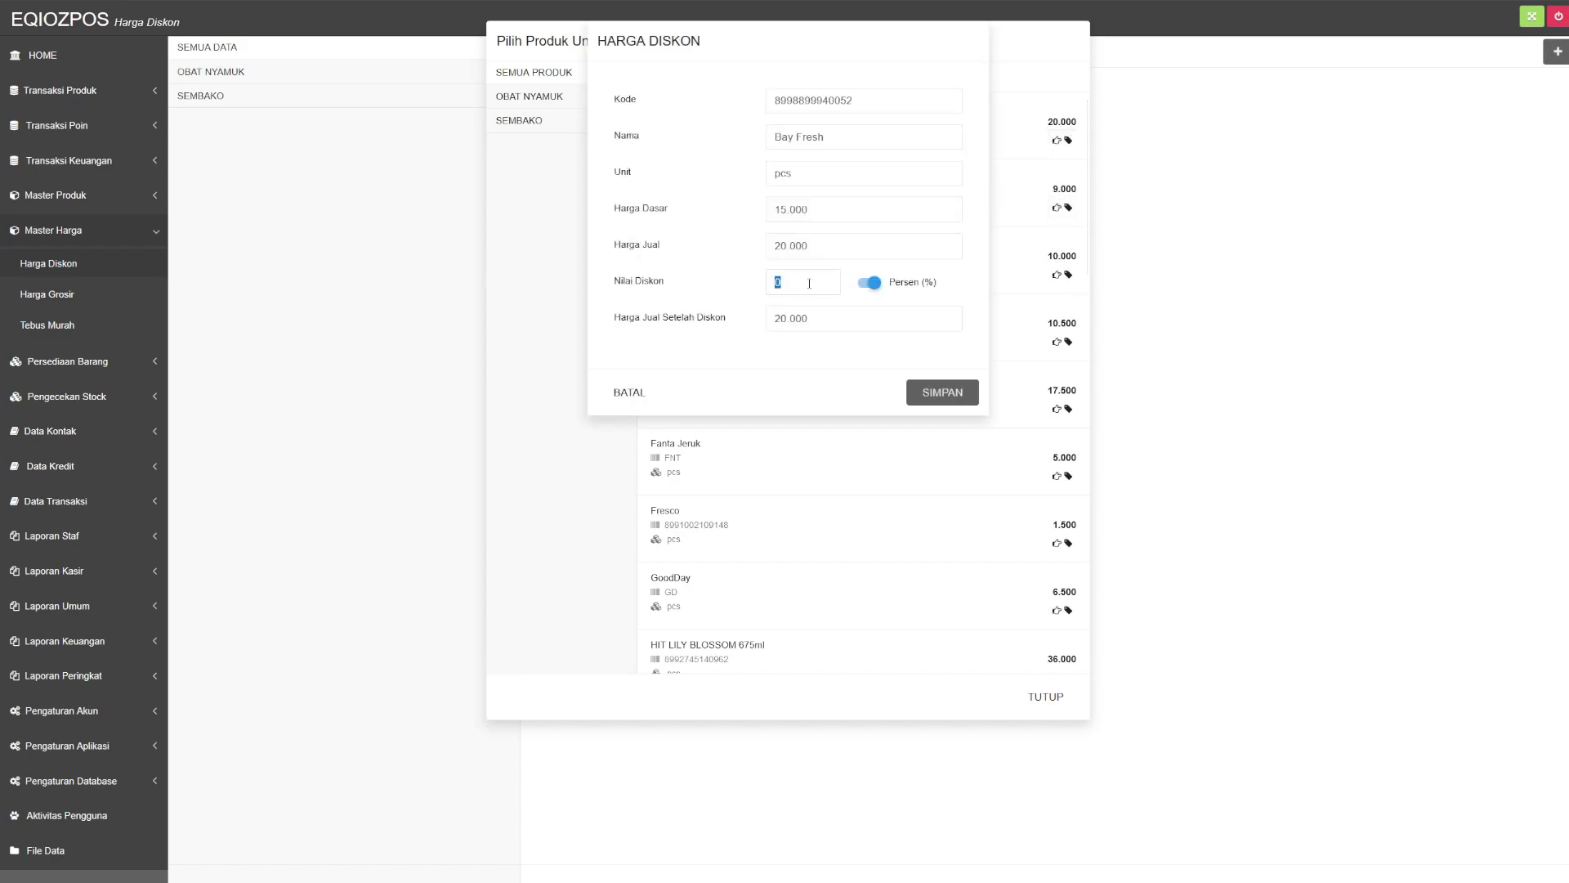
{"action": "type", "text": "5"}
{"action": "left_click", "coordinate": [948, 393]}
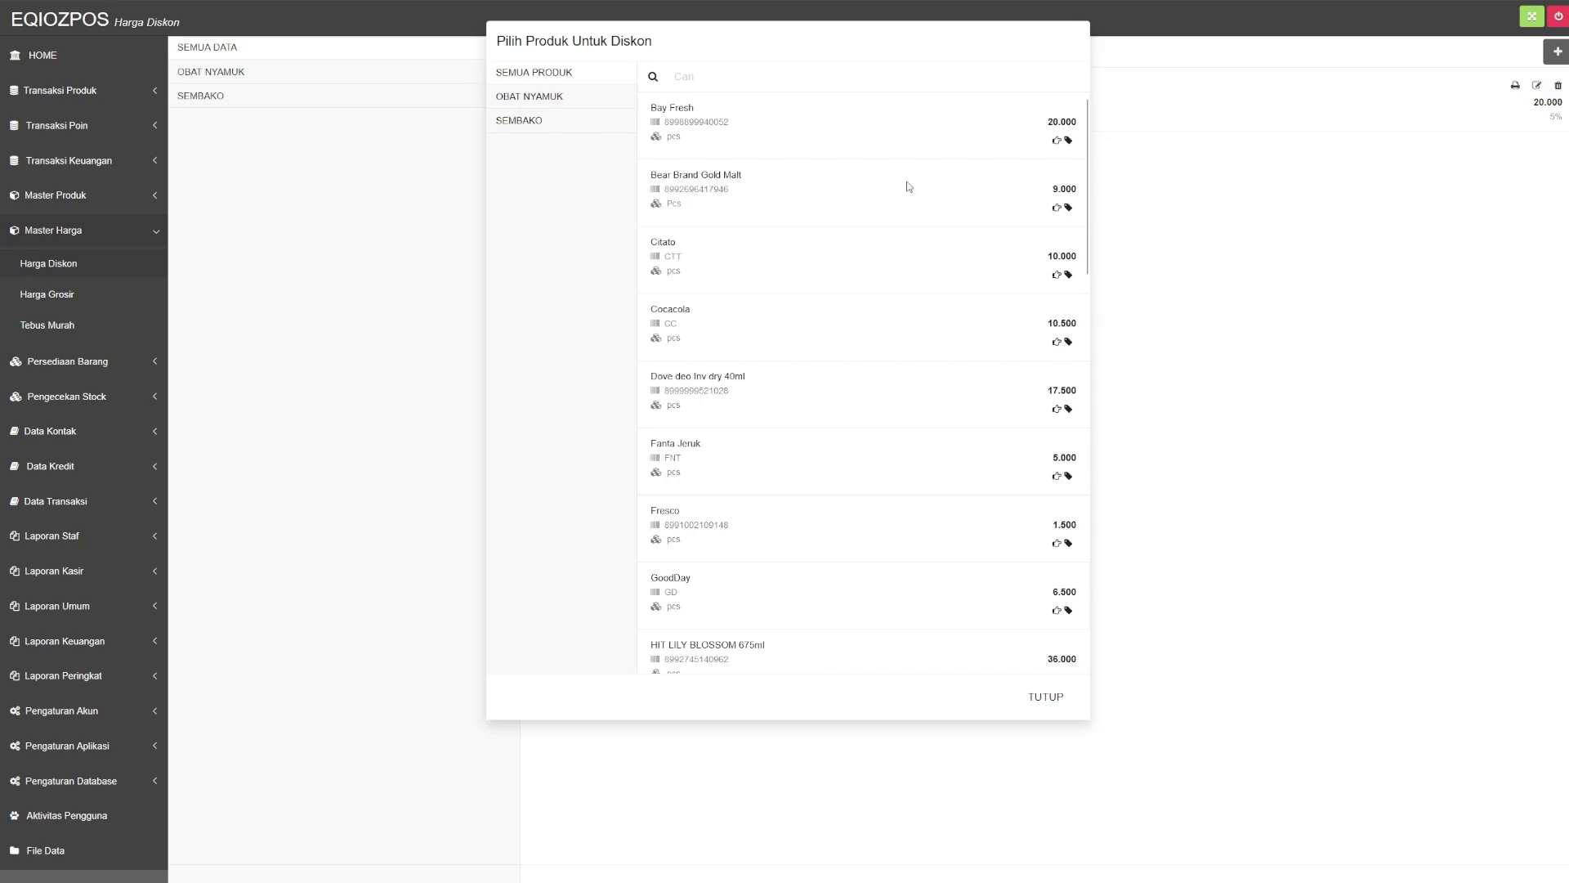
{"action": "left_click", "coordinate": [1034, 697]}
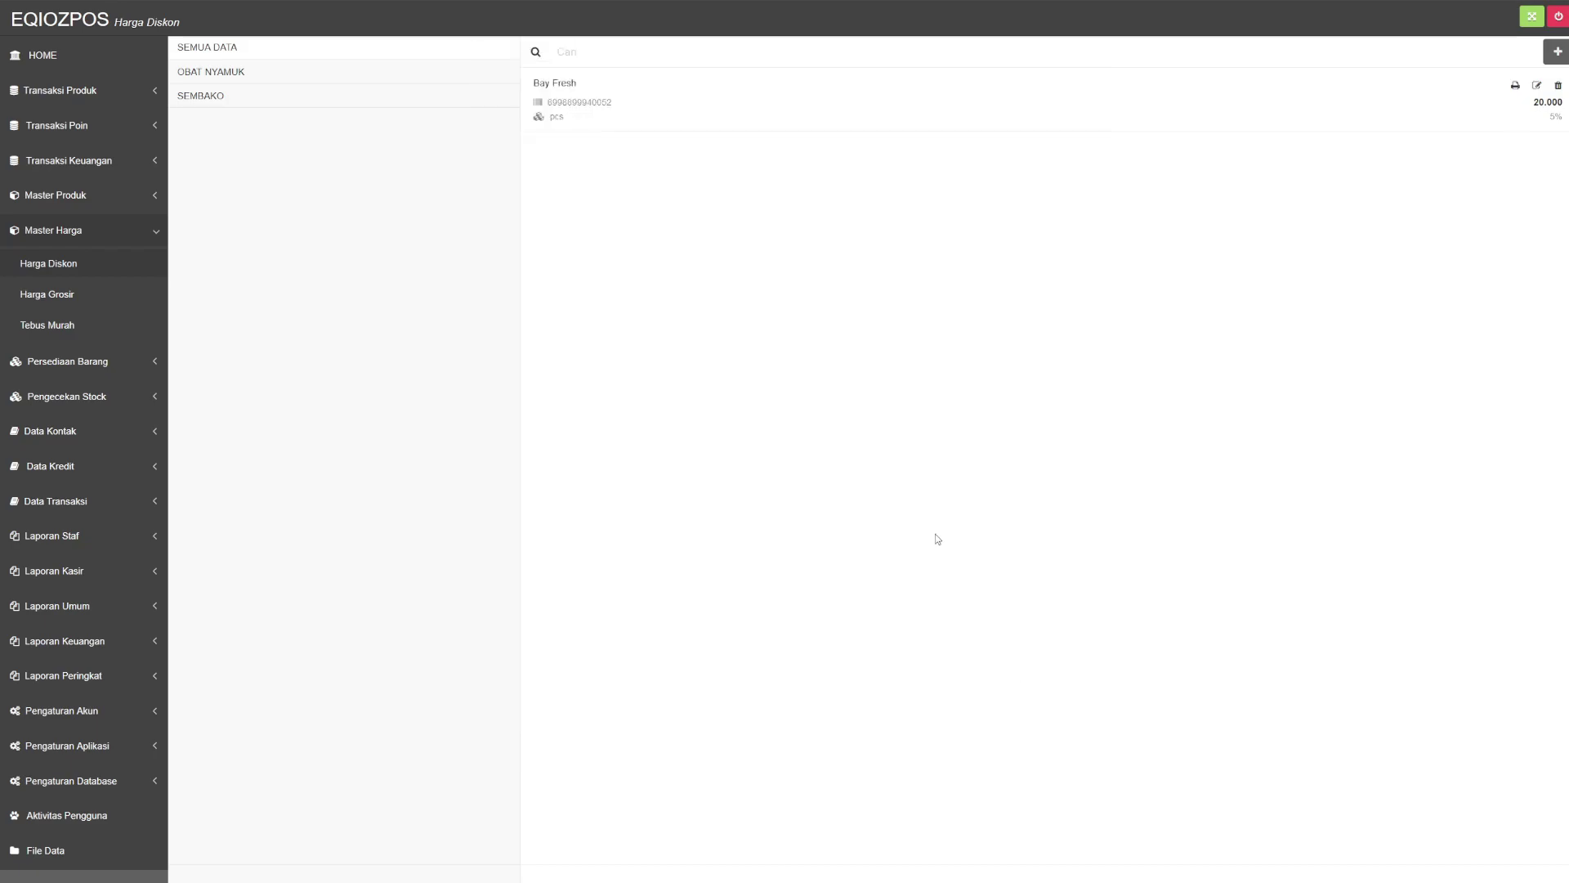
Open the Penjualan page under Transaksi Produk and add another Bay Fresh to the sale, saving the quantity as 2
{"action": "left_click", "coordinate": [33, 94]}
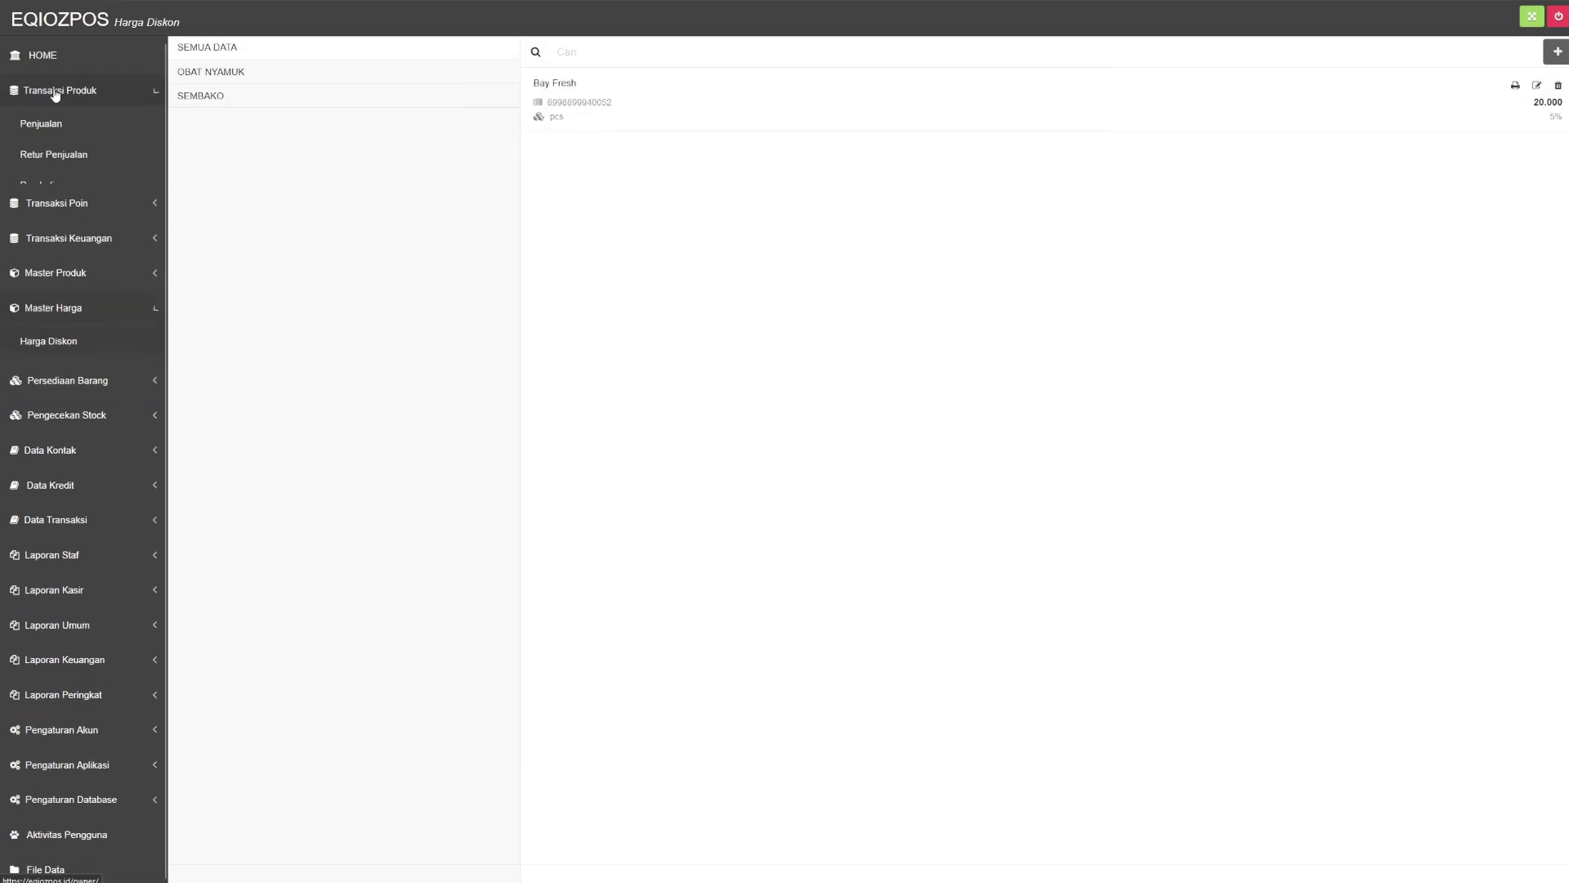
{"action": "left_click", "coordinate": [59, 126]}
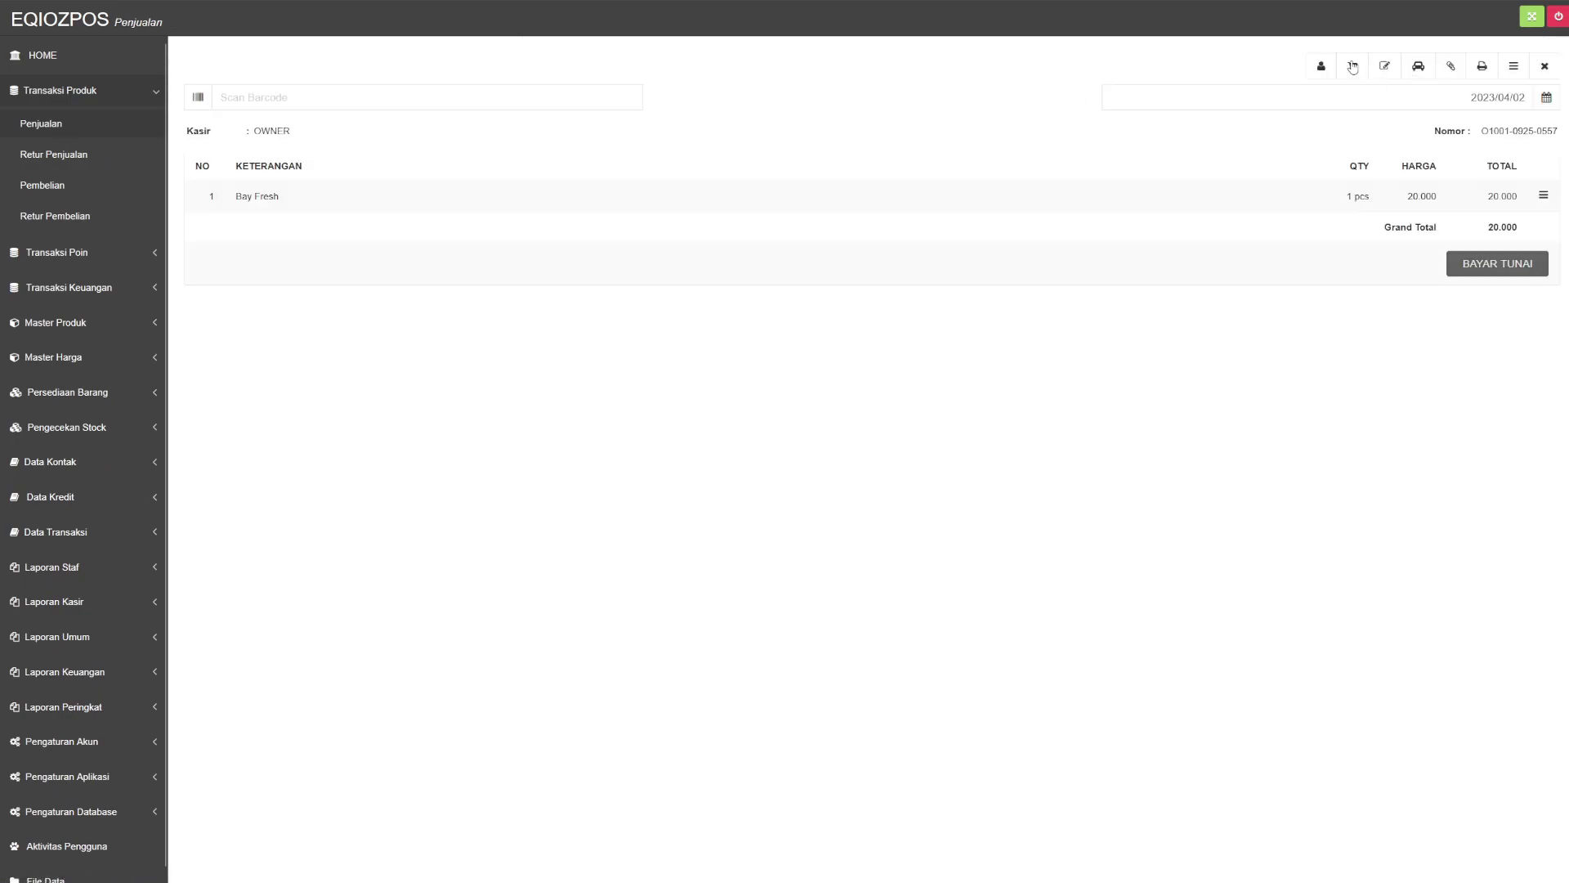
{"action": "left_click", "coordinate": [1349, 67]}
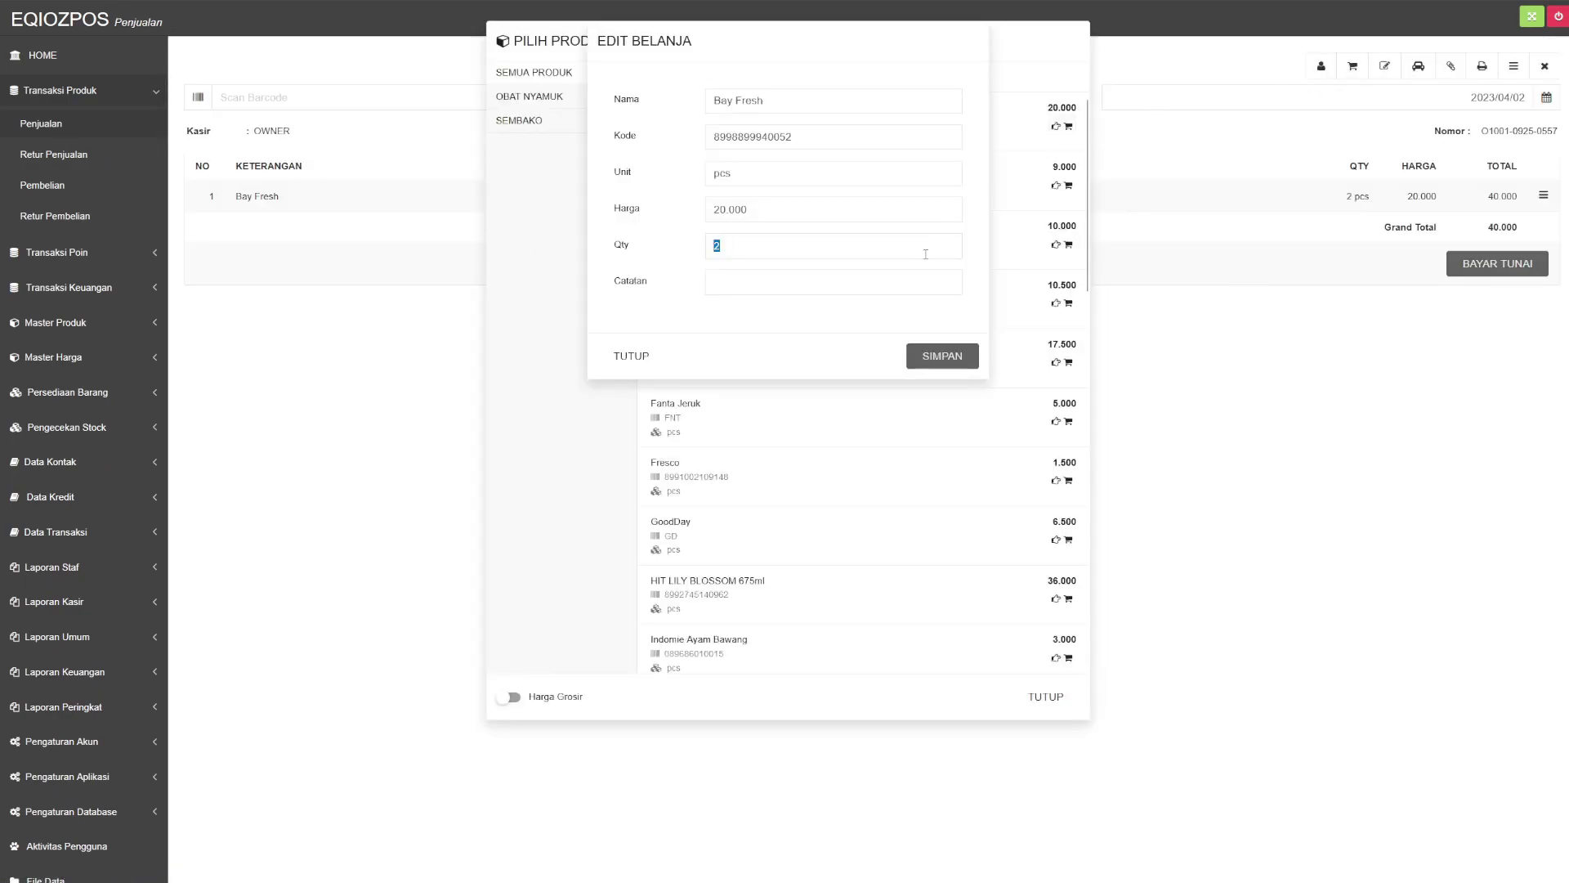
{"action": "left_click", "coordinate": [936, 357]}
{"action": "left_click", "coordinate": [1049, 695]}
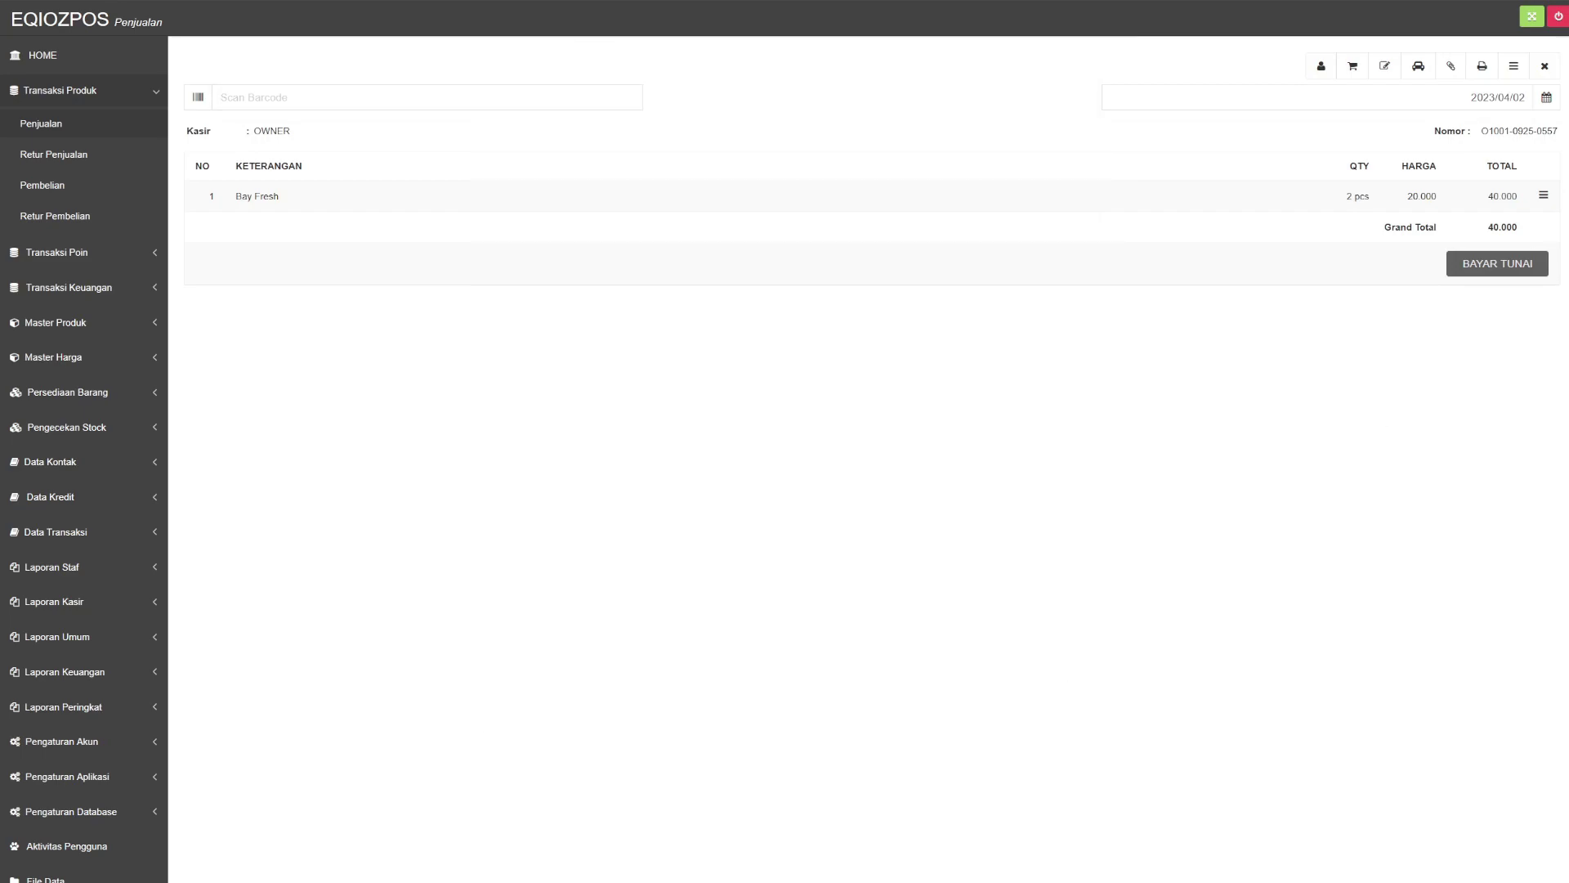
Delete the Bay Fresh line from the current sale
{"action": "left_click", "coordinate": [1544, 197]}
{"action": "left_click", "coordinate": [1475, 244]}
{"action": "left_click", "coordinate": [954, 165]}
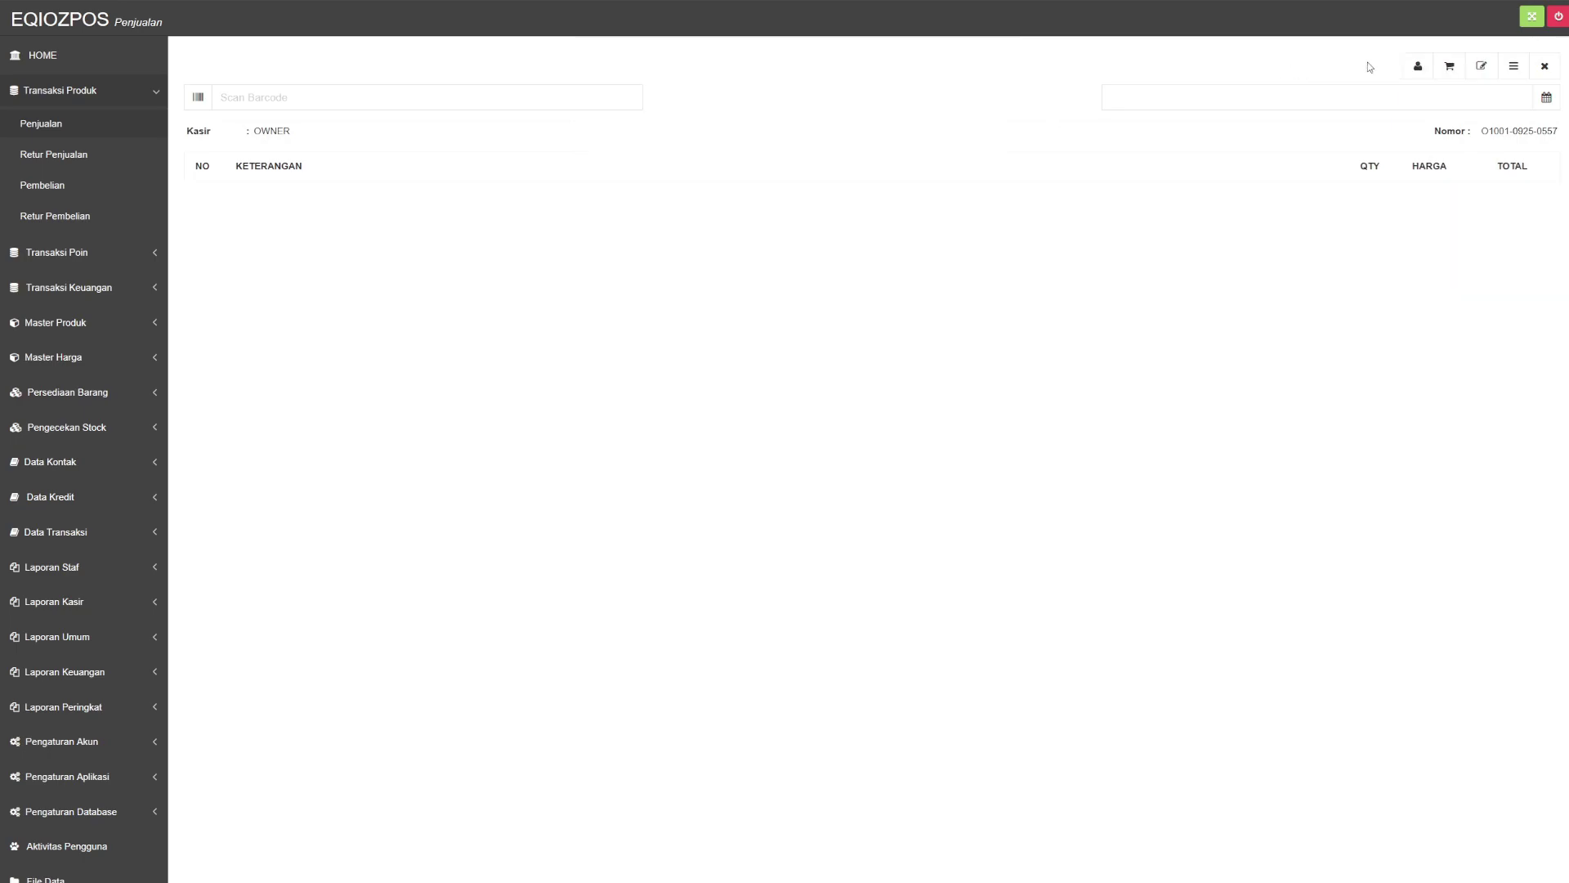
Add Bay Fresh to the emptied sale with a quantity of 1 and close the product picker
{"action": "left_click", "coordinate": [1449, 66]}
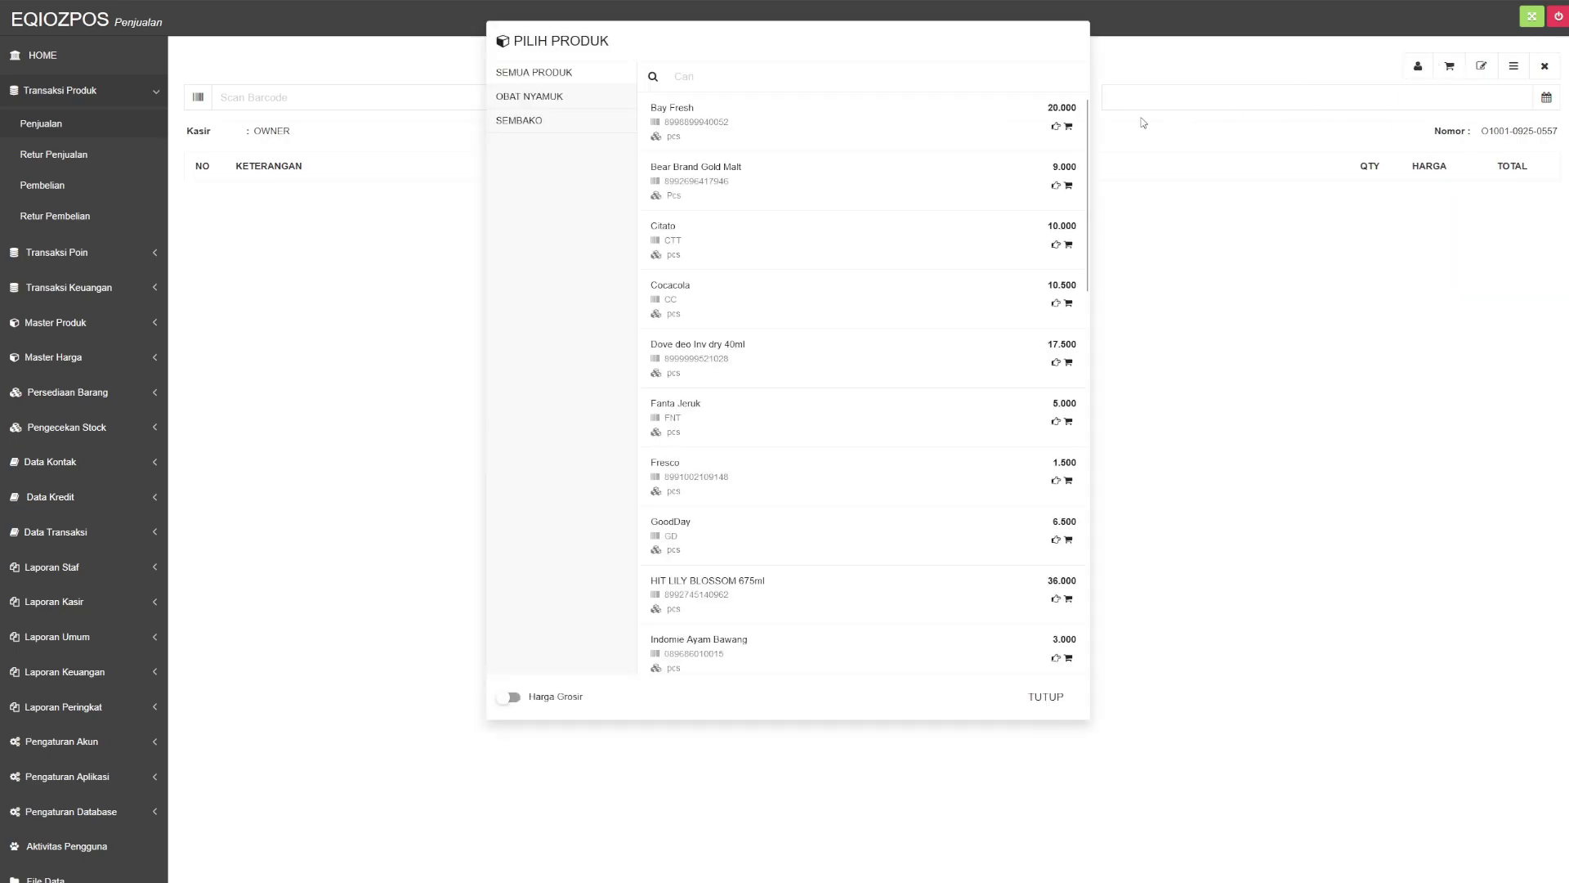
{"action": "left_click", "coordinate": [1067, 126]}
{"action": "left_click", "coordinate": [940, 358]}
{"action": "left_click", "coordinate": [1045, 696]}
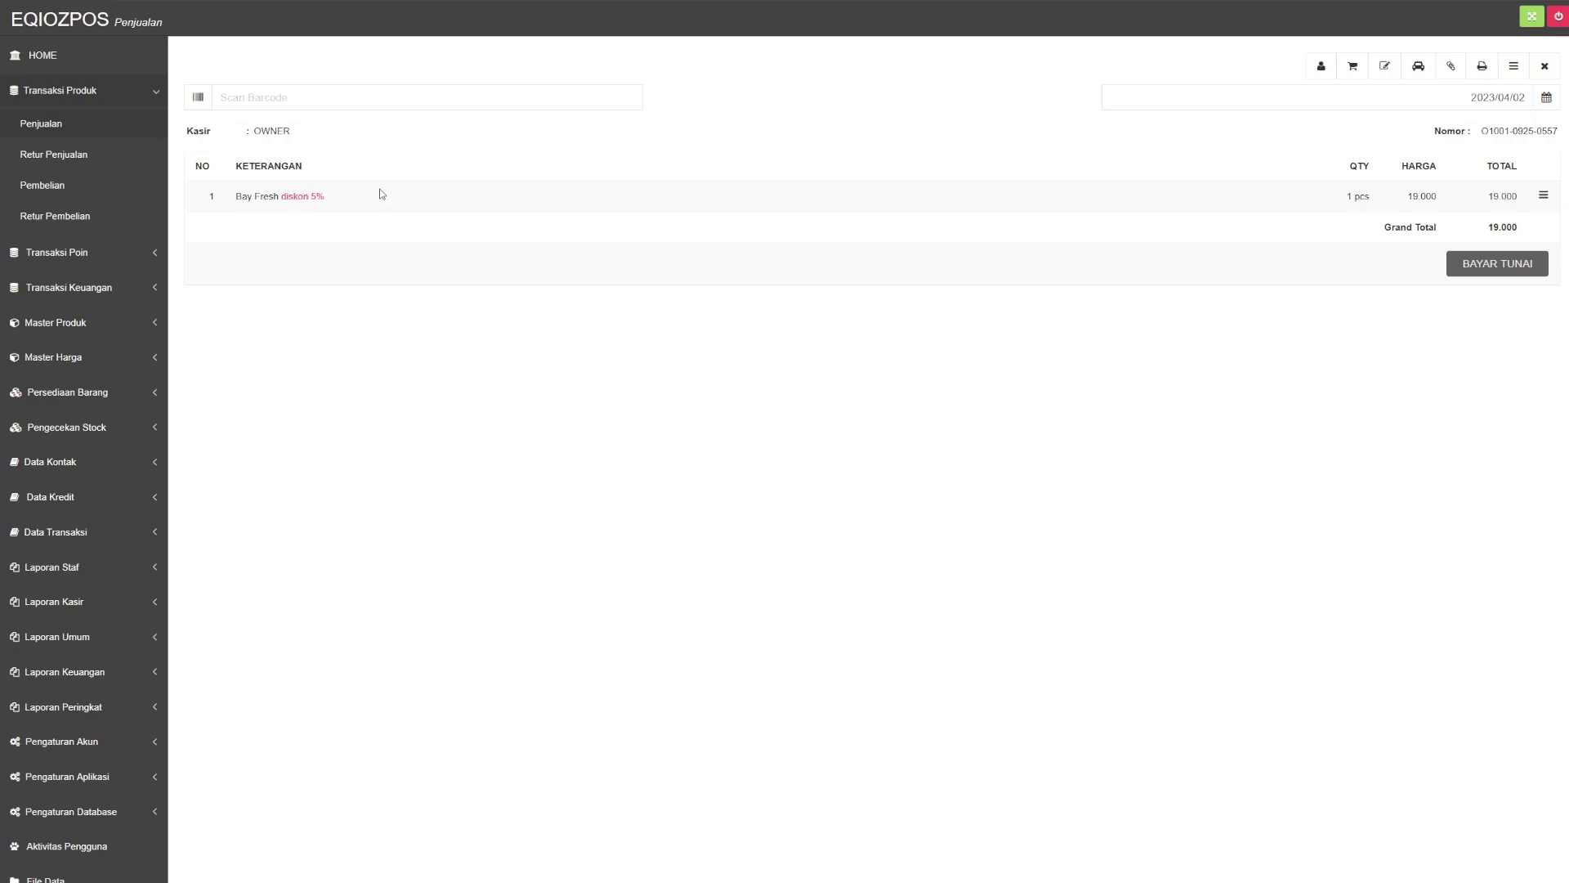
Return to the Harga Diskon list under Master Harga and review the Bay Fresh discount entry
{"action": "left_click", "coordinate": [93, 333]}
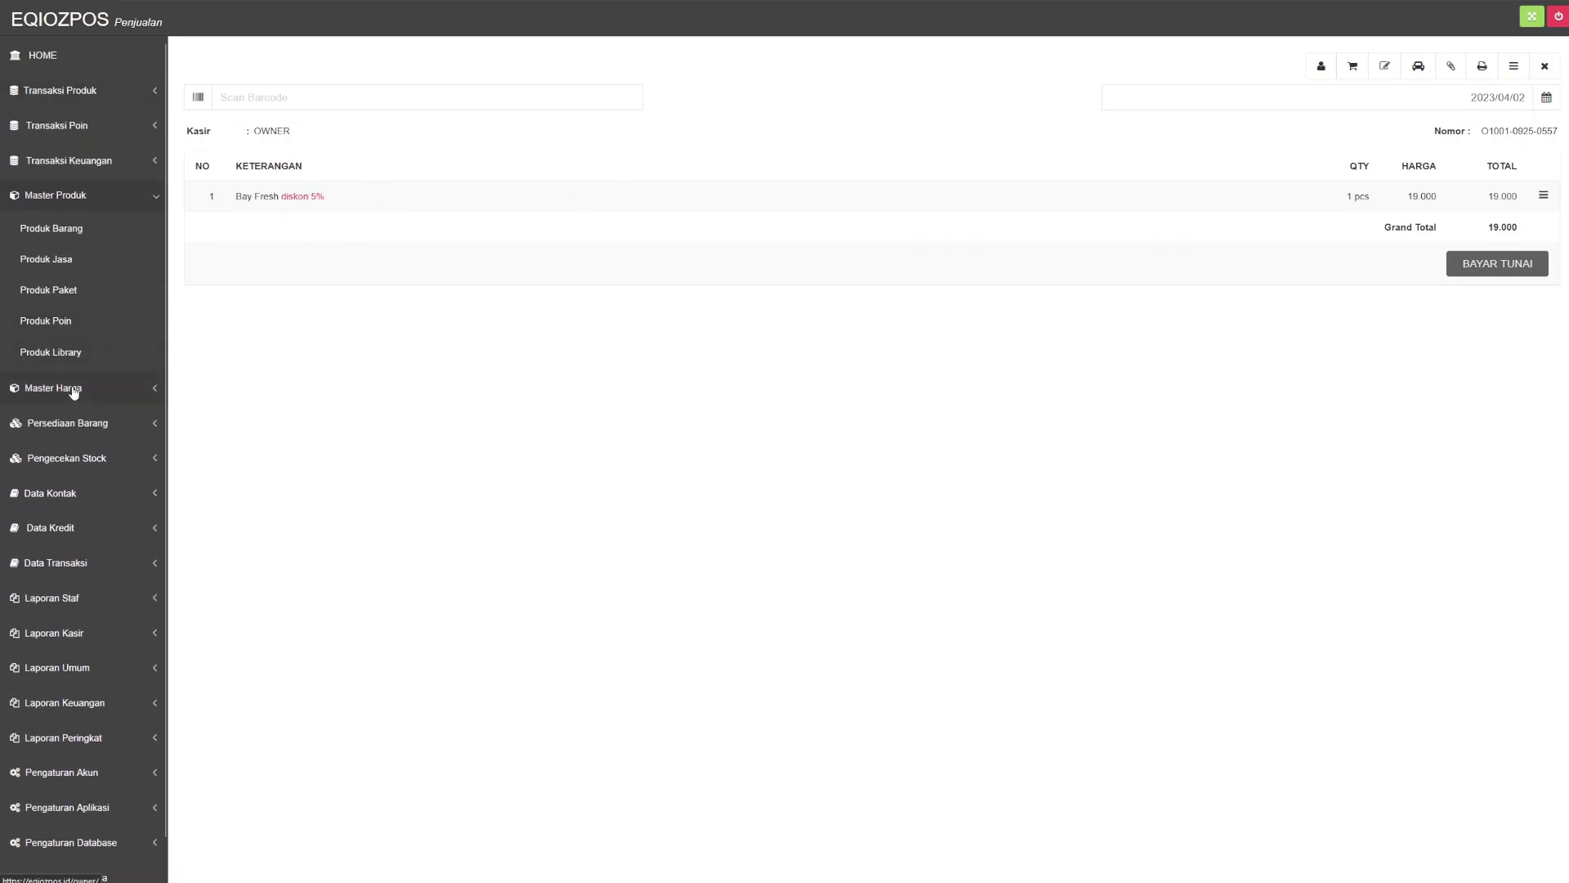
{"action": "left_click", "coordinate": [74, 389]}
{"action": "left_click", "coordinate": [69, 265]}
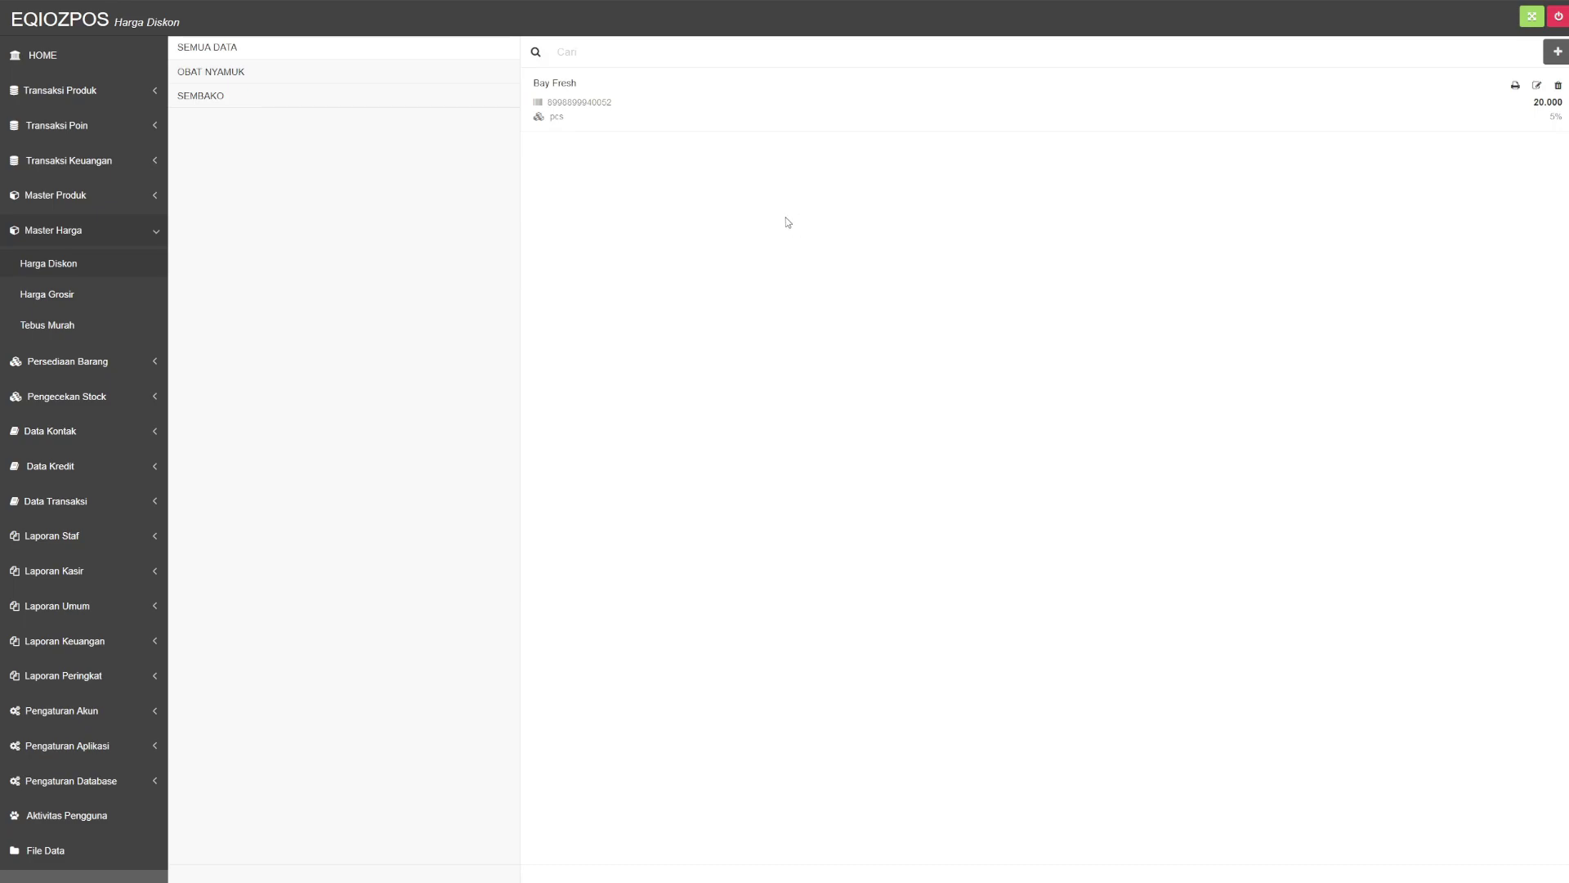
Add a Harga Grosir entry for Bear Brand Gold Malt with a wholesale price of 8.500 and a minimum purchase quantity of 10
{"action": "left_click", "coordinate": [58, 295]}
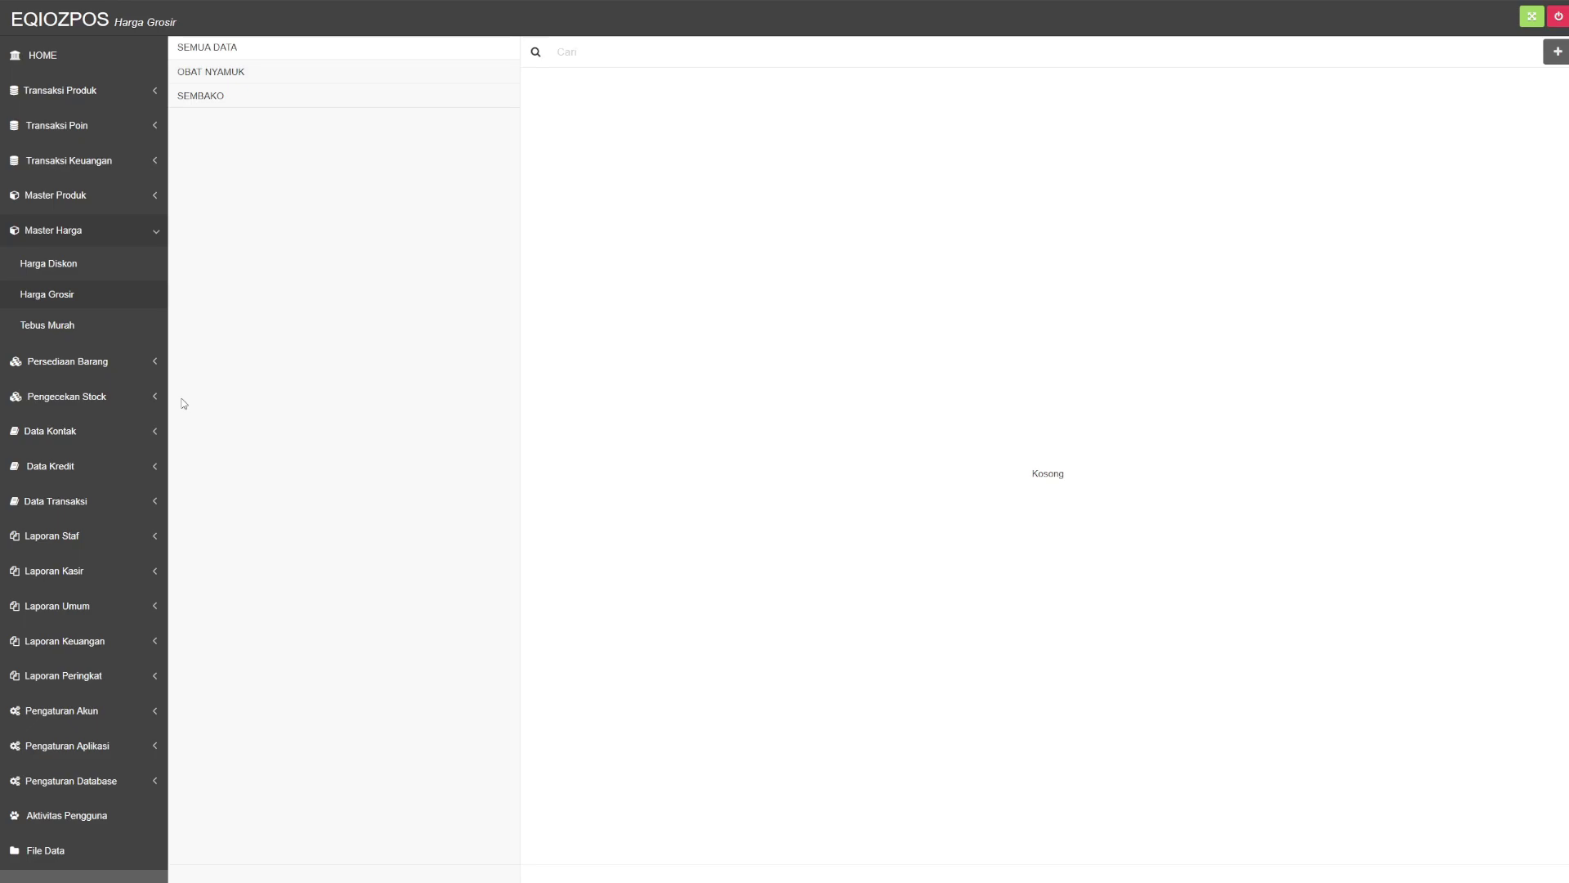
{"action": "left_click", "coordinate": [1557, 52]}
{"action": "left_click", "coordinate": [719, 188]}
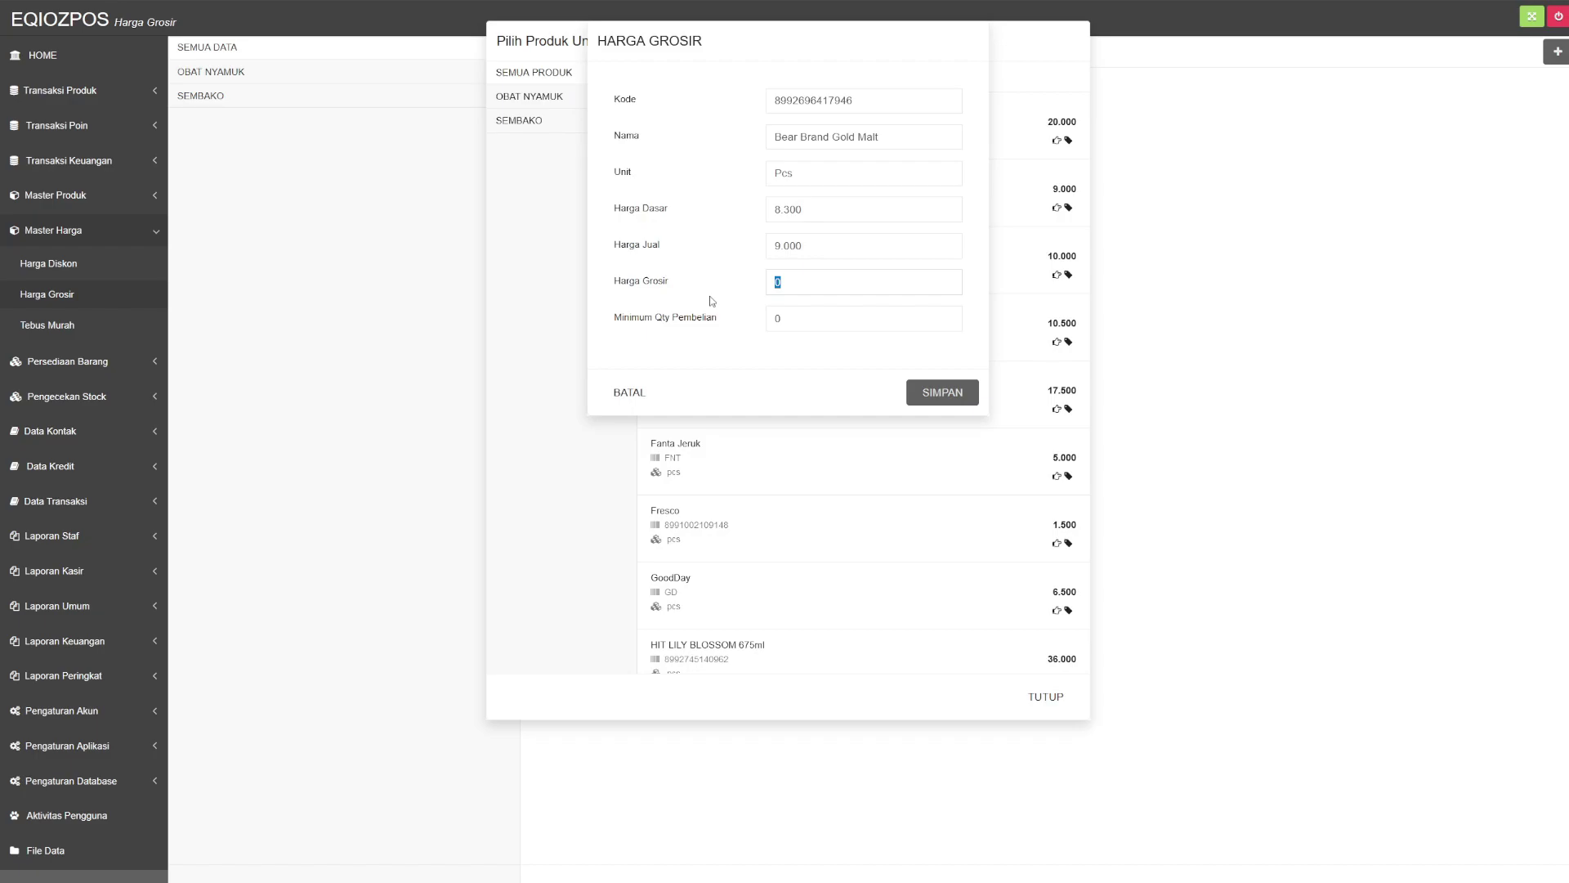
{"action": "type", "text": "8500"}
{"action": "left_click", "coordinate": [783, 317]}
{"action": "left_click", "coordinate": [798, 326]}
{"action": "type", "text": "1"}
{"action": "left_click", "coordinate": [938, 392]}
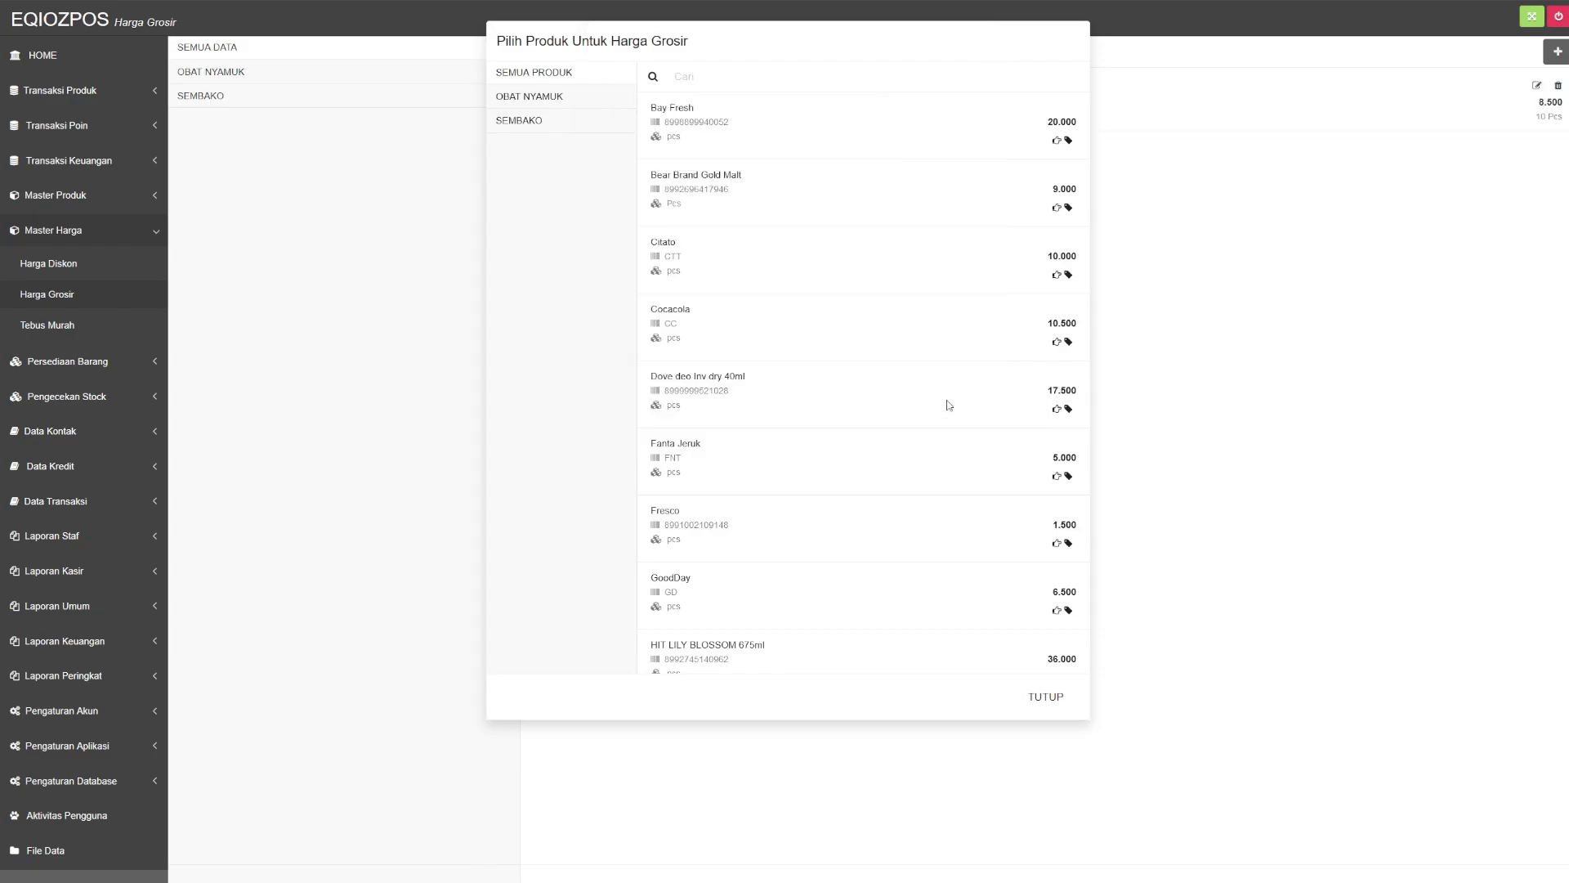
{"action": "left_click", "coordinate": [1034, 696]}
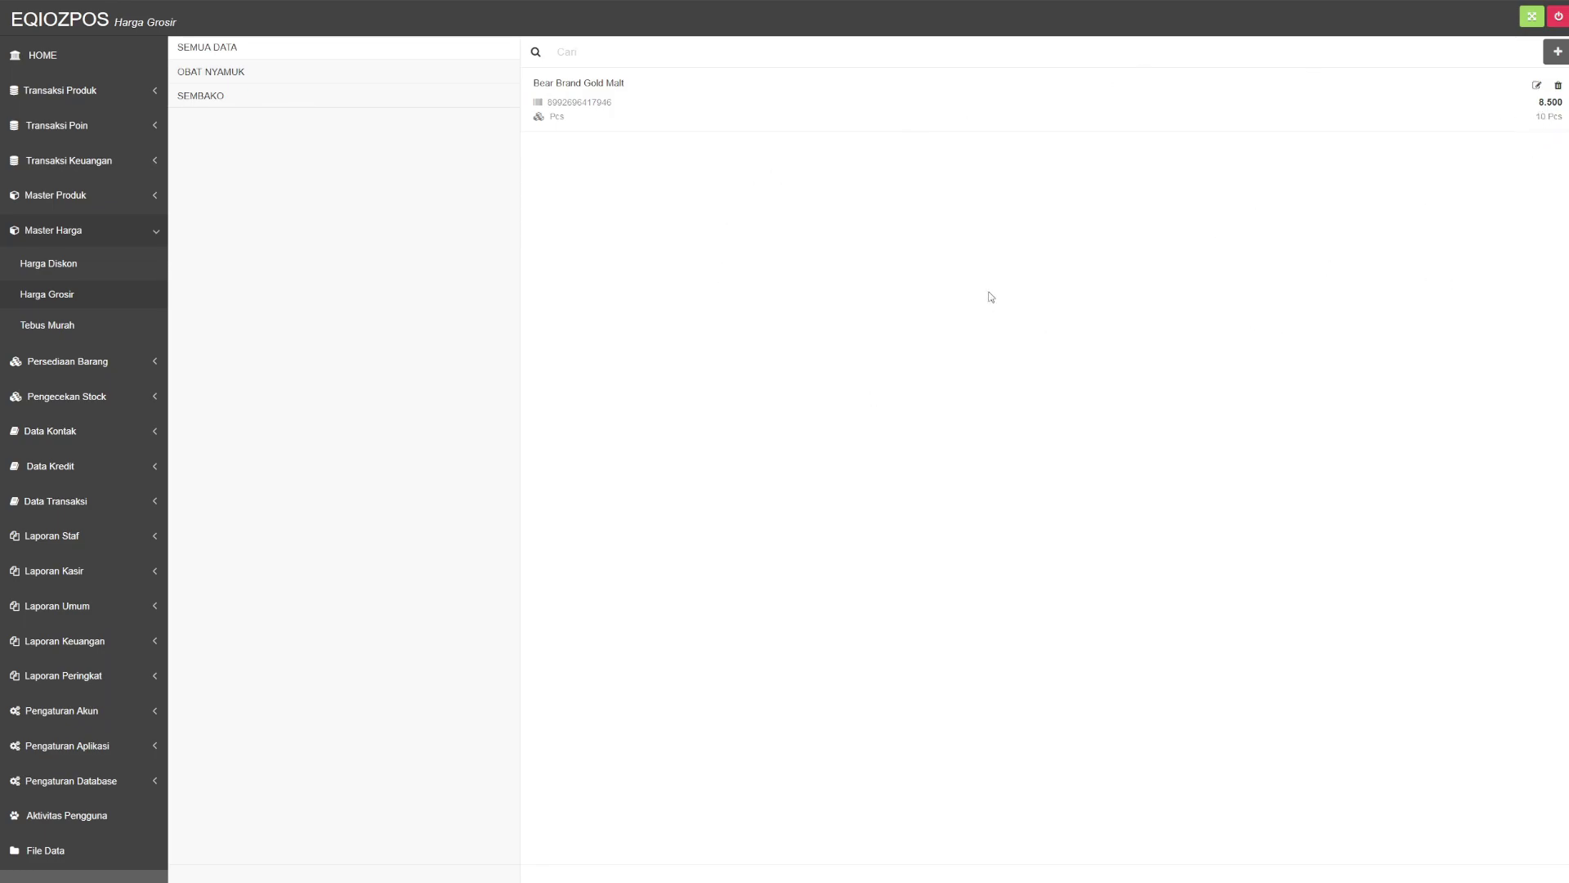
In Penjualan, filter the product picker to Harga Grosir items and add Bear Brand Gold Malt to the sale with a quantity of 1
{"action": "left_click", "coordinate": [96, 90]}
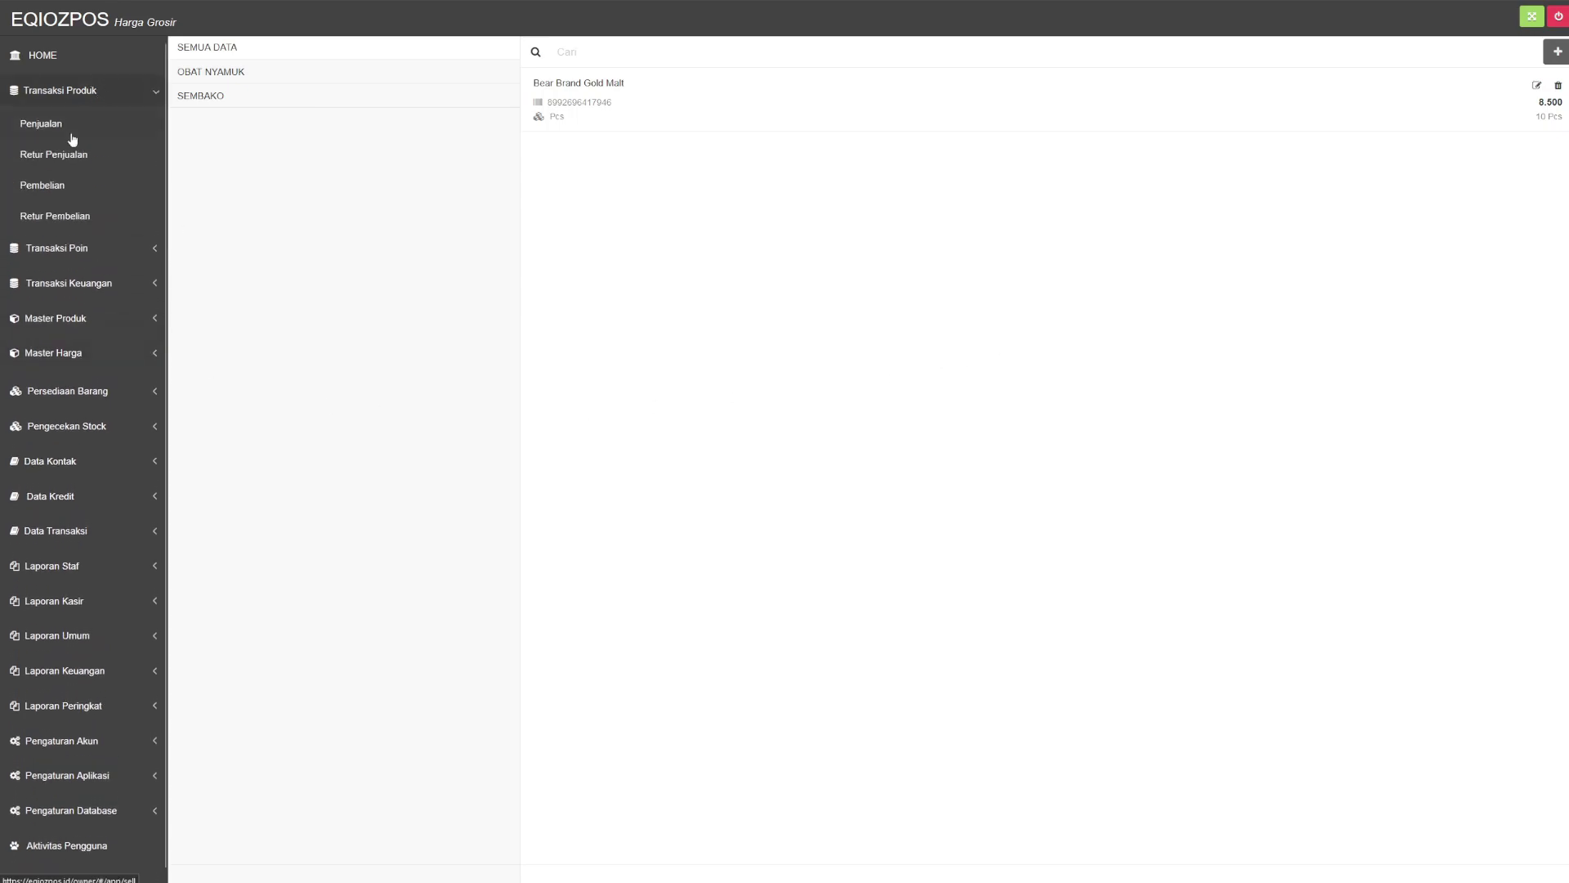
{"action": "left_click", "coordinate": [69, 129]}
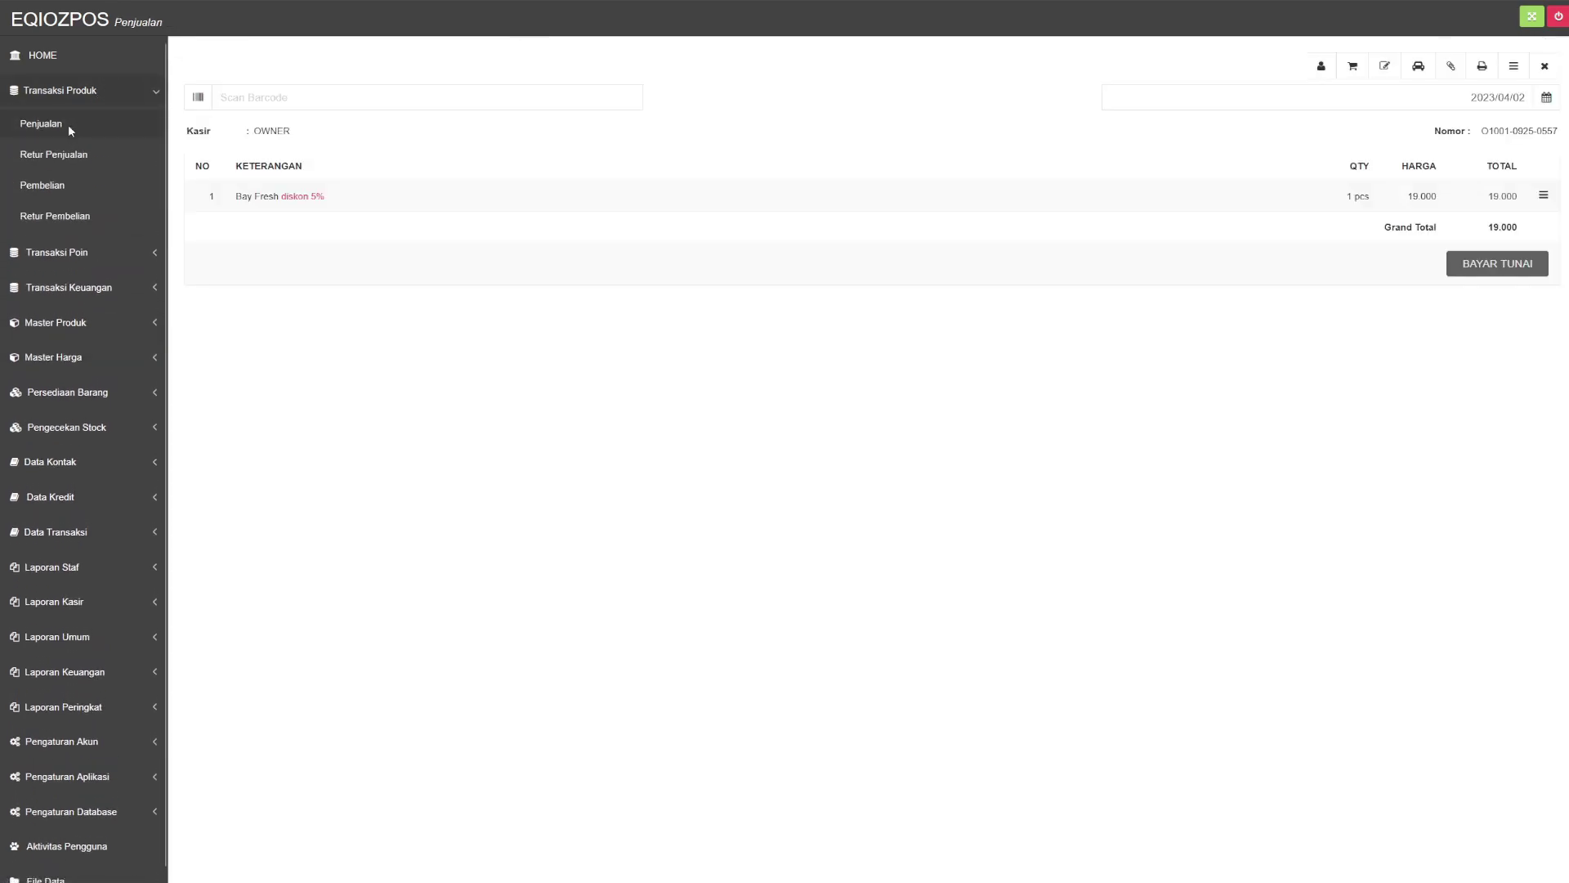
{"action": "left_click", "coordinate": [1353, 66]}
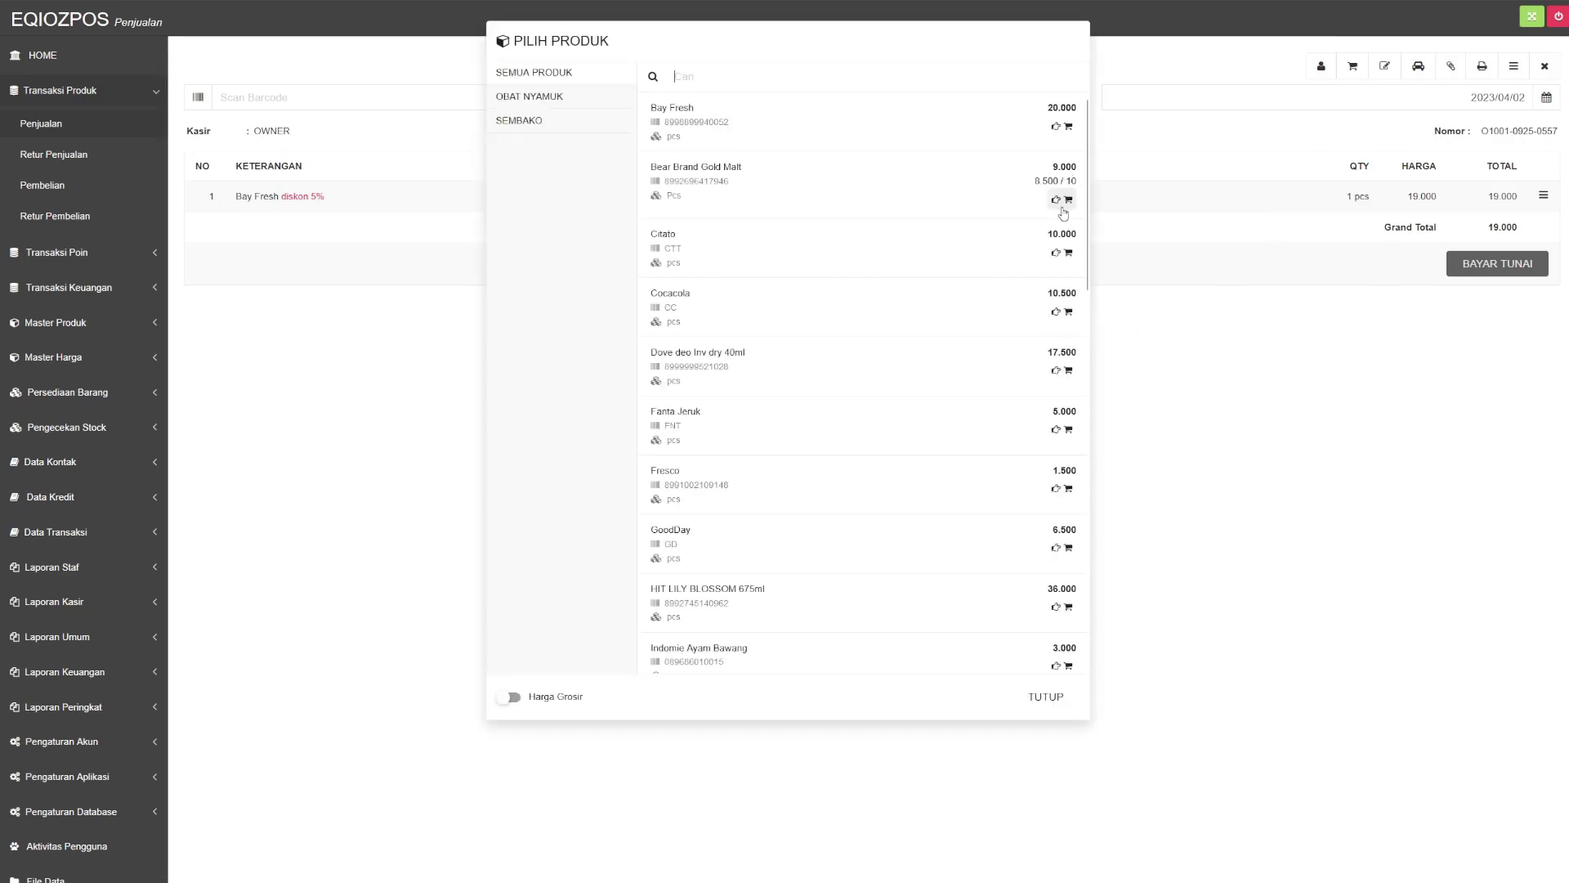
{"action": "left_click", "coordinate": [509, 697]}
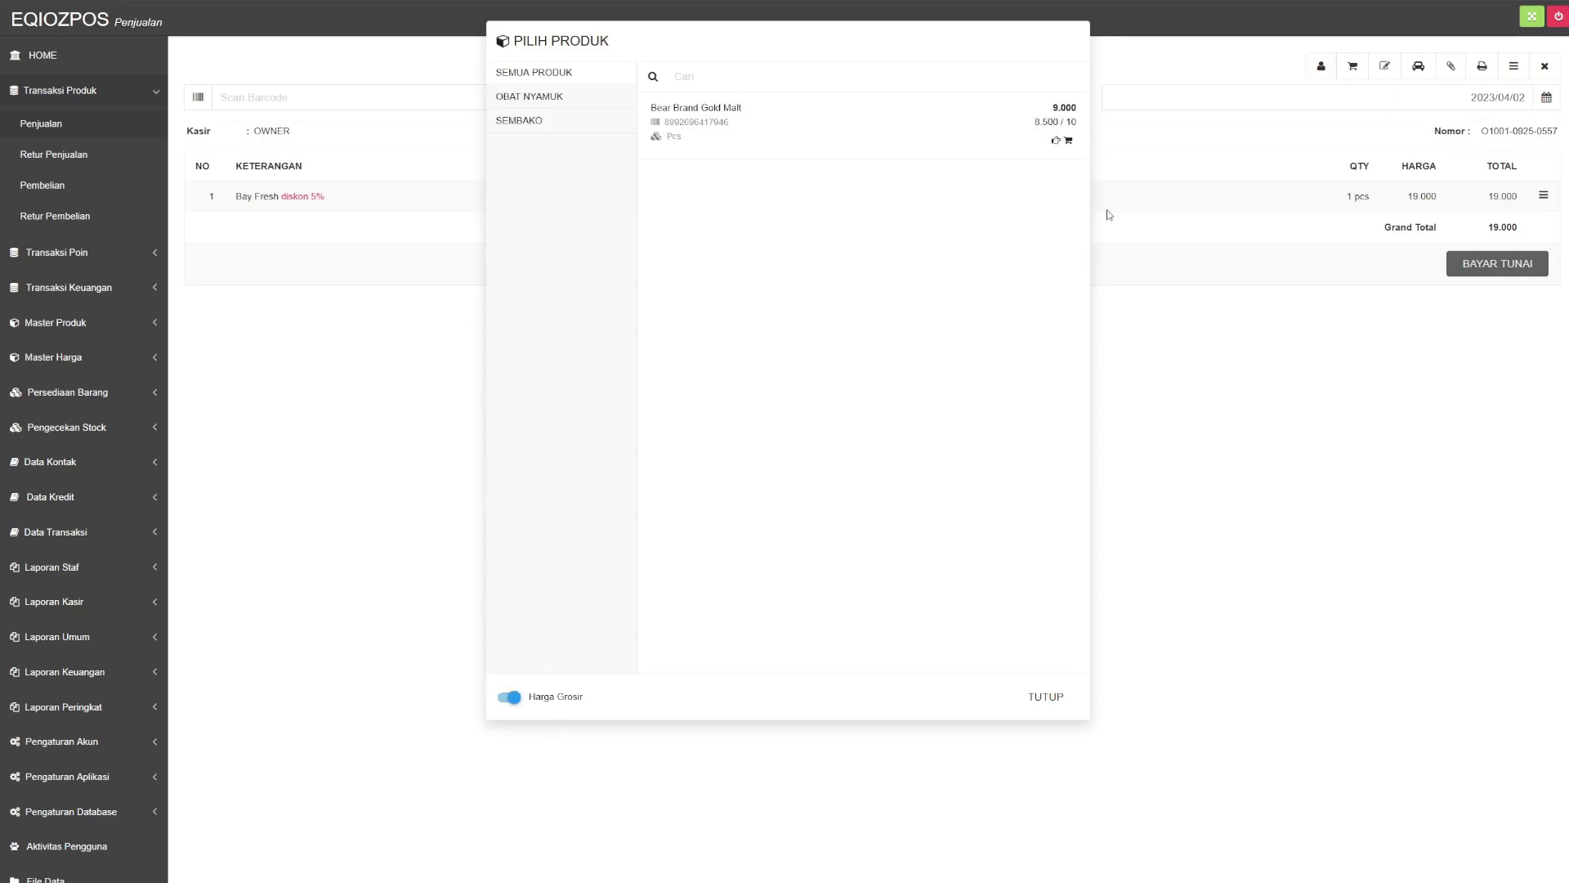
{"action": "left_click", "coordinate": [509, 699]}
{"action": "left_click", "coordinate": [515, 699]}
{"action": "left_click", "coordinate": [1068, 140]}
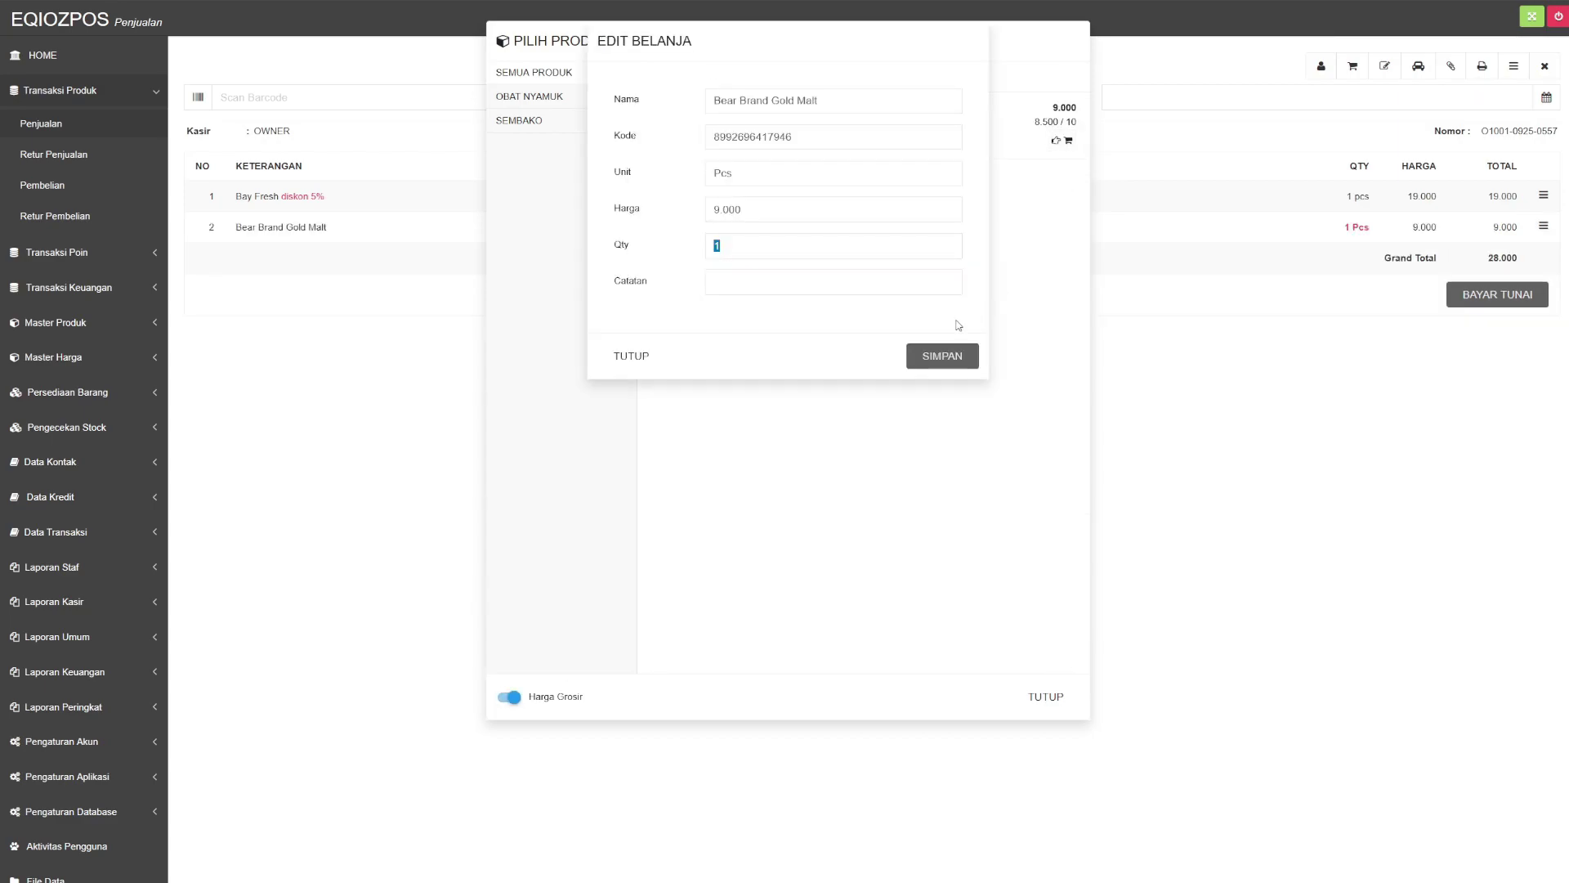
{"action": "left_click", "coordinate": [948, 359]}
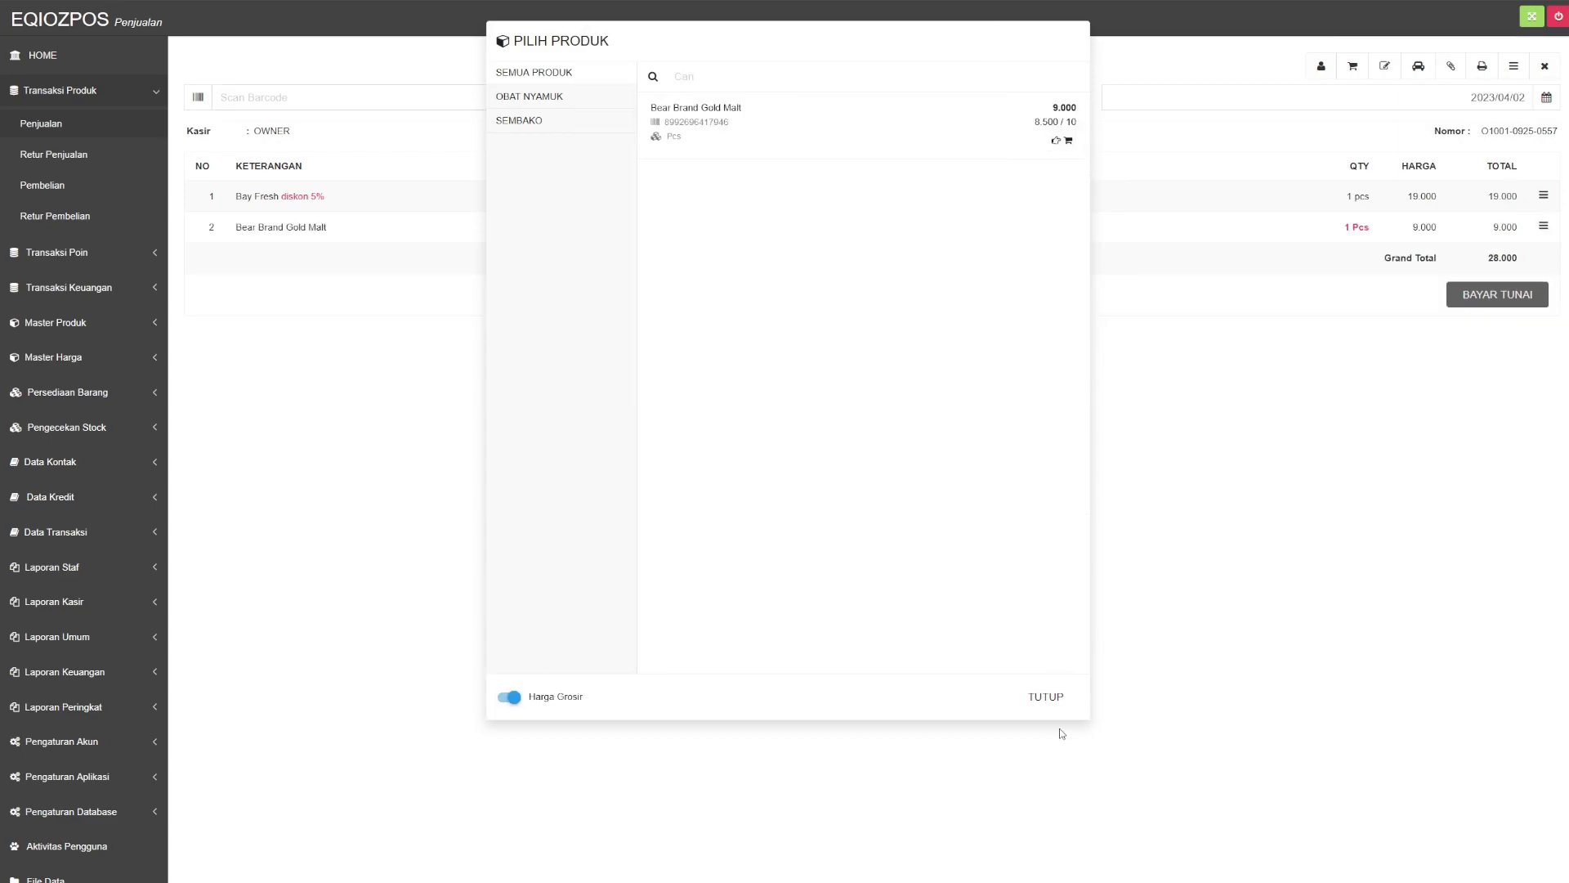
{"action": "left_click", "coordinate": [1046, 697]}
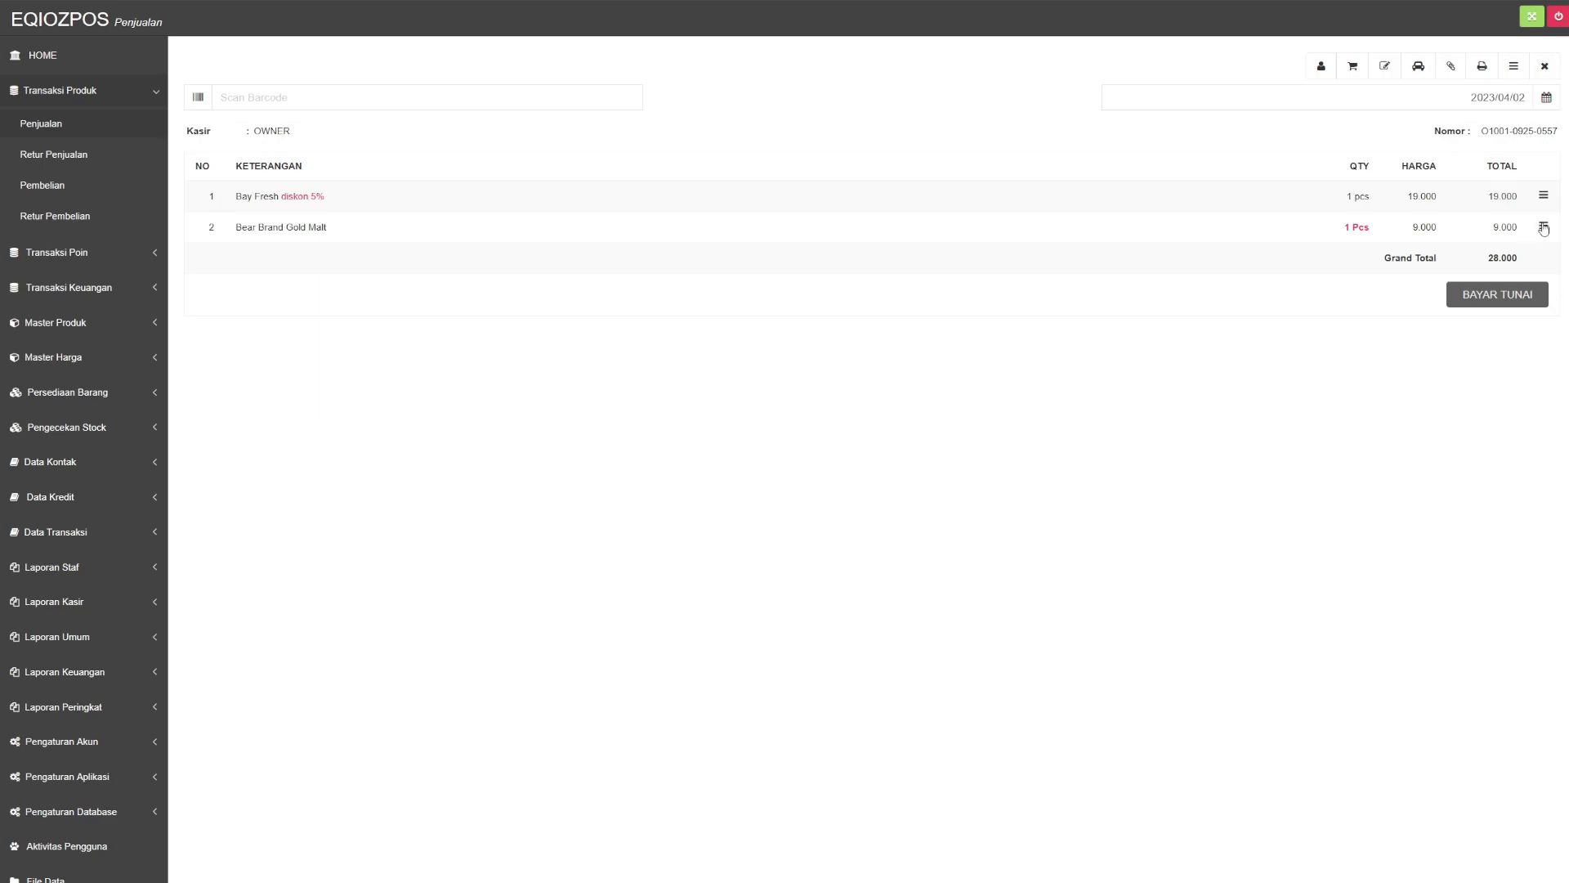
Set the Bear Brand Gold Malt quantity in the sale to 10
{"action": "left_click", "coordinate": [1542, 226]}
{"action": "left_click", "coordinate": [1473, 254]}
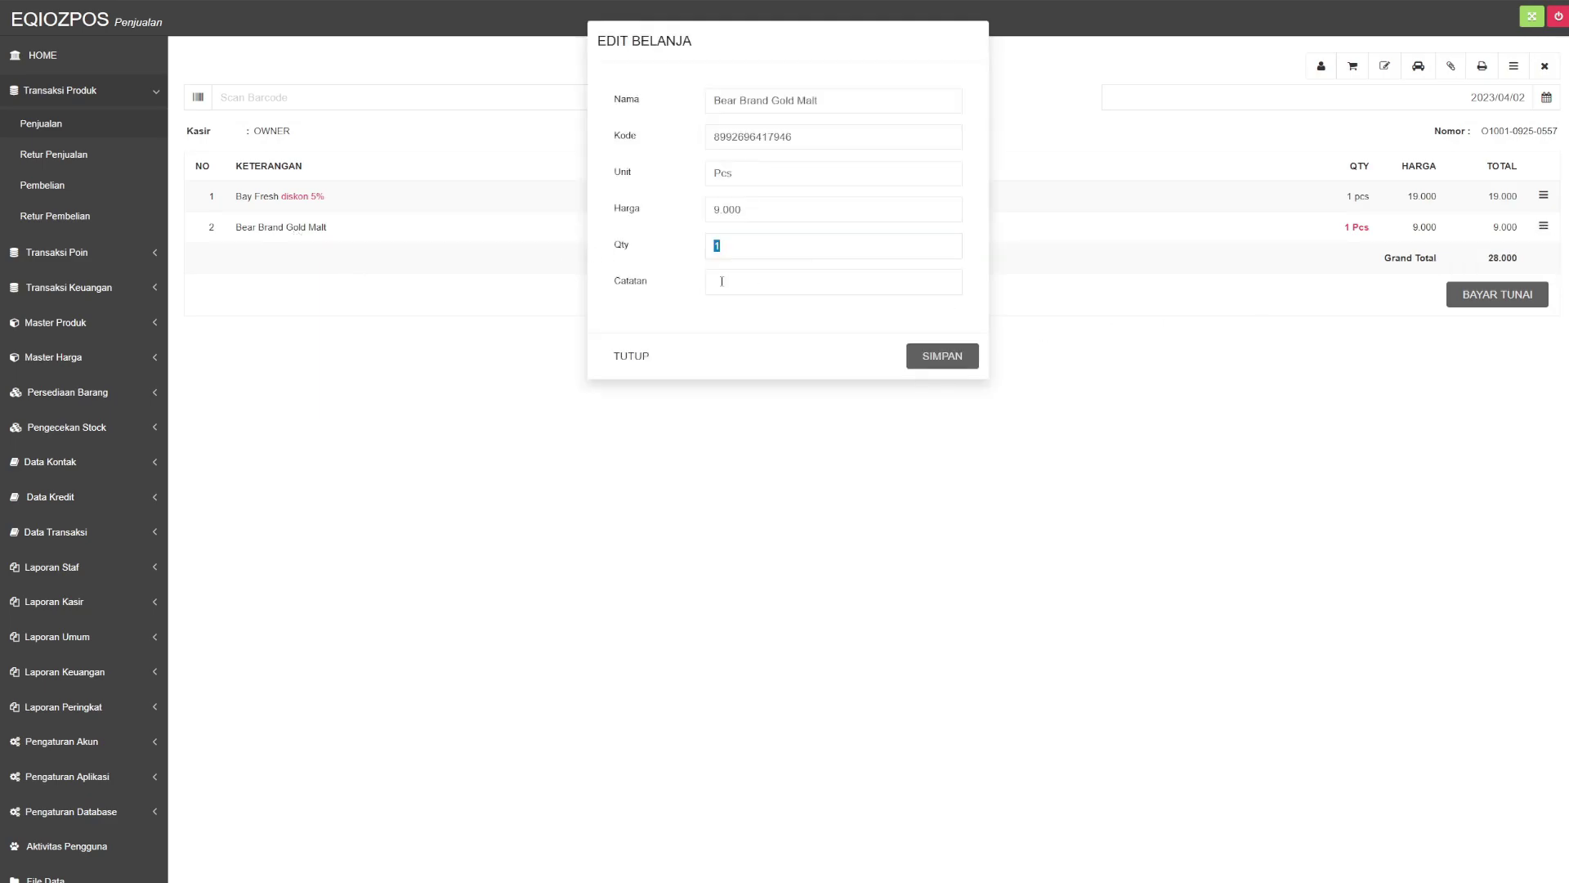
{"action": "type", "text": "10"}
{"action": "left_click", "coordinate": [953, 355]}
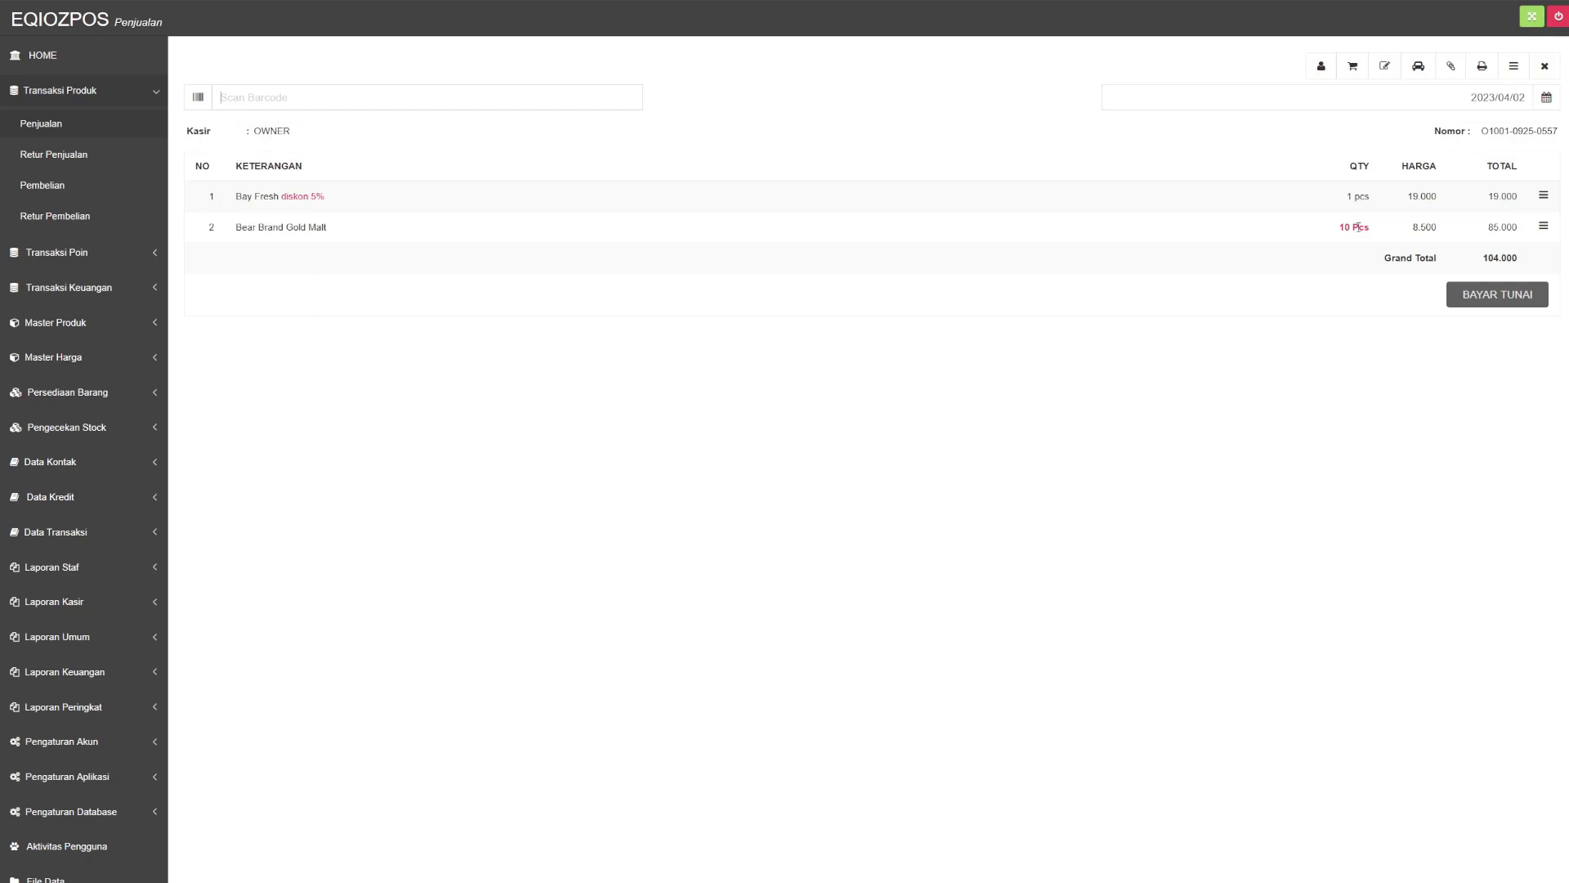
Change the Bear Brand Gold Malt quantity in the sale to 3
{"action": "left_click", "coordinate": [276, 228]}
{"action": "type", "text": "3"}
{"action": "left_click", "coordinate": [933, 360]}
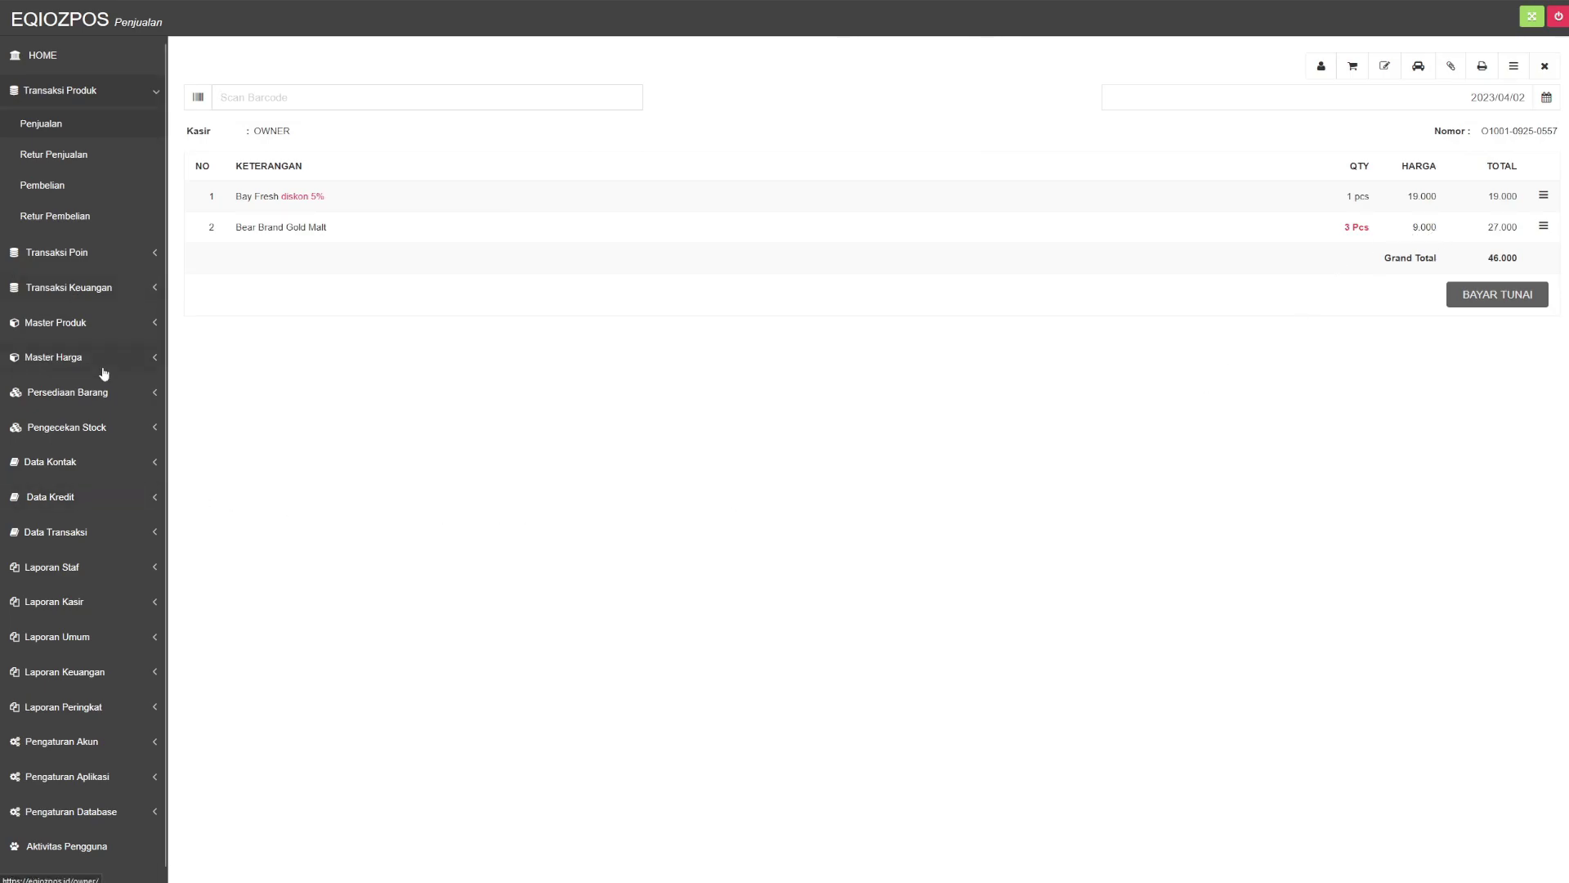
Revisit the Harga Grosir list under Master Harga
{"action": "left_click", "coordinate": [70, 325]}
{"action": "left_click", "coordinate": [61, 394]}
{"action": "left_click", "coordinate": [69, 296]}
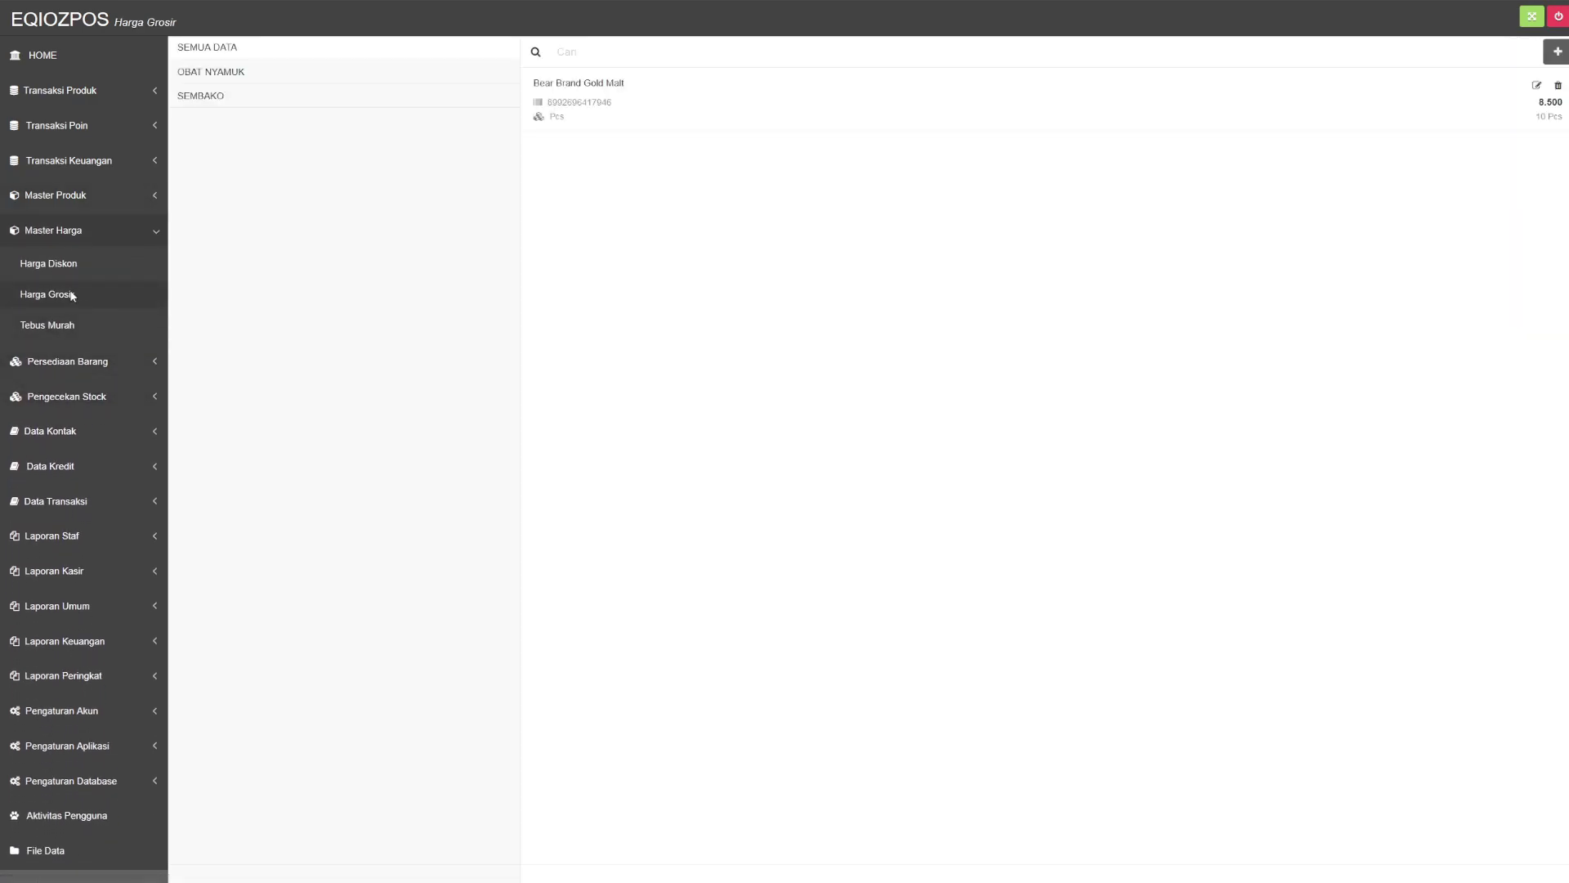
Add a Tebus Murah entry for HIT LILY BLOSSOM 675ml with a price of 30.000 and a total transaction requirement of 50.000
{"action": "left_click", "coordinate": [63, 325]}
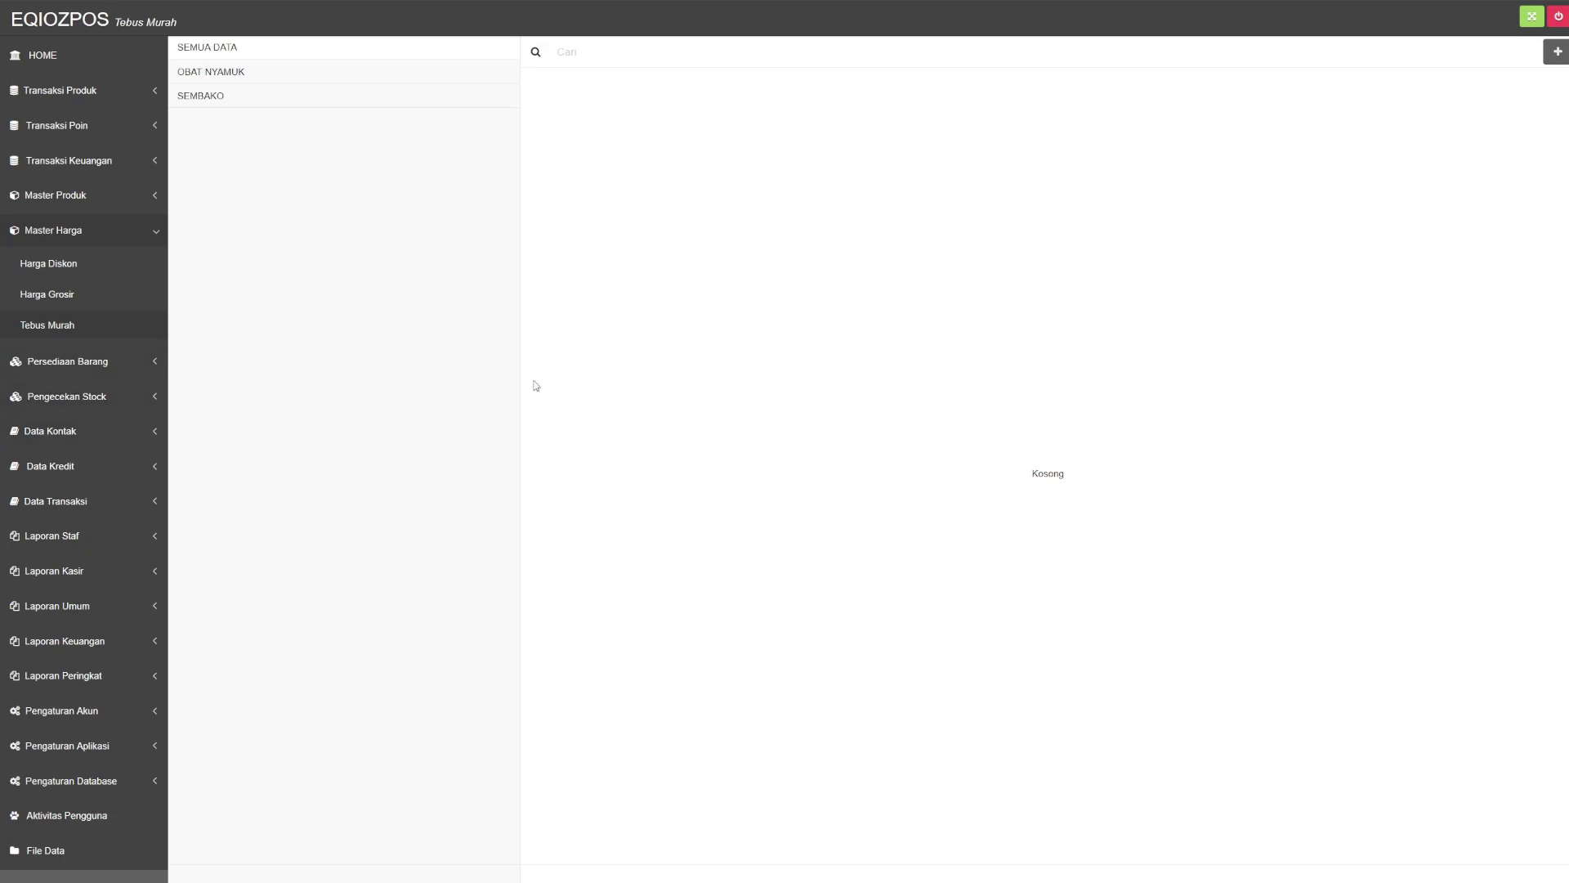
{"action": "left_click", "coordinate": [1557, 51]}
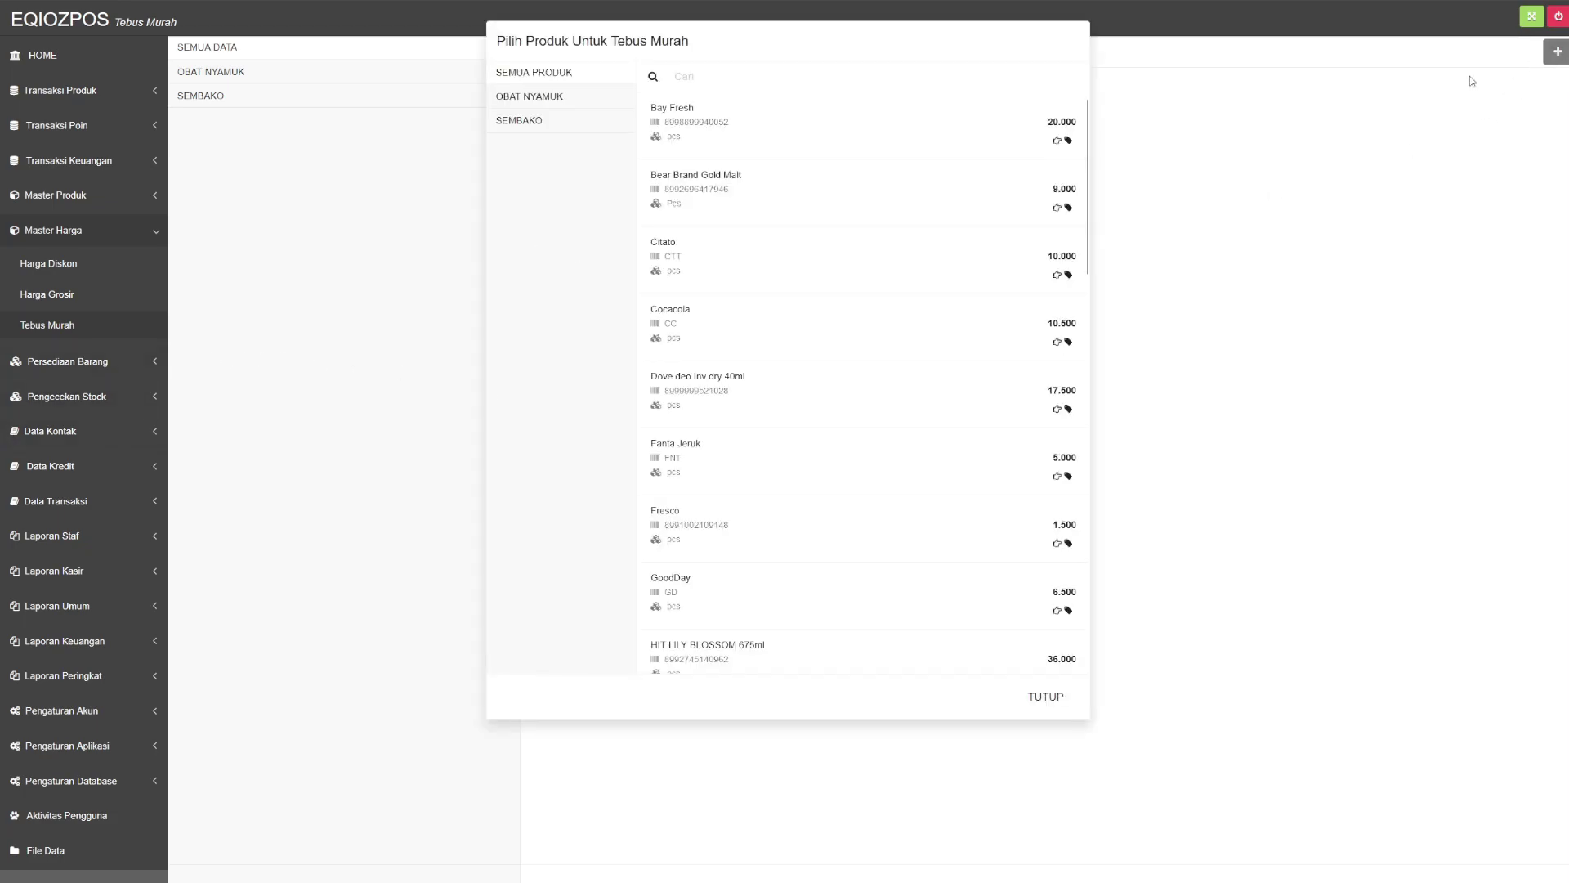
{"action": "scroll", "coordinate": [872, 434], "scroll_direction": "down", "scroll_amount": 4}
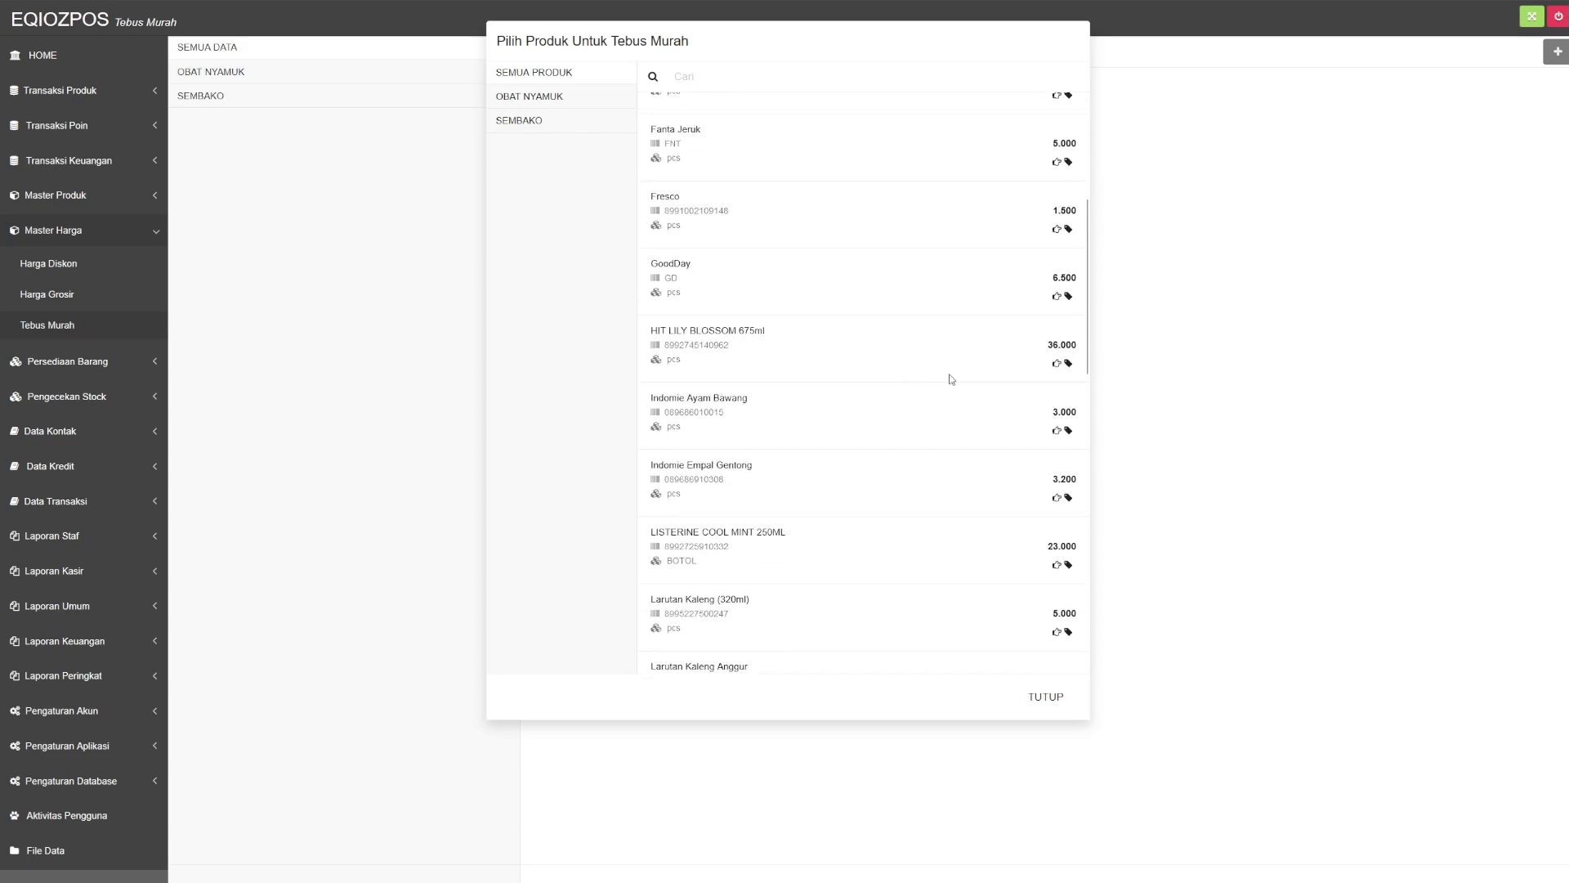
{"action": "left_click", "coordinate": [1068, 363]}
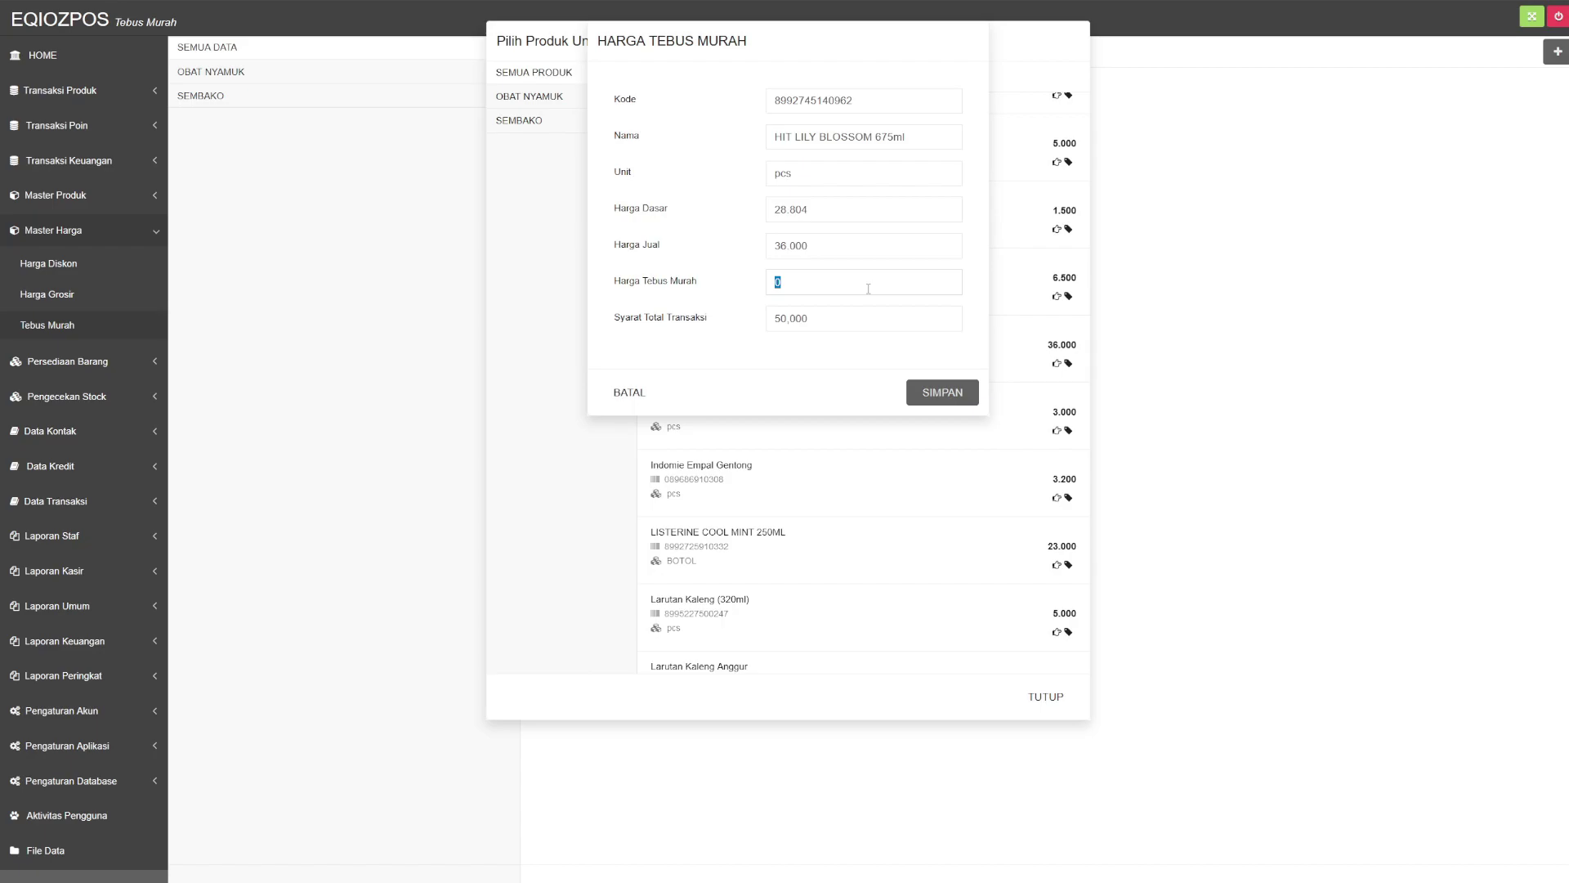
{"action": "type", "text": "3,0000"}
{"action": "left_click", "coordinate": [936, 392]}
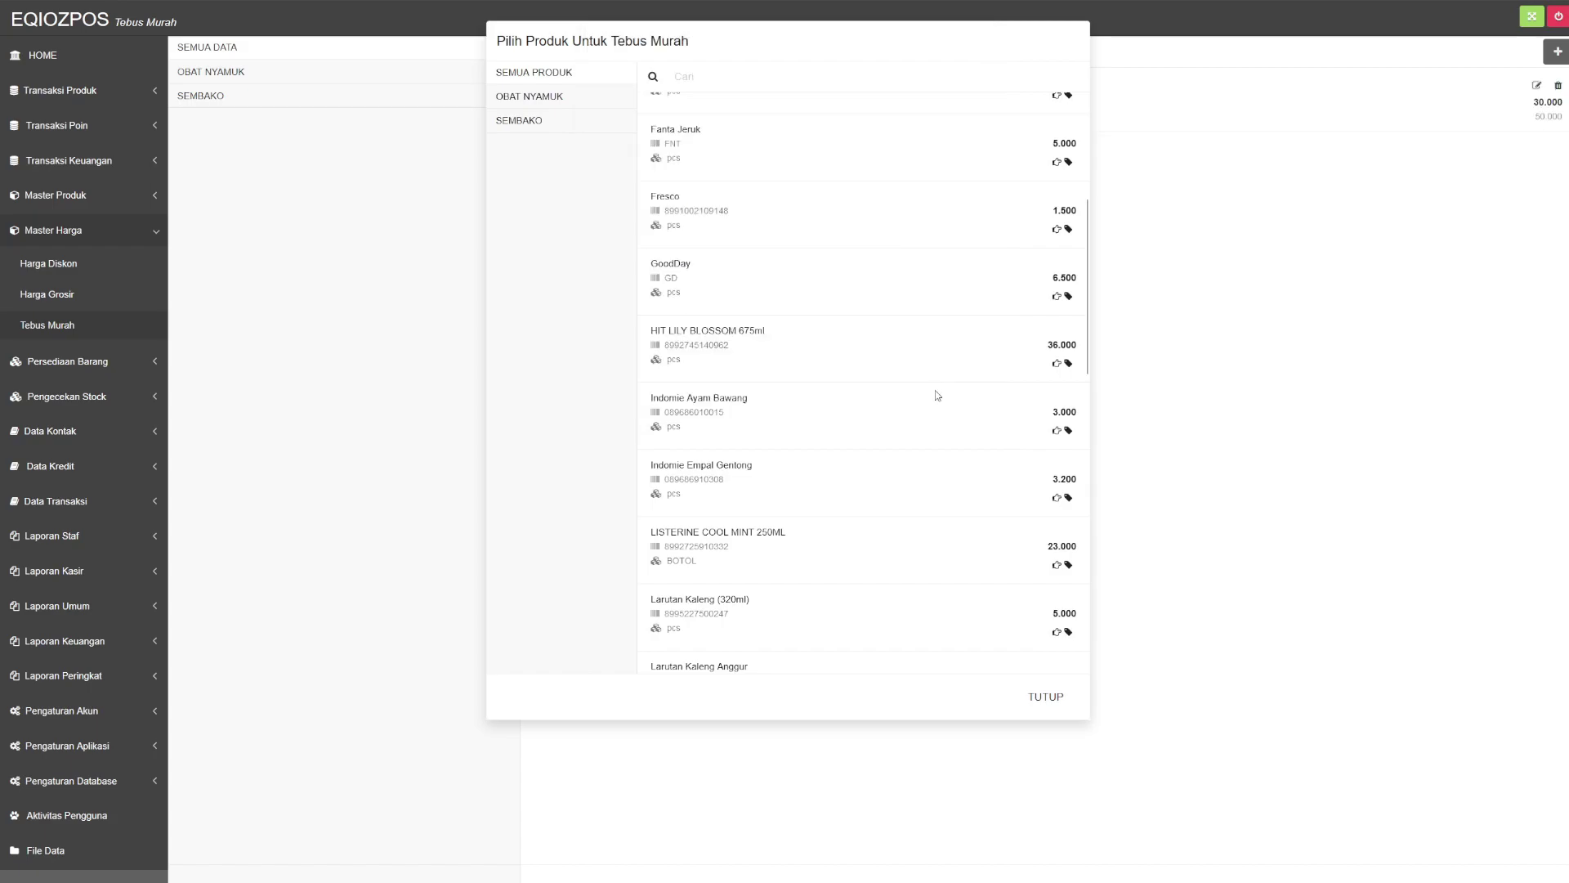
In Penjualan, add one Fanta Jeruk and one Fresco to the sale and close the product picker
{"action": "left_click", "coordinate": [105, 97]}
{"action": "left_click", "coordinate": [101, 124]}
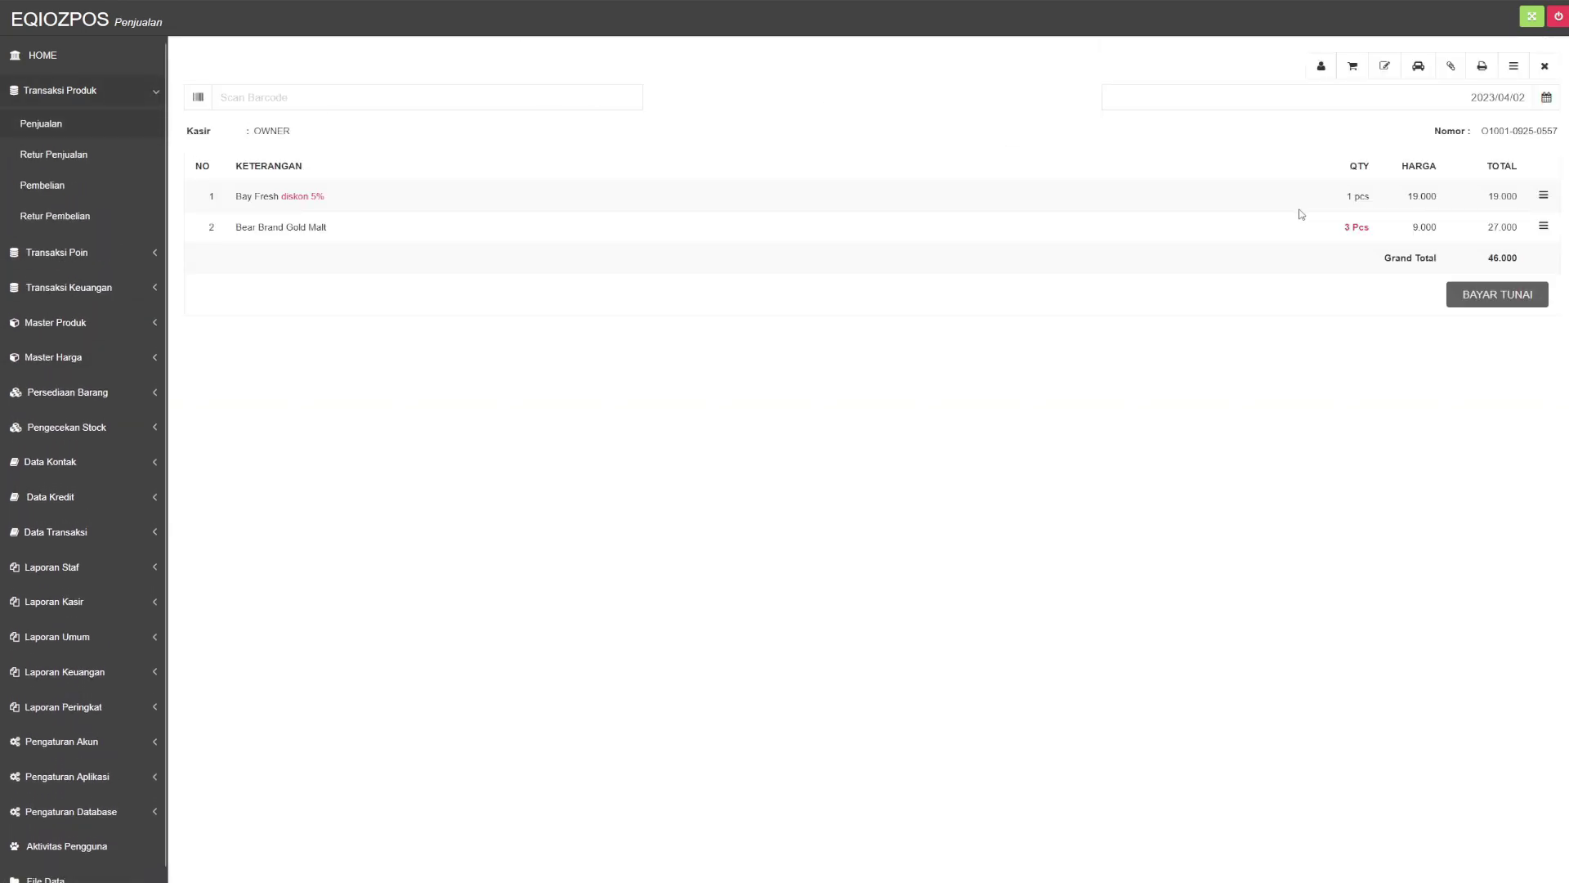
{"action": "left_click", "coordinate": [1352, 67]}
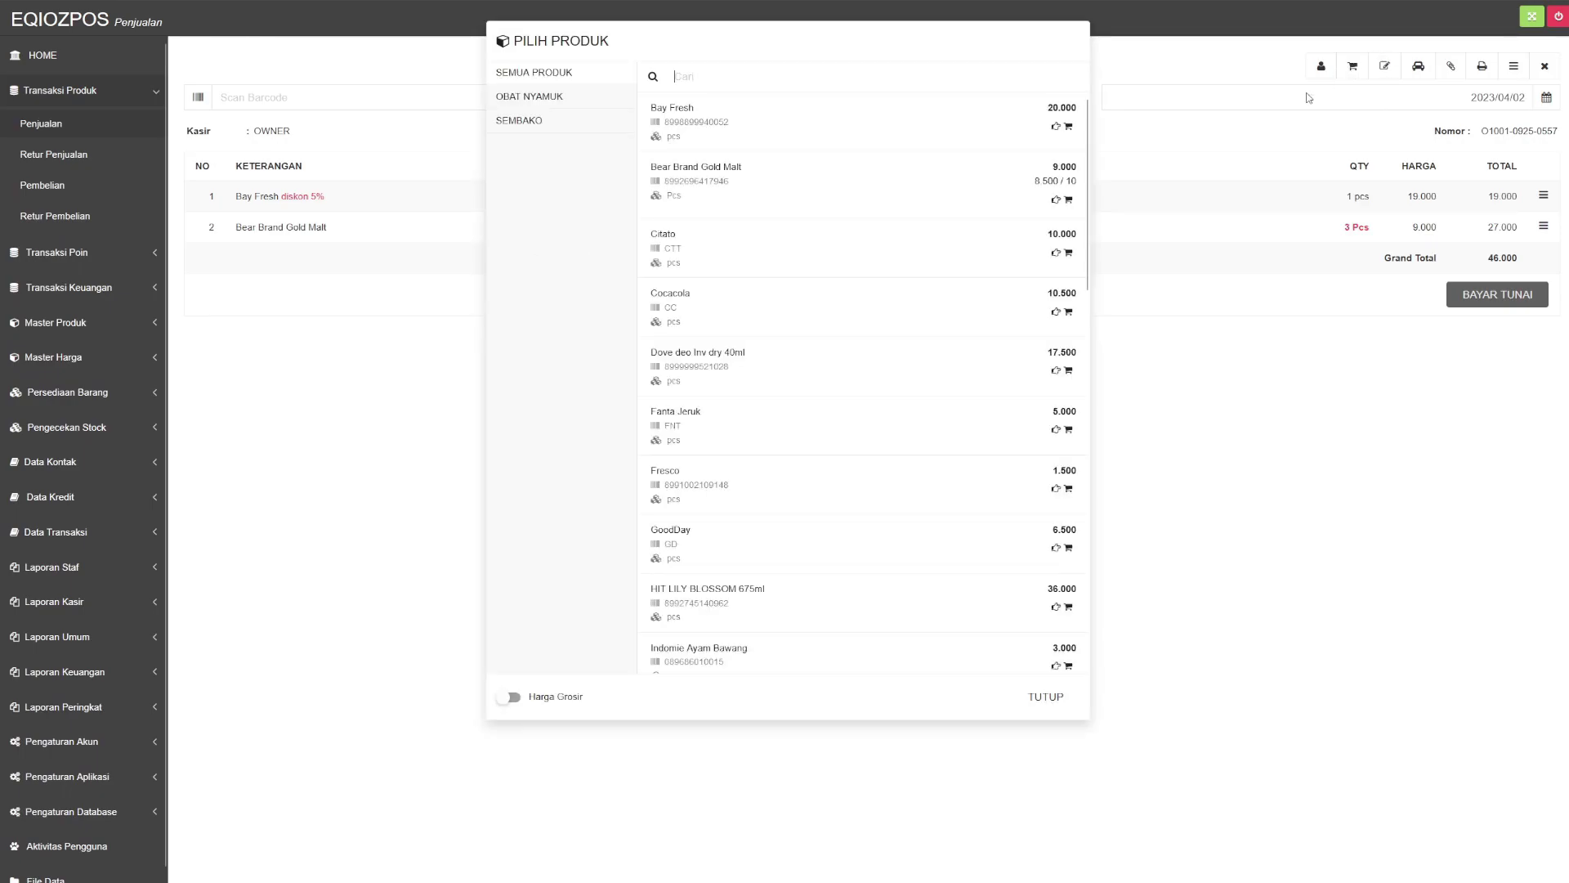
{"action": "left_click", "coordinate": [1056, 430]}
{"action": "left_click", "coordinate": [956, 358]}
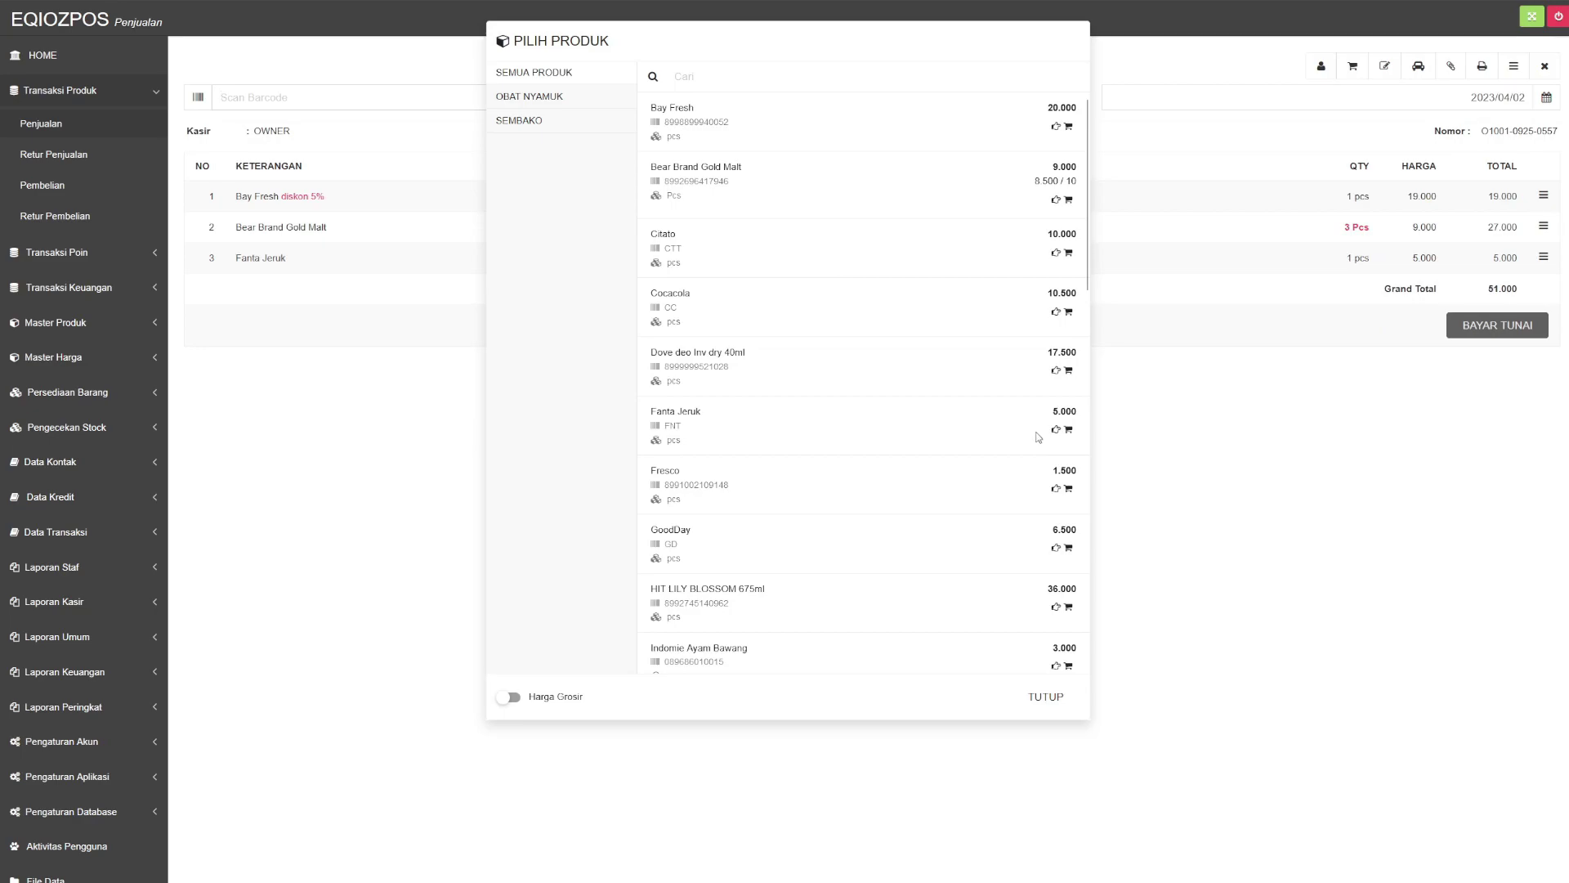
{"action": "left_click", "coordinate": [1065, 488]}
{"action": "left_click", "coordinate": [950, 358]}
{"action": "left_click", "coordinate": [1058, 693]}
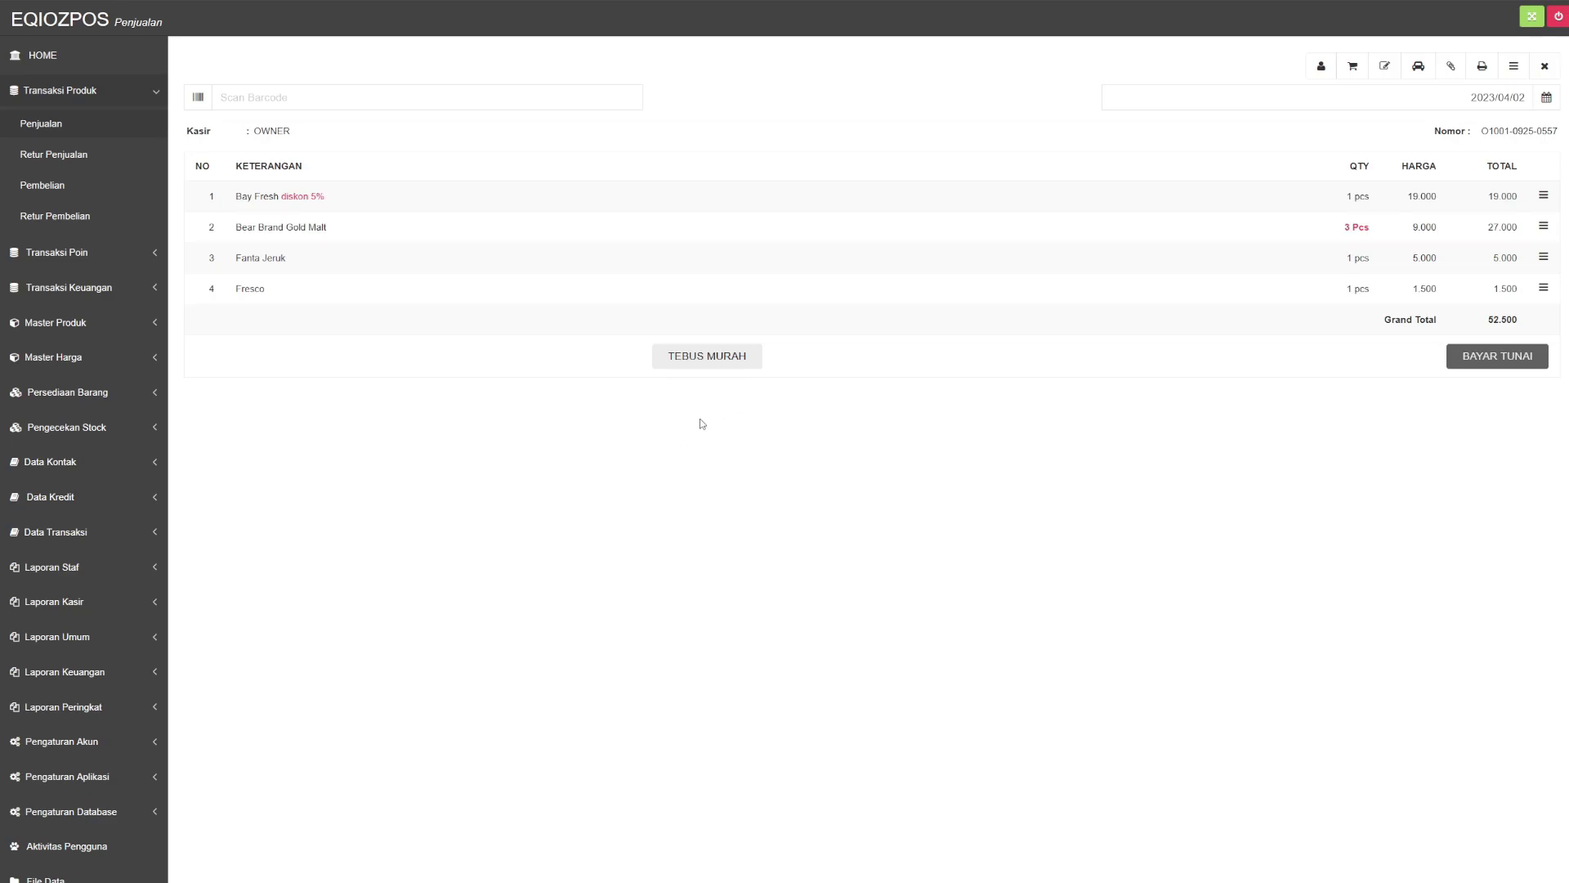
Add one HIT LILY BLOSSOM 675ml to the sale as a Tebus Murah item and close the product picker
{"action": "left_click", "coordinate": [724, 370]}
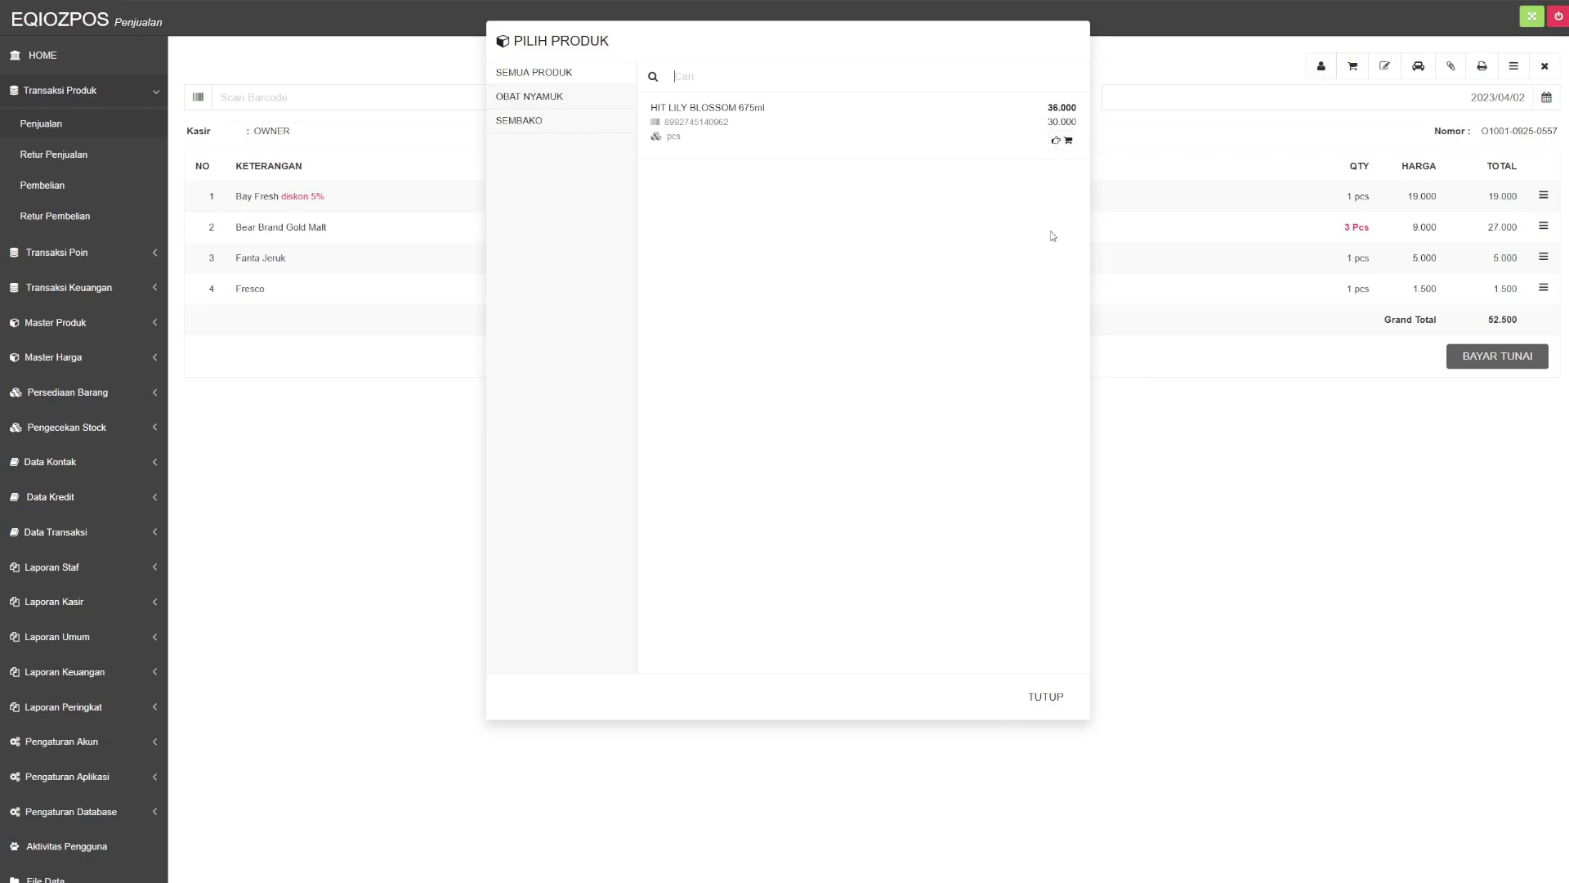
{"action": "left_click", "coordinate": [1068, 140]}
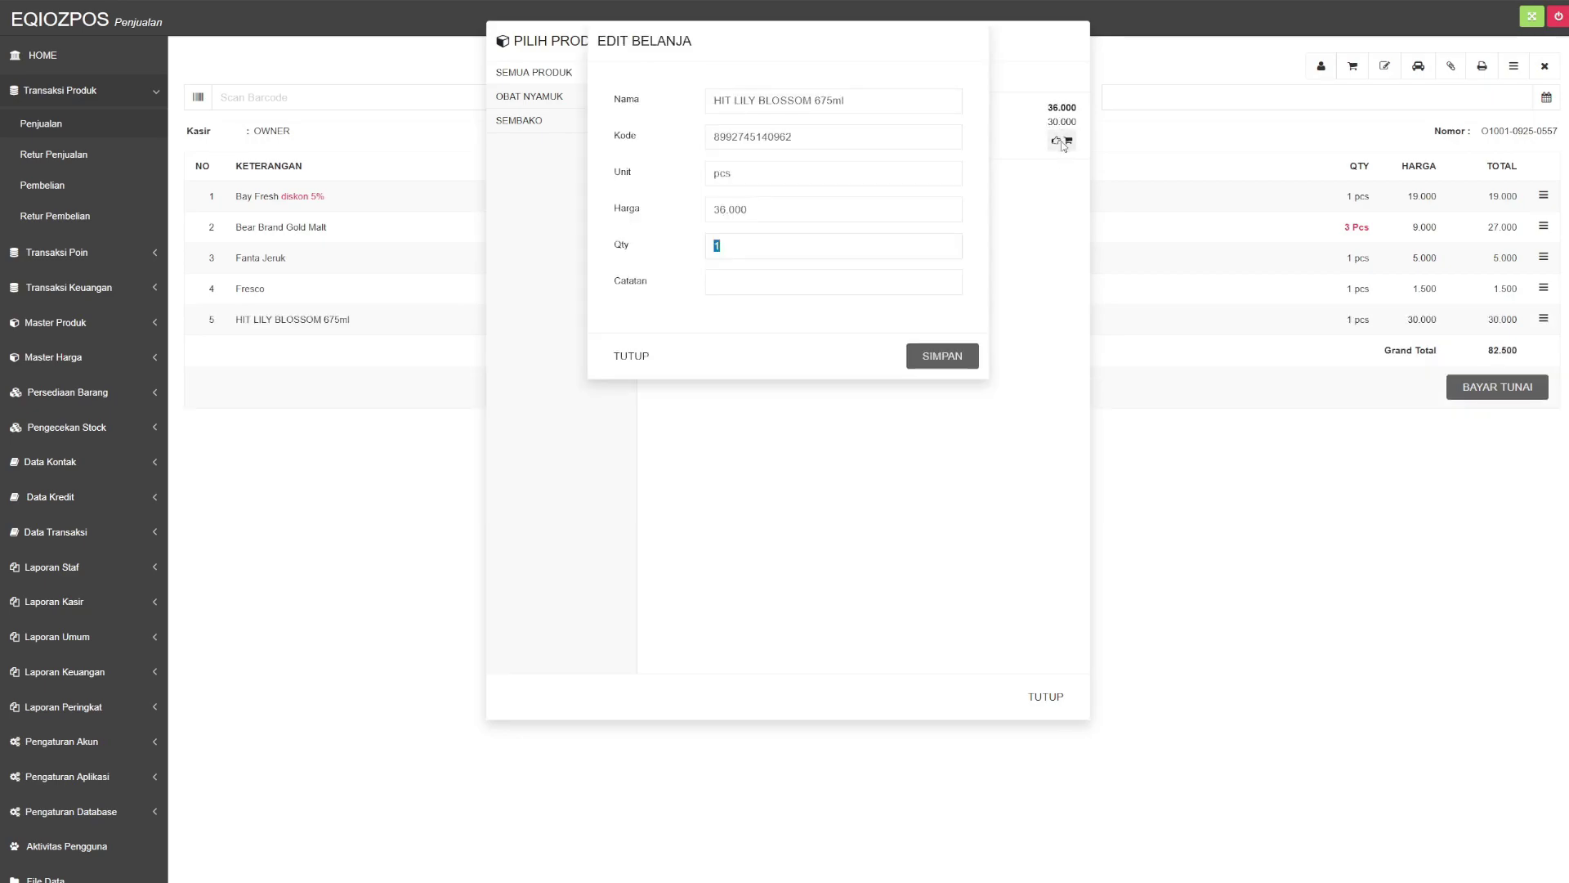
{"action": "left_click", "coordinate": [926, 360]}
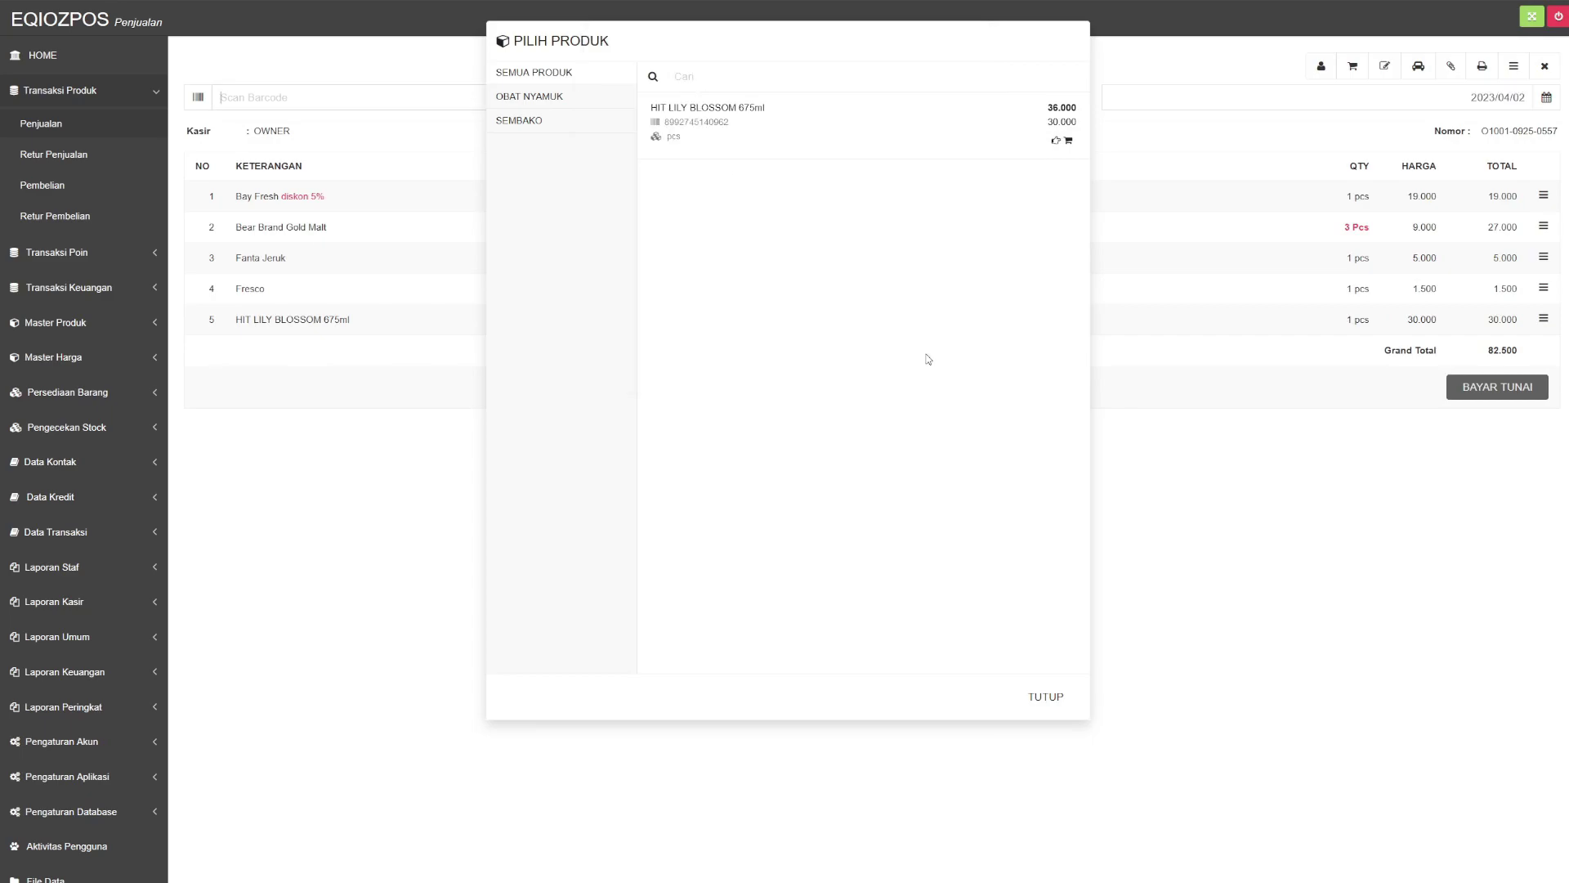
{"action": "left_click", "coordinate": [1037, 691]}
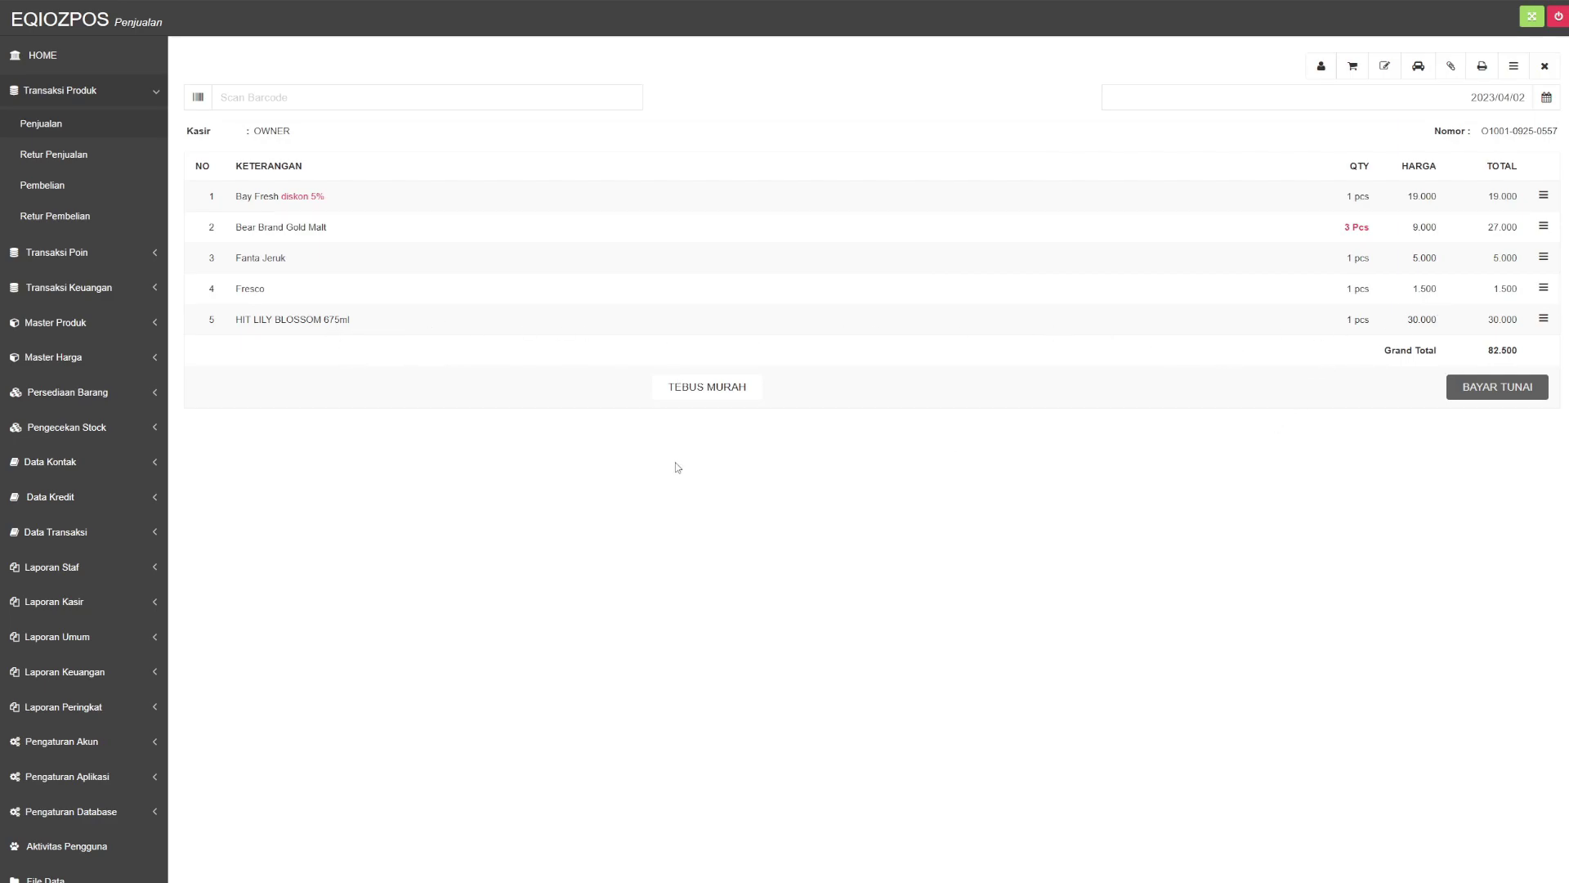
Look through the Barang Ready stock list under Persediaan Barang
{"action": "left_click", "coordinate": [69, 90]}
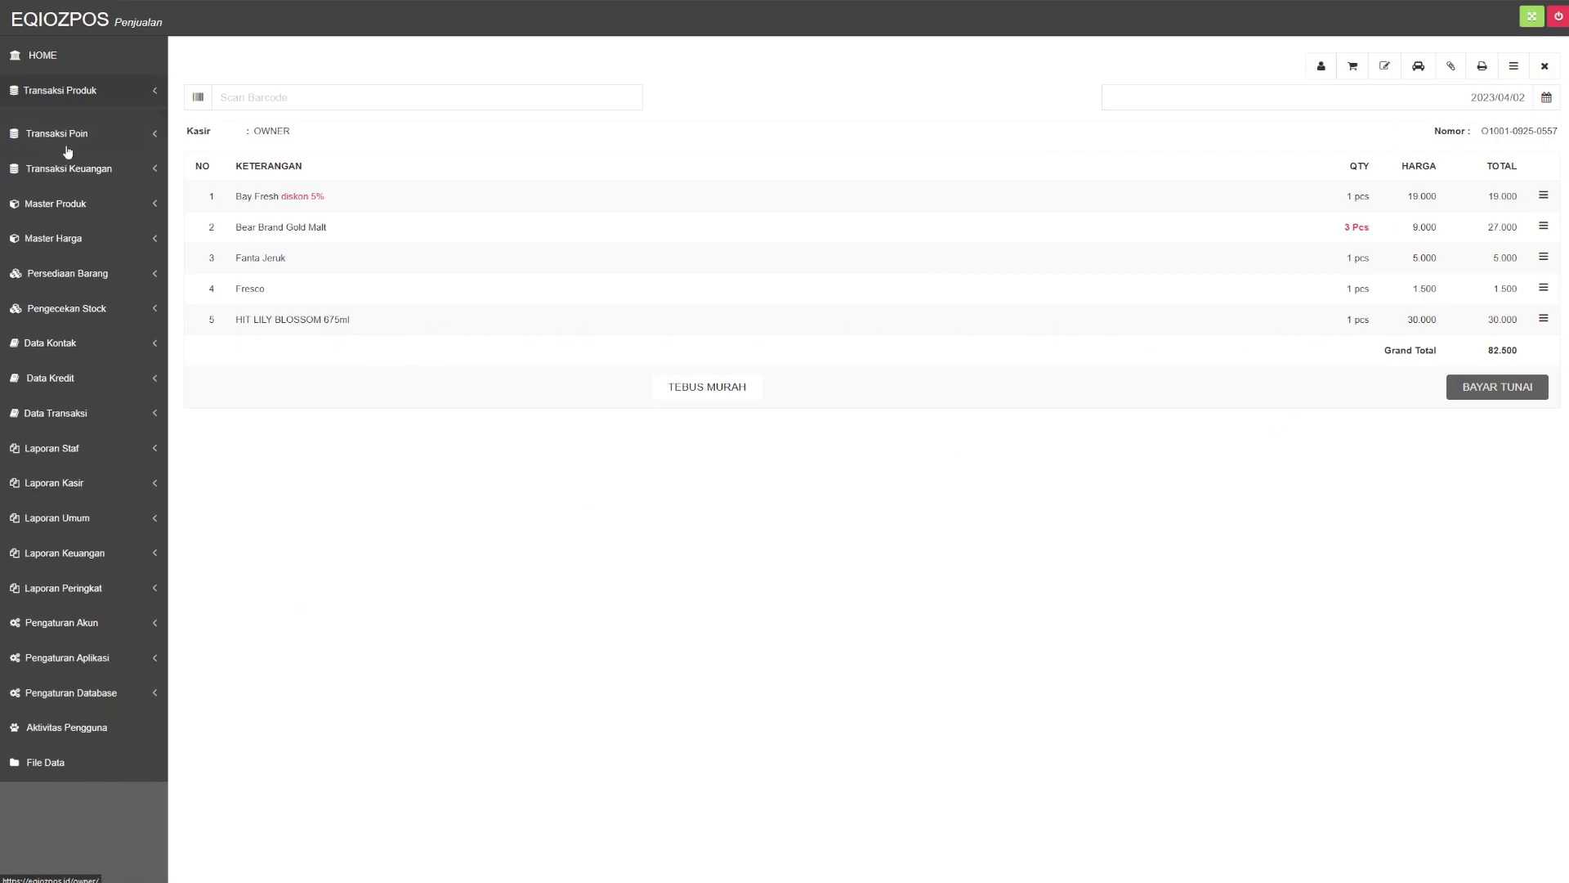
{"action": "left_click", "coordinate": [70, 229]}
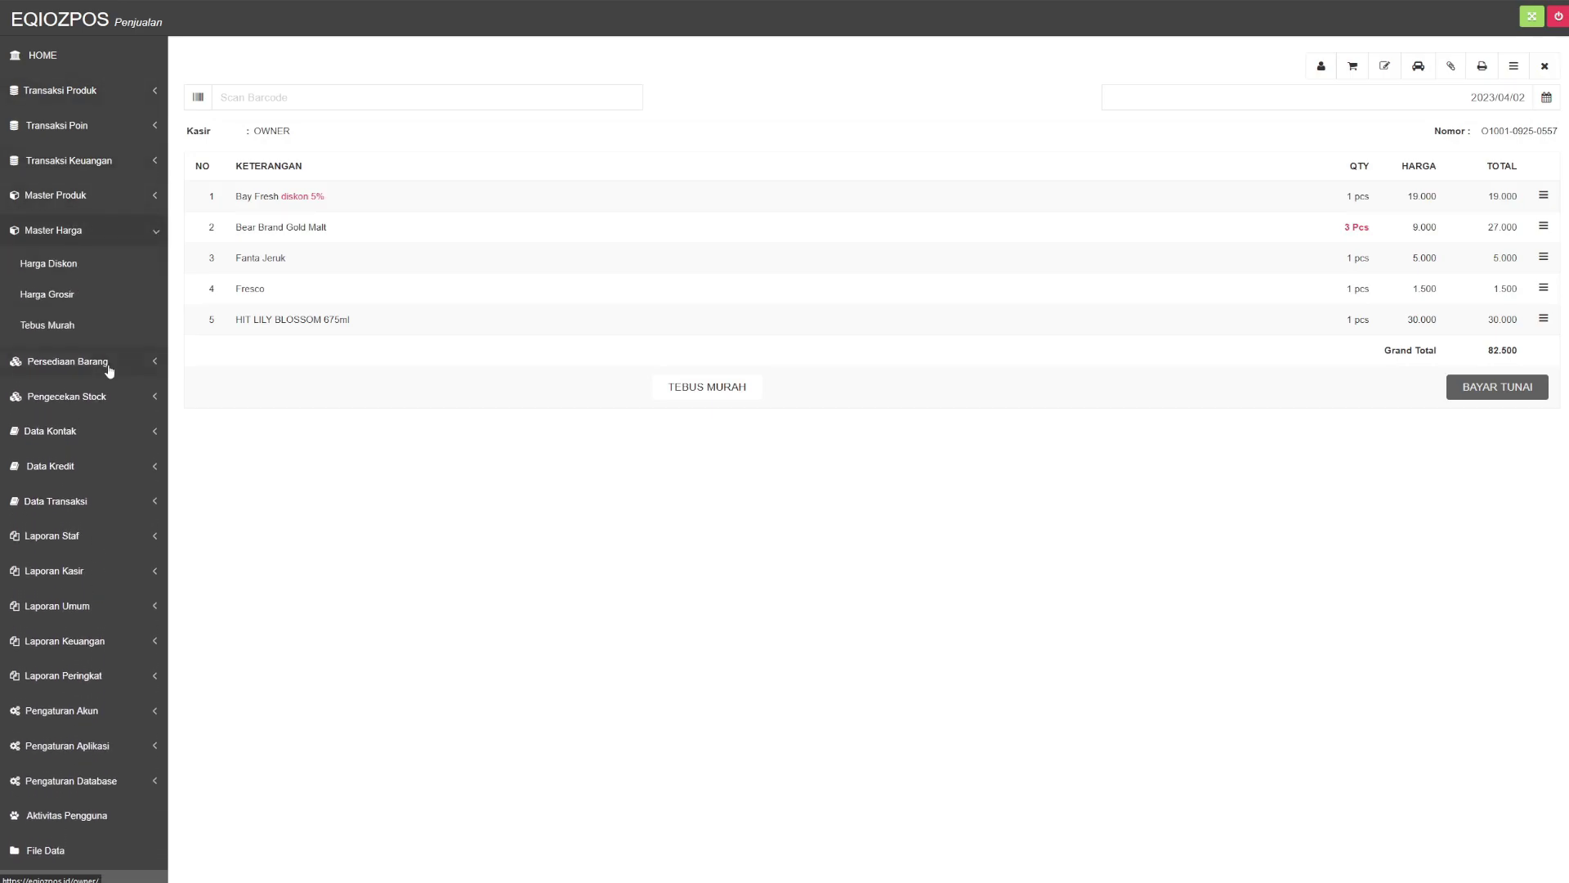
{"action": "left_click", "coordinate": [61, 372]}
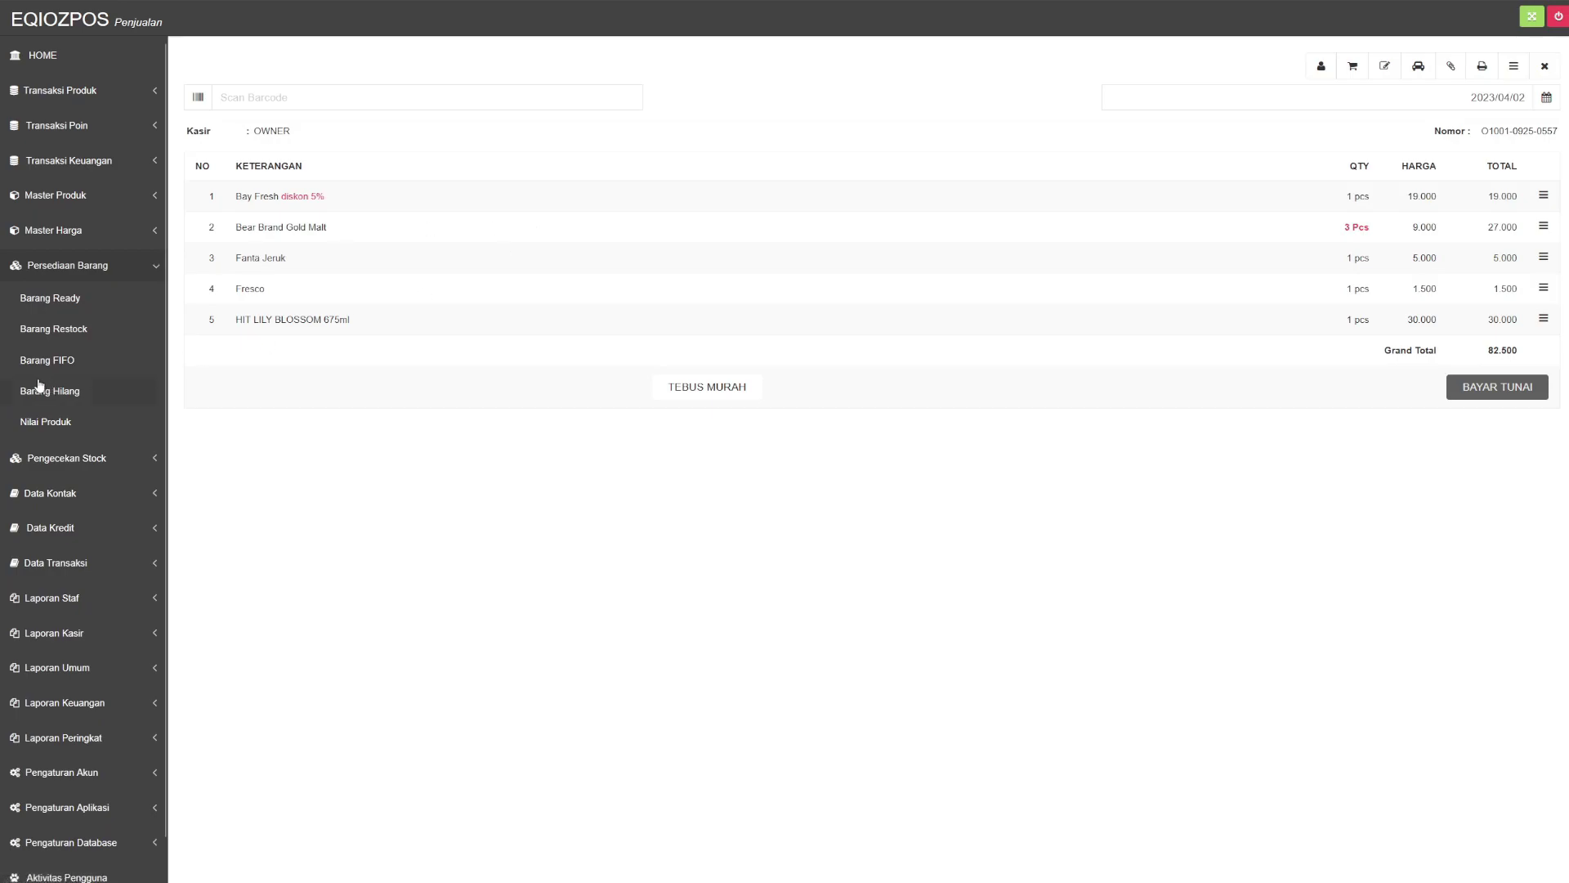
{"action": "left_click", "coordinate": [47, 299]}
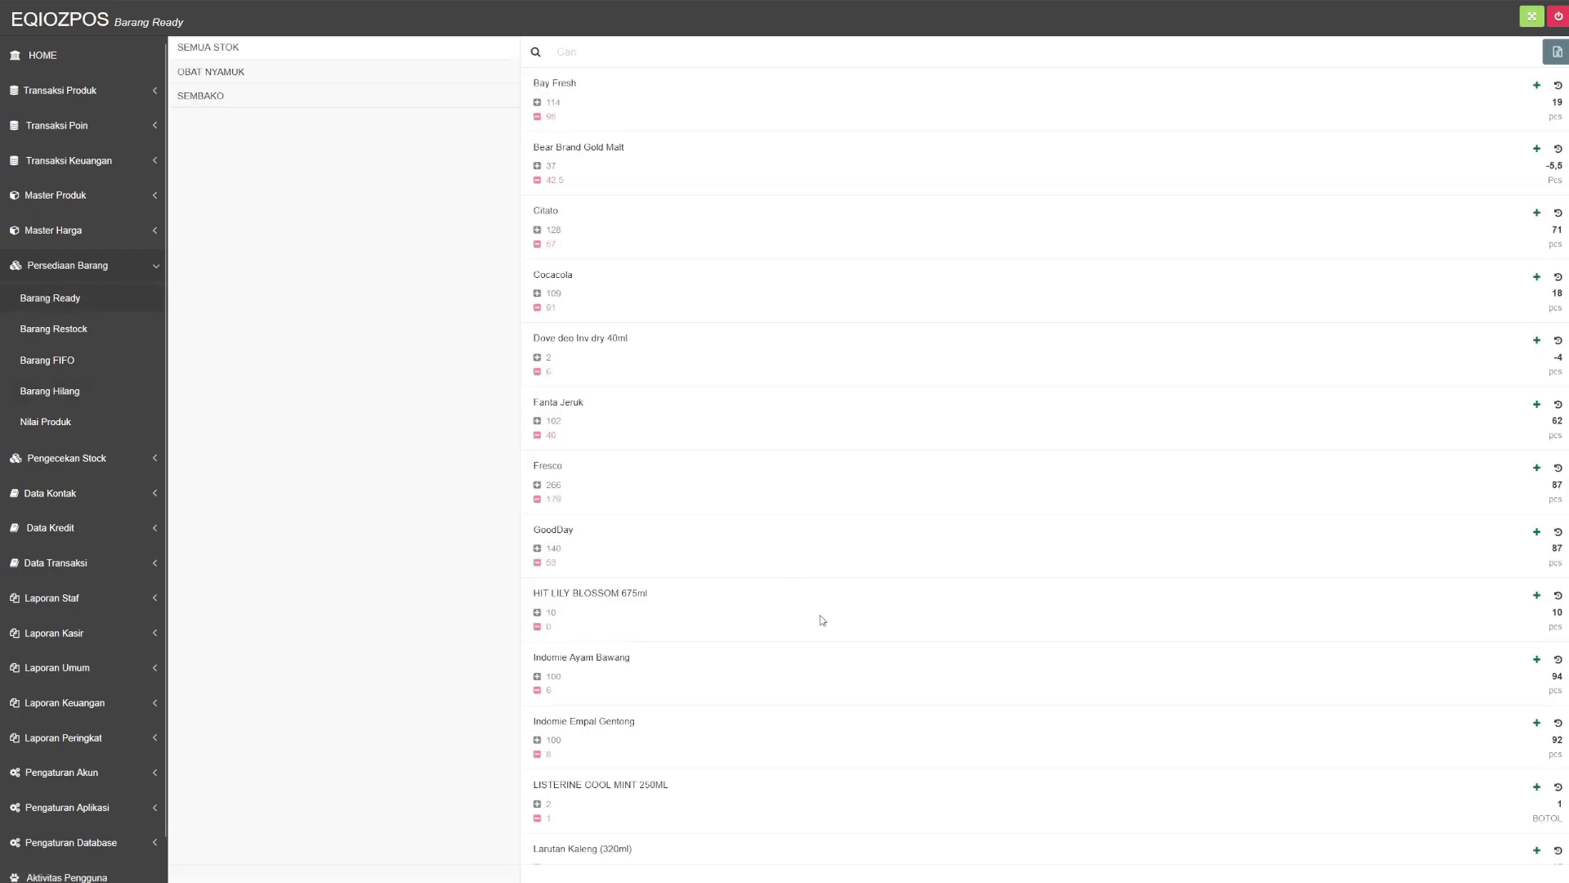
{"action": "scroll", "coordinate": [823, 620], "scroll_direction": "down", "scroll_amount": 8}
{"action": "scroll", "coordinate": [822, 620], "scroll_direction": "up", "scroll_amount": 8}
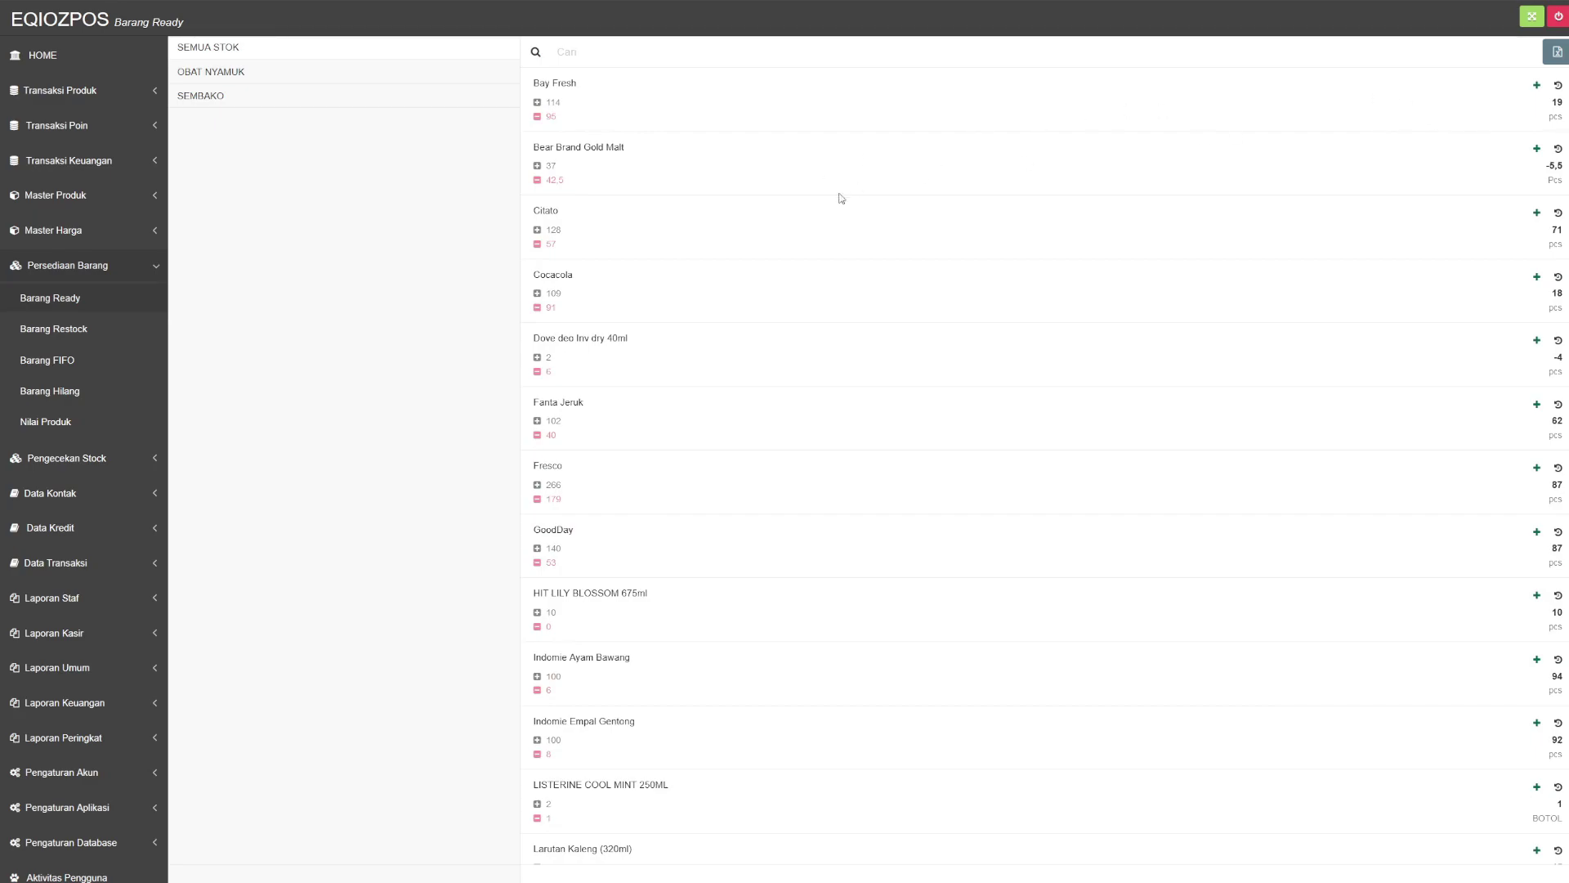
Examine the Barang Restock list and compare it with the Barang Ready list
{"action": "left_click", "coordinate": [65, 335]}
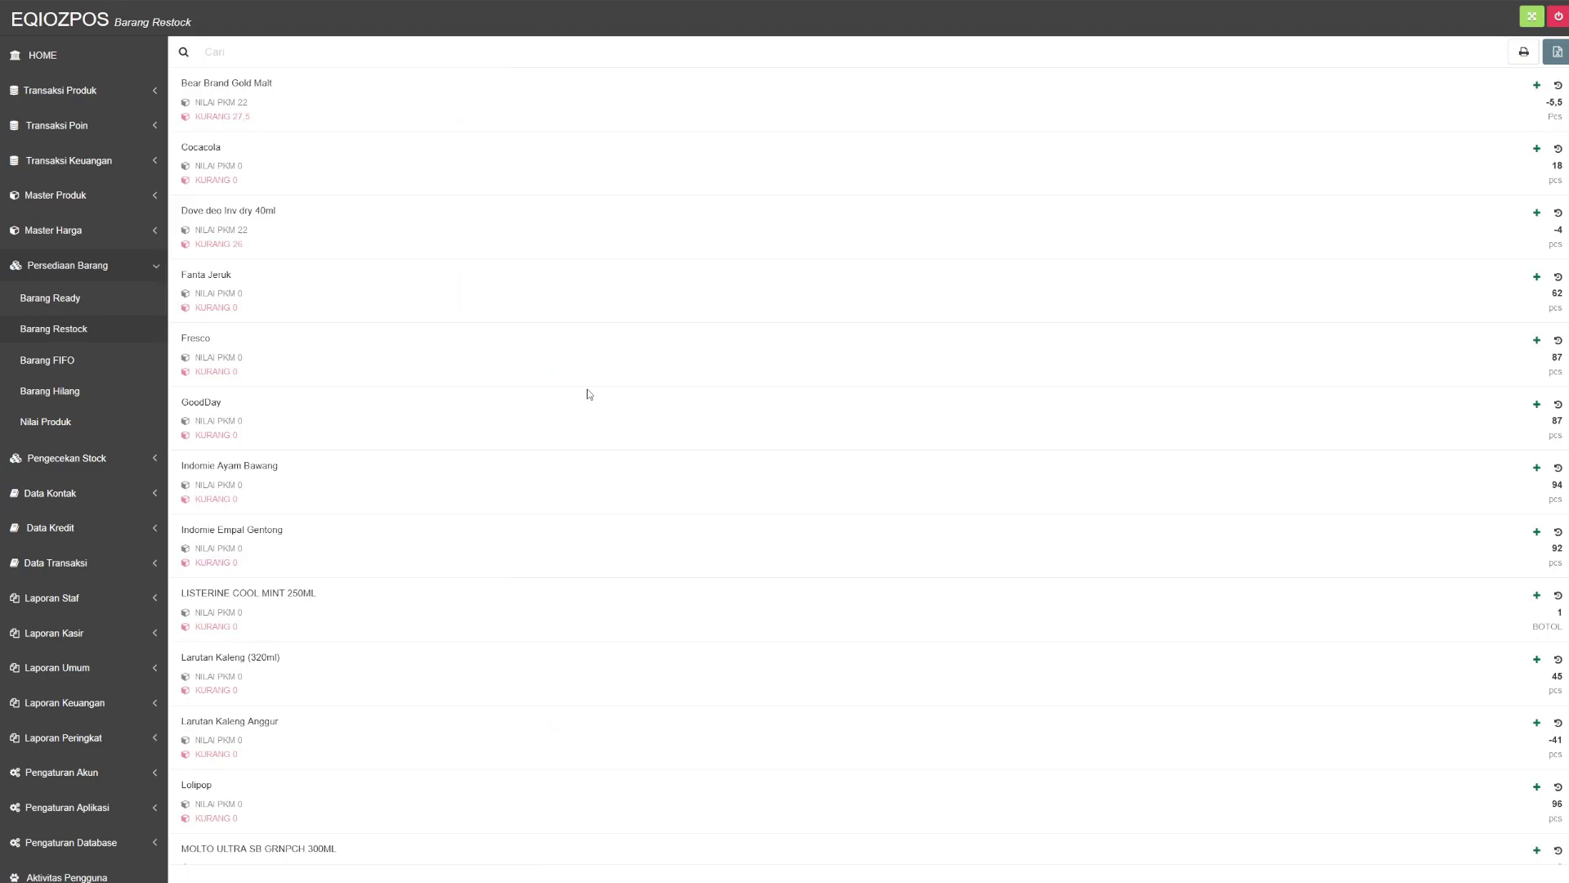
{"action": "scroll", "coordinate": [556, 472], "scroll_direction": "down", "scroll_amount": 7}
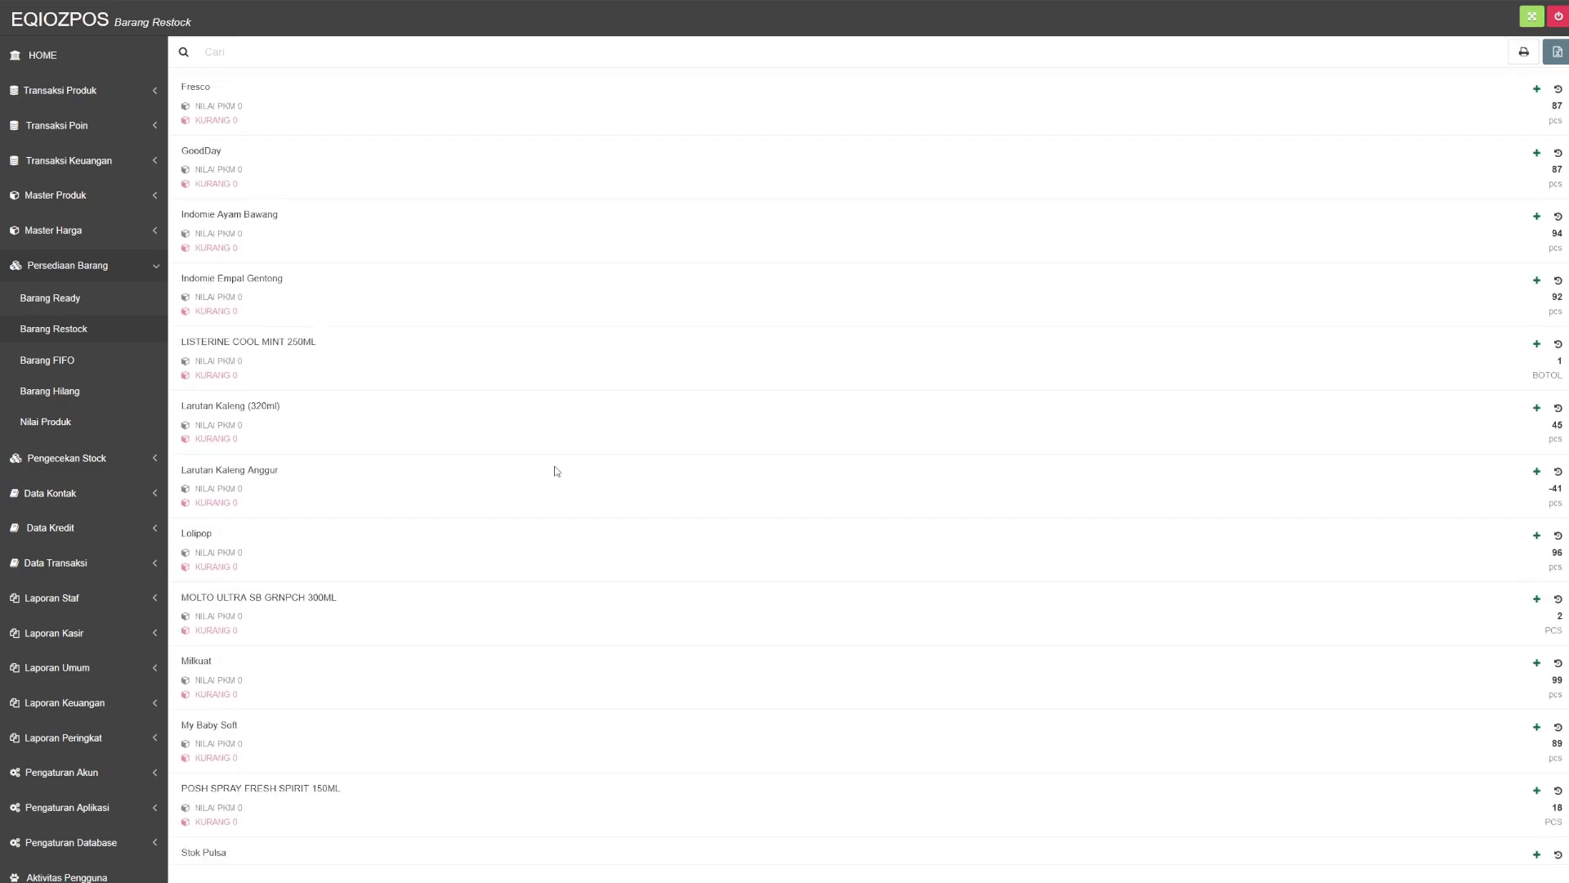
{"action": "scroll", "coordinate": [556, 472], "scroll_direction": "up", "scroll_amount": 7}
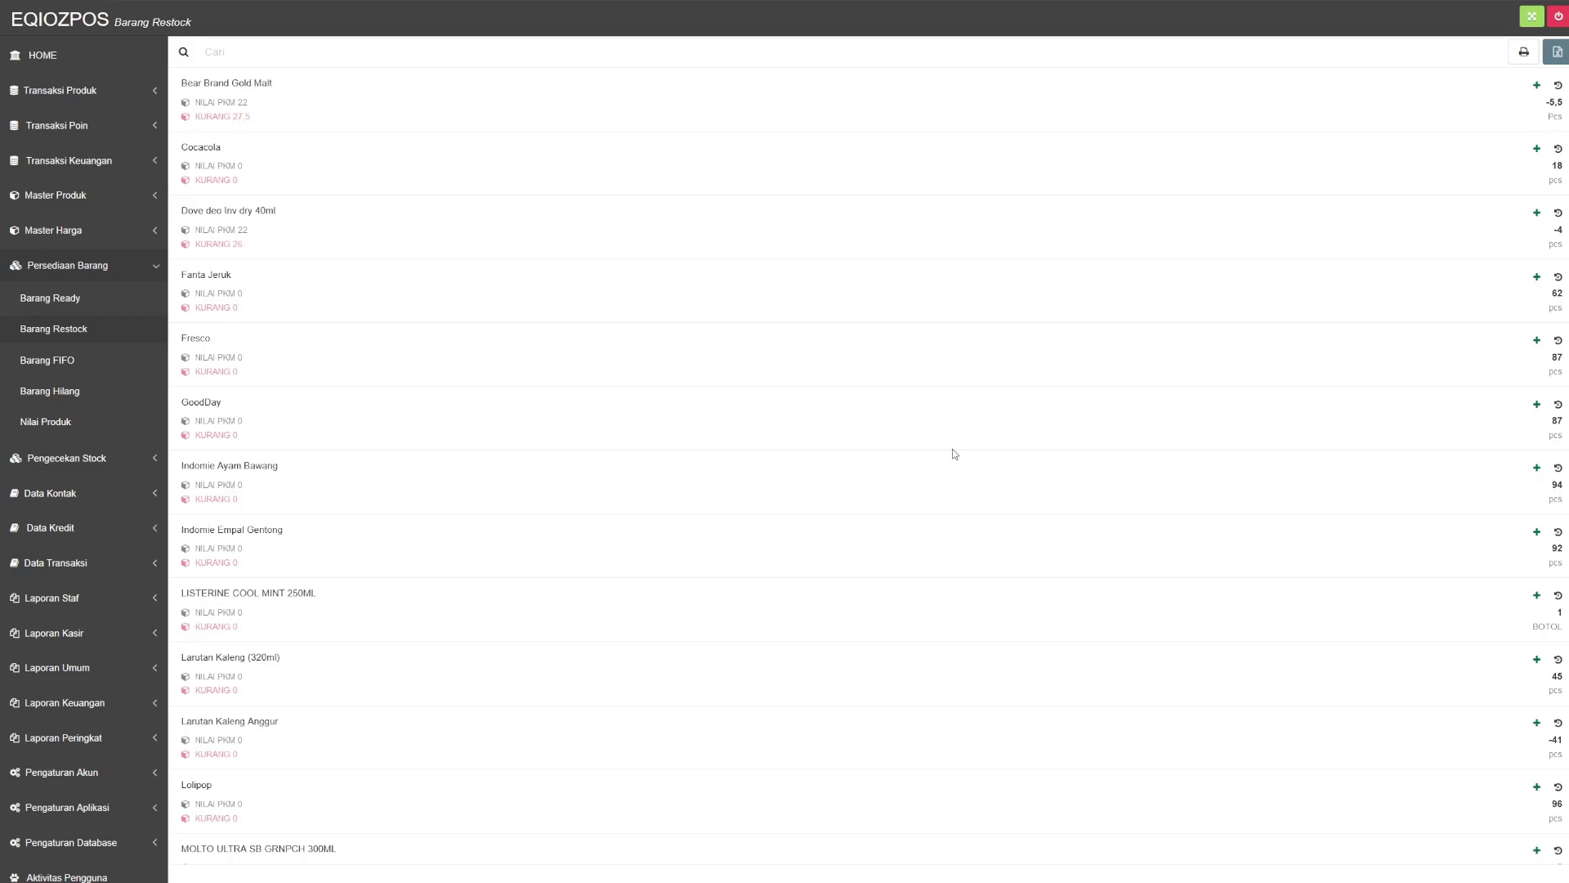
{"action": "left_click", "coordinate": [40, 304]}
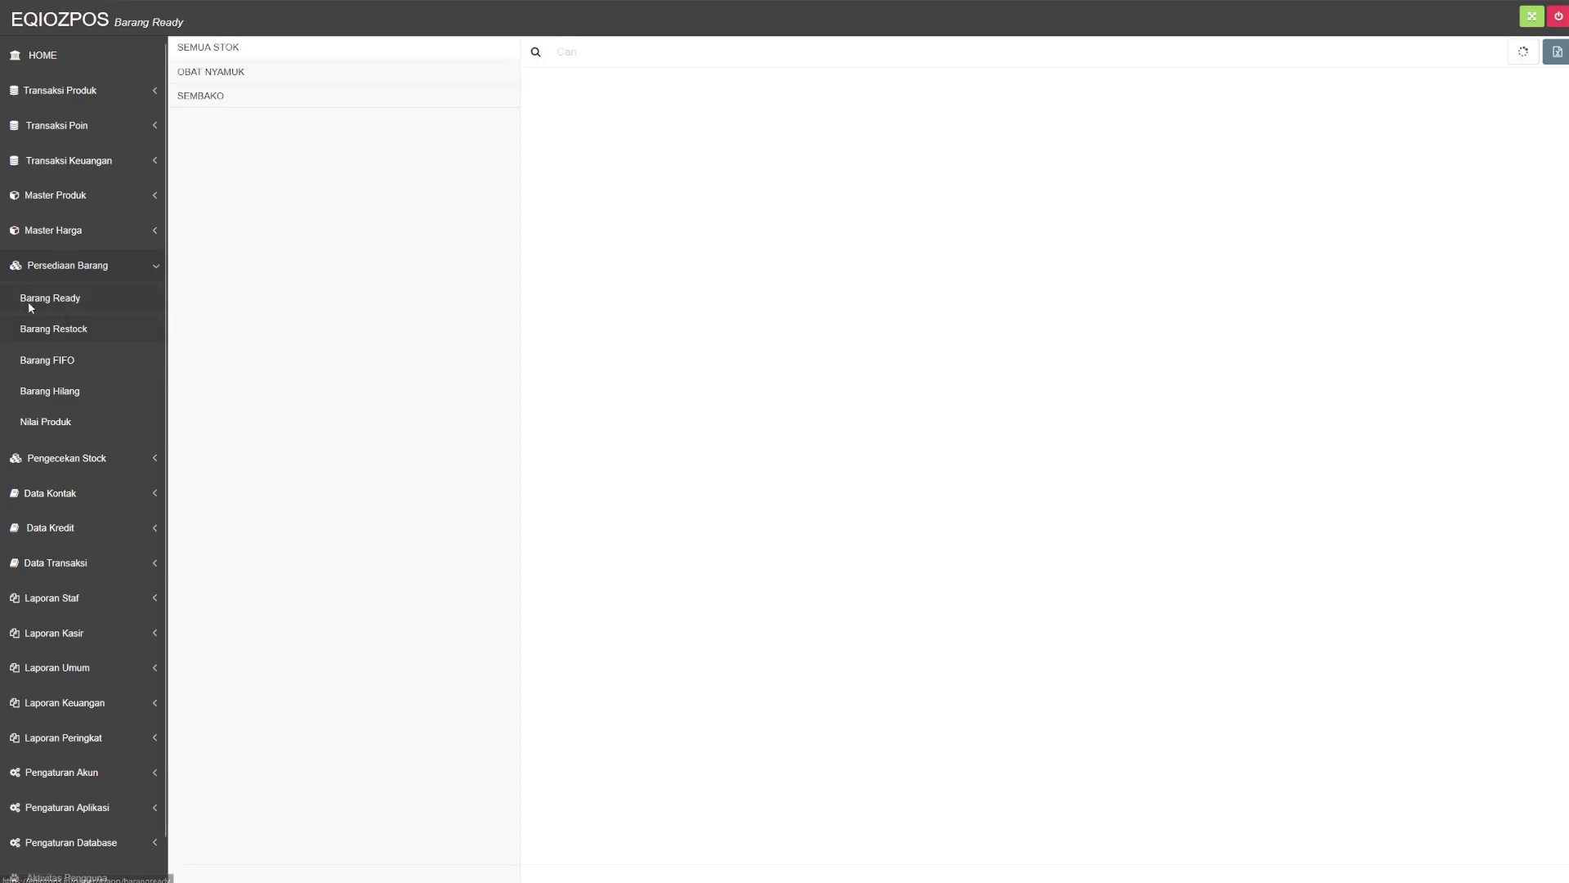
{"action": "left_click", "coordinate": [53, 332]}
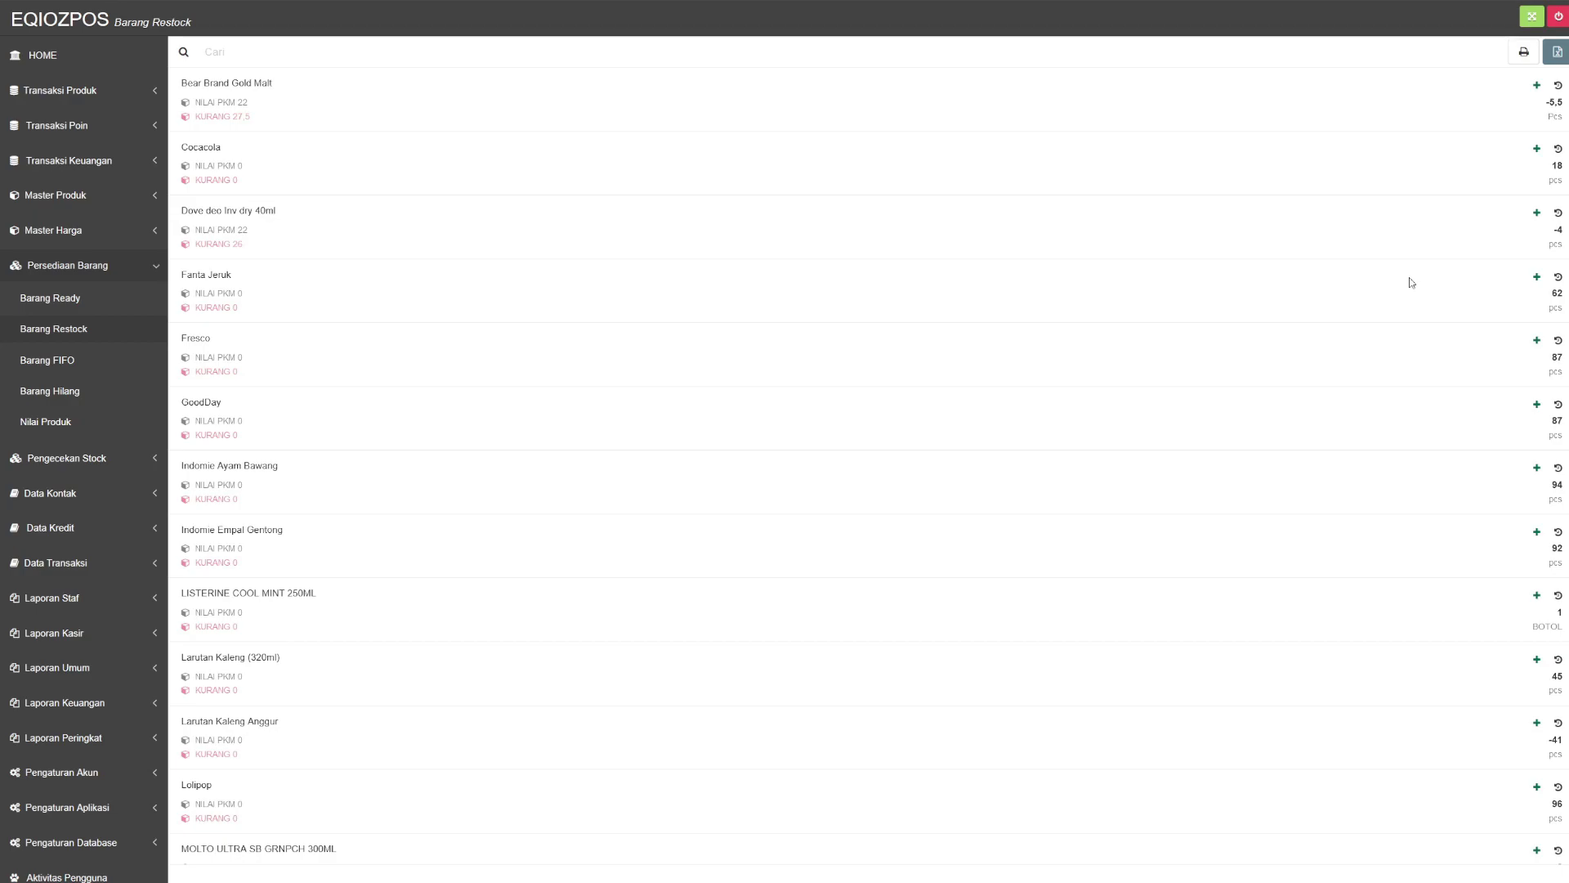
{"action": "scroll", "coordinate": [784, 413], "scroll_direction": "down", "scroll_amount": 1}
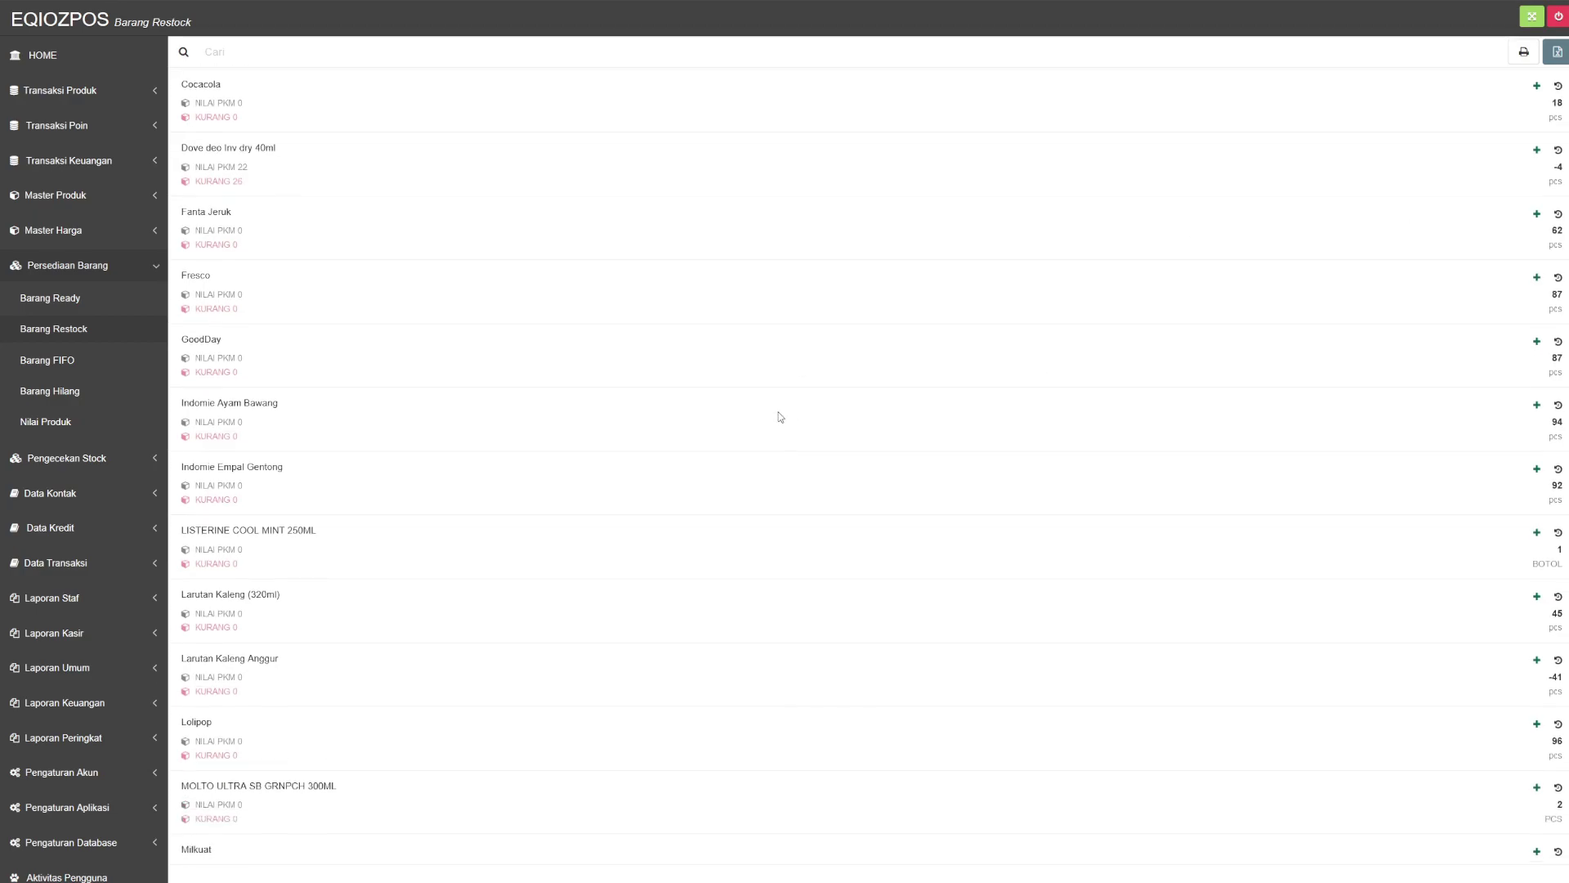
In Pembelian, add one Cocacola and one Dove deo Inv dry 40ml from the restock products and close the picker
{"action": "left_click", "coordinate": [101, 91]}
{"action": "left_click", "coordinate": [46, 185]}
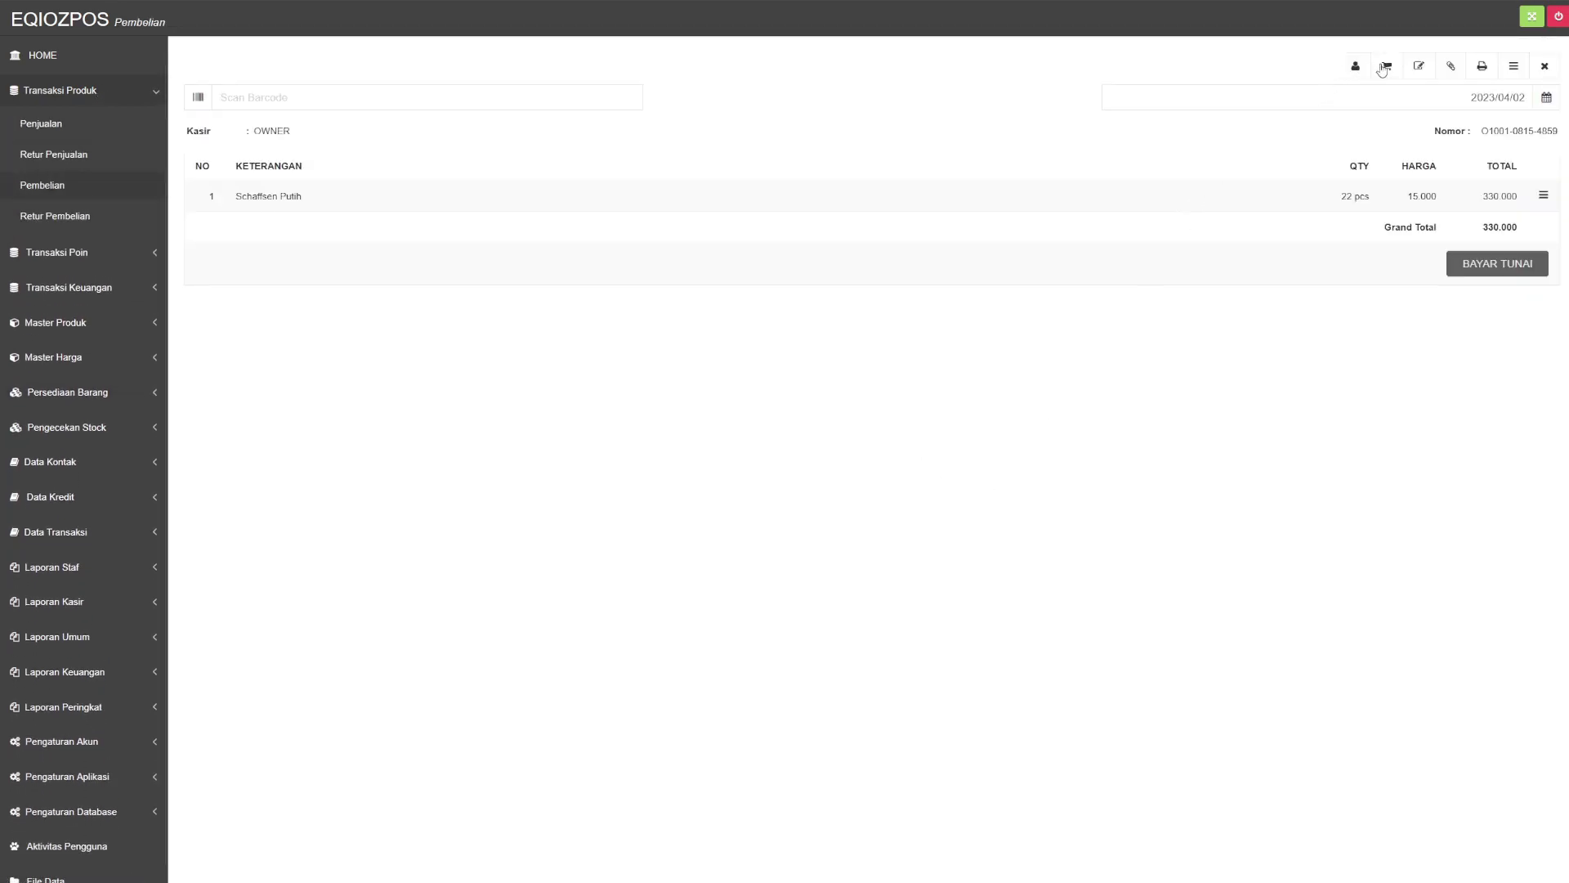
{"action": "left_click", "coordinate": [1385, 70]}
{"action": "left_click", "coordinate": [1319, 112]}
{"action": "scroll", "coordinate": [851, 328], "scroll_direction": "down", "scroll_amount": 10}
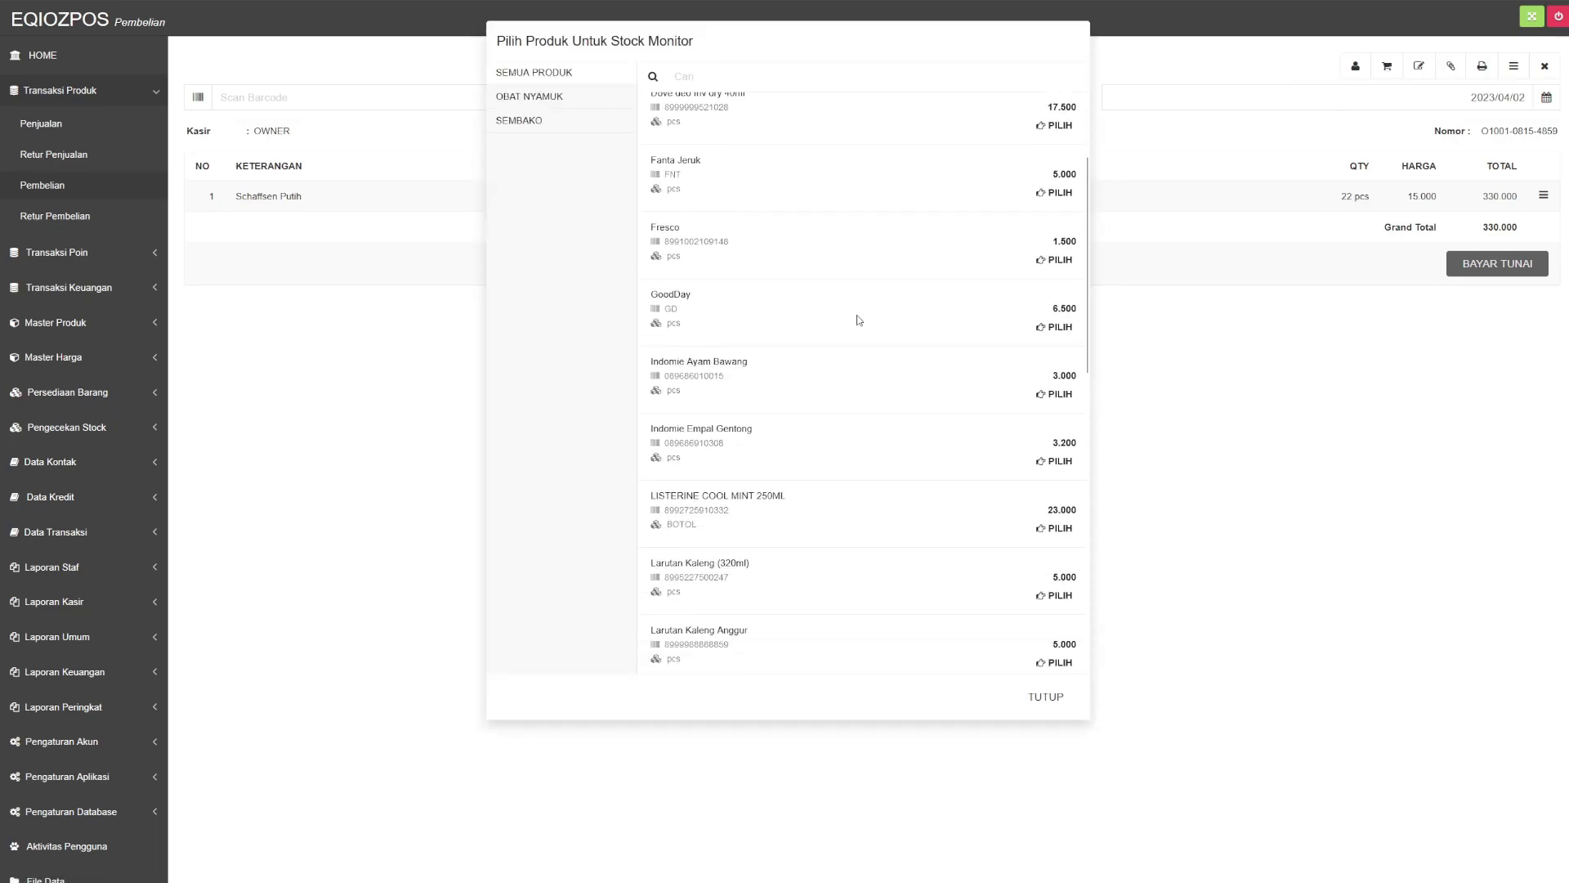
{"action": "scroll", "coordinate": [858, 318], "scroll_direction": "up", "scroll_amount": 10}
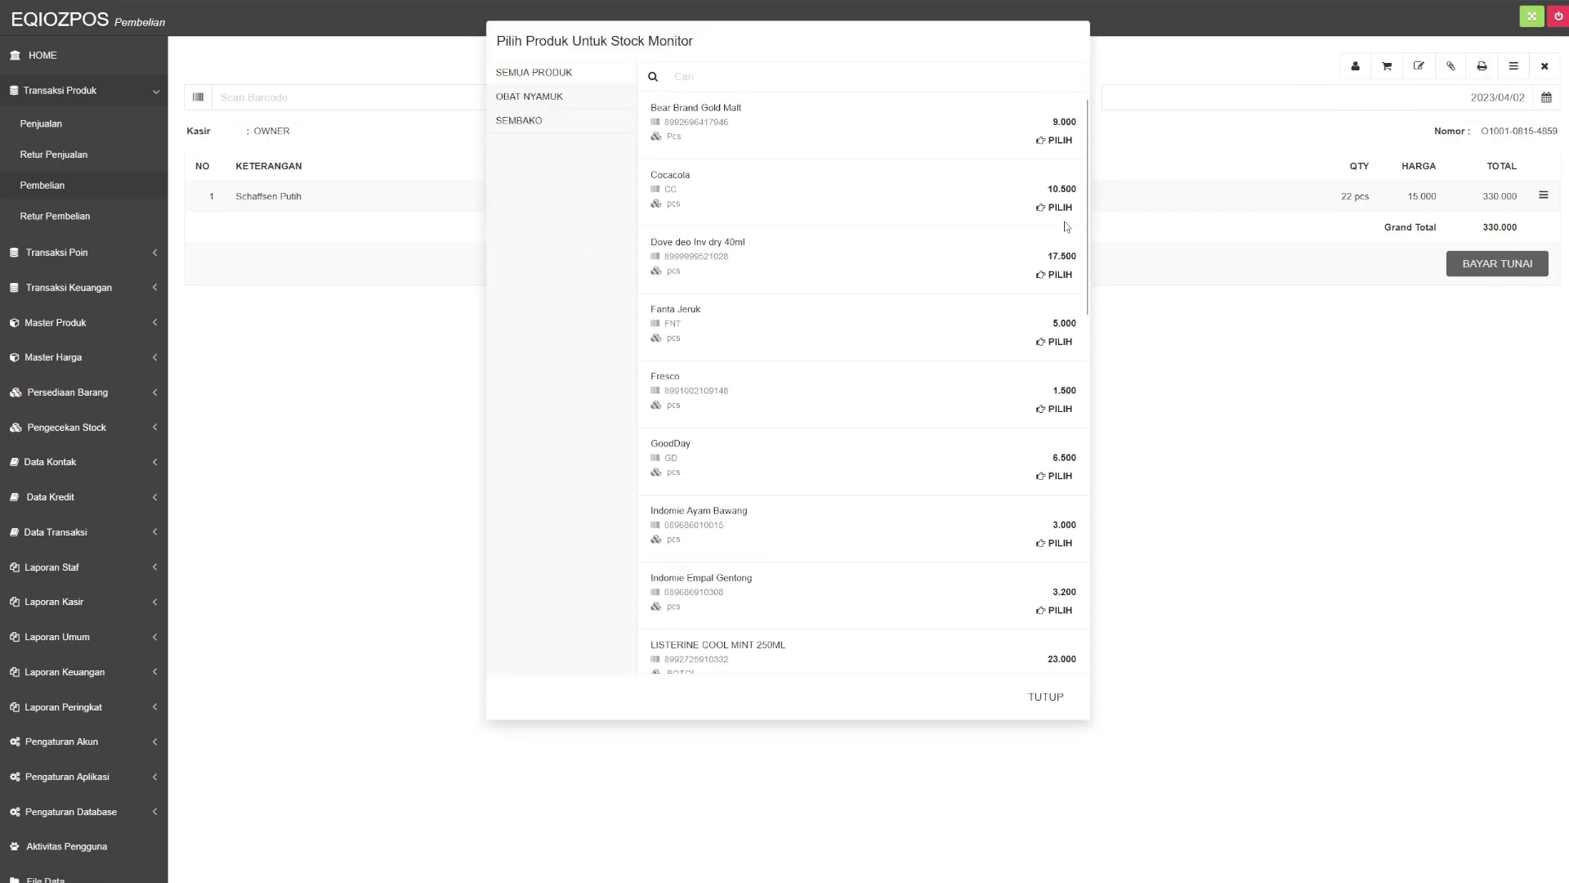
{"action": "left_click", "coordinate": [1061, 276]}
{"action": "scroll", "coordinate": [894, 329], "scroll_direction": "down", "scroll_amount": 7}
{"action": "key", "text": "Return"}
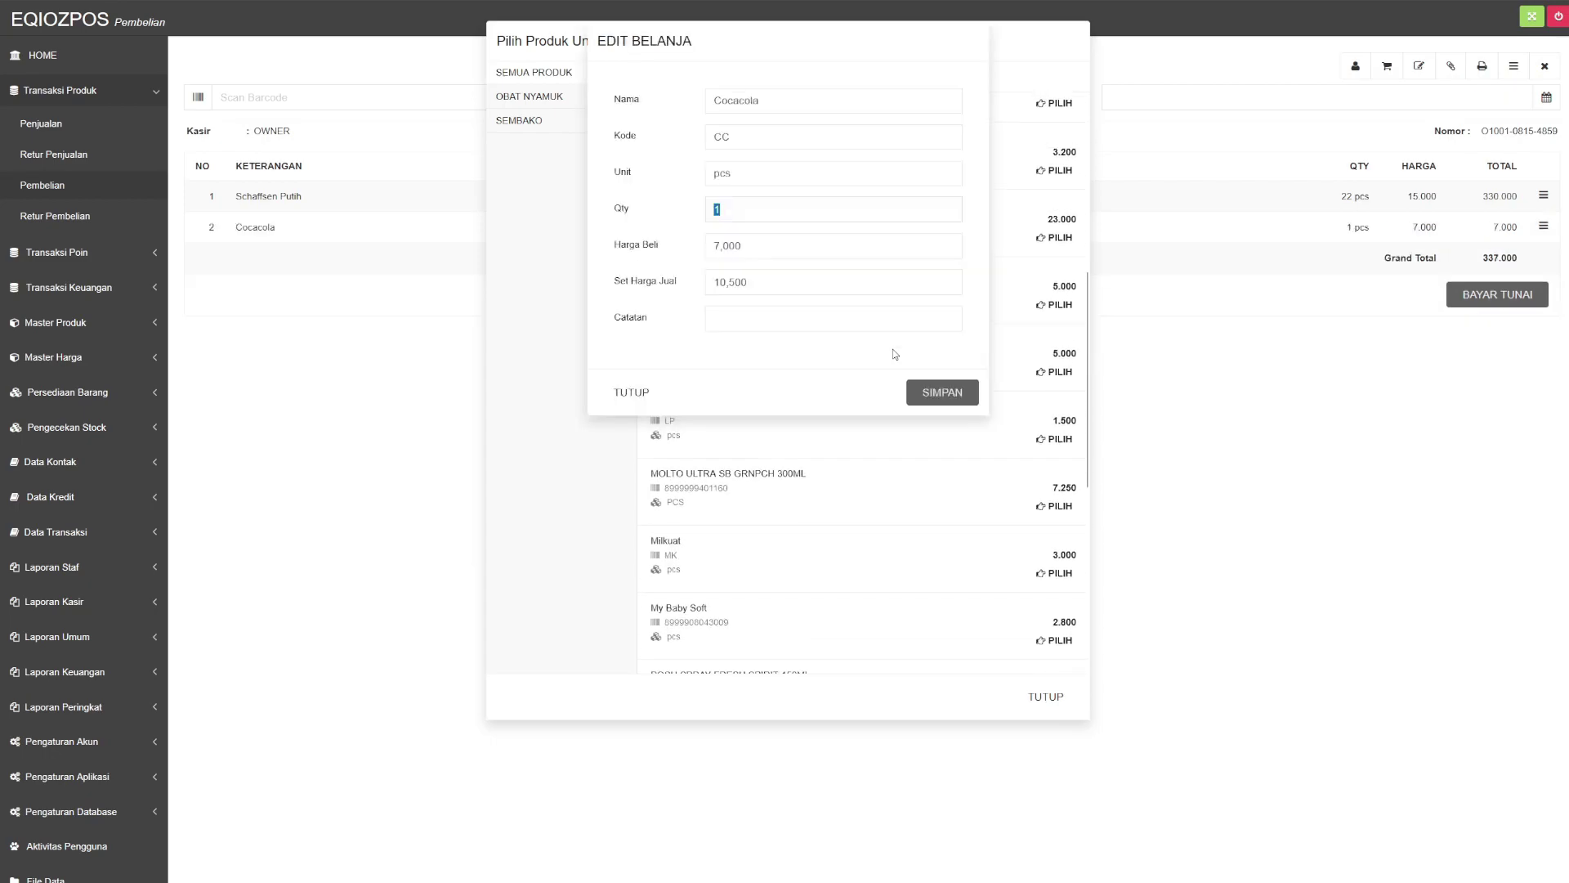
{"action": "left_click", "coordinate": [948, 400]}
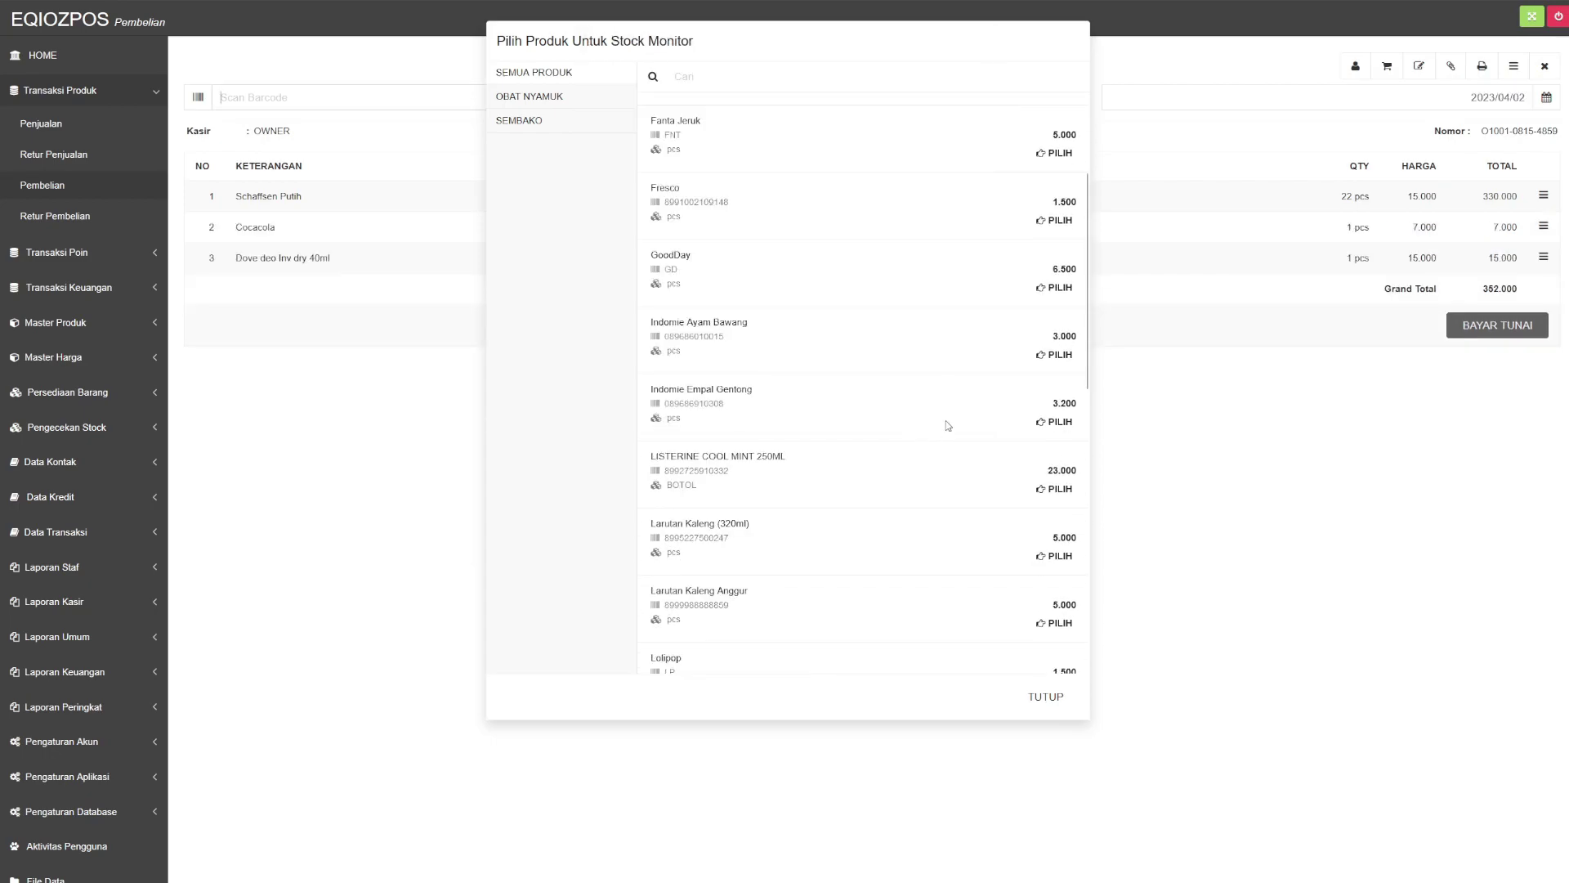
{"action": "left_click", "coordinate": [1033, 702]}
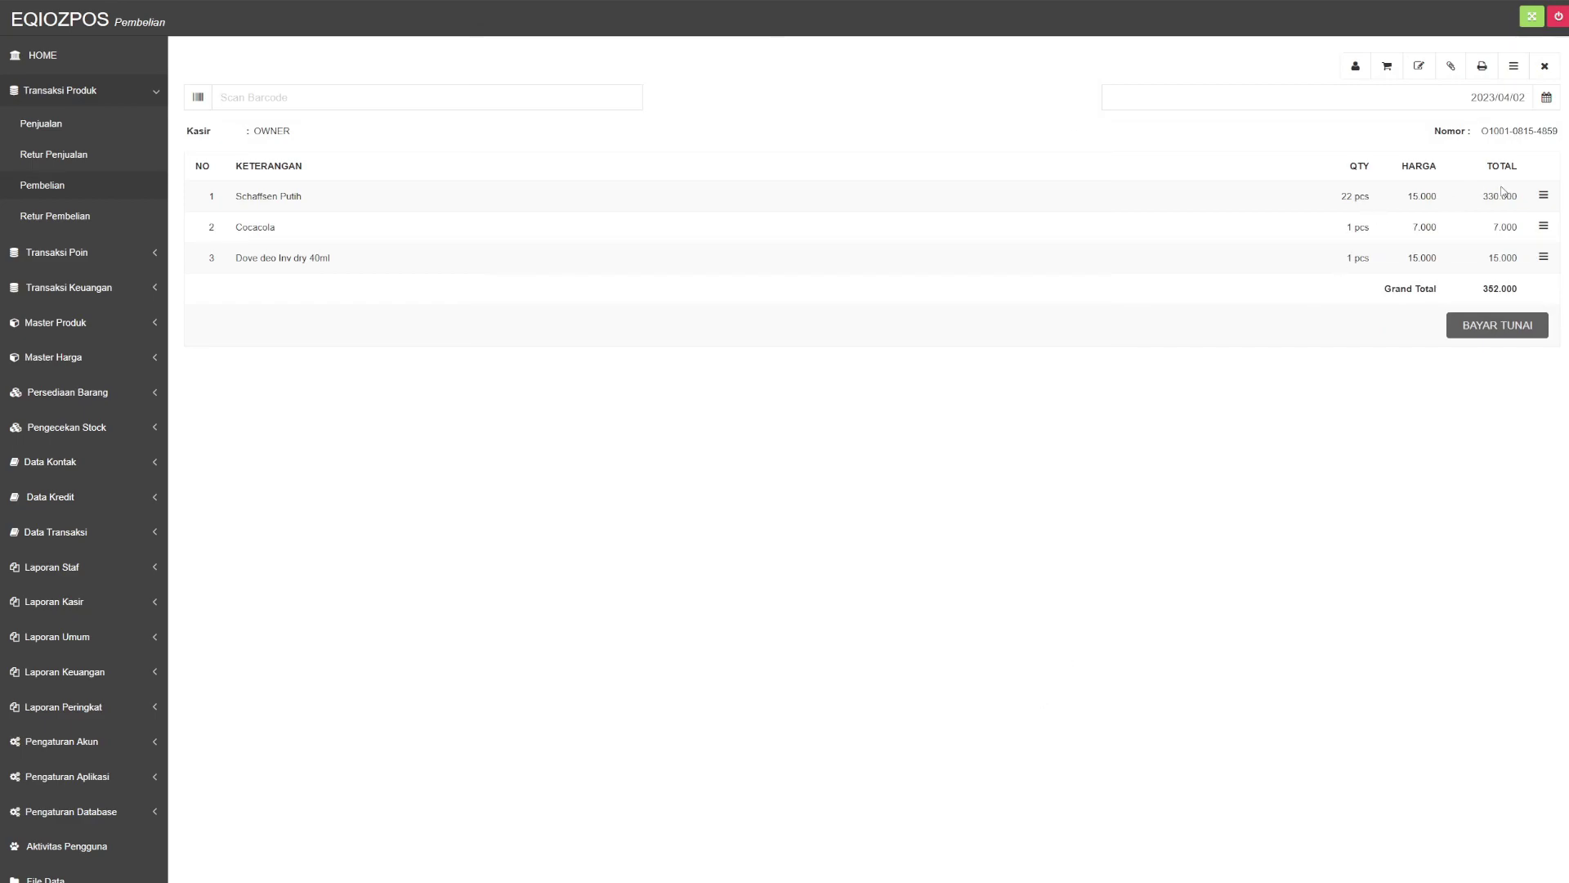
Delete the Schaffsen Putih line from the purchase
{"action": "left_click", "coordinate": [1547, 198]}
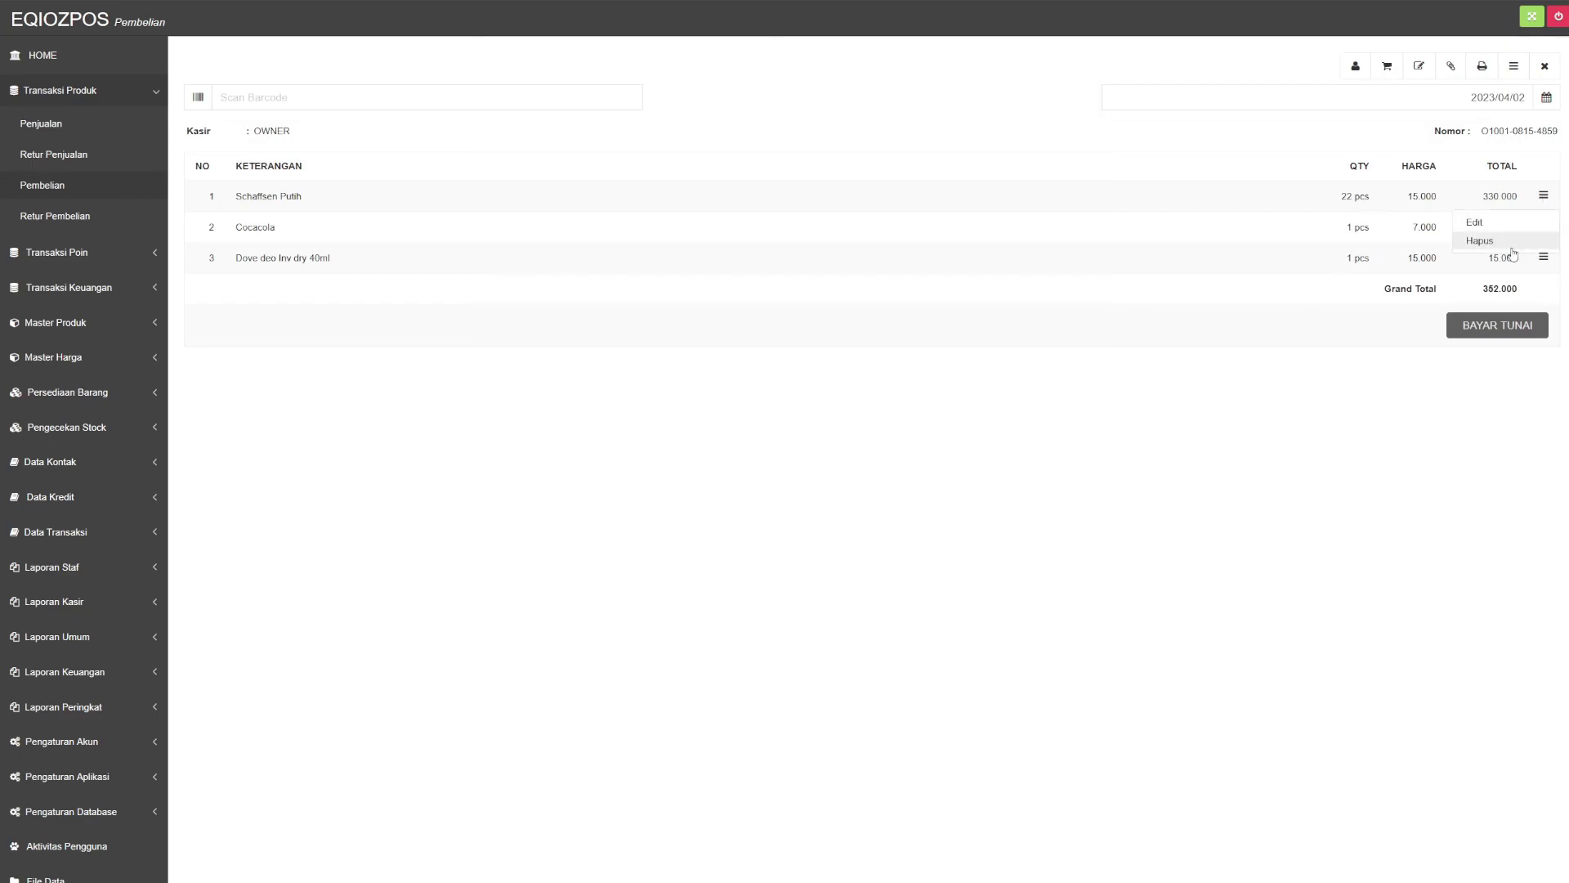
{"action": "left_click", "coordinate": [1508, 246]}
{"action": "left_click", "coordinate": [954, 164]}
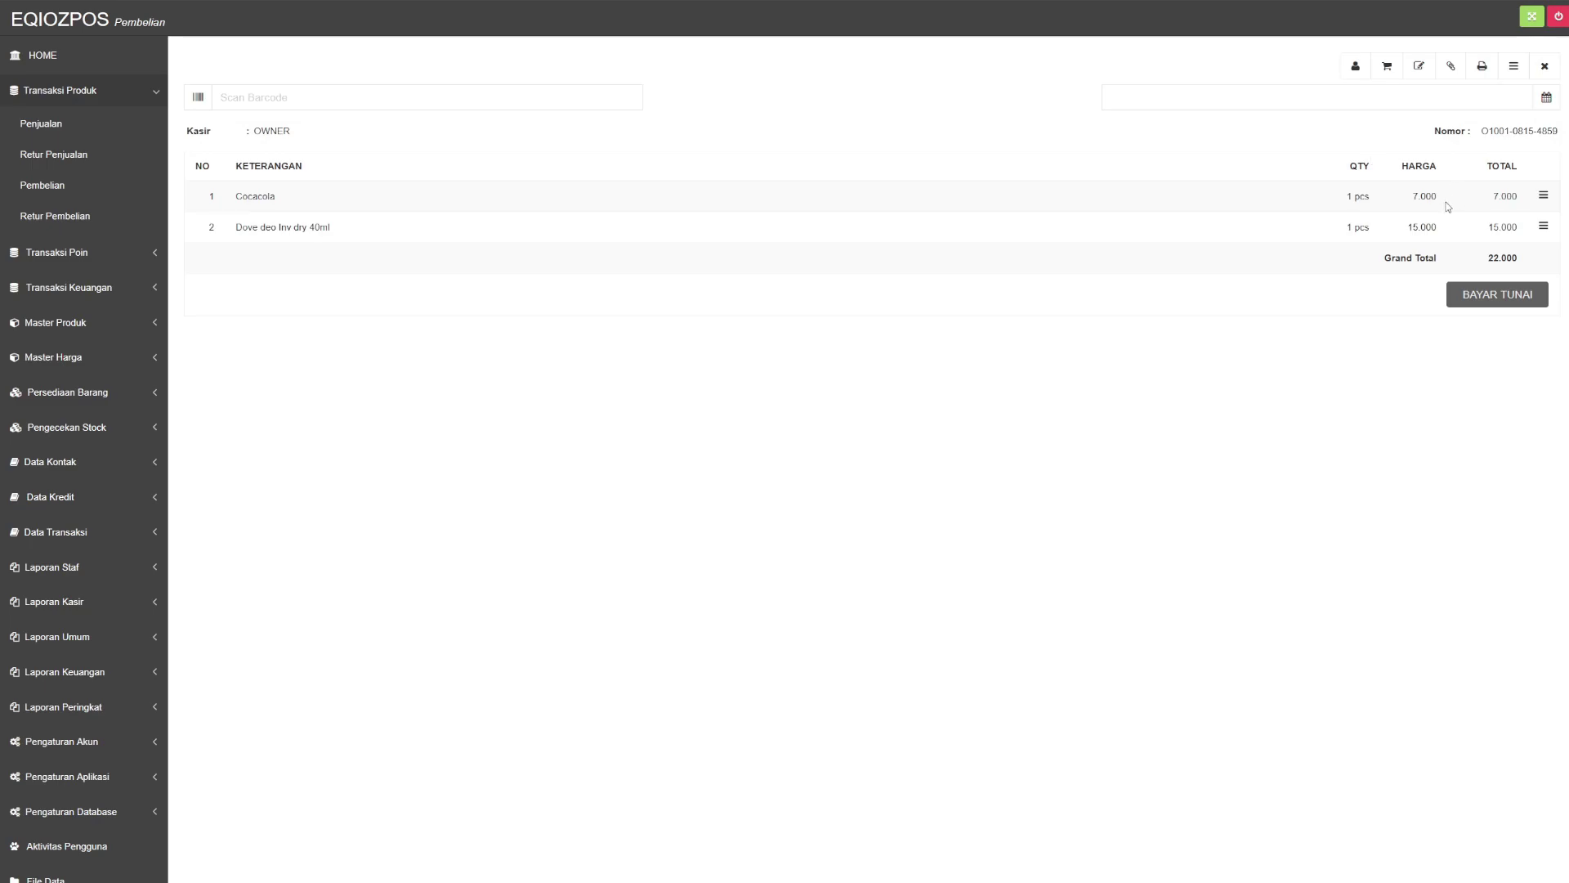
Add one Bay Fresh to the purchase from the full product list and close the picker
{"action": "left_click", "coordinate": [1387, 69]}
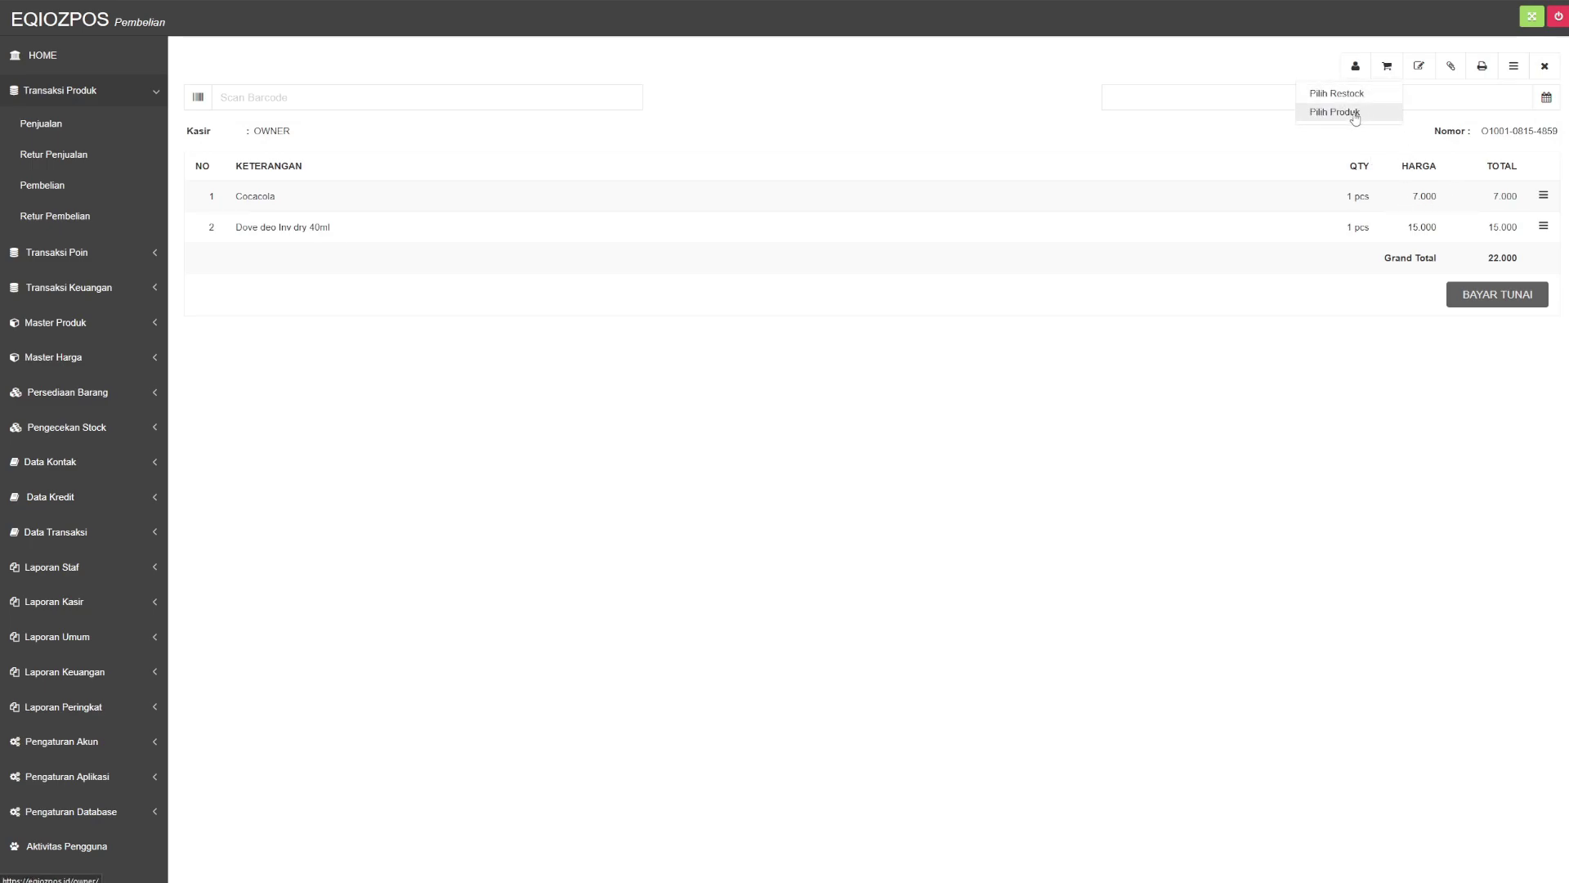
{"action": "left_click", "coordinate": [1351, 113]}
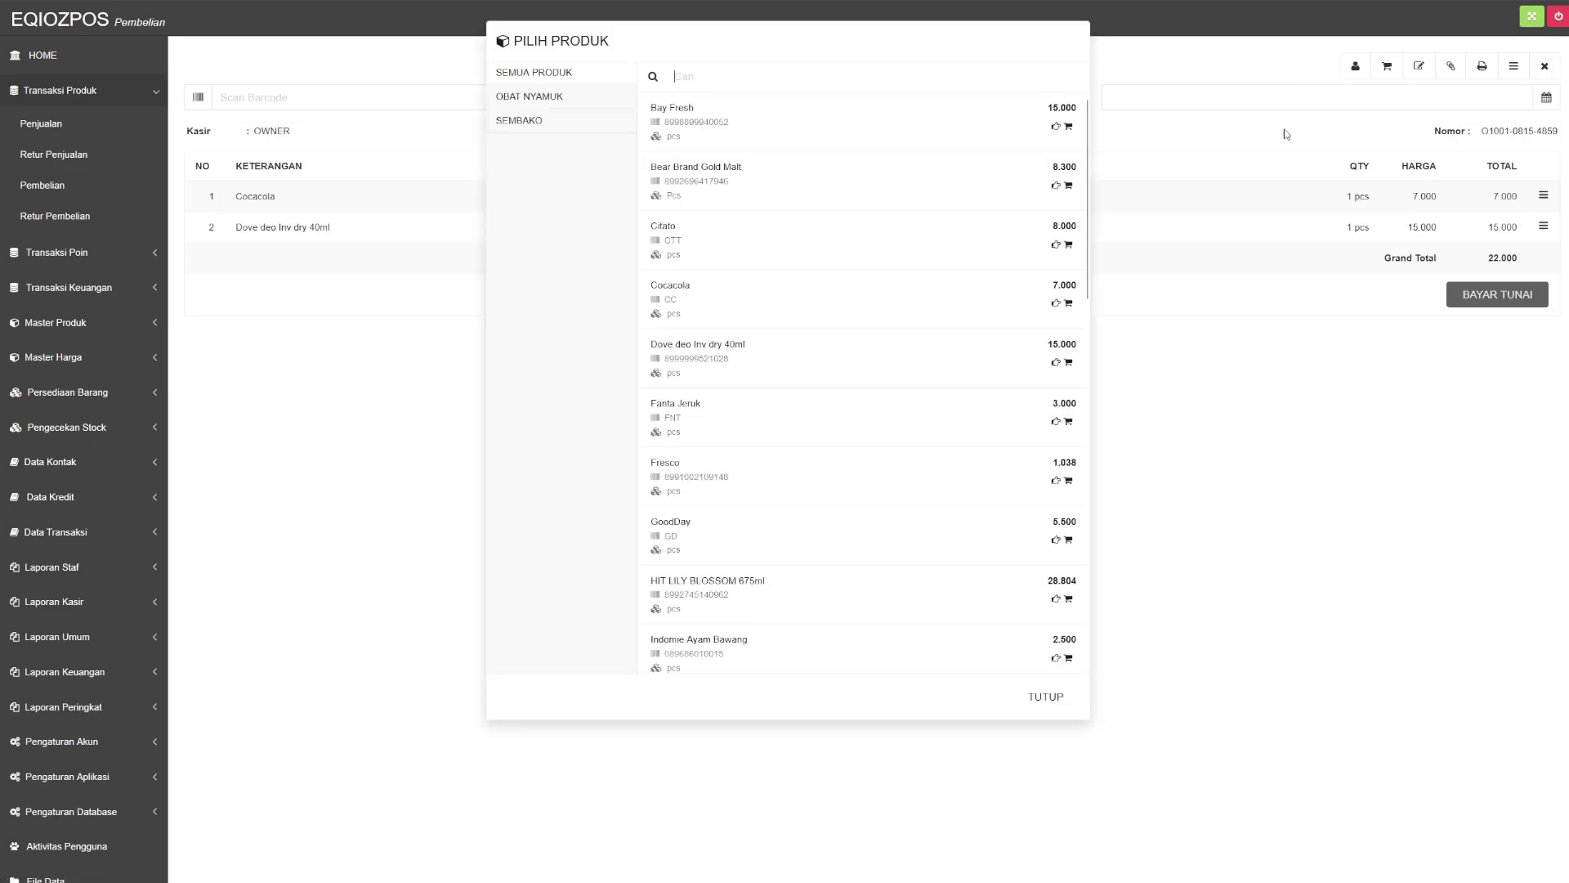
{"action": "left_click", "coordinate": [1068, 128]}
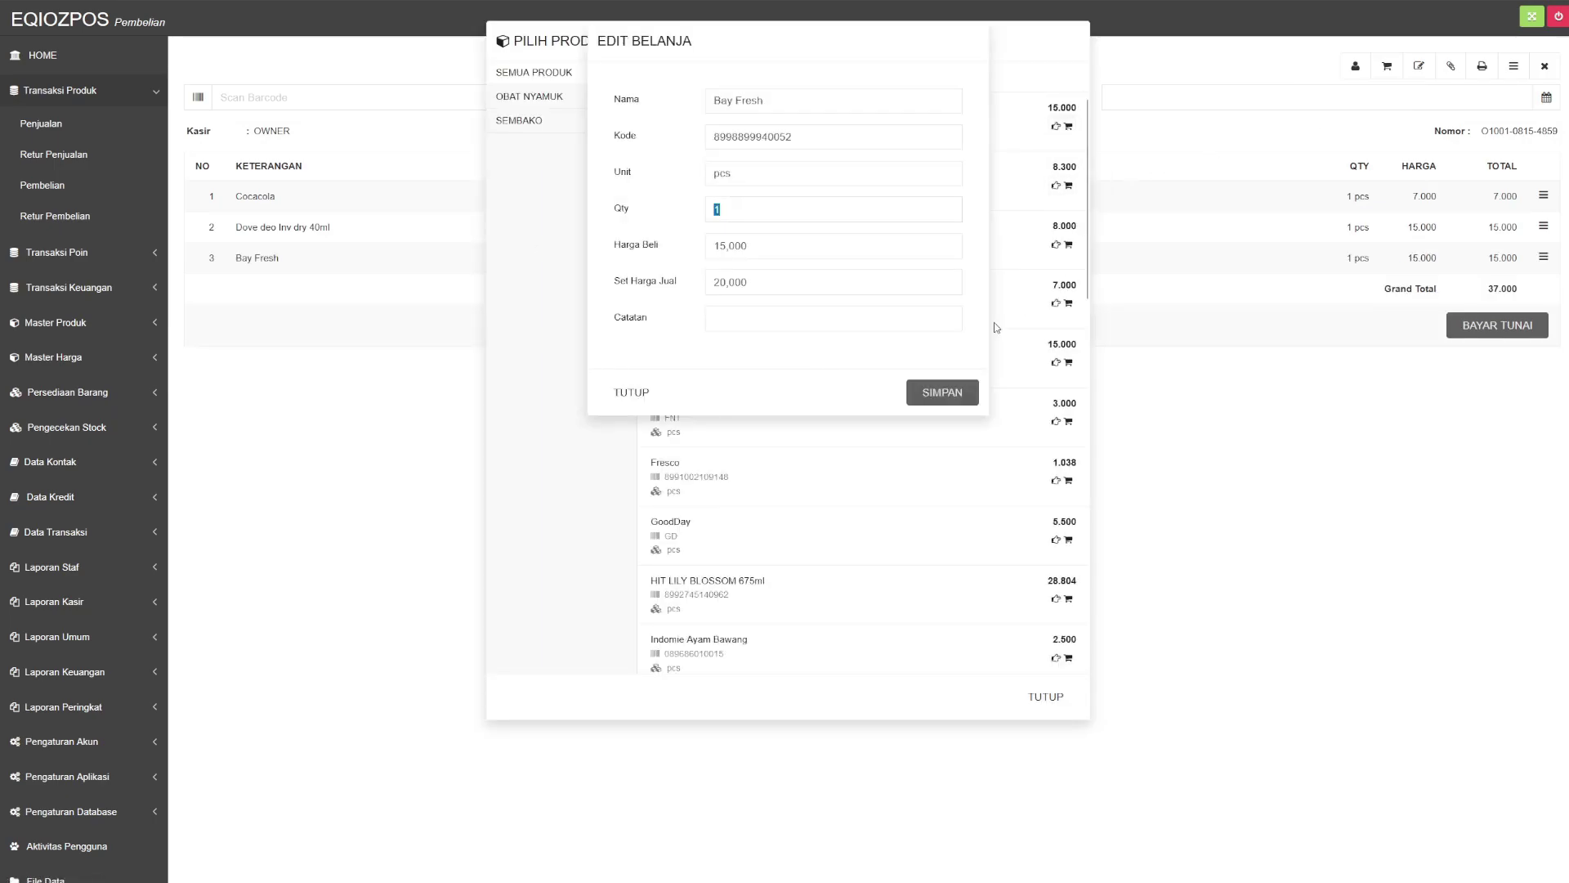
{"action": "left_click", "coordinate": [942, 486]}
{"action": "left_click", "coordinate": [1055, 707]}
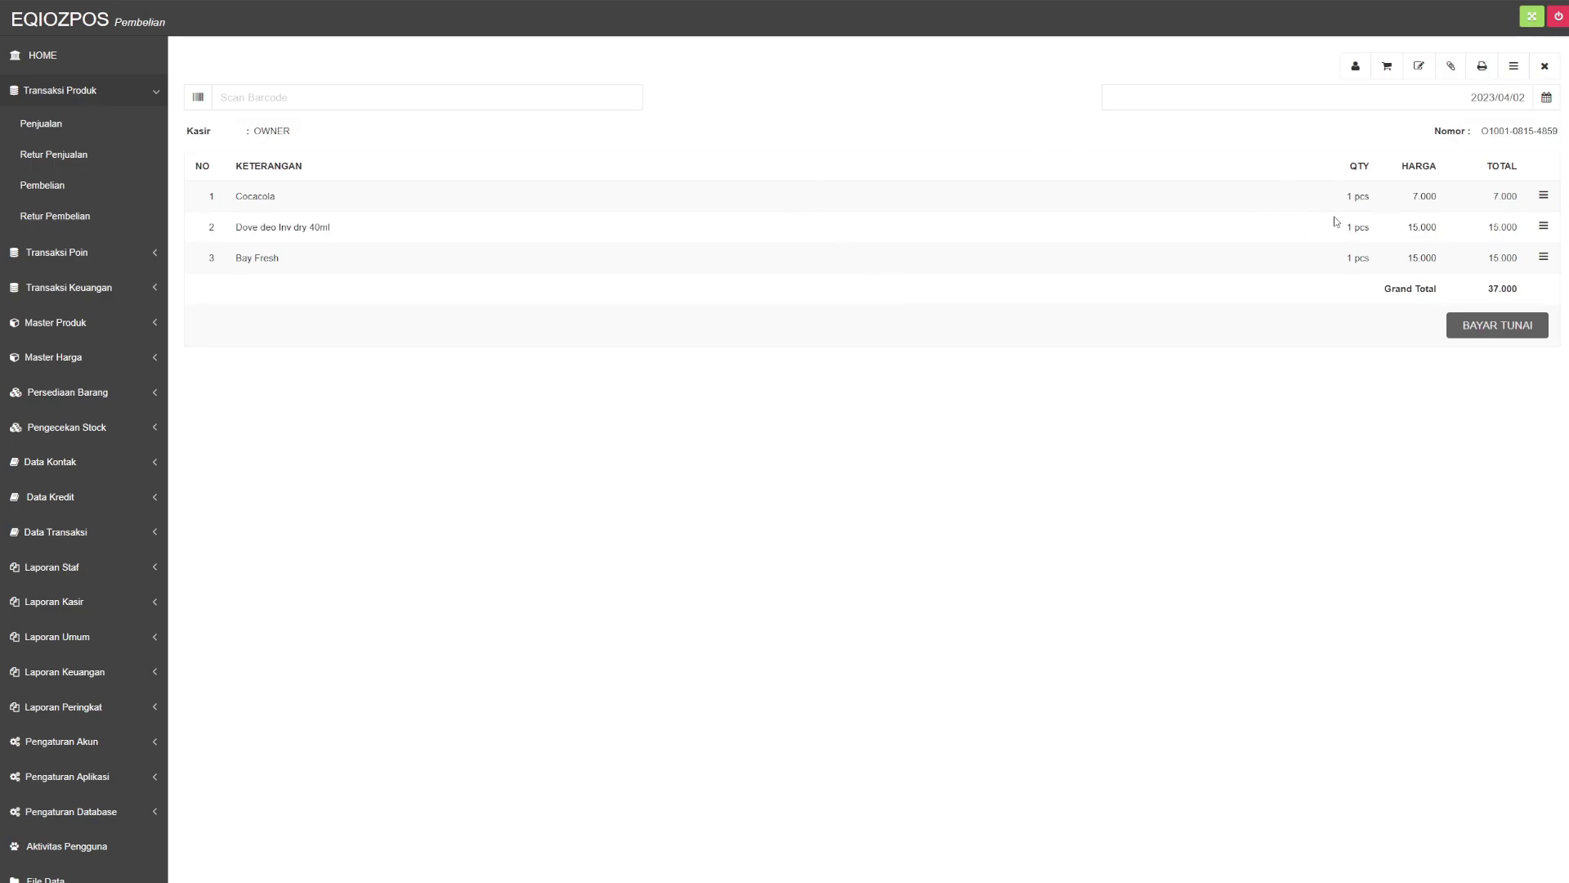
View the Pengeluaran form under Transaksi Keuangan and close it without saving
{"action": "left_click", "coordinate": [76, 291]}
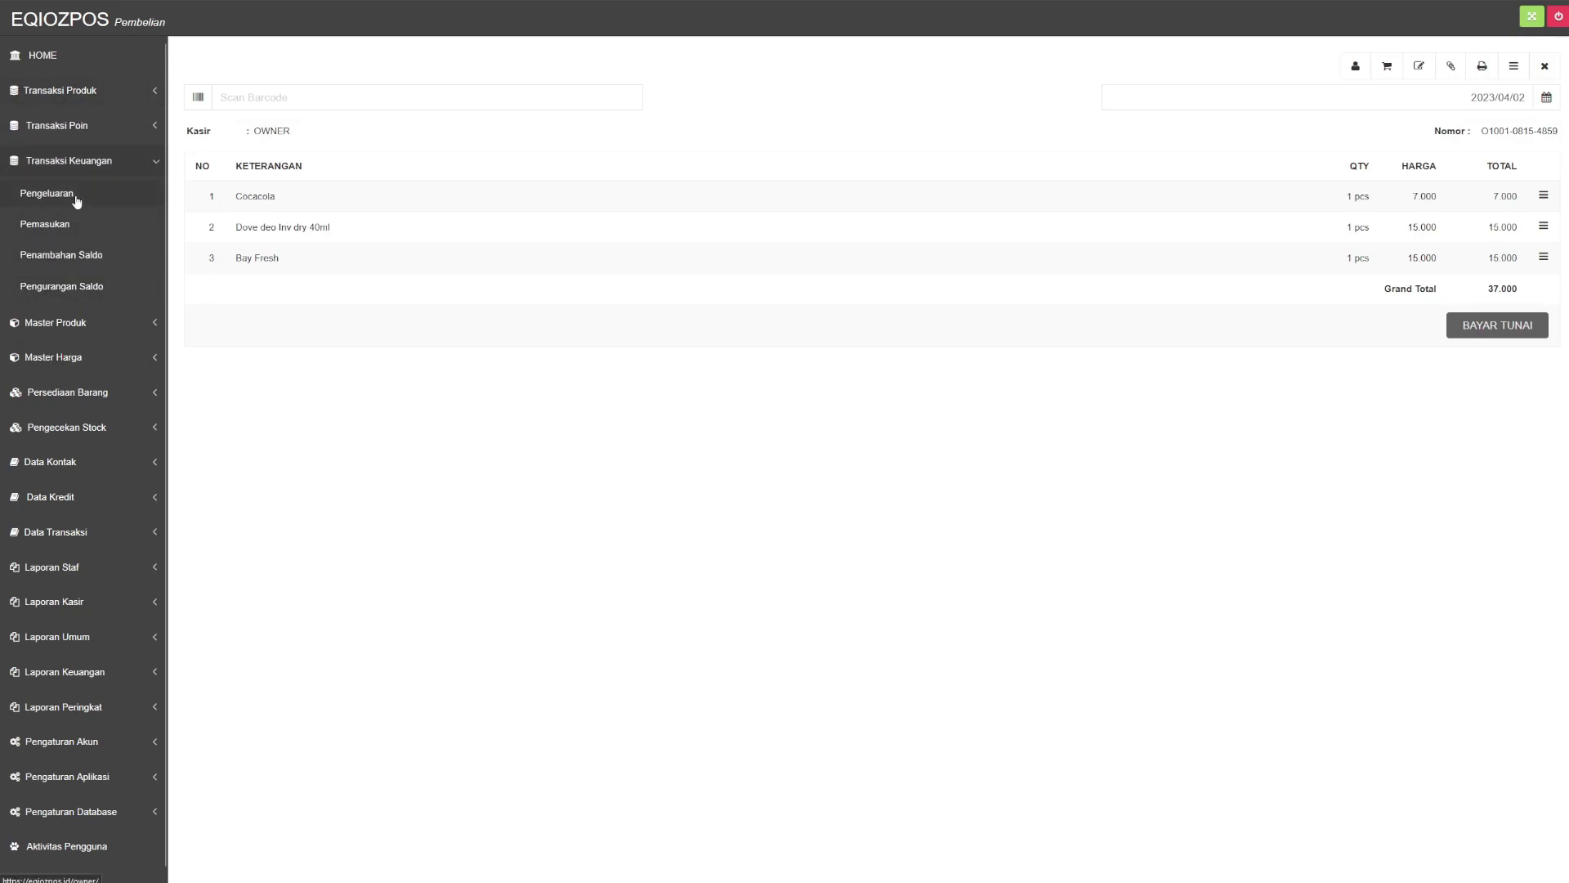
{"action": "left_click", "coordinate": [74, 197]}
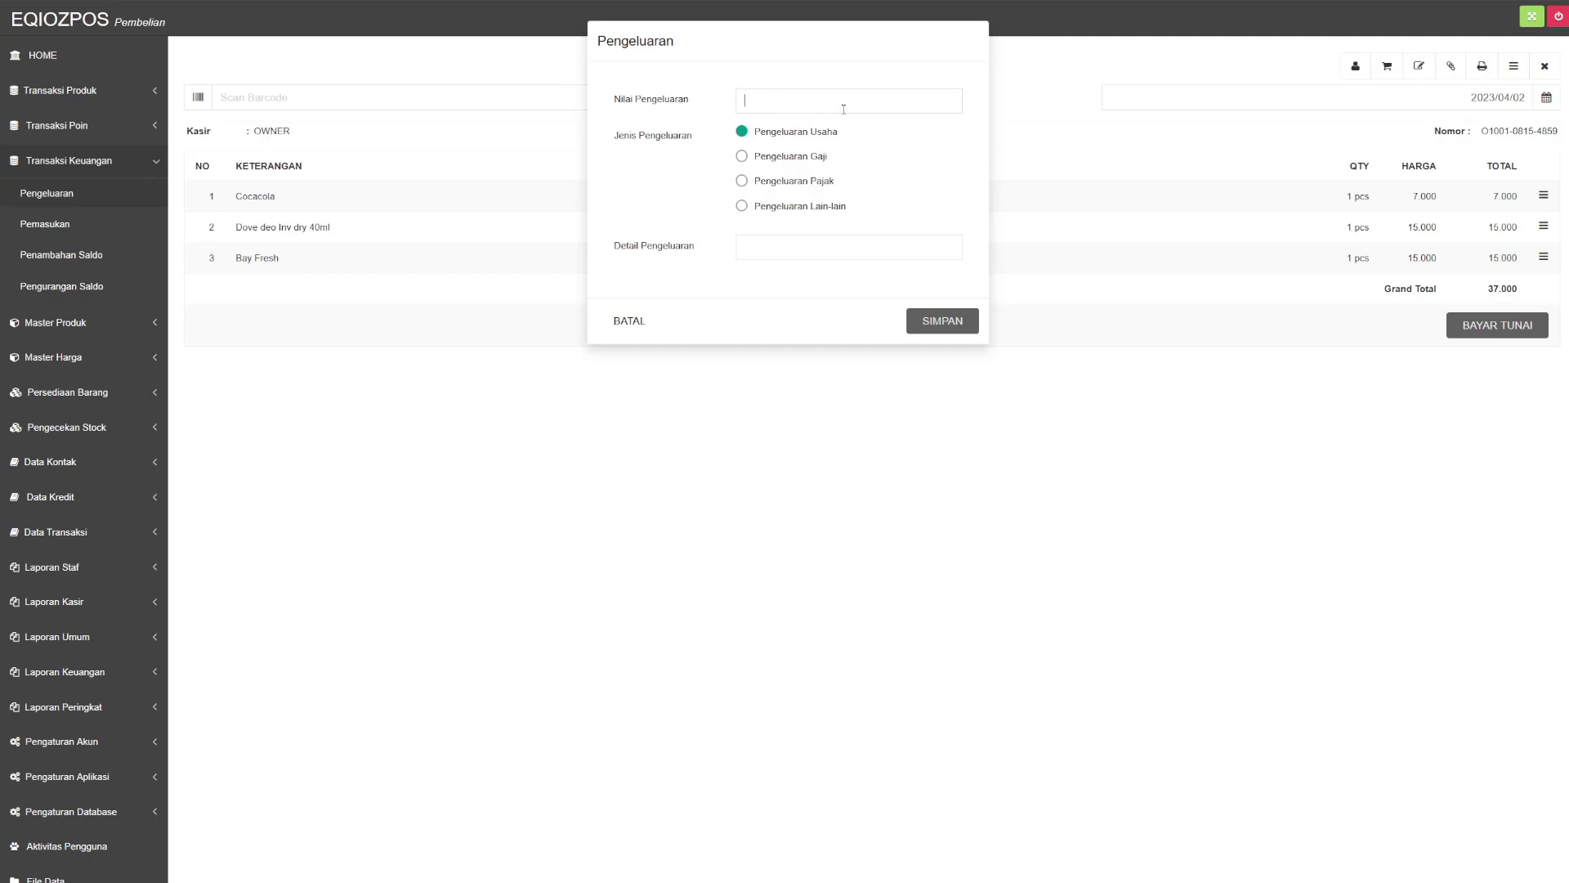
{"action": "left_click", "coordinate": [629, 325]}
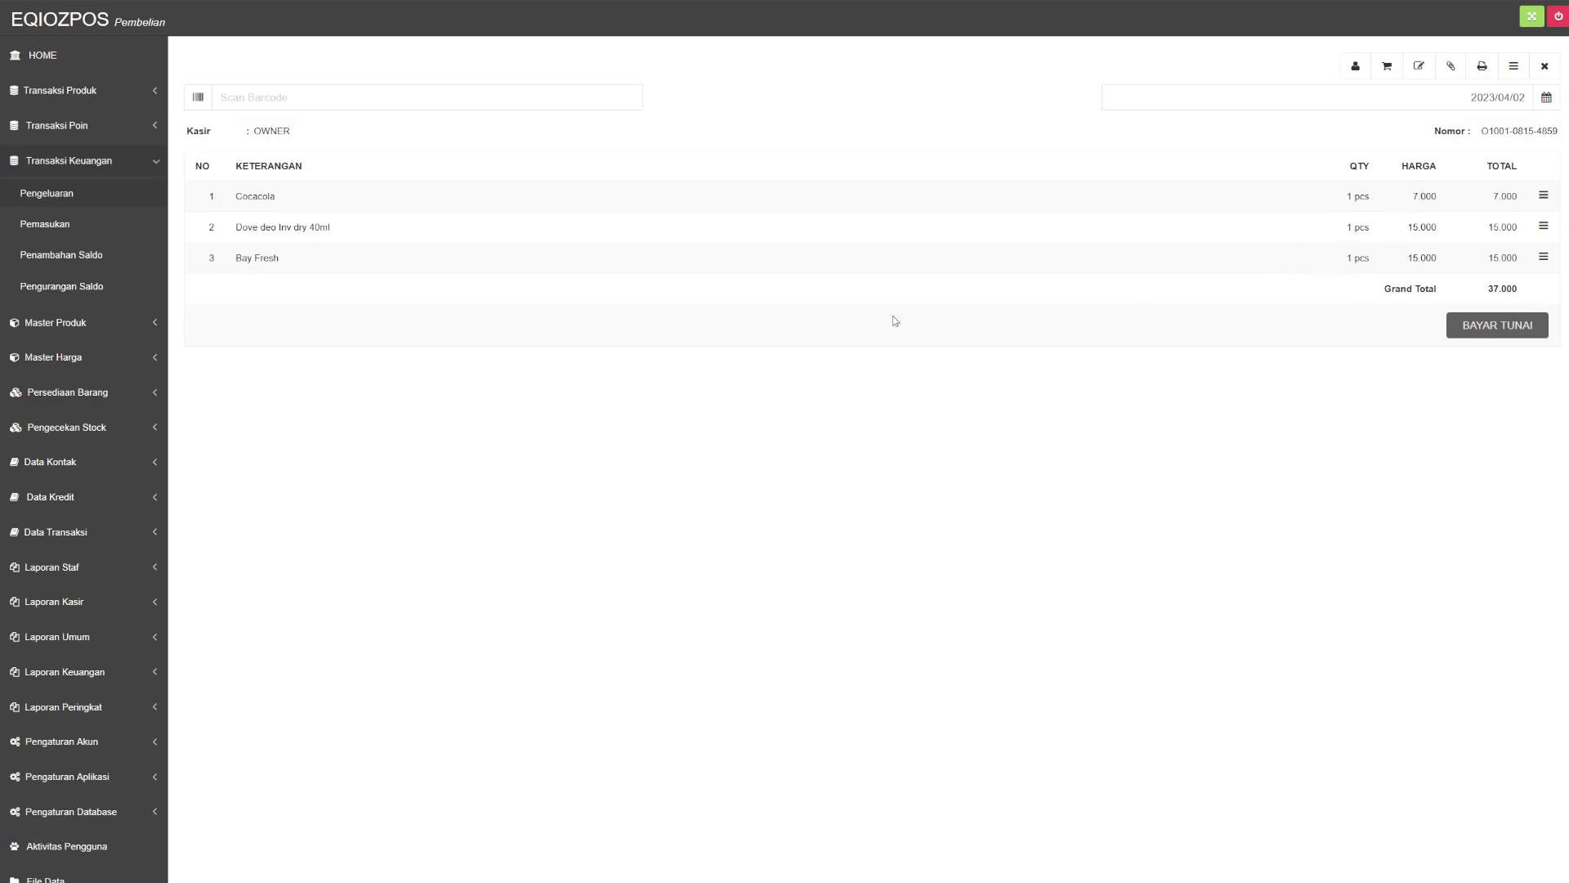
Look through the full product list available for the purchase and close it without adding anything
{"action": "left_click", "coordinate": [1392, 67]}
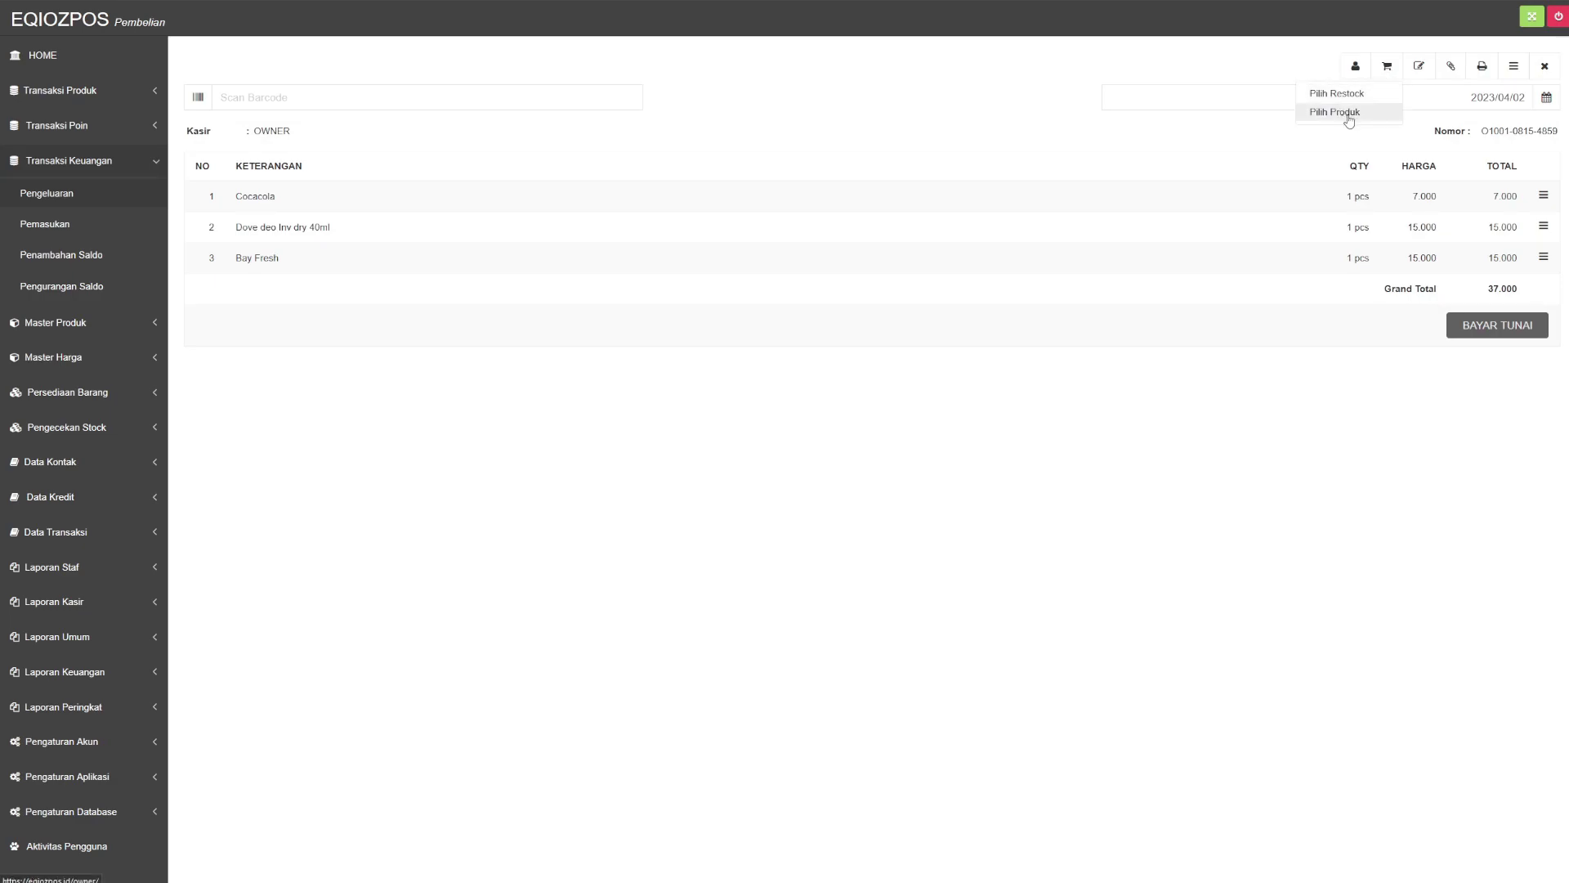
{"action": "left_click", "coordinate": [1337, 114]}
{"action": "scroll", "coordinate": [1038, 432], "scroll_direction": "down", "scroll_amount": 3}
{"action": "left_click", "coordinate": [1046, 700]}
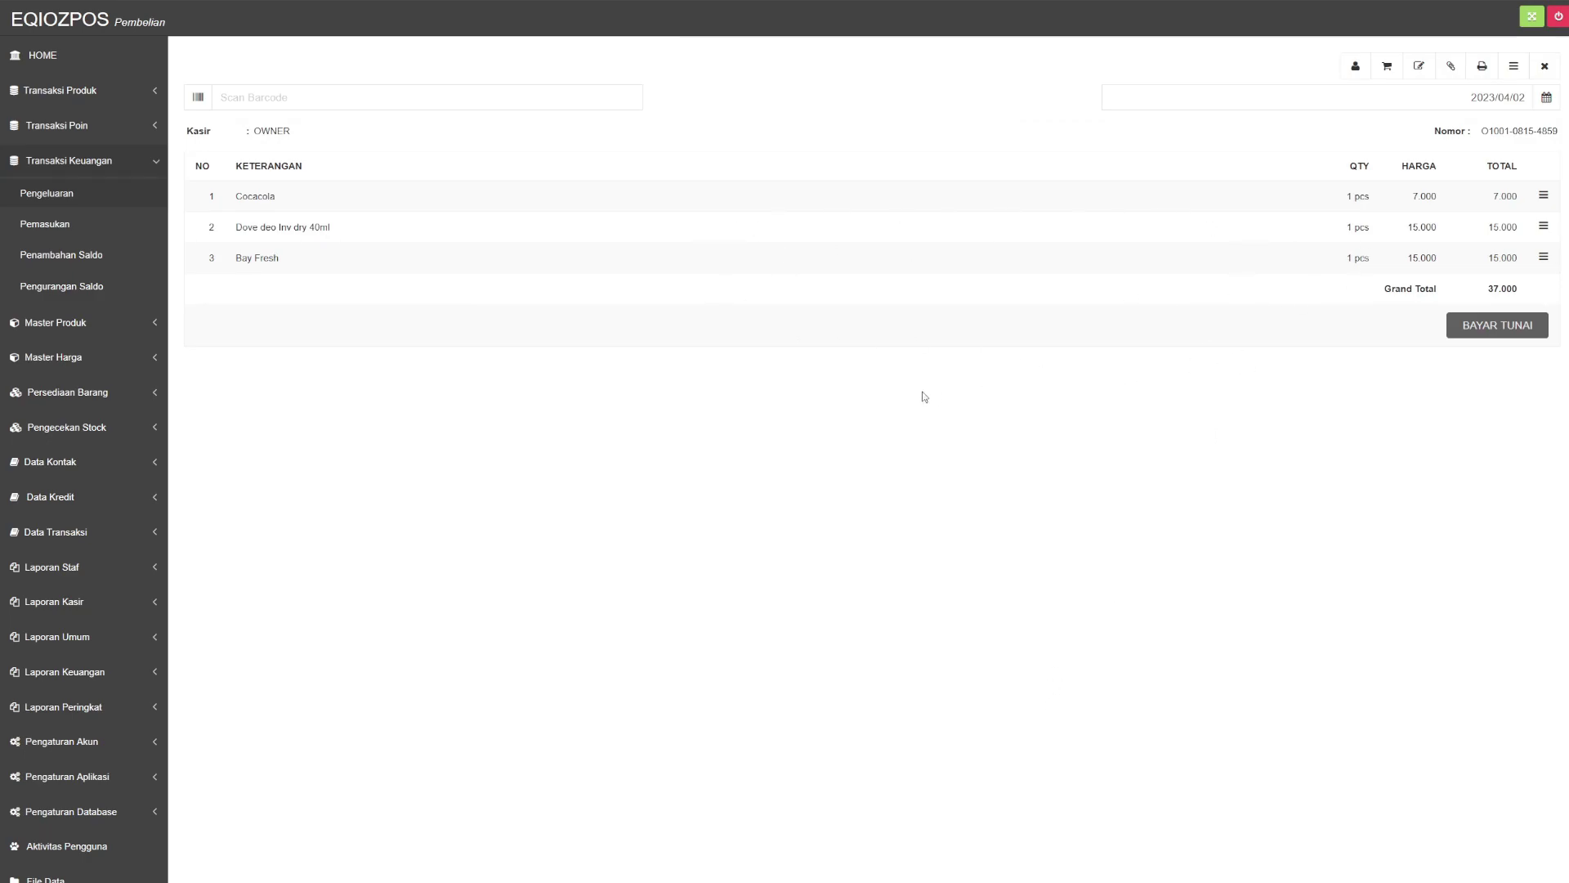
{"action": "scroll", "coordinate": [73, 555], "scroll_direction": "down", "scroll_amount": 2}
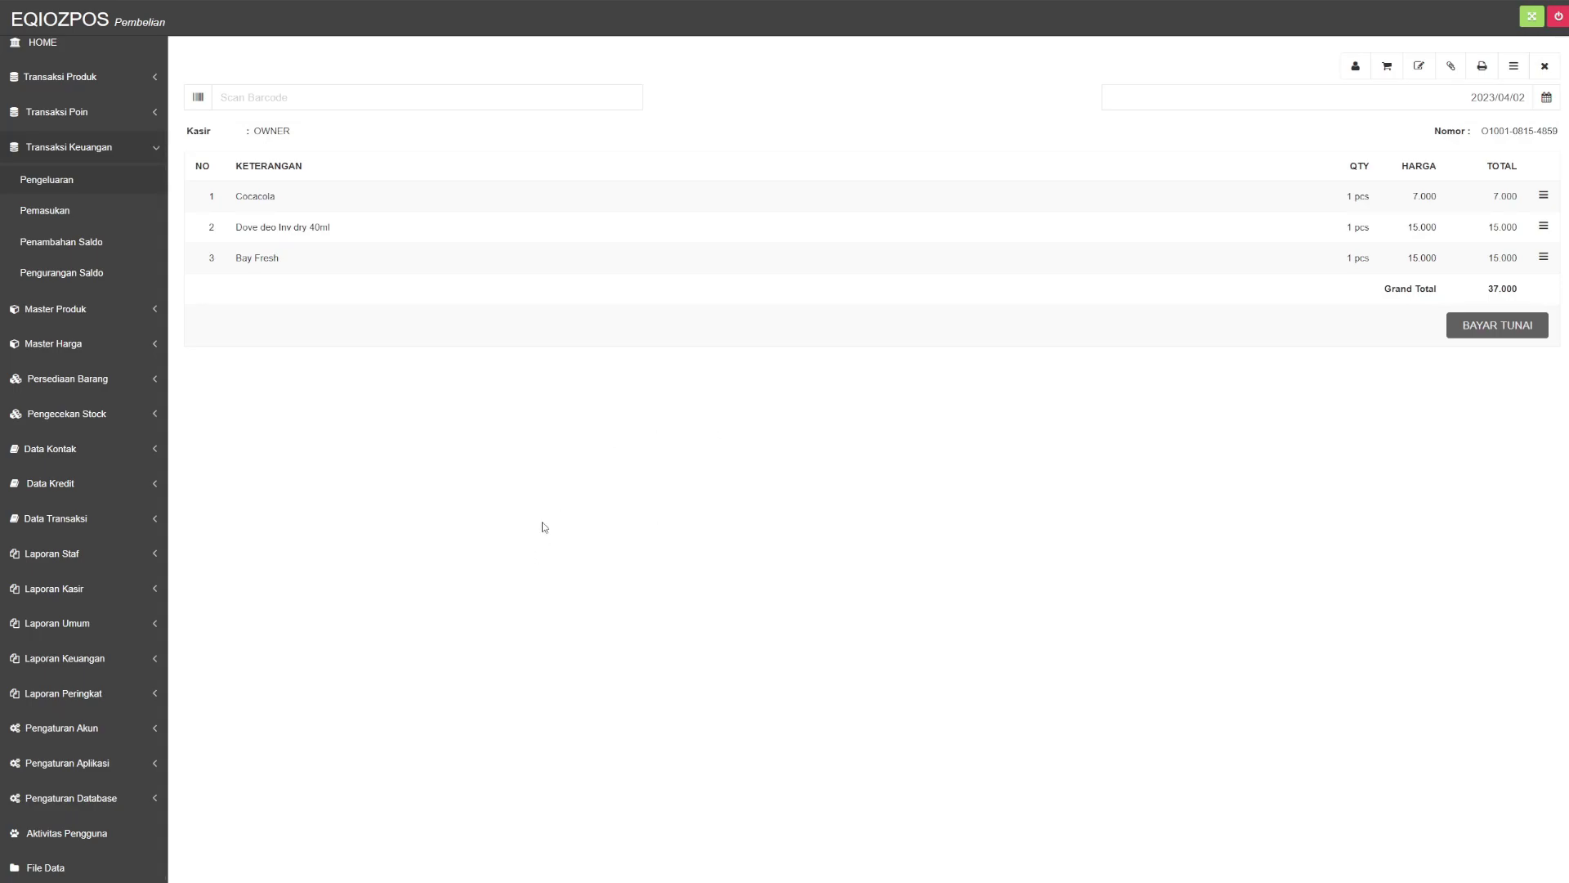
{"action": "left_click", "coordinate": [99, 729]}
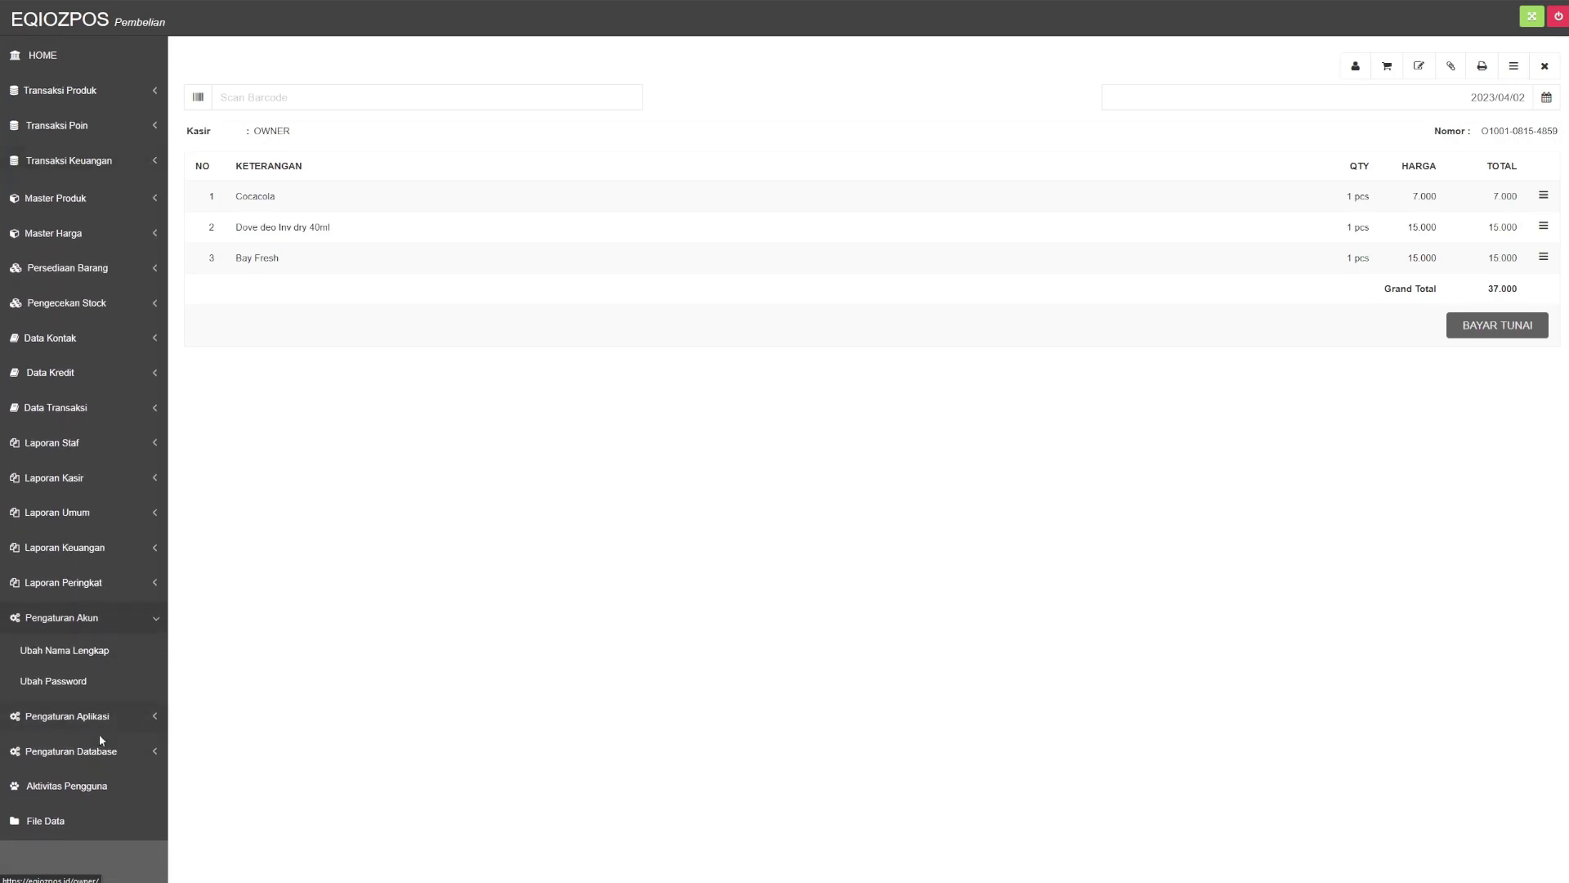
{"action": "left_click", "coordinate": [98, 617]}
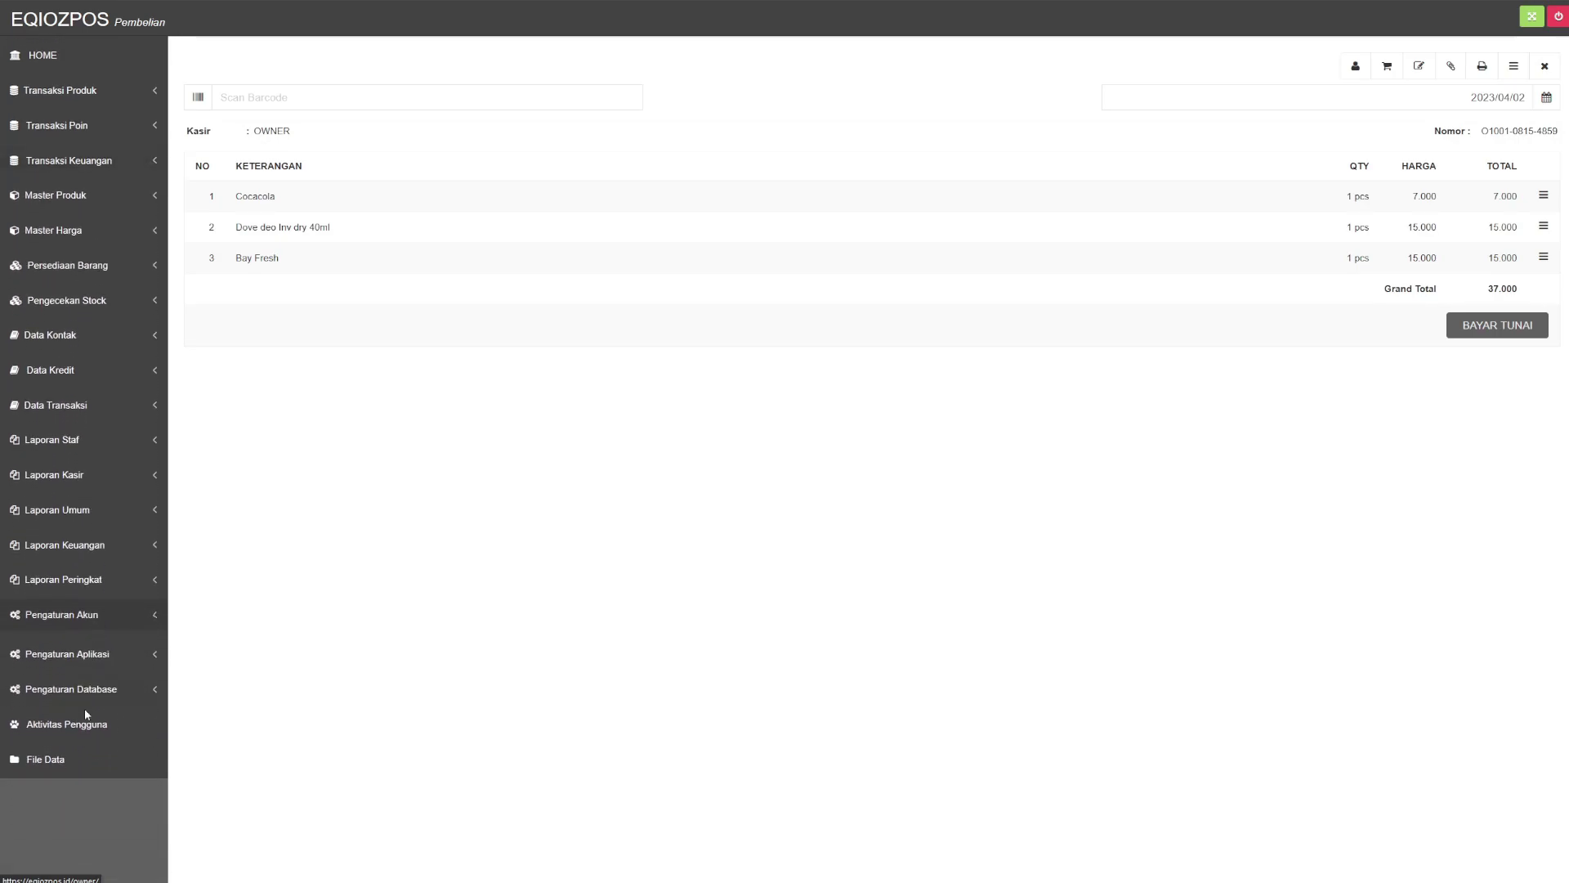
Save the Pengaturan Sistem settings under Pengaturan Aplikasi with Aktifkan Sistem Stok FIFO switched on
{"action": "left_click", "coordinate": [97, 652]}
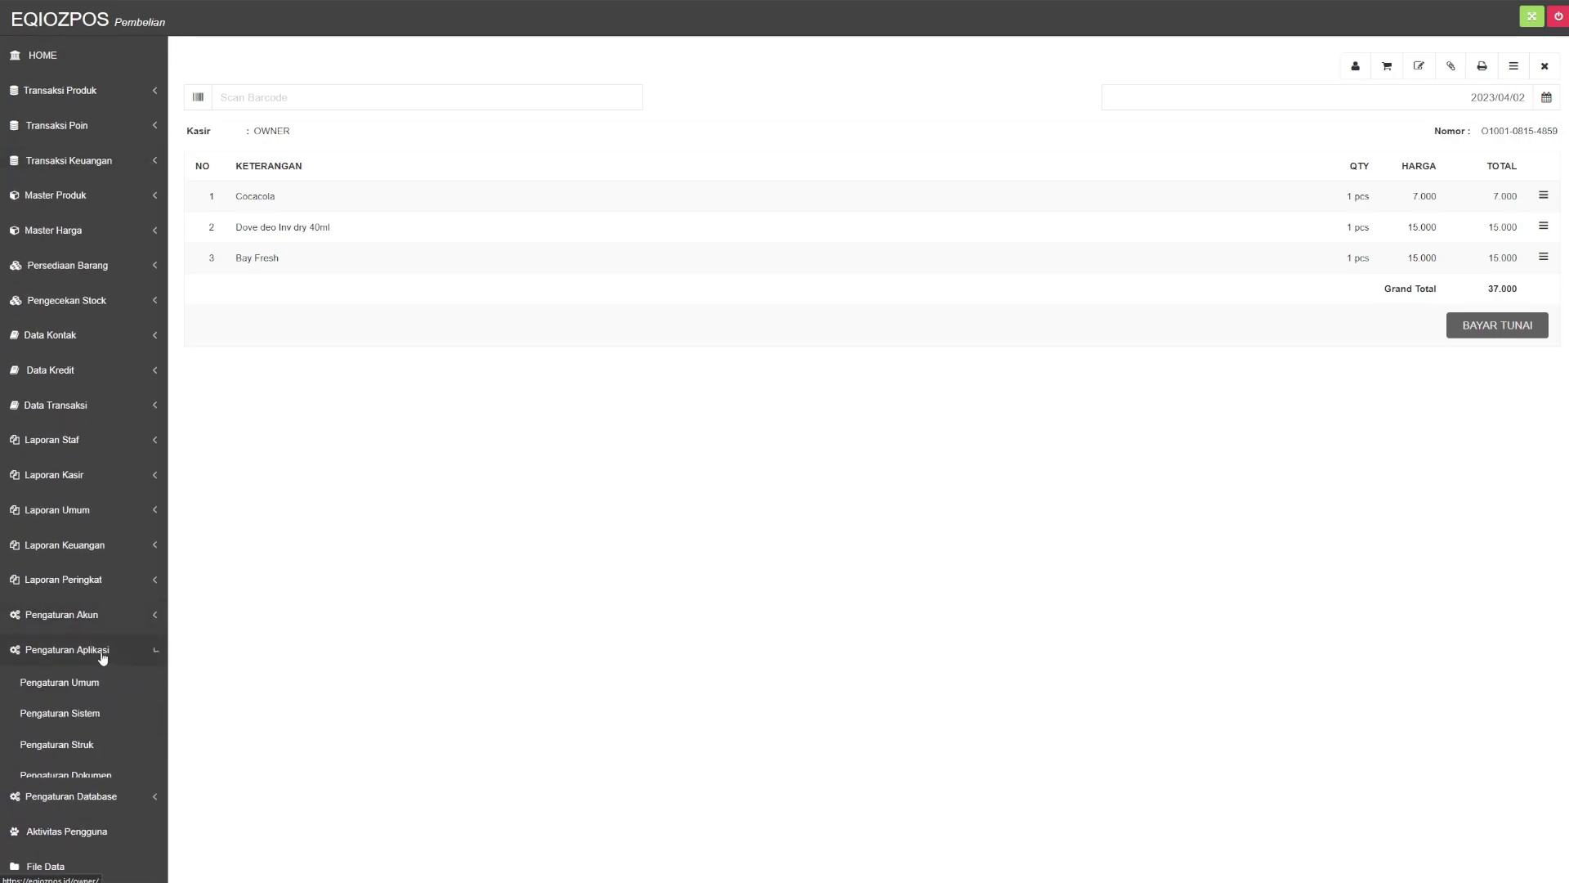
{"action": "left_click", "coordinate": [79, 724]}
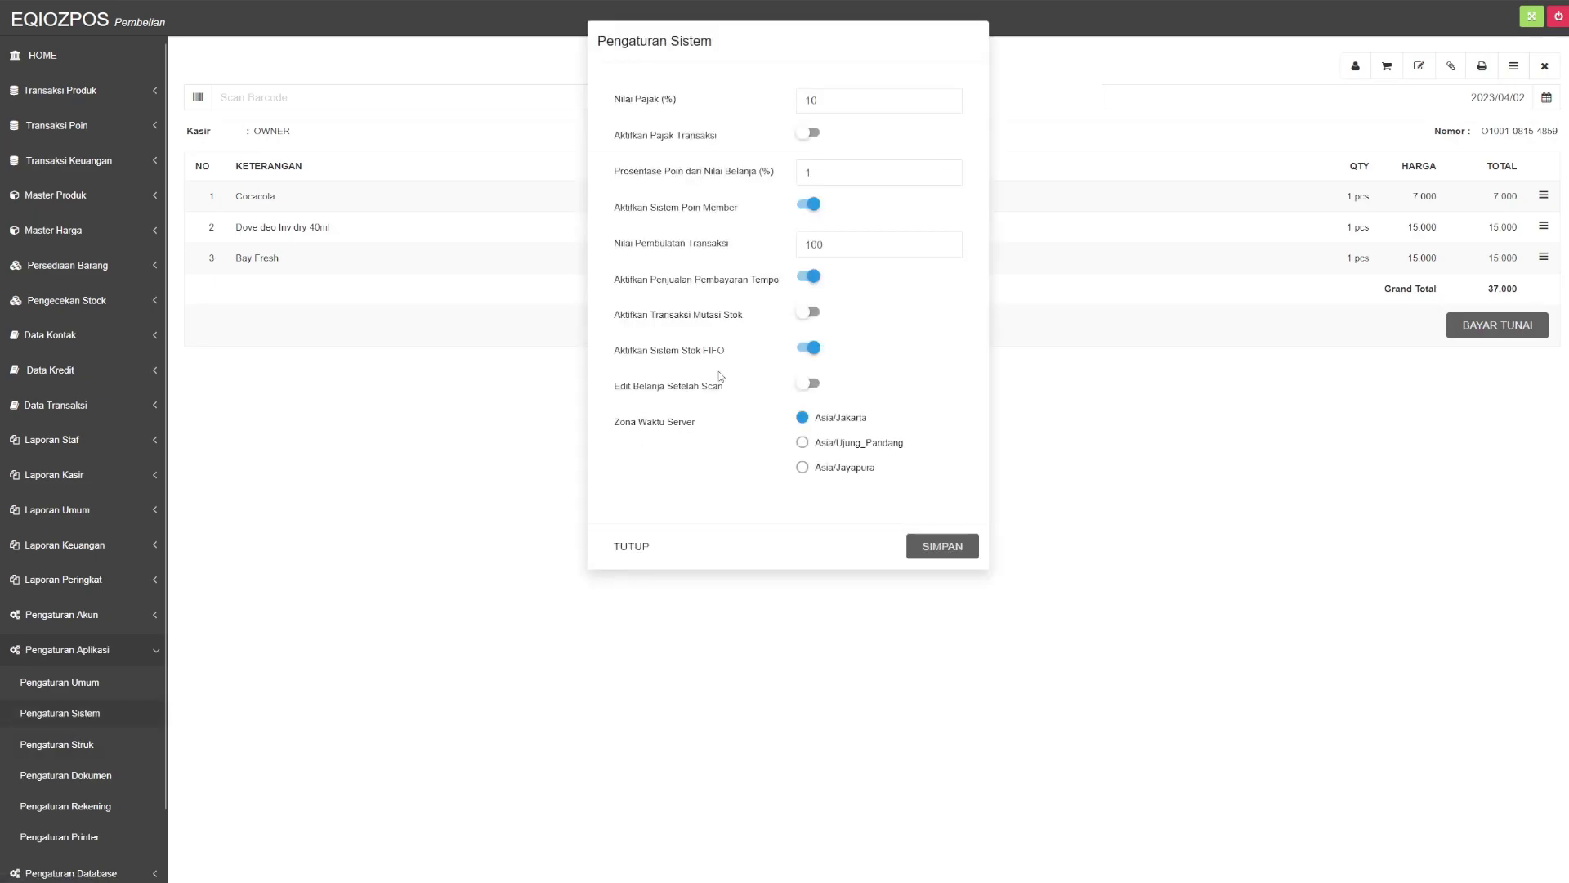
{"action": "left_click", "coordinate": [811, 350]}
{"action": "left_click", "coordinate": [814, 351]}
{"action": "left_click", "coordinate": [817, 352]}
{"action": "left_click", "coordinate": [816, 351]}
{"action": "left_click", "coordinate": [799, 353]}
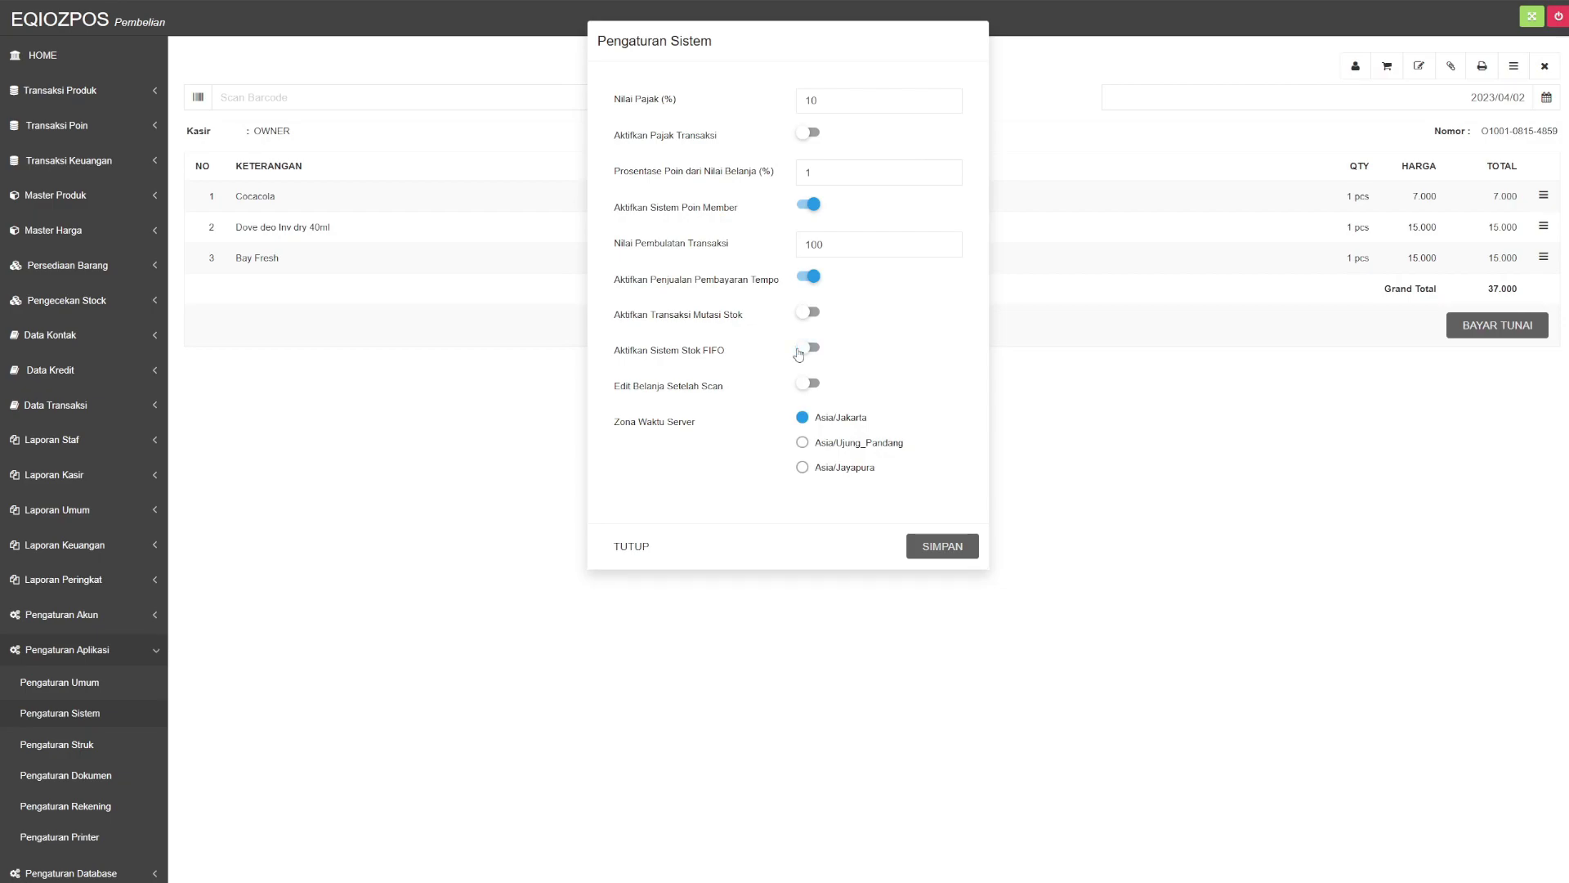
{"action": "left_click", "coordinate": [811, 351]}
{"action": "left_click", "coordinate": [929, 545]}
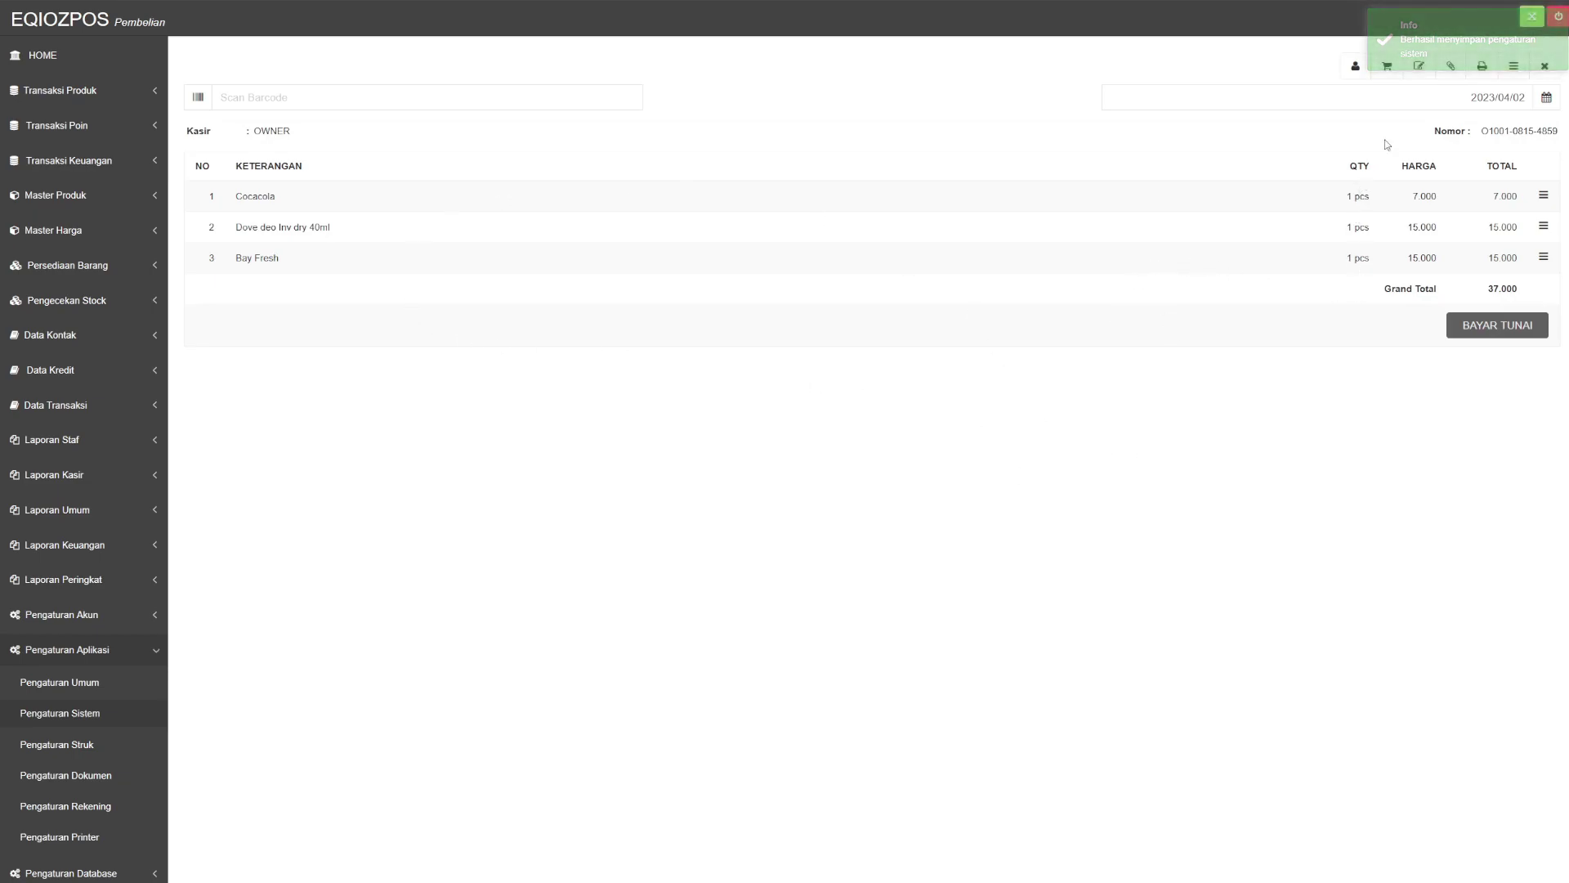
Set the Cocacola purchase line's Harga Beli to 7,500, replace its Set Harga Jual, and save the line
{"action": "left_click", "coordinate": [245, 200]}
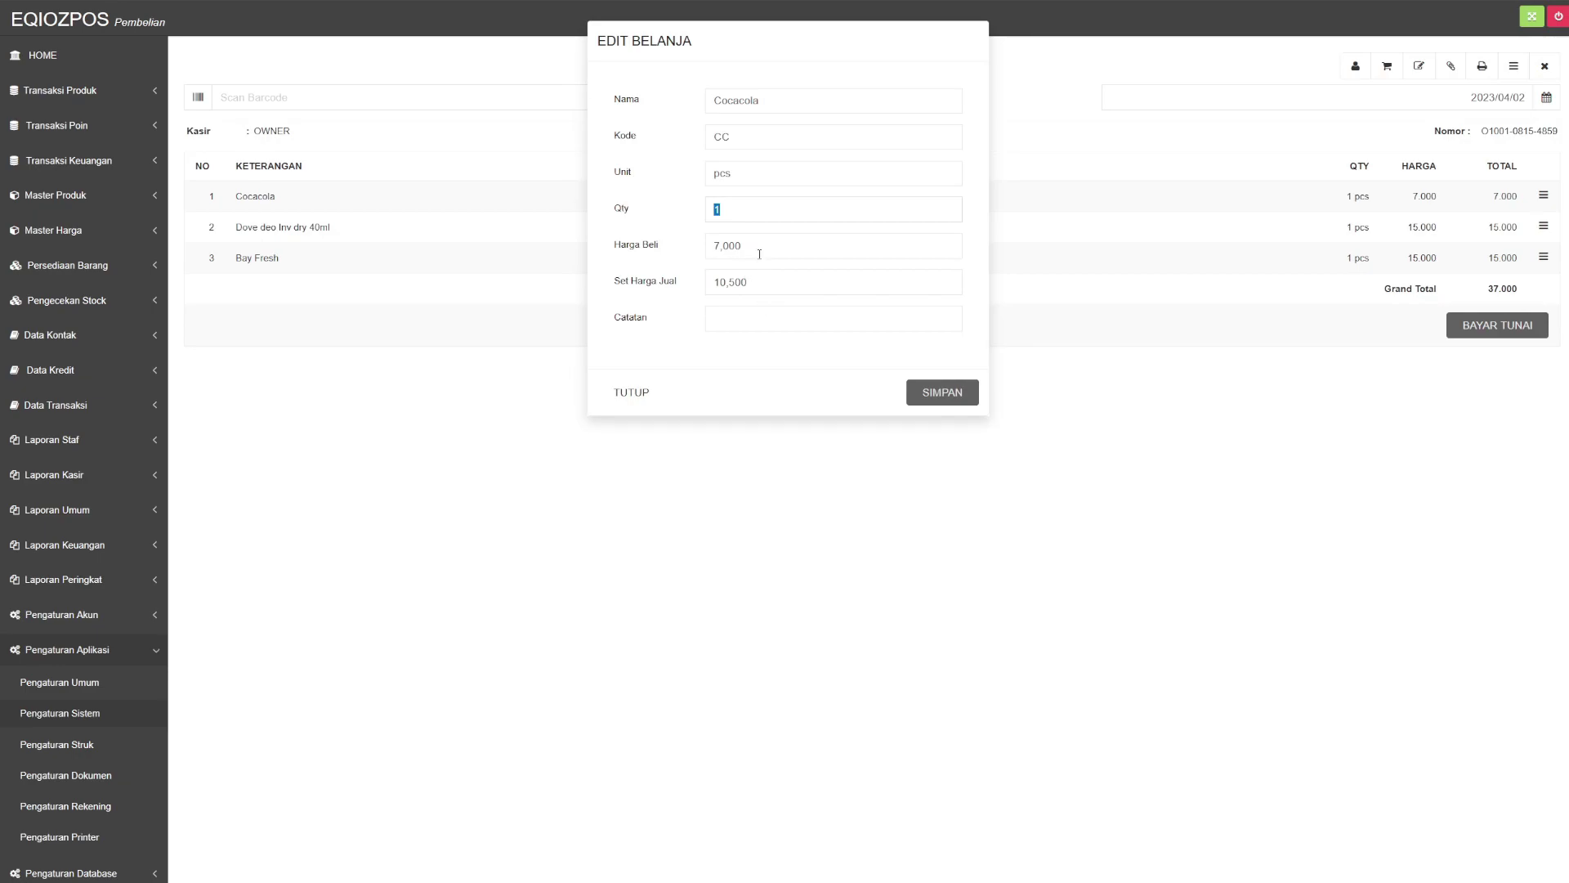
{"action": "mouse_move", "coordinate": [745, 245]}
{"action": "left_mouse_down"}
{"action": "mouse_move", "coordinate": [695, 246]}
{"action": "mouse_move", "coordinate": [721, 246]}
{"action": "left_mouse_up"}
{"action": "type", "text": "7,500"}
{"action": "left_click_drag", "start_coordinate": [783, 284], "coordinate": [604, 277]}
{"action": "type", "text": "10000"}
{"action": "key", "text": "BackSpace"}
{"action": "key", "text": "BackSpace"}
{"action": "type", "text": "0"}
{"action": "left_click", "coordinate": [948, 398]}
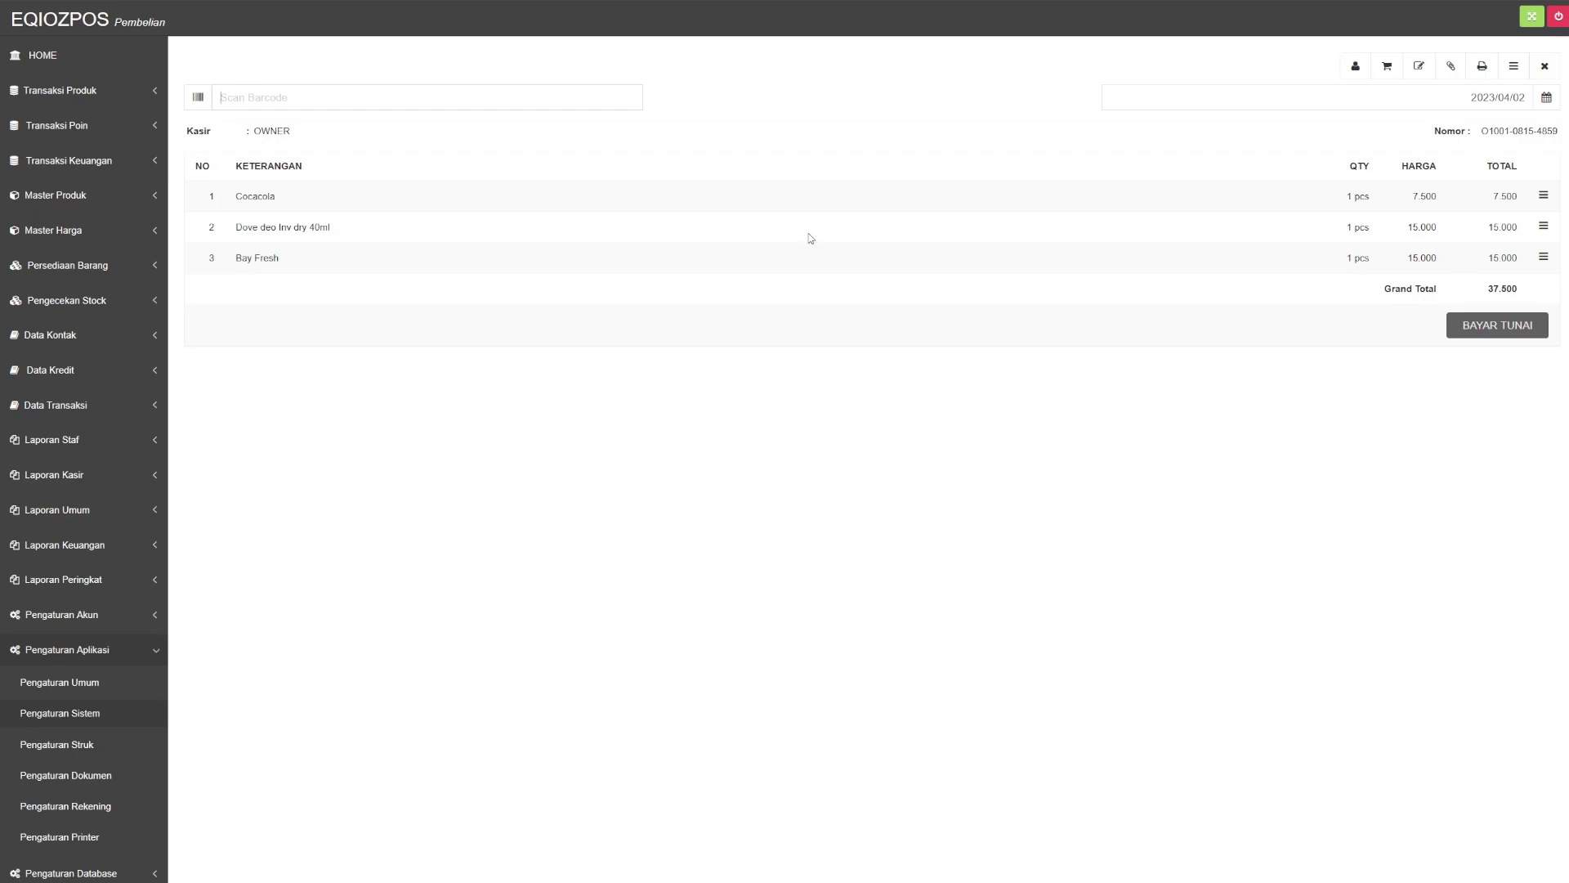
Pay the purchase in cash for 37.500 and save the transaction
{"action": "left_click", "coordinate": [1502, 326]}
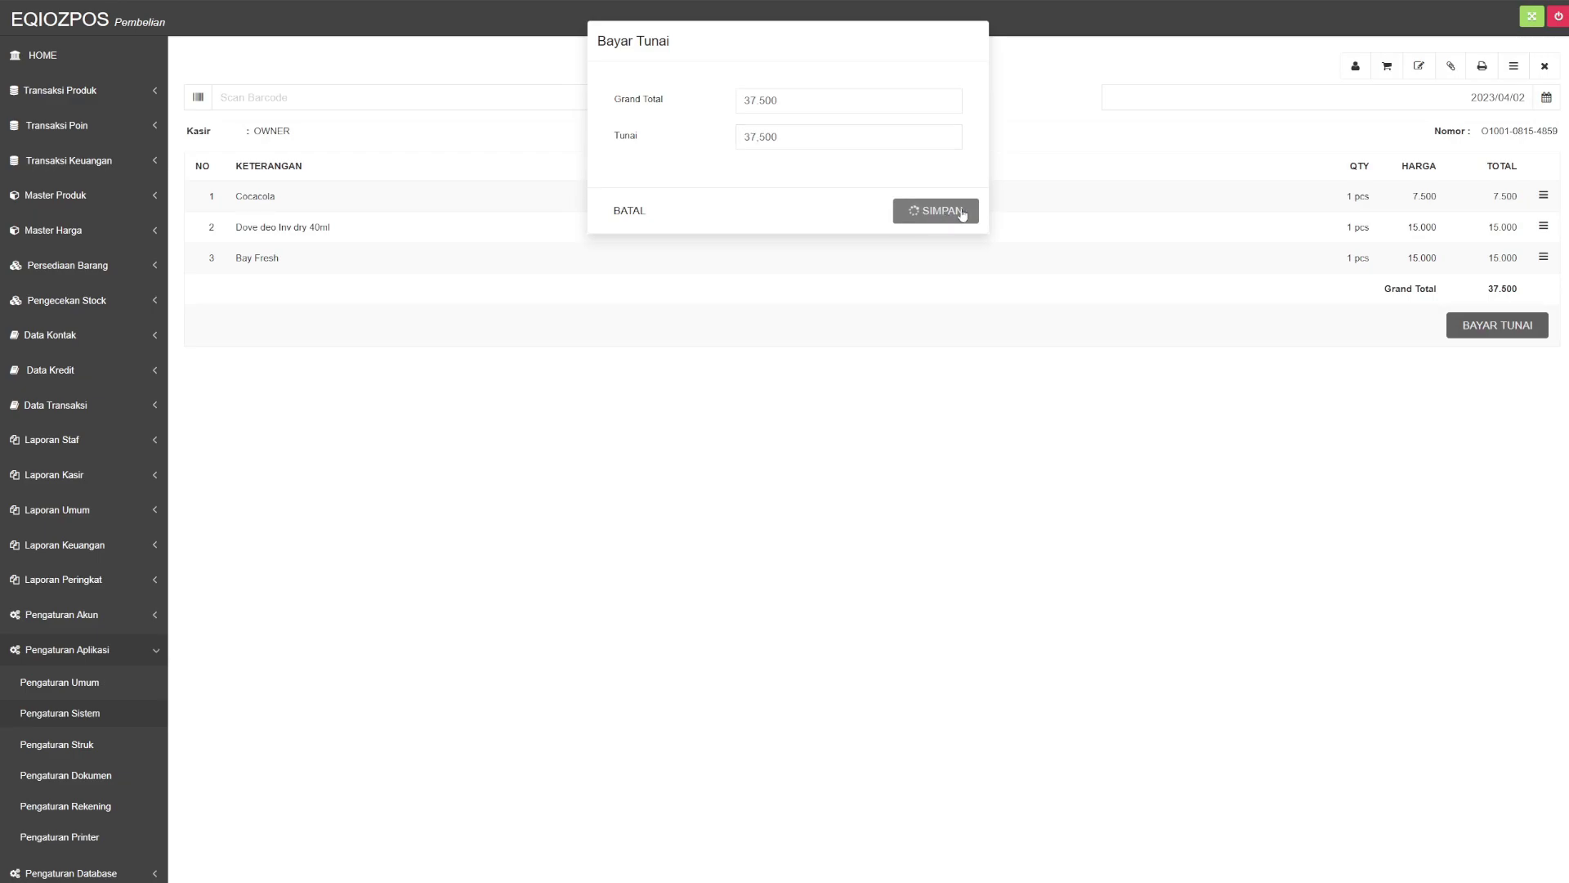
{"action": "left_click", "coordinate": [942, 214]}
{"action": "left_click", "coordinate": [921, 205]}
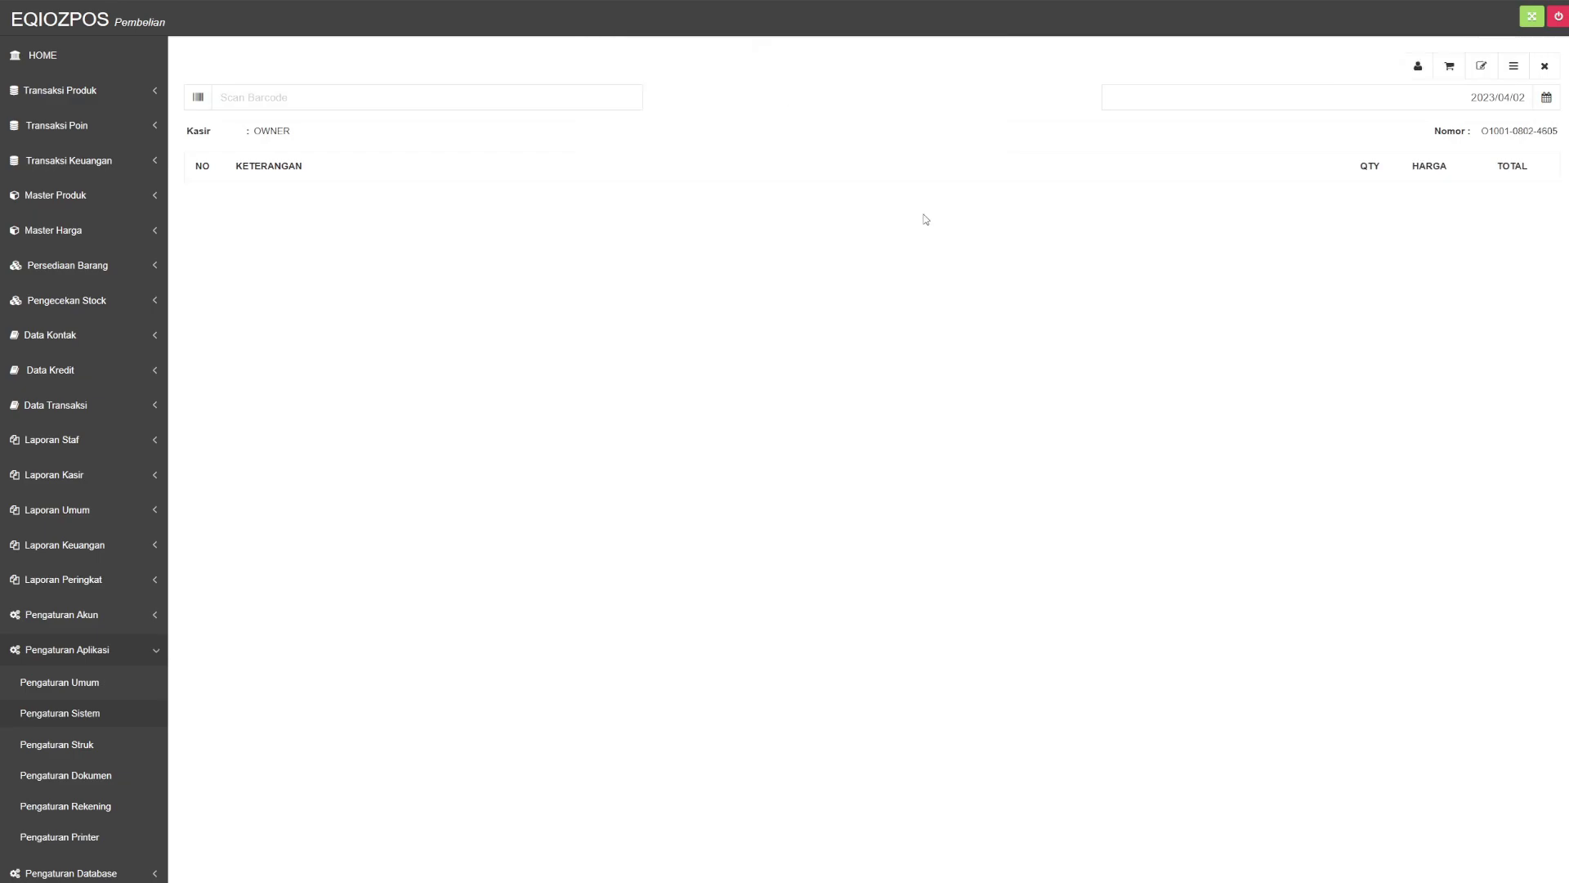
View the Barang Ready stock list under Persediaan Barang
{"action": "left_click", "coordinate": [72, 273]}
{"action": "left_click", "coordinate": [64, 299]}
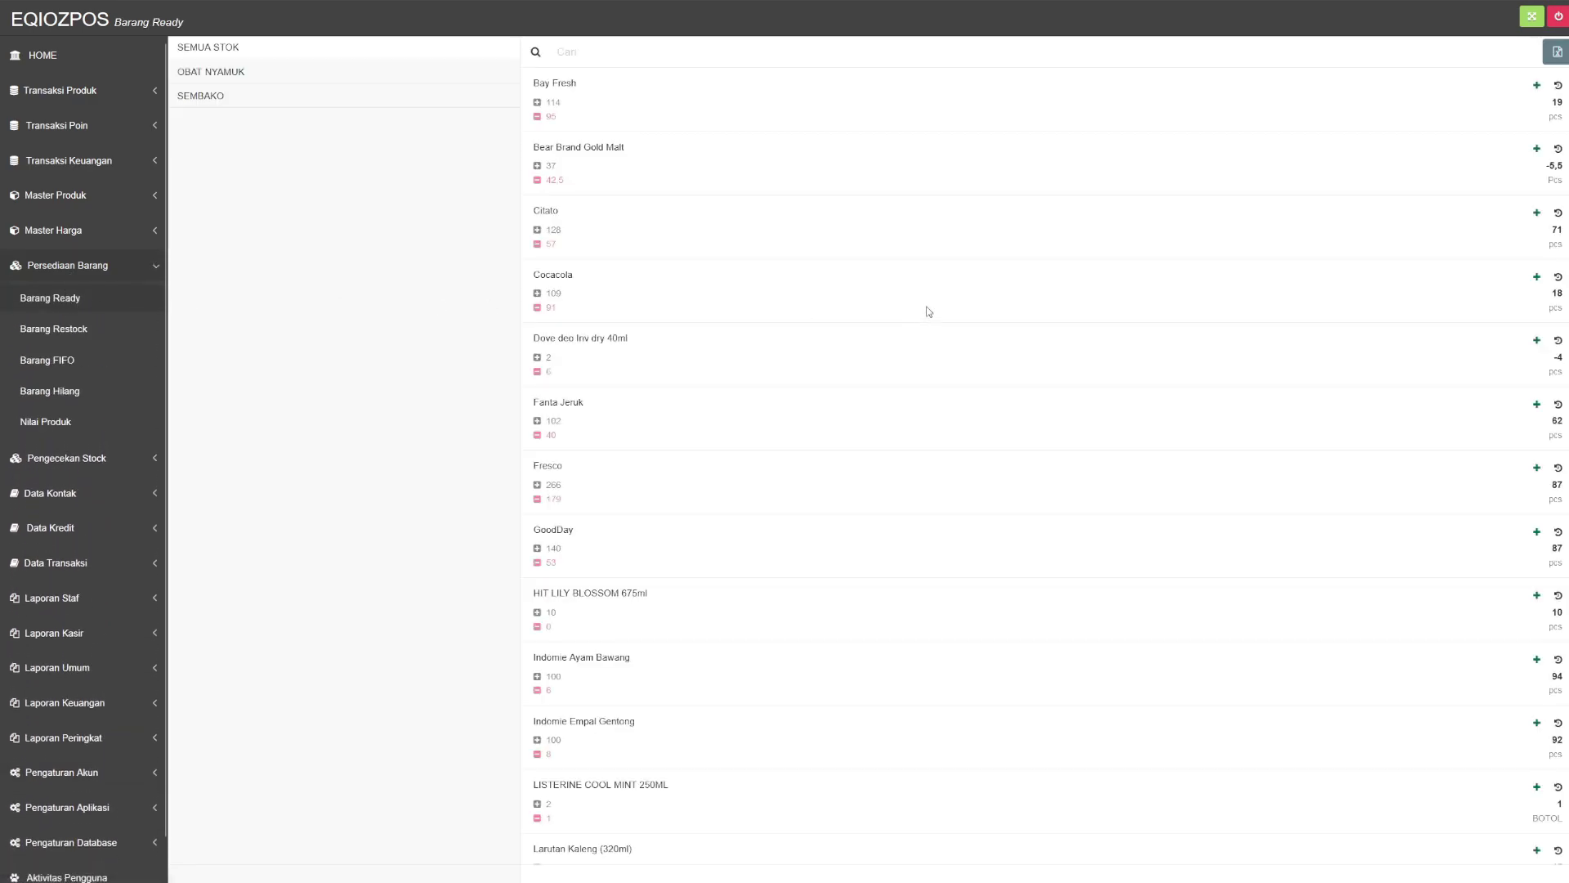
Confirm the waiting Barang FIFO stock of Cocacola and bihun jagung tunasbawang 300gr into Barang Ready
{"action": "left_click", "coordinate": [43, 365]}
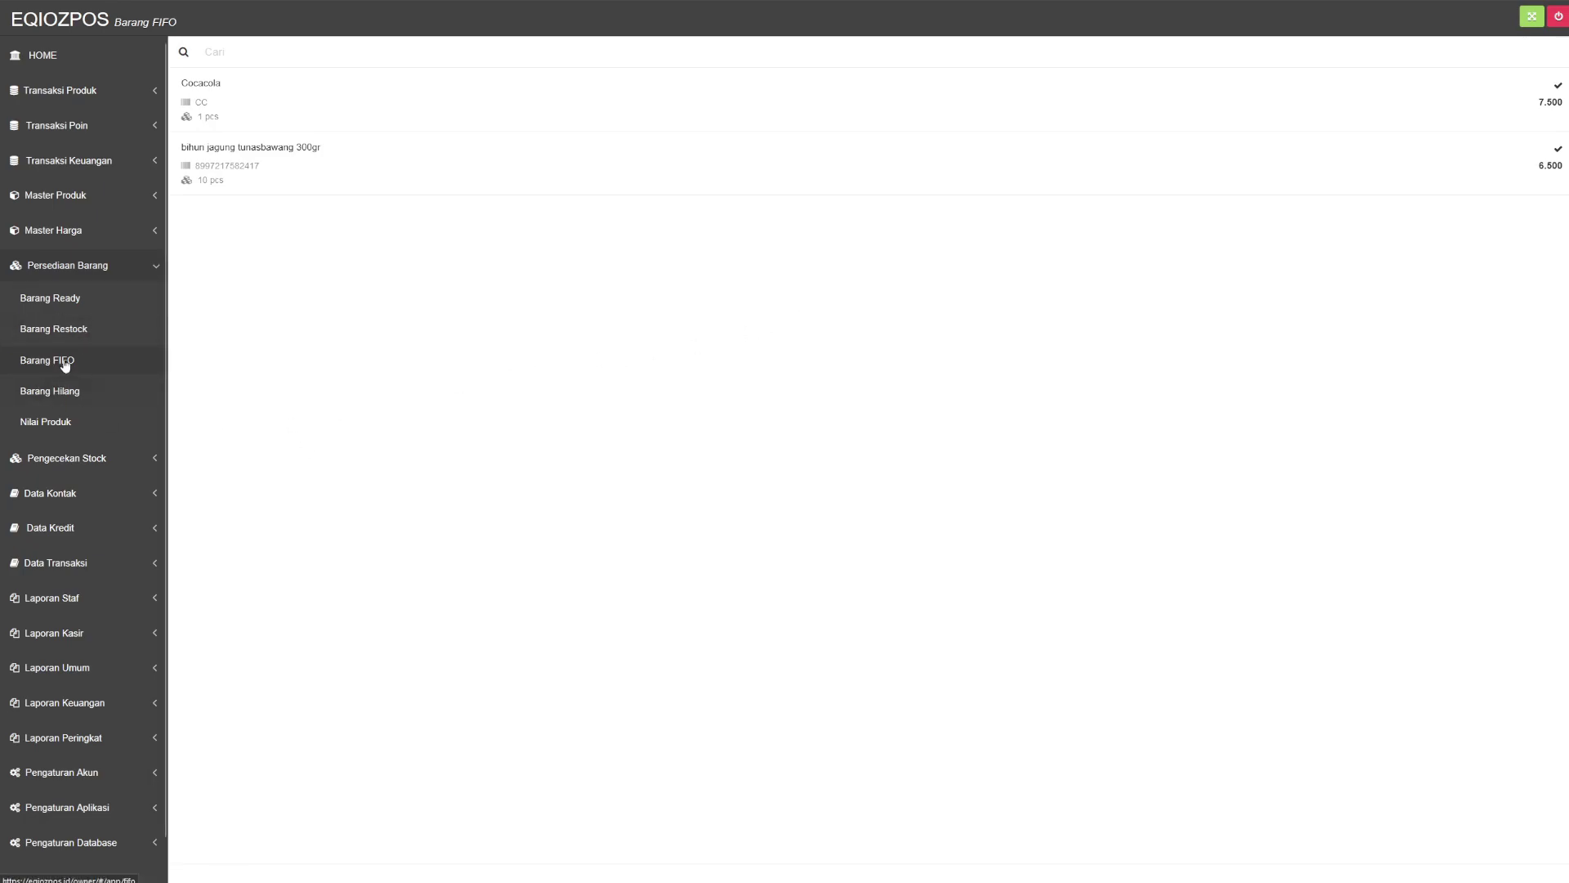
{"action": "left_click", "coordinate": [1558, 85]}
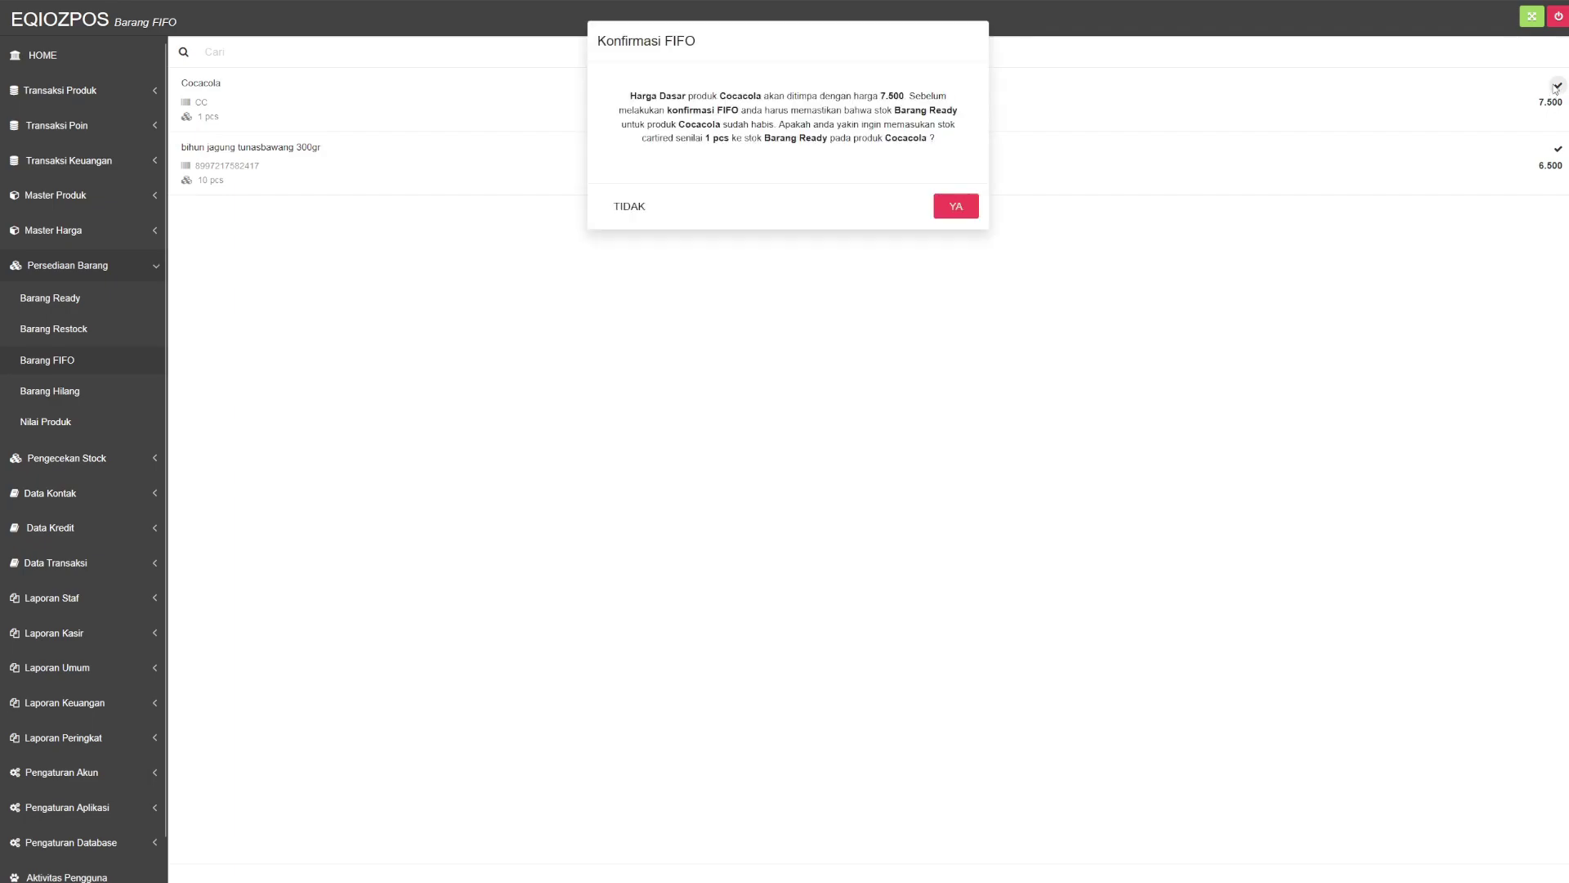
{"action": "left_click", "coordinate": [955, 207]}
{"action": "left_click", "coordinate": [1558, 85]}
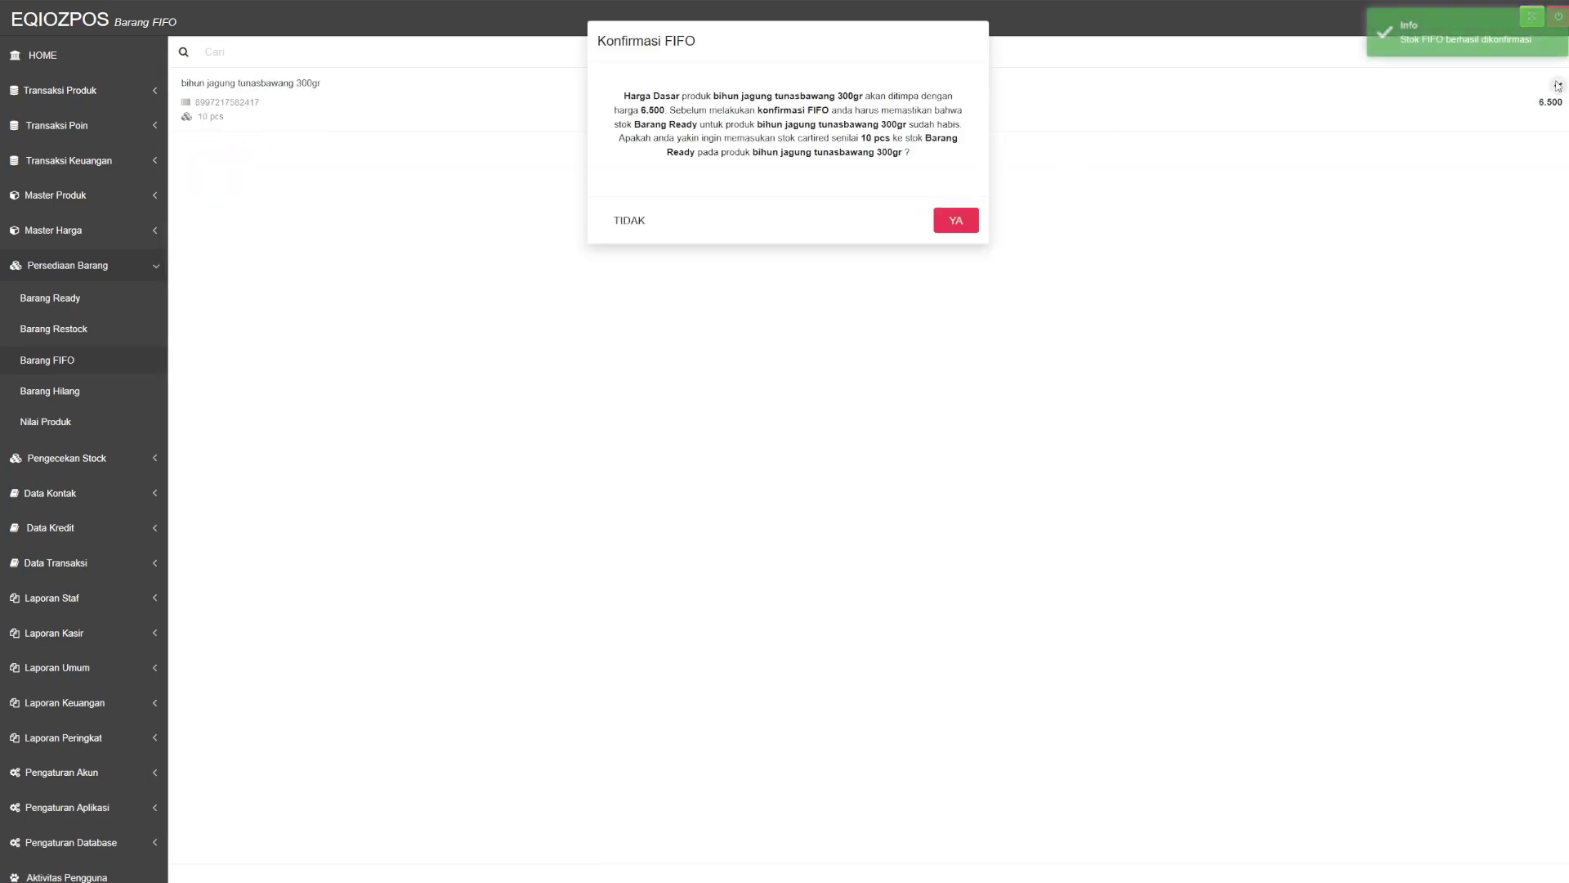
{"action": "left_click", "coordinate": [954, 220]}
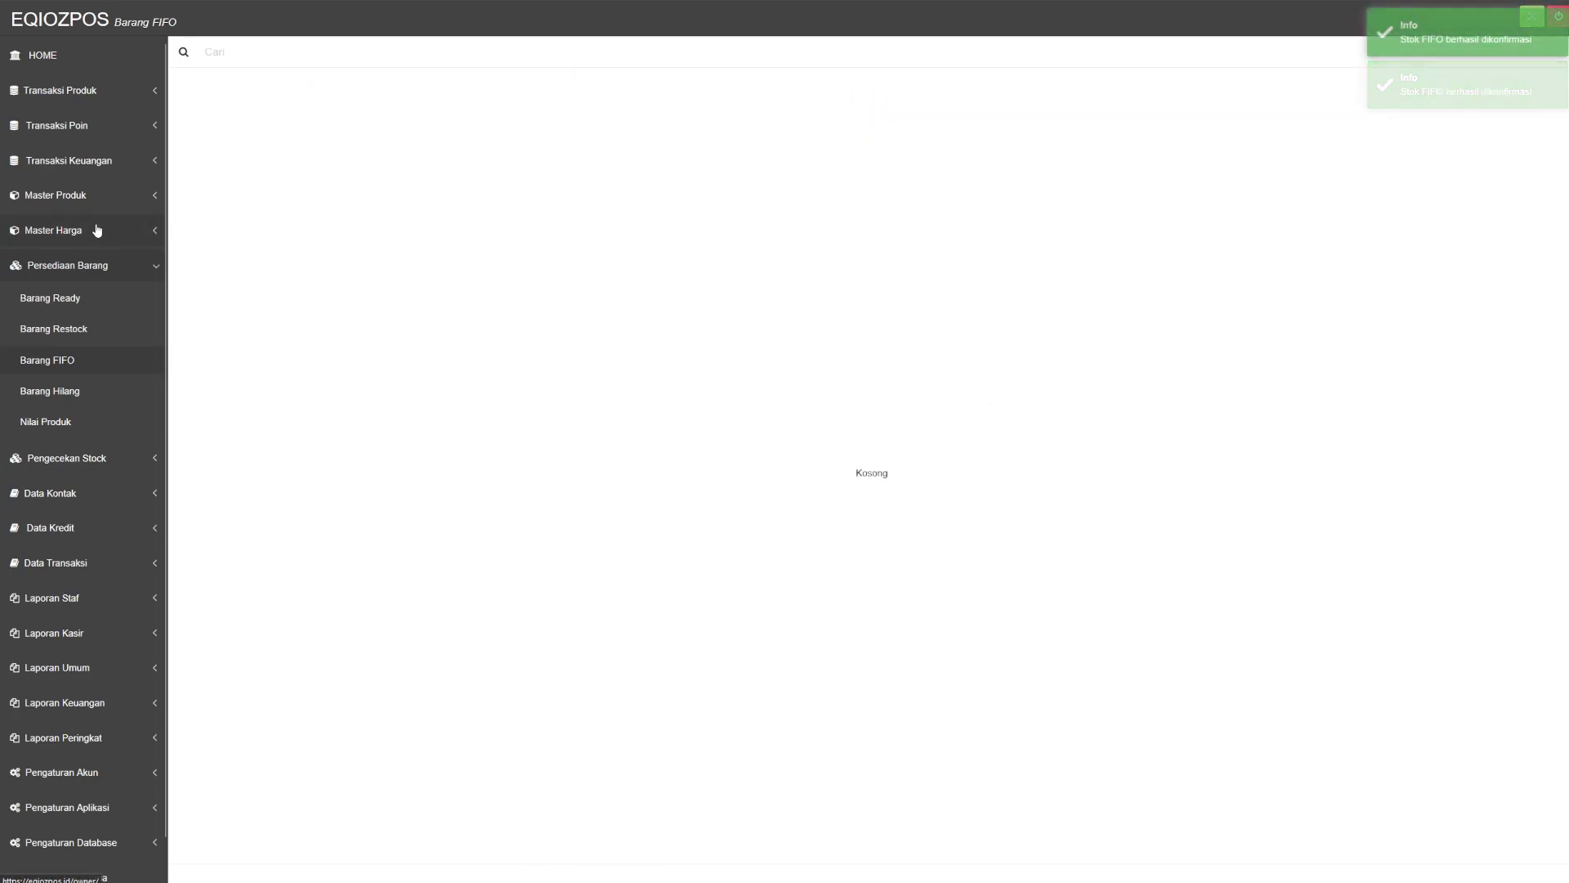
Compare the Barang Ready, Barang FIFO and Barang Restock lists under Persediaan Barang
{"action": "left_click", "coordinate": [55, 299]}
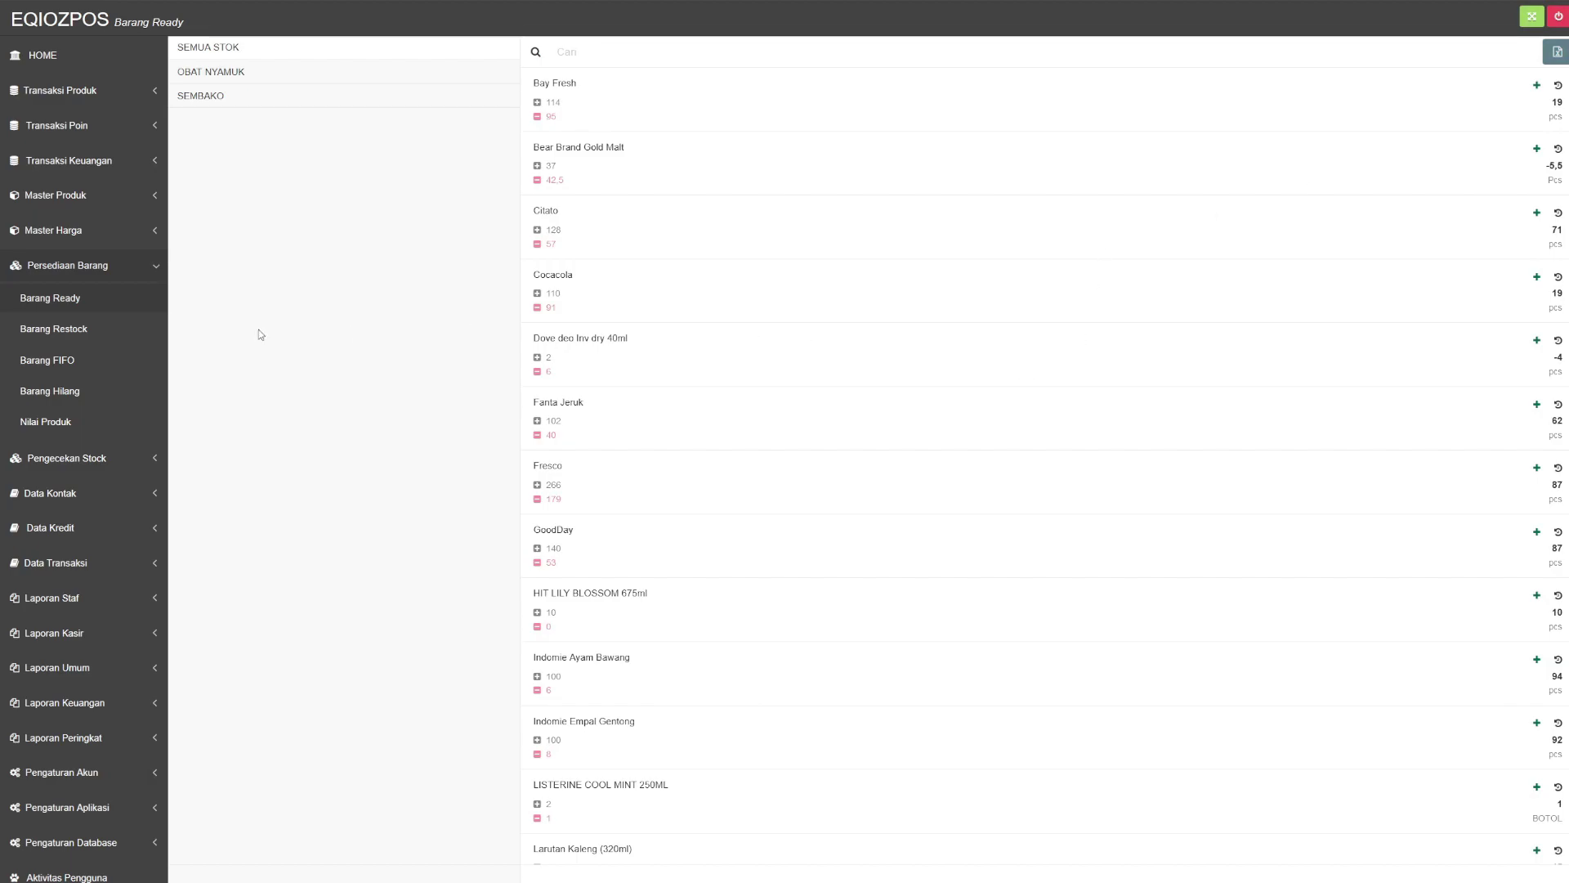
{"action": "left_click", "coordinate": [41, 364]}
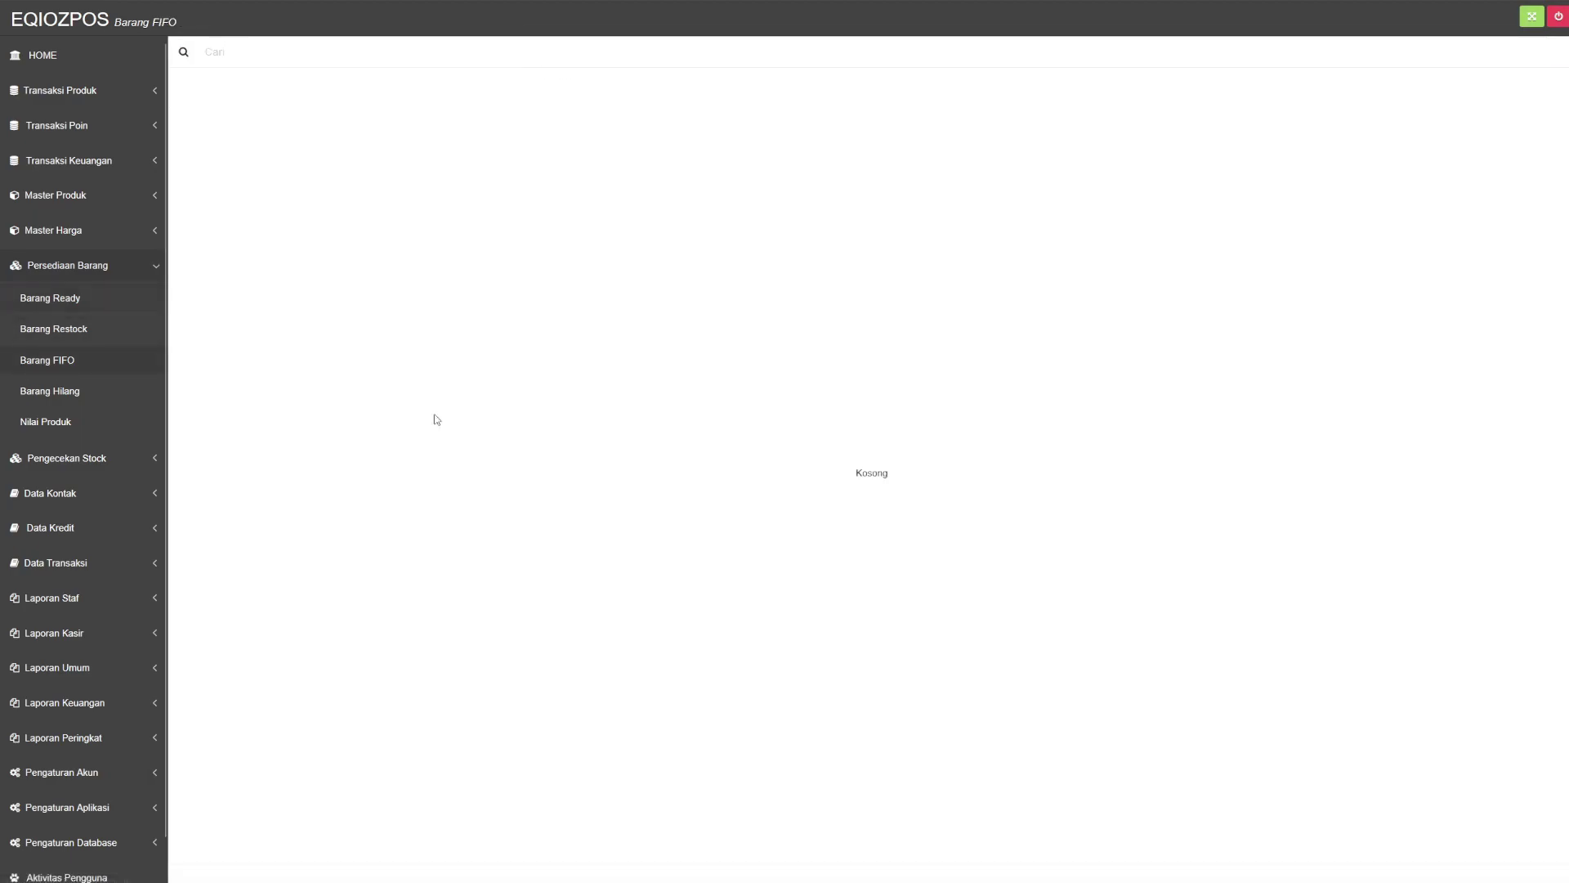
{"action": "left_click", "coordinate": [51, 299]}
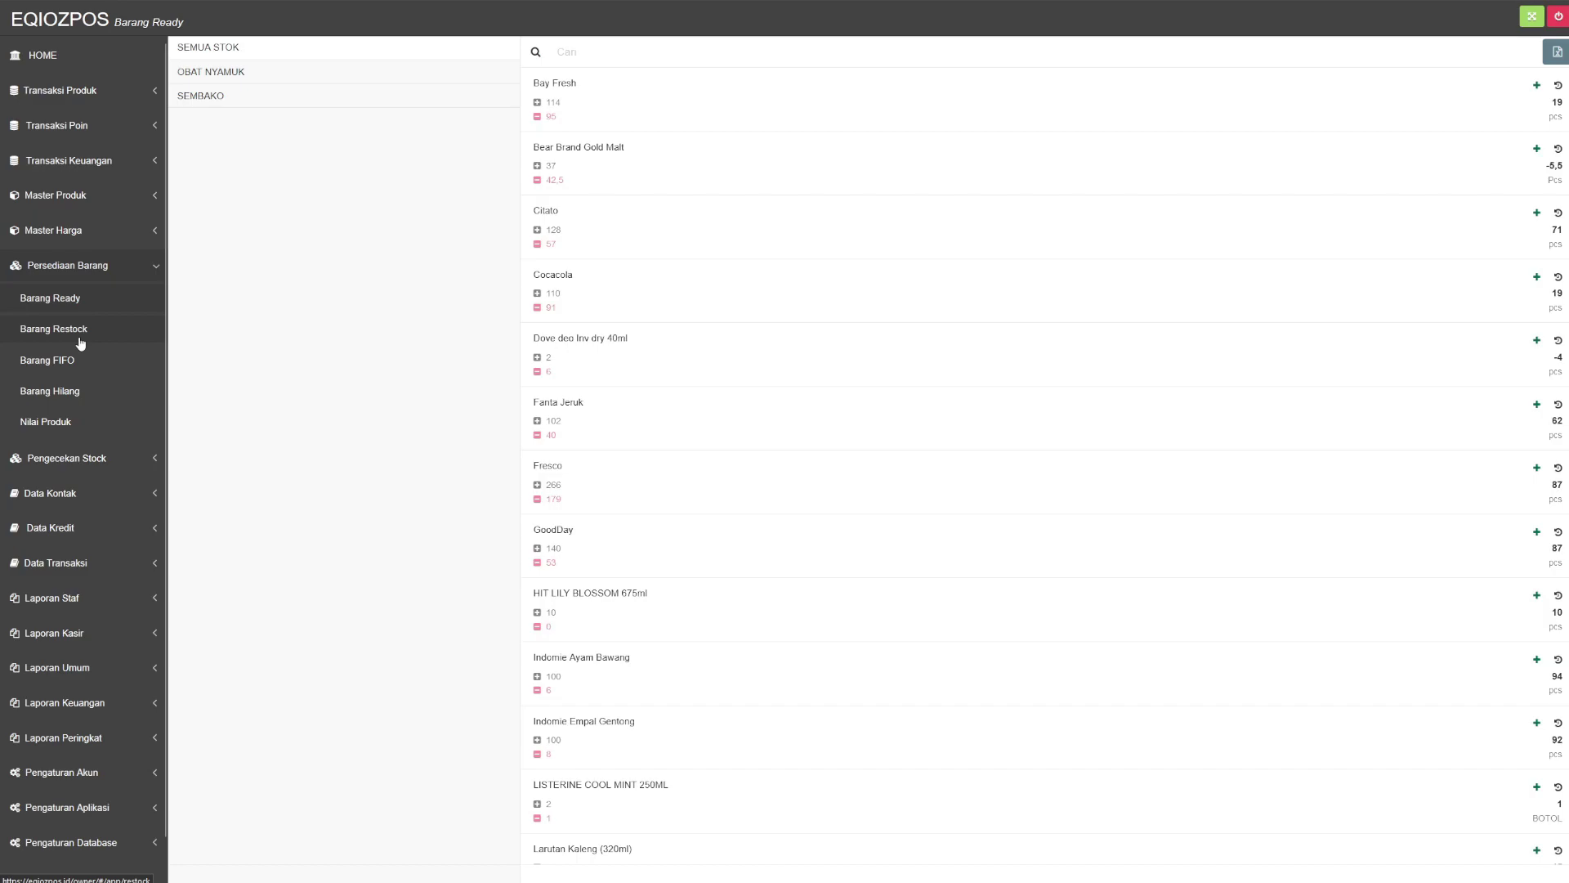
{"action": "left_click", "coordinate": [80, 342]}
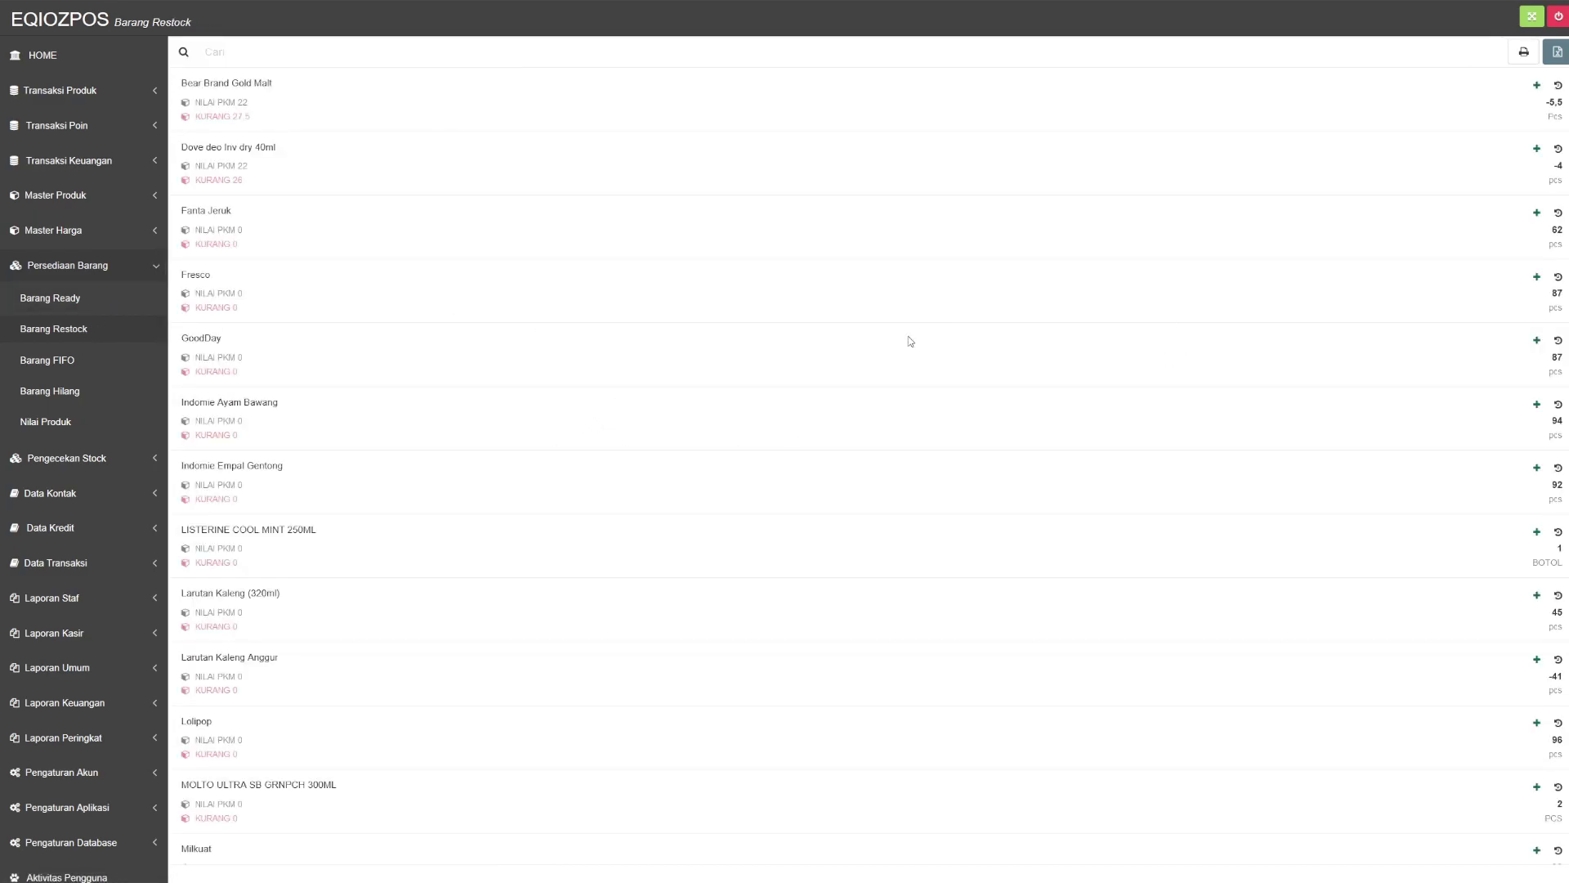
{"action": "scroll", "coordinate": [909, 339], "scroll_direction": "down", "scroll_amount": 3}
{"action": "scroll", "coordinate": [908, 339], "scroll_direction": "up", "scroll_amount": 3}
{"action": "left_click", "coordinate": [61, 368]}
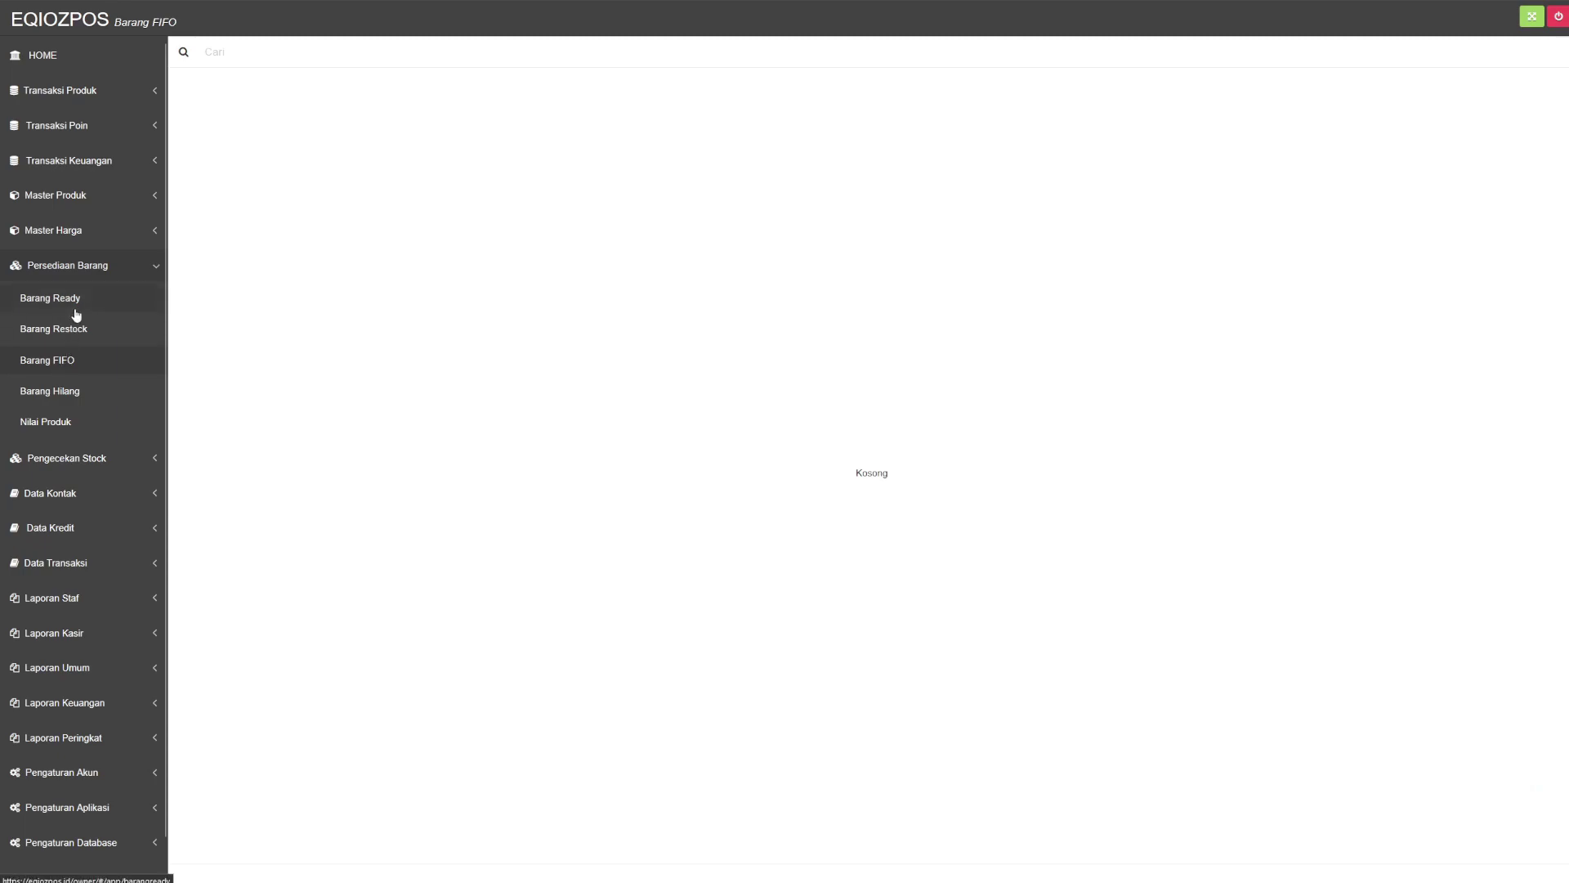
{"action": "left_click", "coordinate": [82, 331]}
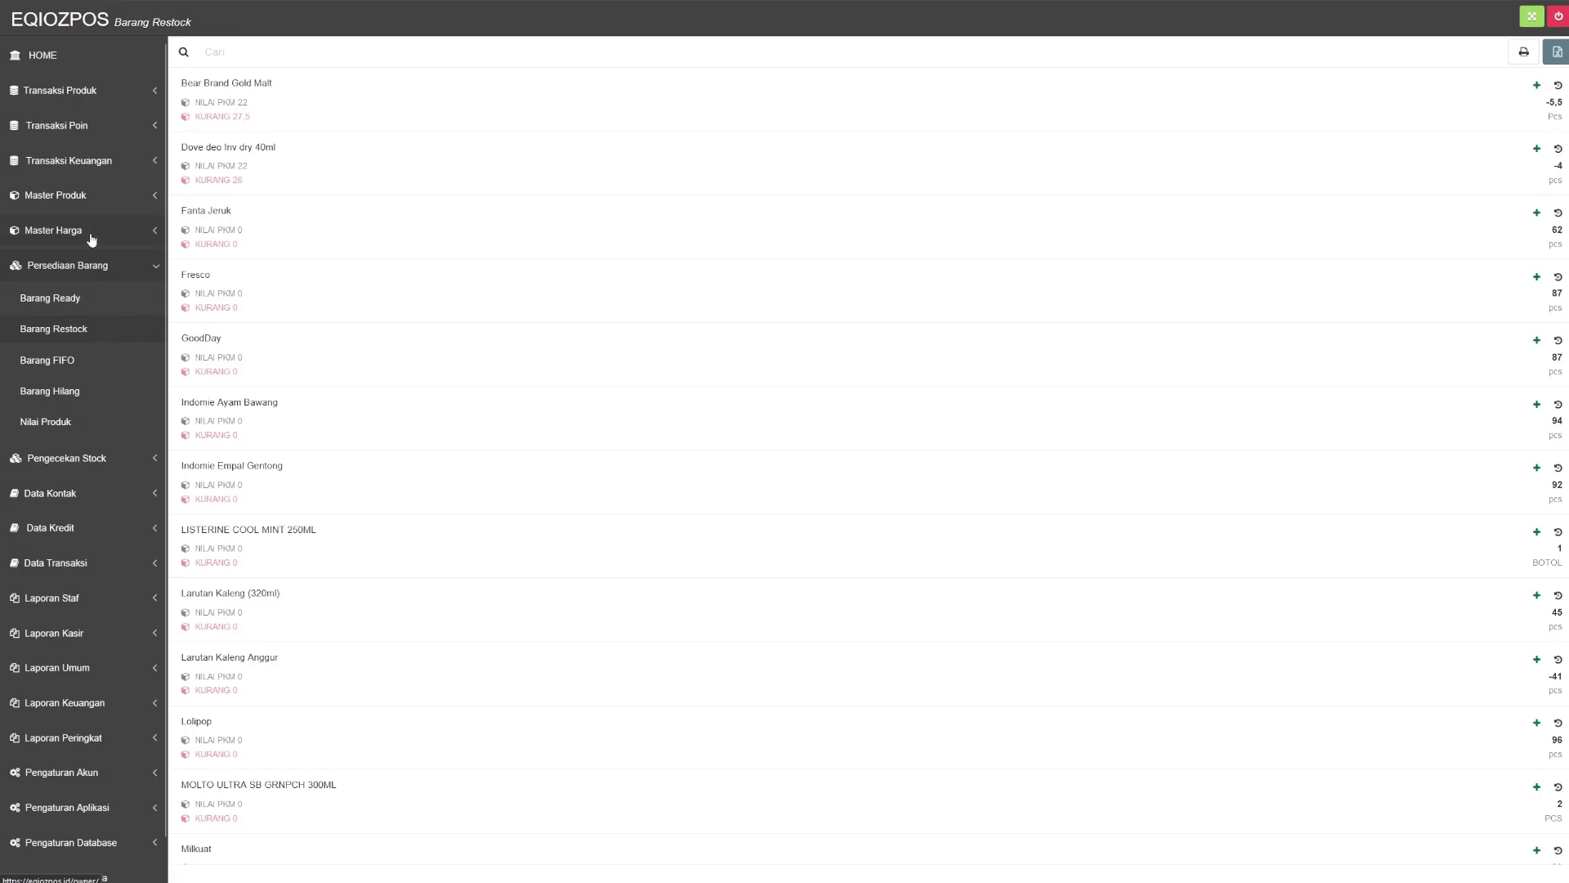
{"action": "left_click", "coordinate": [84, 300]}
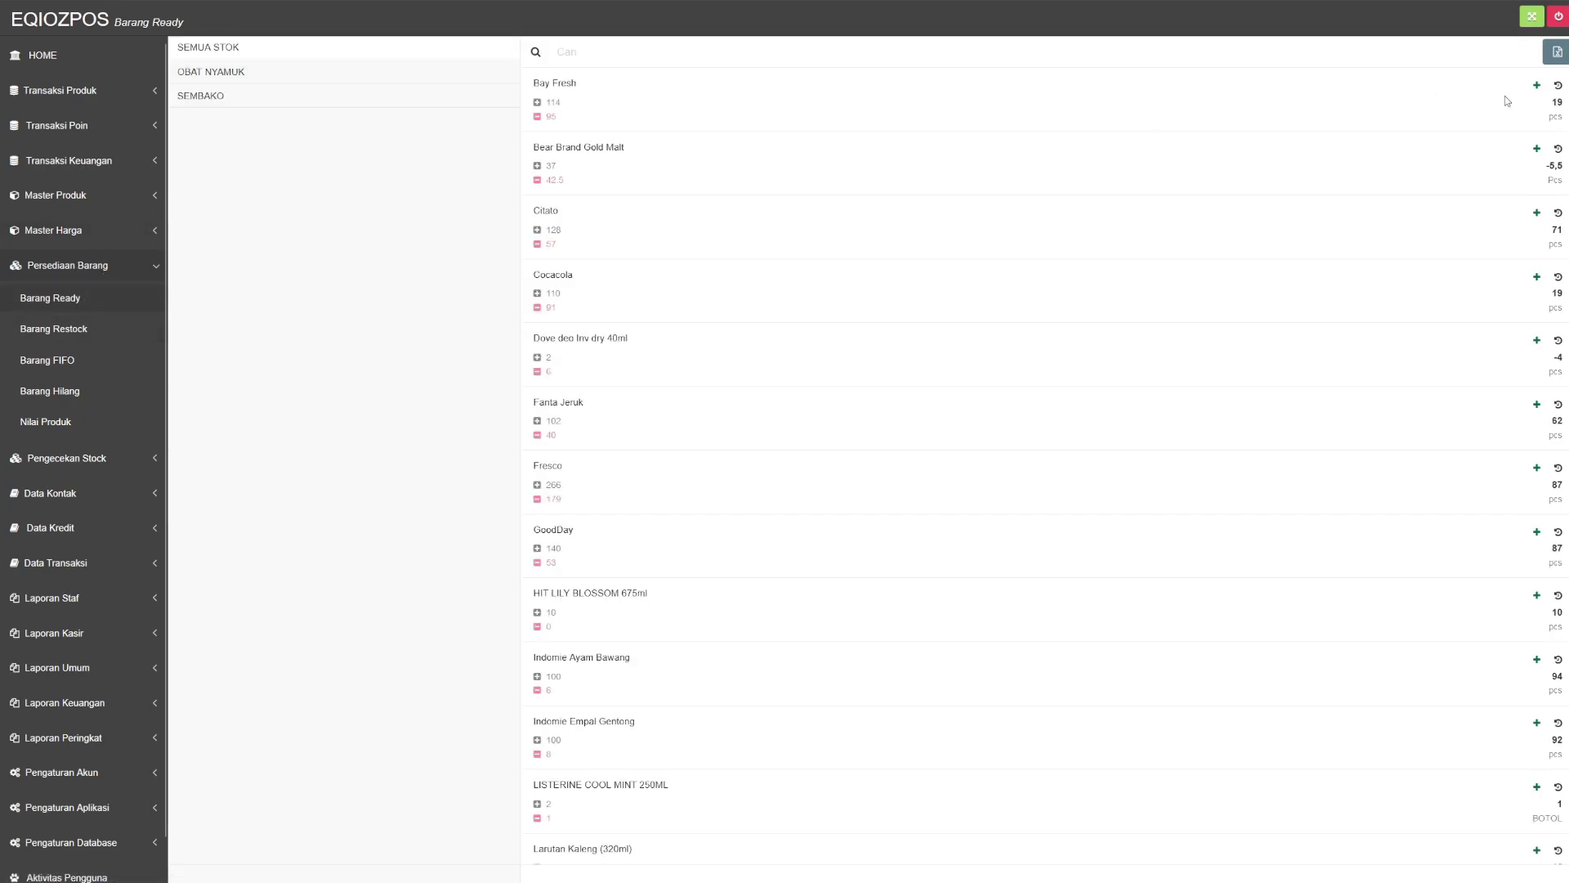
{"action": "left_click", "coordinate": [39, 332]}
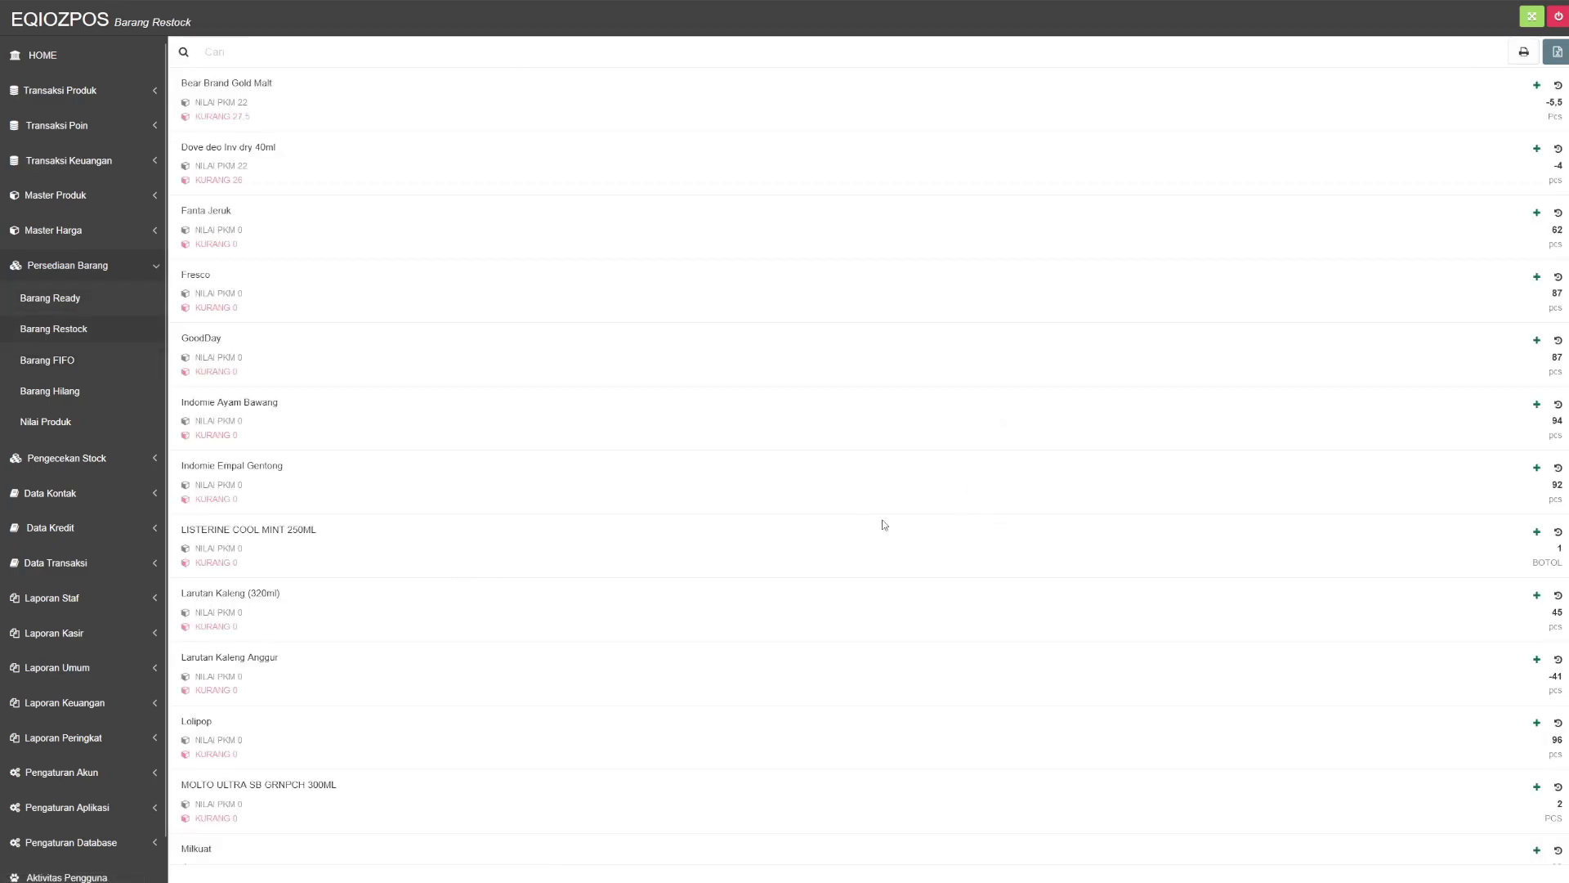
View the Pembelian form and the purchase entry in the Arus Uang report under Laporan Keuangan
{"action": "left_click", "coordinate": [104, 91]}
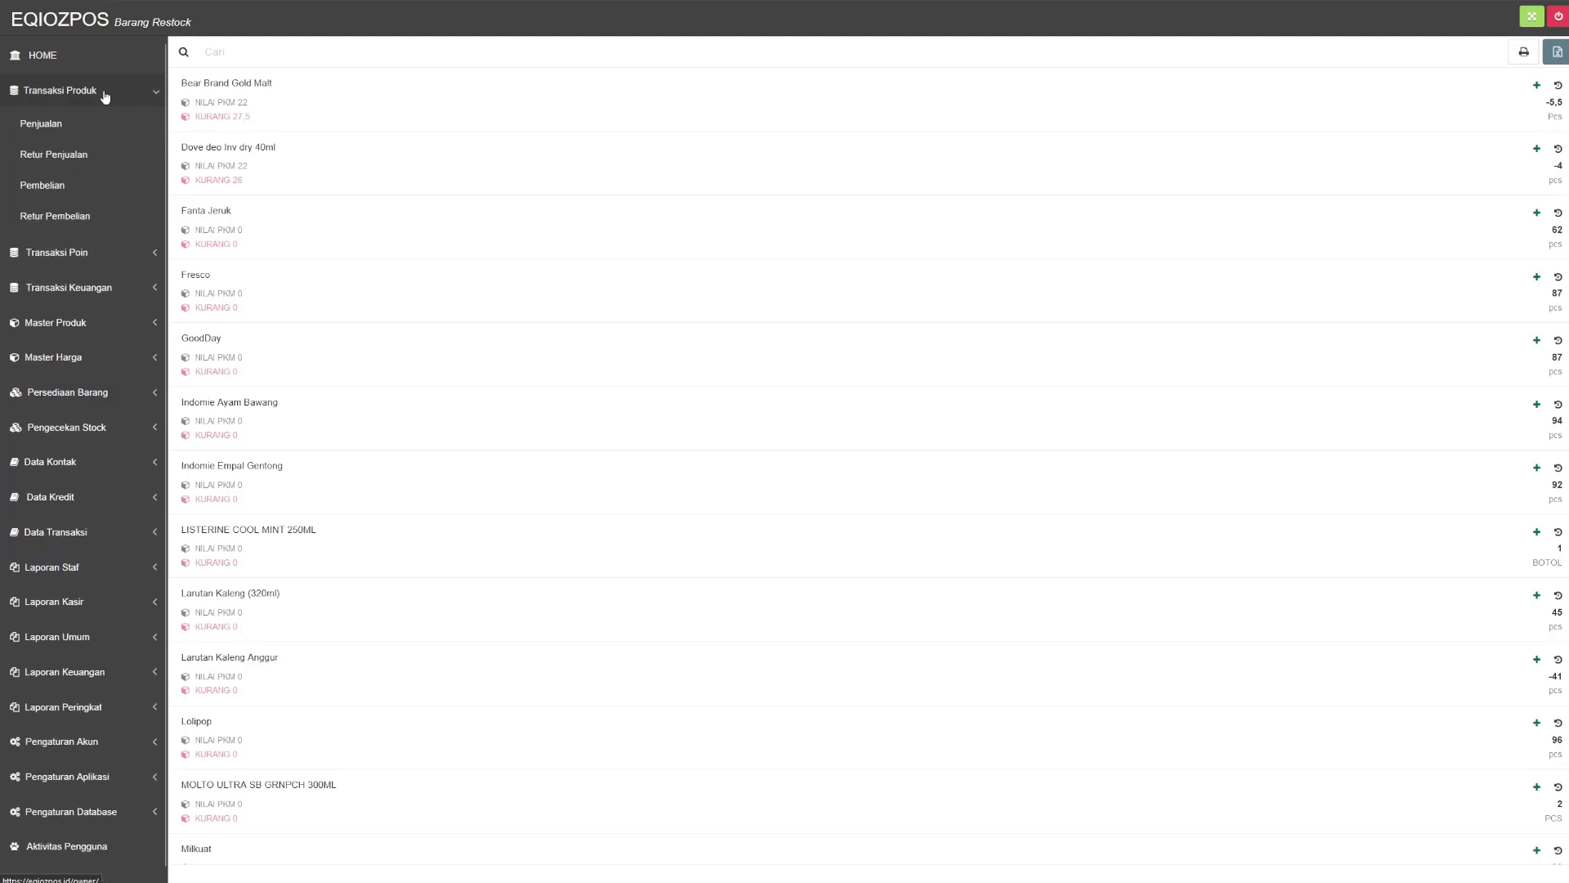
{"action": "left_click", "coordinate": [54, 195]}
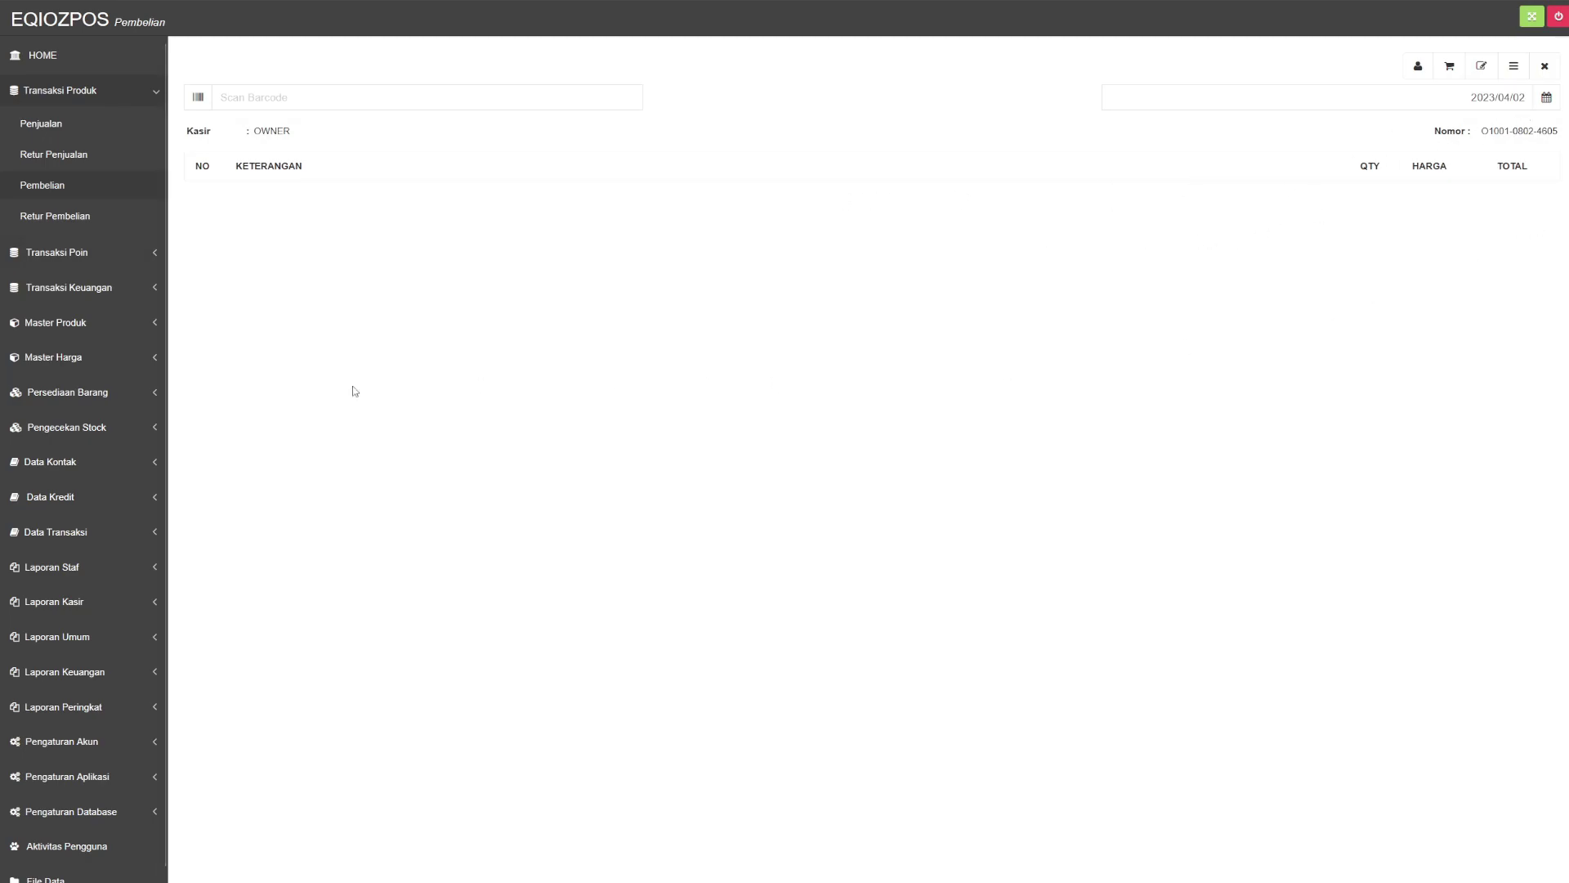
{"action": "scroll", "coordinate": [82, 335], "scroll_direction": "down", "scroll_amount": 1}
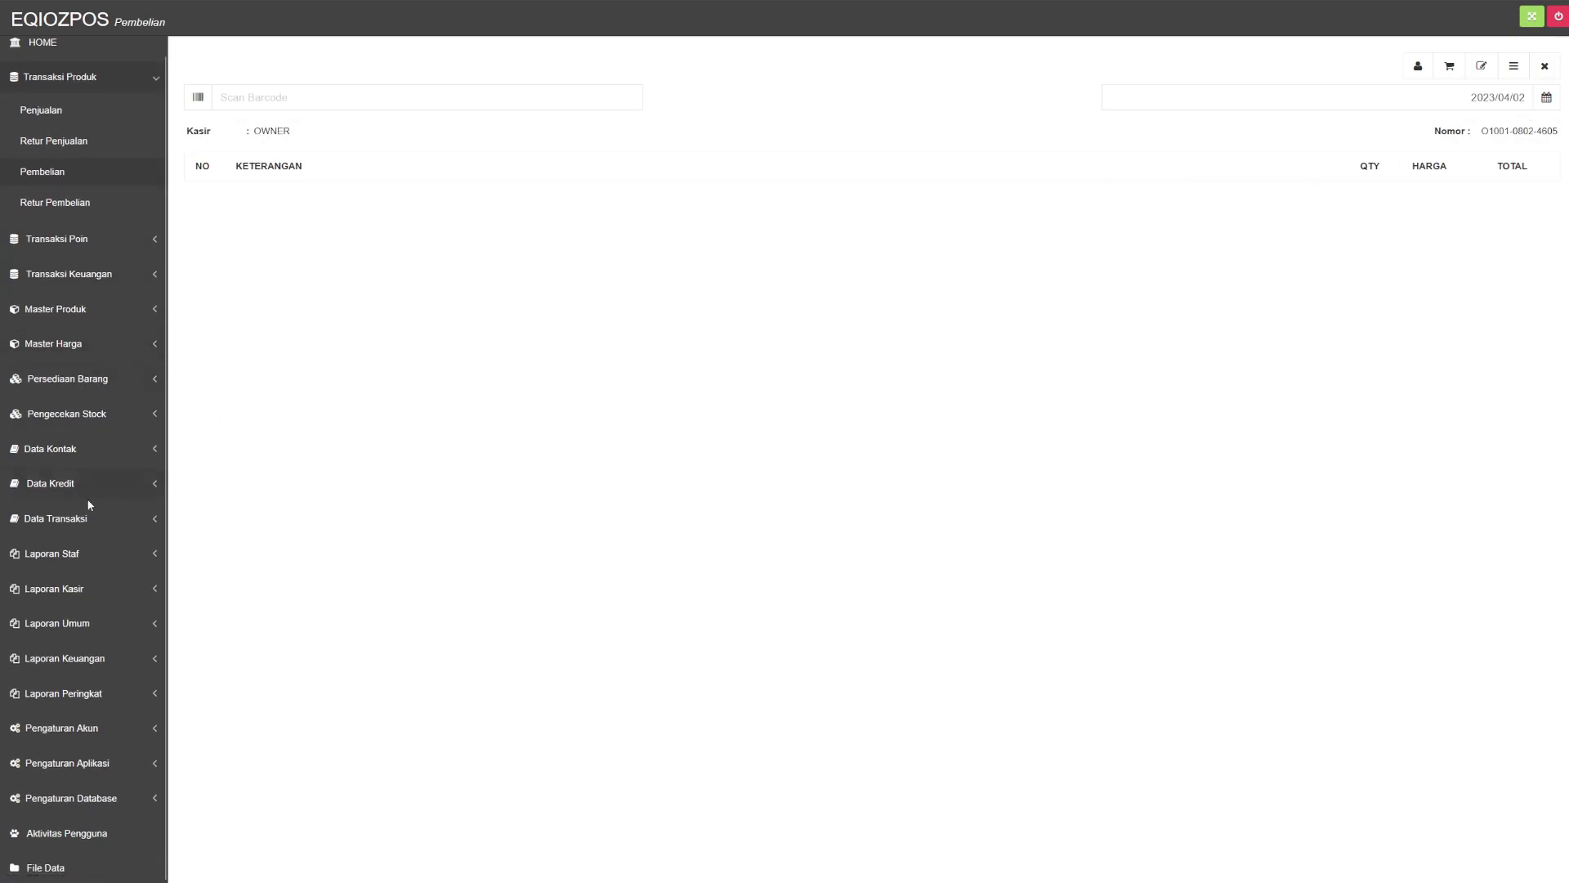
{"action": "left_click", "coordinate": [86, 658]}
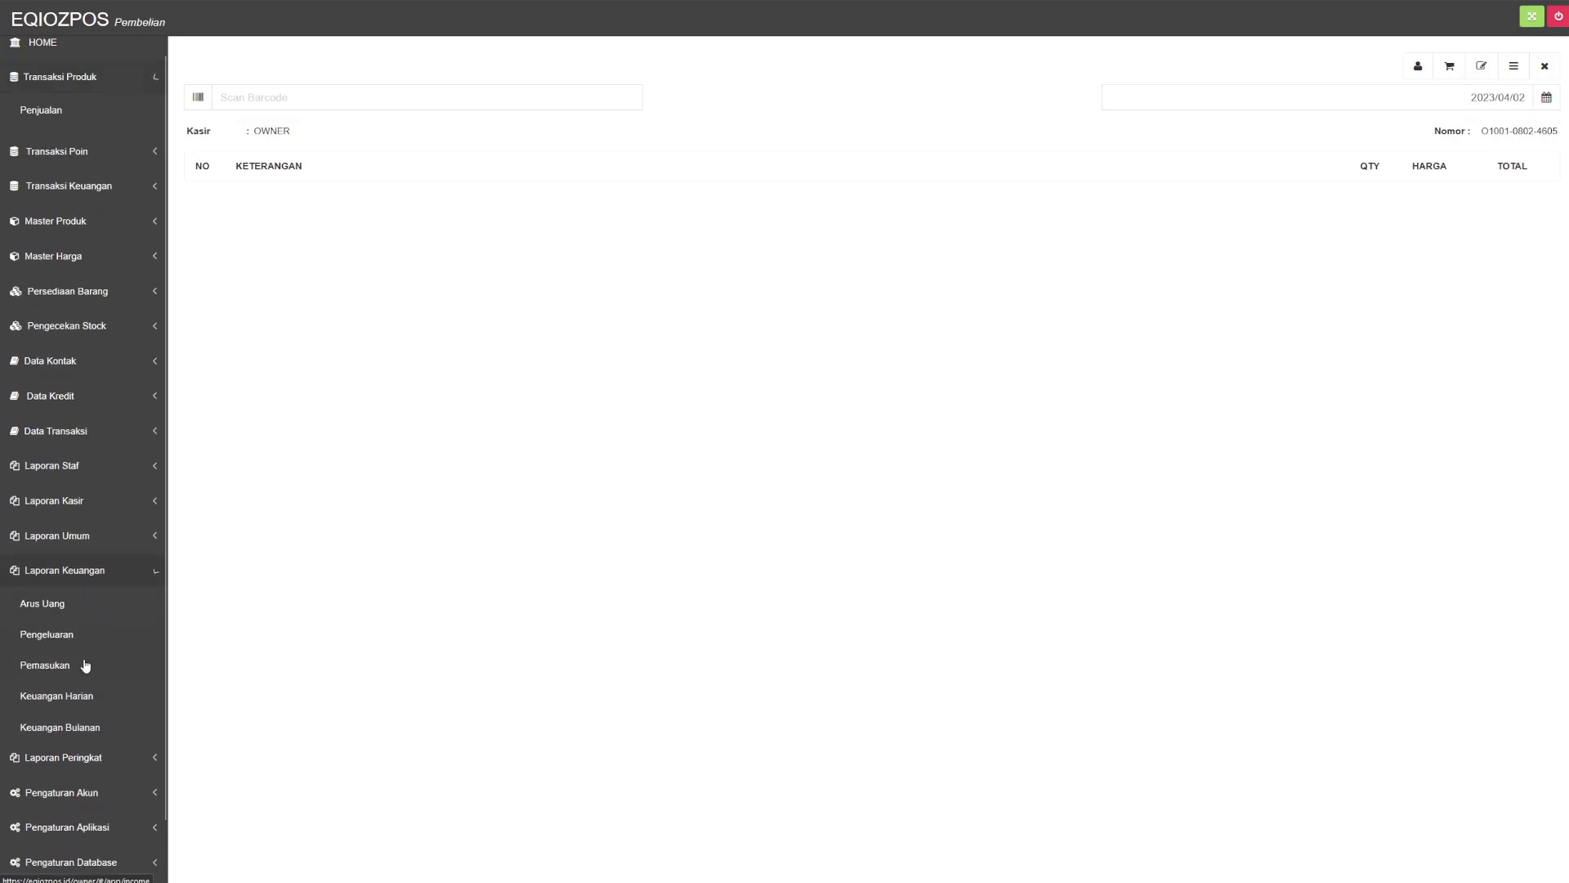
{"action": "left_click", "coordinate": [51, 566]}
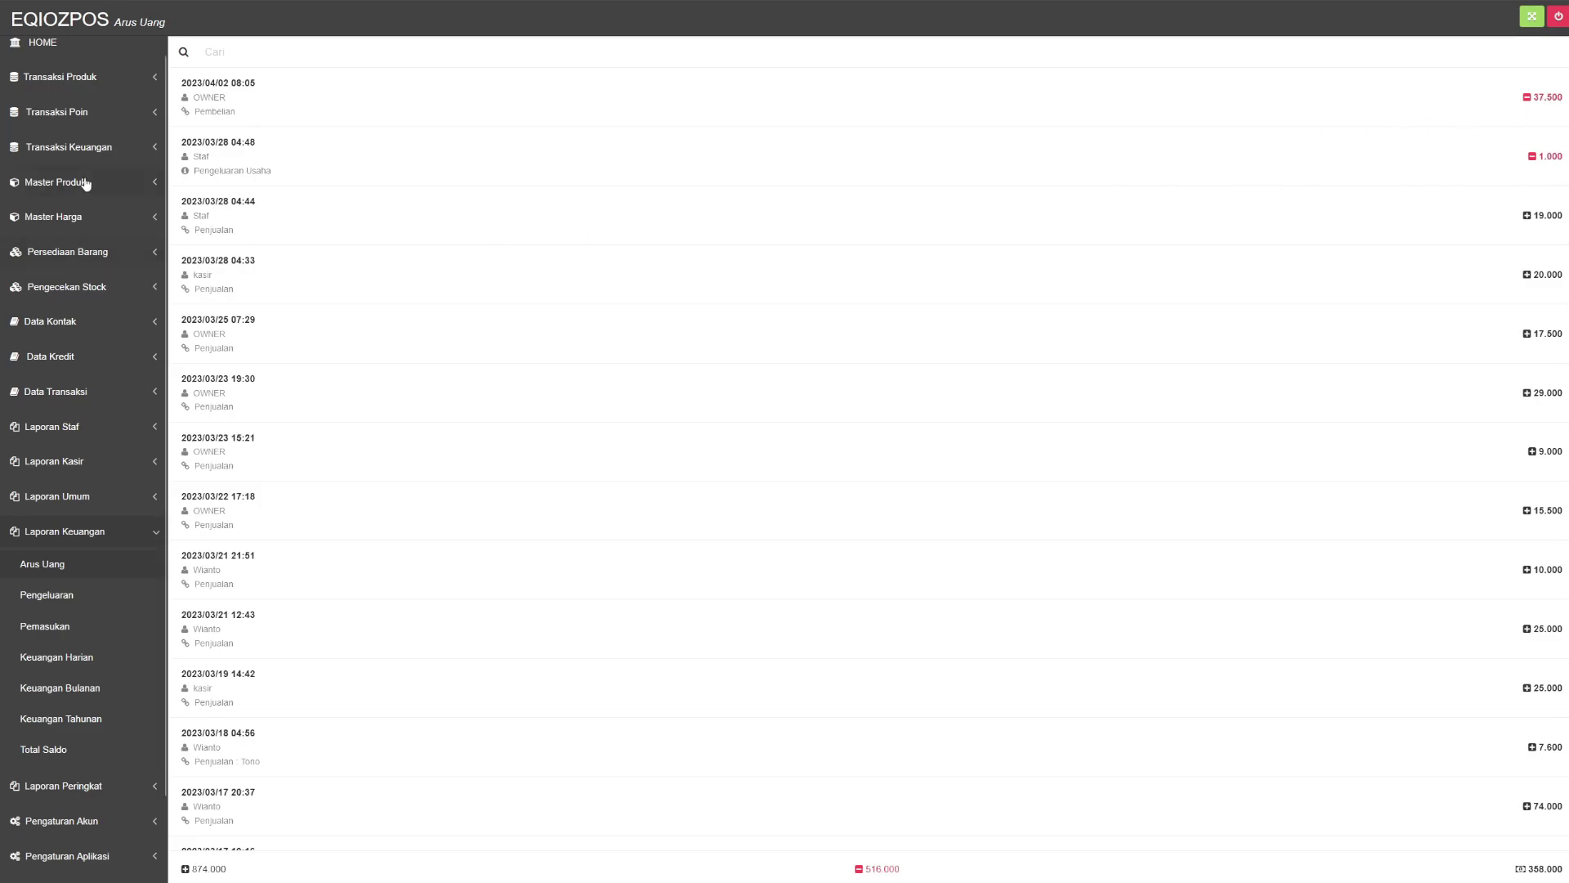
Review the Barang Restock list, the open sale in Penjualan and the Pembelian form
{"action": "scroll", "coordinate": [89, 270], "scroll_direction": "up", "scroll_amount": 1}
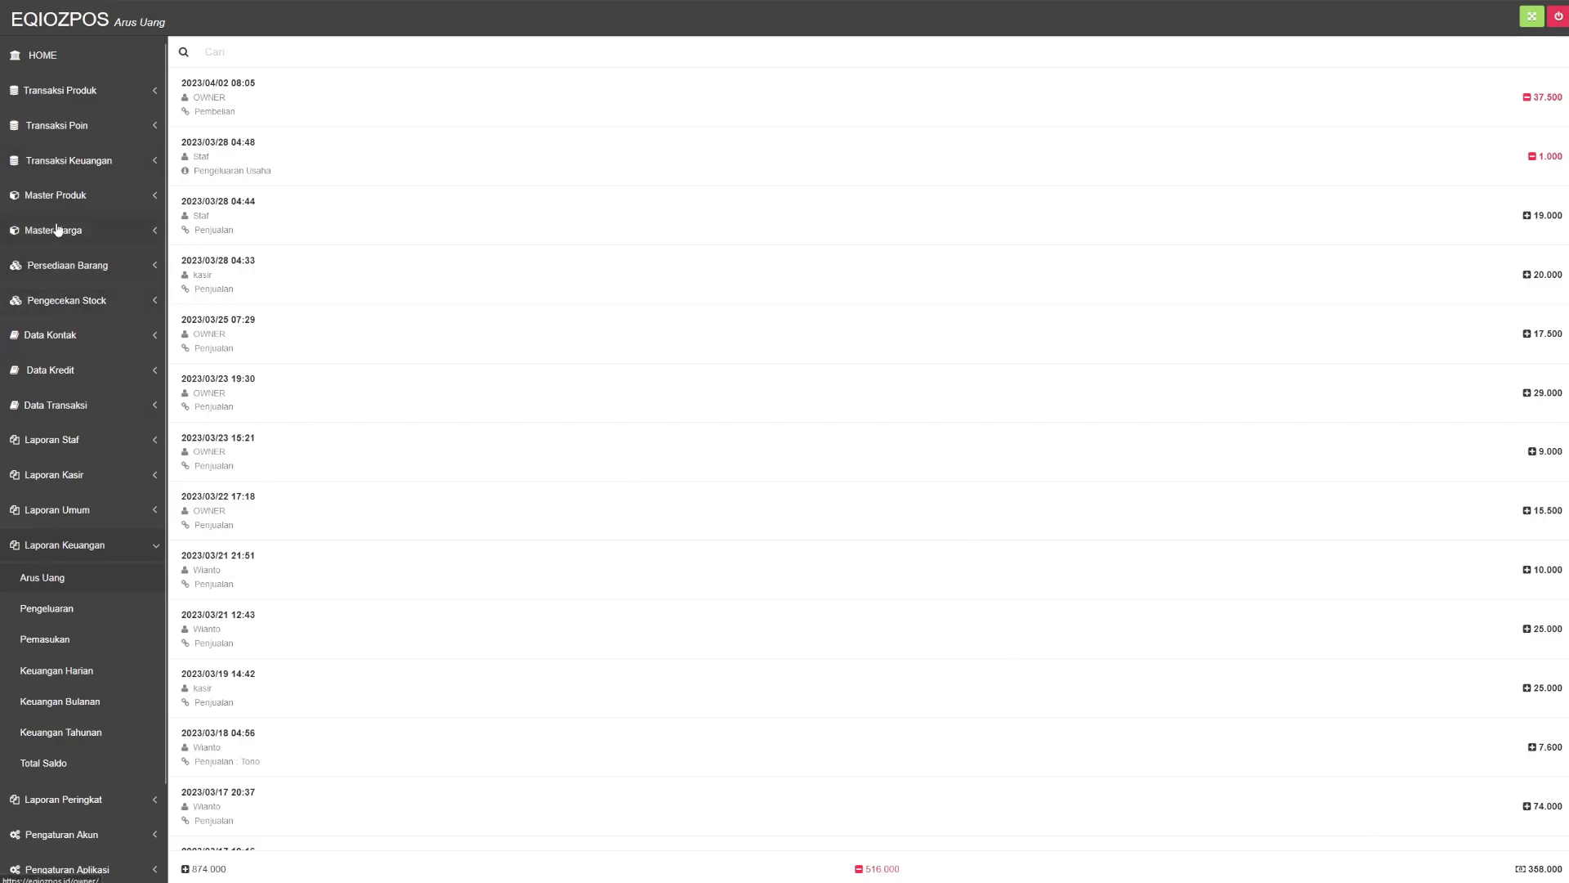
{"action": "left_click", "coordinate": [76, 268]}
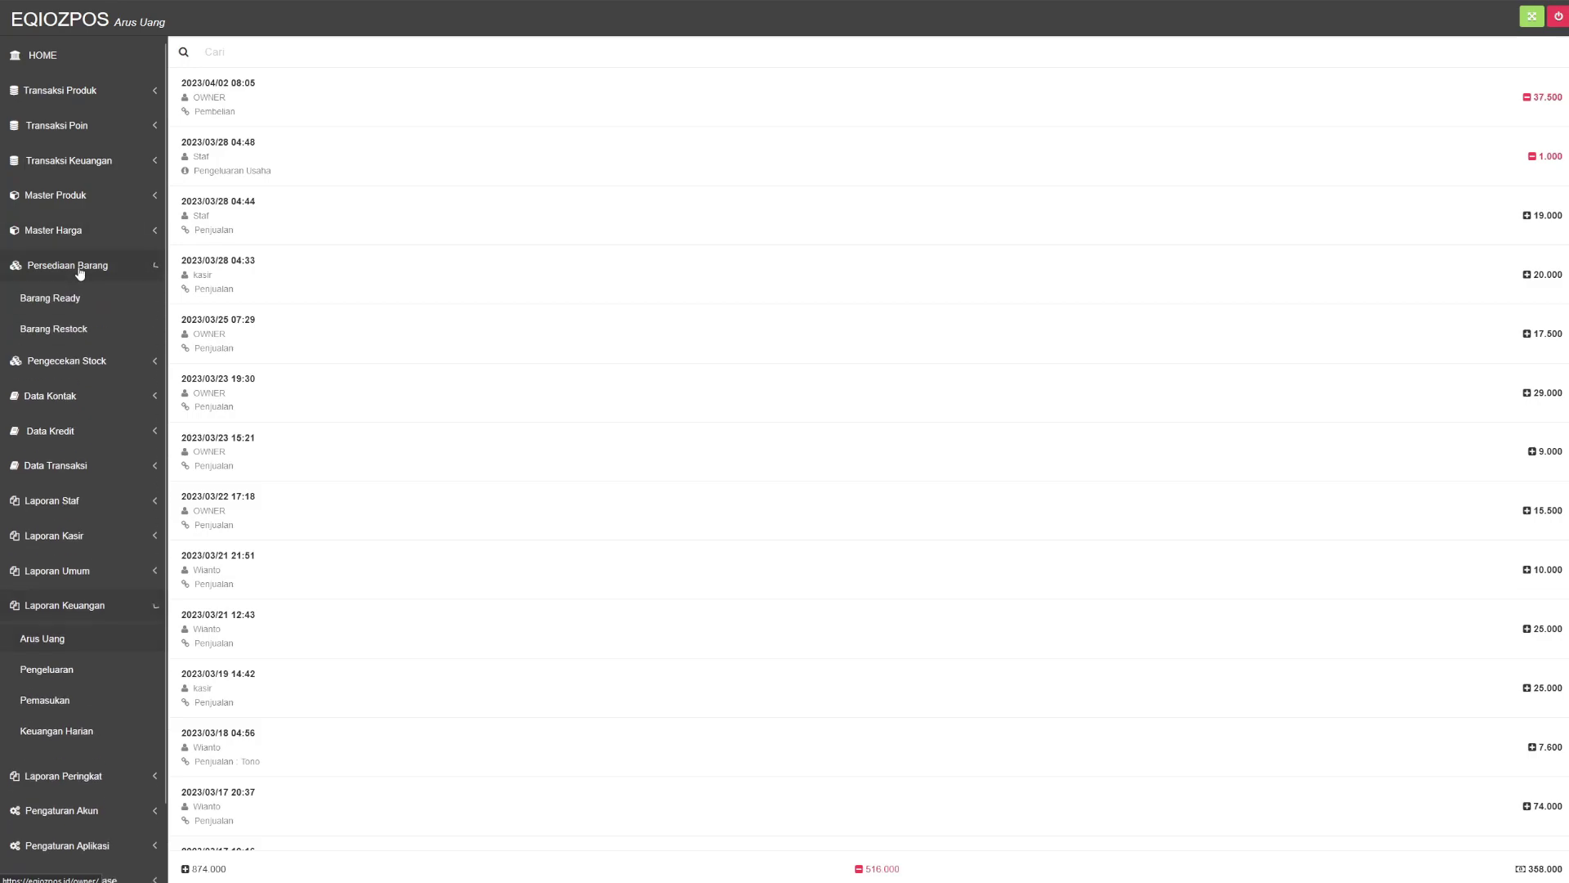
{"action": "left_click", "coordinate": [67, 333]}
{"action": "left_click", "coordinate": [49, 90]}
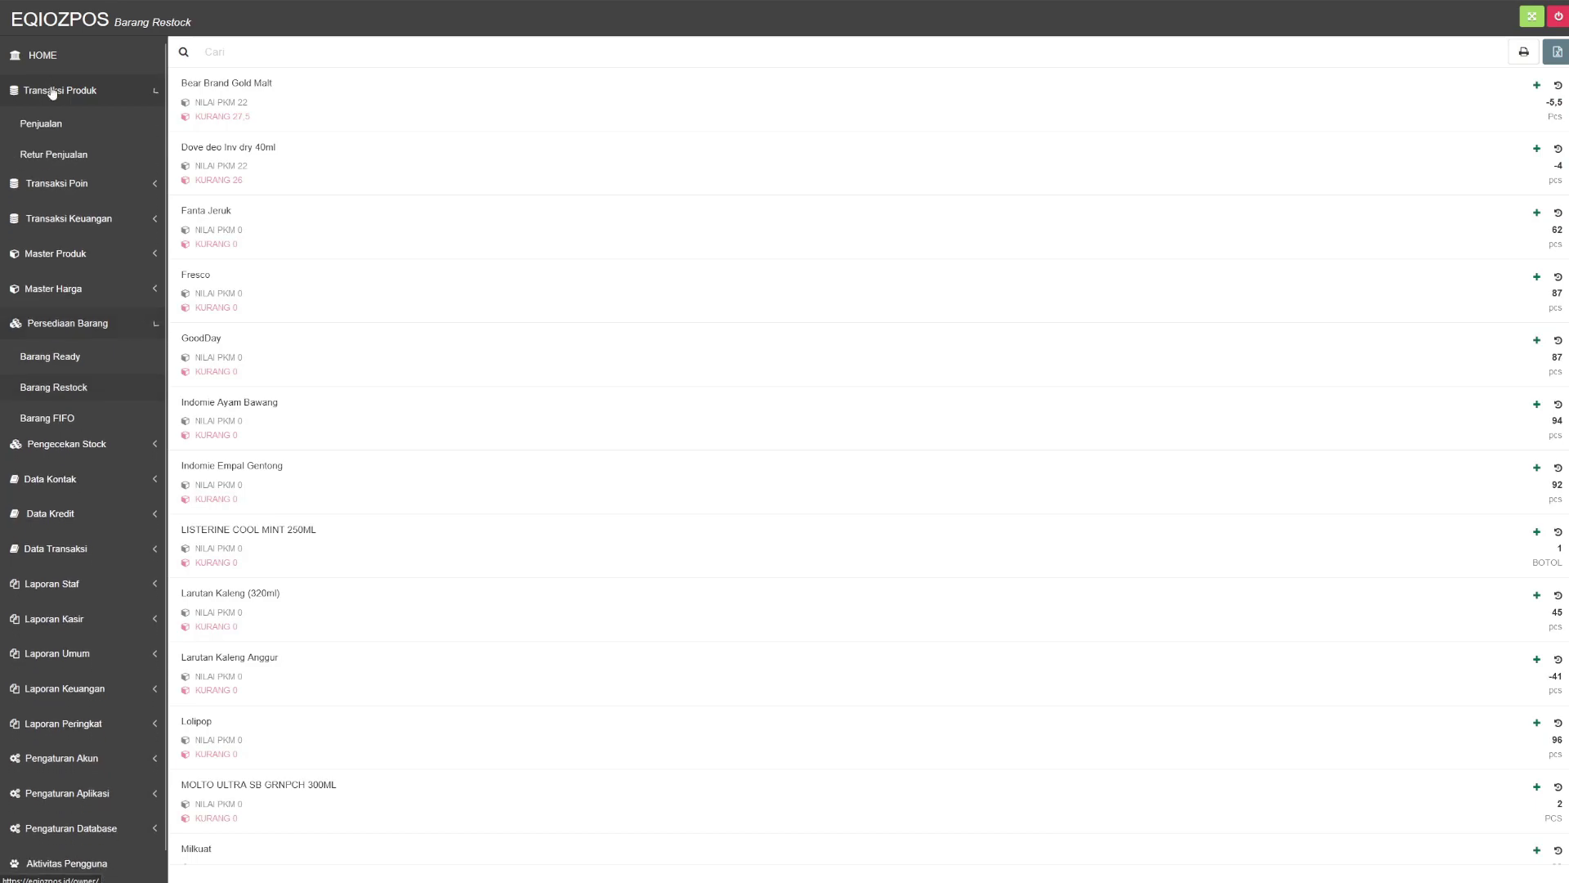
{"action": "left_click", "coordinate": [42, 123]}
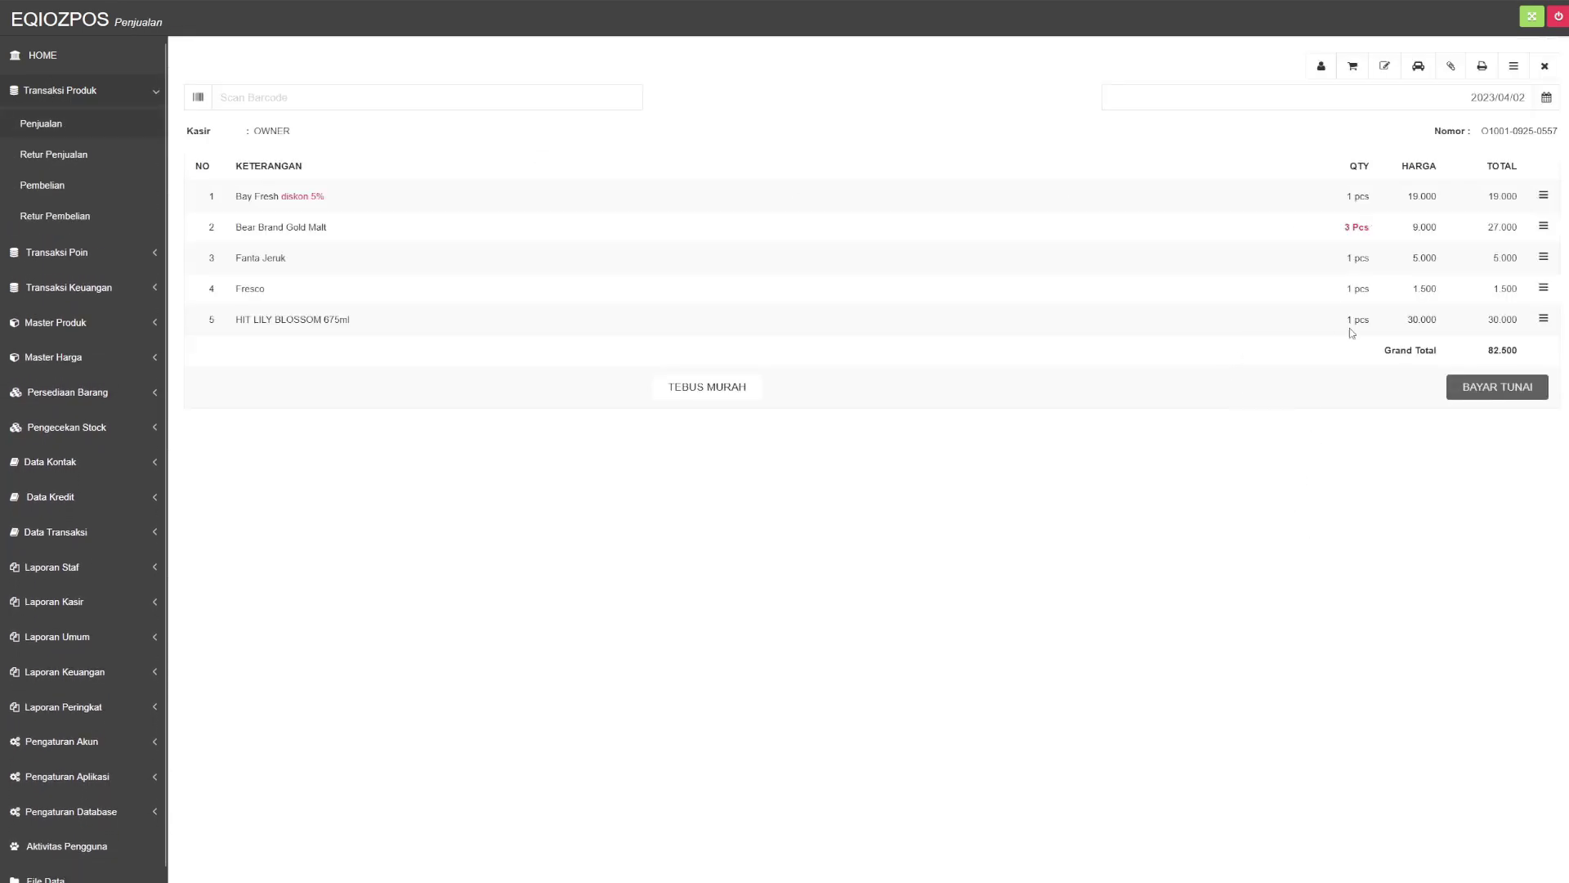
{"action": "left_click", "coordinate": [50, 185]}
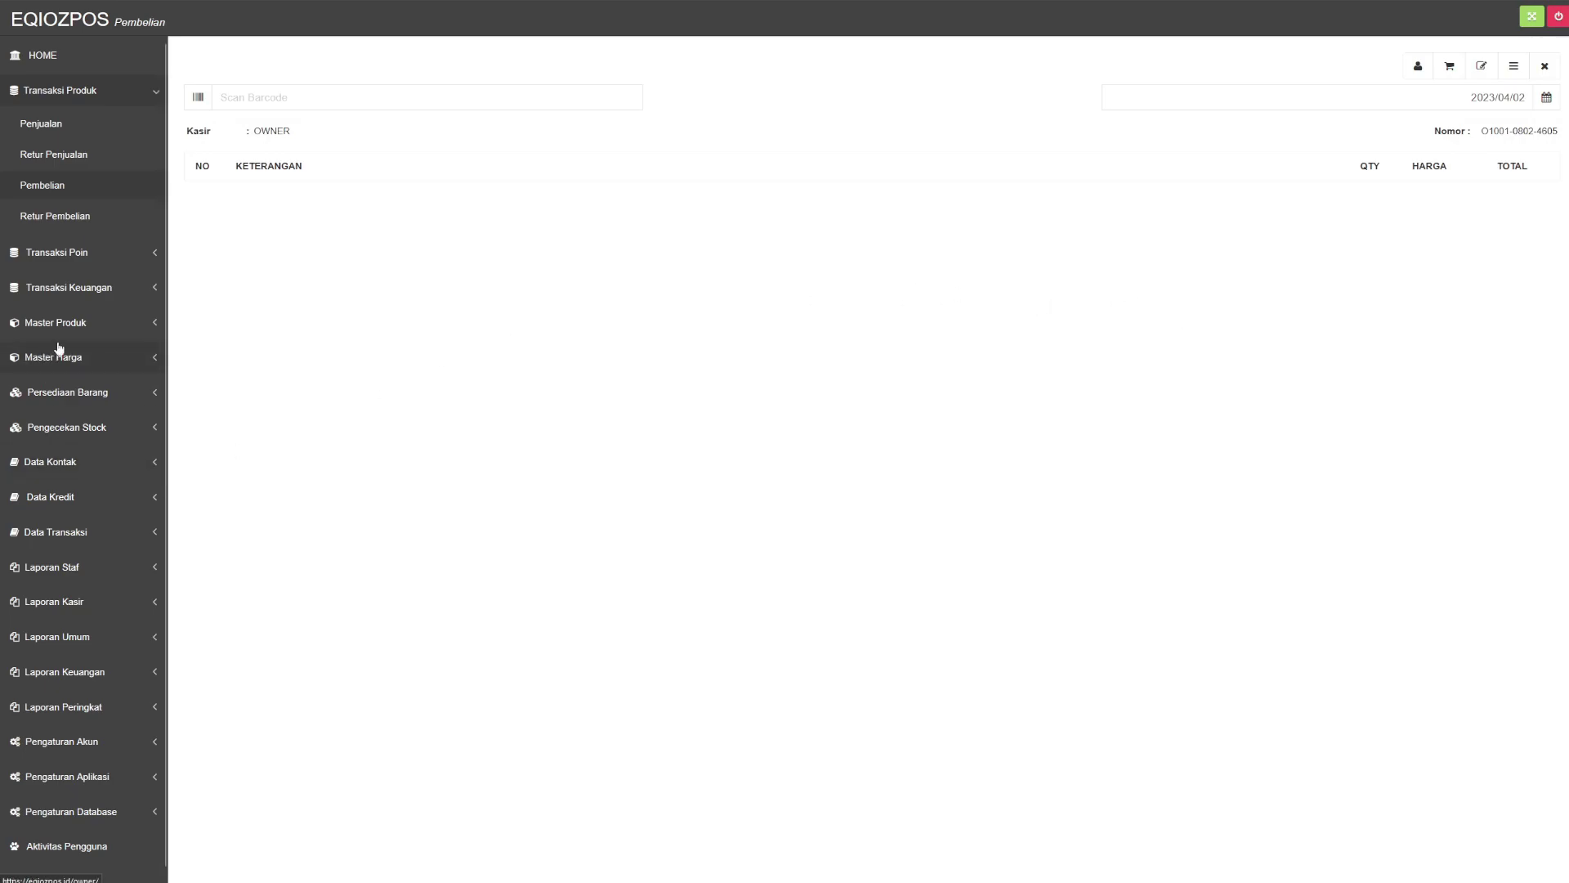
Add 3 pcs to the Bay Fresh stock in Barang Ready and save the stock addition
{"action": "left_click", "coordinate": [101, 398]}
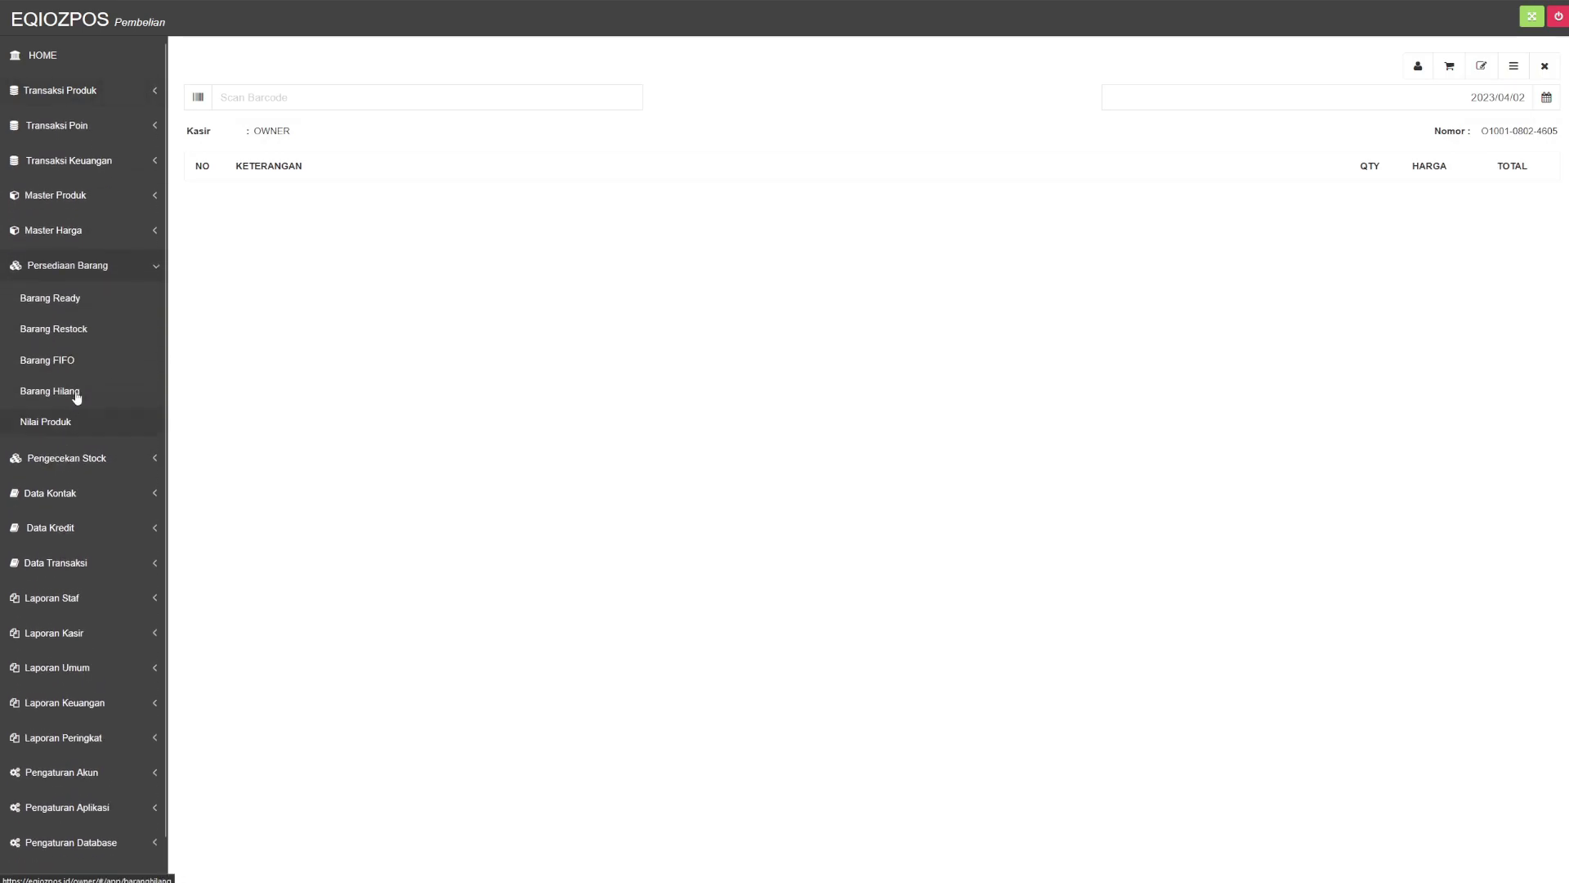
{"action": "left_click", "coordinate": [85, 299]}
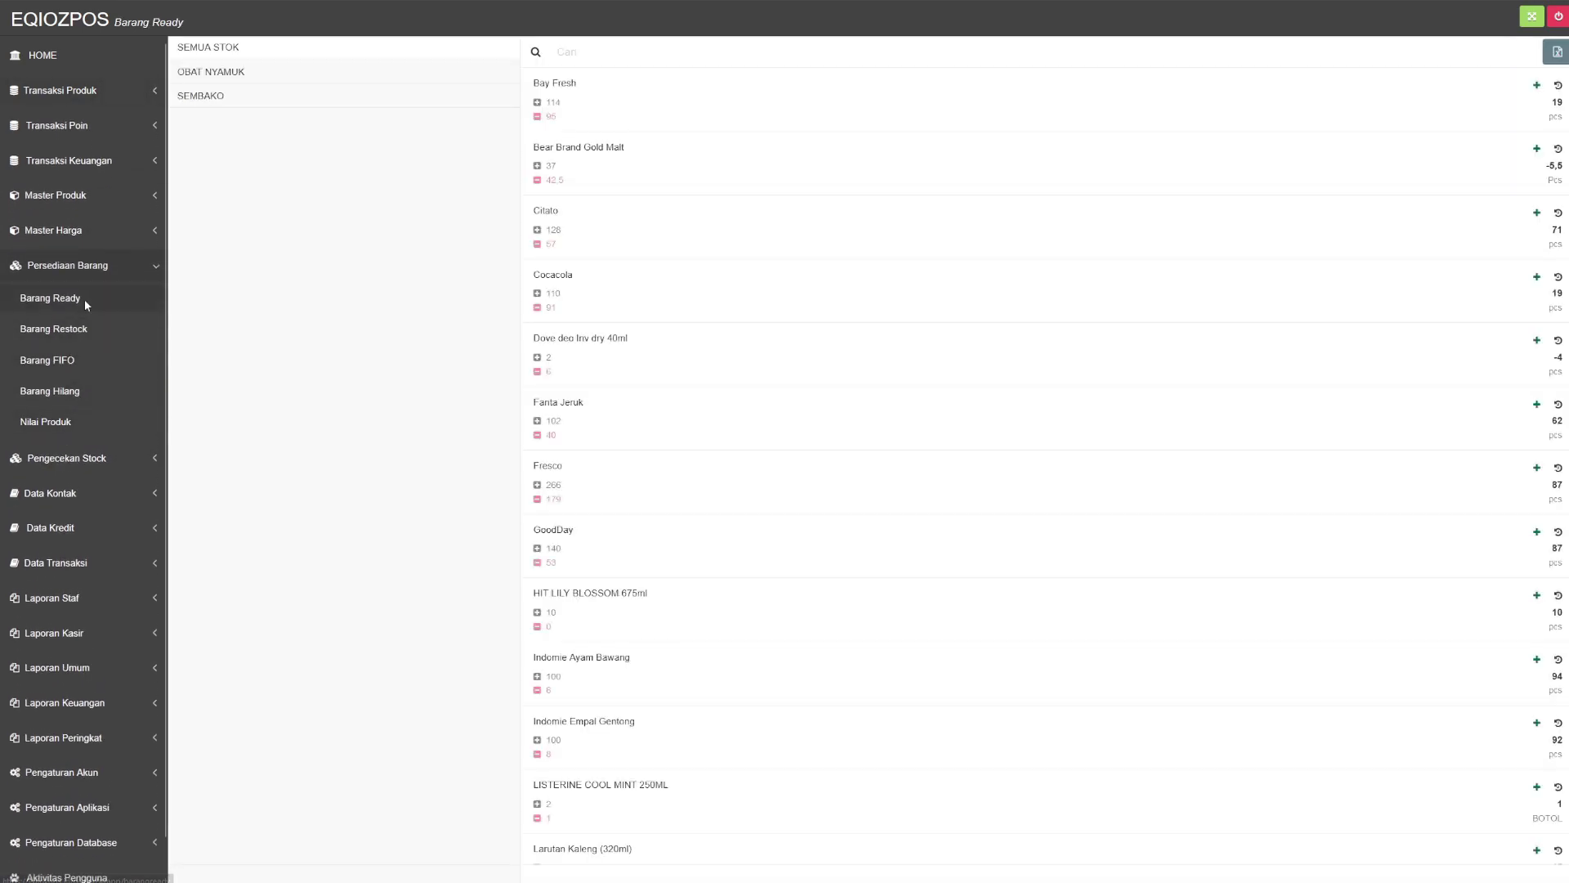
{"action": "left_click", "coordinate": [1536, 85]}
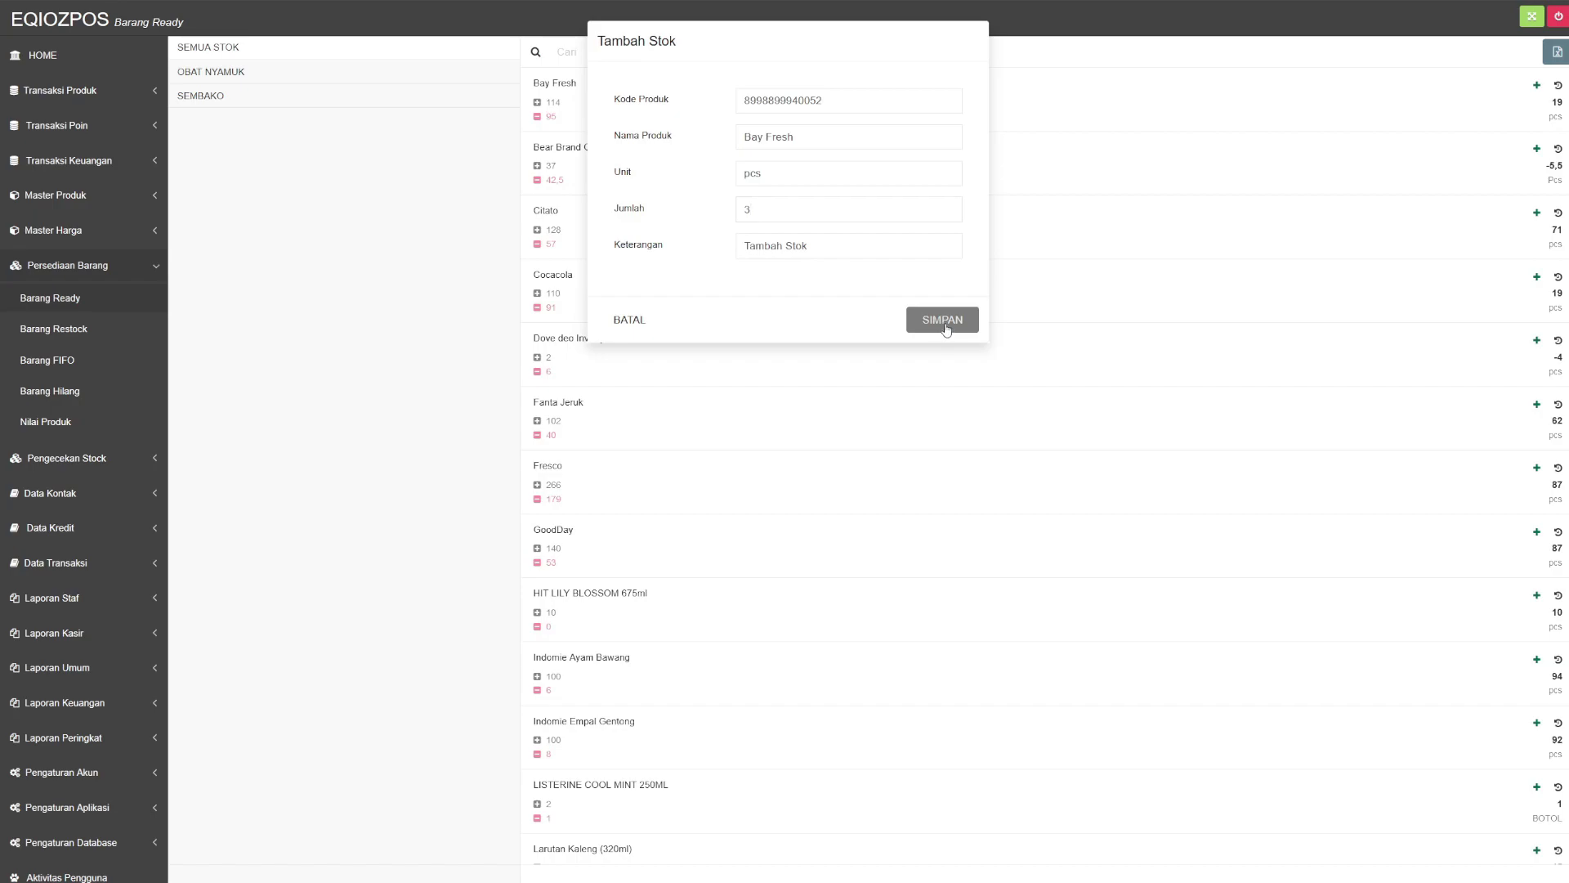
{"action": "left_click", "coordinate": [944, 321]}
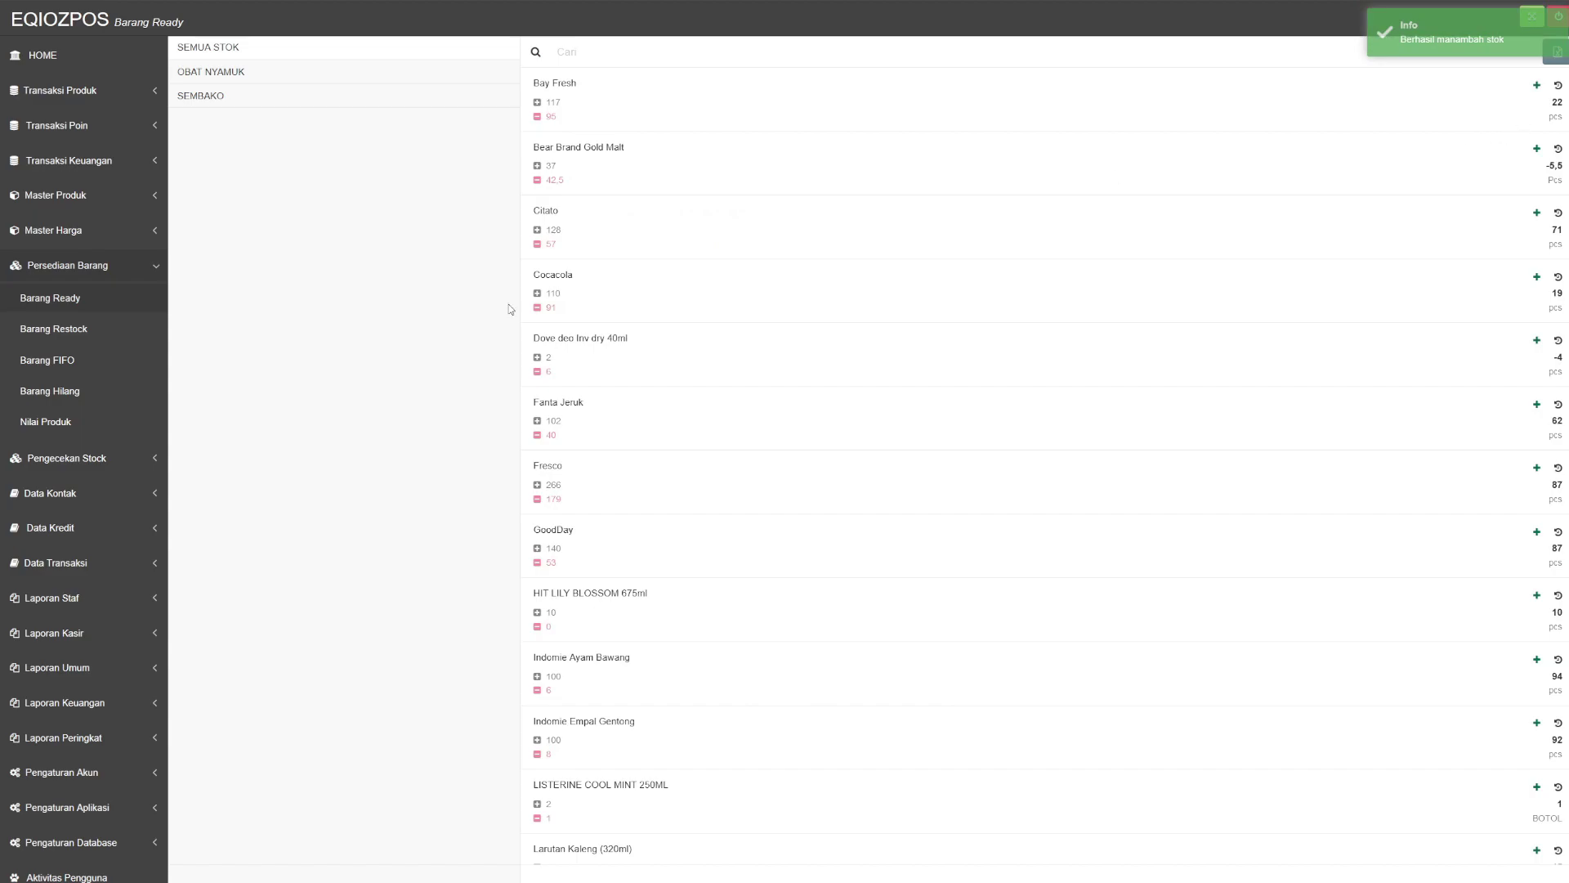
Compare the Barang Restock list with the Barang Ready list under Persediaan Barang
{"action": "left_click", "coordinate": [65, 328]}
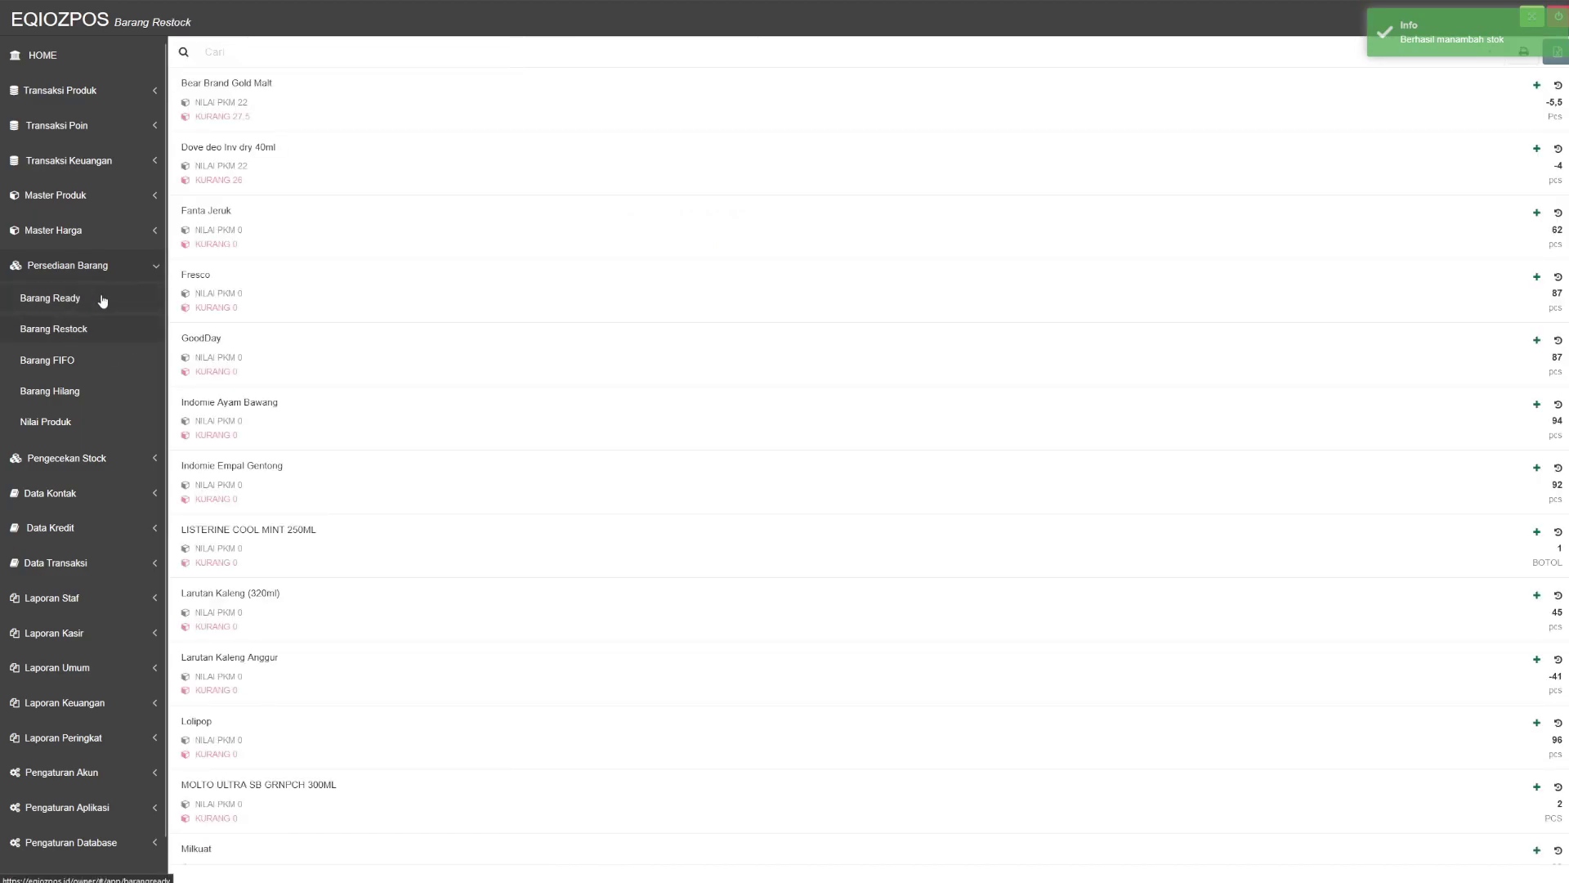
{"action": "left_click", "coordinate": [102, 302]}
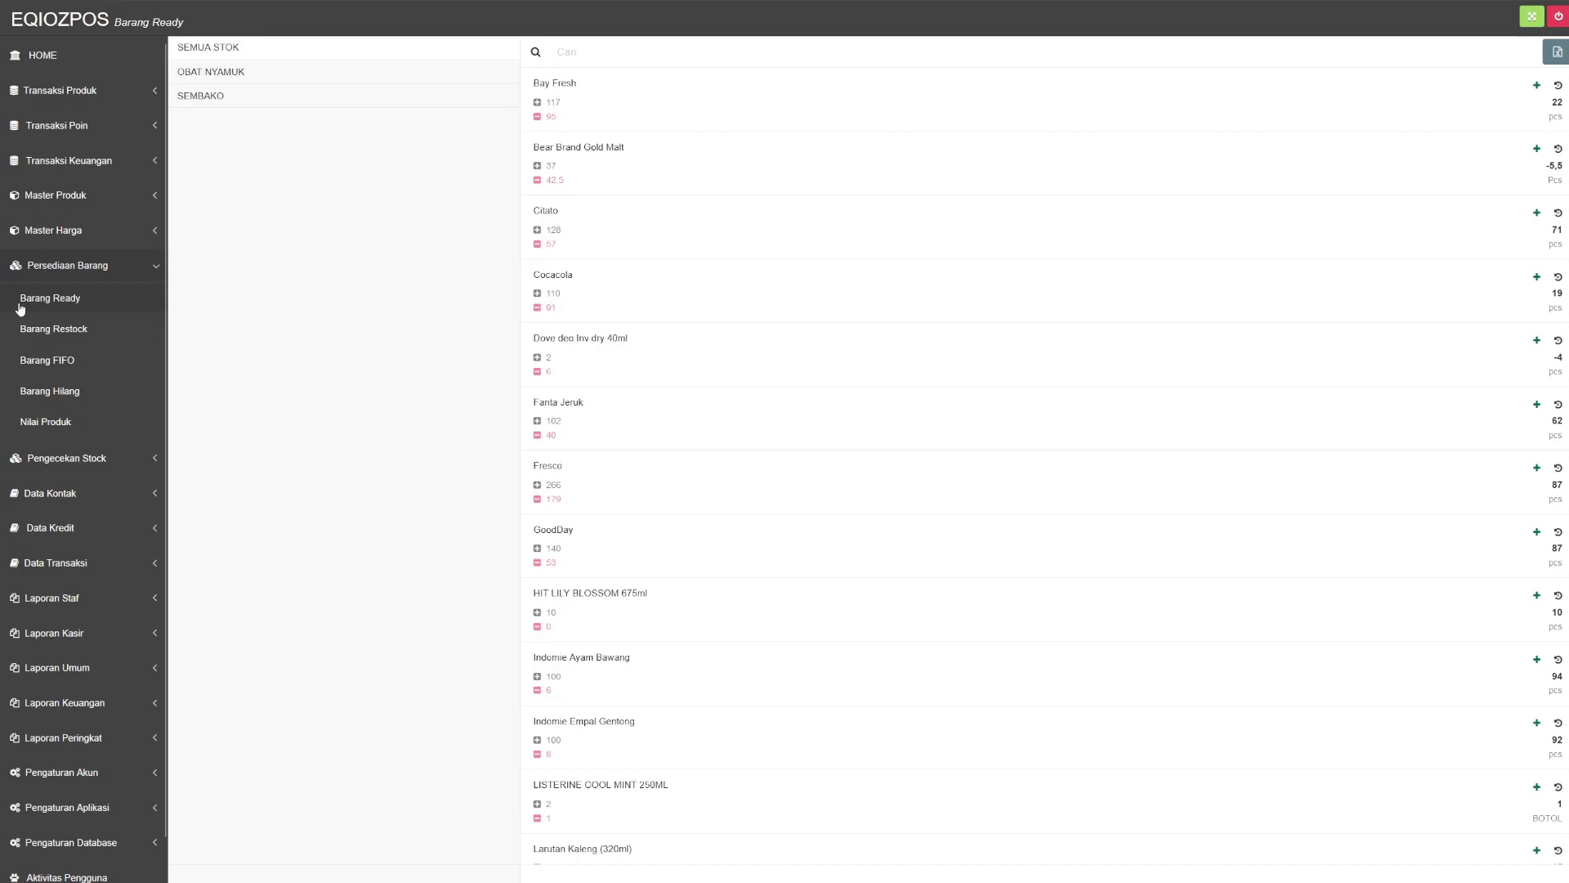
{"action": "left_click", "coordinate": [65, 329]}
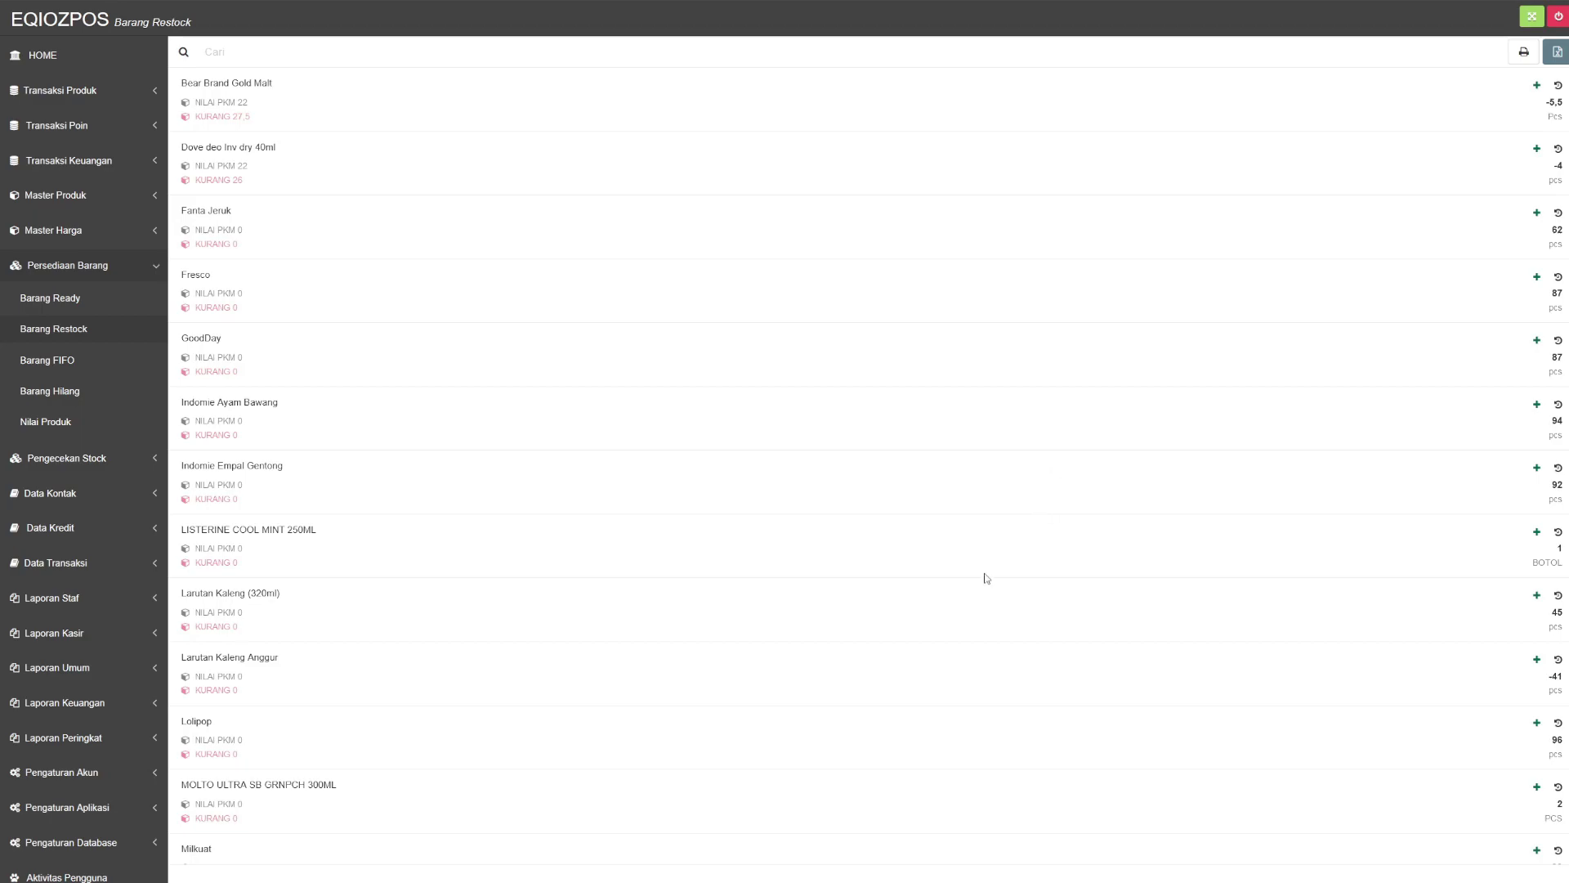
Add 1 pcs of Dove deo Inv dry 40ml to a Pembelian entry from the restock product selection at a purchase price of 15,000
{"action": "left_click", "coordinate": [82, 98]}
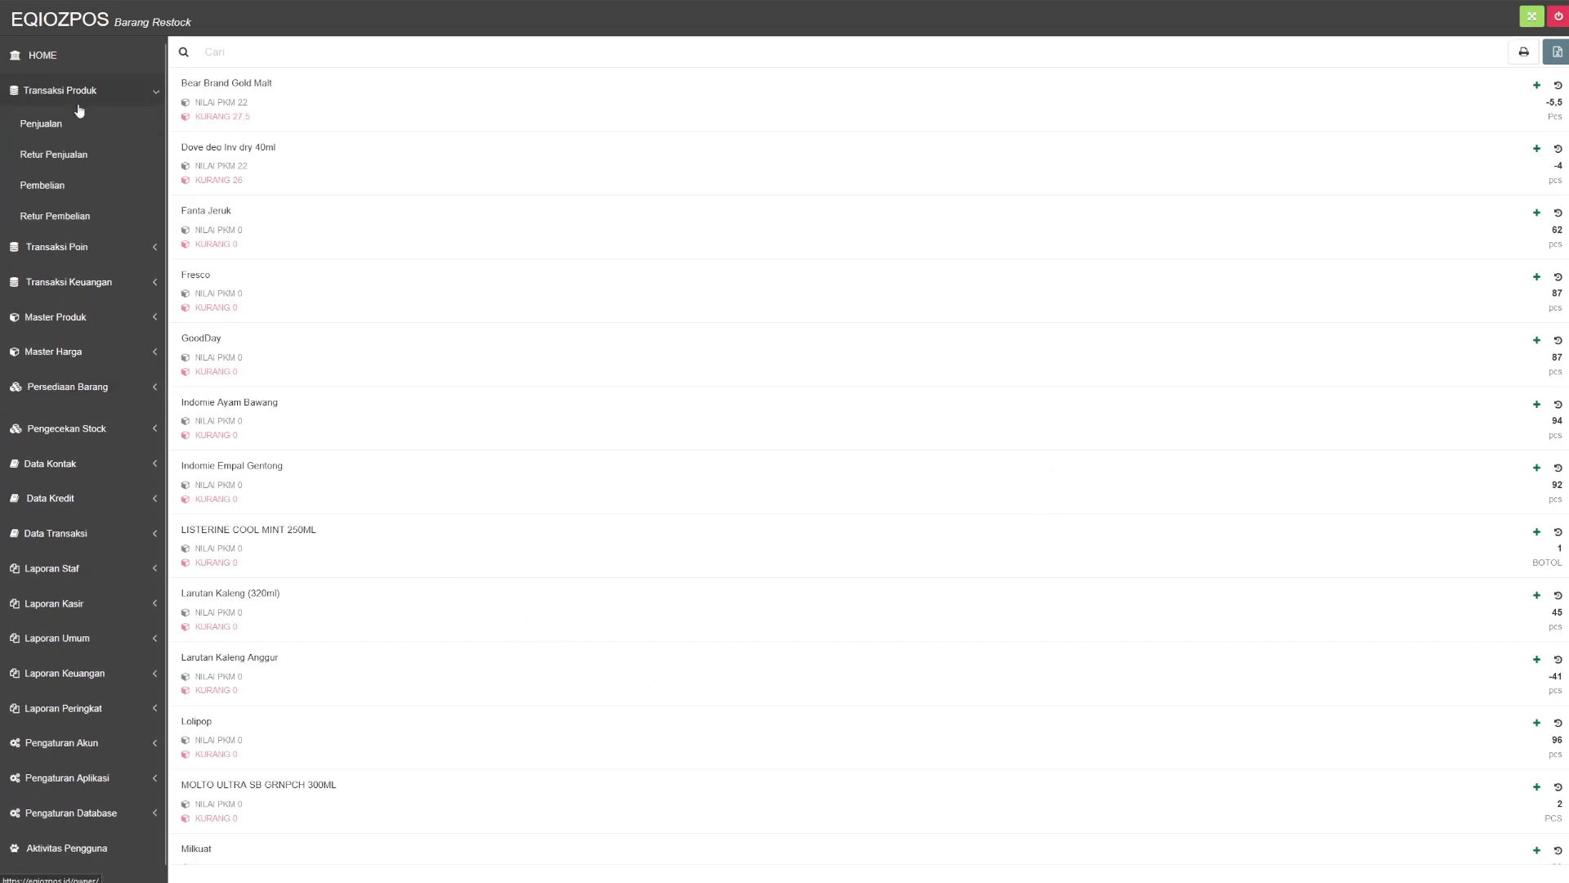
{"action": "left_click", "coordinate": [60, 185]}
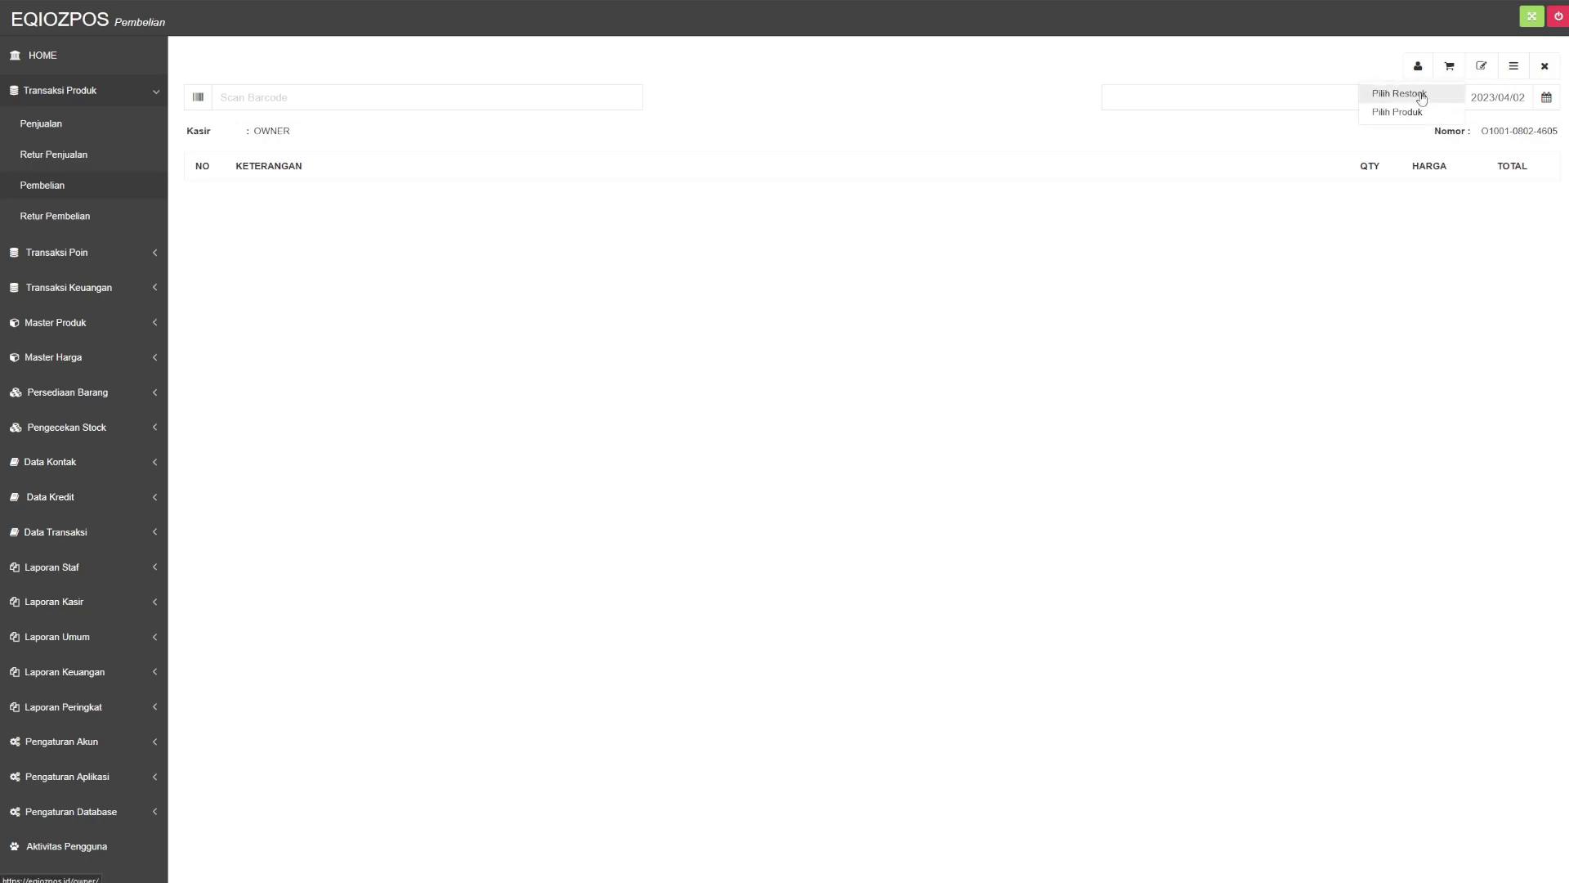
{"action": "left_click", "coordinate": [1422, 94]}
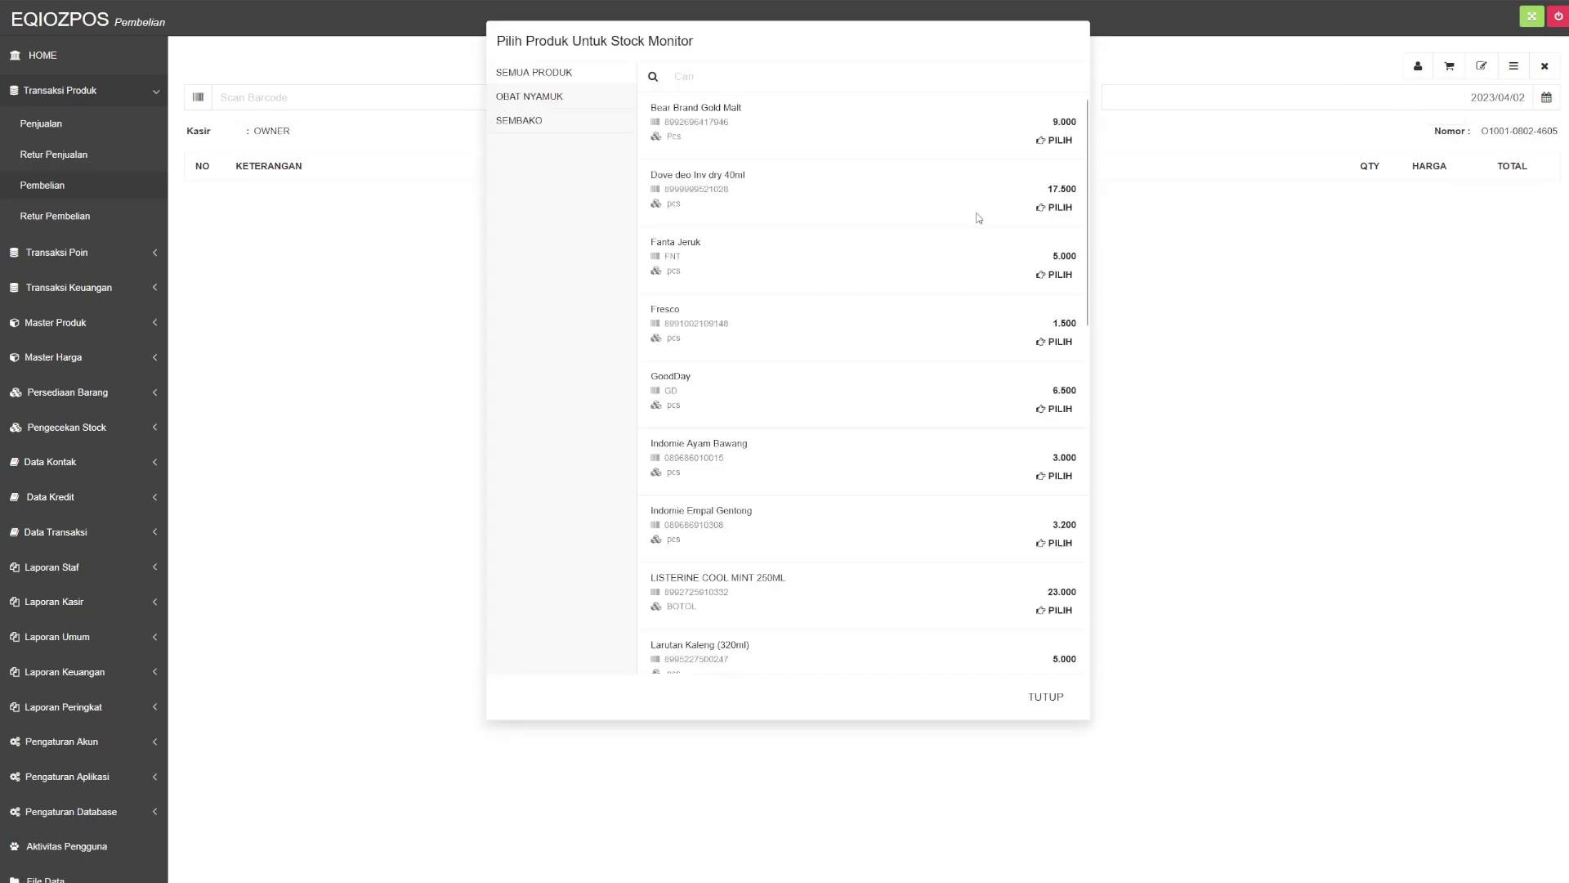
{"action": "left_click", "coordinate": [1056, 209]}
{"action": "left_click", "coordinate": [932, 394]}
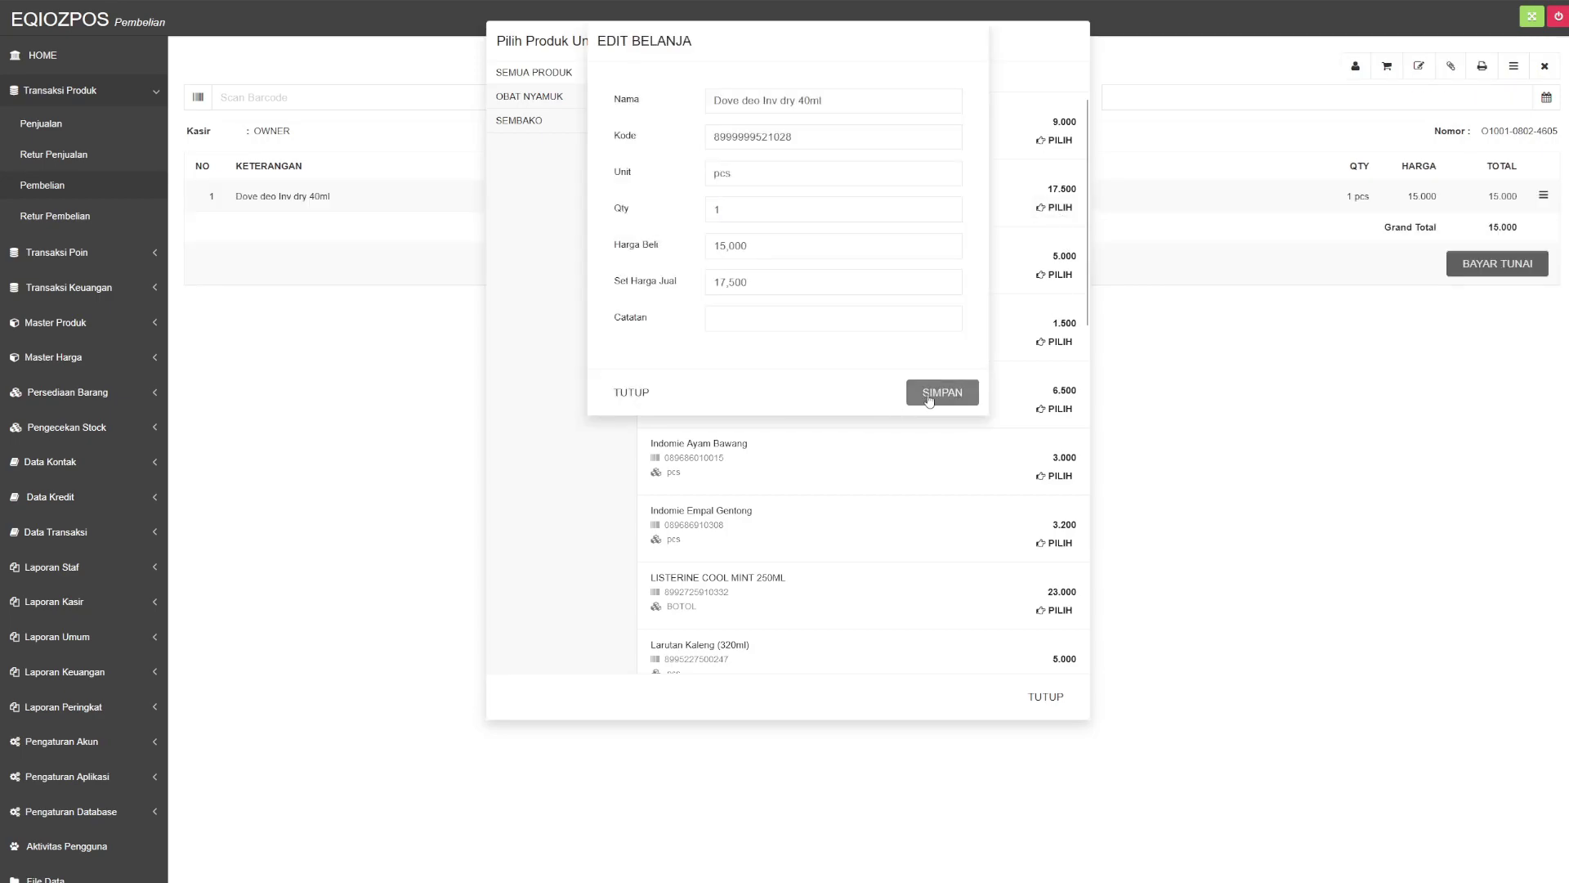
{"action": "left_click", "coordinate": [1039, 698]}
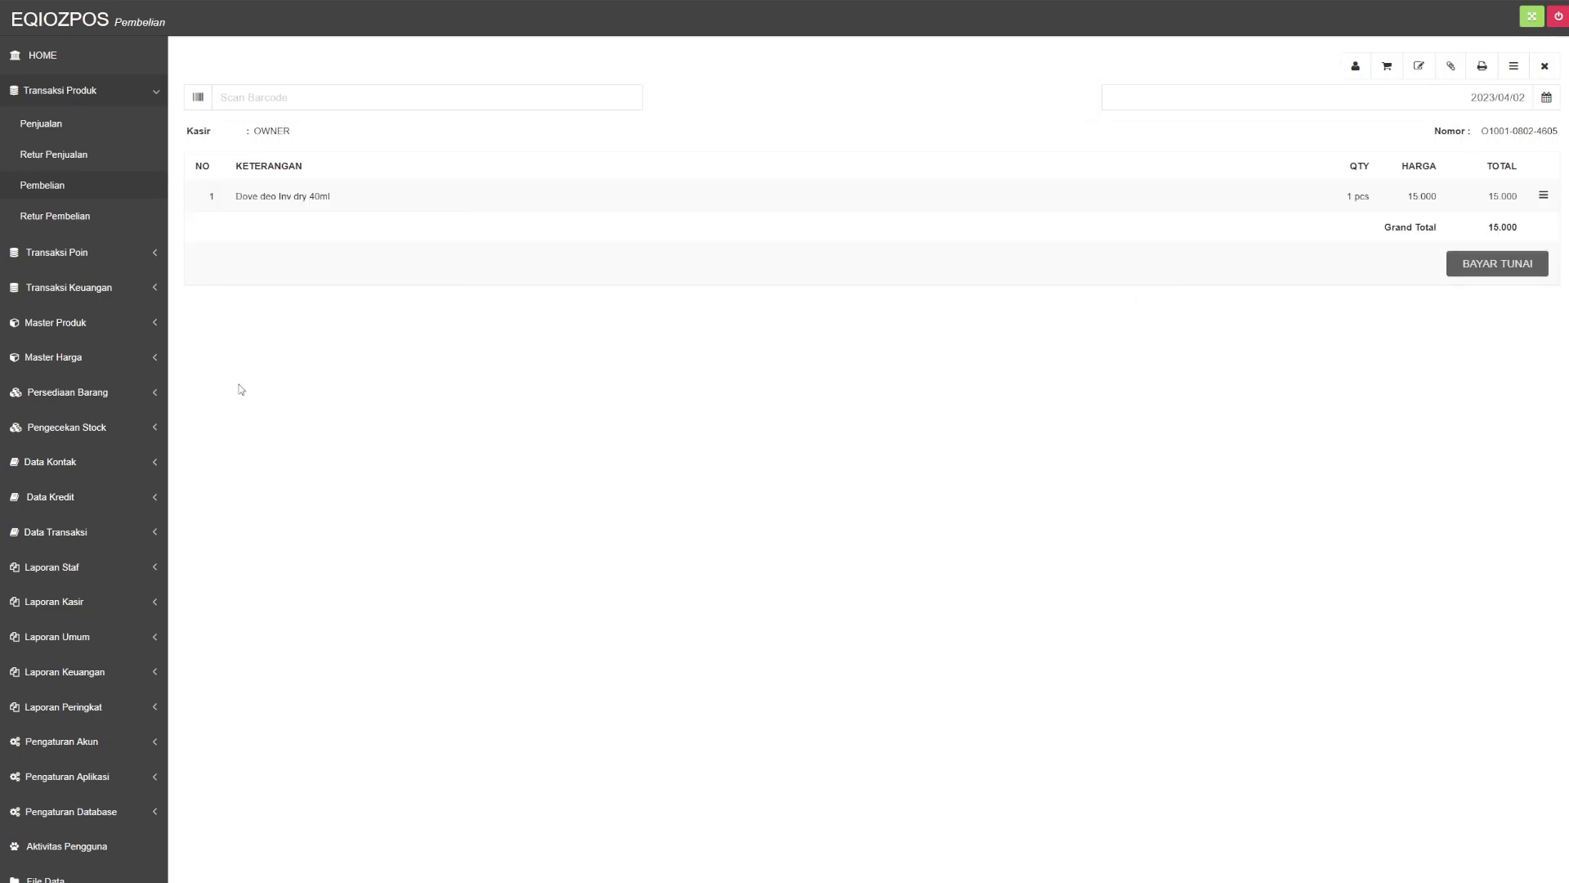
Review the Barang Restock, Barang FIFO and Barang Ready stock lists under Persediaan Barang
{"action": "left_click", "coordinate": [68, 92]}
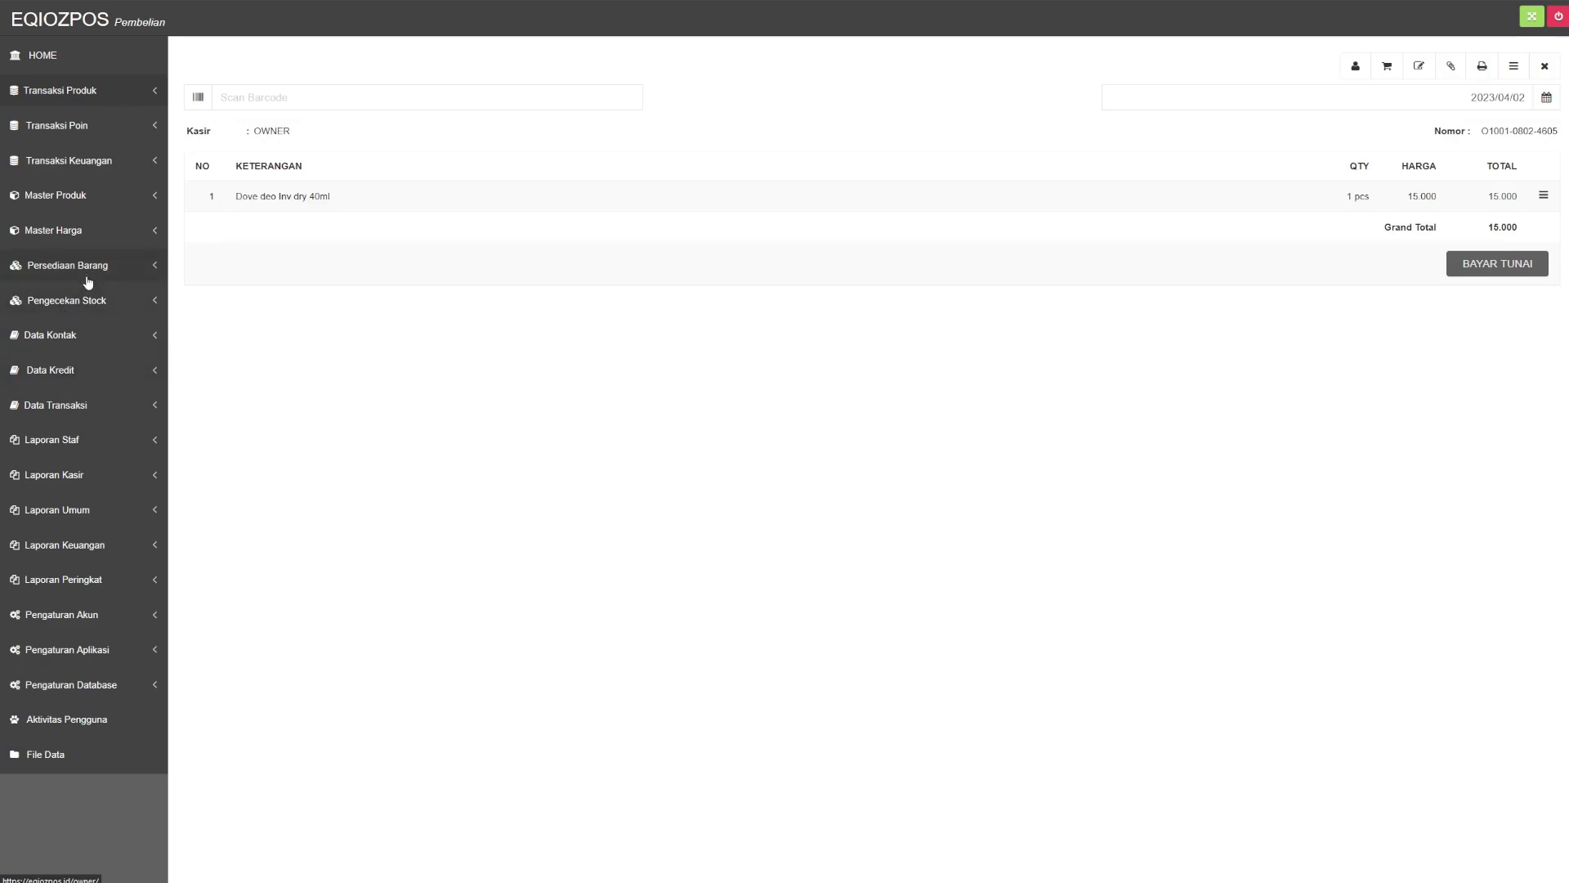
{"action": "left_click", "coordinate": [88, 301]}
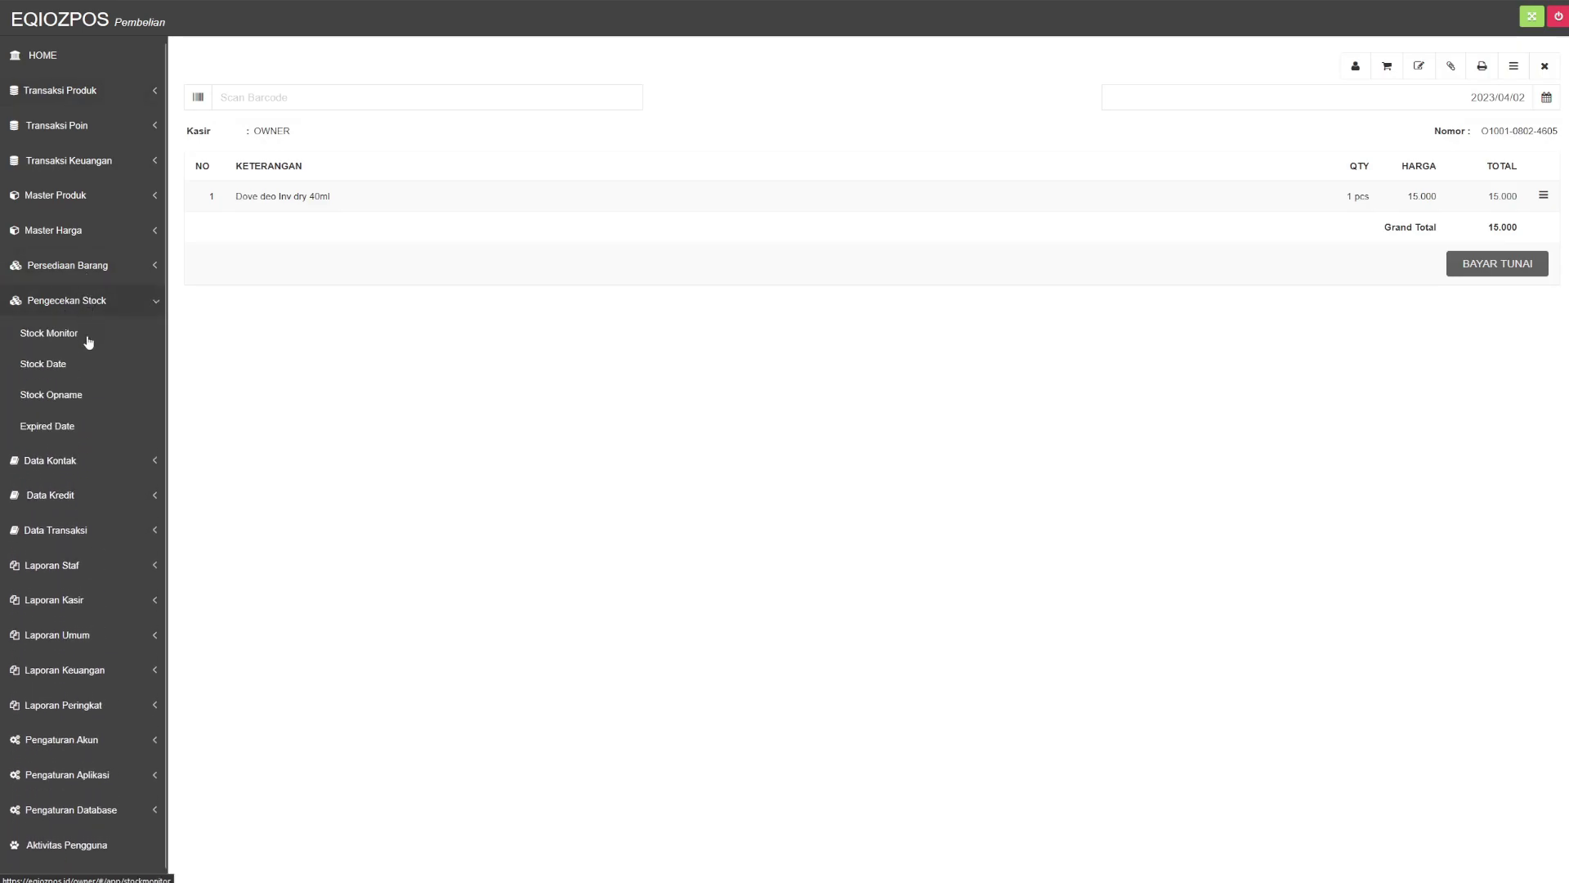
{"action": "left_click", "coordinate": [80, 268]}
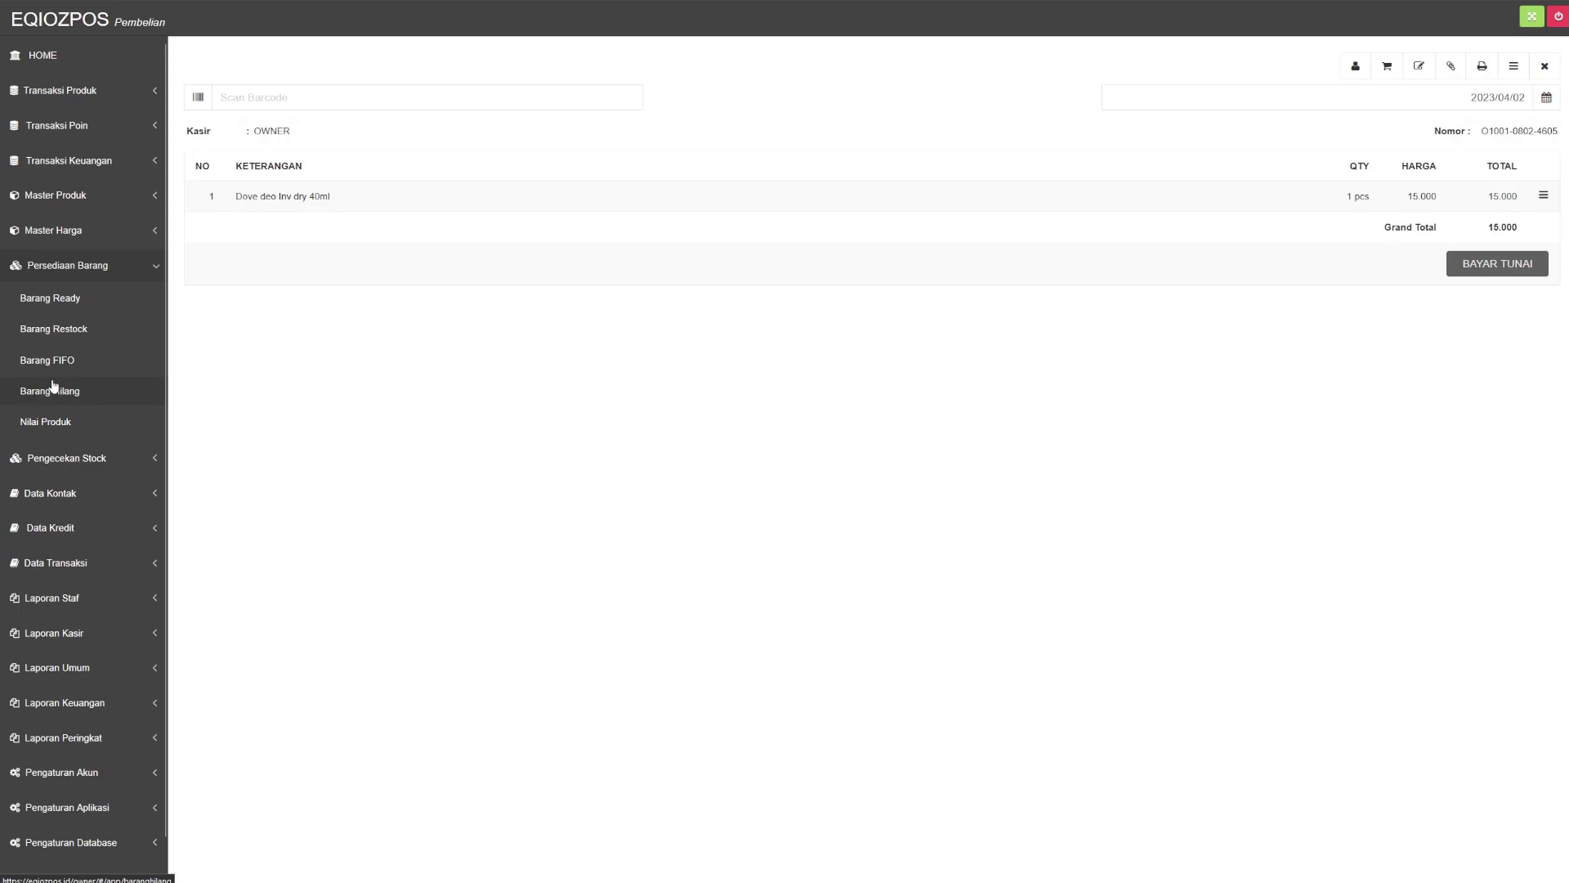
{"action": "left_click", "coordinate": [67, 330]}
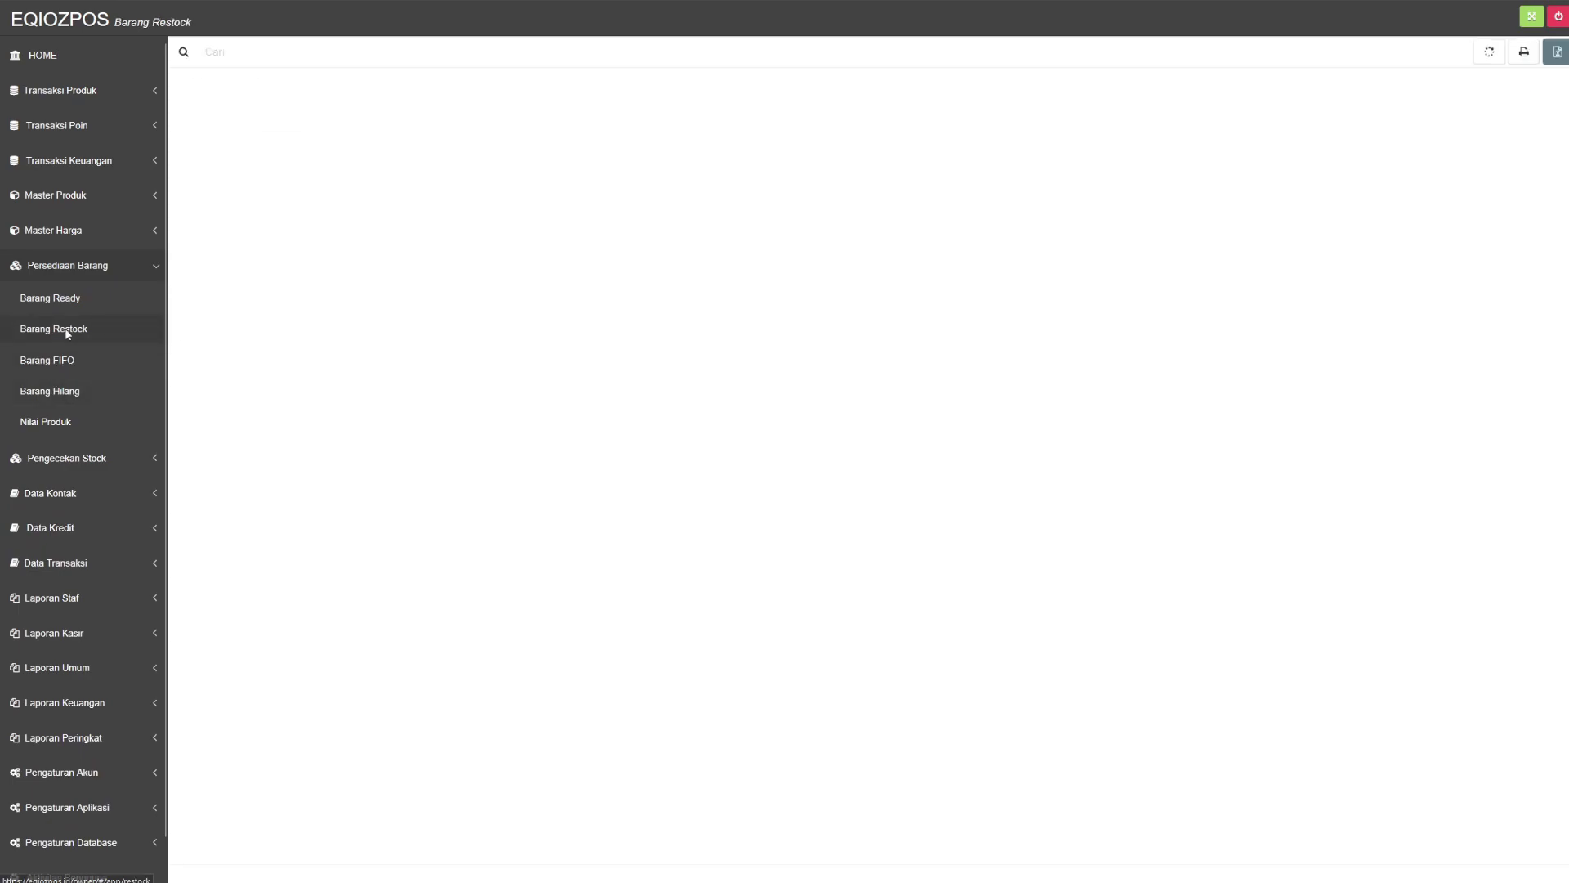
{"action": "left_click", "coordinate": [49, 367]}
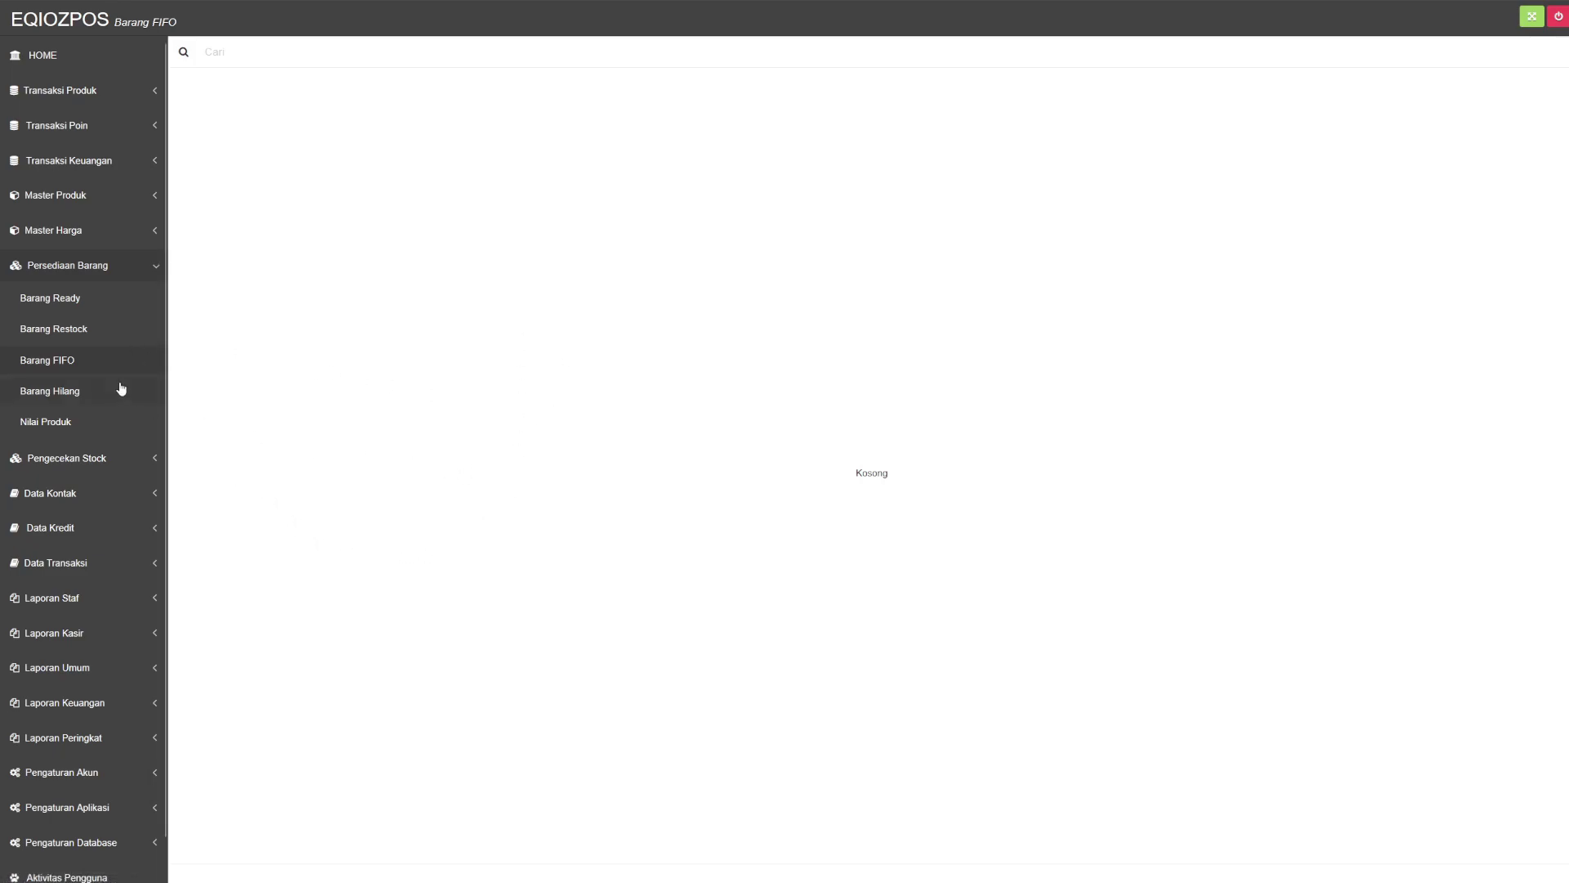
{"action": "left_click", "coordinate": [52, 307]}
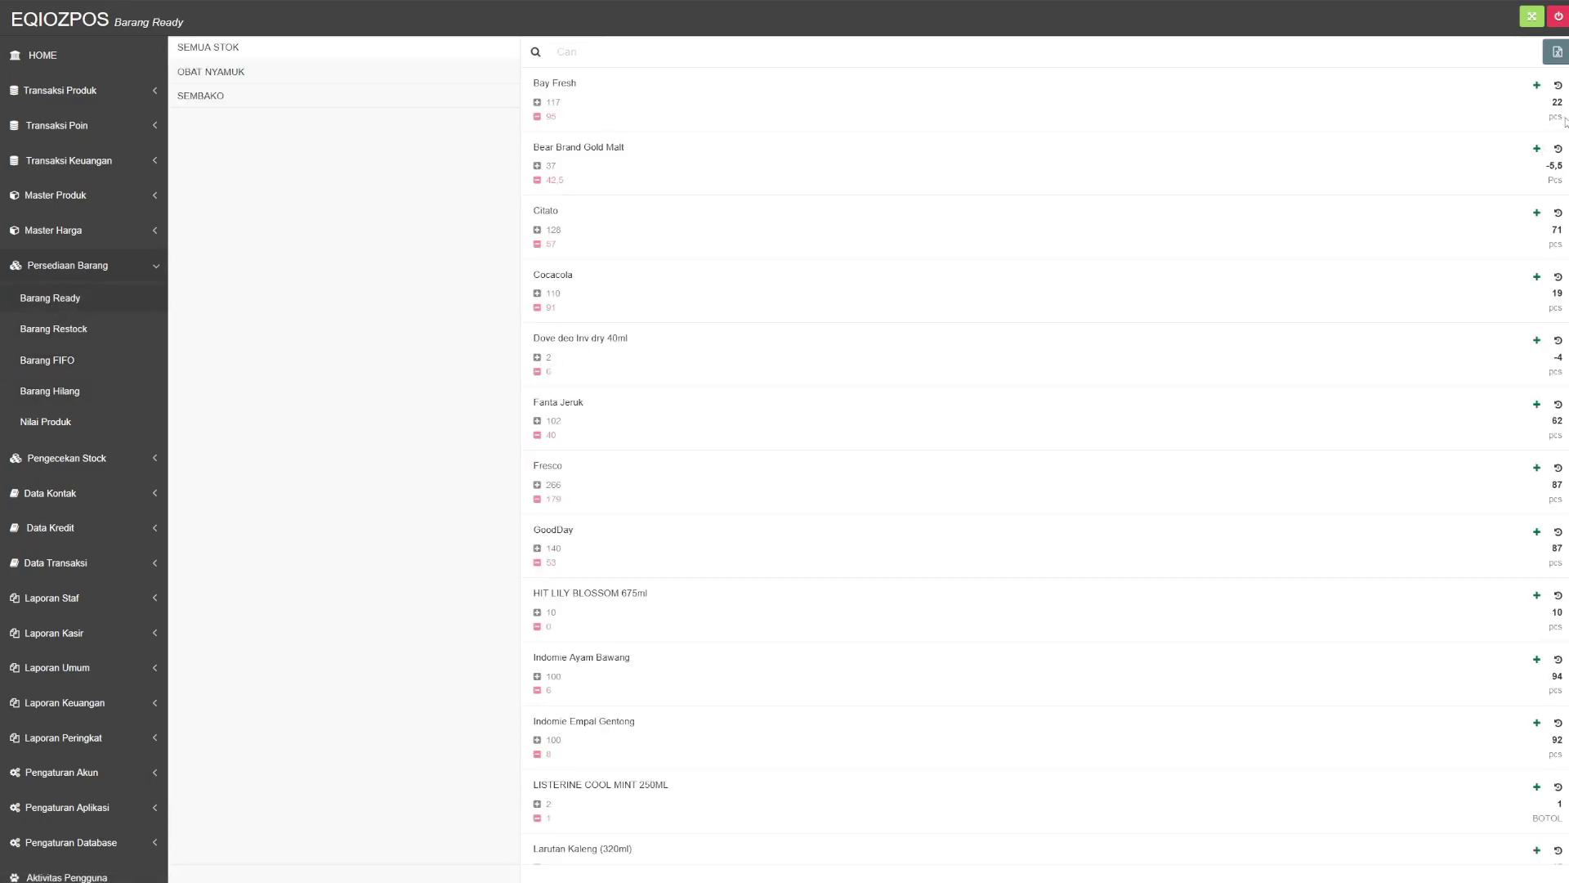
{"action": "left_click", "coordinate": [72, 359]}
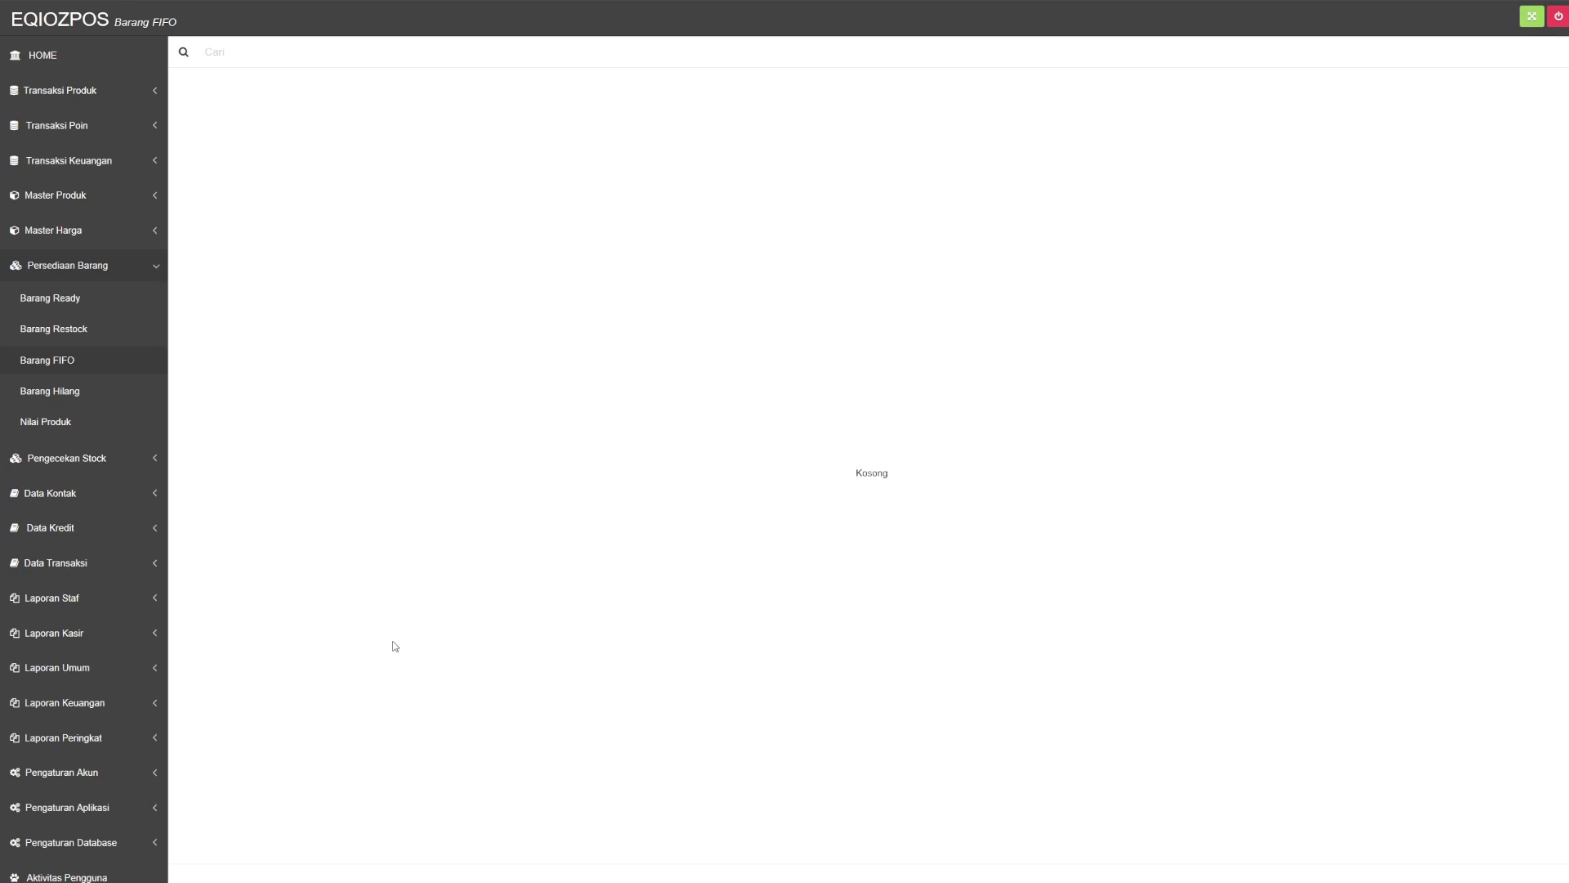
View the Barang Hilang and Nilai Produk pages under Persediaan Barang
{"action": "left_click", "coordinate": [56, 398]}
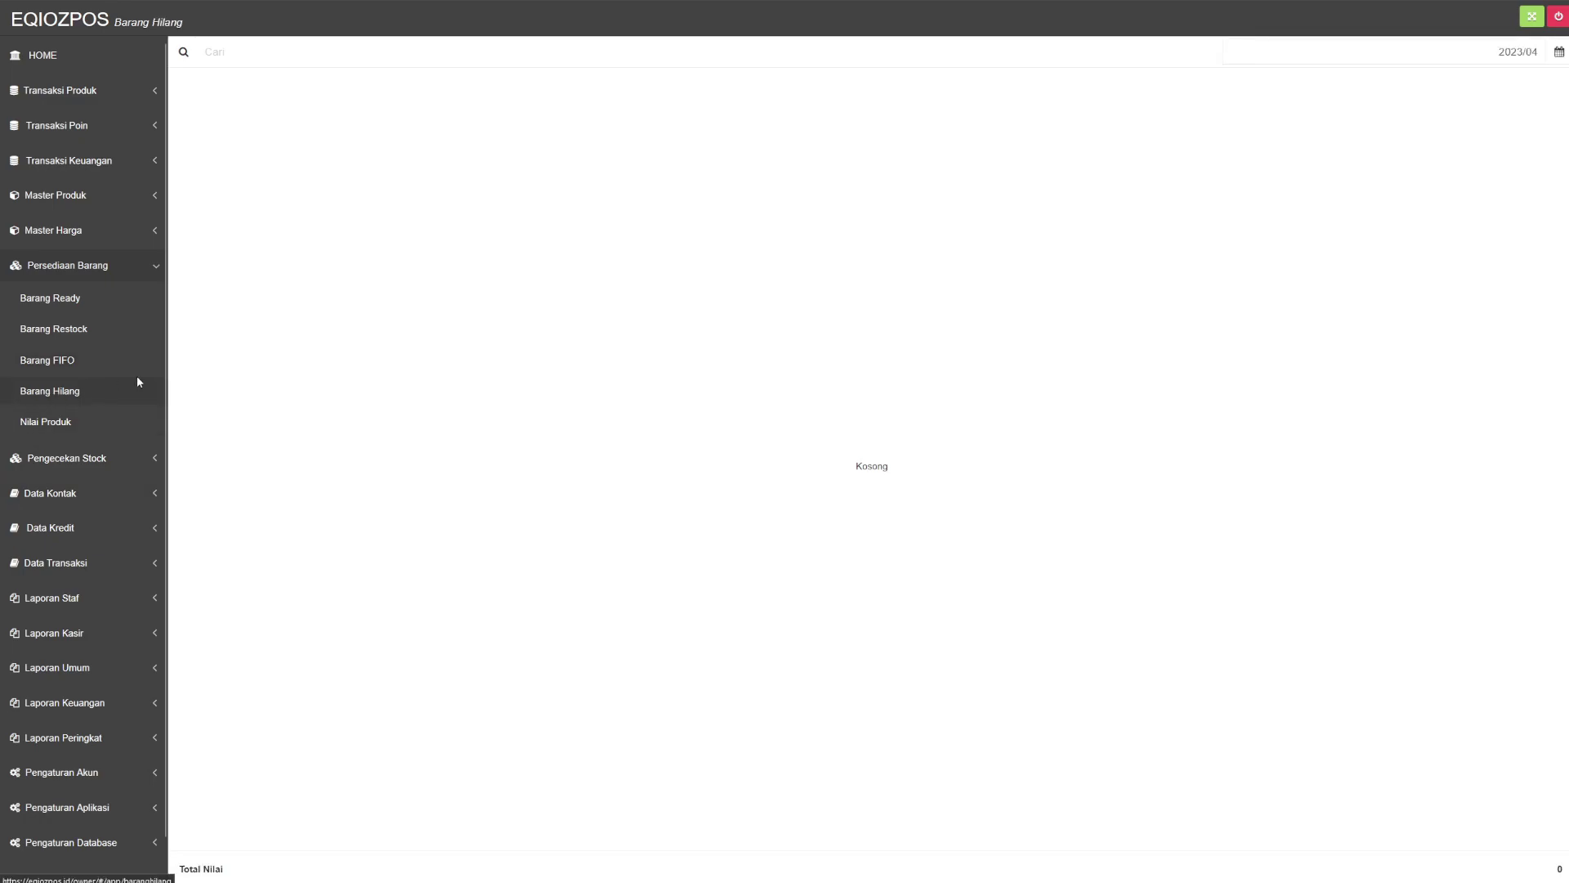
{"action": "left_click", "coordinate": [62, 427]}
{"action": "left_click", "coordinate": [63, 393]}
Reduce the Bay Fresh stock by 2 pcs in Stock Opname with the reason Barang Hilang and save
{"action": "left_click", "coordinate": [81, 464]}
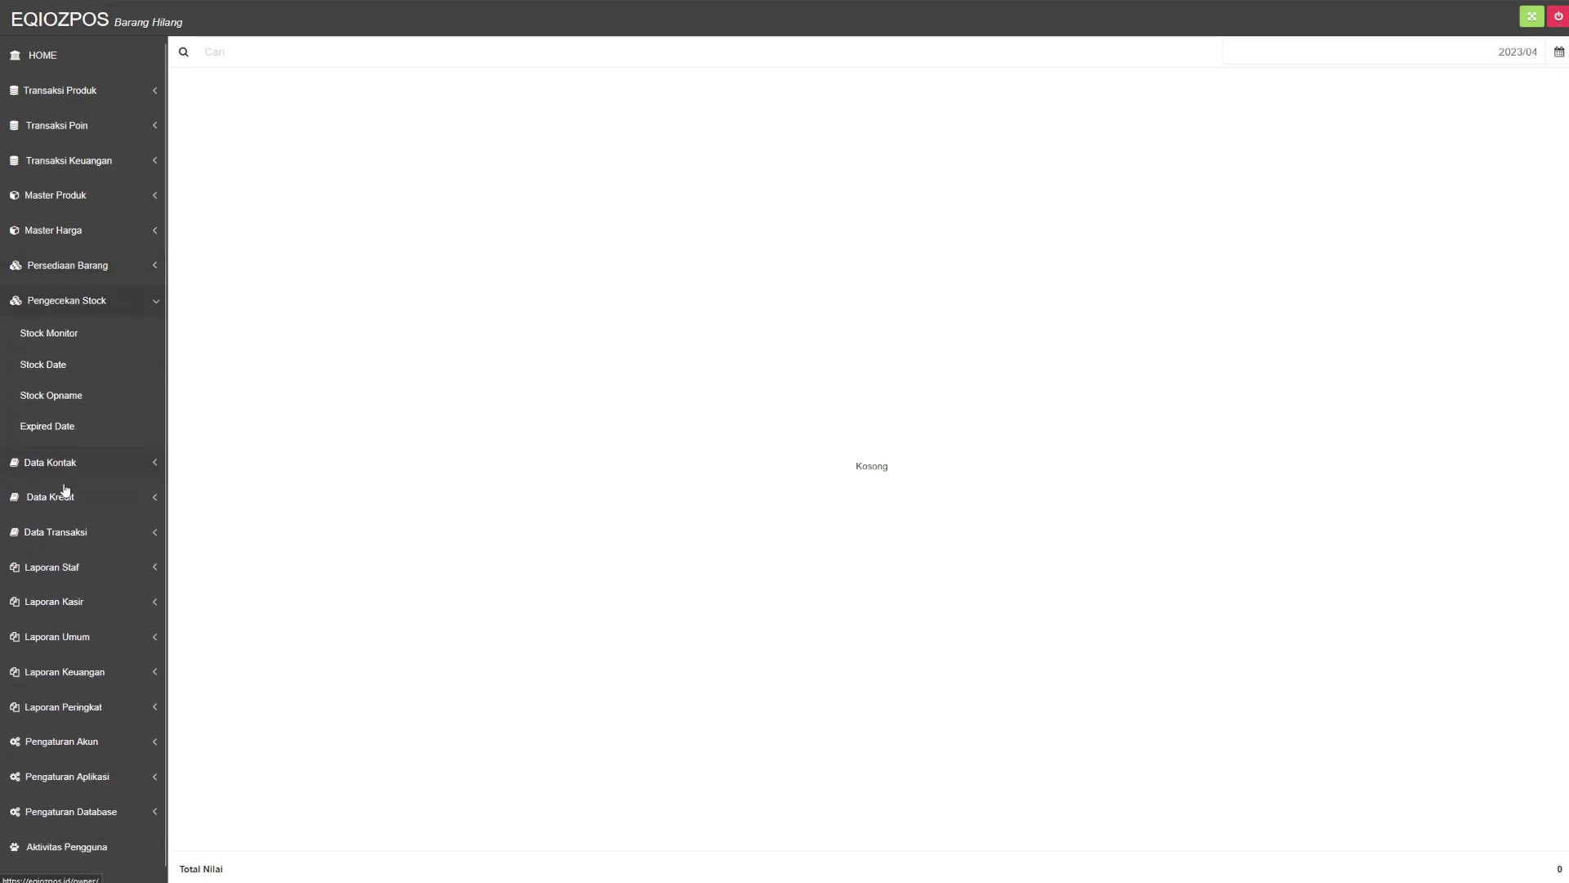
{"action": "left_click", "coordinate": [54, 400]}
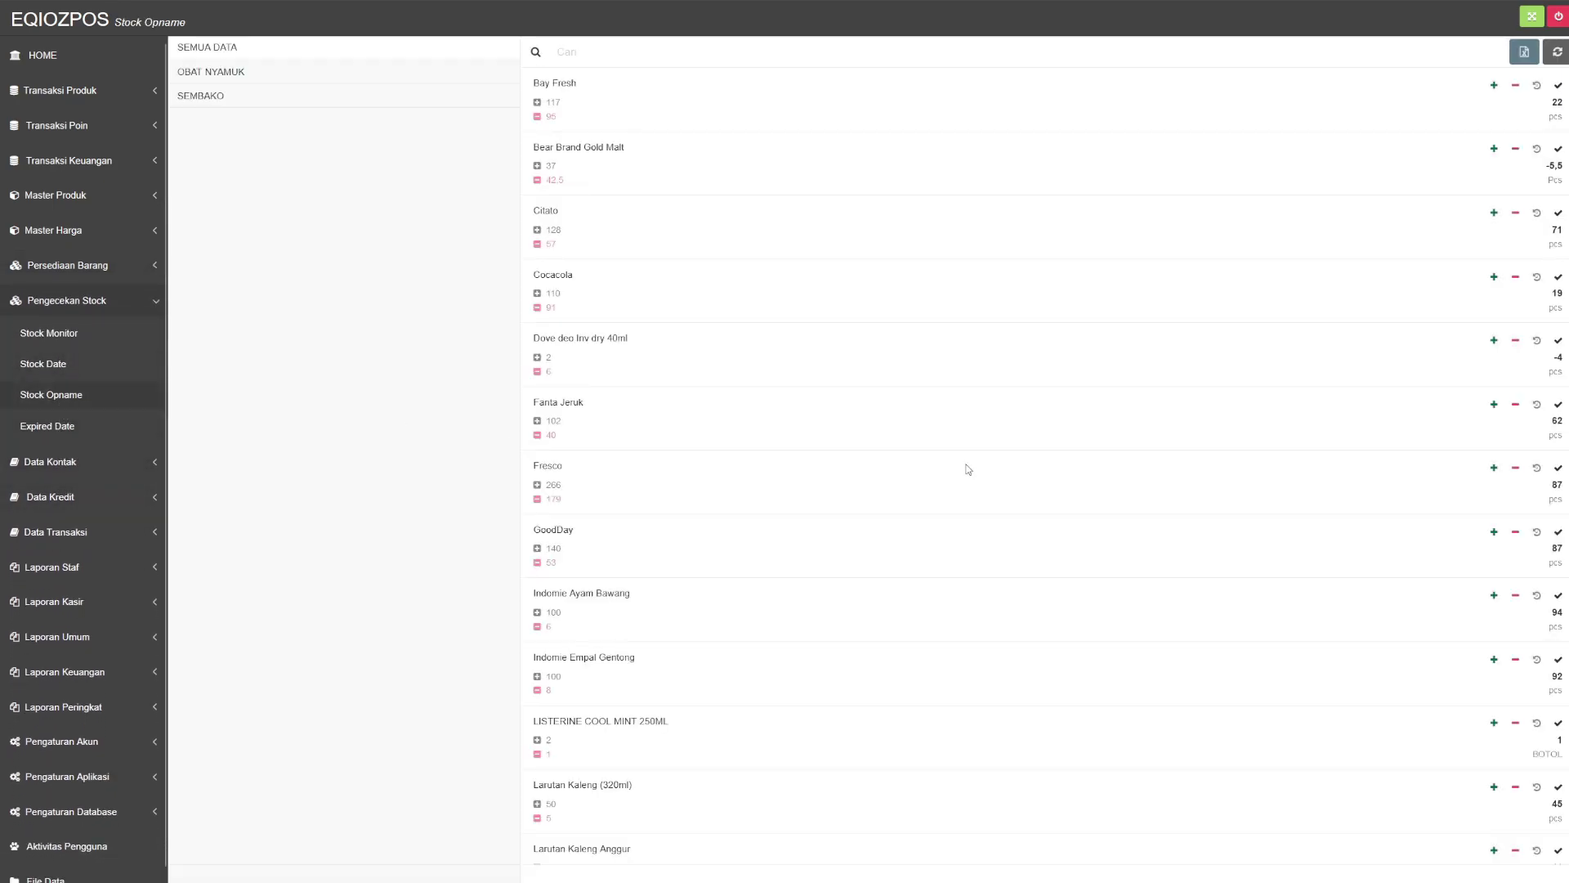
{"action": "left_click", "coordinate": [1516, 87]}
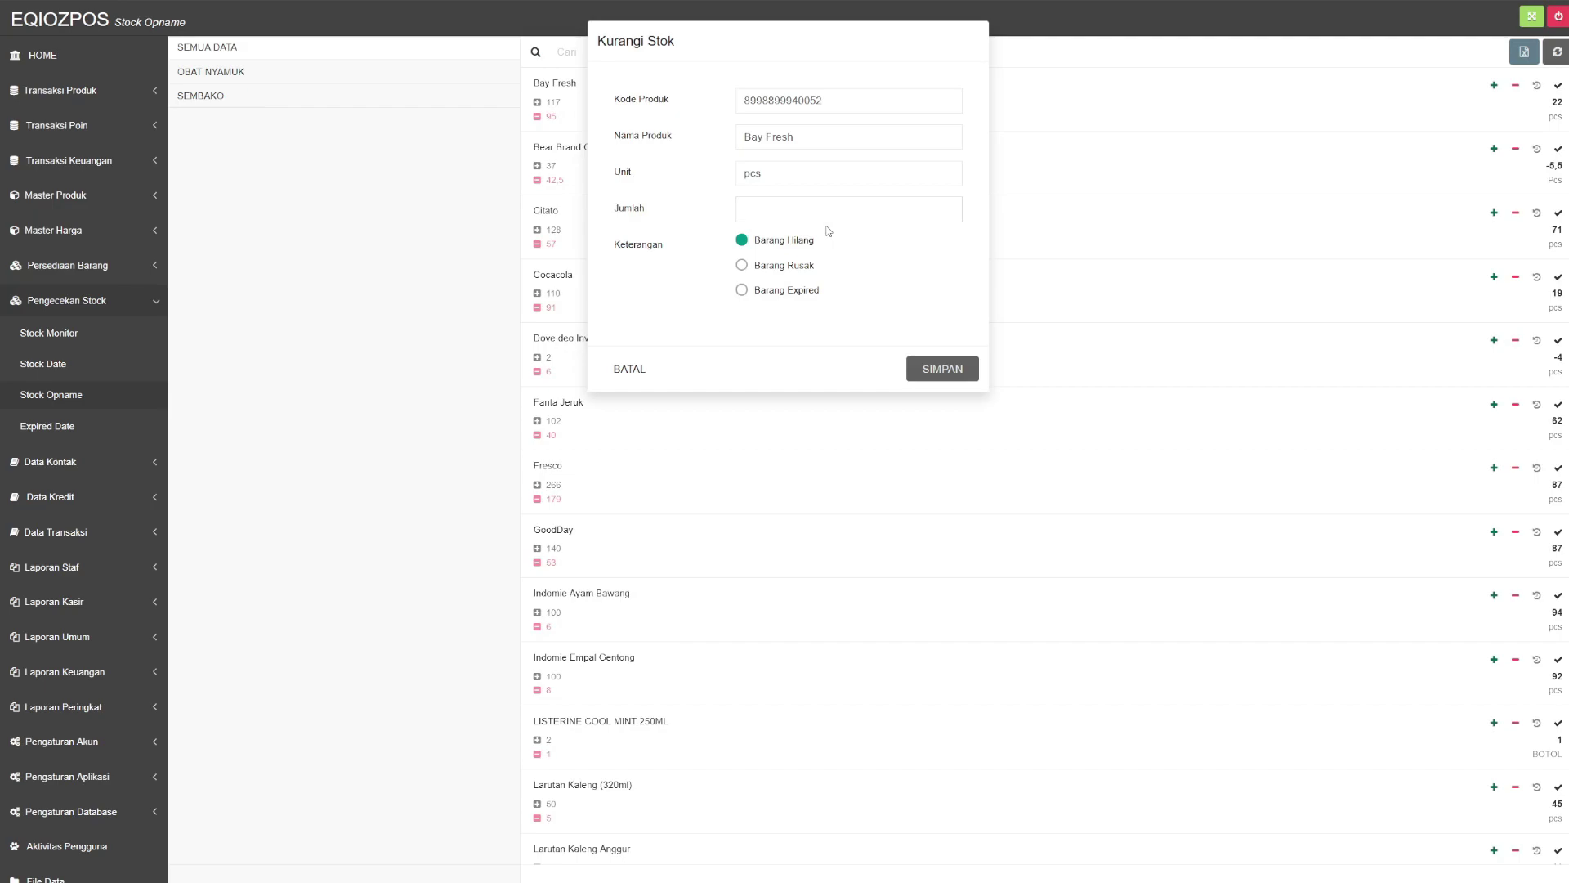
{"action": "type", "text": "2"}
{"action": "left_click", "coordinate": [944, 369]}
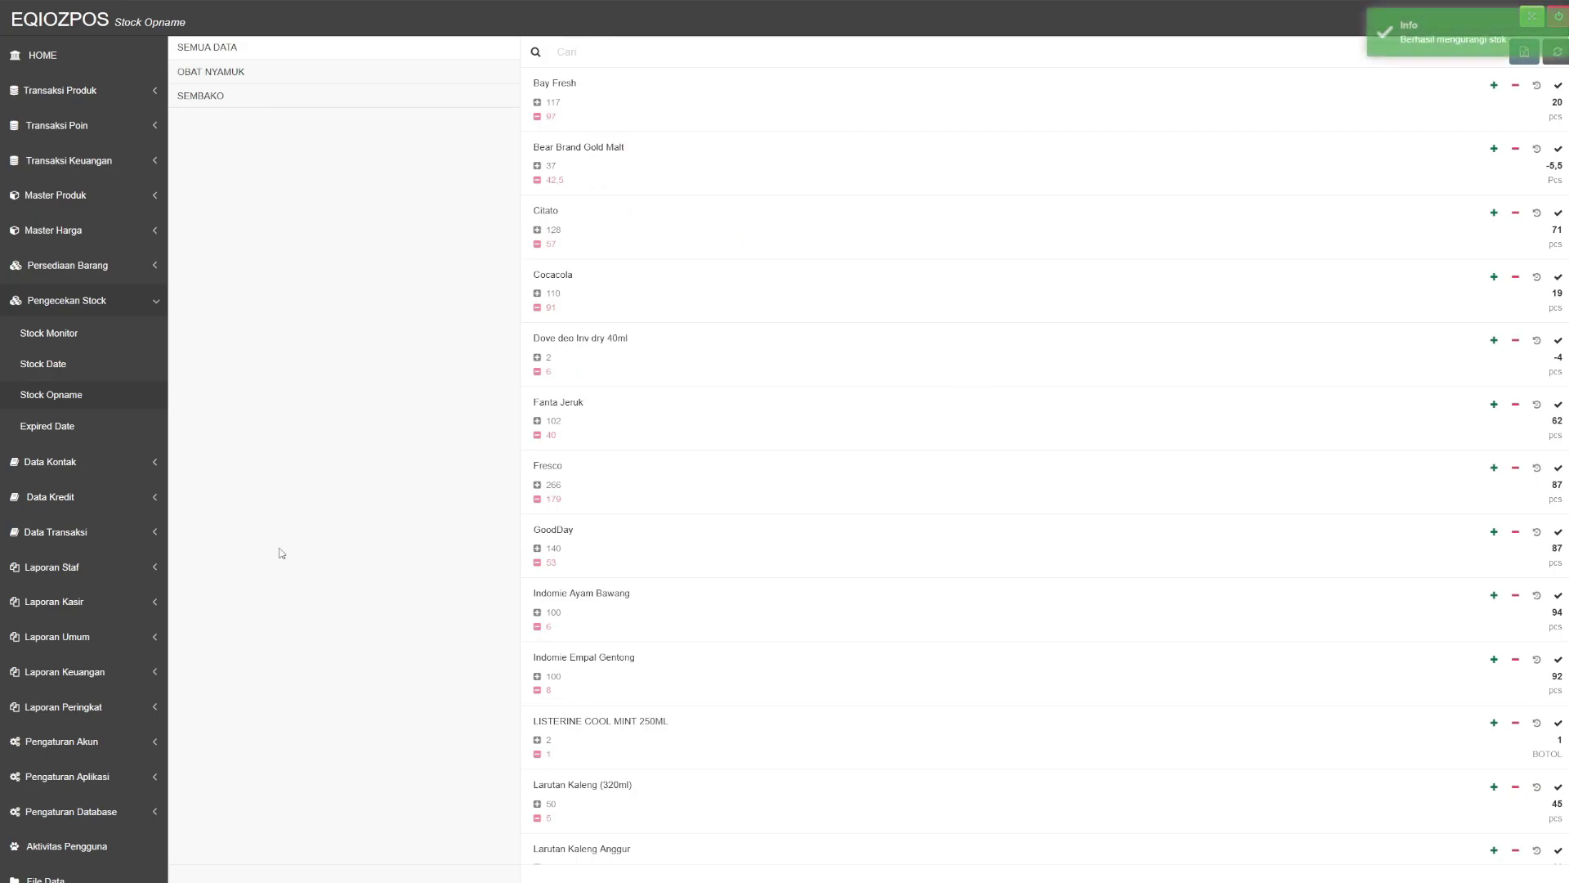
Check the Barang Hilang list under Persediaan Barang for the Bay Fresh stock reduction
{"action": "left_click", "coordinate": [88, 266]}
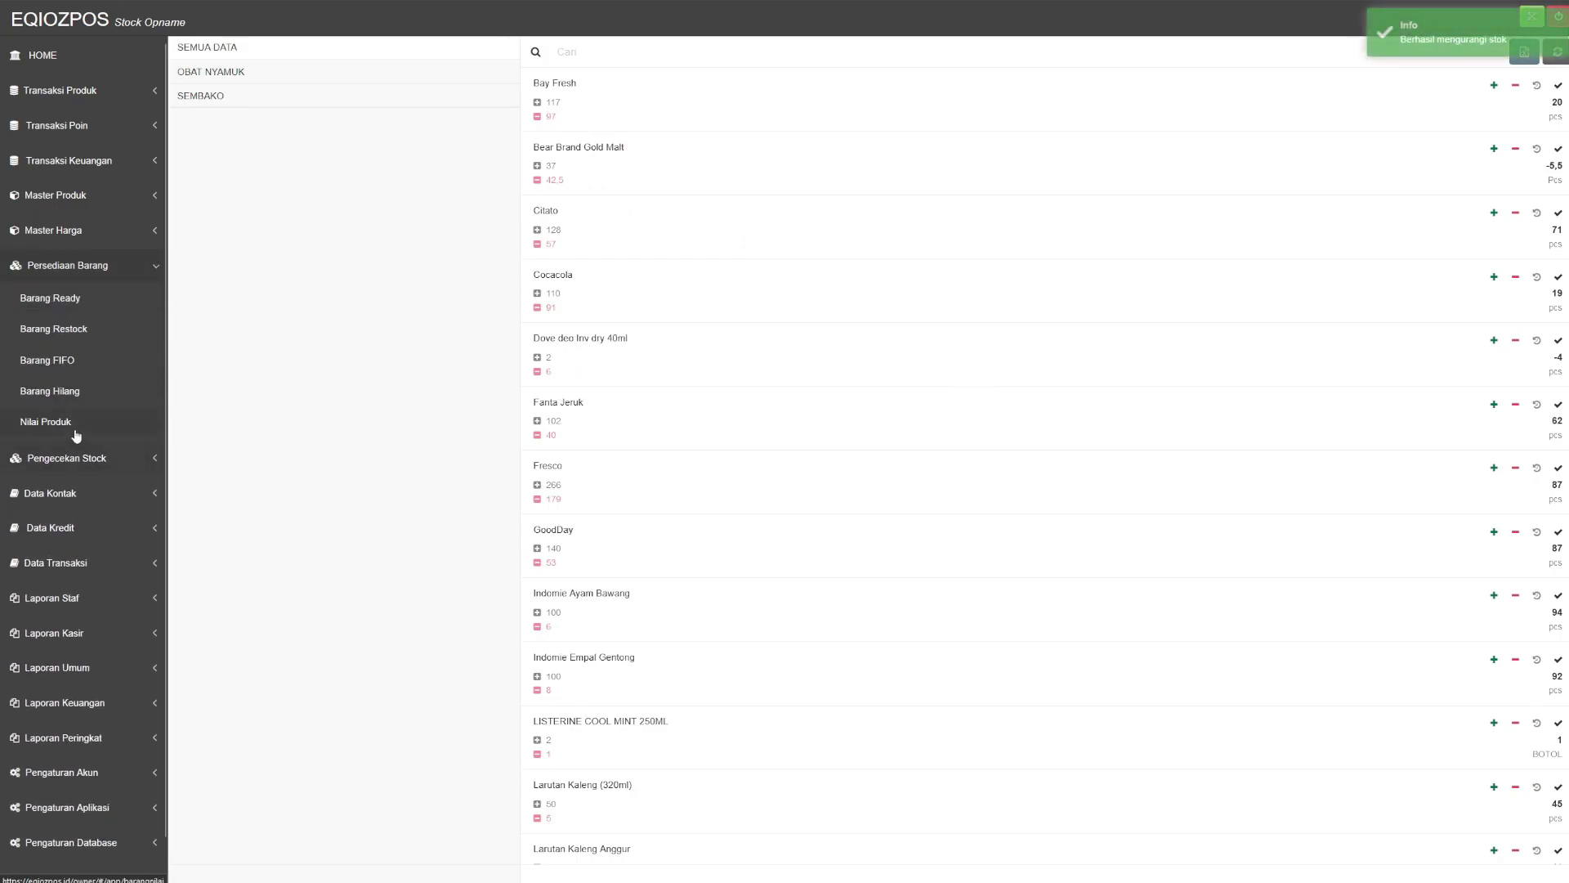
{"action": "left_click", "coordinate": [53, 392]}
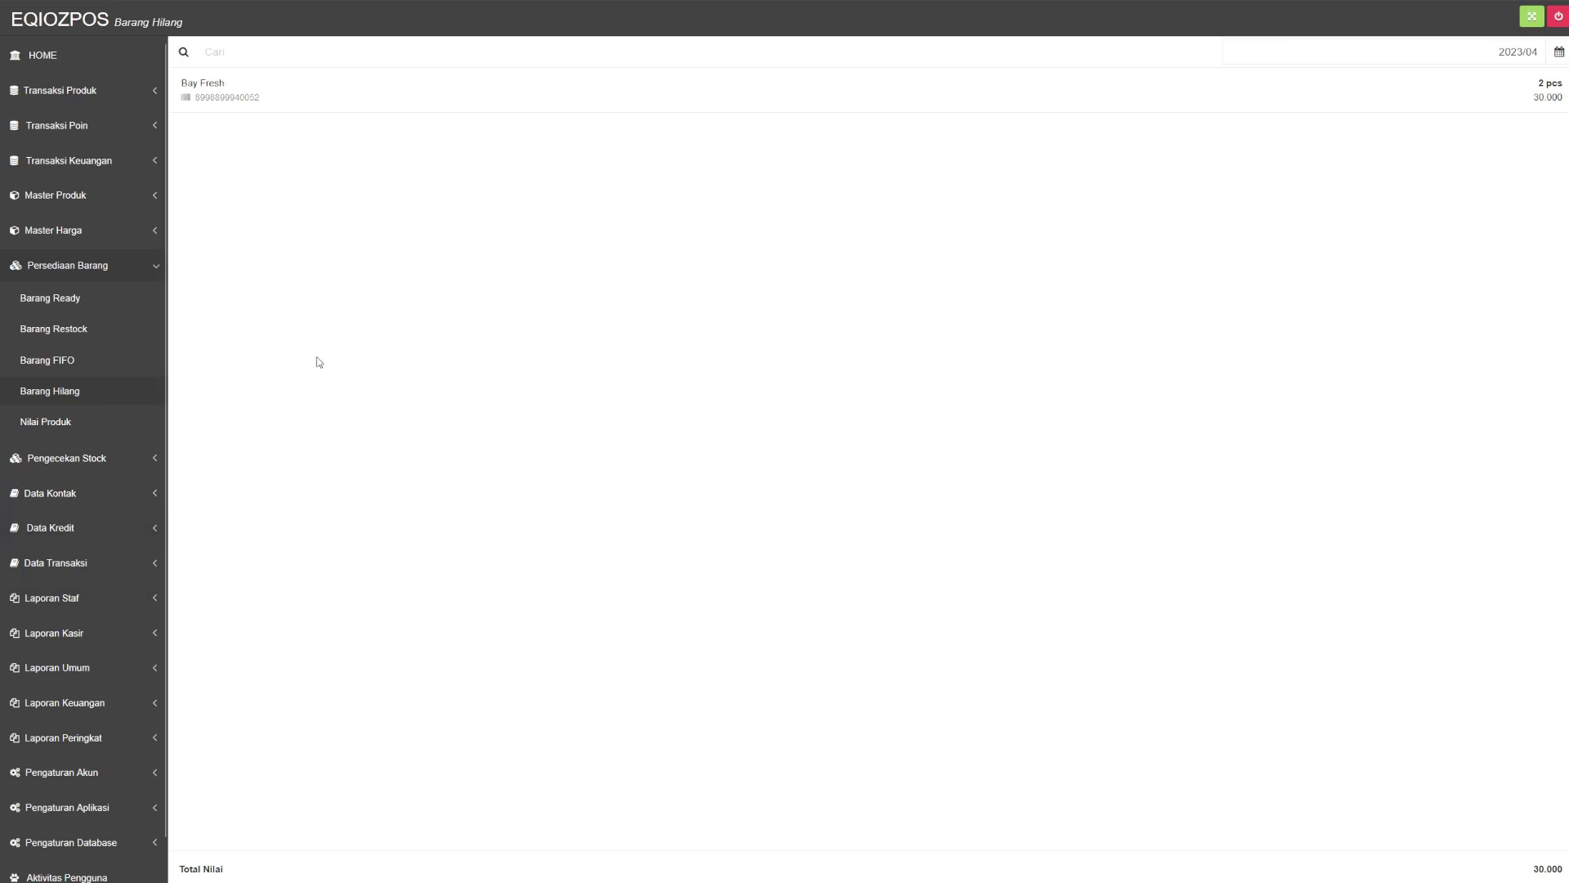
{"action": "left_click", "coordinate": [70, 392]}
Examine the reason options in the Stock Opname reduction form for Bay Fresh and close it without saving
{"action": "left_click", "coordinate": [90, 462]}
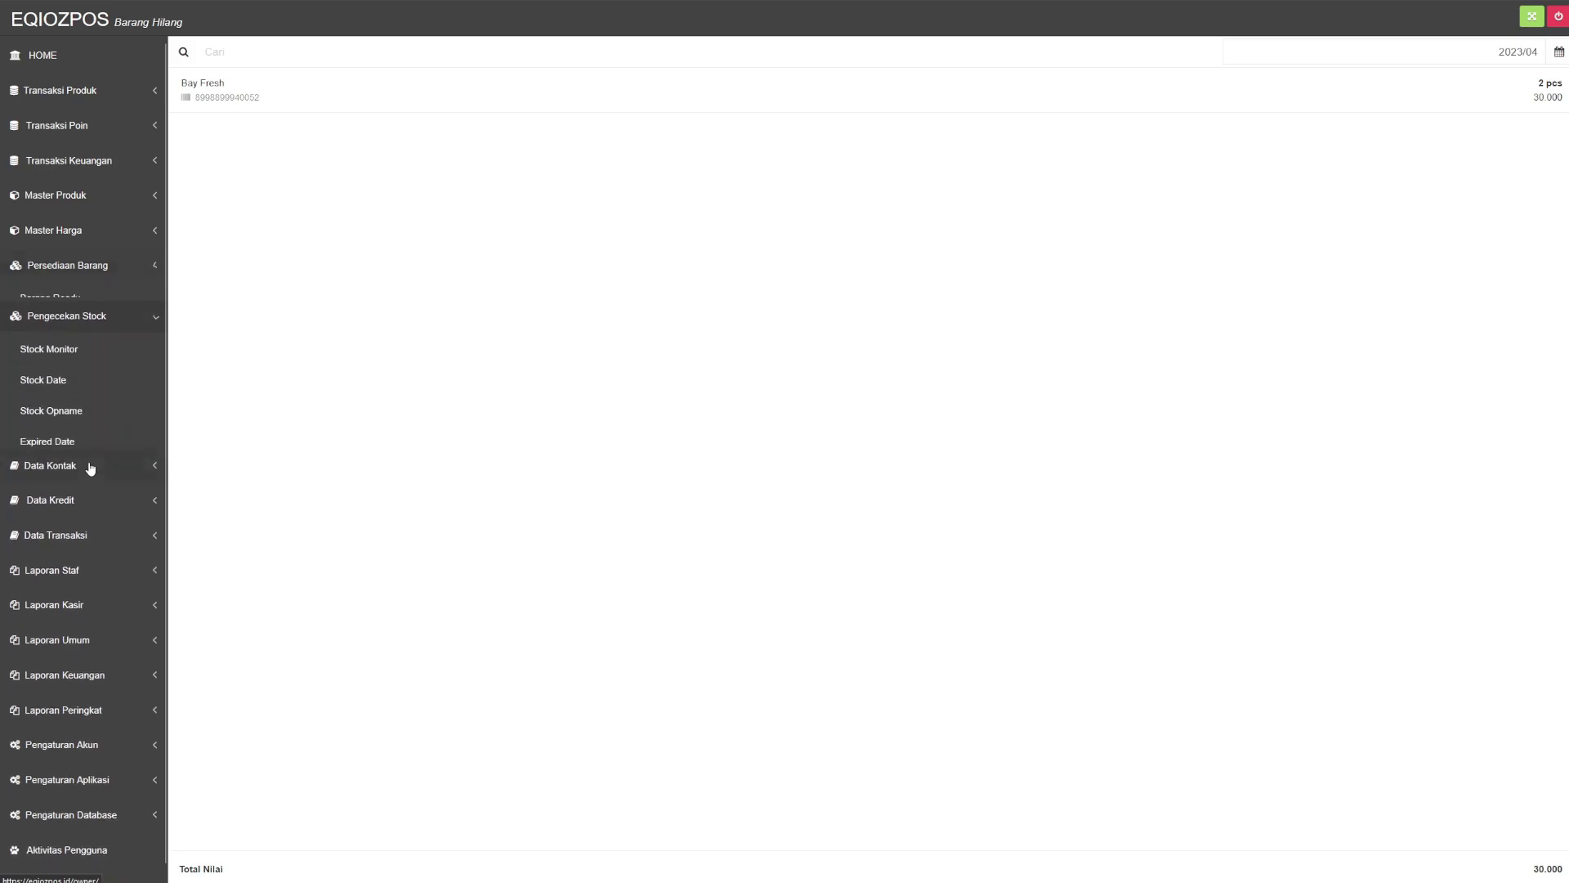
{"action": "left_click", "coordinate": [62, 396]}
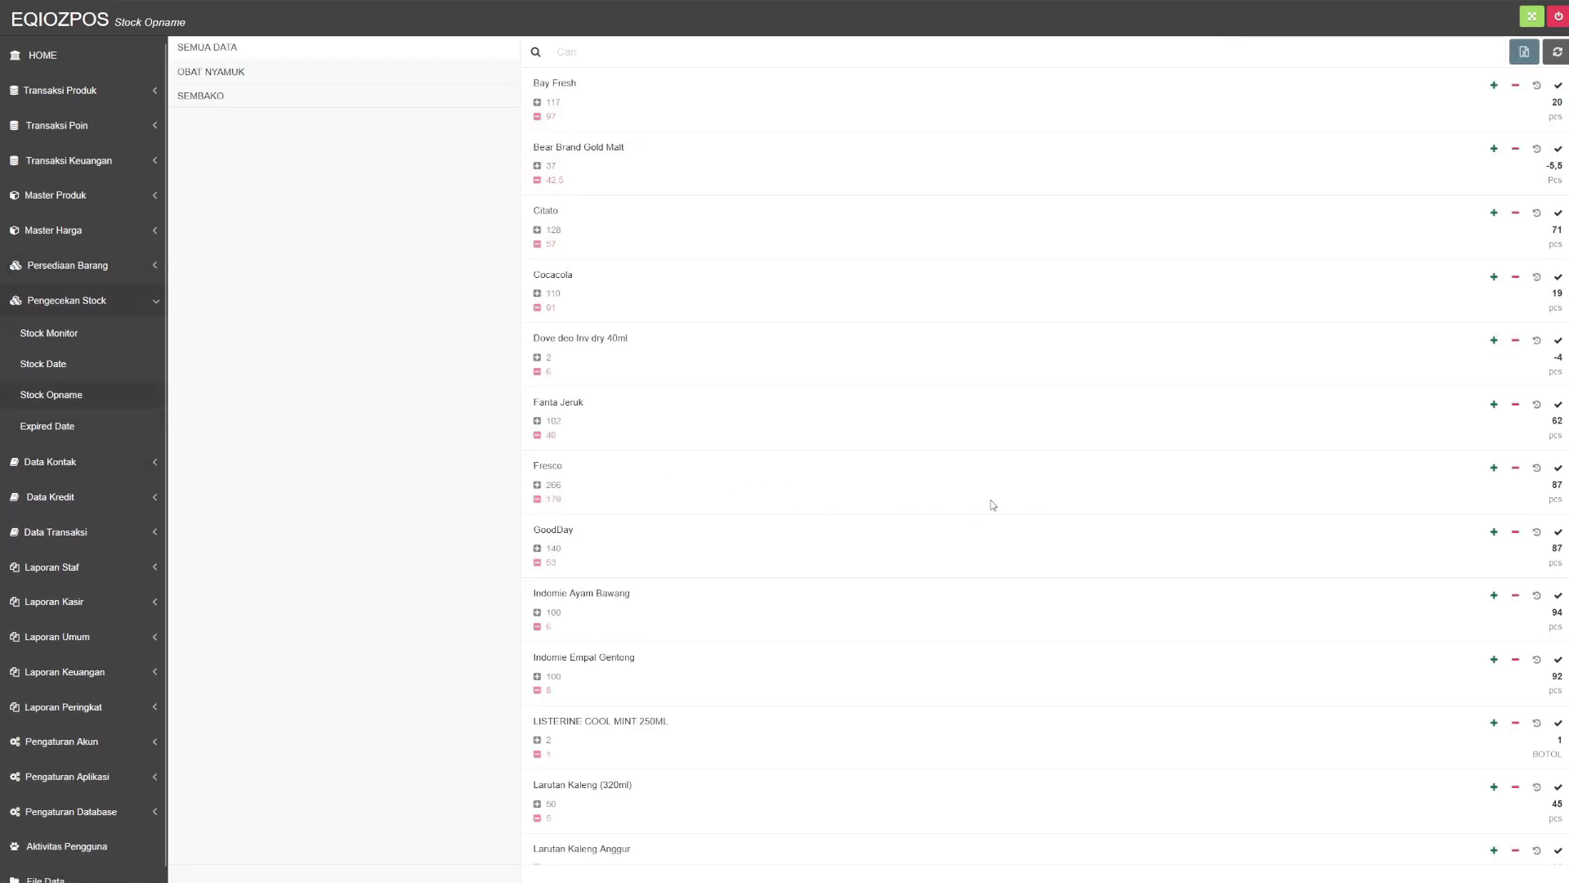
{"action": "left_click", "coordinate": [1515, 86]}
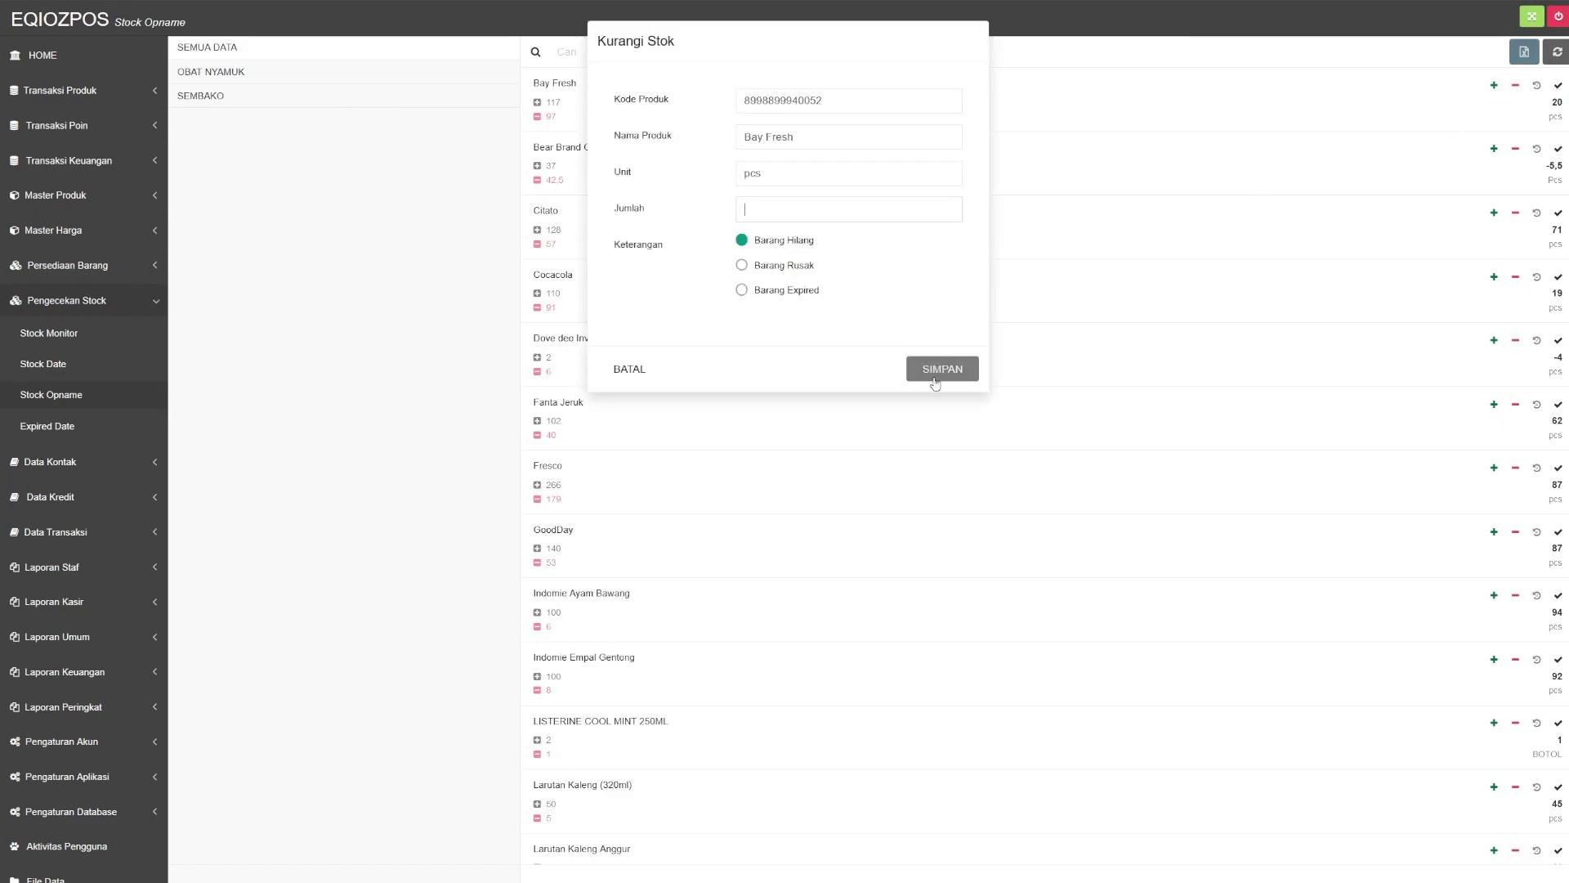
{"action": "left_click", "coordinate": [645, 372]}
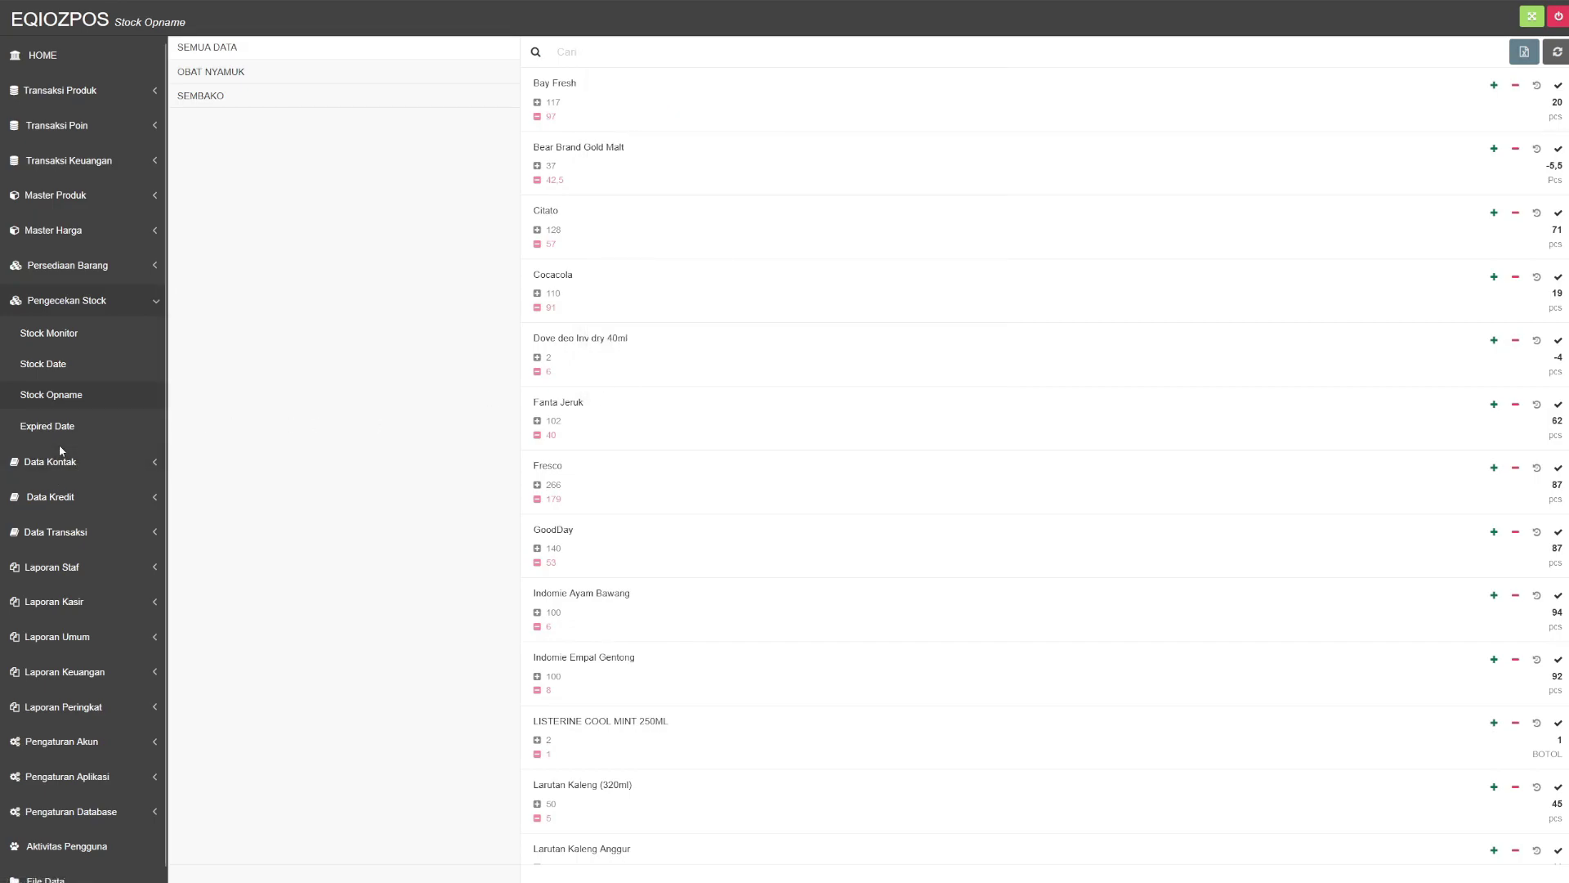
View the Barang Hilang list and its month filter, keeping the period at 2023/04
{"action": "left_click", "coordinate": [72, 270]}
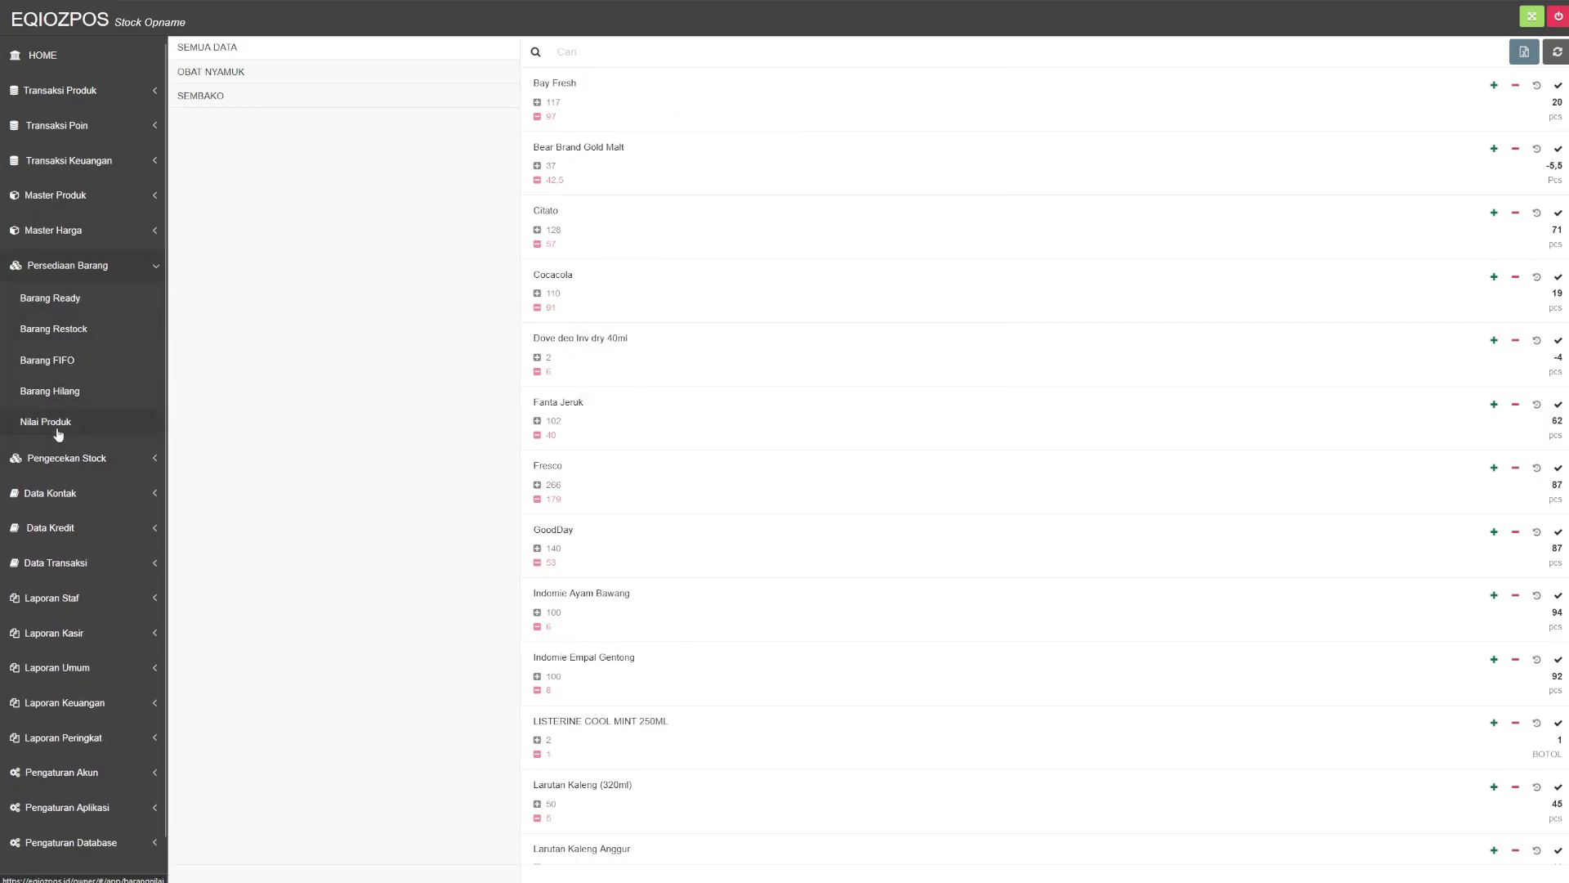
{"action": "left_click", "coordinate": [66, 401]}
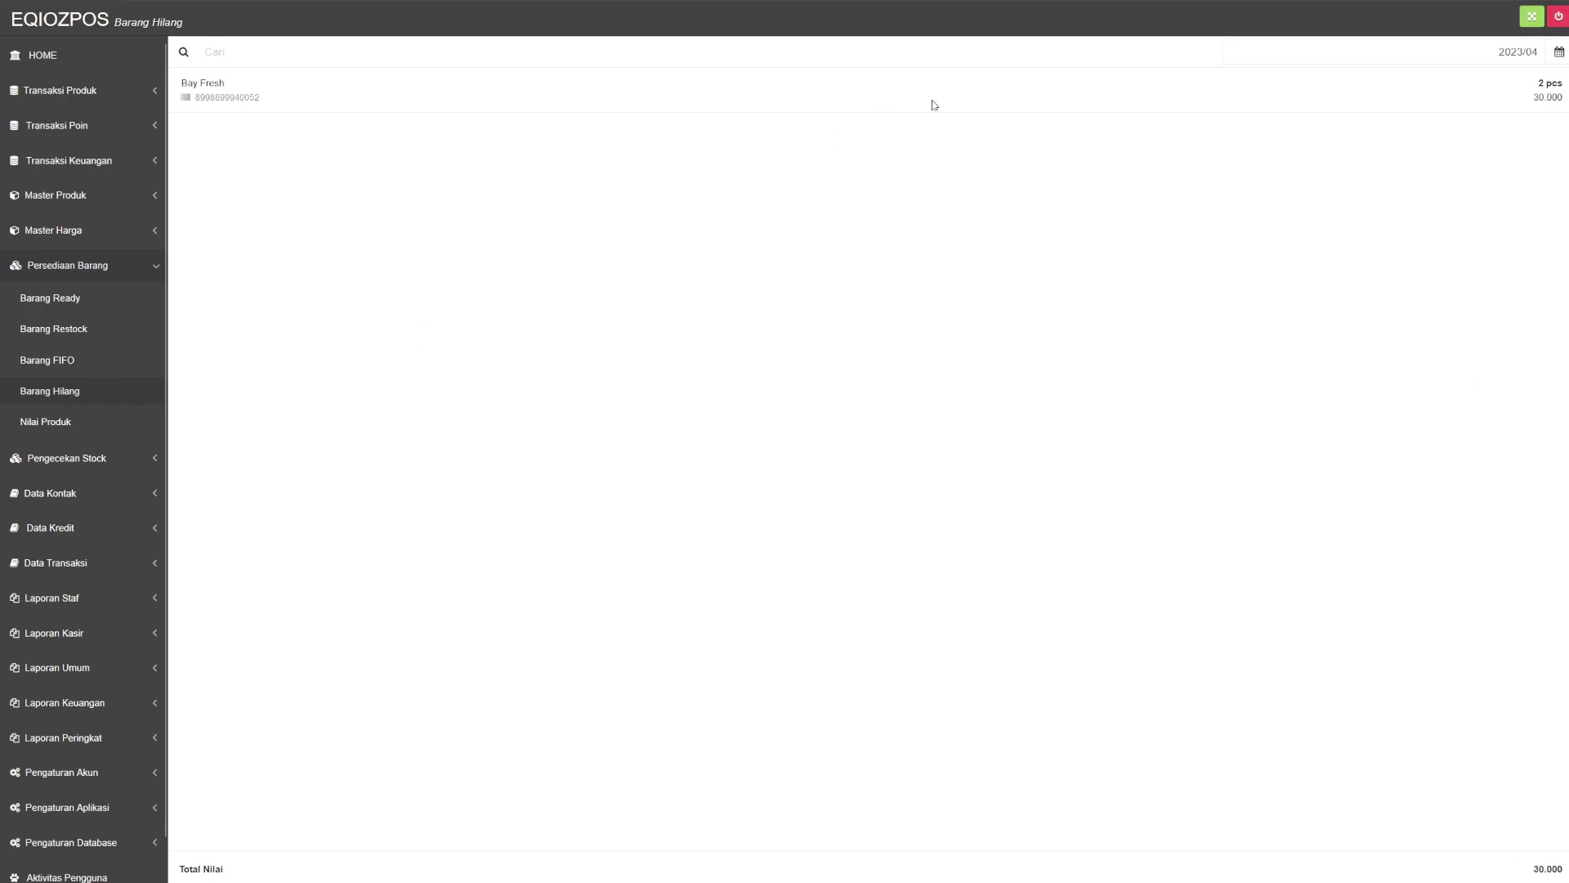
{"action": "left_click", "coordinate": [1500, 51]}
{"action": "left_click", "coordinate": [1295, 336]}
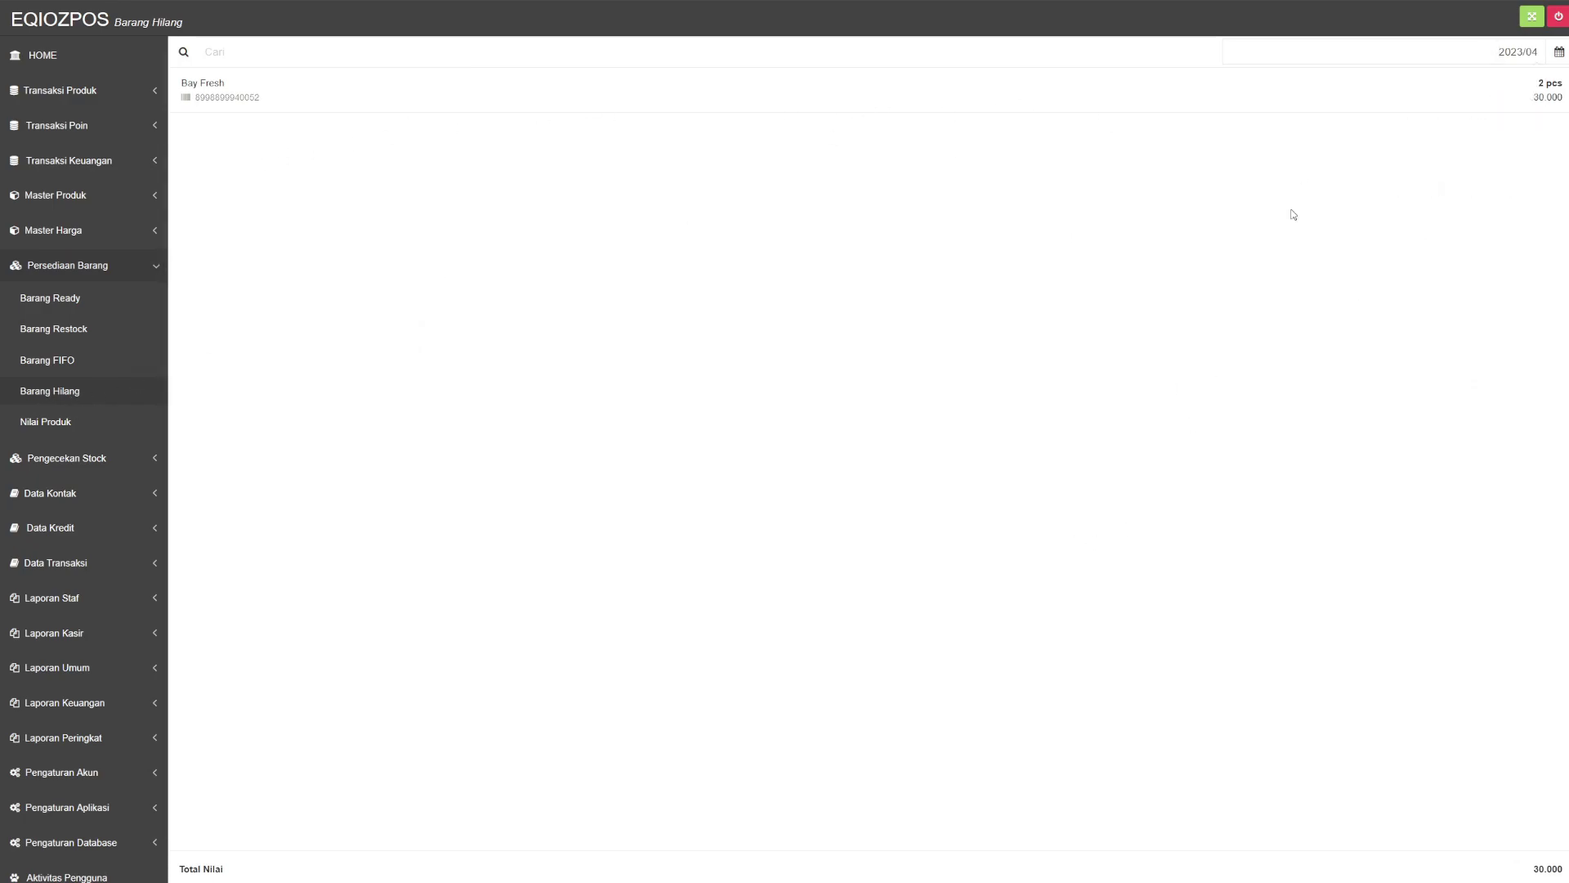
{"action": "left_click", "coordinate": [1492, 48]}
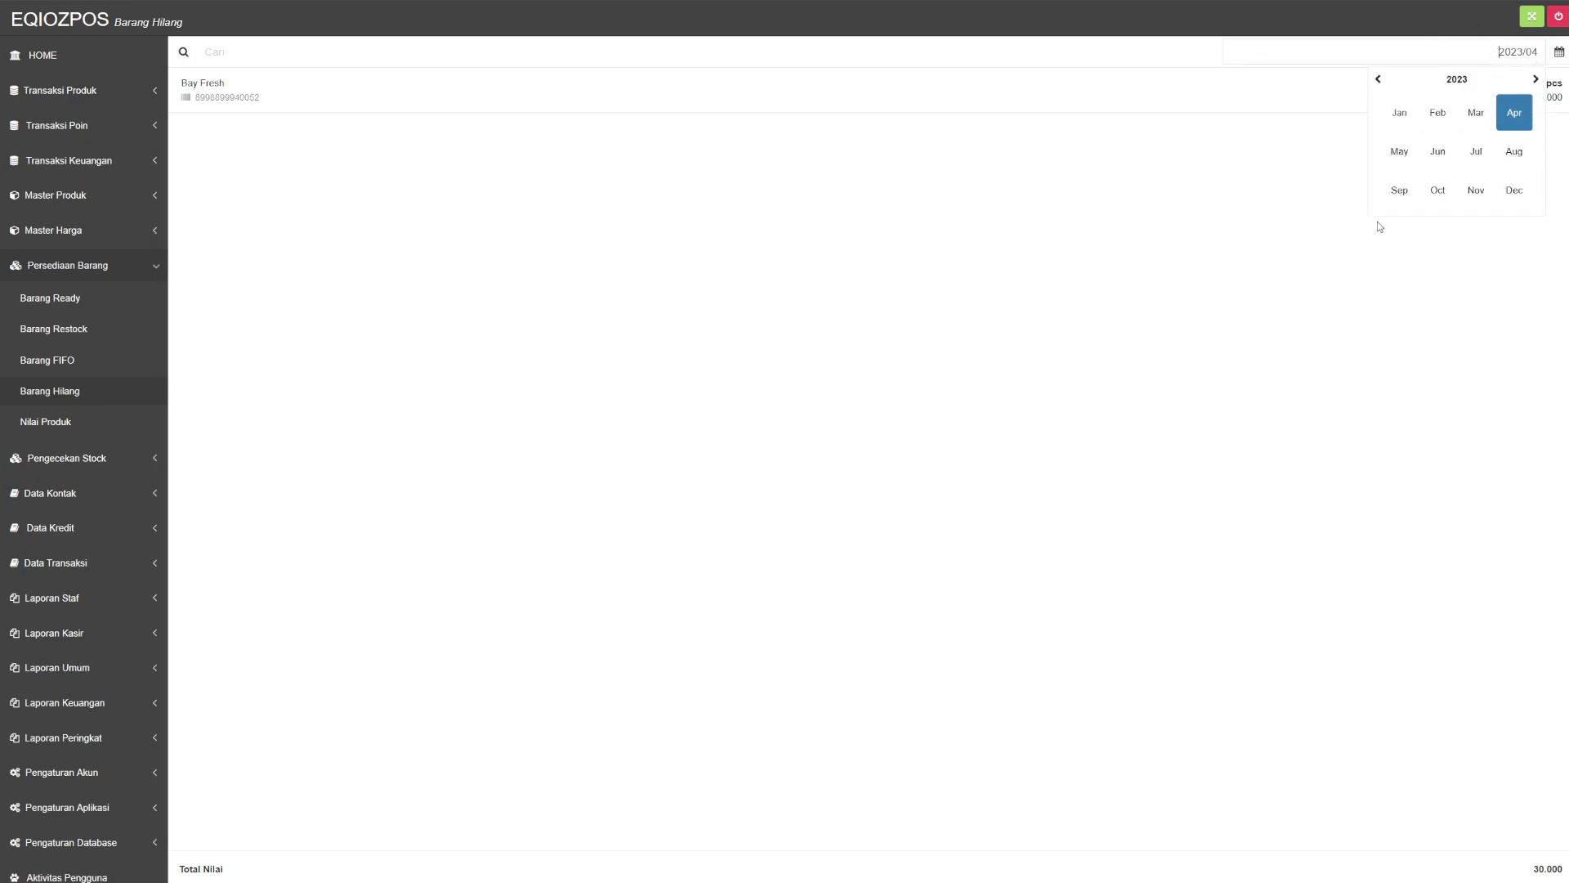
{"action": "left_click", "coordinate": [1314, 420]}
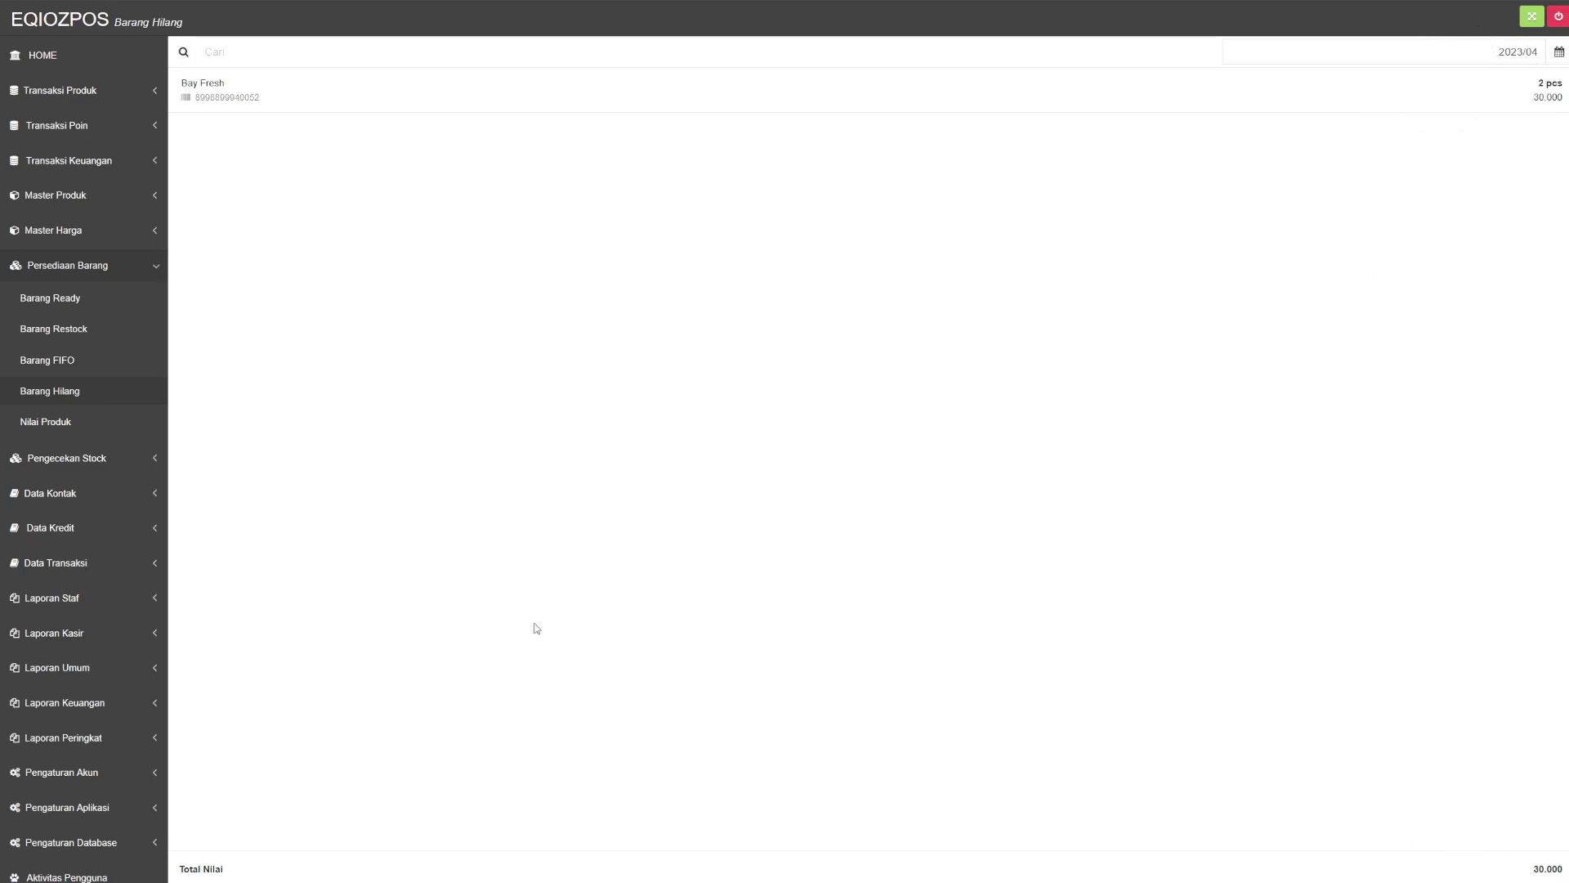
Review the stock value of each product and the overall total in Nilai Produk
{"action": "left_click", "coordinate": [60, 427]}
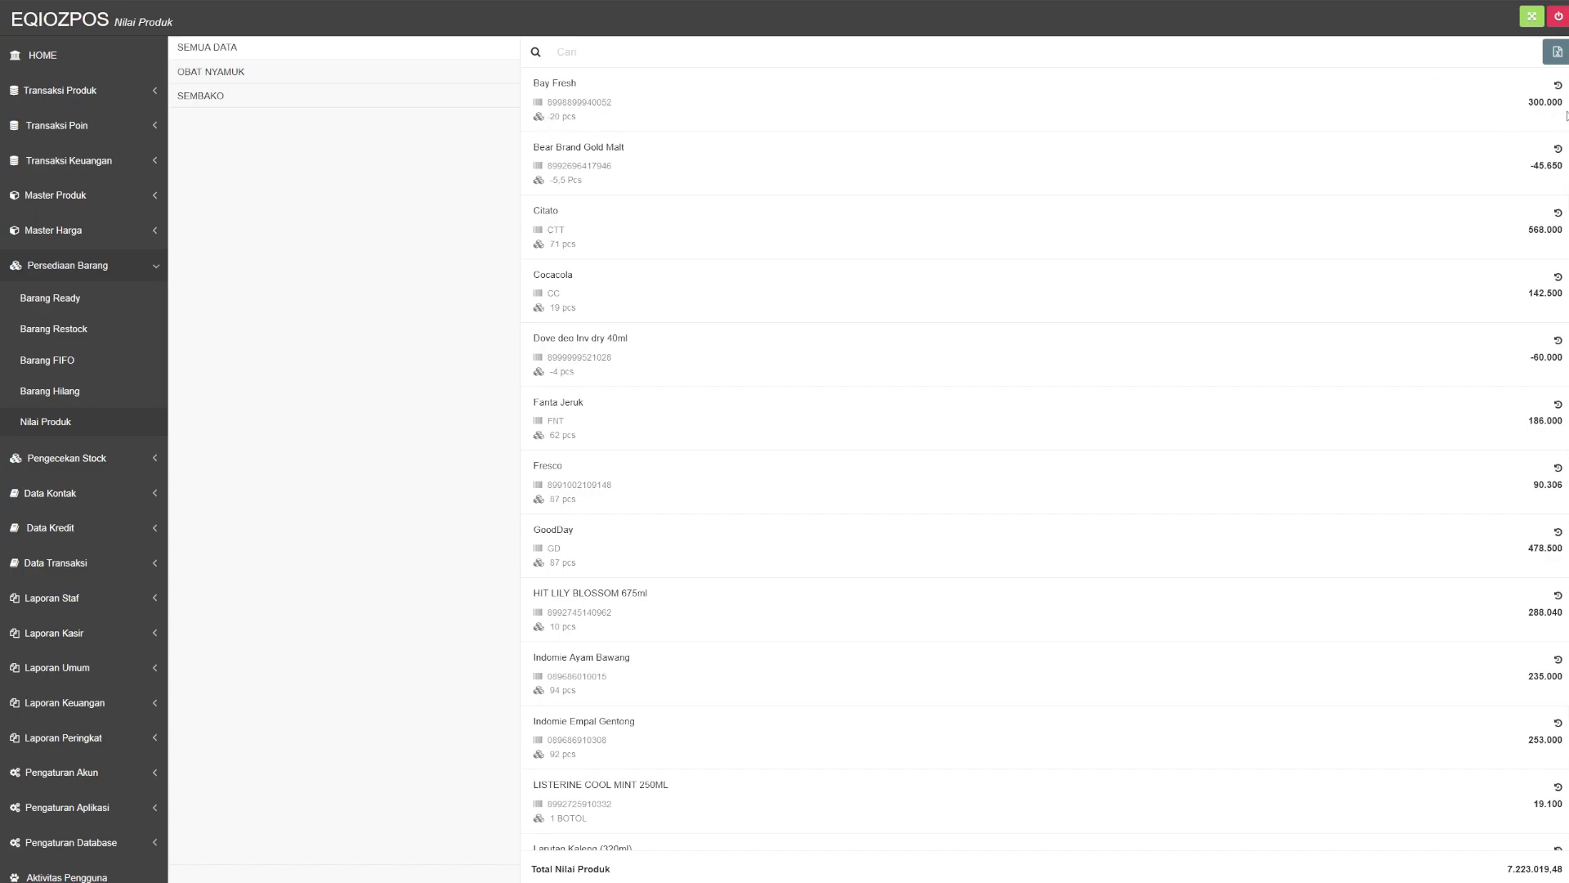
{"action": "scroll", "coordinate": [1046, 458], "scroll_direction": "down", "scroll_amount": 5}
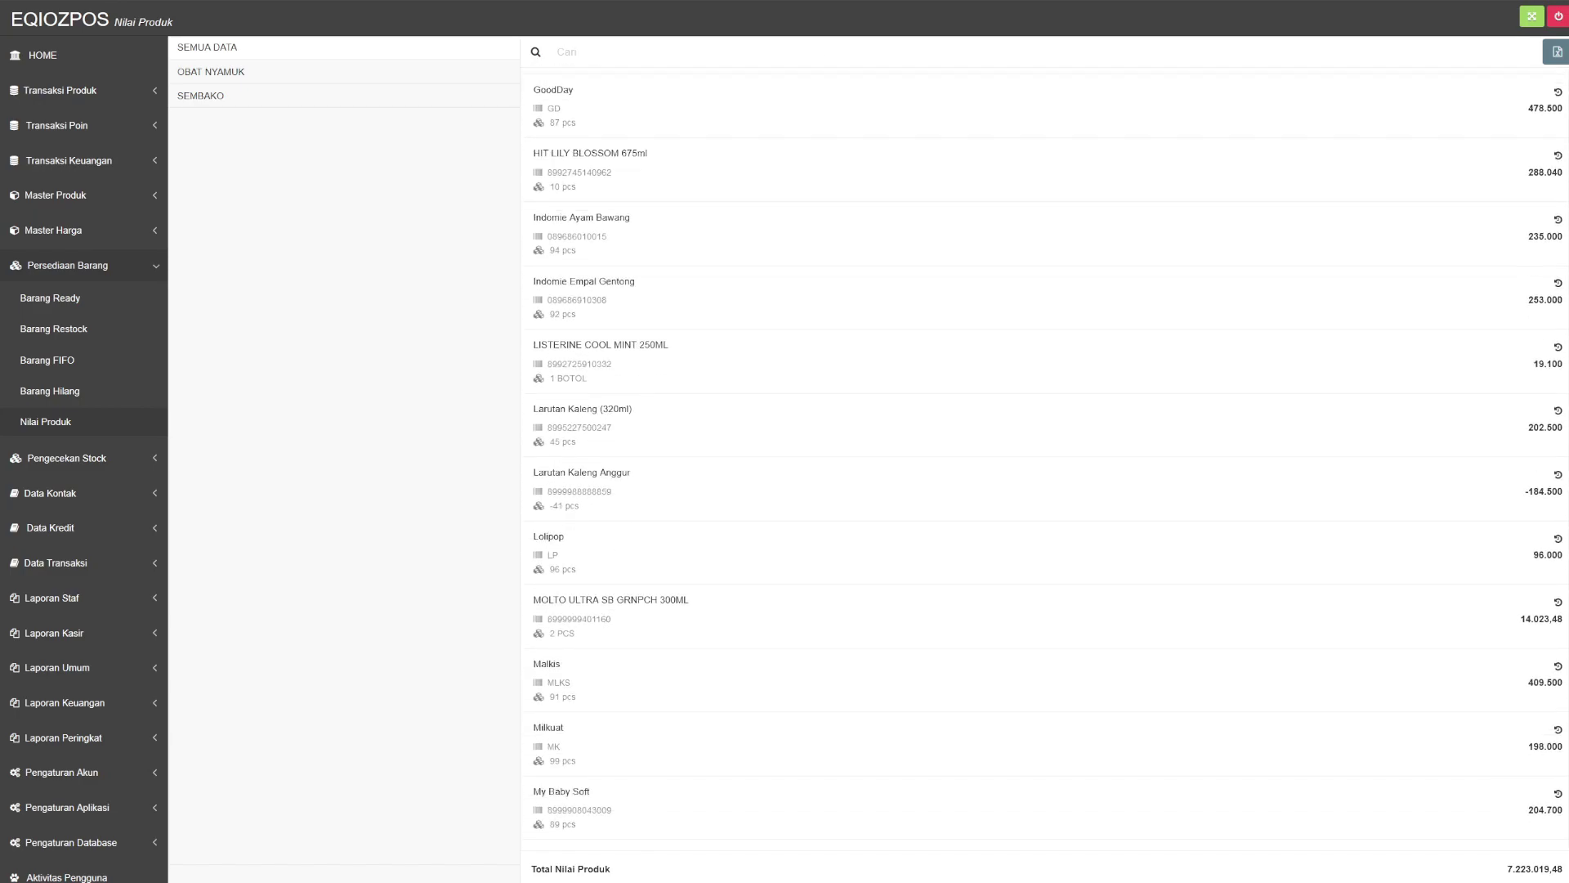
{"action": "scroll", "coordinate": [1420, 552], "scroll_direction": "up", "scroll_amount": 5}
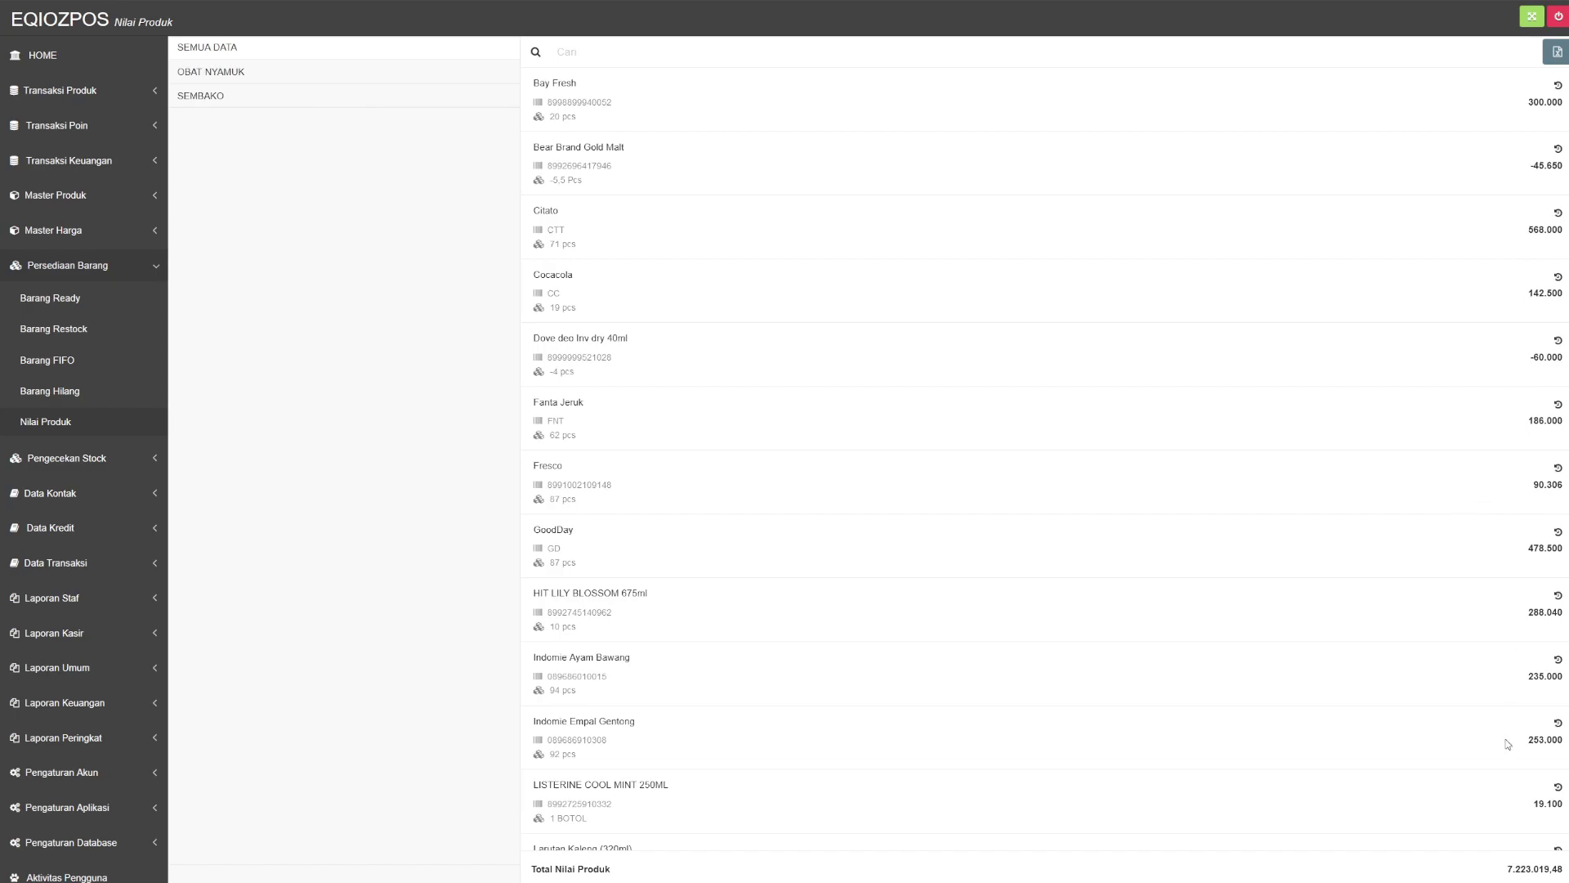
Add HIT LILY BLOSSOM 675ml to the Stock Monitor list under Pengecekan Stock and close the product picker
{"action": "left_click", "coordinate": [96, 467]}
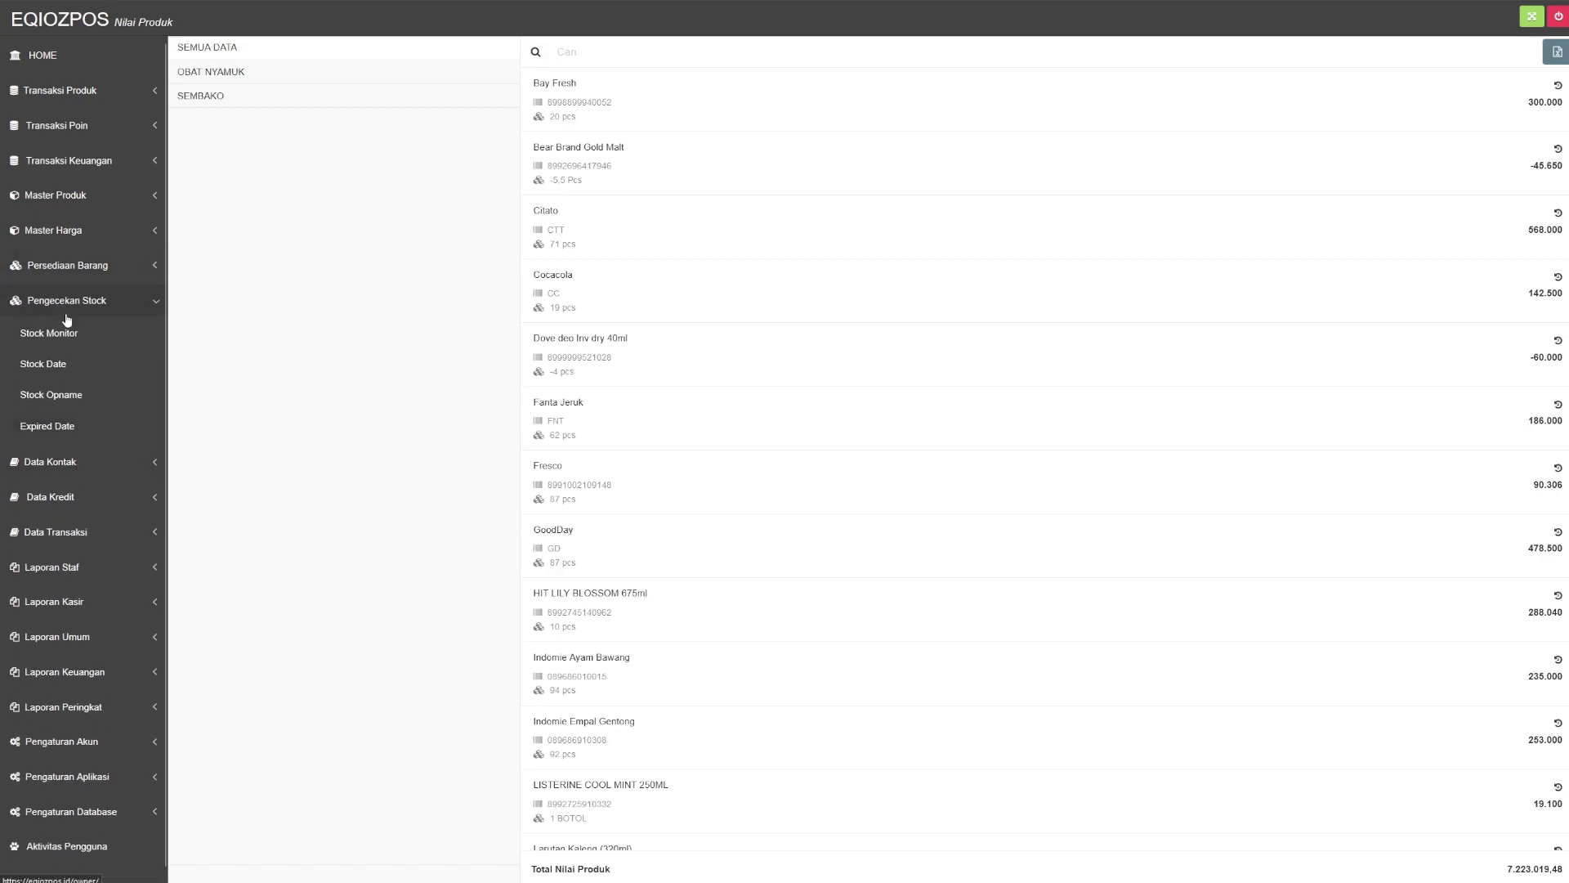
{"action": "left_click", "coordinate": [79, 338]}
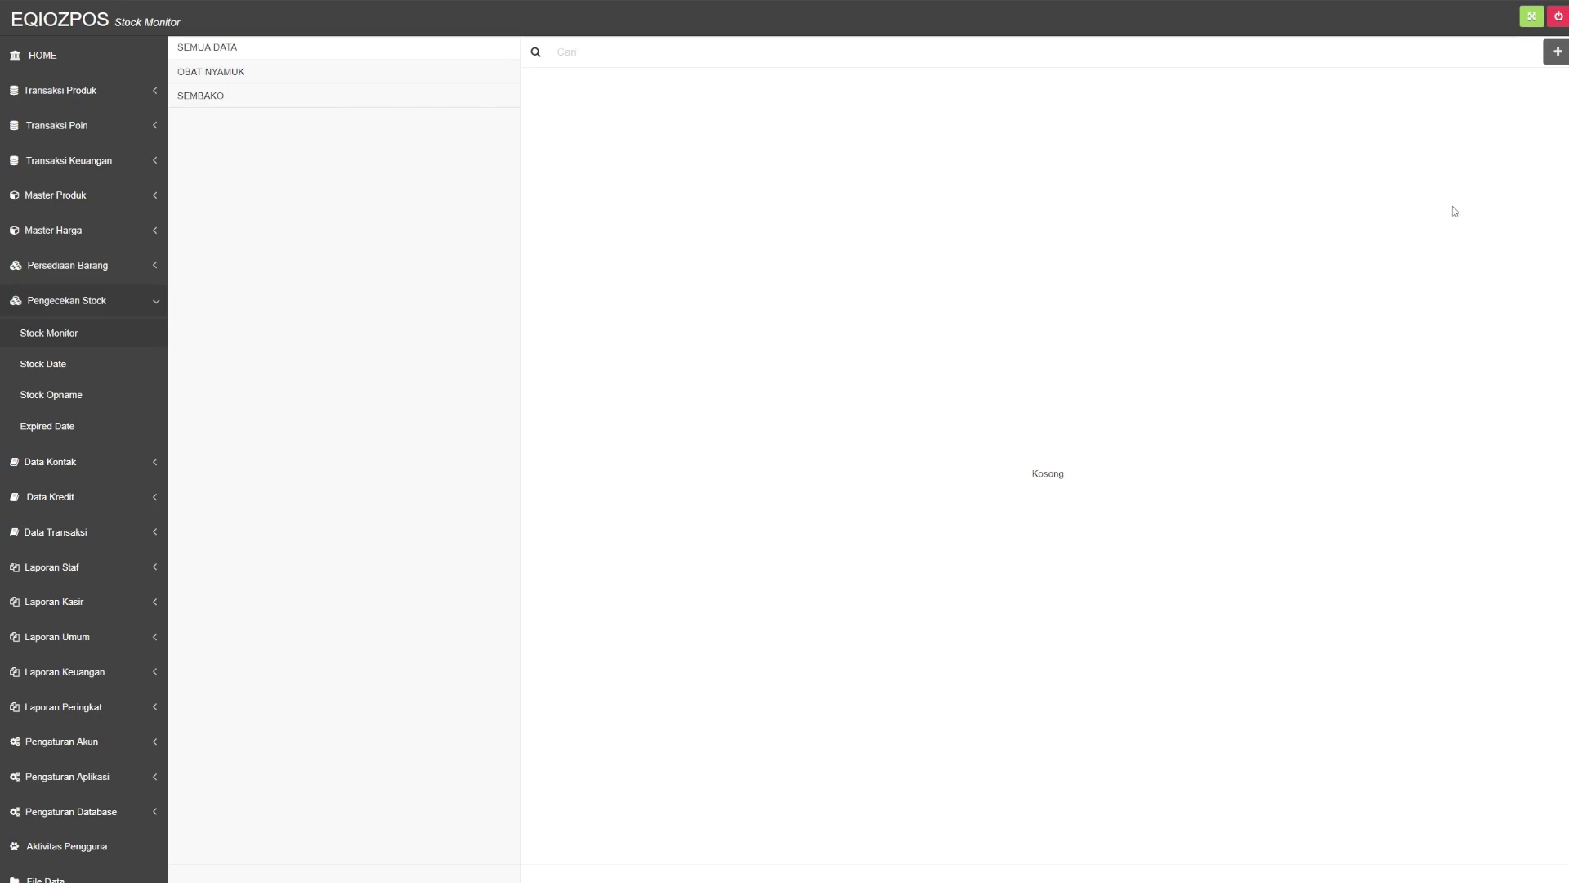
{"action": "left_click", "coordinate": [1557, 52]}
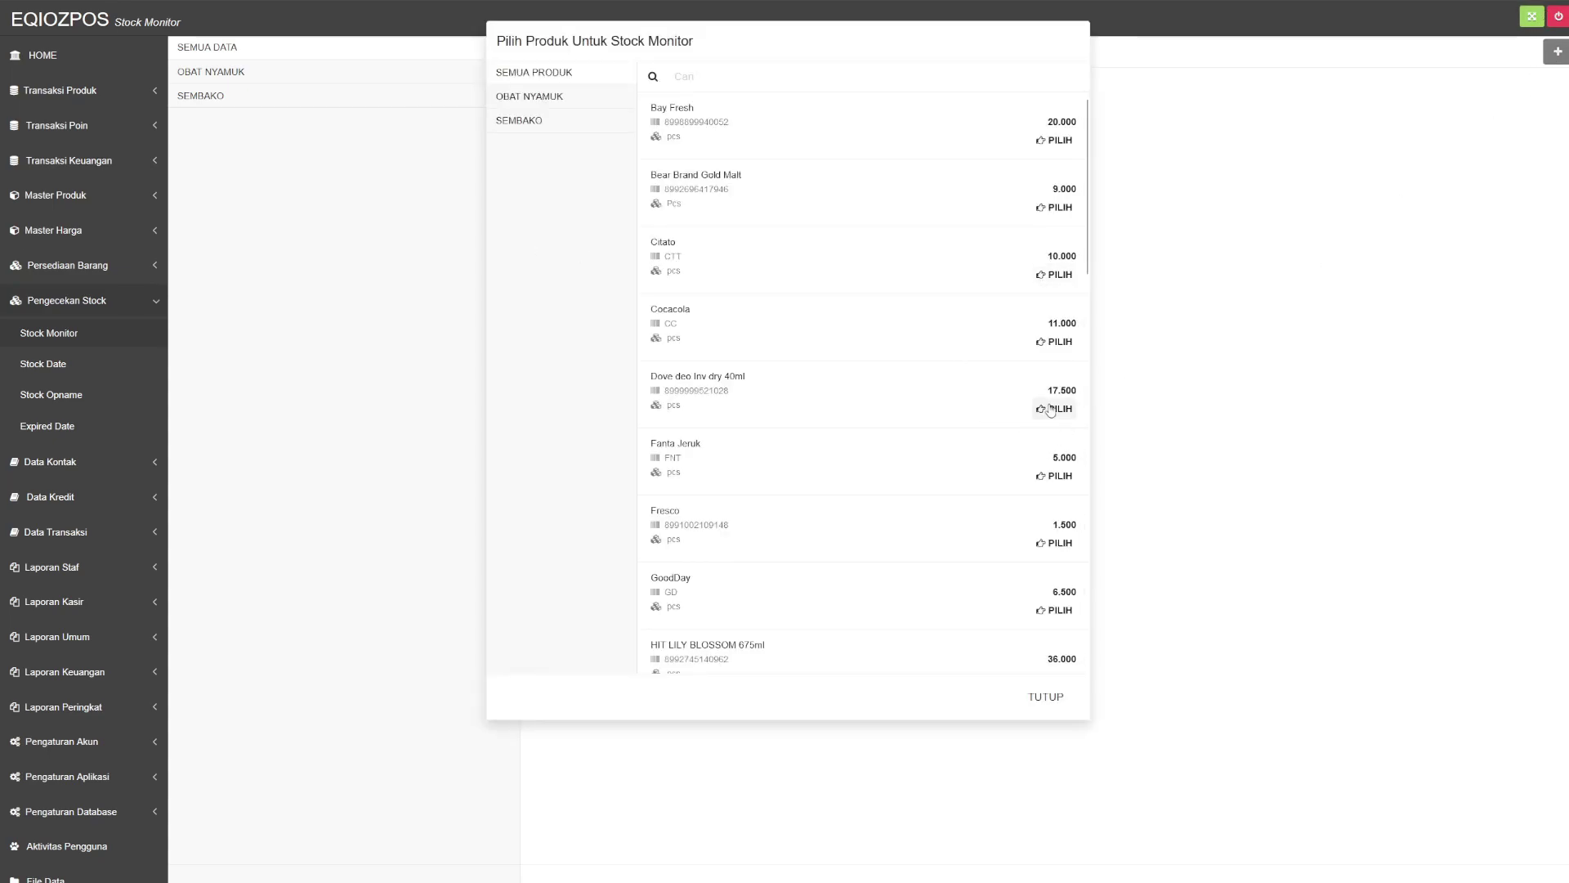
{"action": "scroll", "coordinate": [973, 427], "scroll_direction": "down", "scroll_amount": 1}
{"action": "scroll", "coordinate": [973, 427], "scroll_direction": "up", "scroll_amount": 1}
{"action": "scroll", "coordinate": [957, 453], "scroll_direction": "down", "scroll_amount": 2}
{"action": "scroll", "coordinate": [957, 454], "scroll_direction": "down", "scroll_amount": 3}
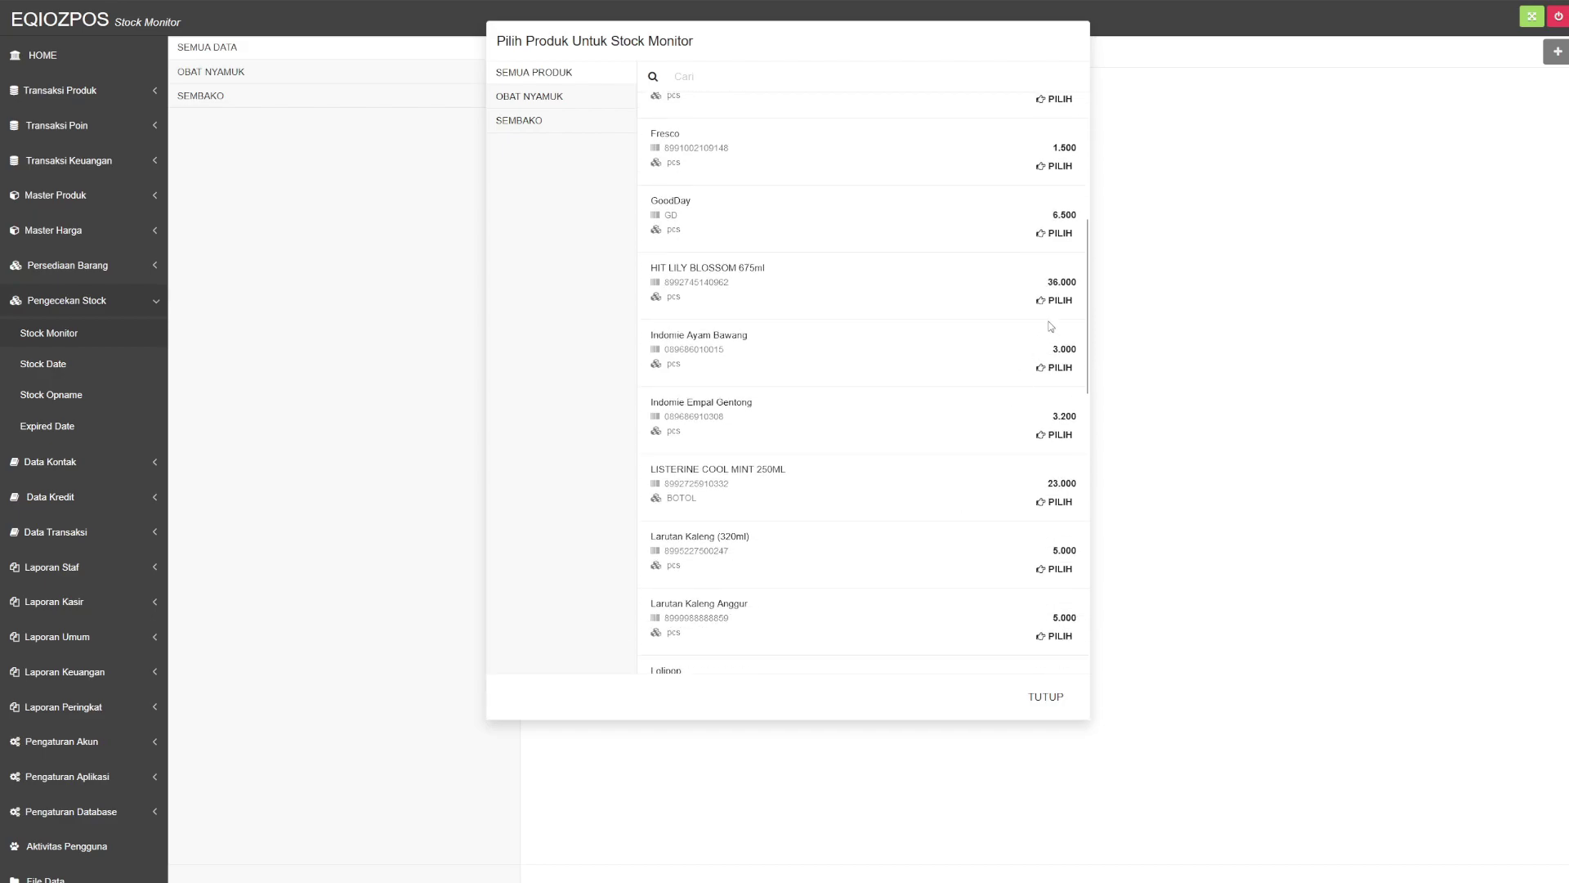
{"action": "left_click", "coordinate": [1059, 303]}
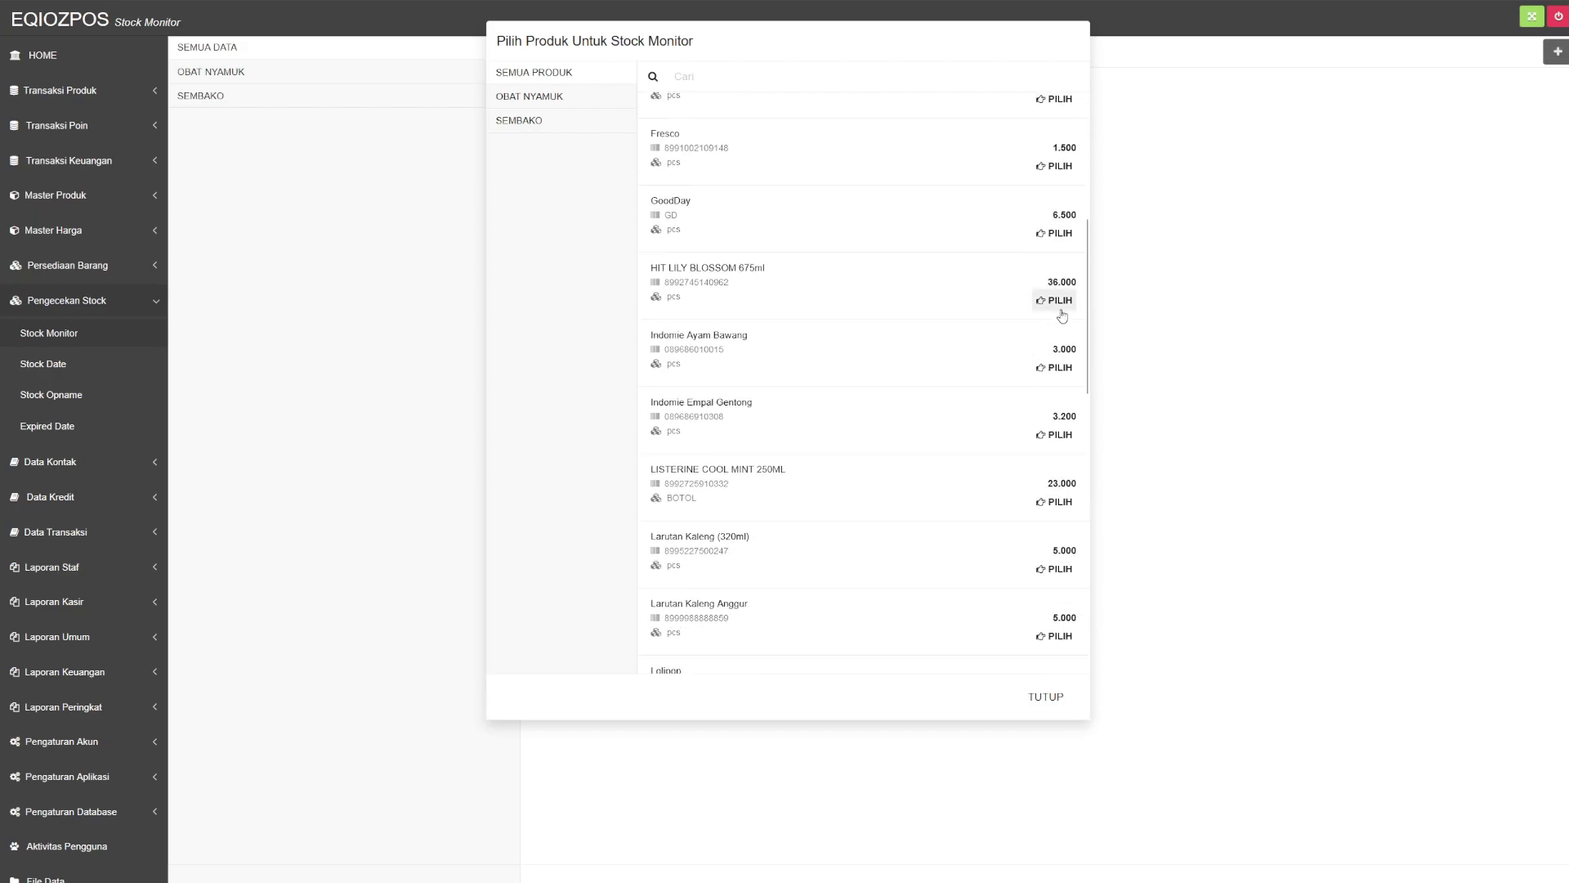
{"action": "left_click", "coordinate": [1045, 696]}
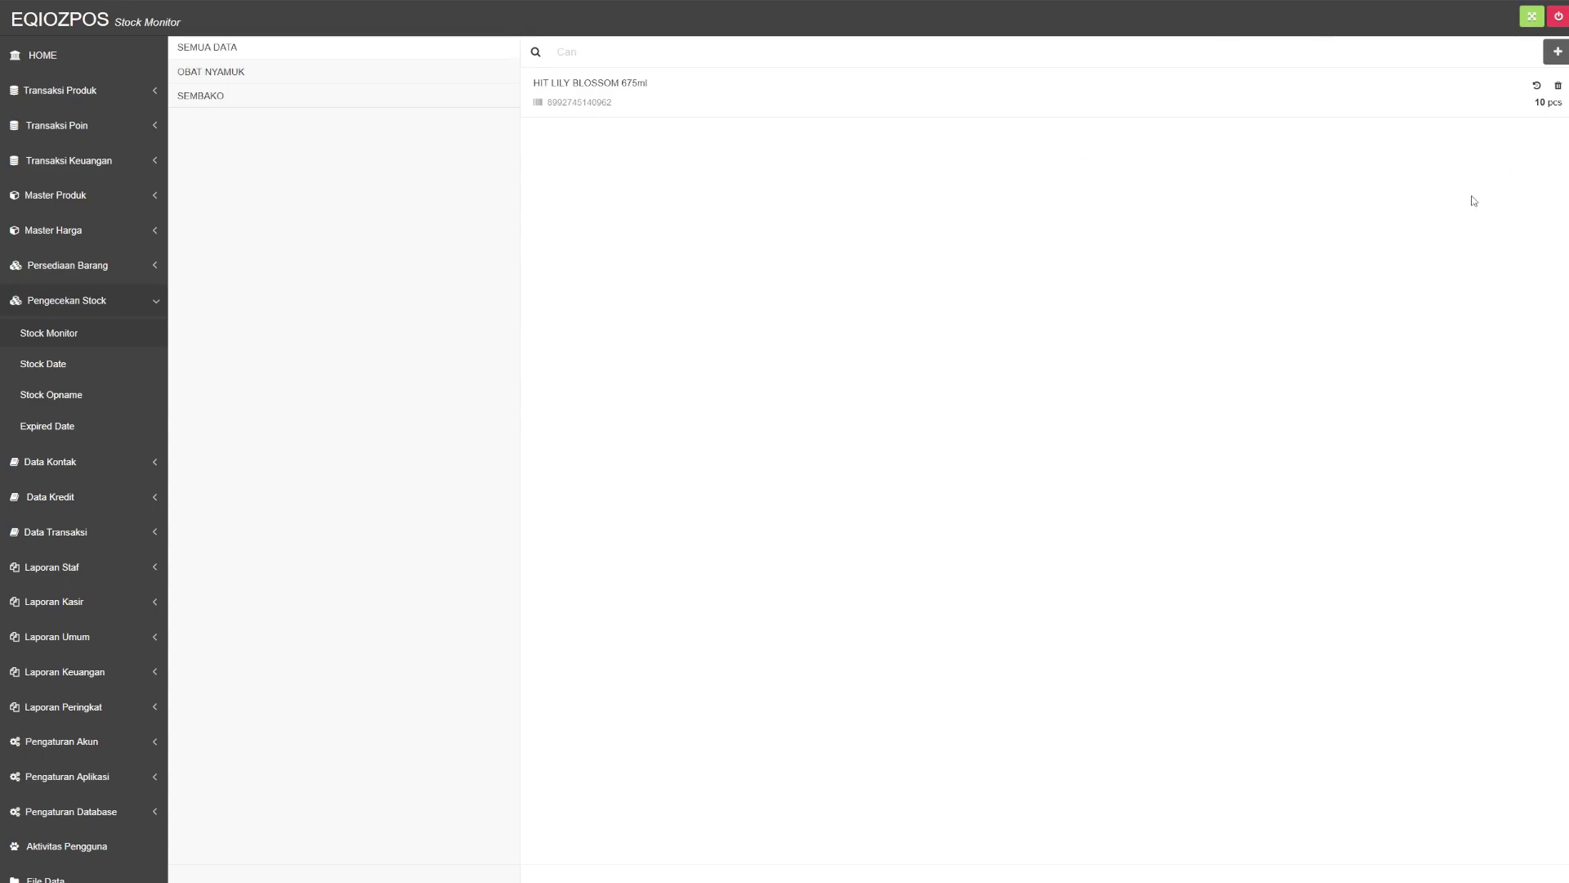
Review the products' dates and quantities in Stock Date, and view the Stock Opname list
{"action": "left_click", "coordinate": [44, 367]}
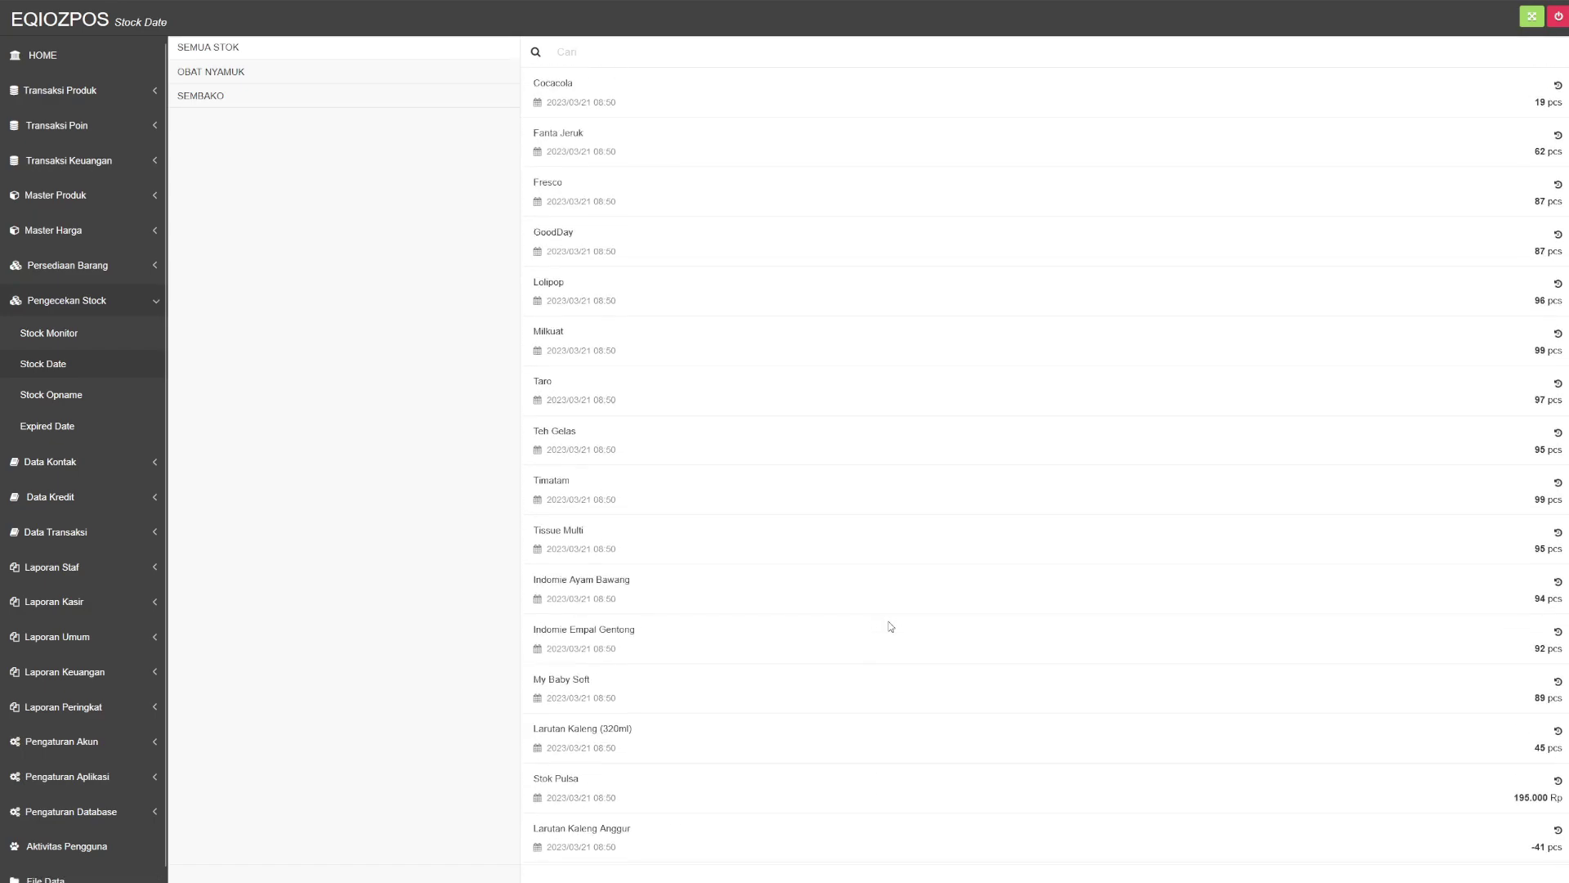
{"action": "scroll", "coordinate": [890, 626], "scroll_direction": "down", "scroll_amount": 3}
{"action": "scroll", "coordinate": [890, 627], "scroll_direction": "up", "scroll_amount": 3}
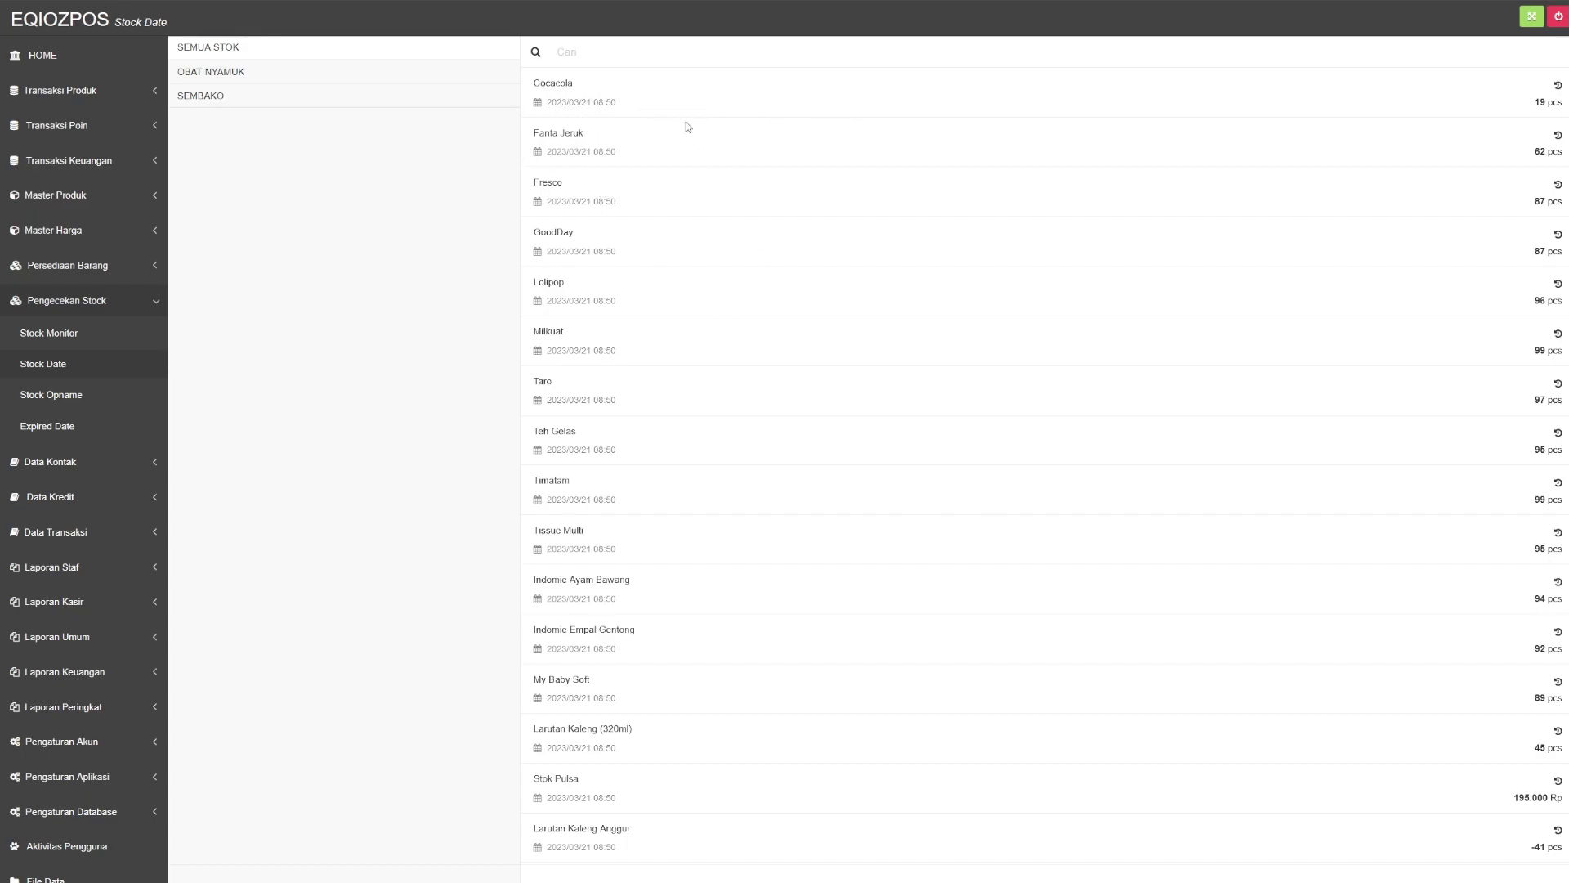
{"action": "scroll", "coordinate": [775, 490], "scroll_direction": "down", "scroll_amount": 3}
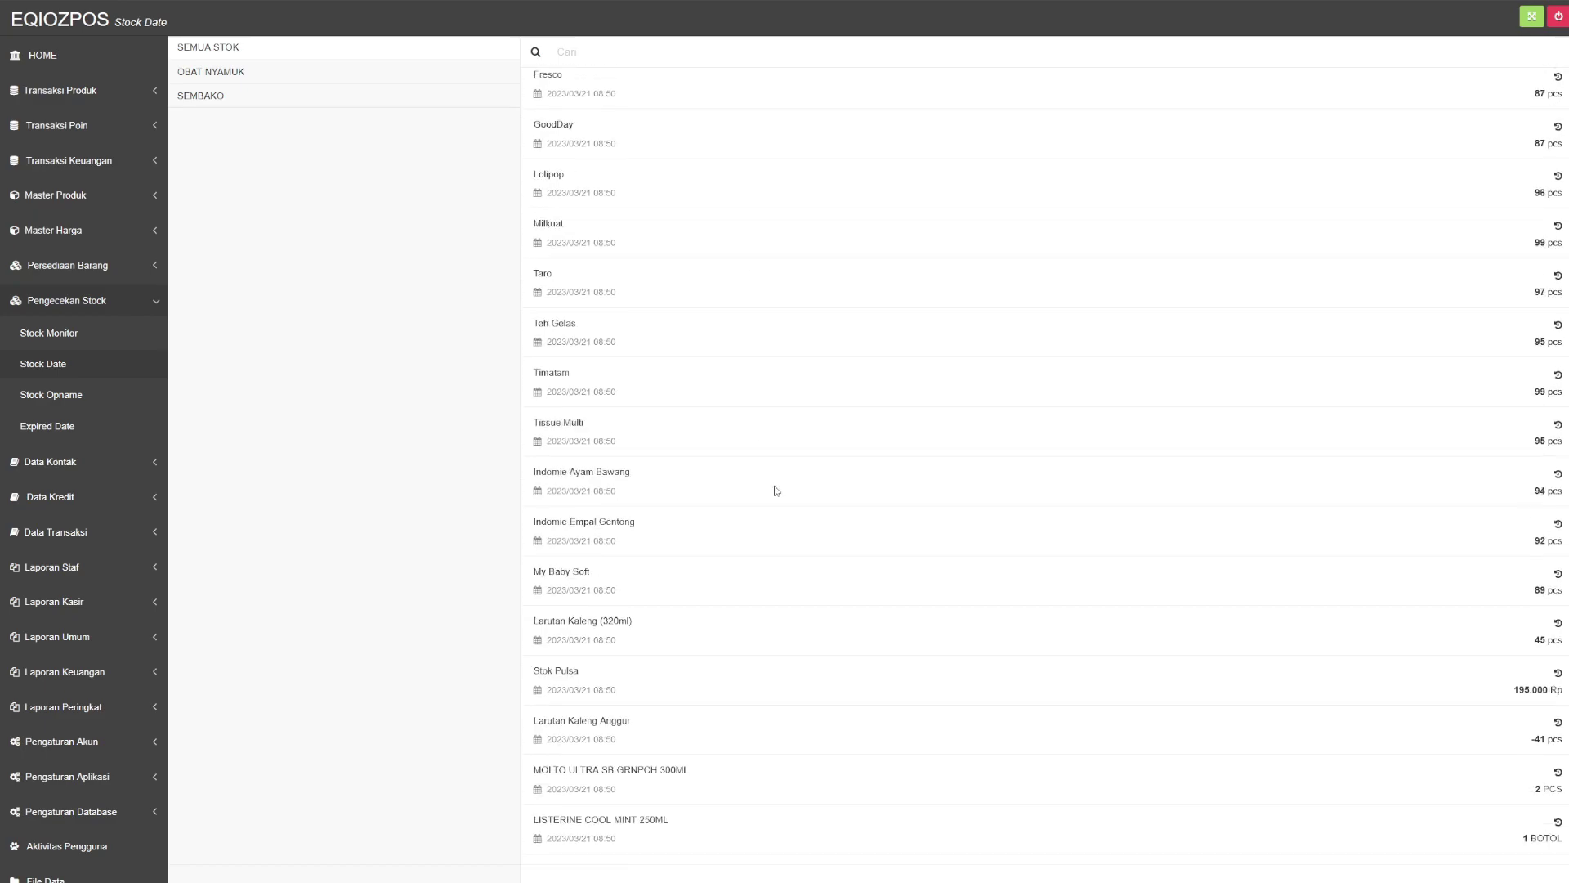
{"action": "scroll", "coordinate": [776, 490], "scroll_direction": "up", "scroll_amount": 3}
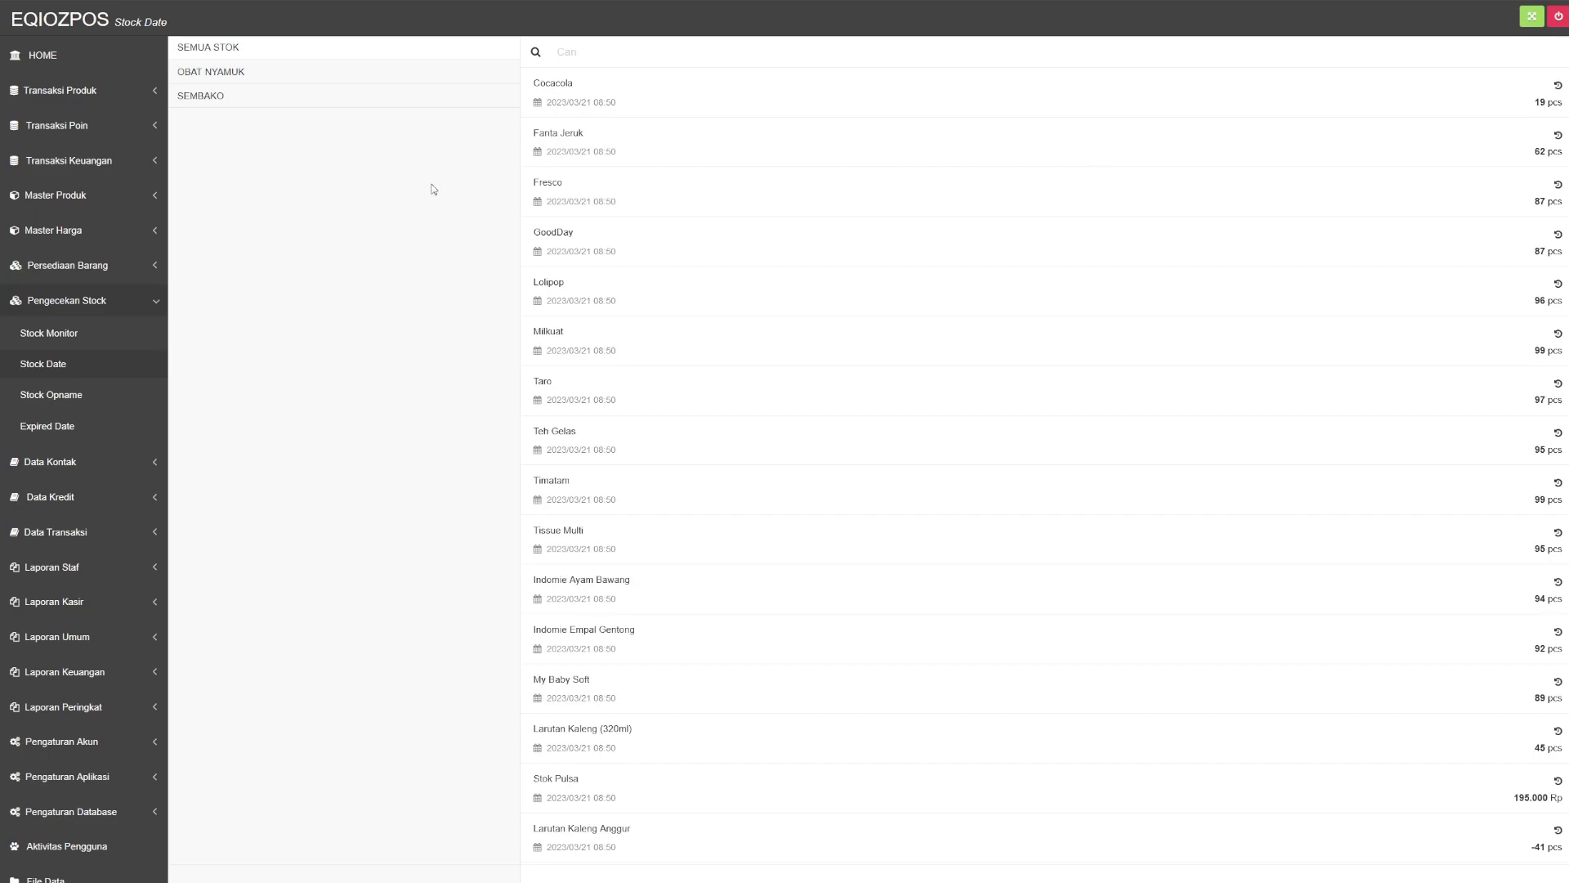
{"action": "scroll", "coordinate": [641, 343], "scroll_direction": "down", "scroll_amount": 2}
{"action": "scroll", "coordinate": [643, 345], "scroll_direction": "up", "scroll_amount": 2}
{"action": "left_click", "coordinate": [37, 397]}
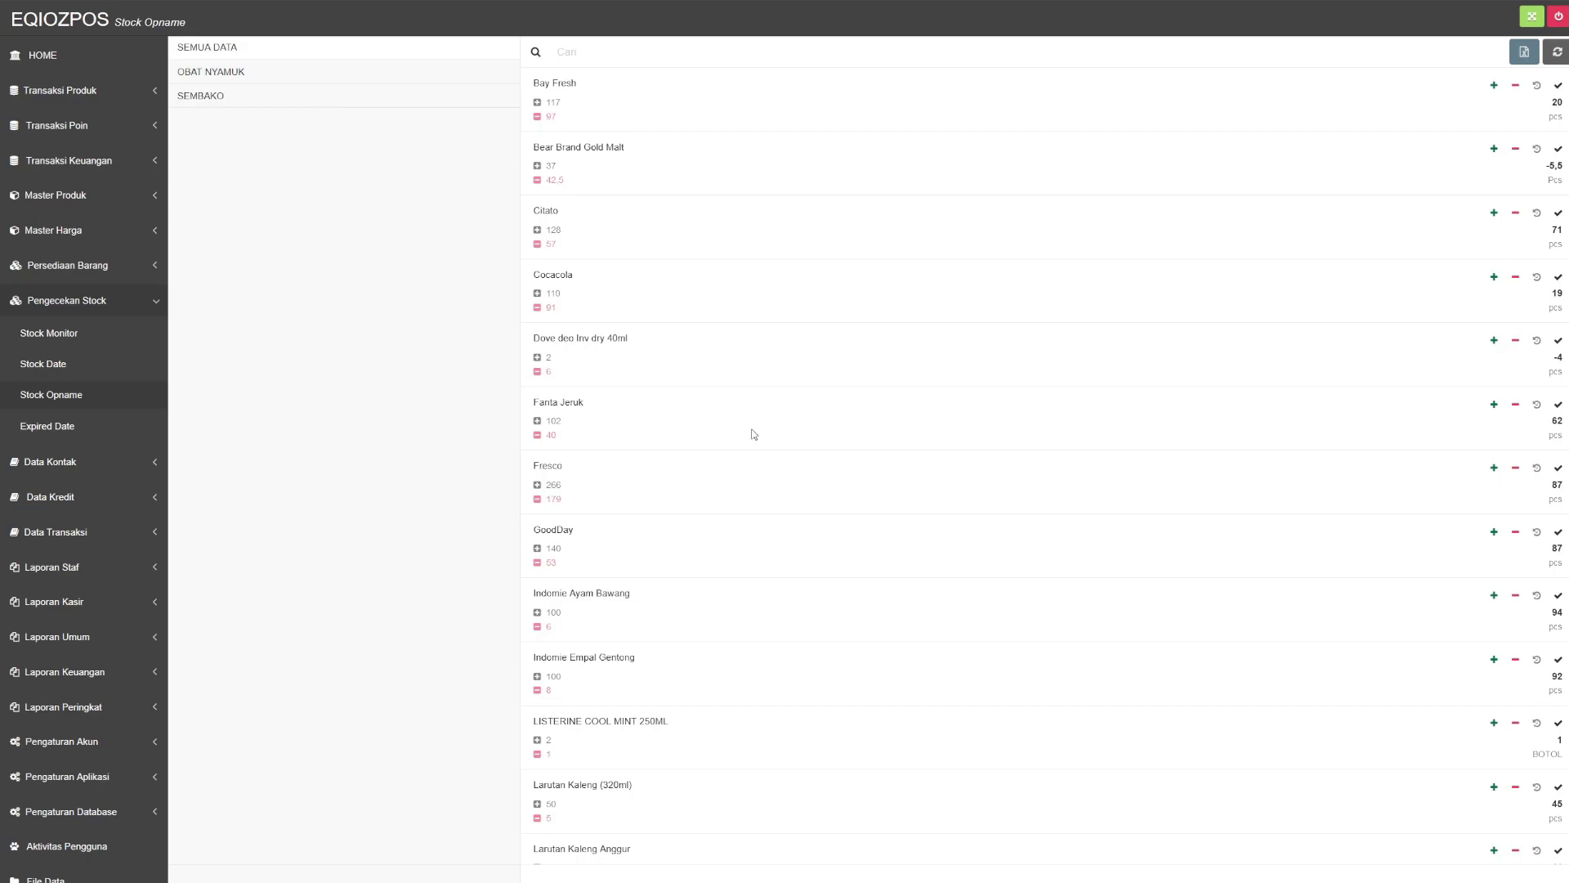
Add an Expired Date entry for Fanta Jeruk dated 2023/04/02 and close the product picker
{"action": "left_click", "coordinate": [57, 428]}
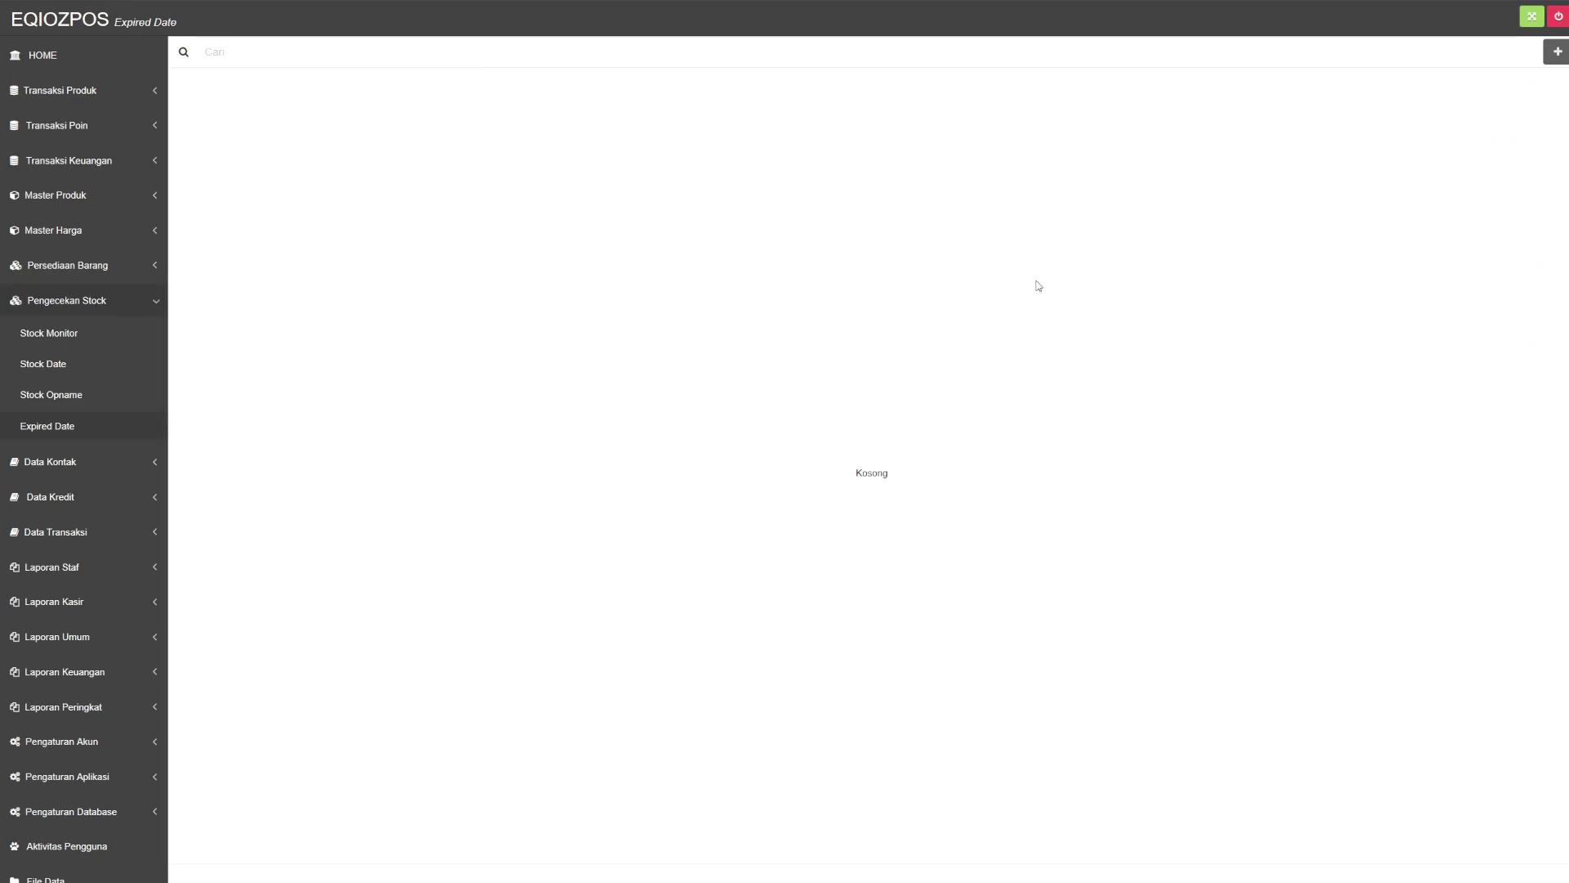
{"action": "left_click", "coordinate": [1557, 54]}
{"action": "scroll", "coordinate": [979, 292], "scroll_direction": "down", "scroll_amount": 2}
{"action": "scroll", "coordinate": [979, 293], "scroll_direction": "up", "scroll_amount": 2}
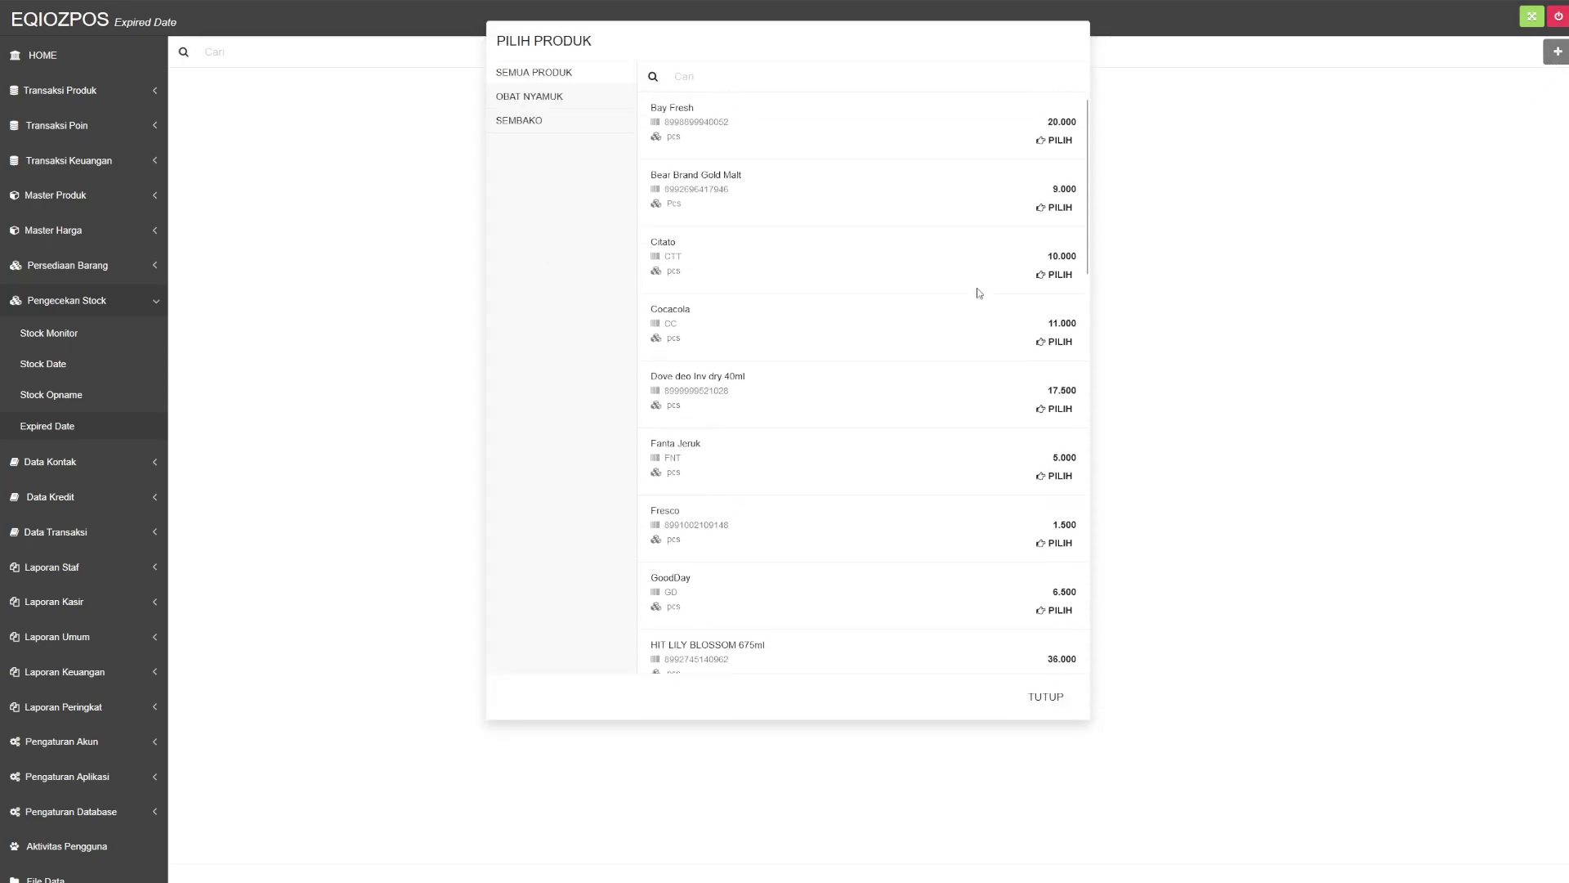
{"action": "scroll", "coordinate": [979, 292], "scroll_direction": "down", "scroll_amount": 2}
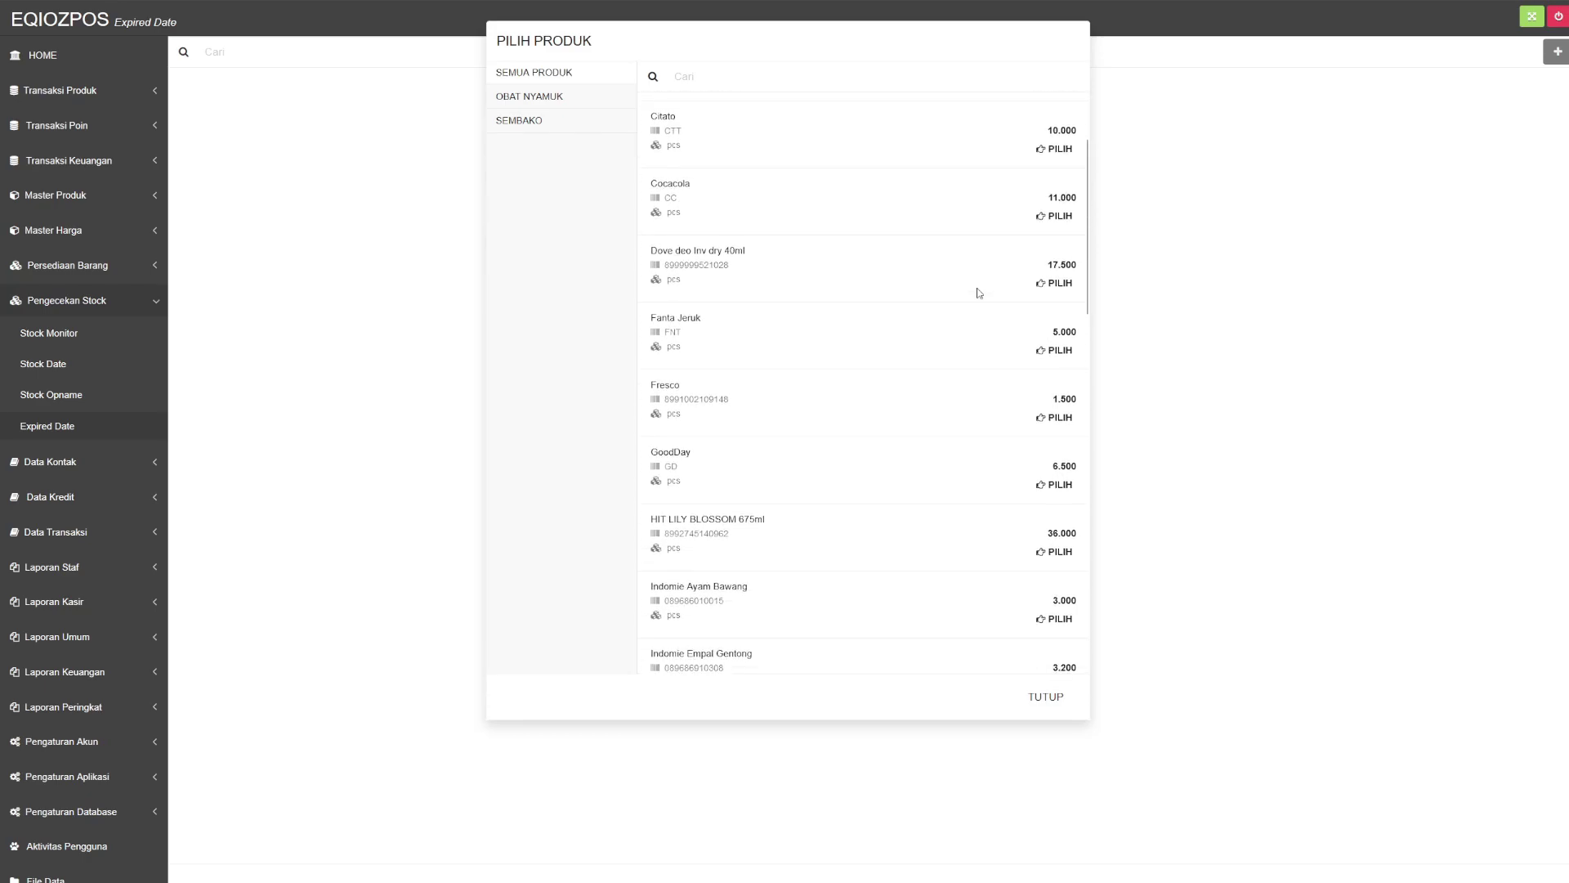
{"action": "scroll", "coordinate": [979, 292], "scroll_direction": "down", "scroll_amount": 1}
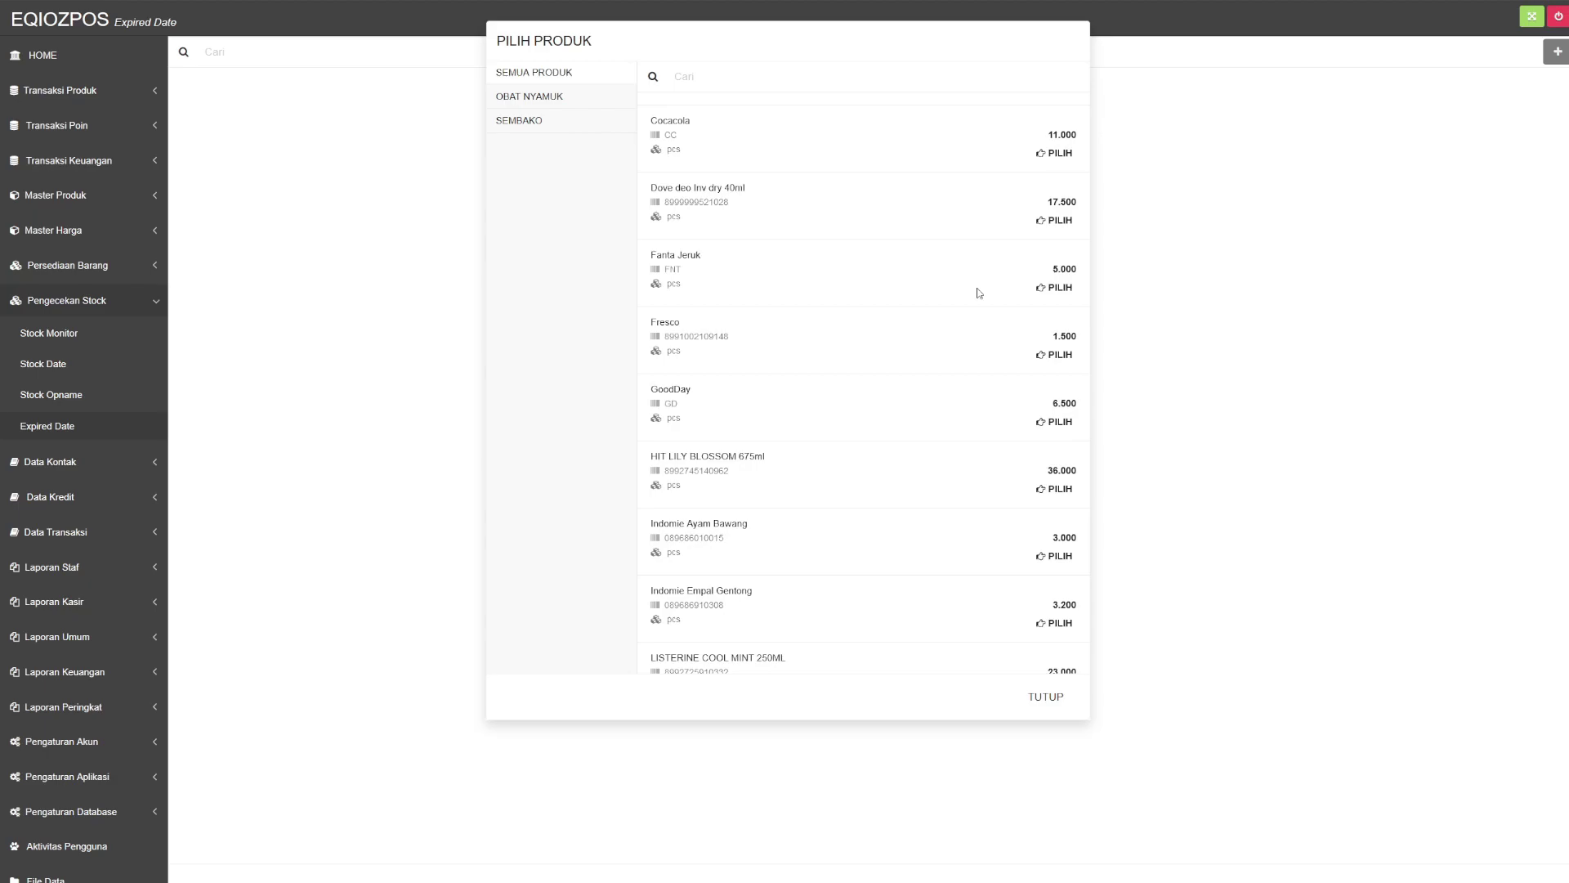
{"action": "scroll", "coordinate": [979, 293], "scroll_direction": "down", "scroll_amount": 2}
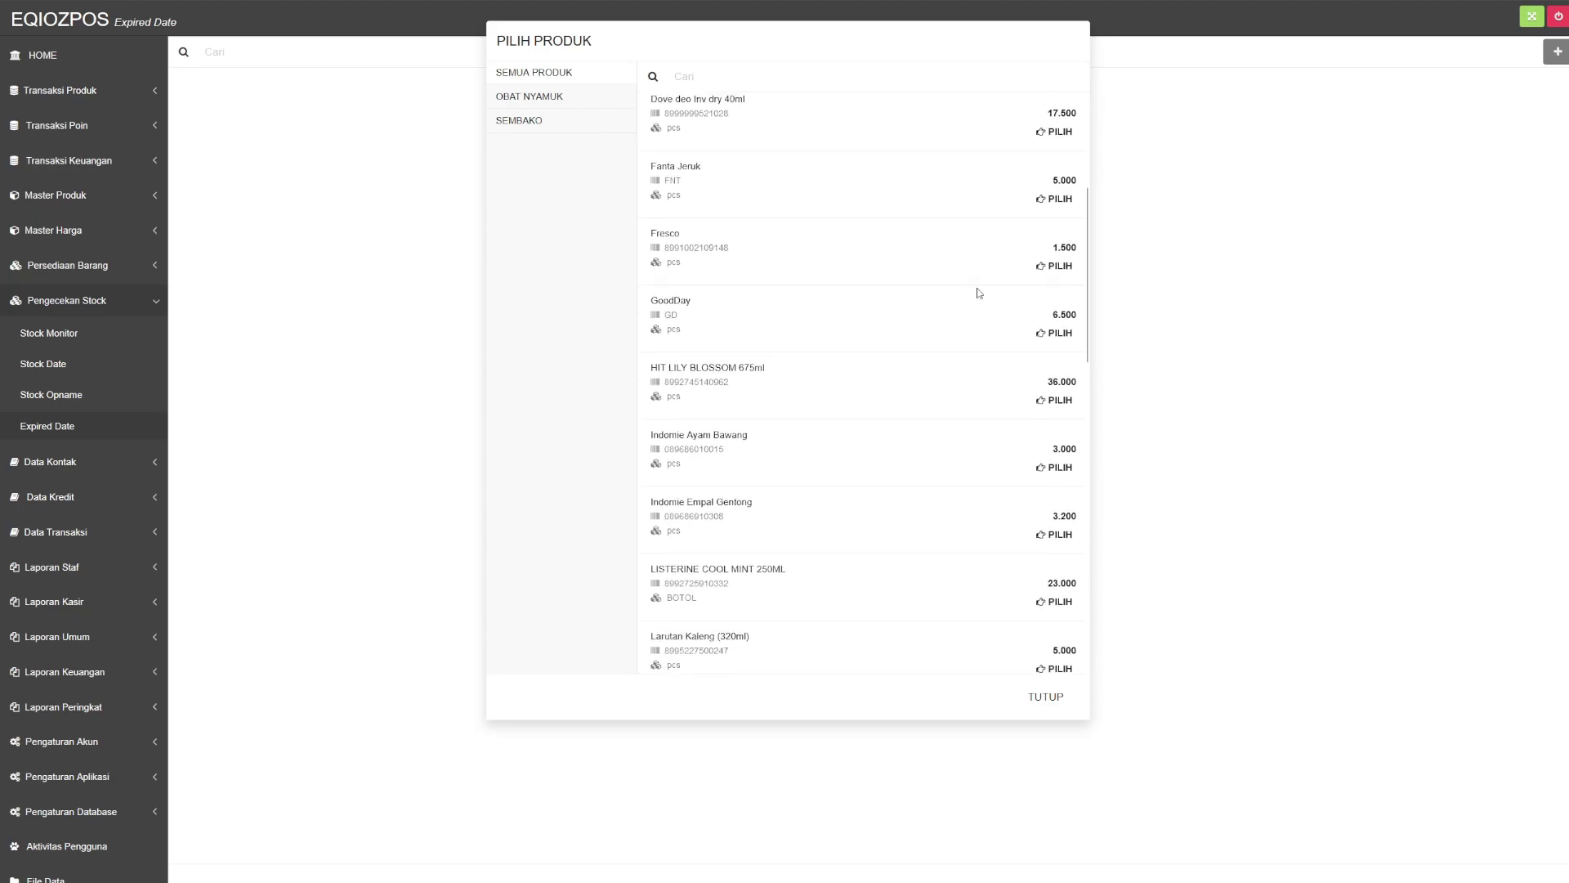
{"action": "scroll", "coordinate": [979, 293], "scroll_direction": "up", "scroll_amount": 5}
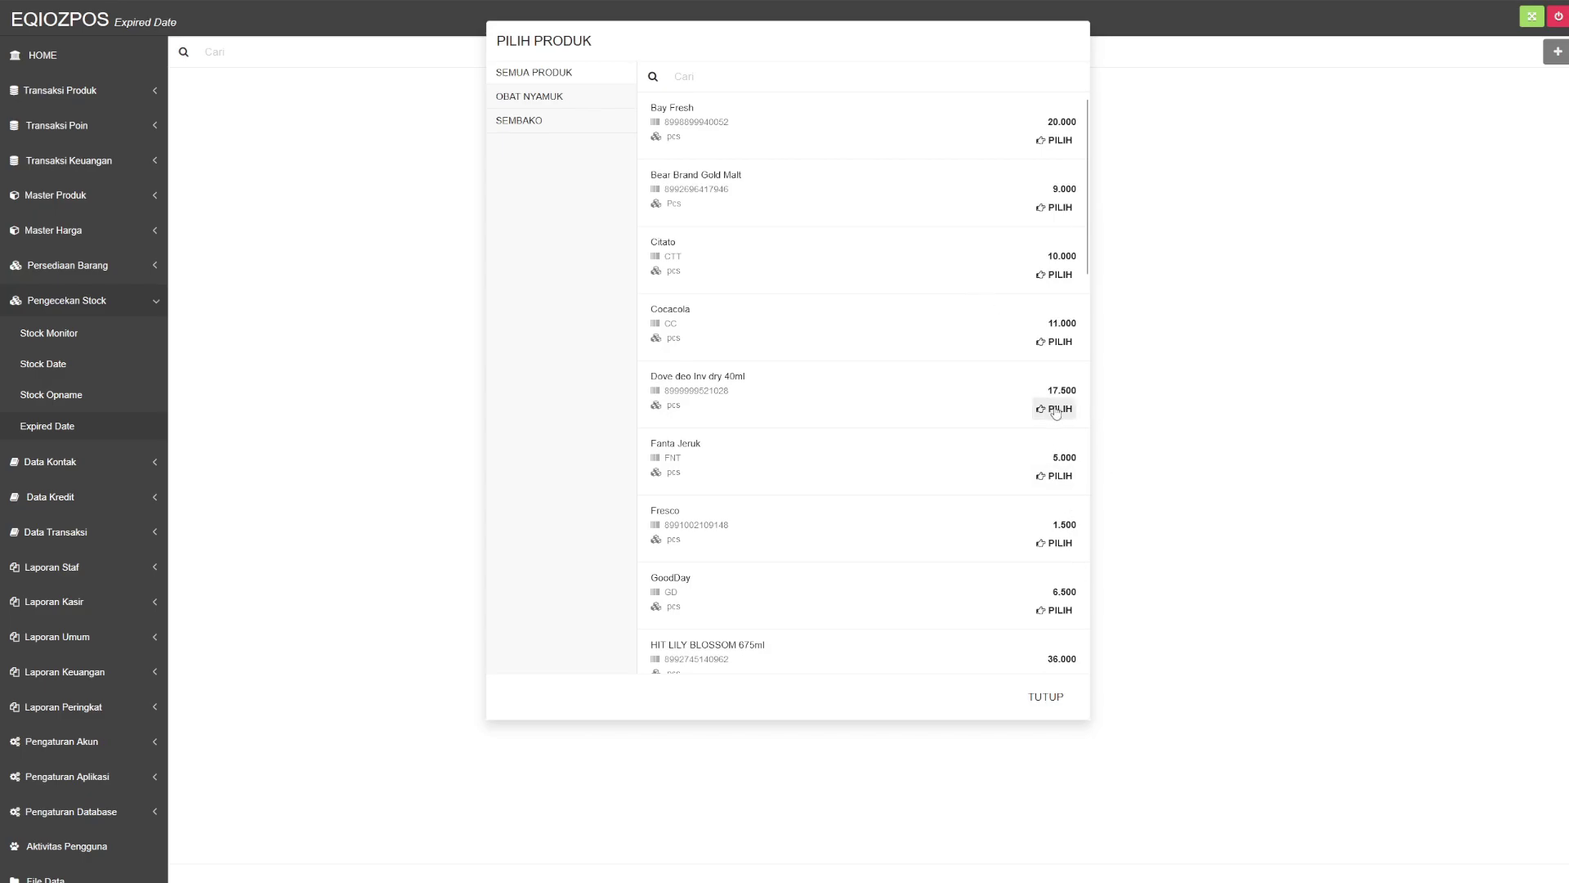
{"action": "left_click", "coordinate": [1055, 476]}
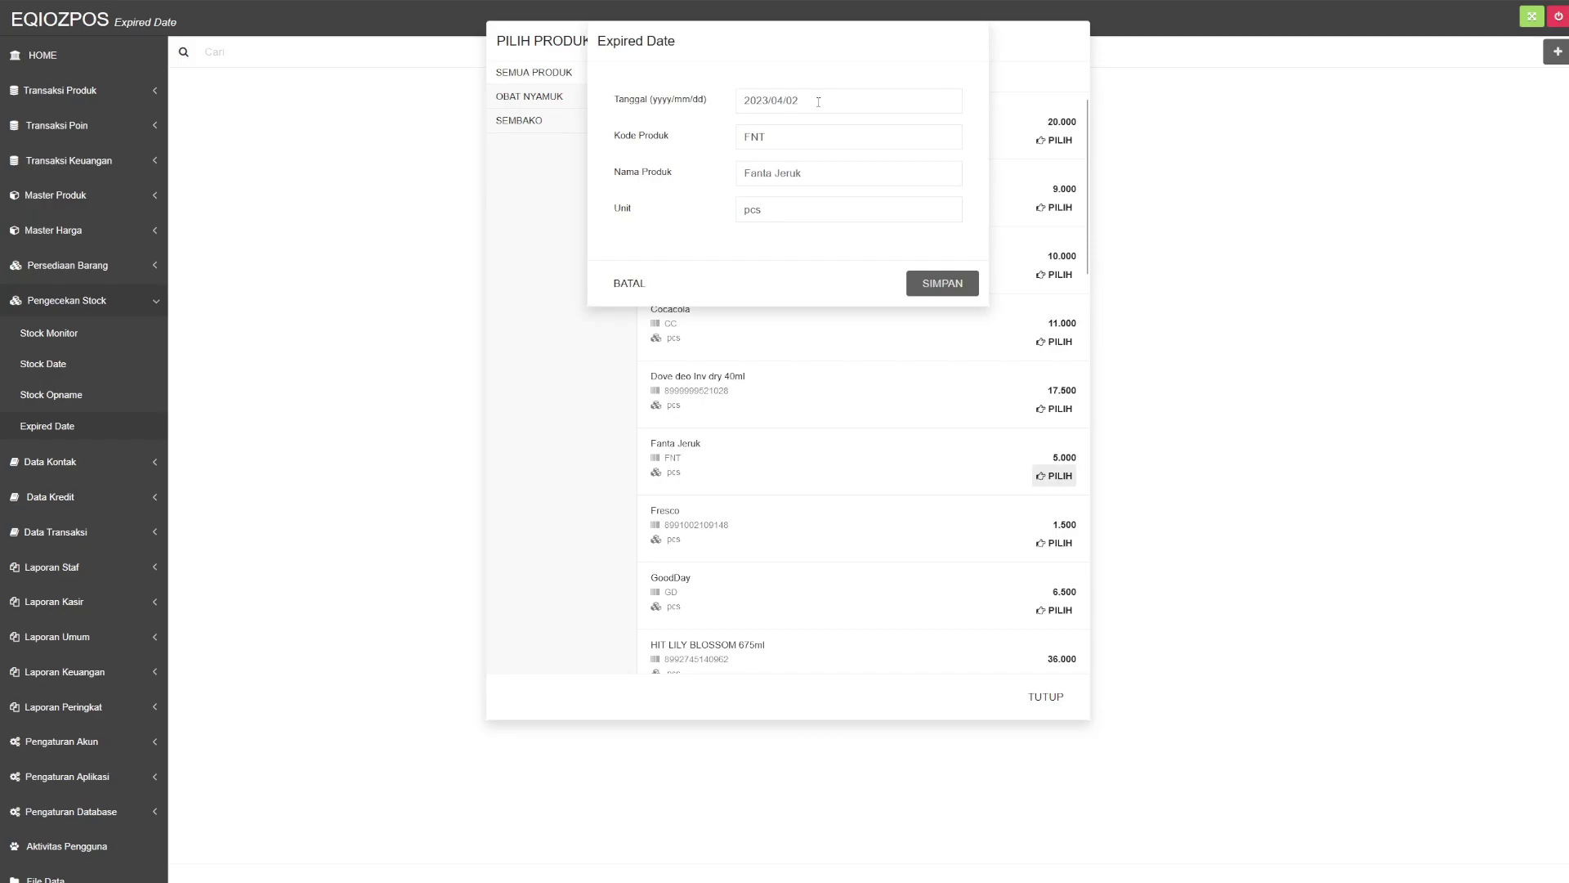
{"action": "left_click", "coordinate": [954, 299]}
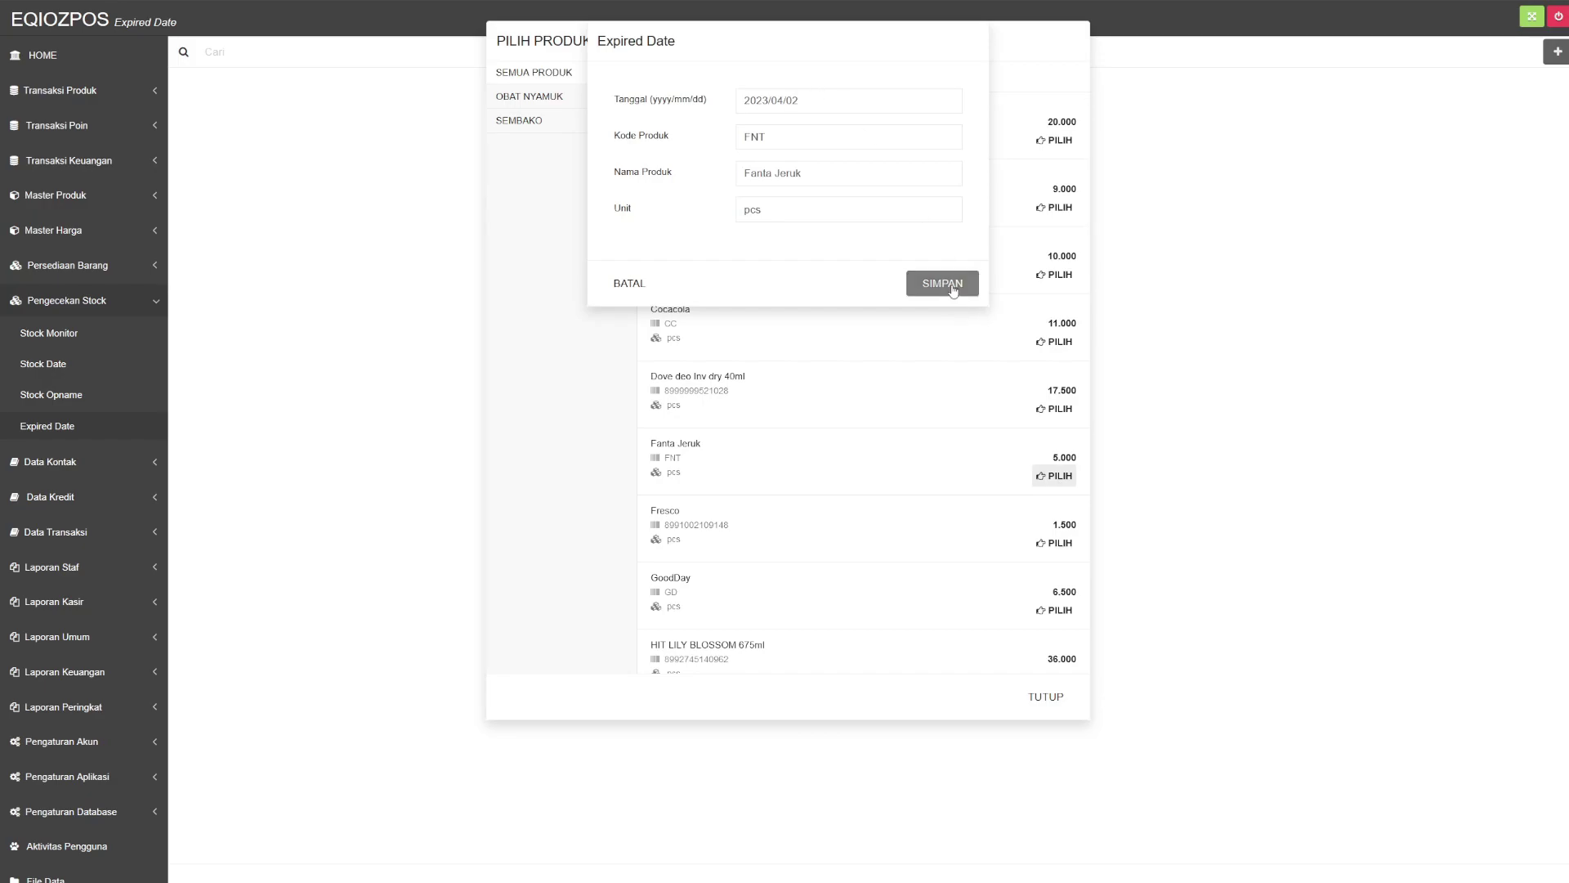
{"action": "left_click", "coordinate": [1049, 707]}
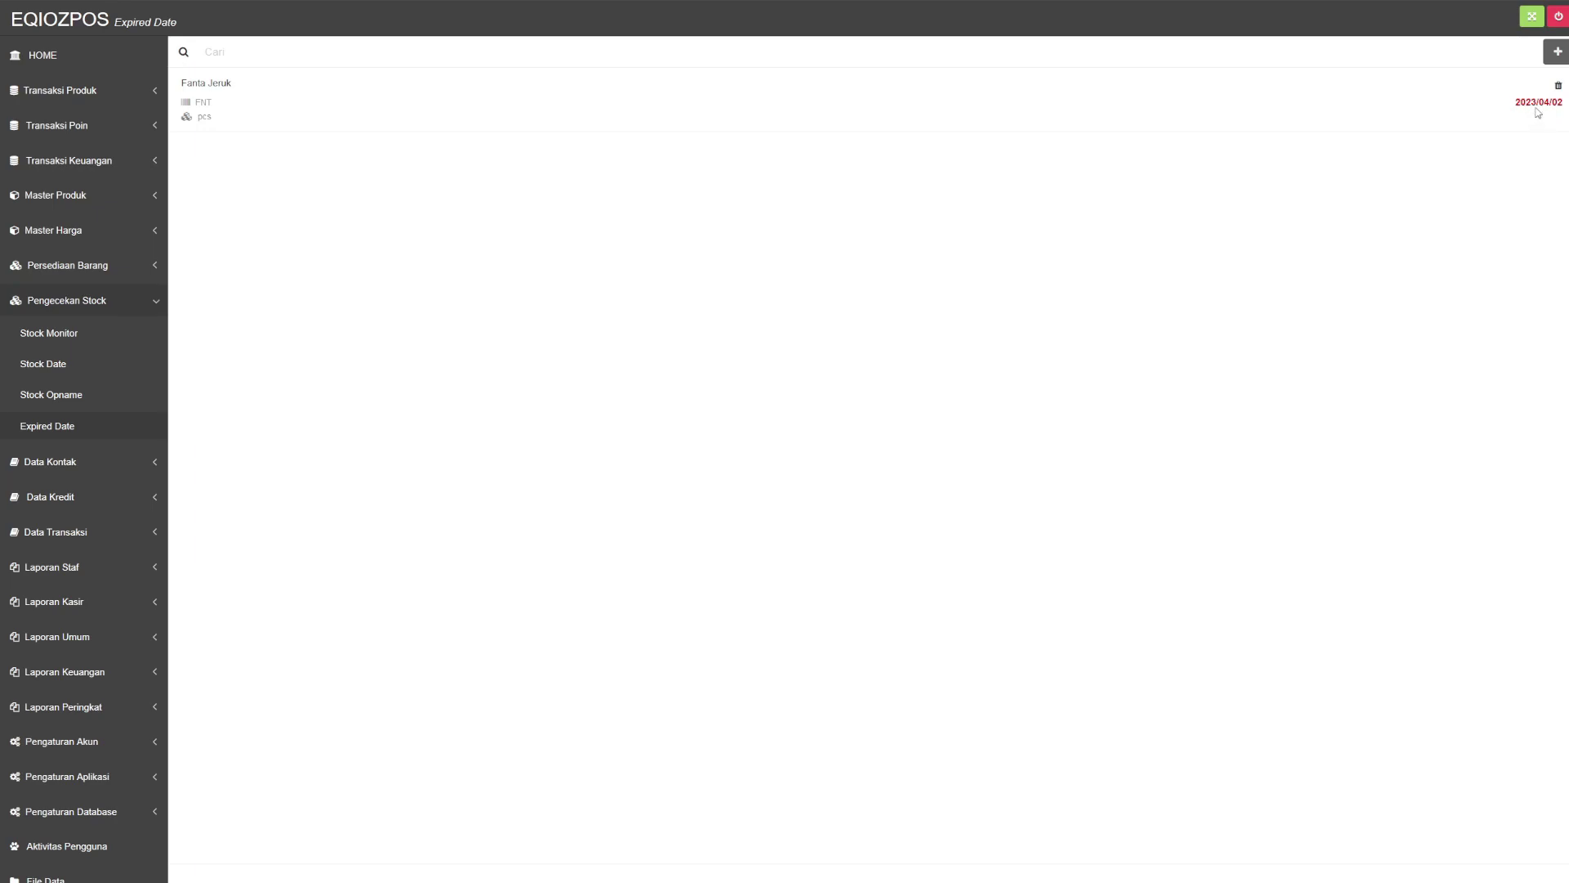
Delete the Fanta Jeruk entry from the Expired Date list
{"action": "left_click", "coordinate": [1558, 86]}
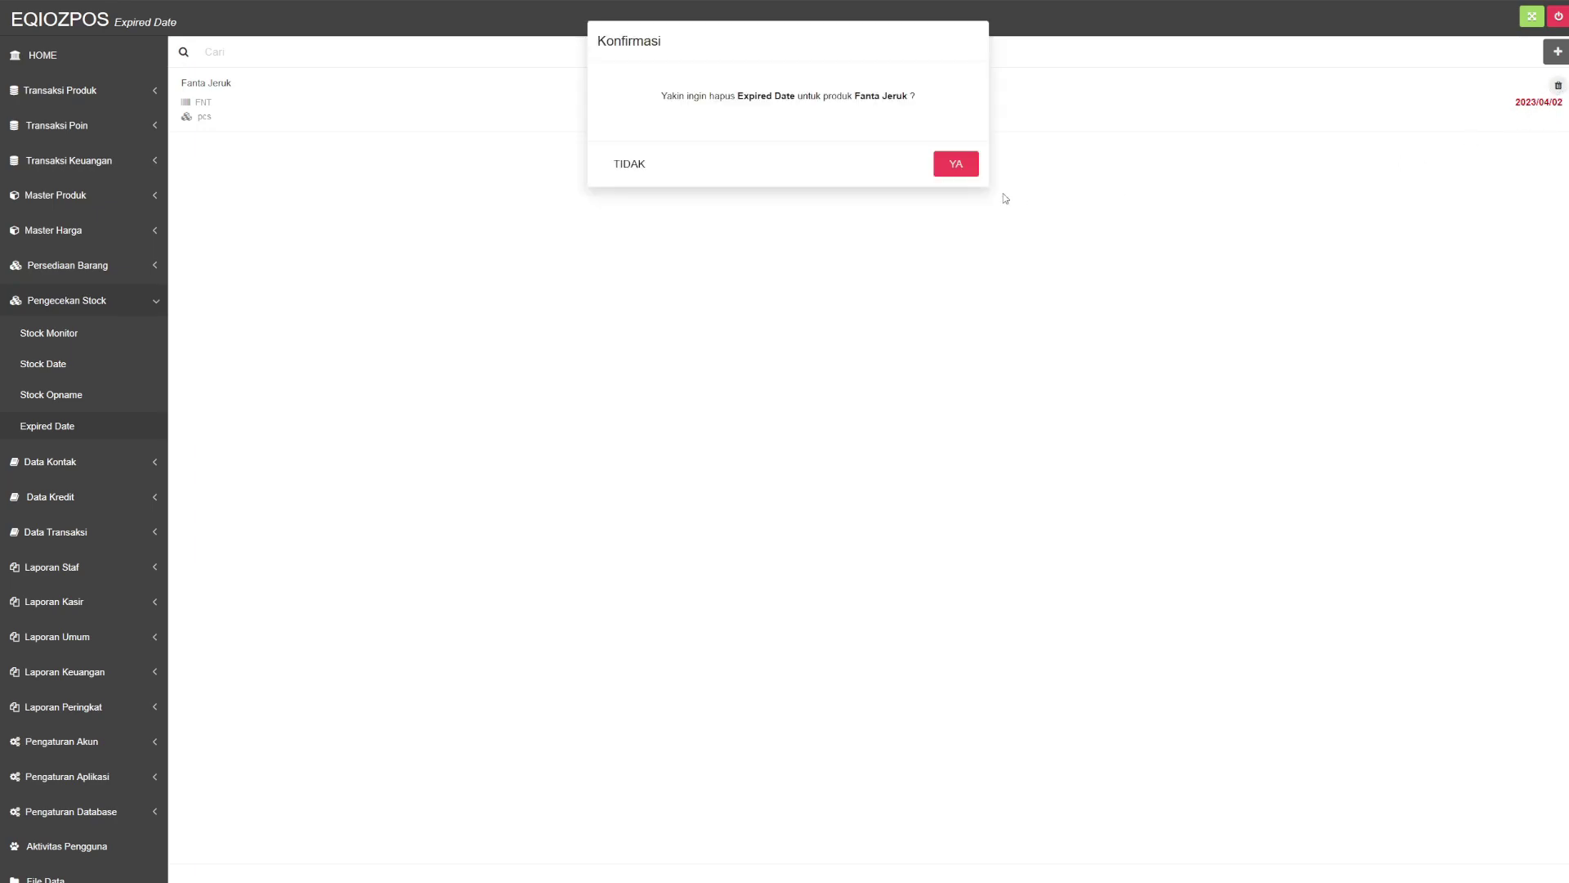
{"action": "left_click", "coordinate": [961, 169]}
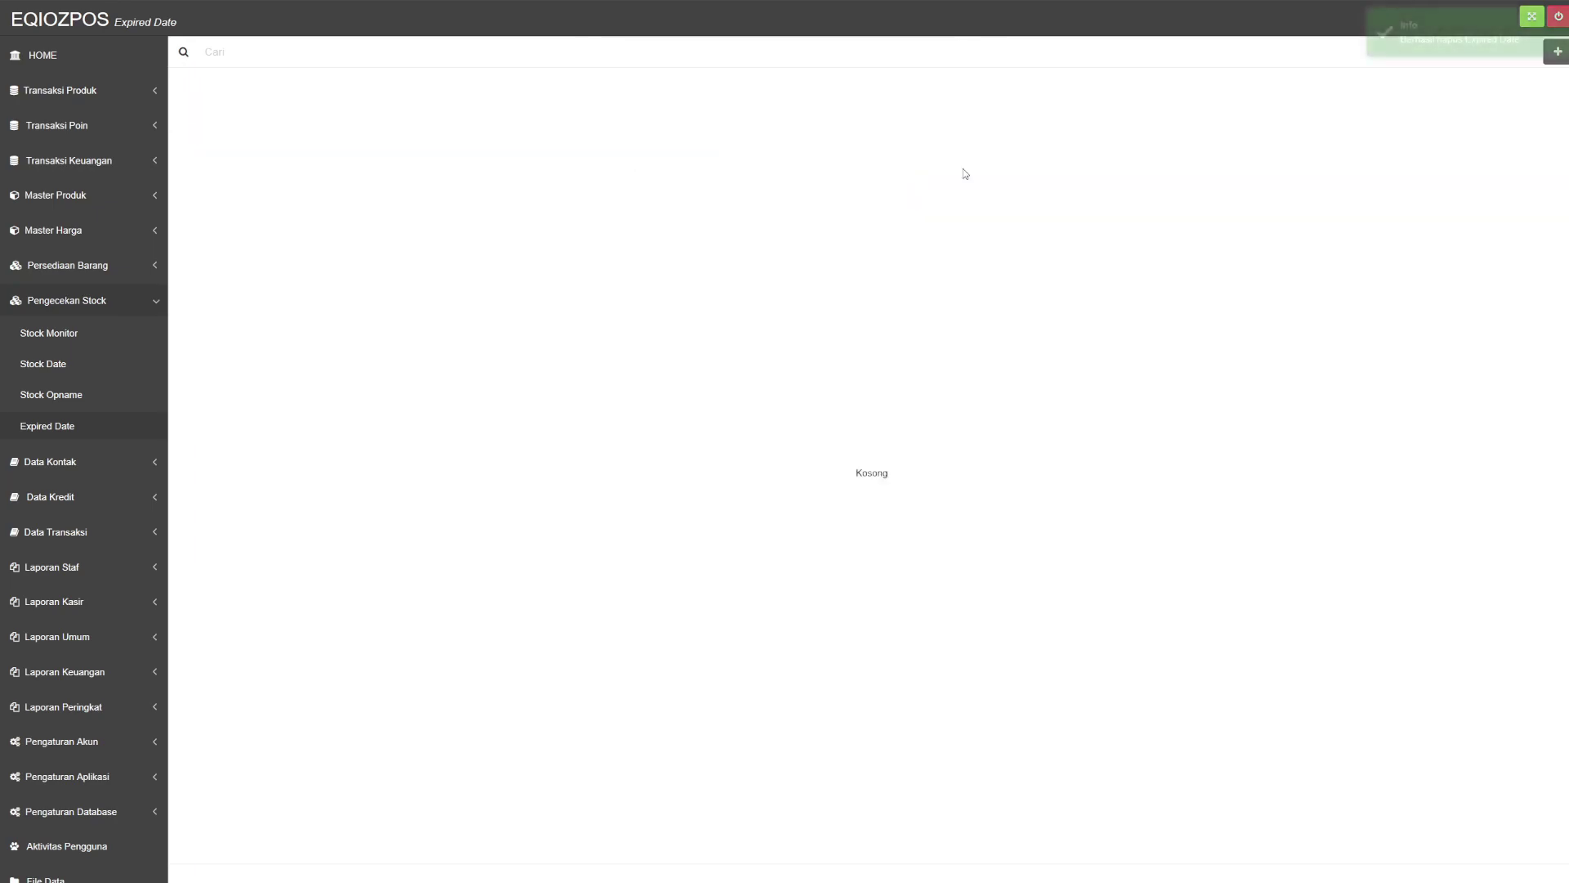
View the Staf records under Data Kontak, examine the fields of the Tambah Staf form and close it without saving
{"action": "scroll", "coordinate": [60, 441], "scroll_direction": "down", "scroll_amount": 1}
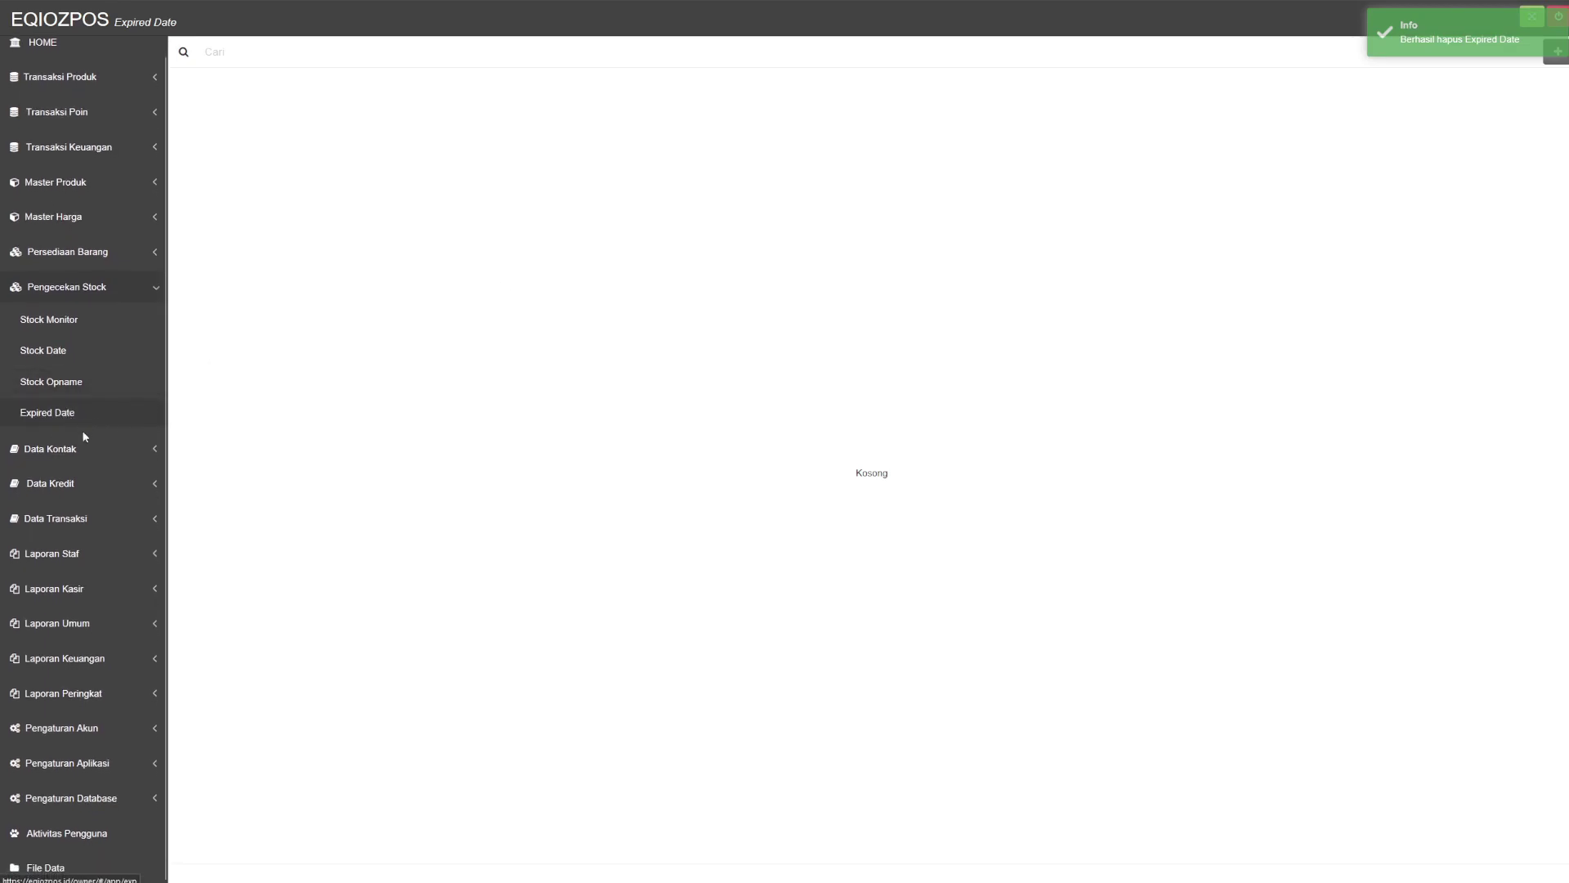
{"action": "left_click", "coordinate": [74, 447]}
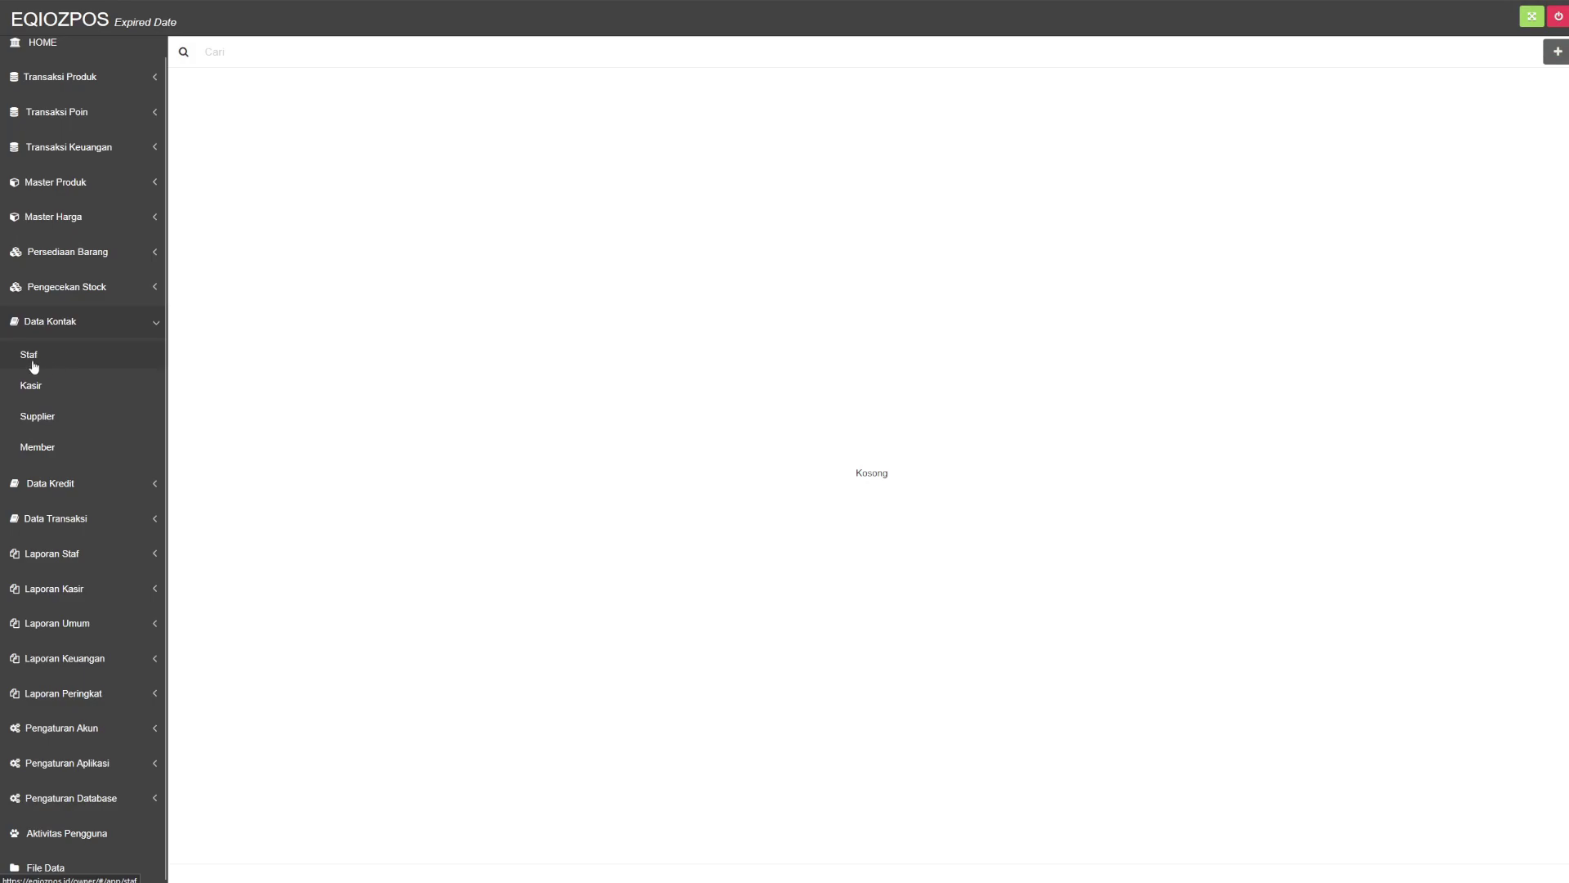
{"action": "left_click", "coordinate": [31, 359]}
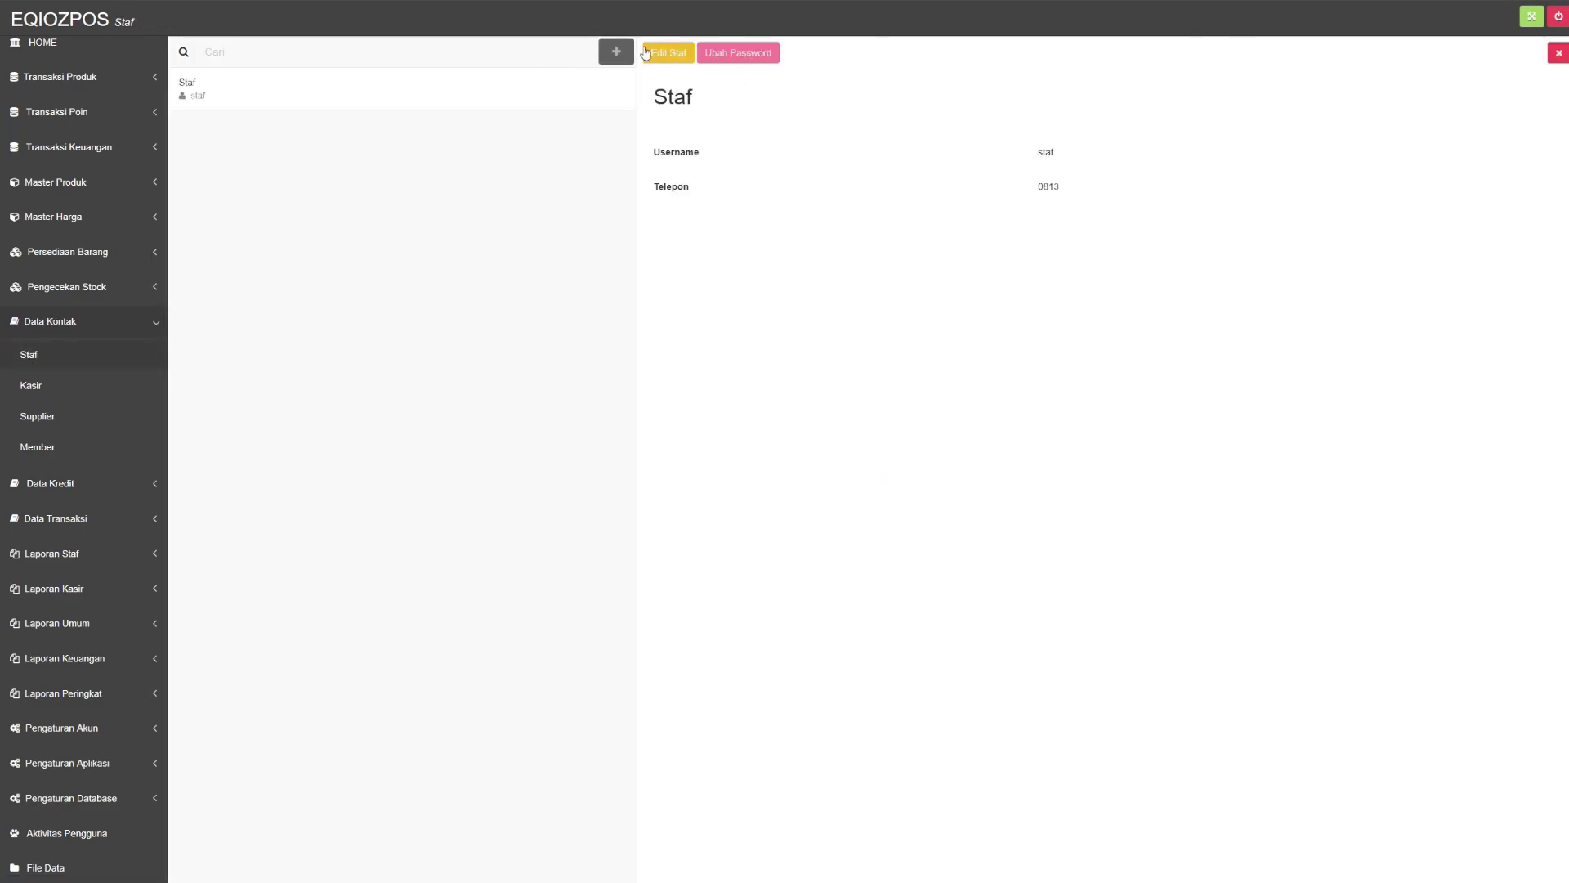
{"action": "left_click", "coordinate": [616, 54]}
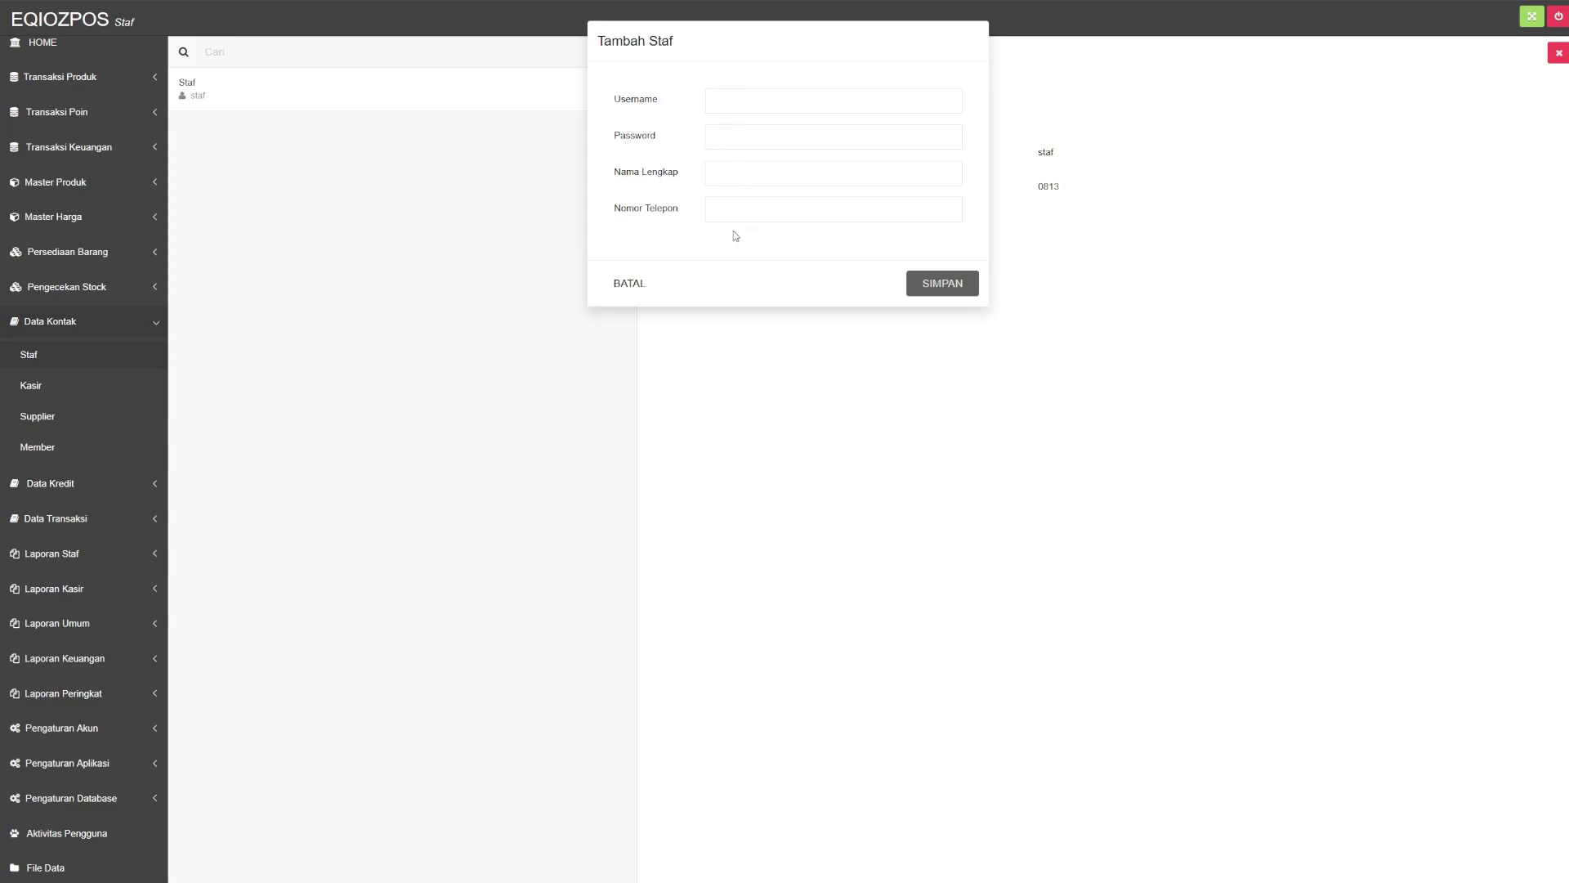
{"action": "left_click", "coordinate": [622, 292]}
Compare the Kasir and Staf contact pages, examine the Tambah Kasir form and close it without saving
{"action": "left_click", "coordinate": [52, 384]}
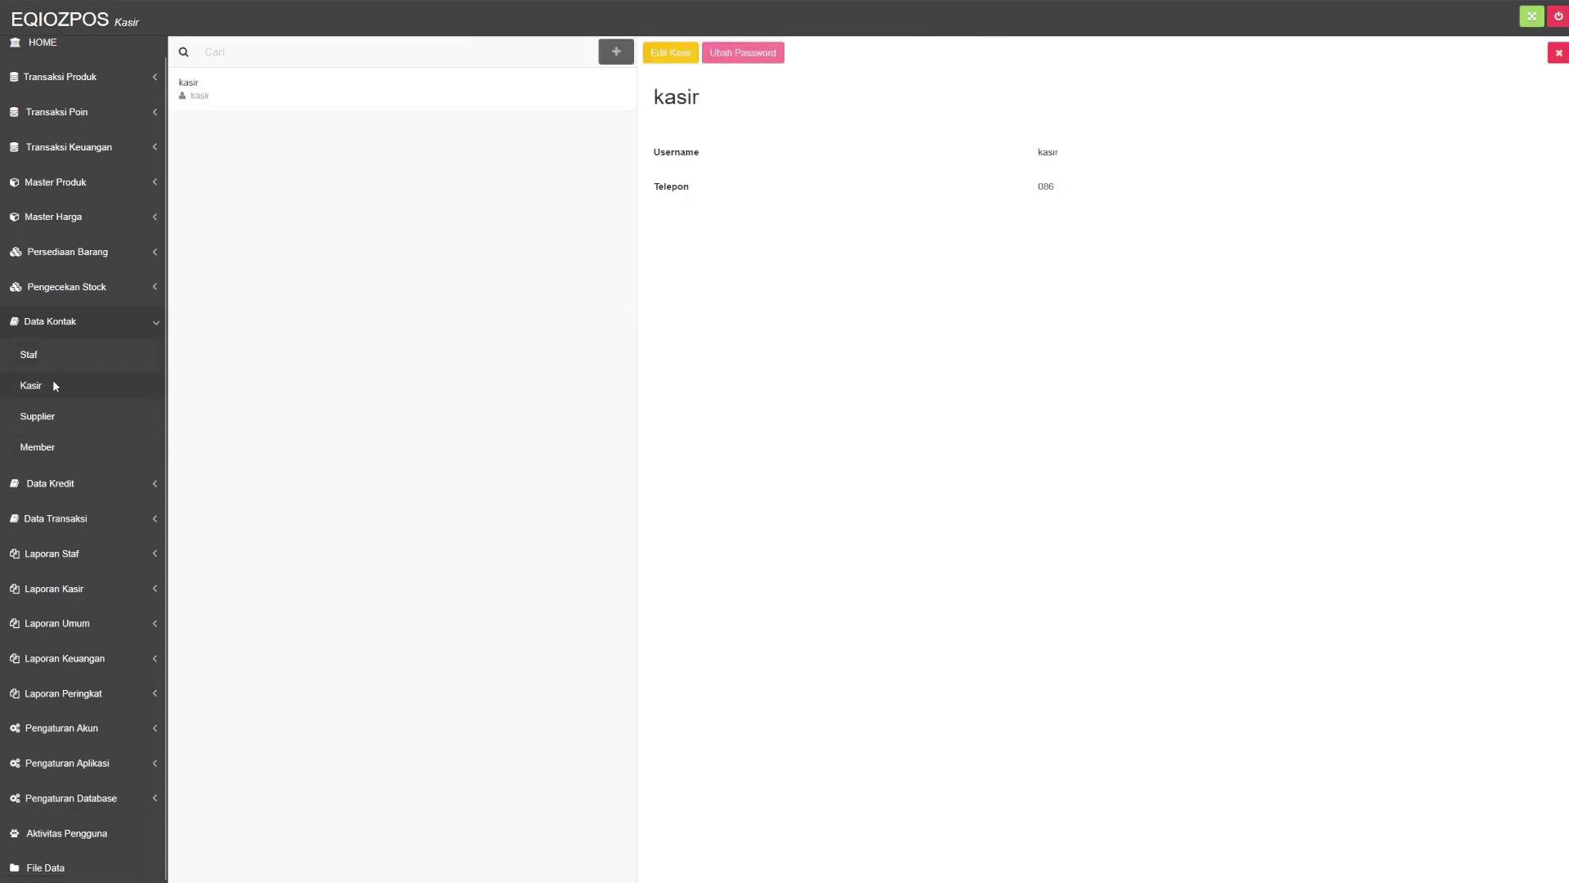
{"action": "left_click", "coordinate": [65, 358]}
{"action": "left_click", "coordinate": [56, 388]}
{"action": "left_click", "coordinate": [59, 354]}
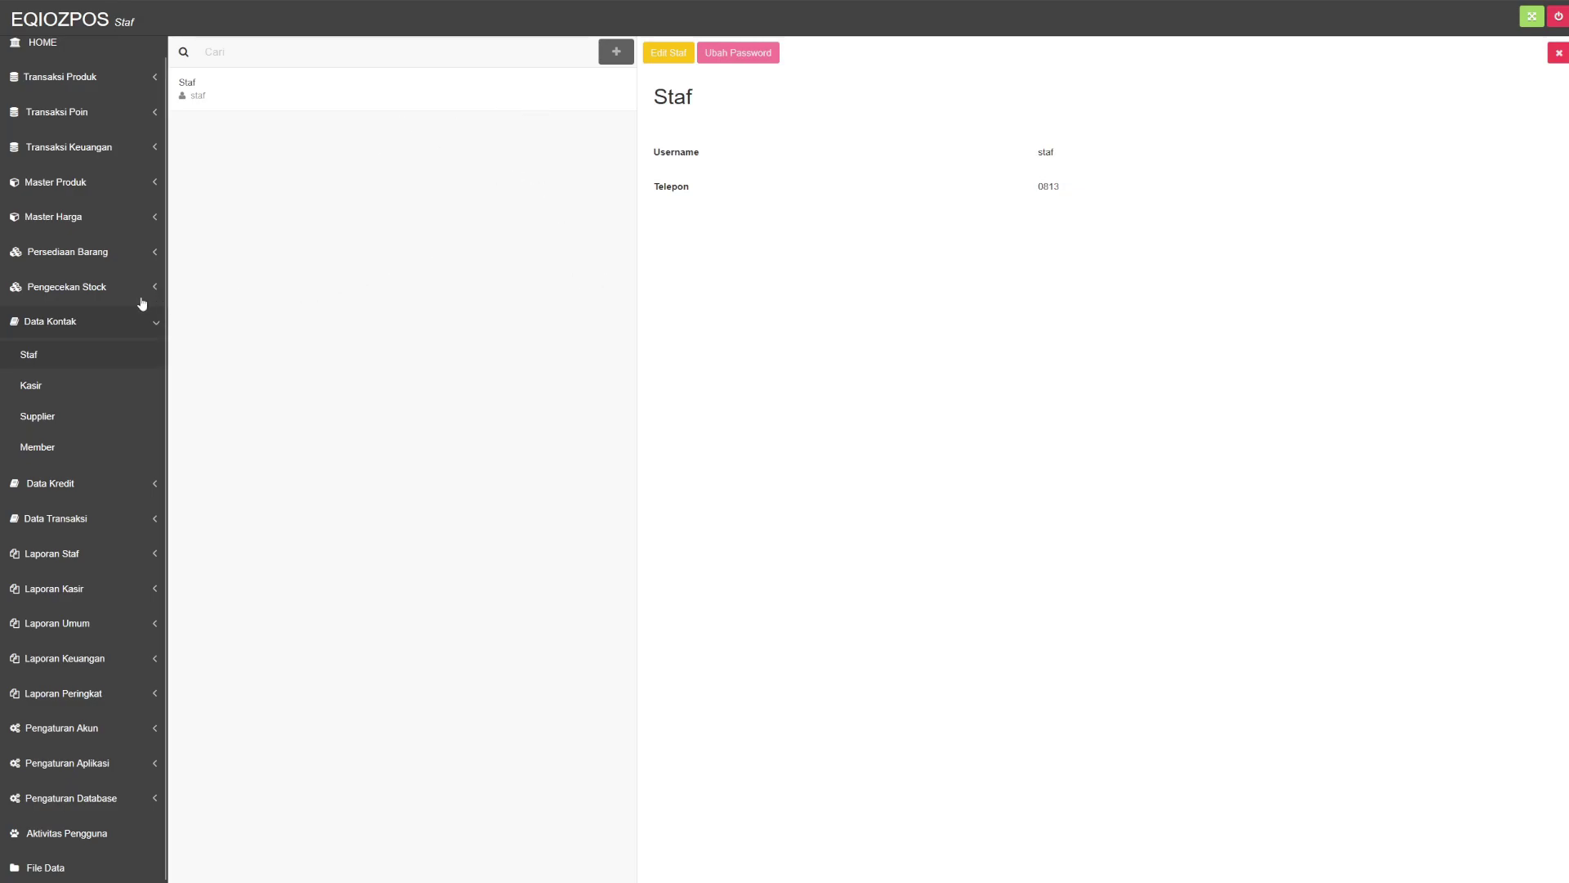
{"action": "left_click", "coordinate": [62, 385]}
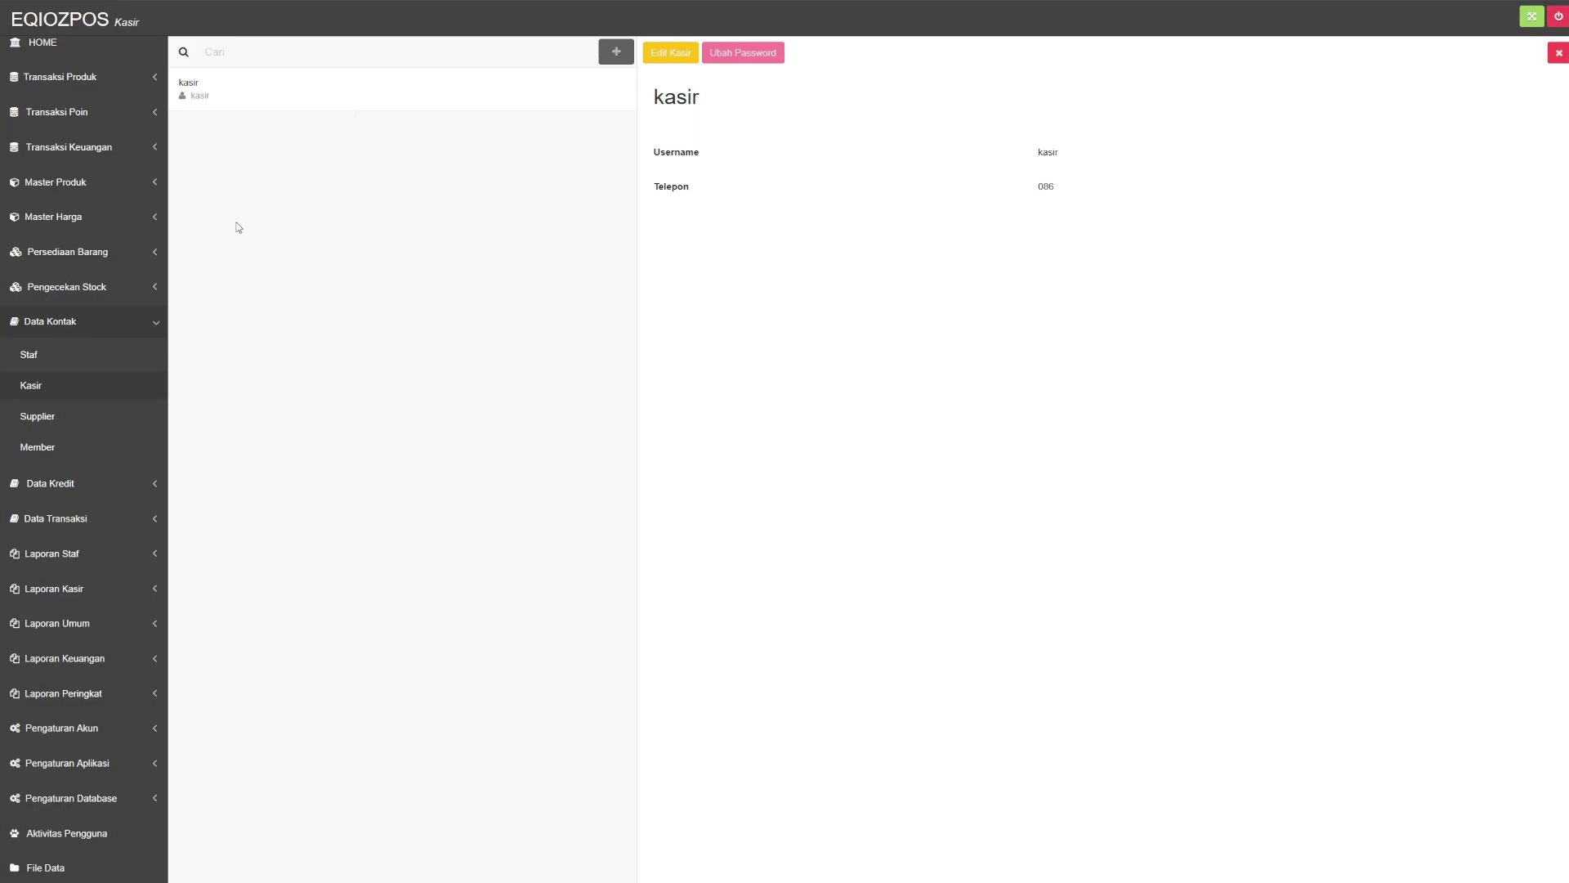
{"action": "left_click", "coordinate": [616, 52]}
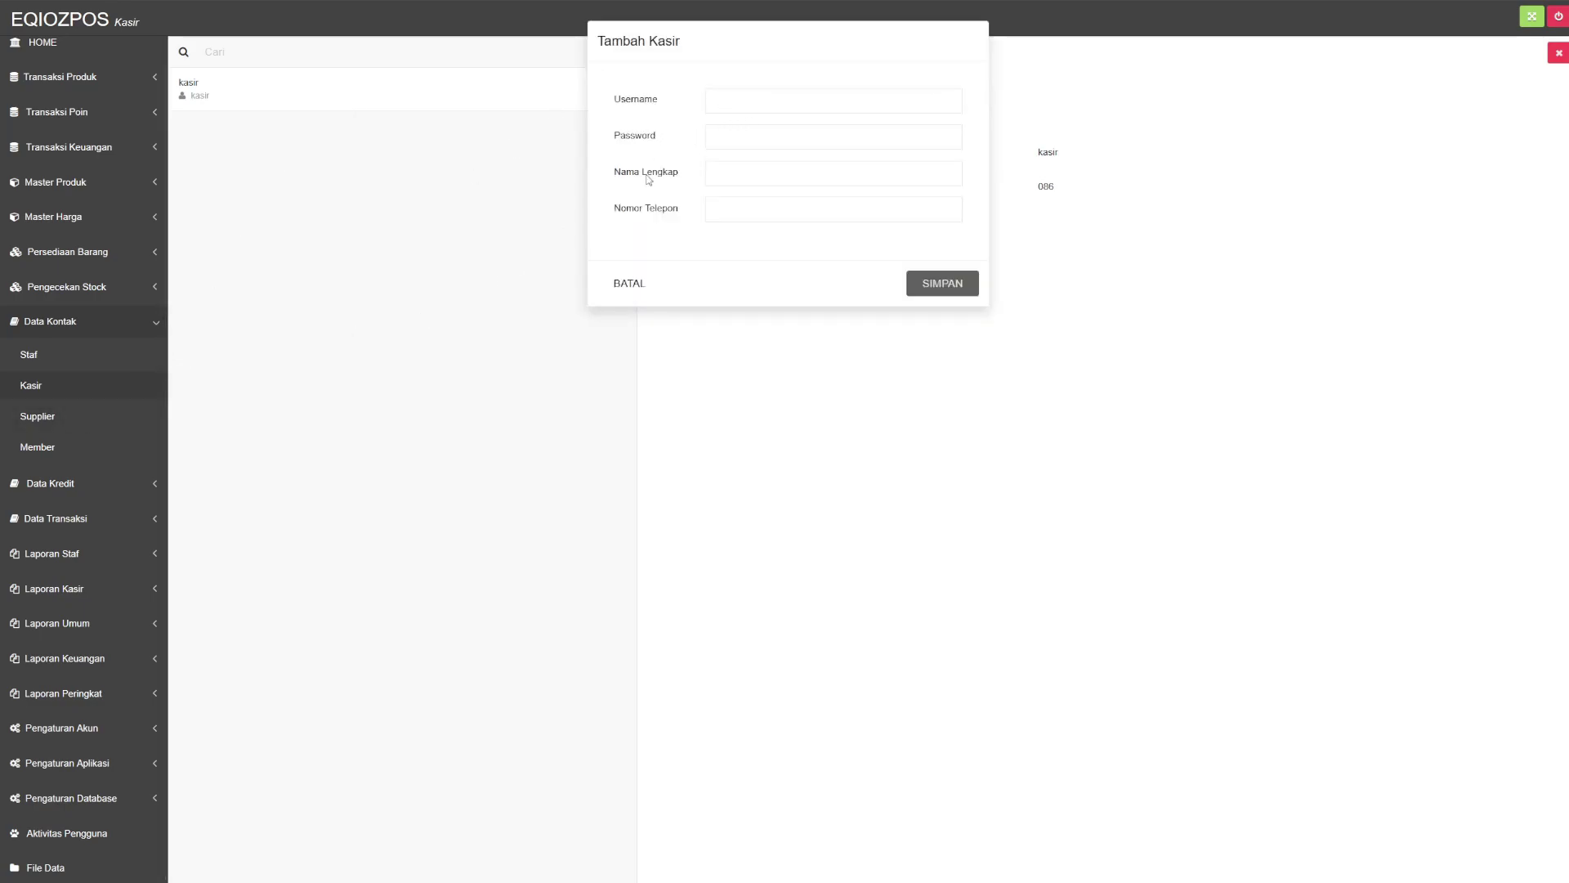
{"action": "left_click", "coordinate": [646, 287]}
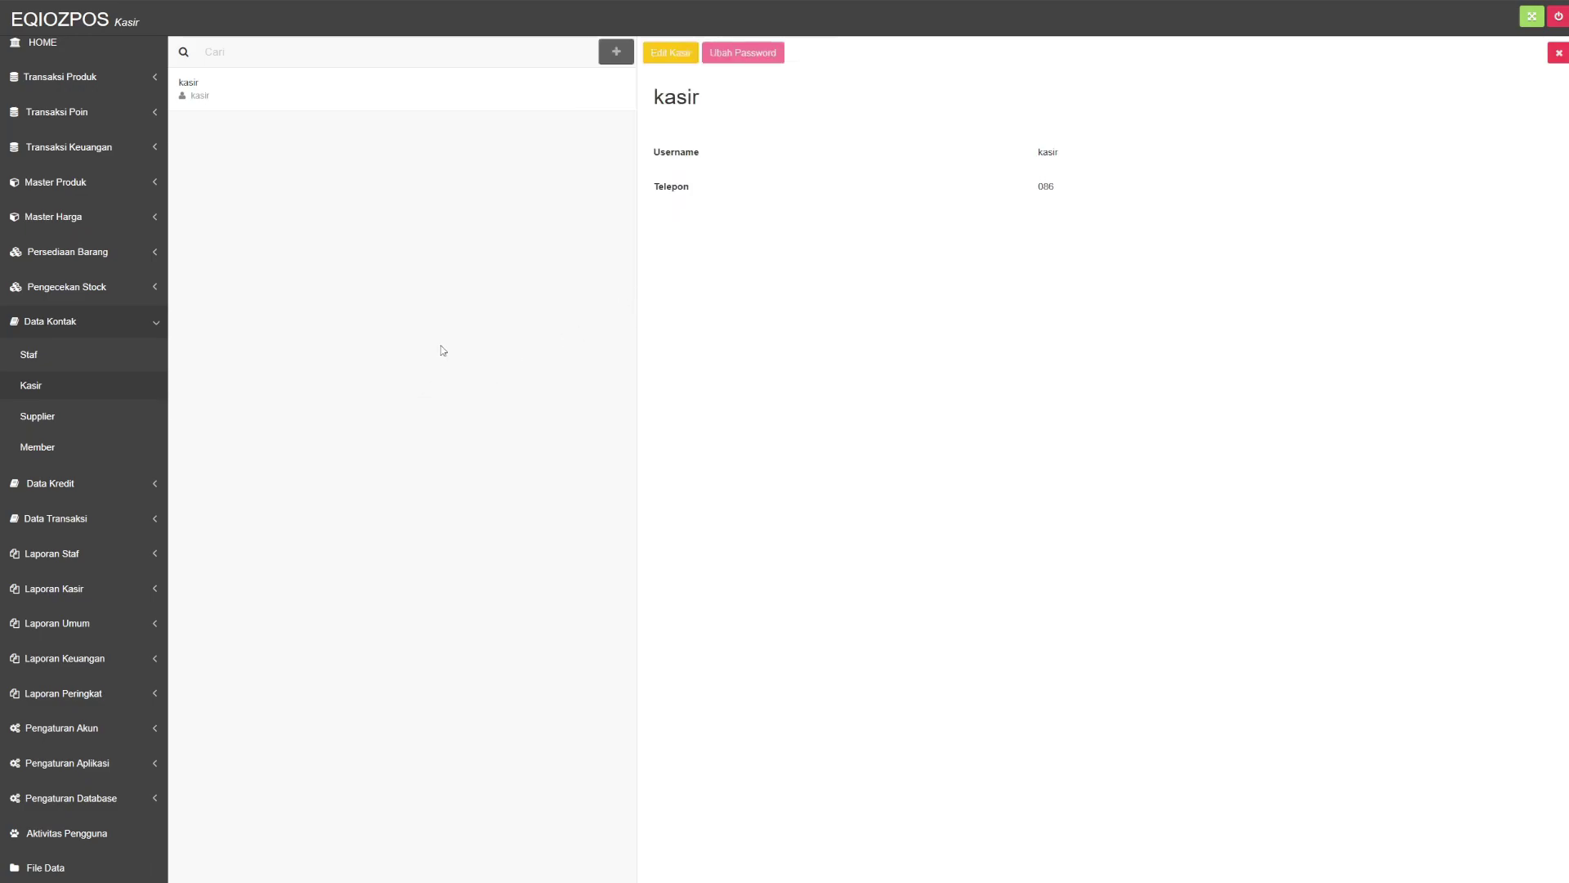
View the Supplier and Member contact records, examine the Tambah Member form and close it without saving
{"action": "left_click", "coordinate": [57, 421]}
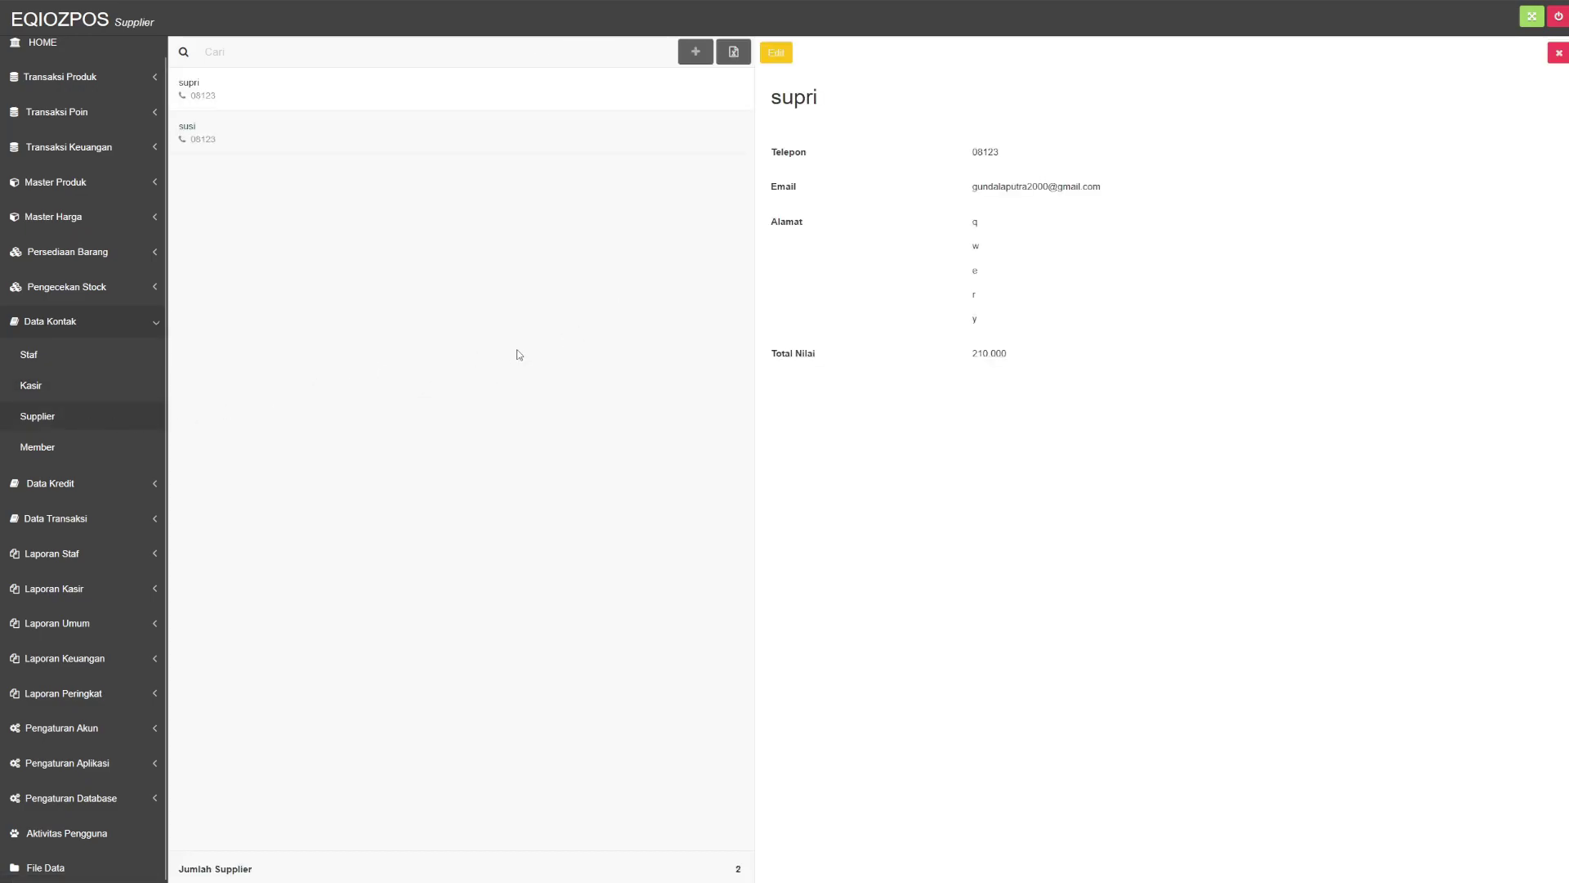
{"action": "left_click", "coordinate": [59, 389]}
{"action": "left_click", "coordinate": [56, 418]}
{"action": "left_click", "coordinate": [59, 448]}
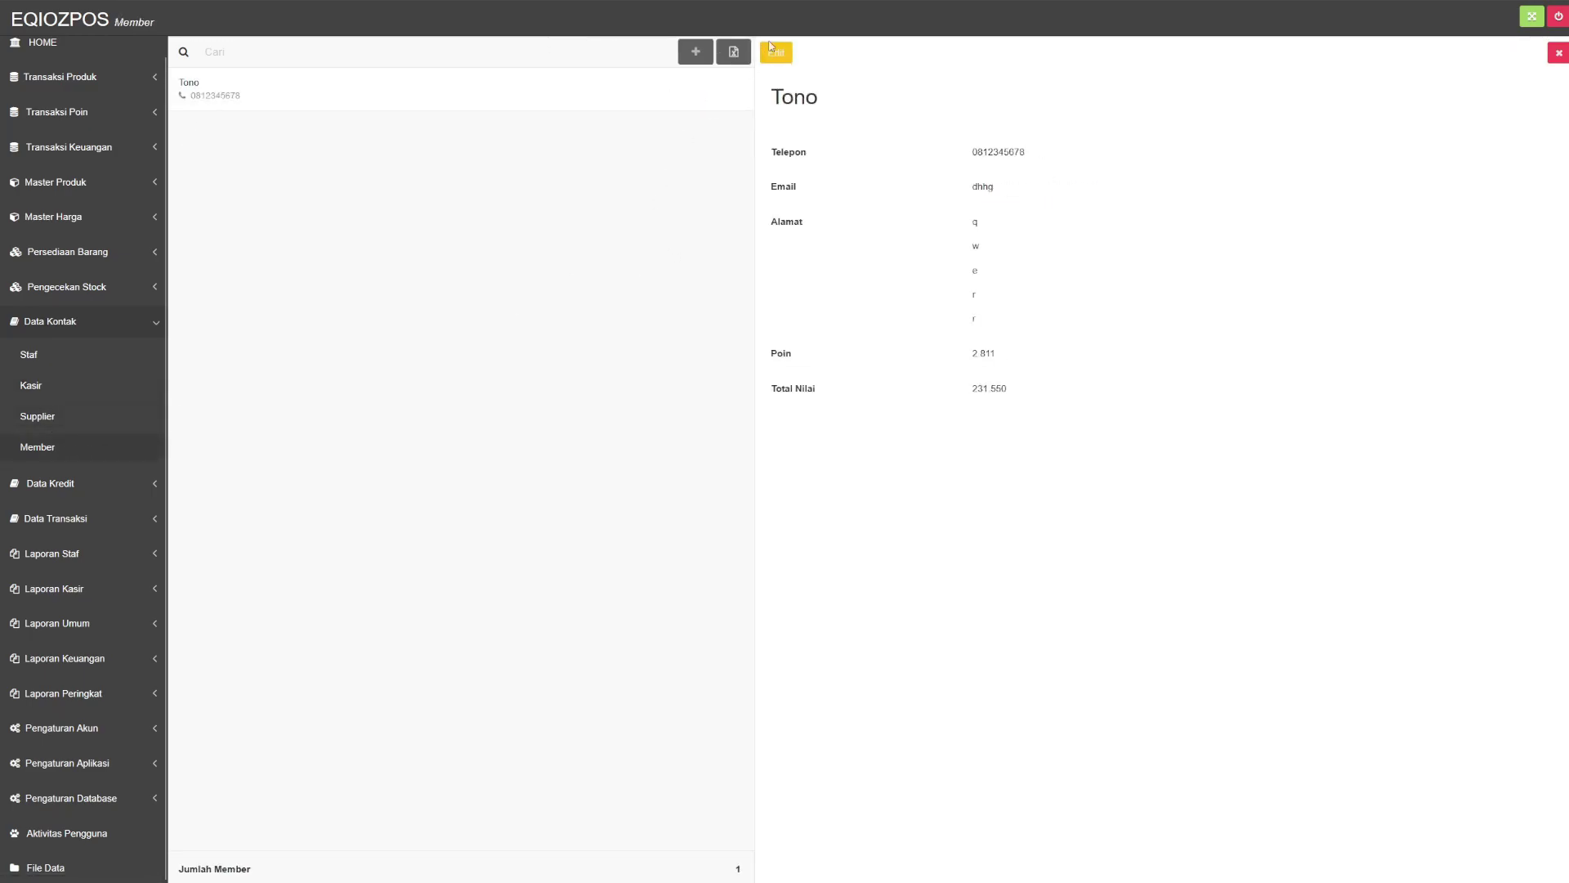
{"action": "left_click", "coordinate": [695, 53]}
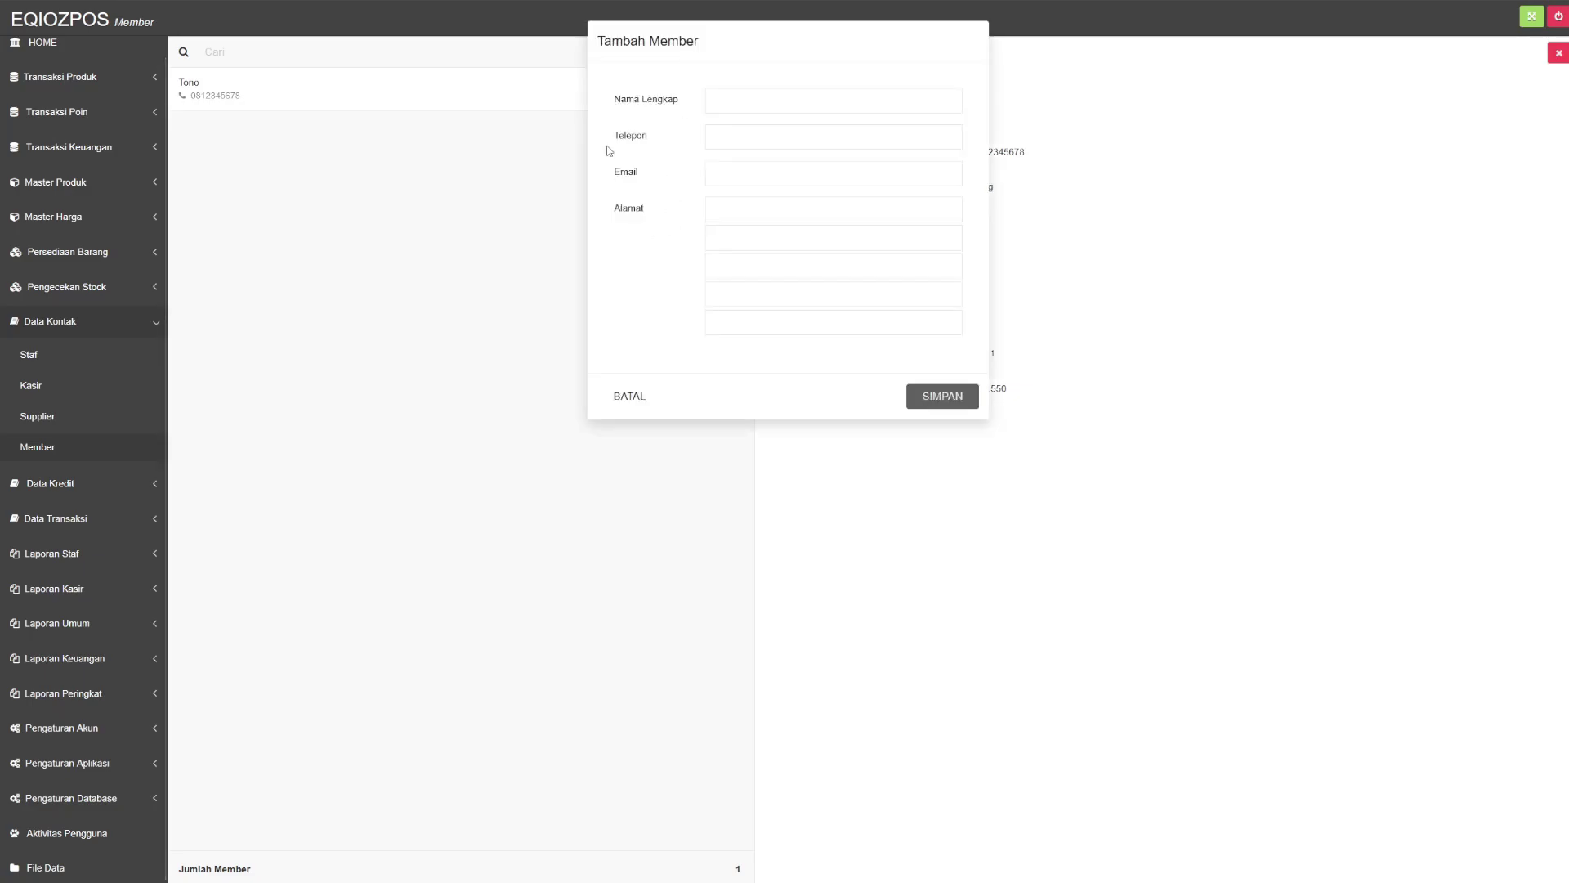
{"action": "left_click", "coordinate": [630, 397]}
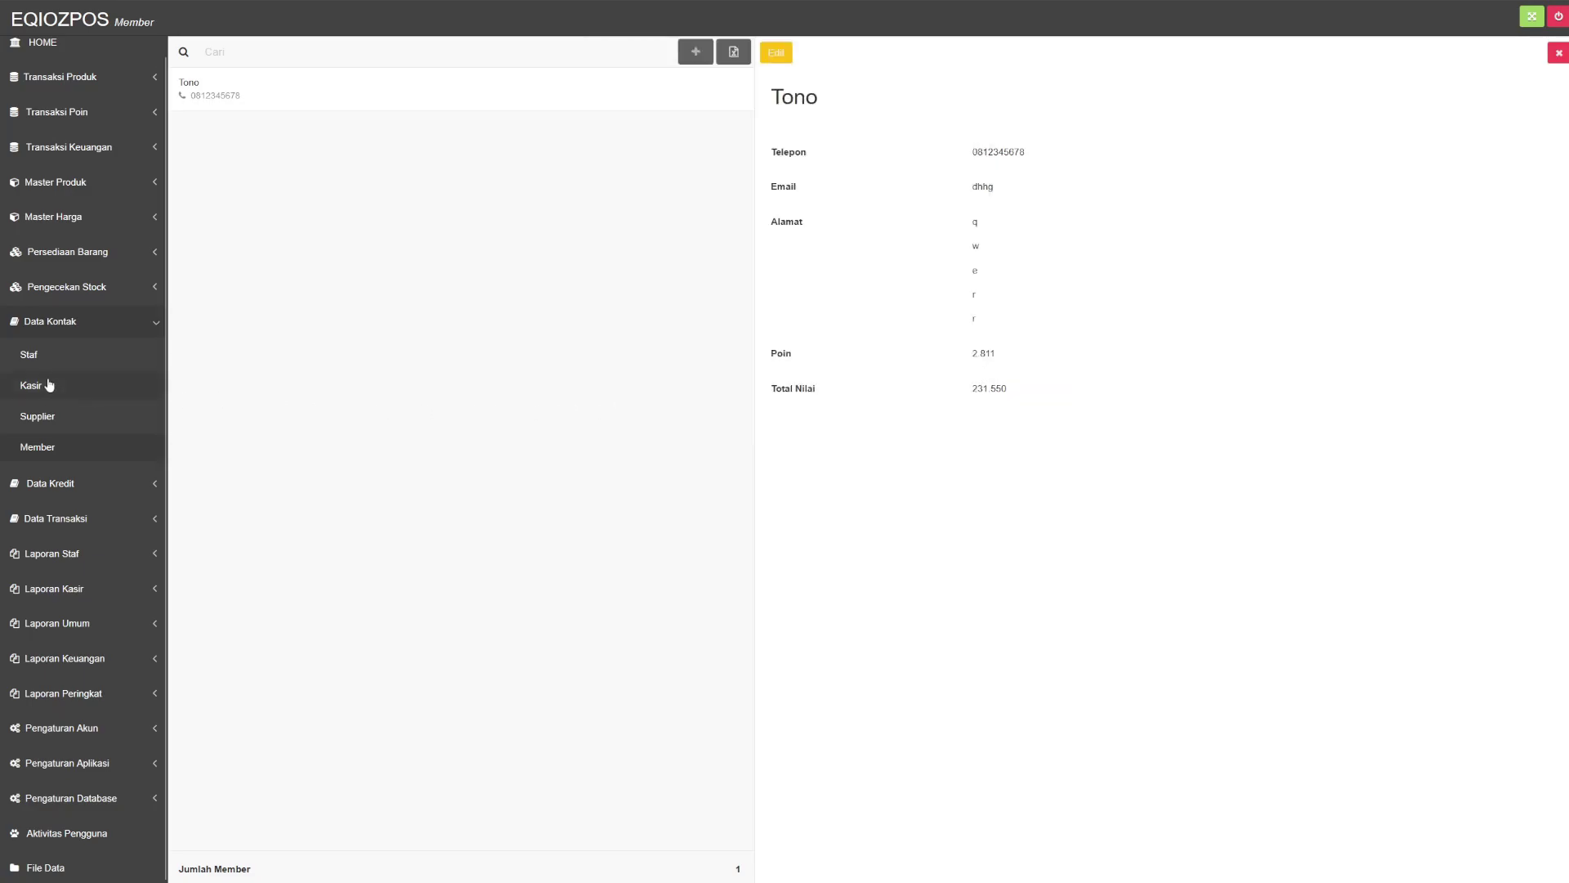
View the Piutang Penjualan, Hutang Pembelian, Piutang Umum and Hutang Umum lists under Data Kredit
{"action": "left_click", "coordinate": [78, 324]}
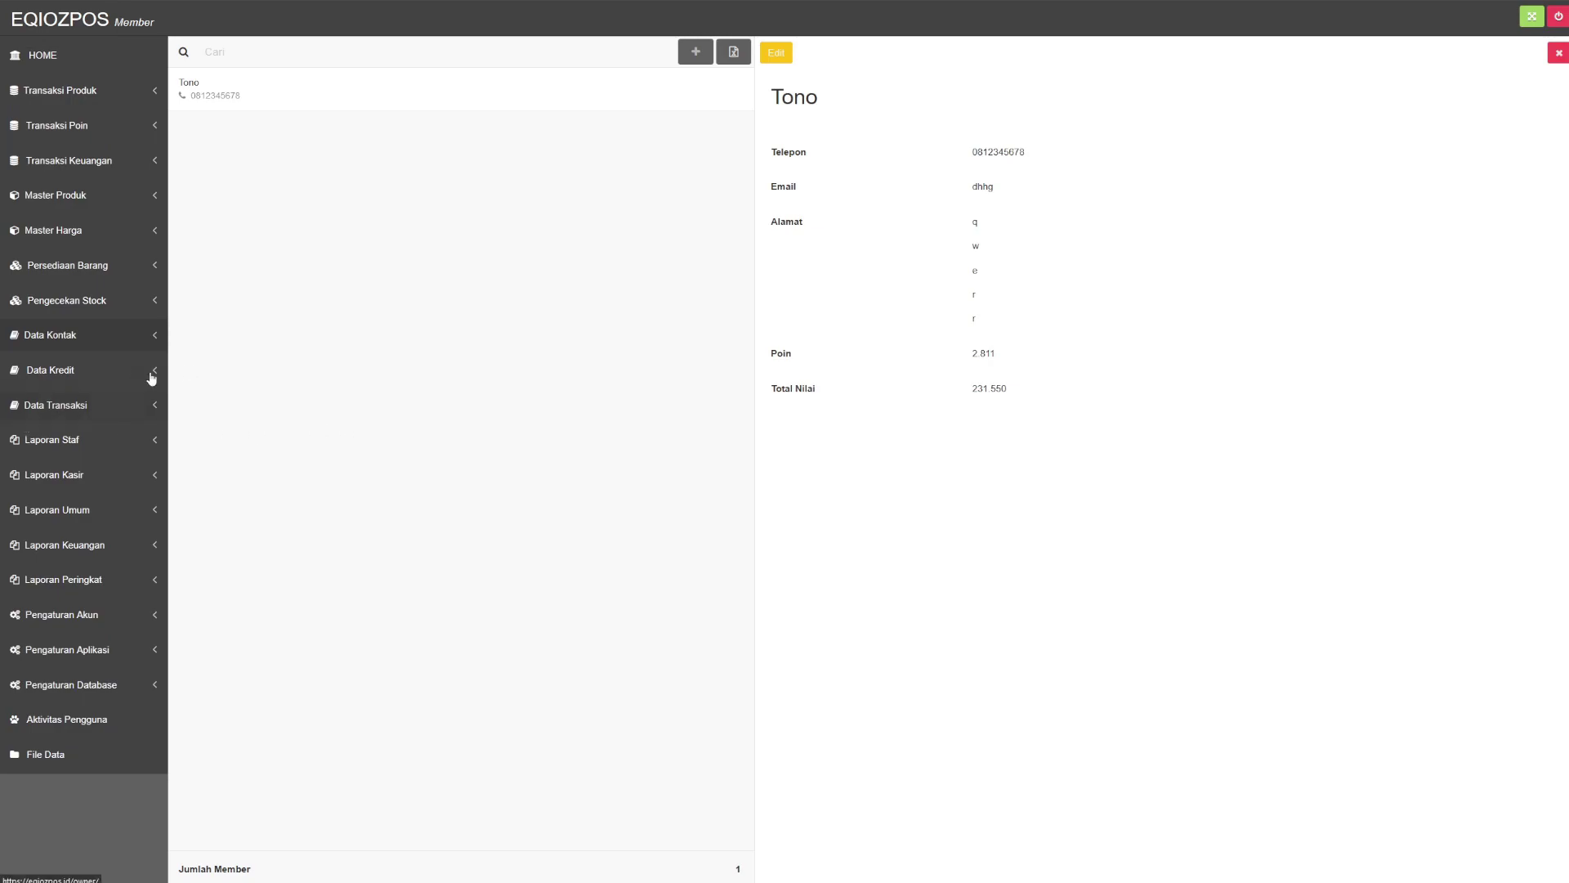
{"action": "left_click", "coordinate": [84, 375]}
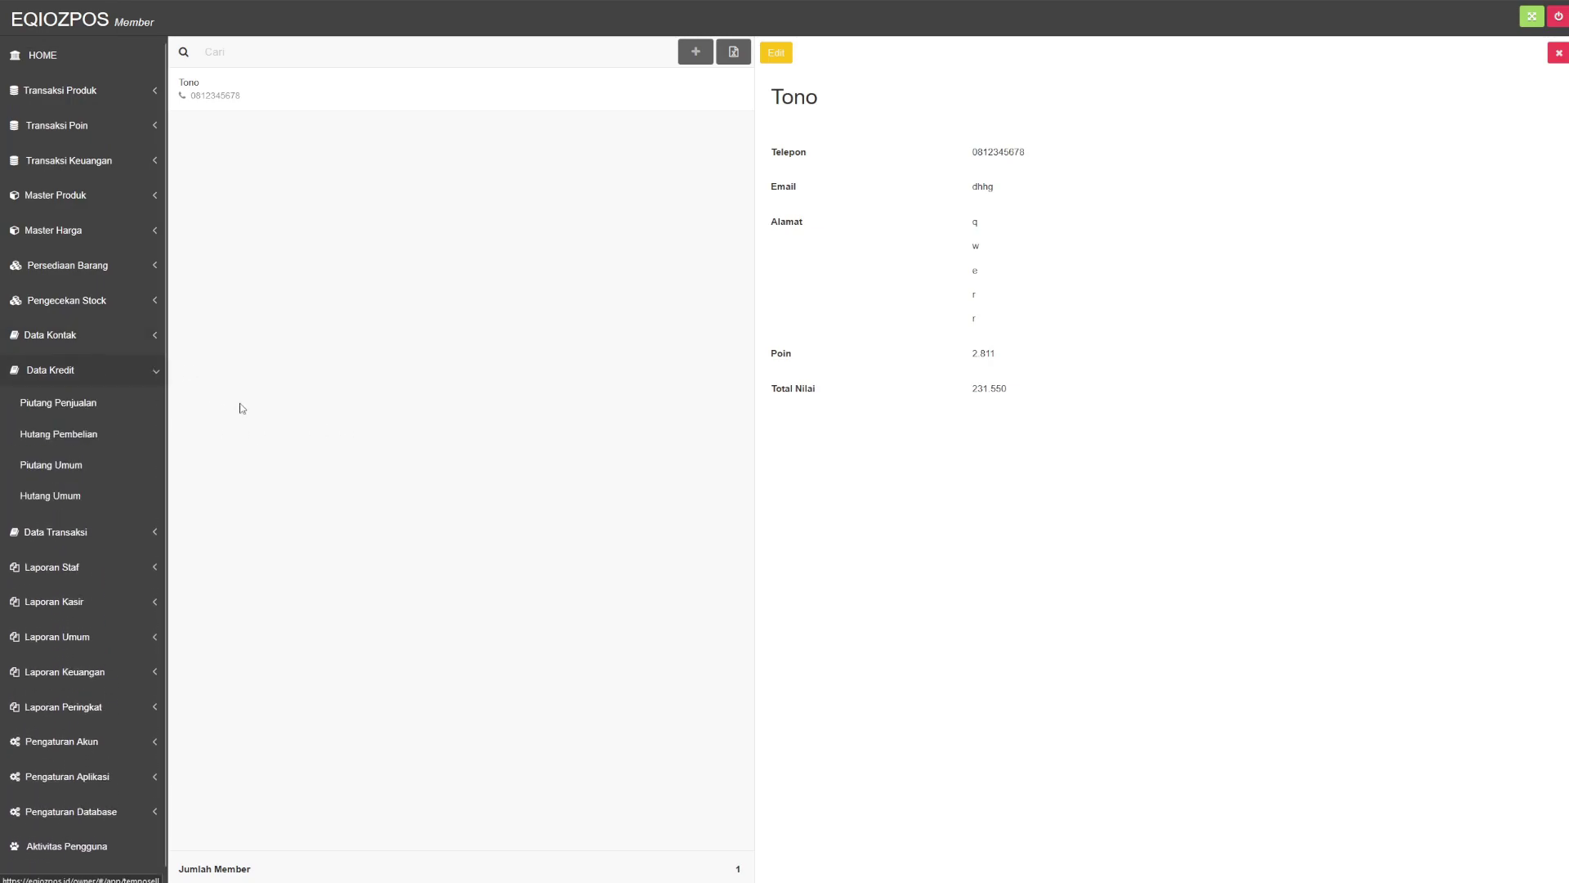
{"action": "scroll", "coordinate": [95, 385], "scroll_direction": "down", "scroll_amount": 1}
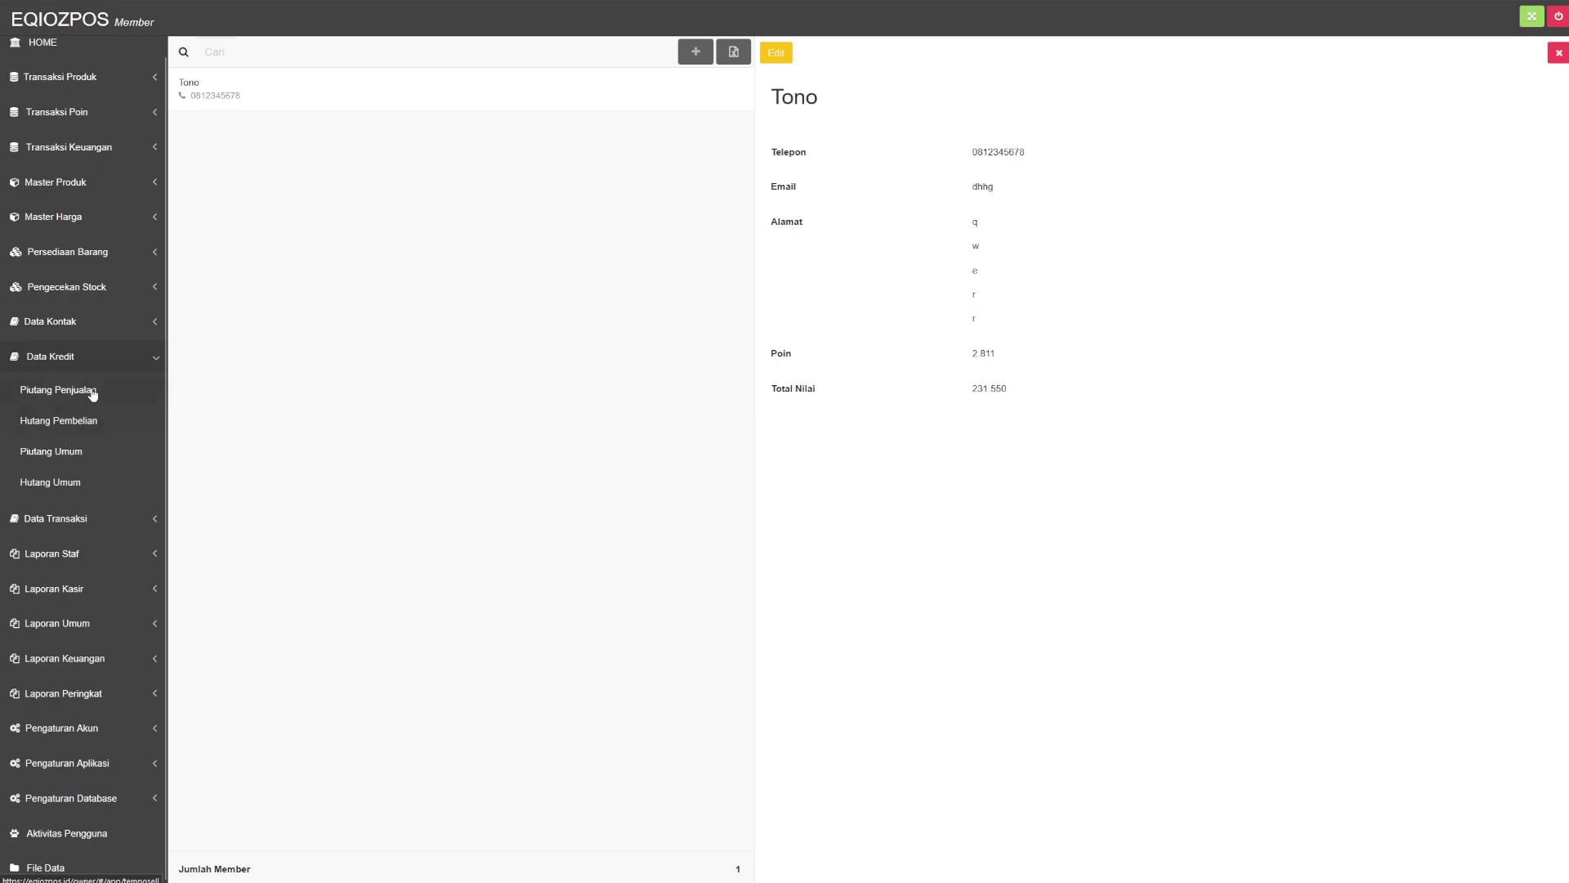
{"action": "left_click", "coordinate": [74, 393]}
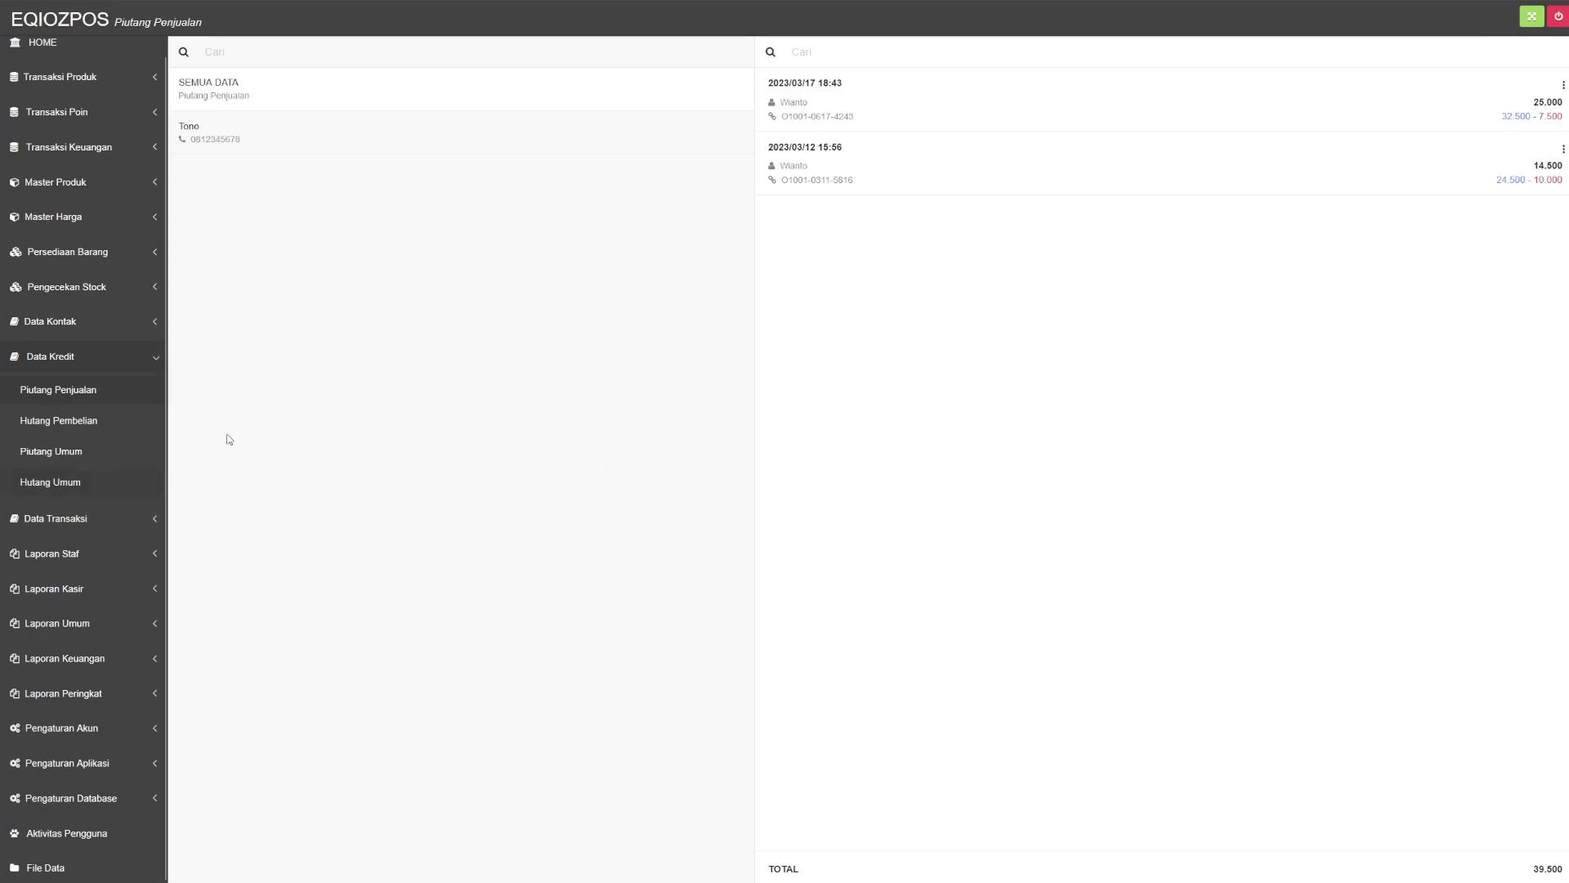
{"action": "left_click", "coordinate": [74, 422]}
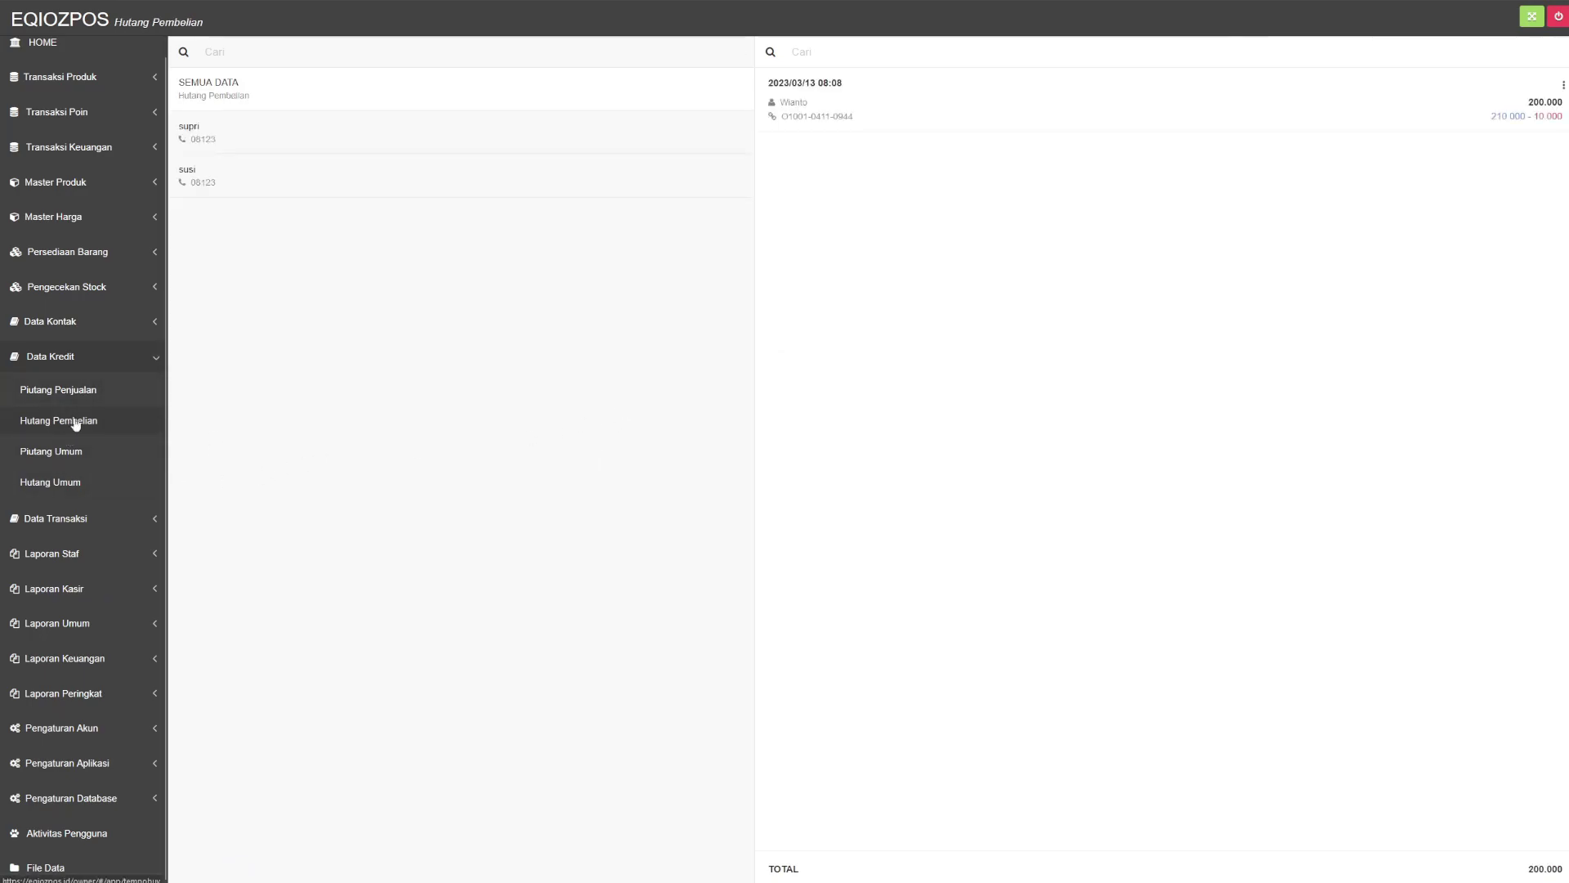
{"action": "left_click", "coordinate": [69, 481]}
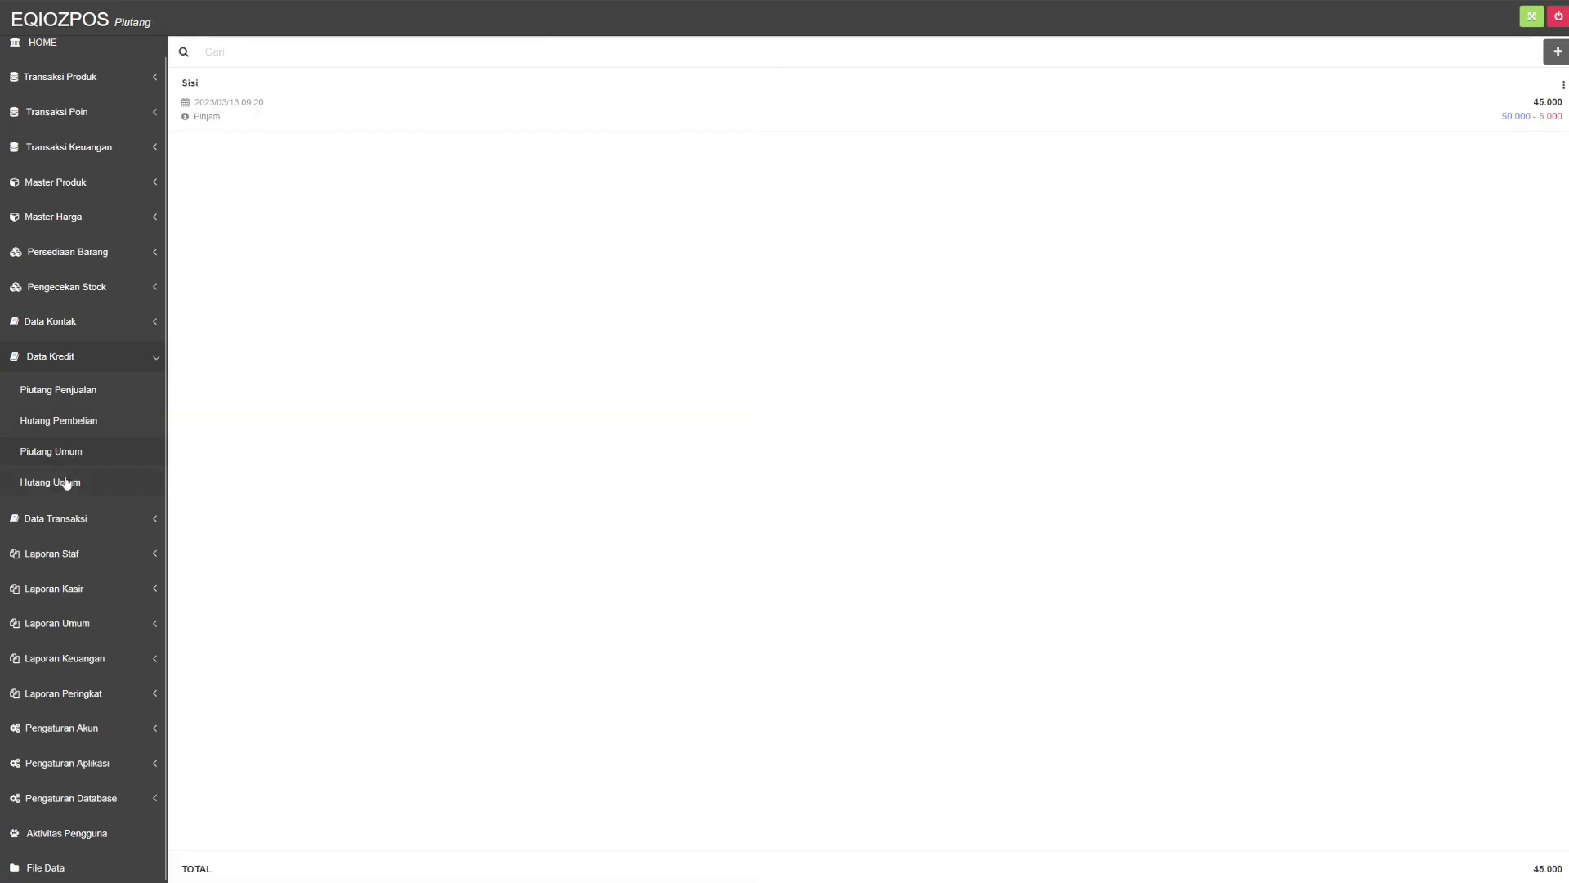
{"action": "left_click", "coordinate": [68, 455]}
{"action": "left_click", "coordinate": [74, 489]}
View the Penjualan Bulanan, Pembelian Harian and Pembelian Bulanan records under Data Transaksi
{"action": "left_click", "coordinate": [80, 520]}
{"action": "scroll", "coordinate": [82, 520], "scroll_direction": "down", "scroll_amount": 2}
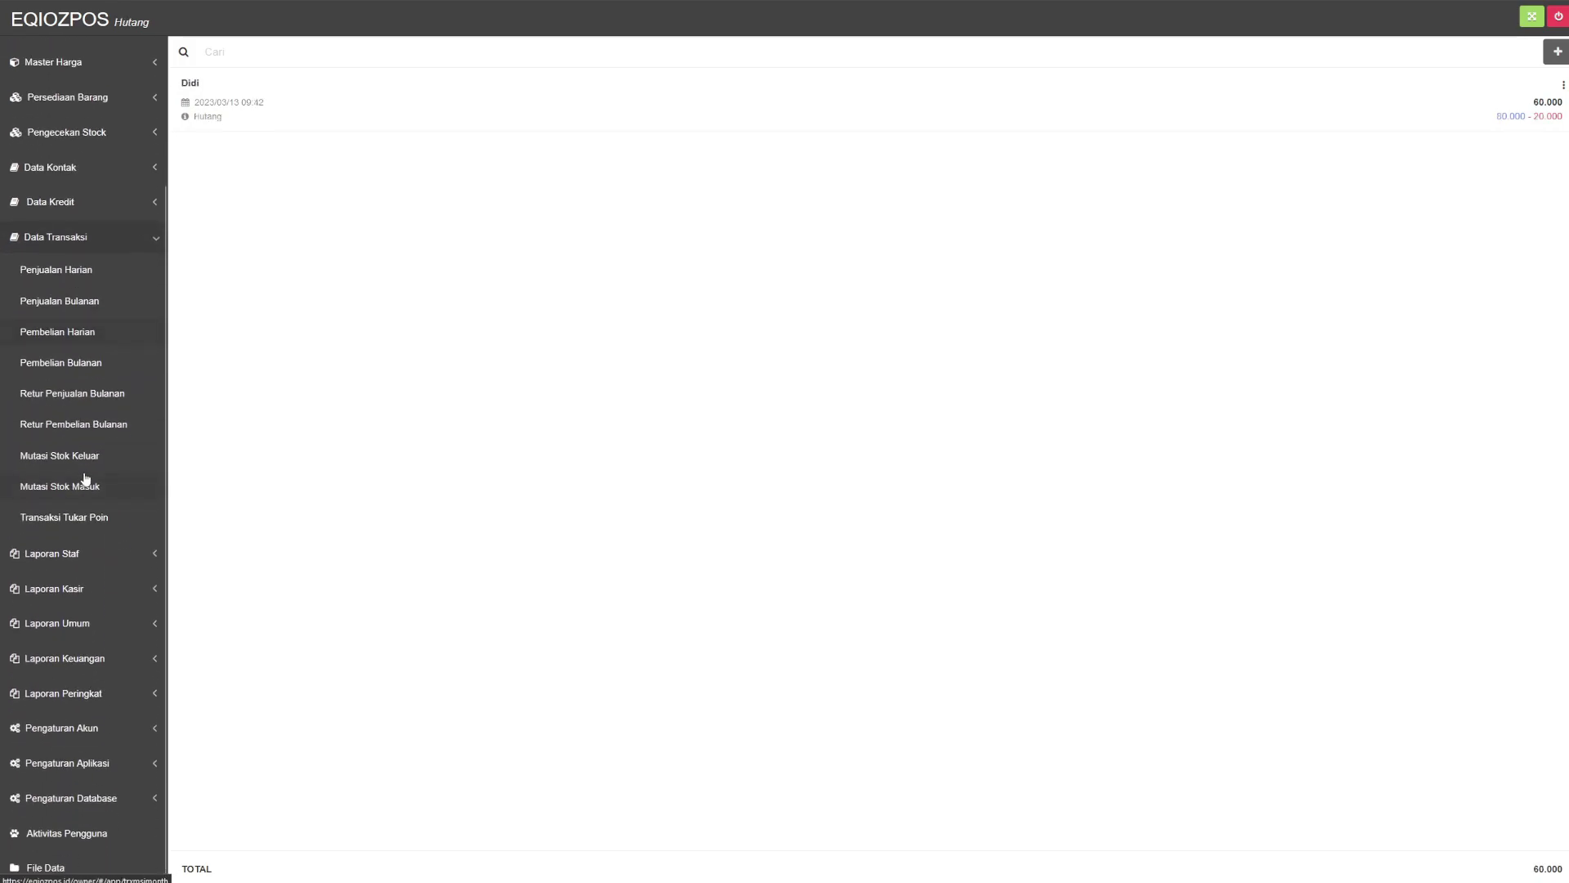
{"action": "left_click", "coordinate": [74, 300]}
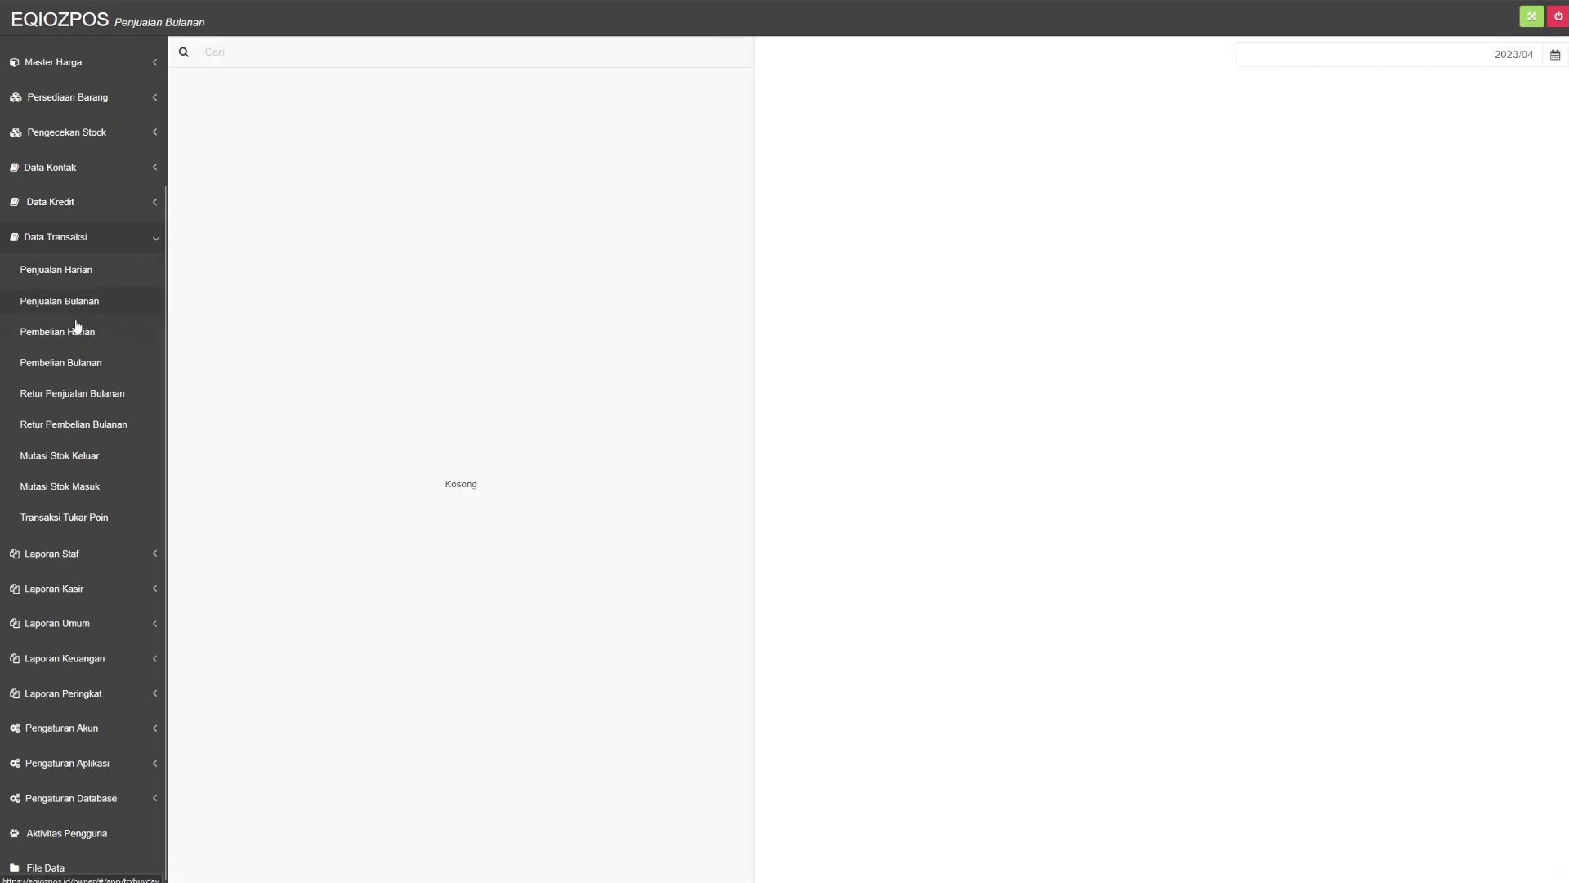
{"action": "left_click", "coordinate": [72, 335]}
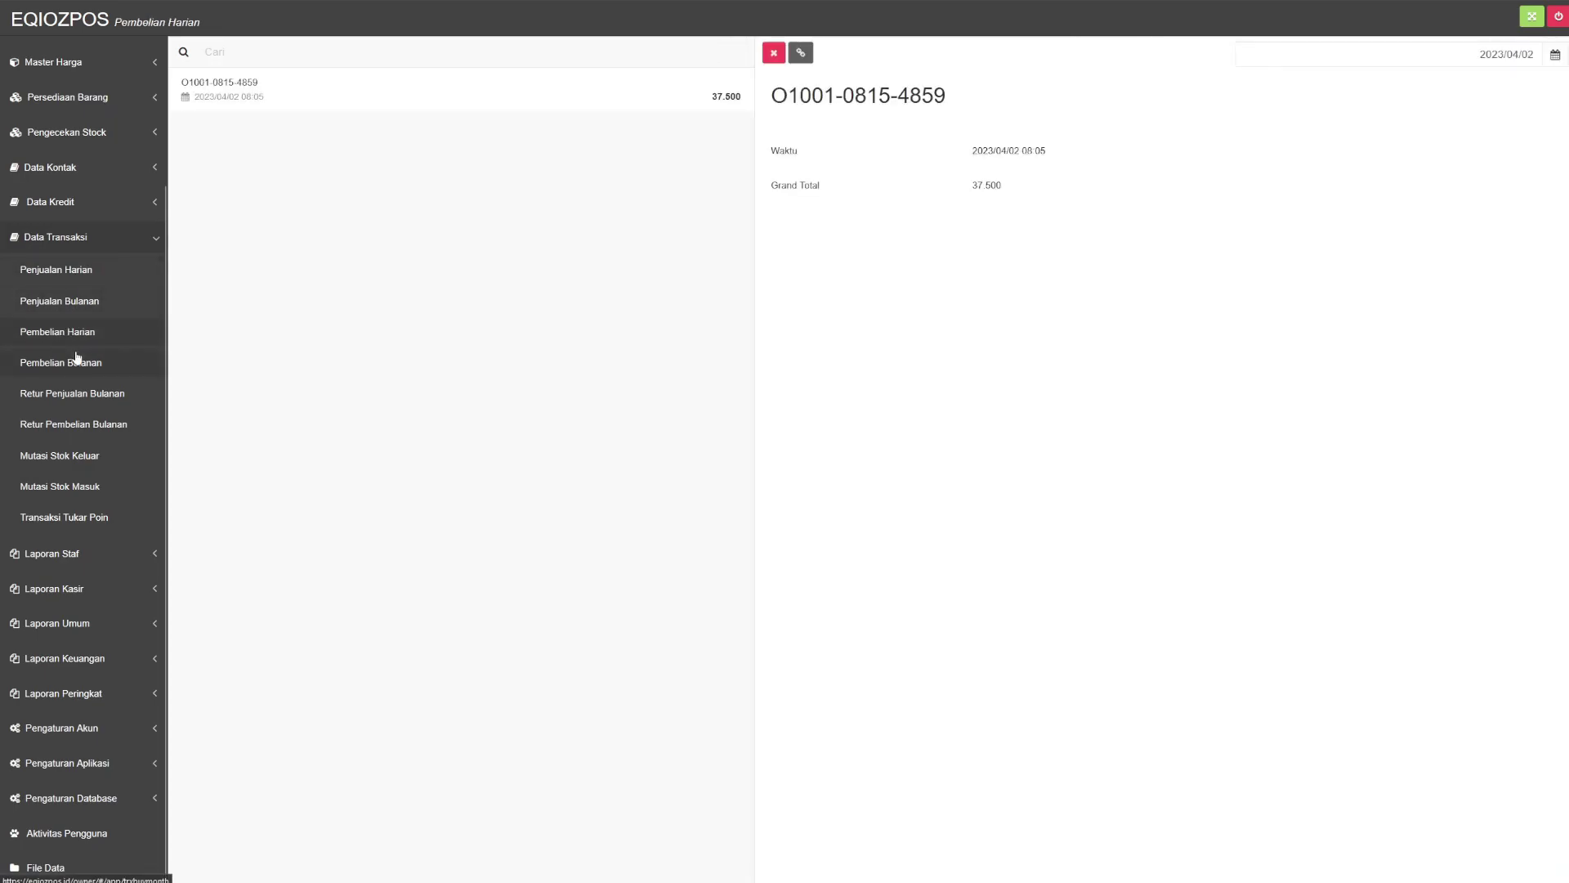
{"action": "left_click", "coordinate": [77, 360]}
View the daily and monthly staff reports under Laporan Staf
{"action": "left_click", "coordinate": [65, 558]}
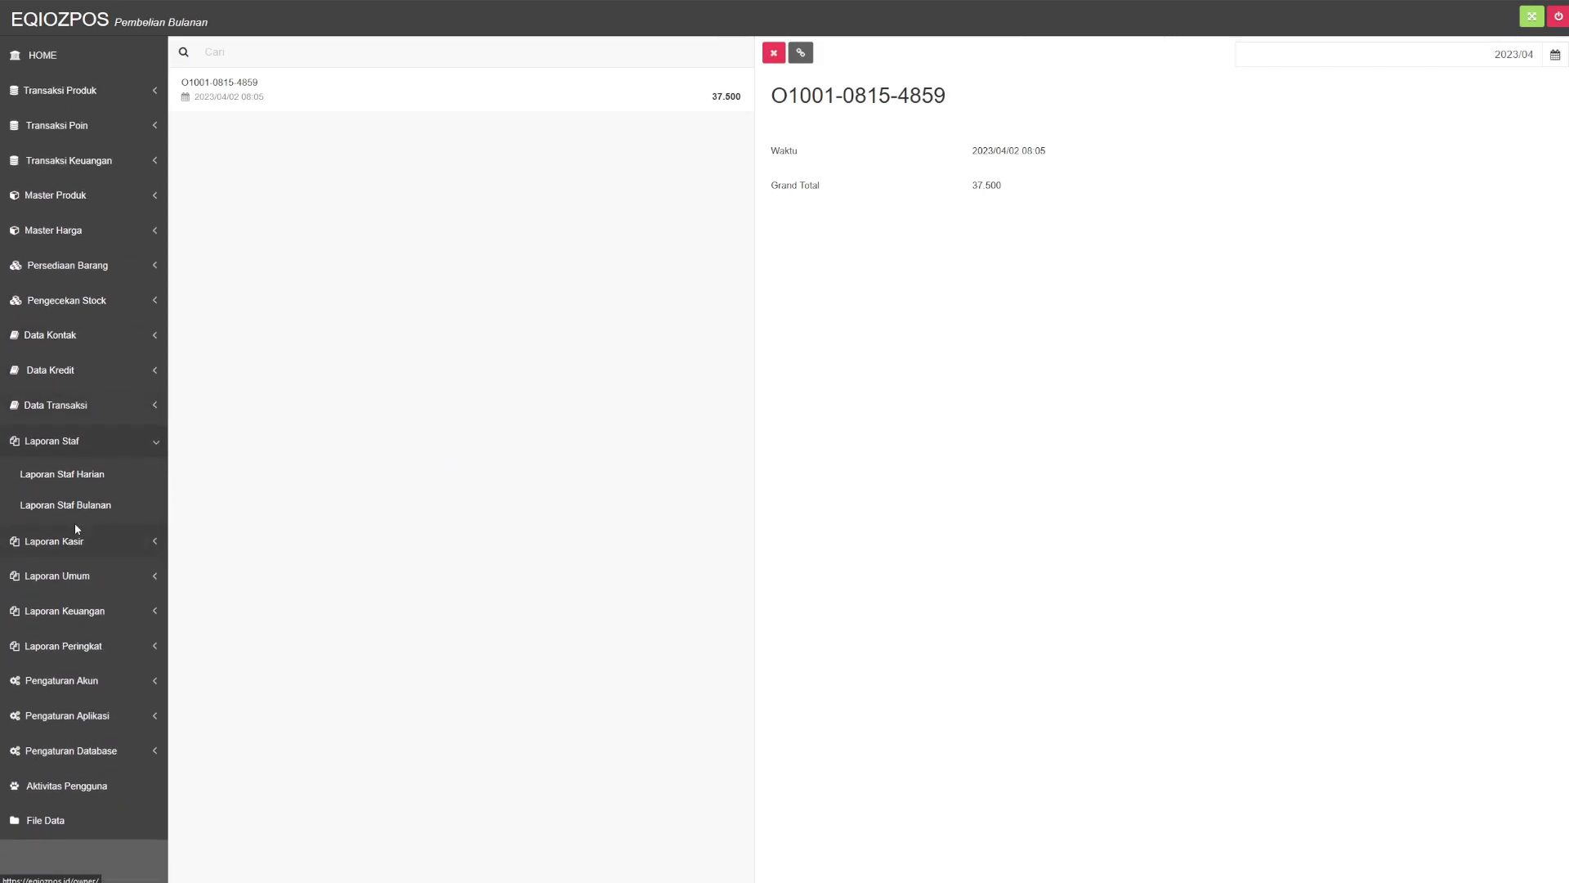
{"action": "left_click", "coordinate": [76, 479]}
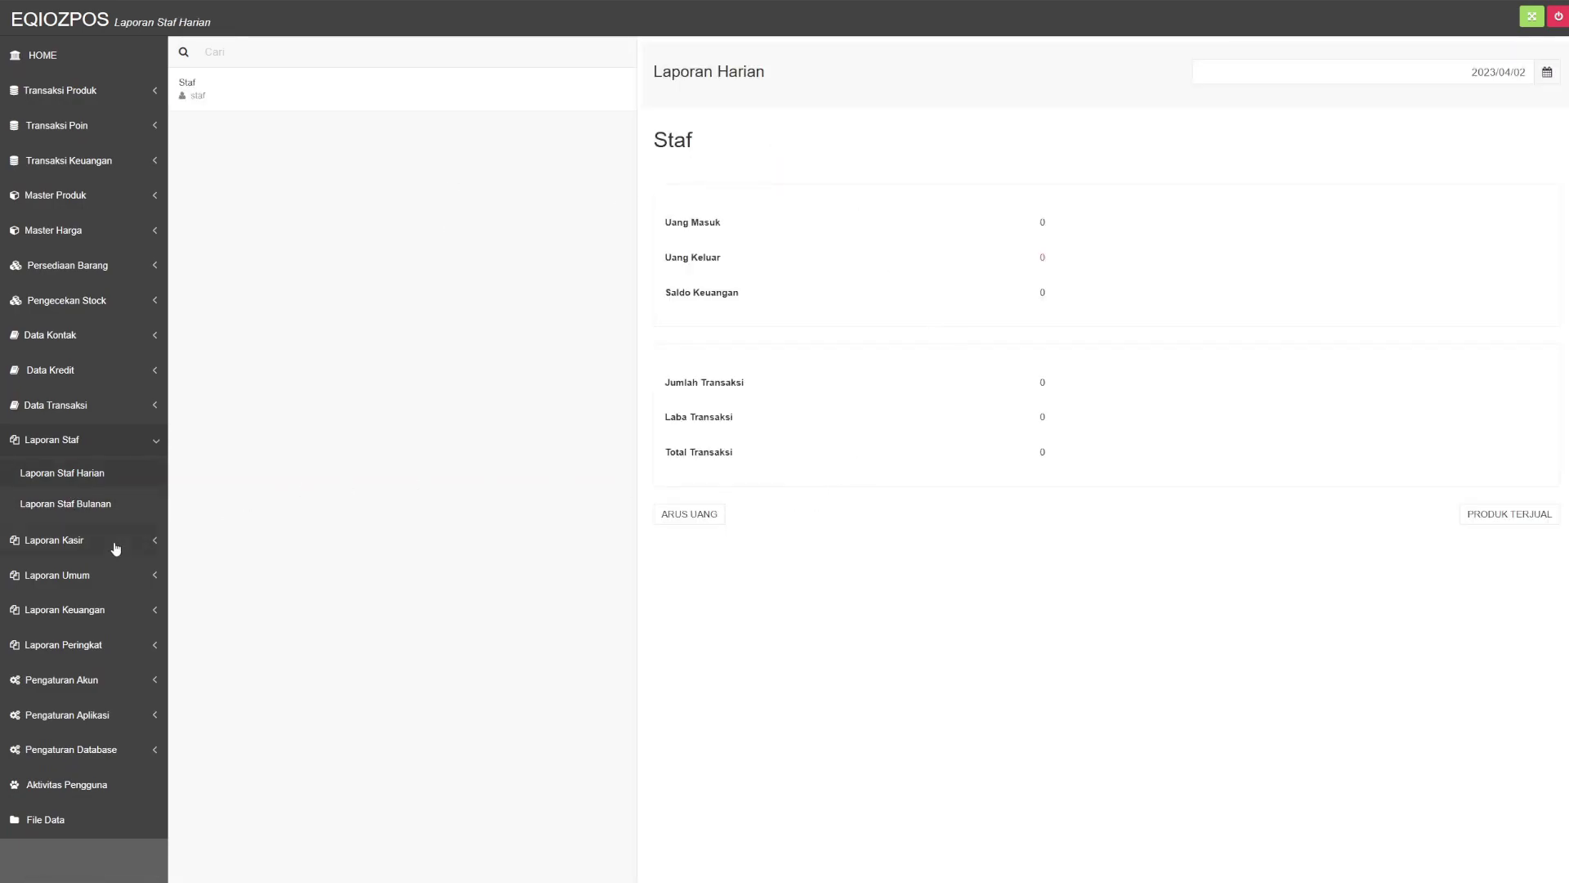
{"action": "left_click", "coordinate": [94, 500]}
{"action": "left_click", "coordinate": [99, 452]}
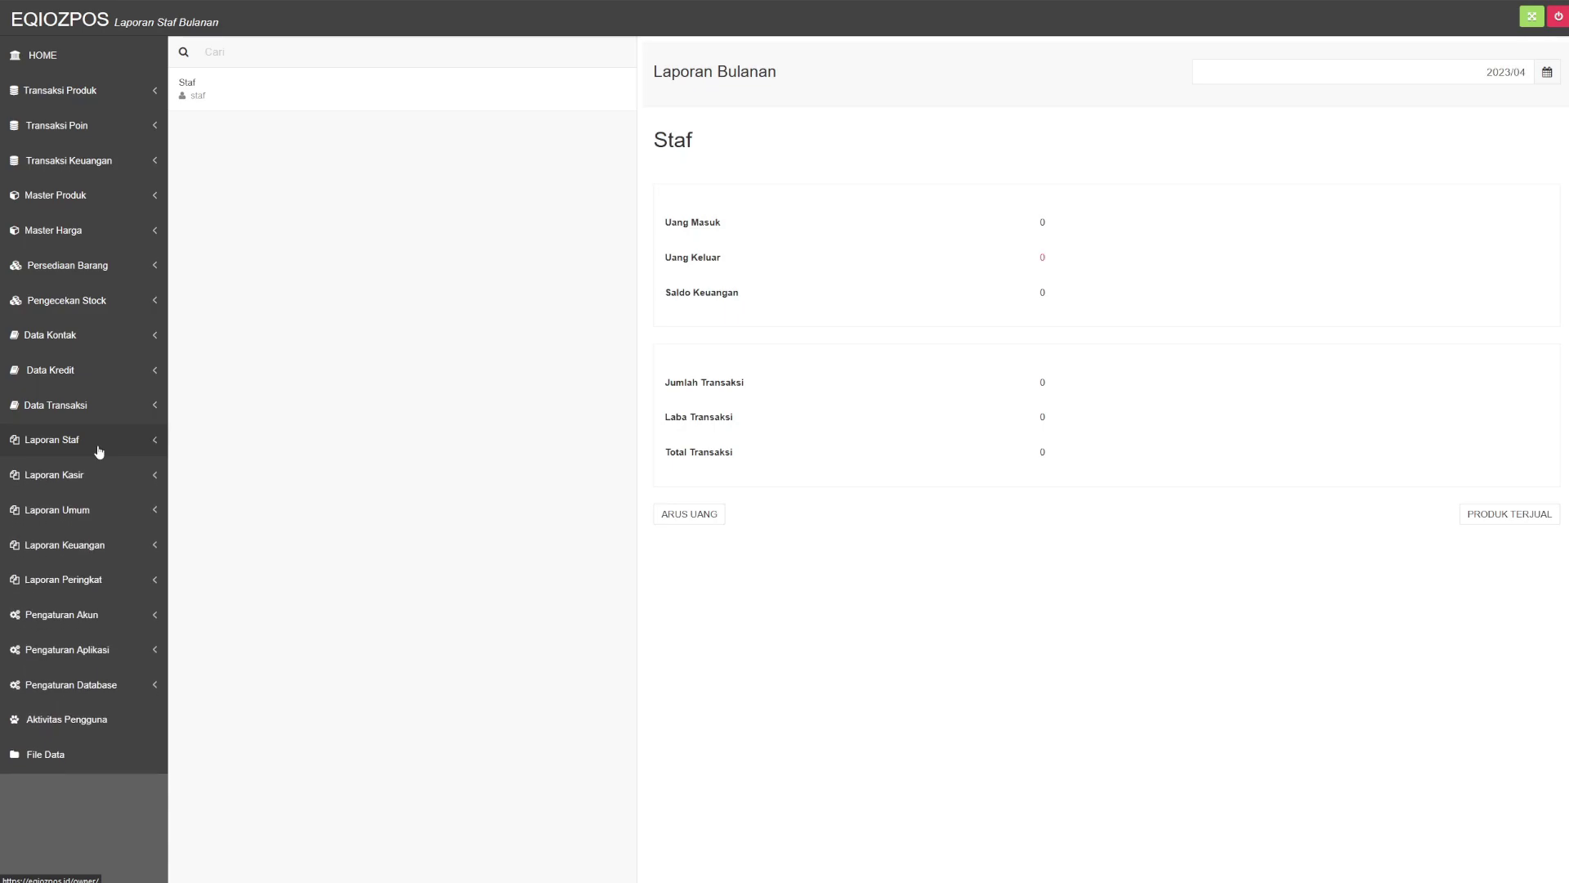
Show the Laporan Kasir options, and examine the daily, monthly and yearly general reports under Laporan Umum
{"action": "left_click", "coordinate": [62, 476]}
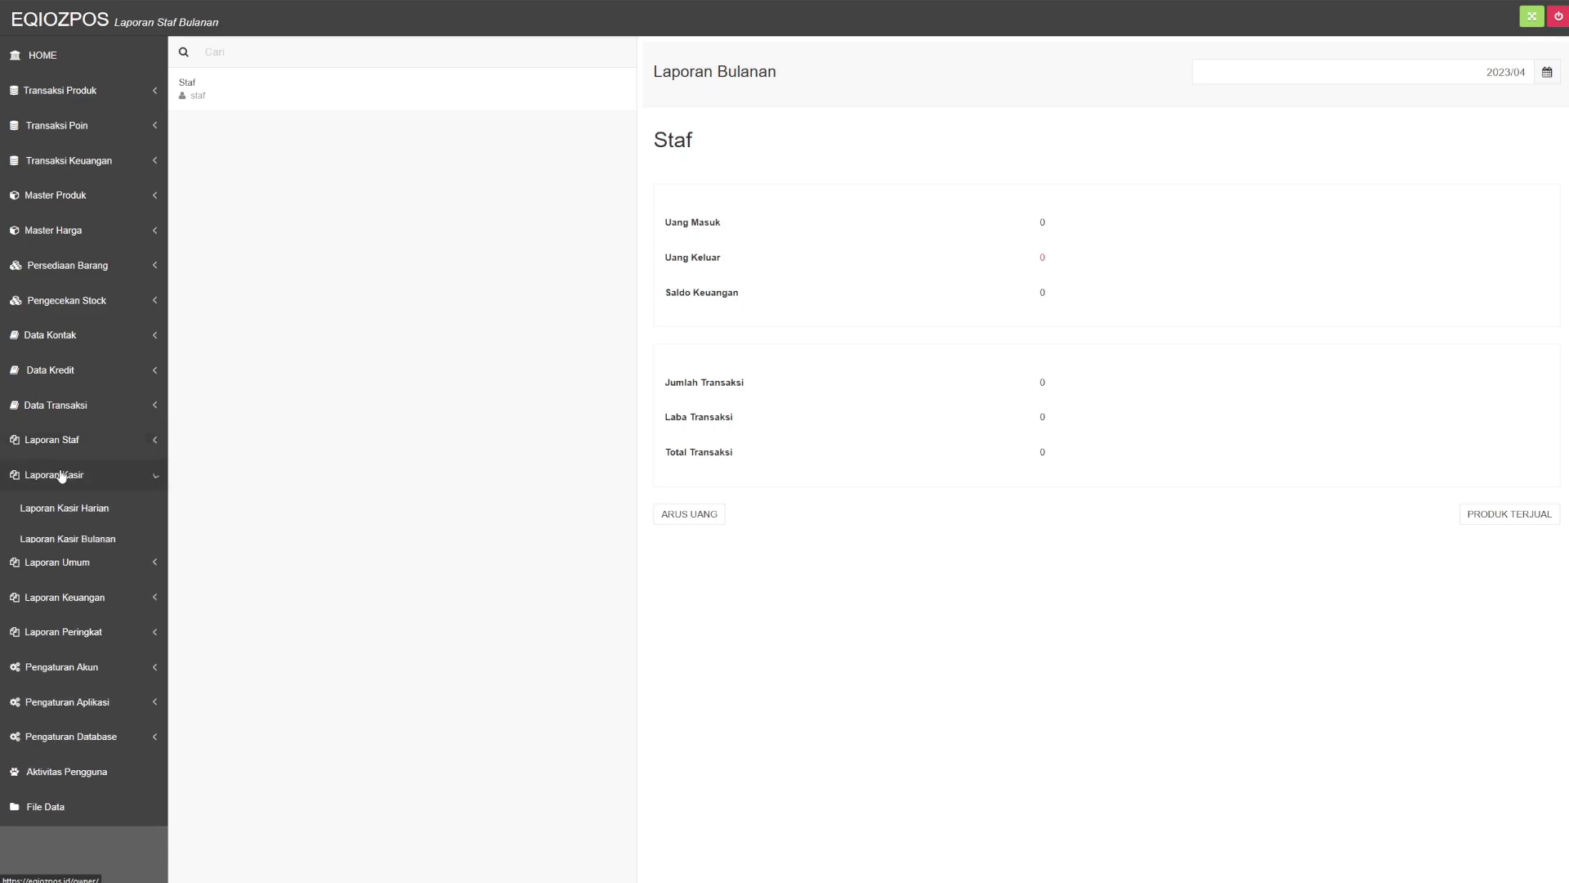
{"action": "left_click", "coordinate": [79, 578]}
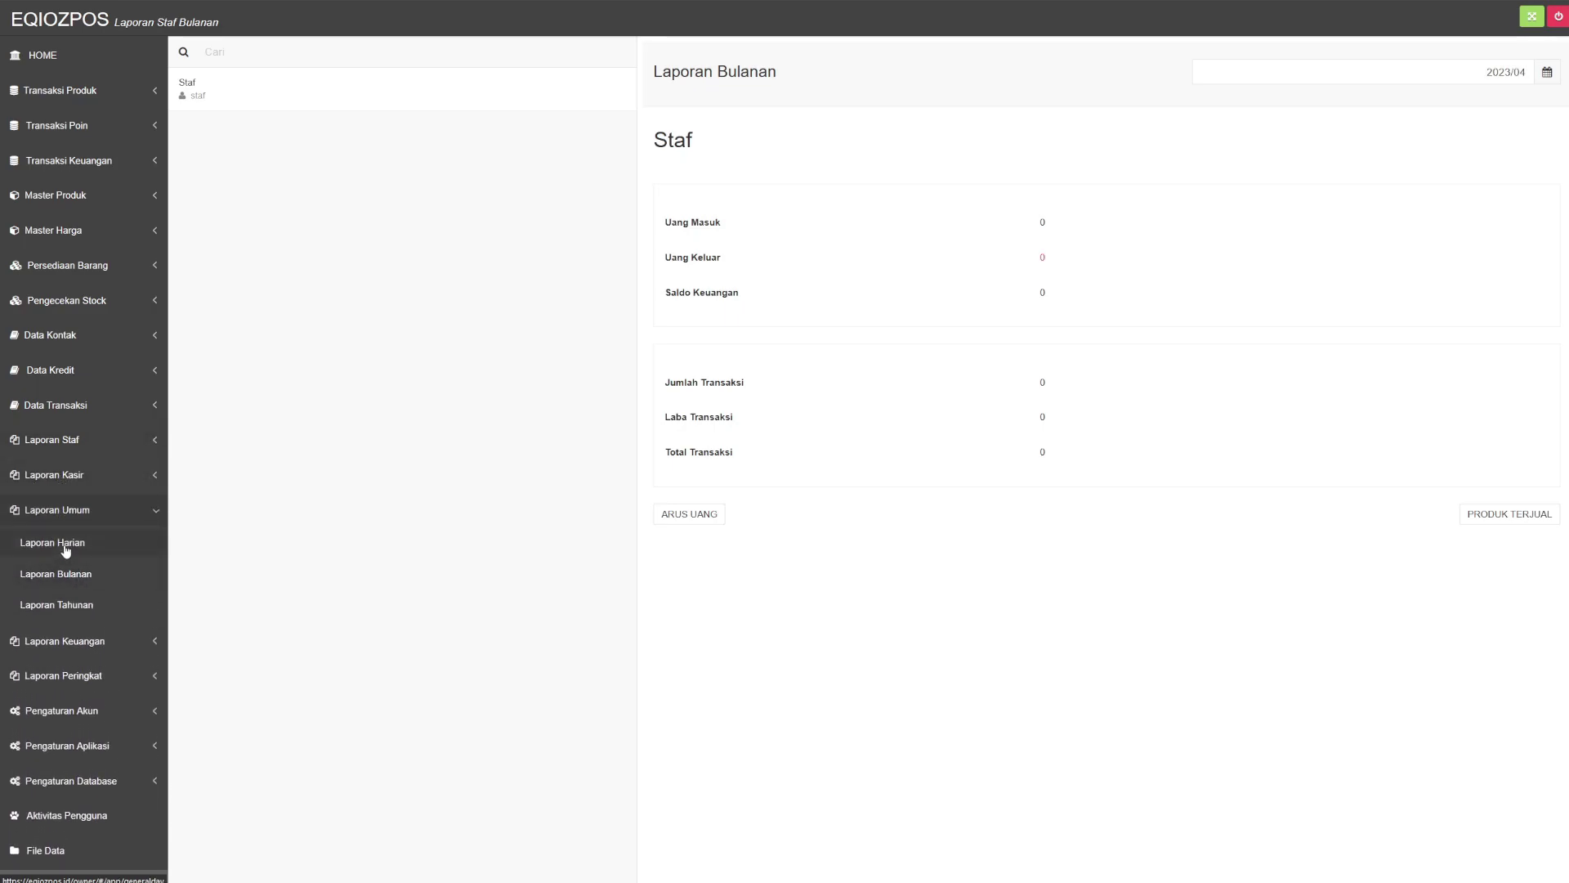
{"action": "left_click", "coordinate": [65, 543]}
{"action": "scroll", "coordinate": [631, 536], "scroll_direction": "down", "scroll_amount": 1}
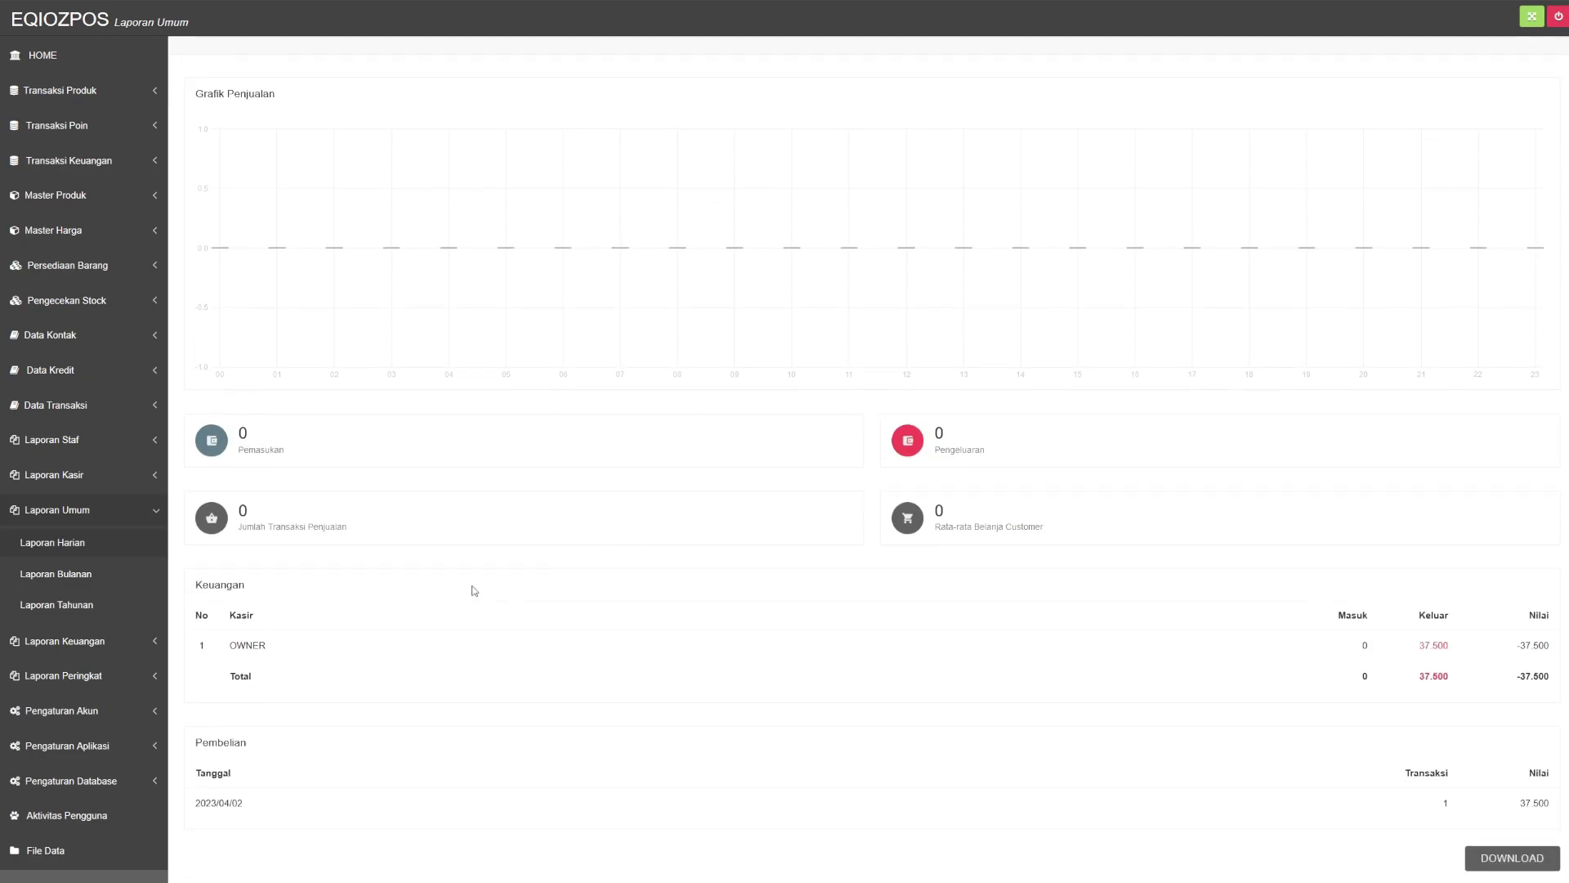
{"action": "left_click", "coordinate": [66, 575]}
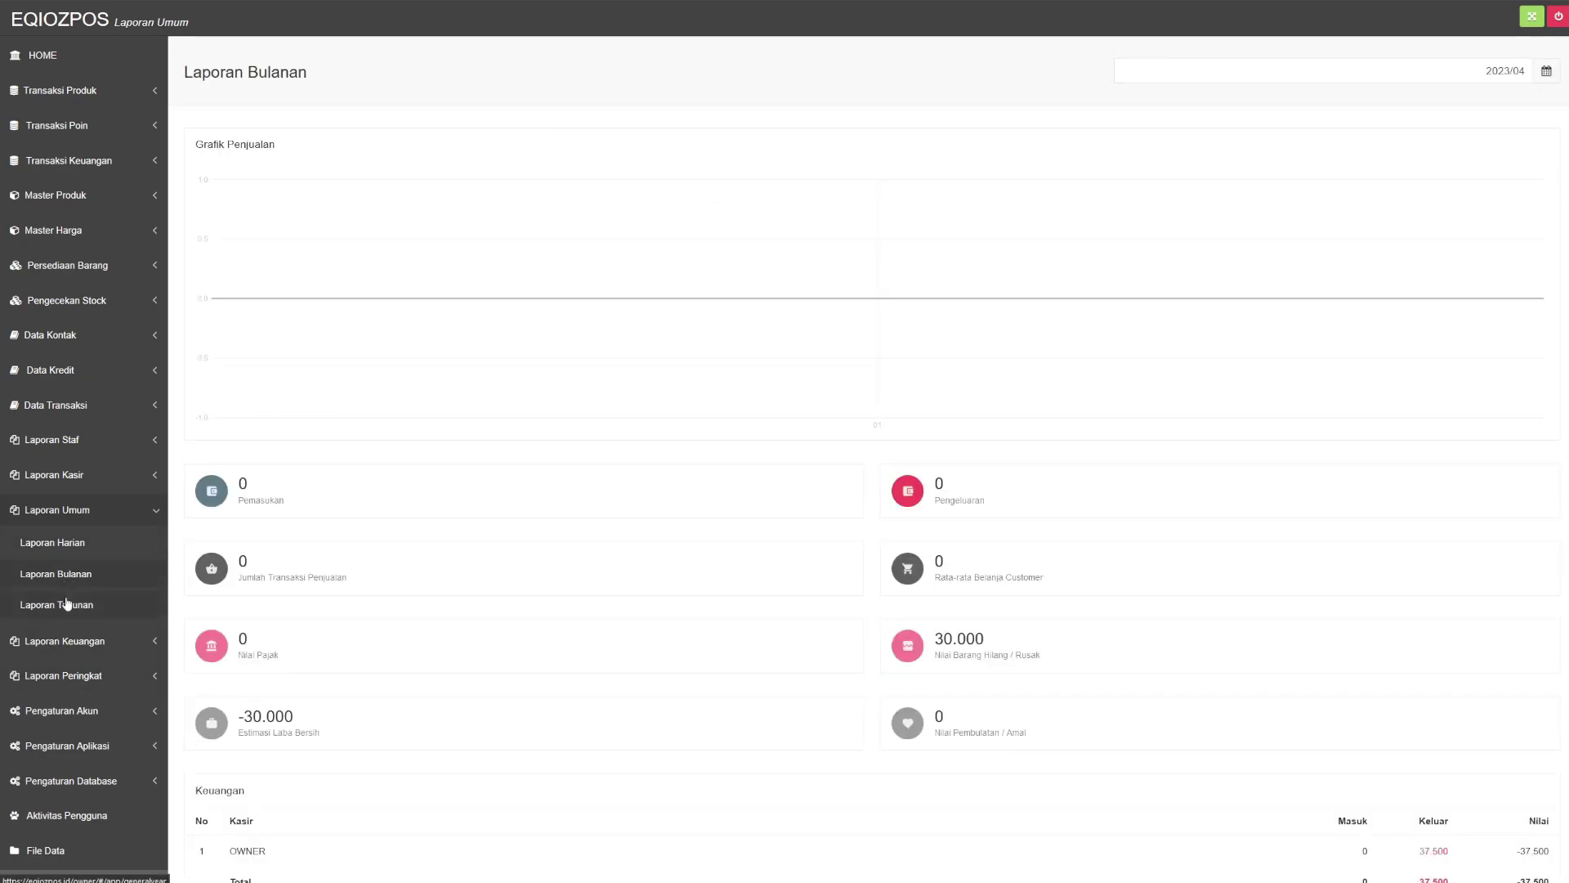
{"action": "left_click", "coordinate": [67, 602]}
{"action": "scroll", "coordinate": [515, 430], "scroll_direction": "down", "scroll_amount": 2}
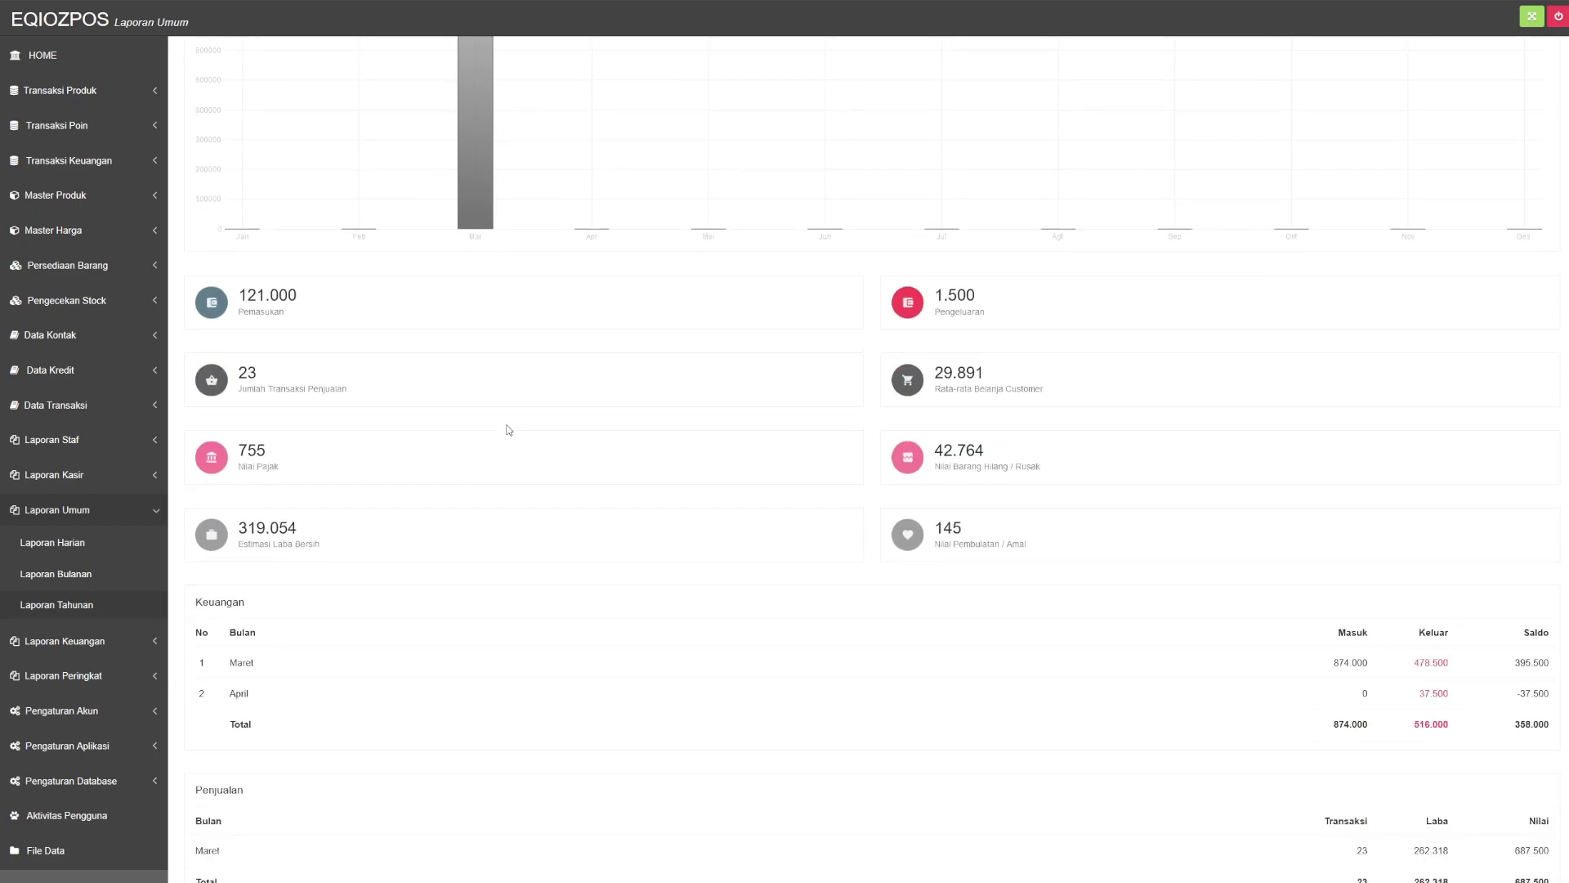
{"action": "scroll", "coordinate": [481, 549], "scroll_direction": "down", "scroll_amount": 5}
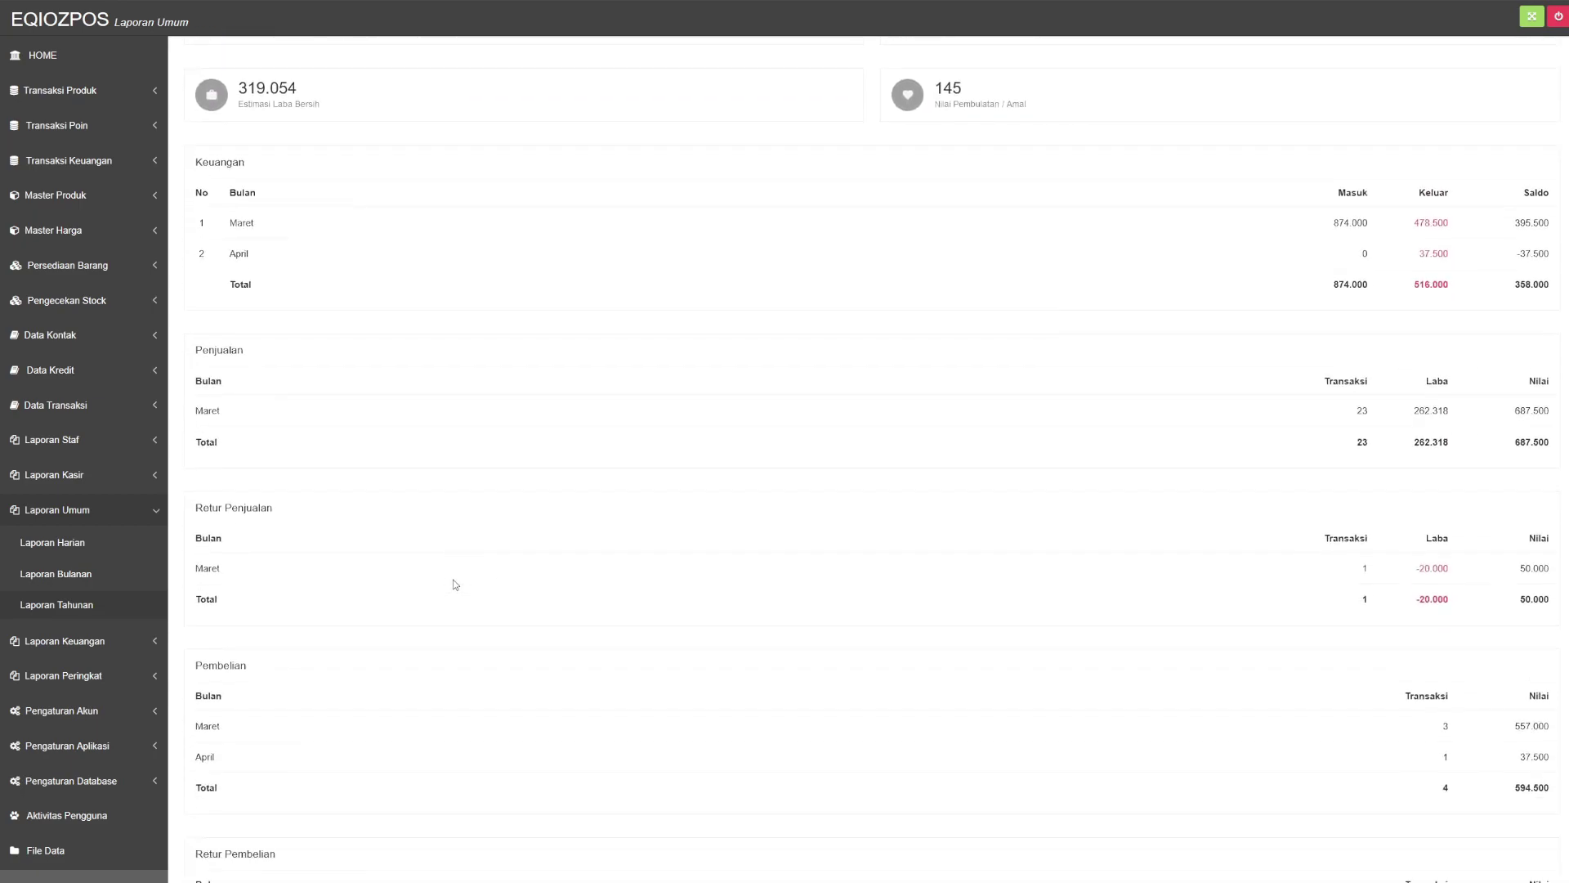
{"action": "scroll", "coordinate": [455, 584], "scroll_direction": "down", "scroll_amount": 2}
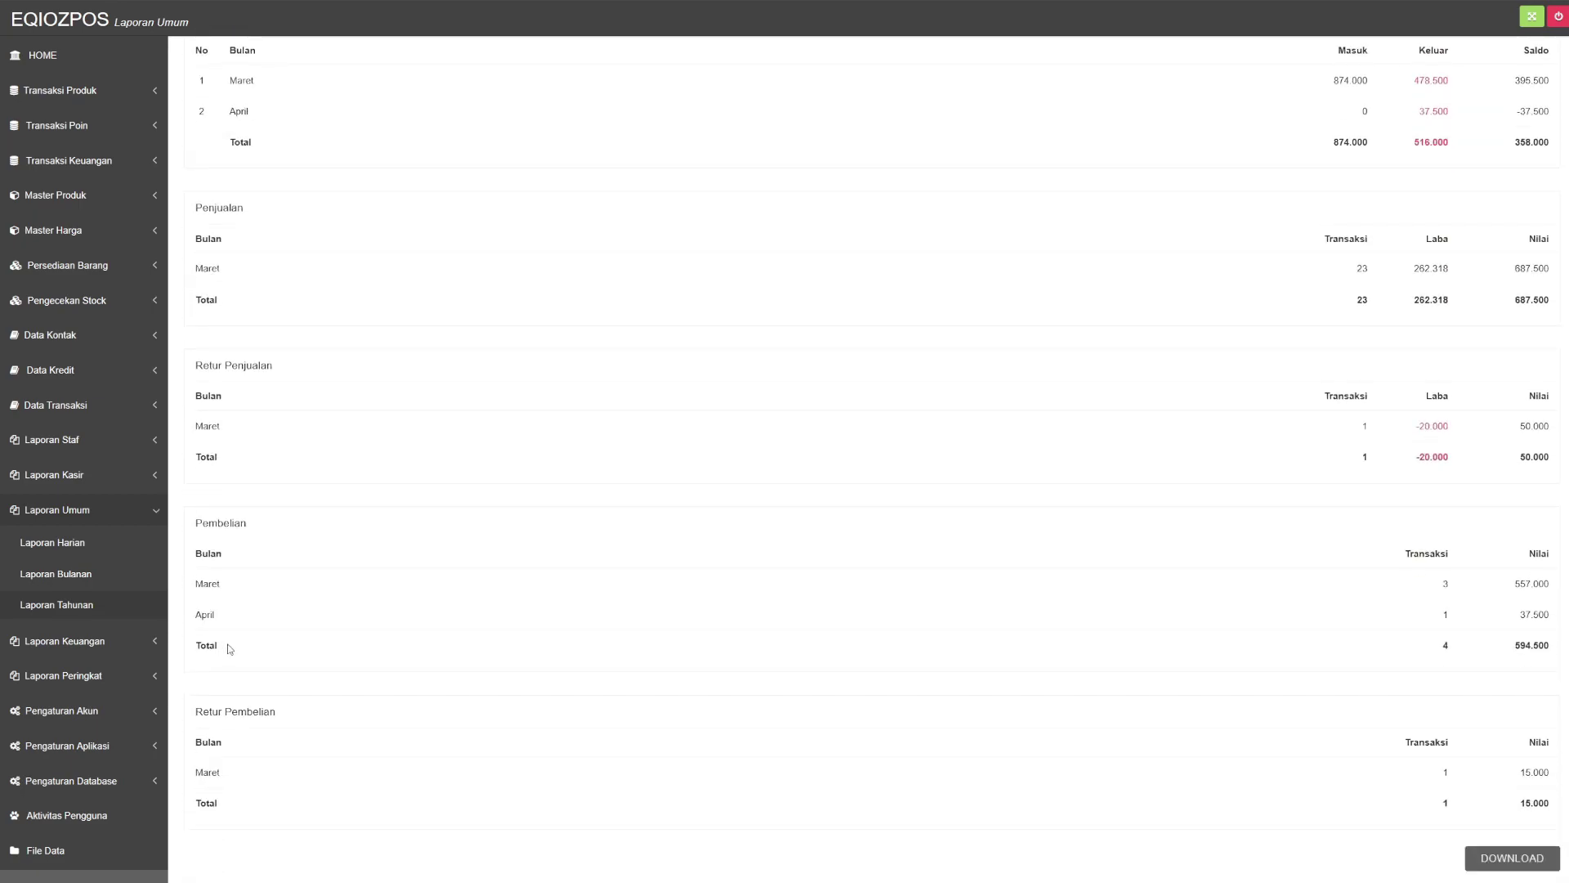
Look through the cash flow entries in Arus Uang under Laporan Keuangan
{"action": "left_click", "coordinate": [101, 644]}
{"action": "left_click", "coordinate": [63, 582]}
{"action": "scroll", "coordinate": [1185, 448], "scroll_direction": "down", "scroll_amount": 3}
{"action": "scroll", "coordinate": [1131, 461], "scroll_direction": "down", "scroll_amount": 3}
{"action": "scroll", "coordinate": [1132, 467], "scroll_direction": "up", "scroll_amount": 2}
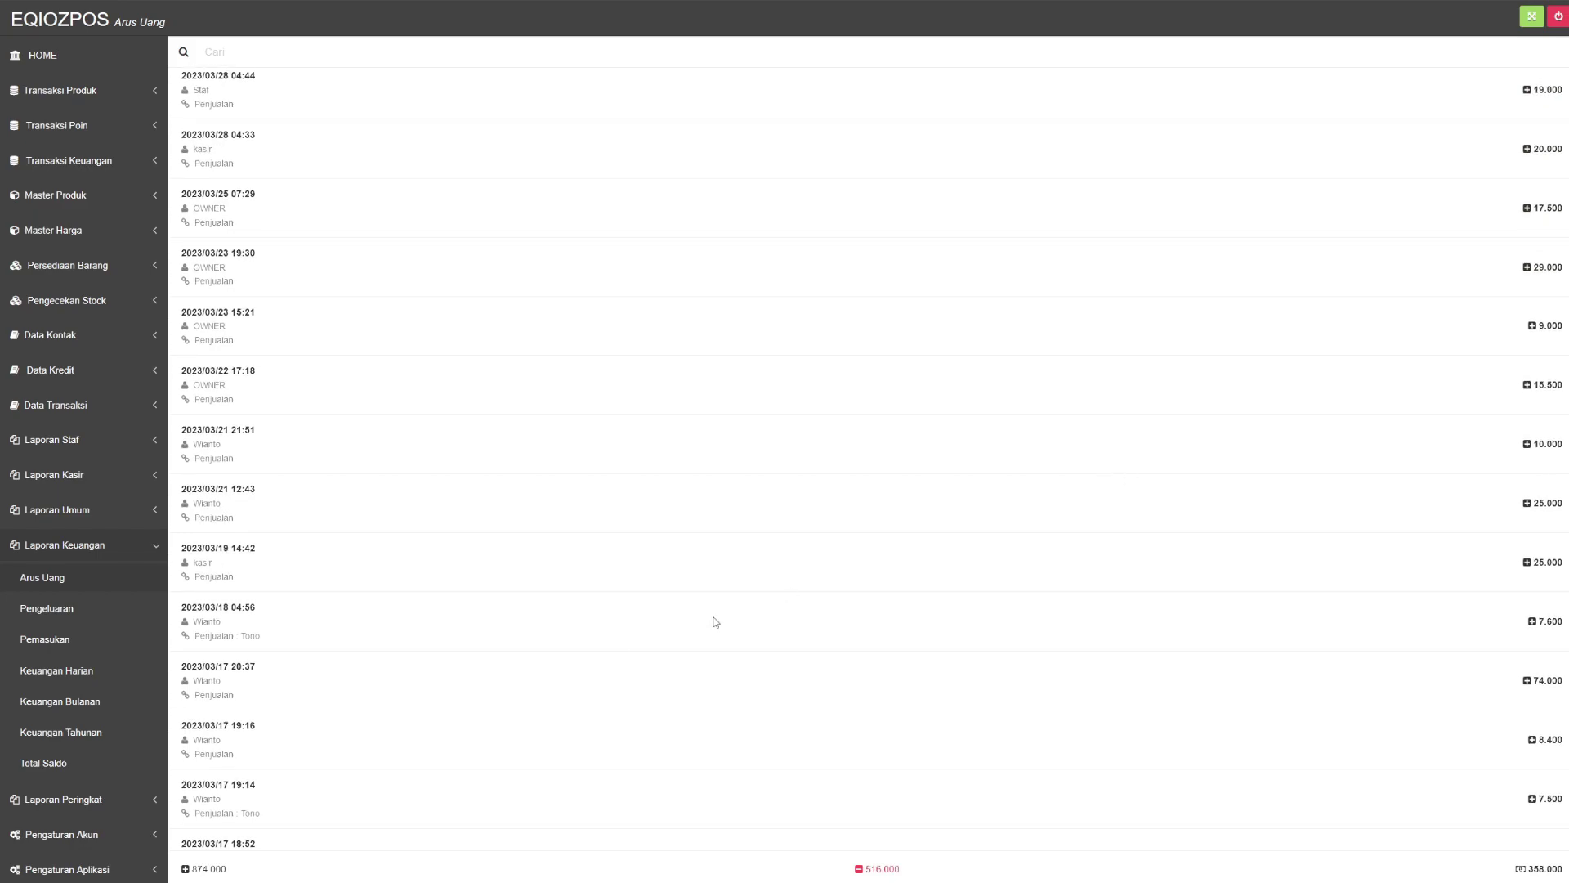
View the Pengeluaran, Pemasukan and Keuangan Harian finance reports
{"action": "left_click", "coordinate": [76, 614]}
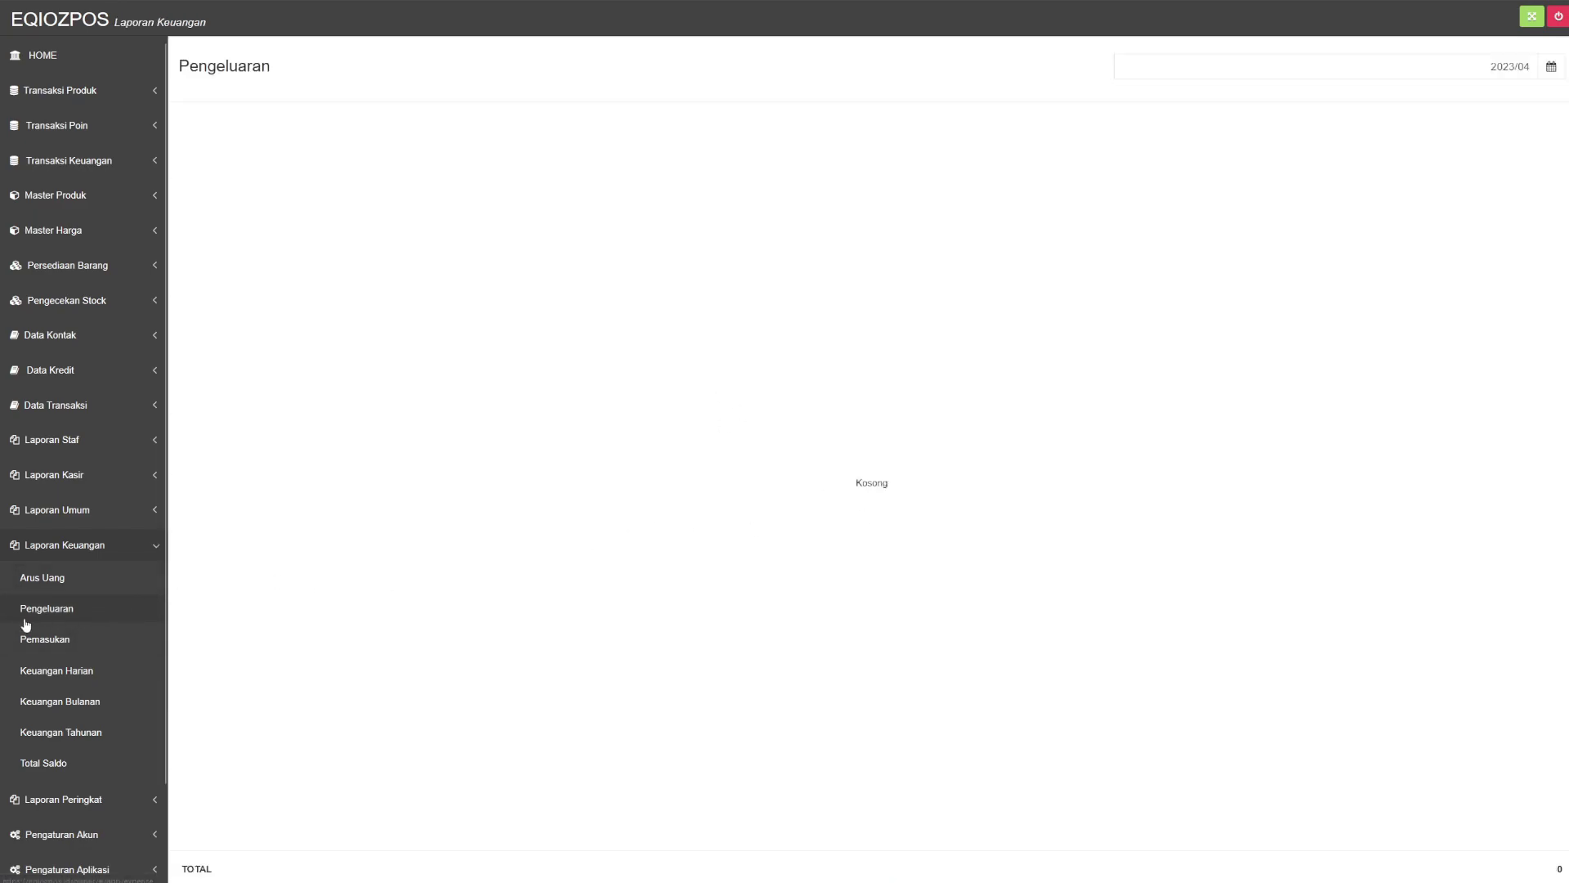
{"action": "left_click", "coordinate": [65, 642]}
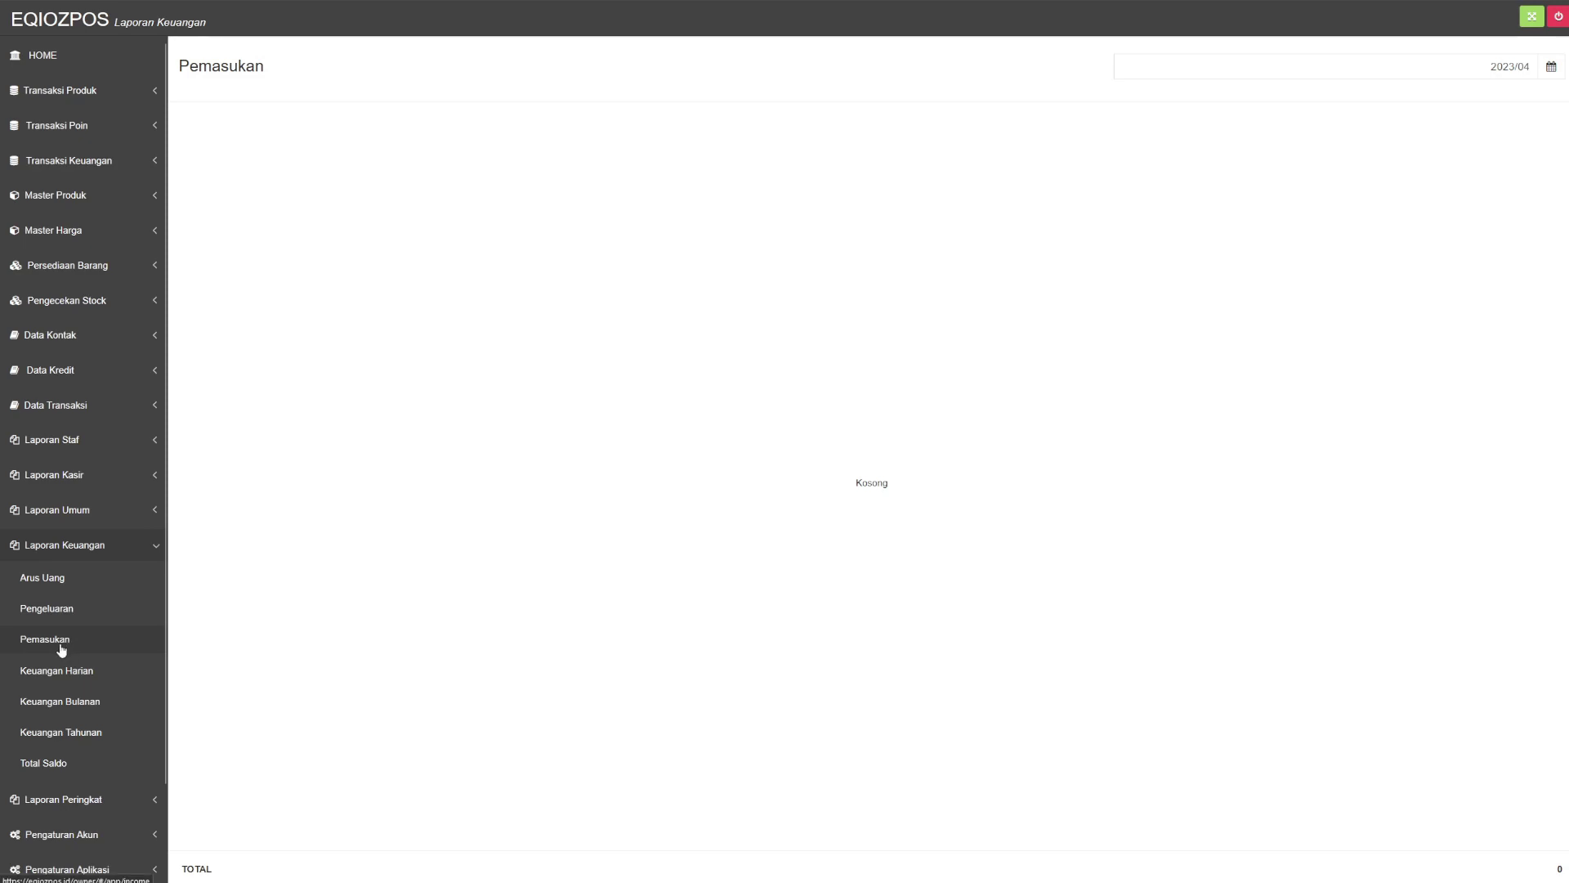
{"action": "left_click", "coordinate": [65, 606]}
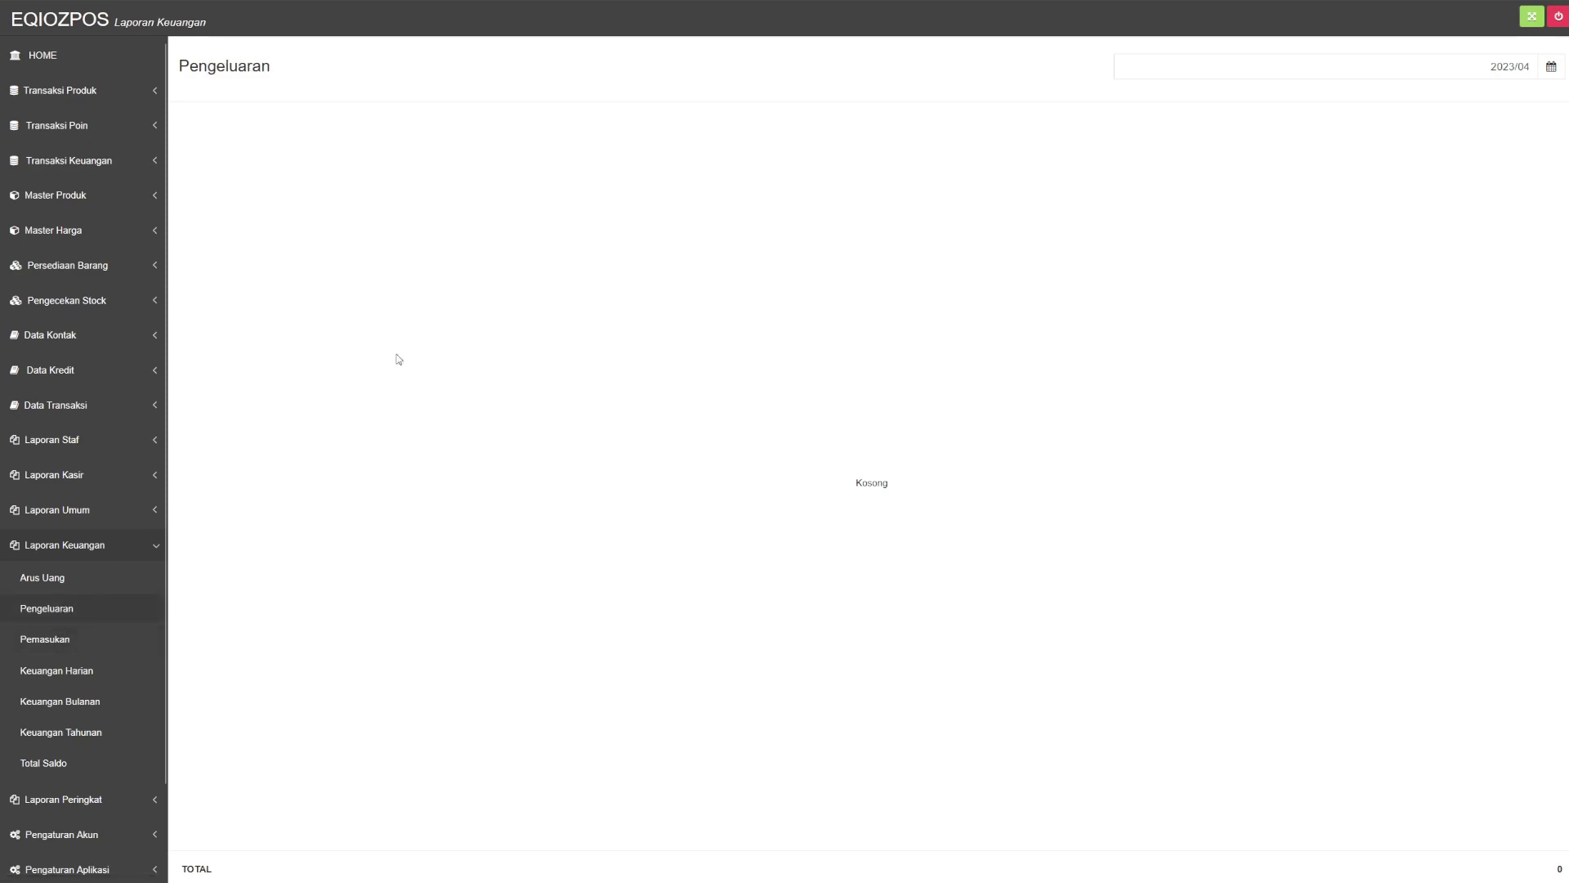
{"action": "left_click", "coordinate": [67, 675]}
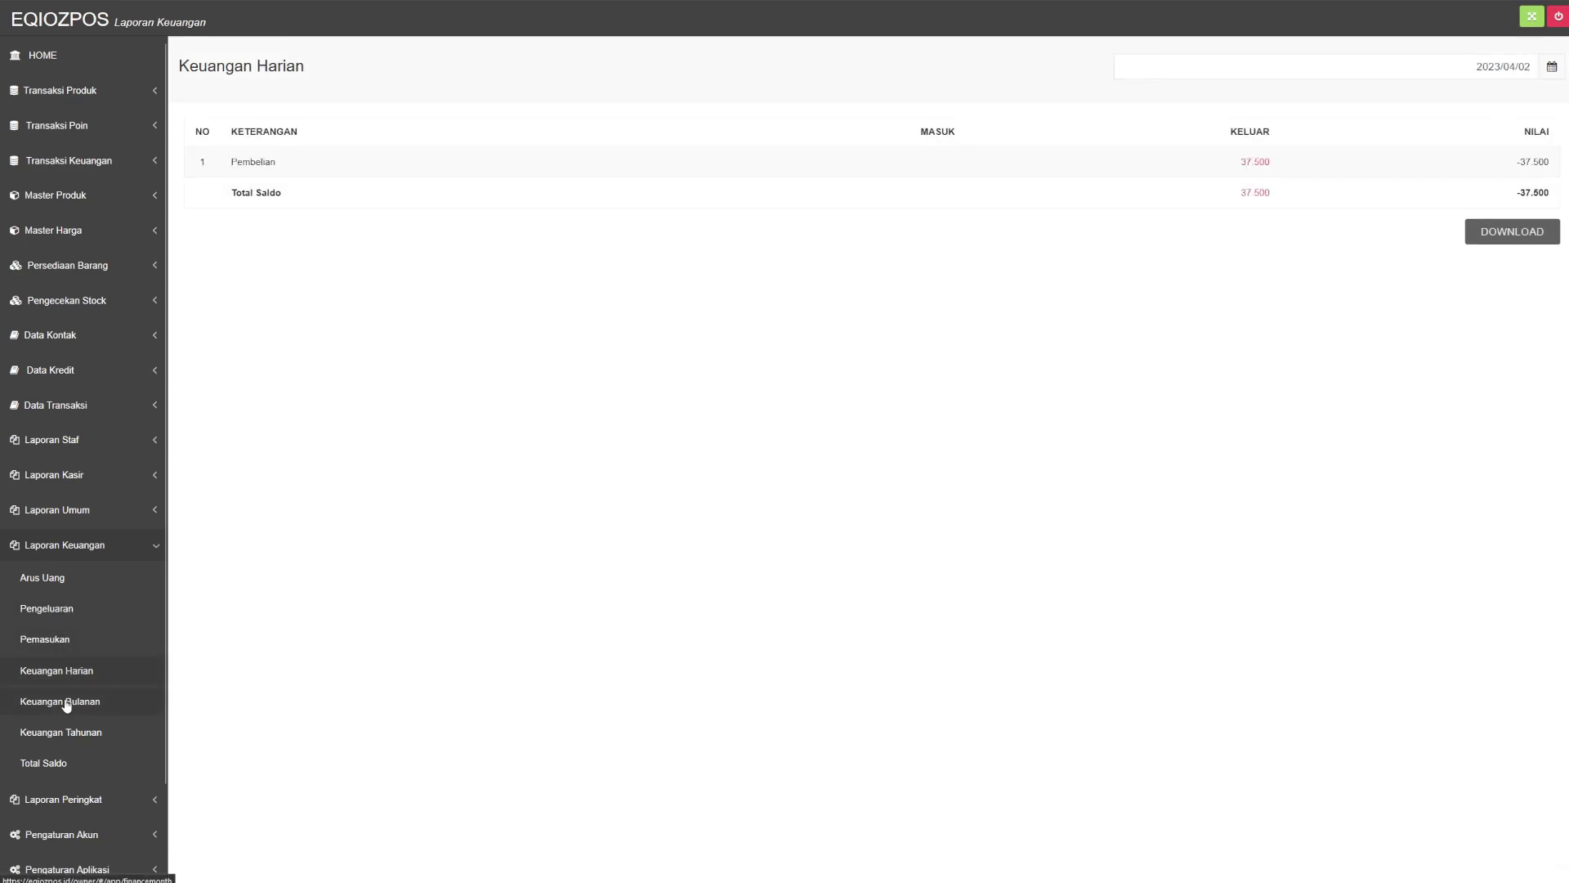
{"action": "left_click", "coordinate": [67, 704]}
Open the purchase transaction behind the Pembelian row of Keuangan Harian, examine its items and close it
{"action": "left_click", "coordinate": [254, 162]}
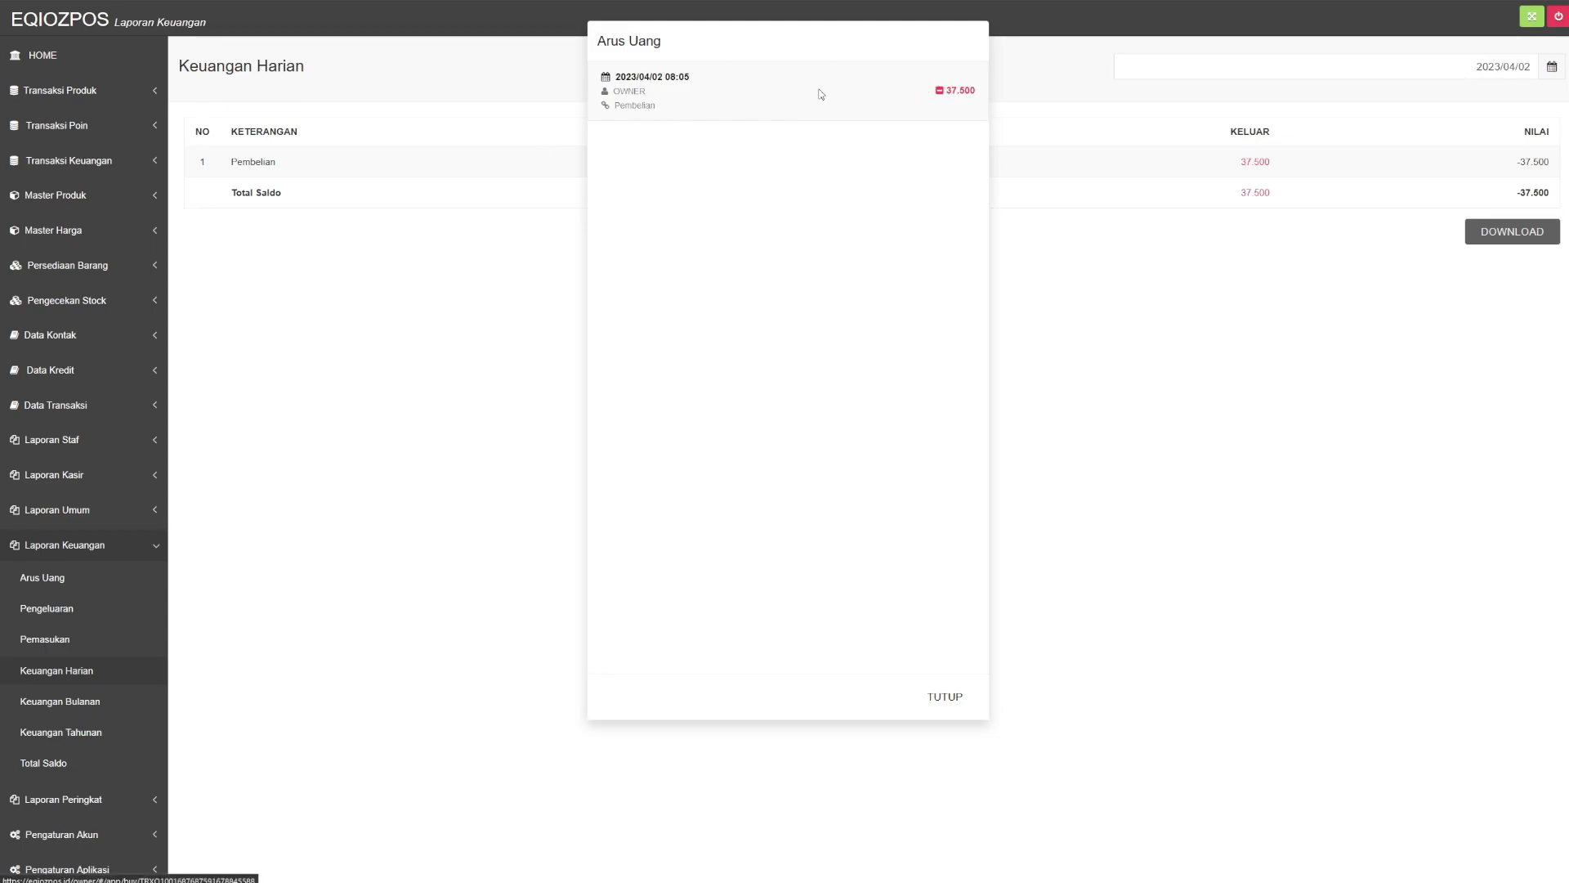
{"action": "left_click", "coordinate": [635, 107]}
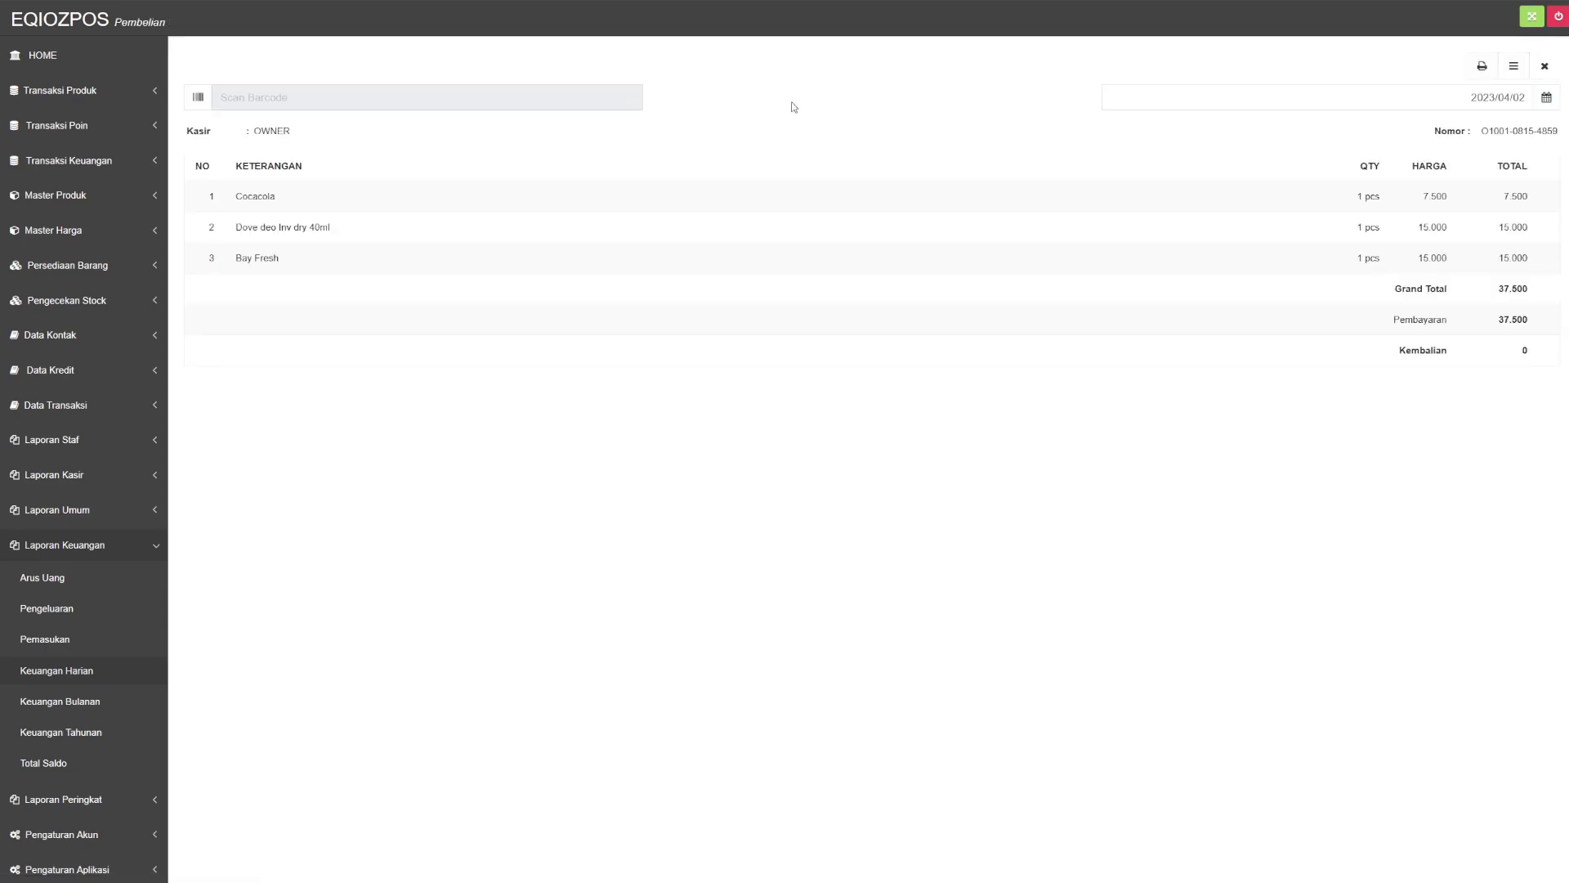
{"action": "left_click", "coordinate": [1545, 67]}
{"action": "left_click", "coordinate": [952, 169]}
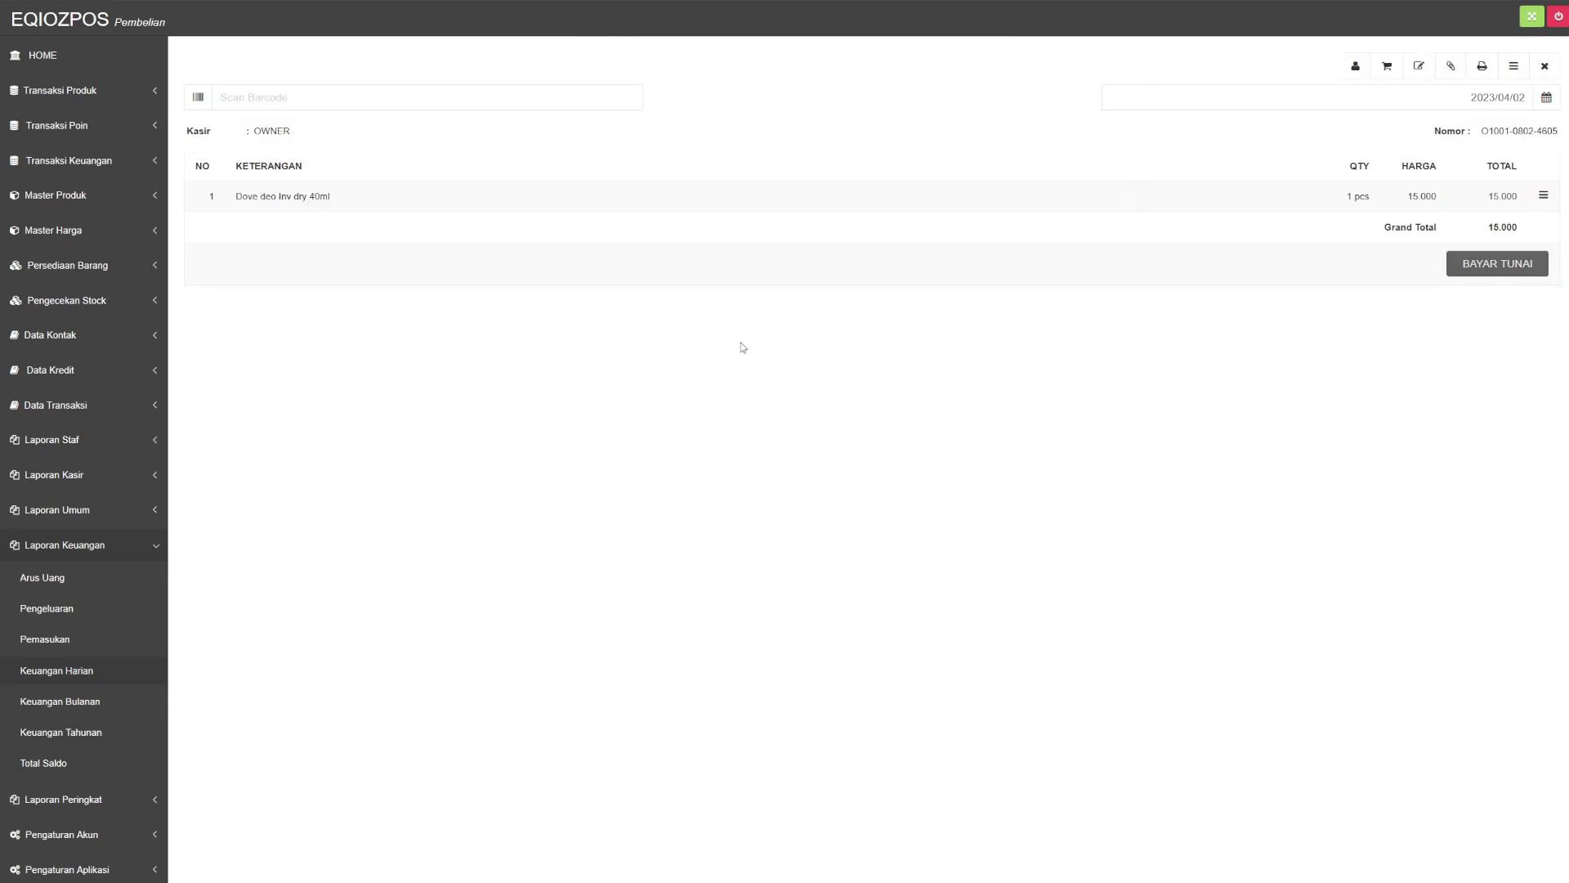
Examine the Total Saldo report under Laporan Keuangan
{"action": "scroll", "coordinate": [23, 758], "scroll_direction": "down", "scroll_amount": 3}
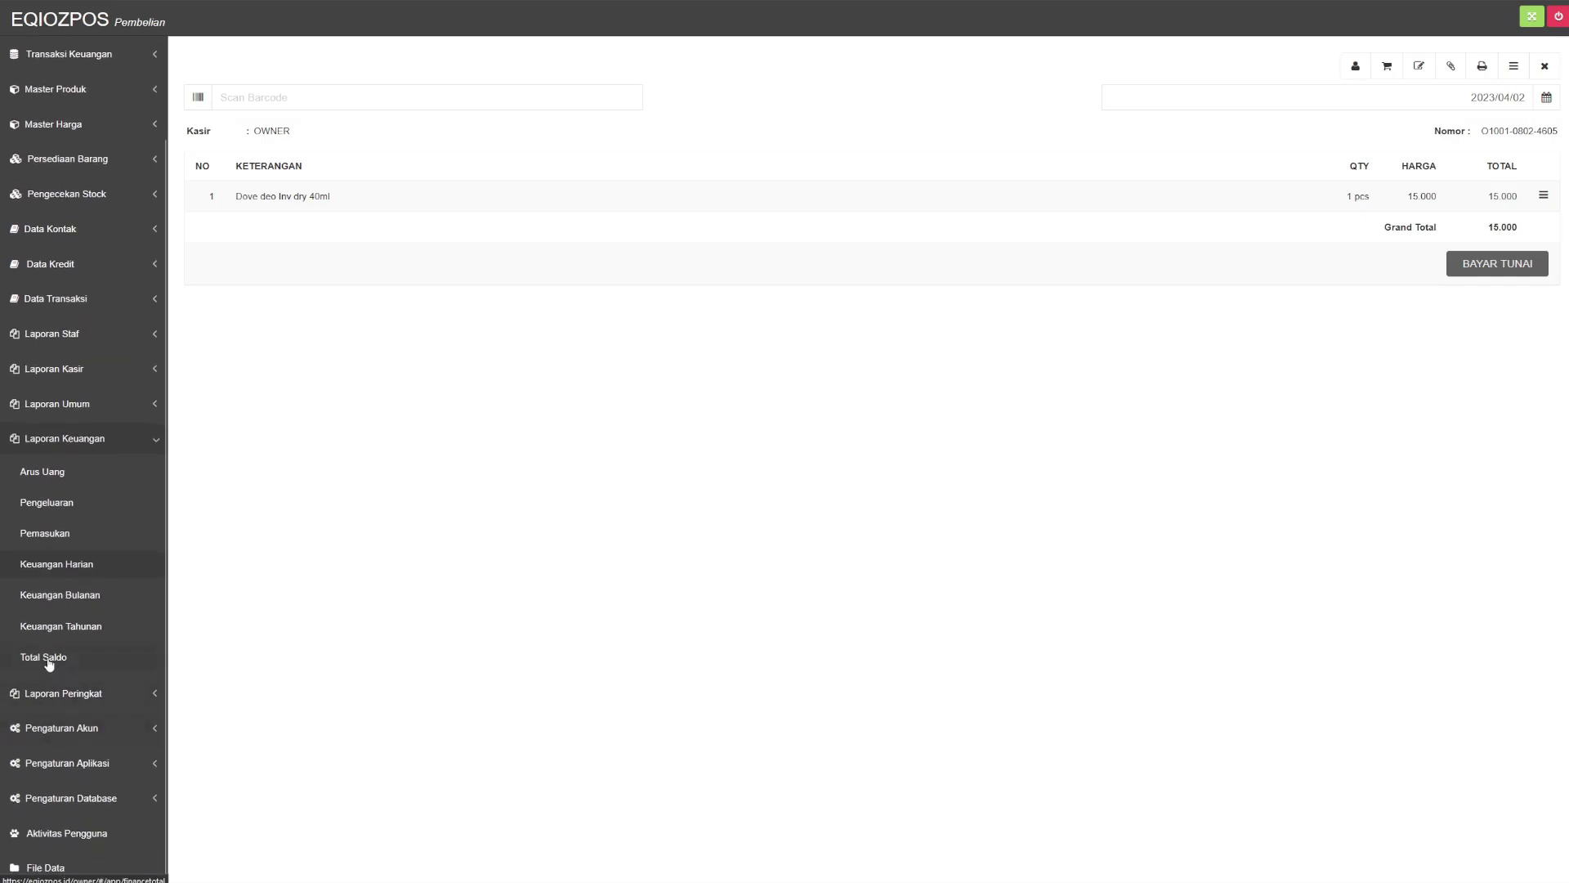
{"action": "left_click", "coordinate": [23, 658]}
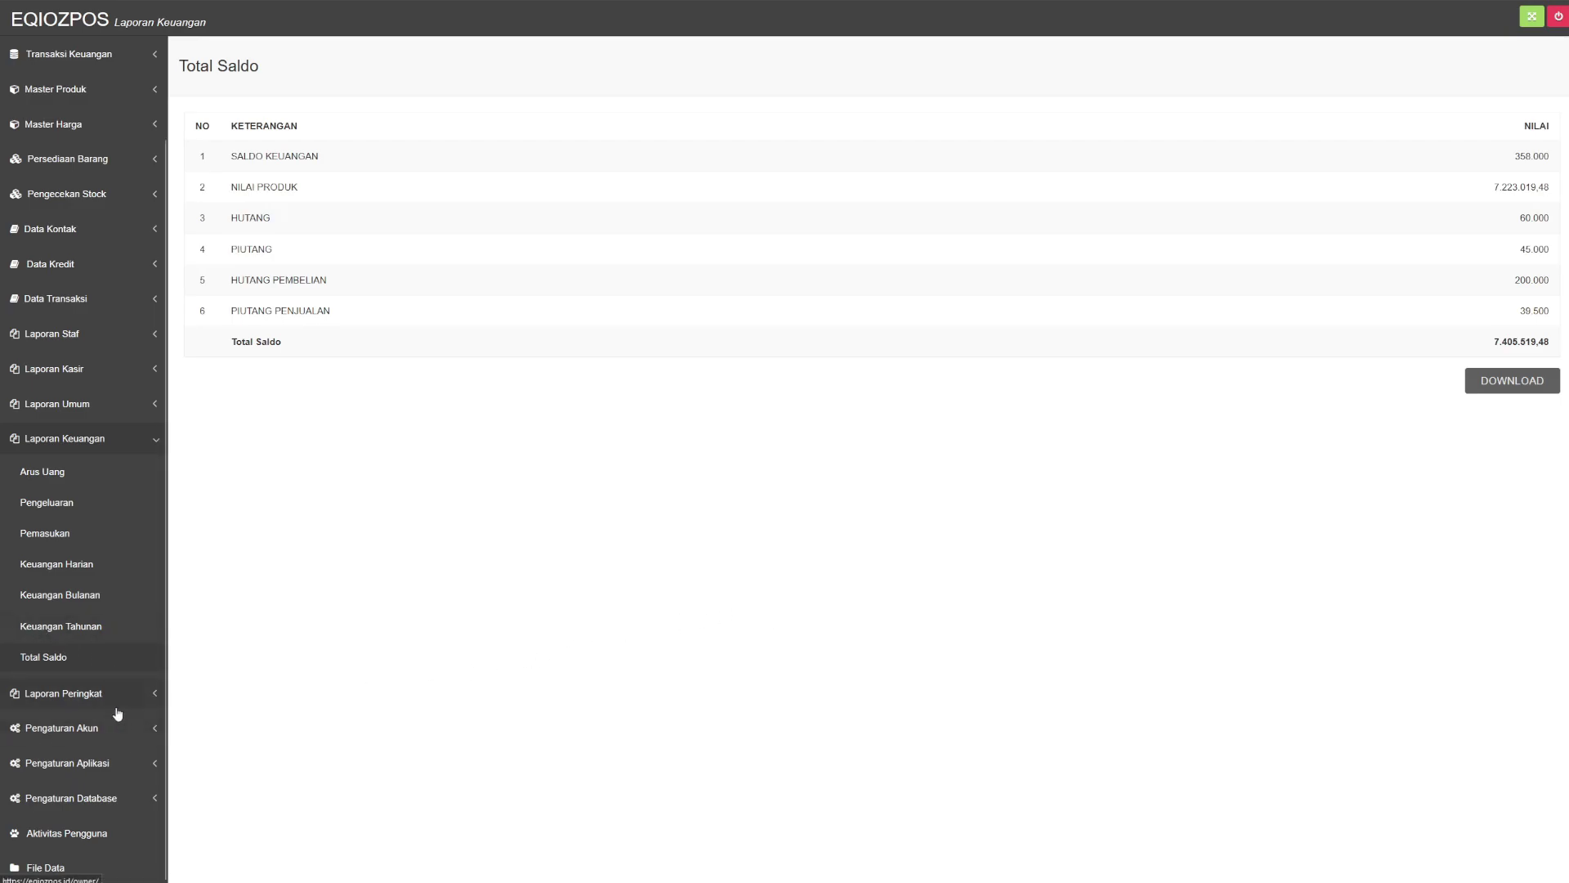
{"action": "left_click", "coordinate": [85, 444]}
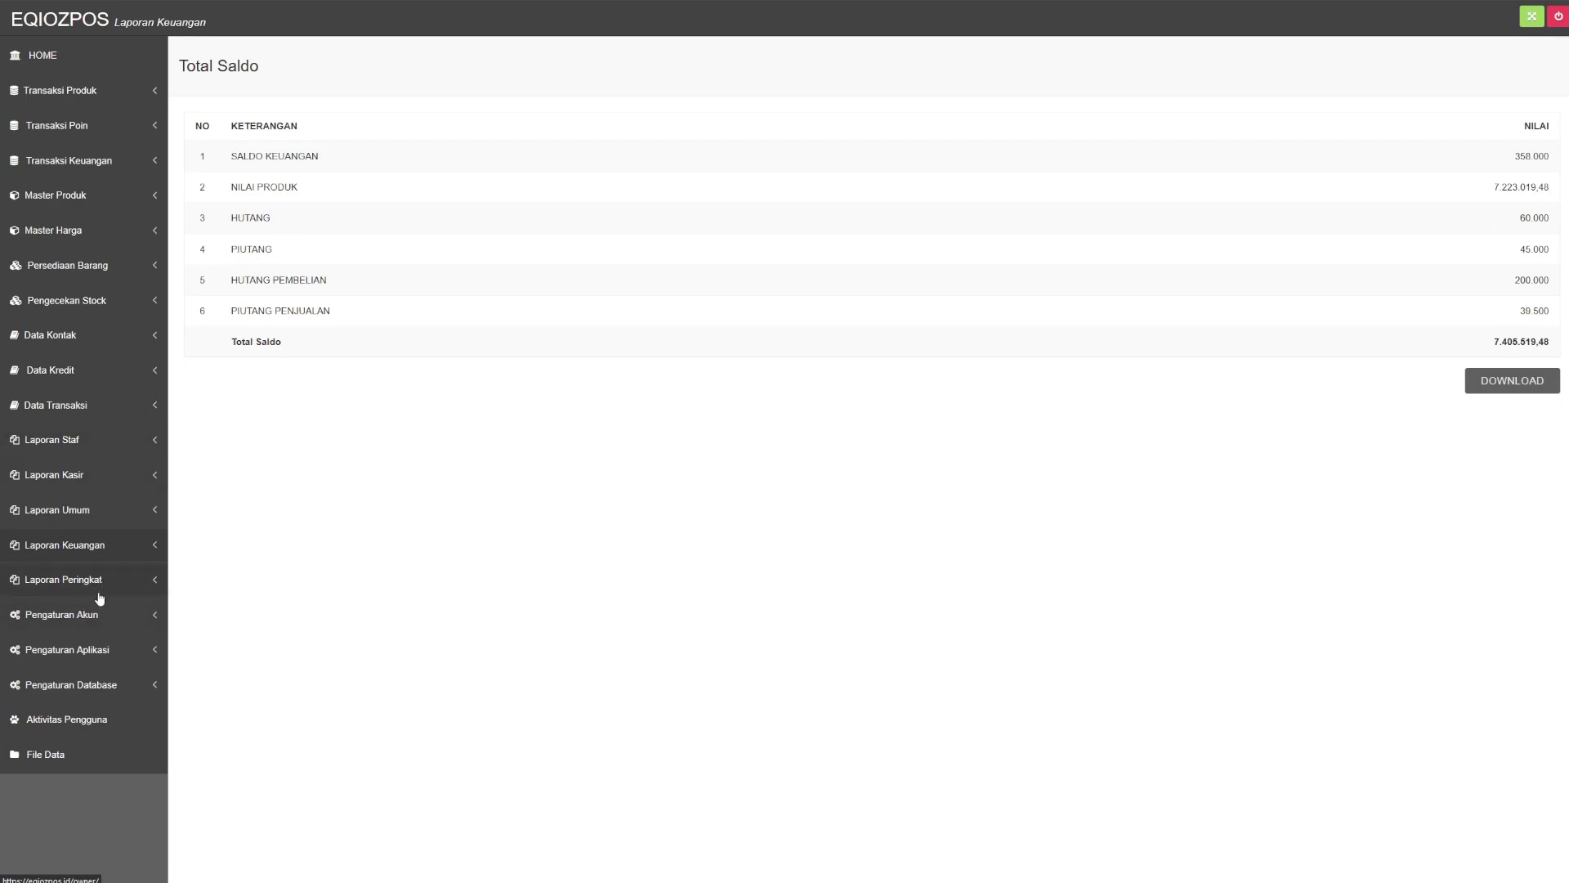
Show the Pengaturan Akun options, then examine the Pengaturan Umum form under Pengaturan Aplikasi and close it without saving
{"action": "left_click", "coordinate": [84, 618]}
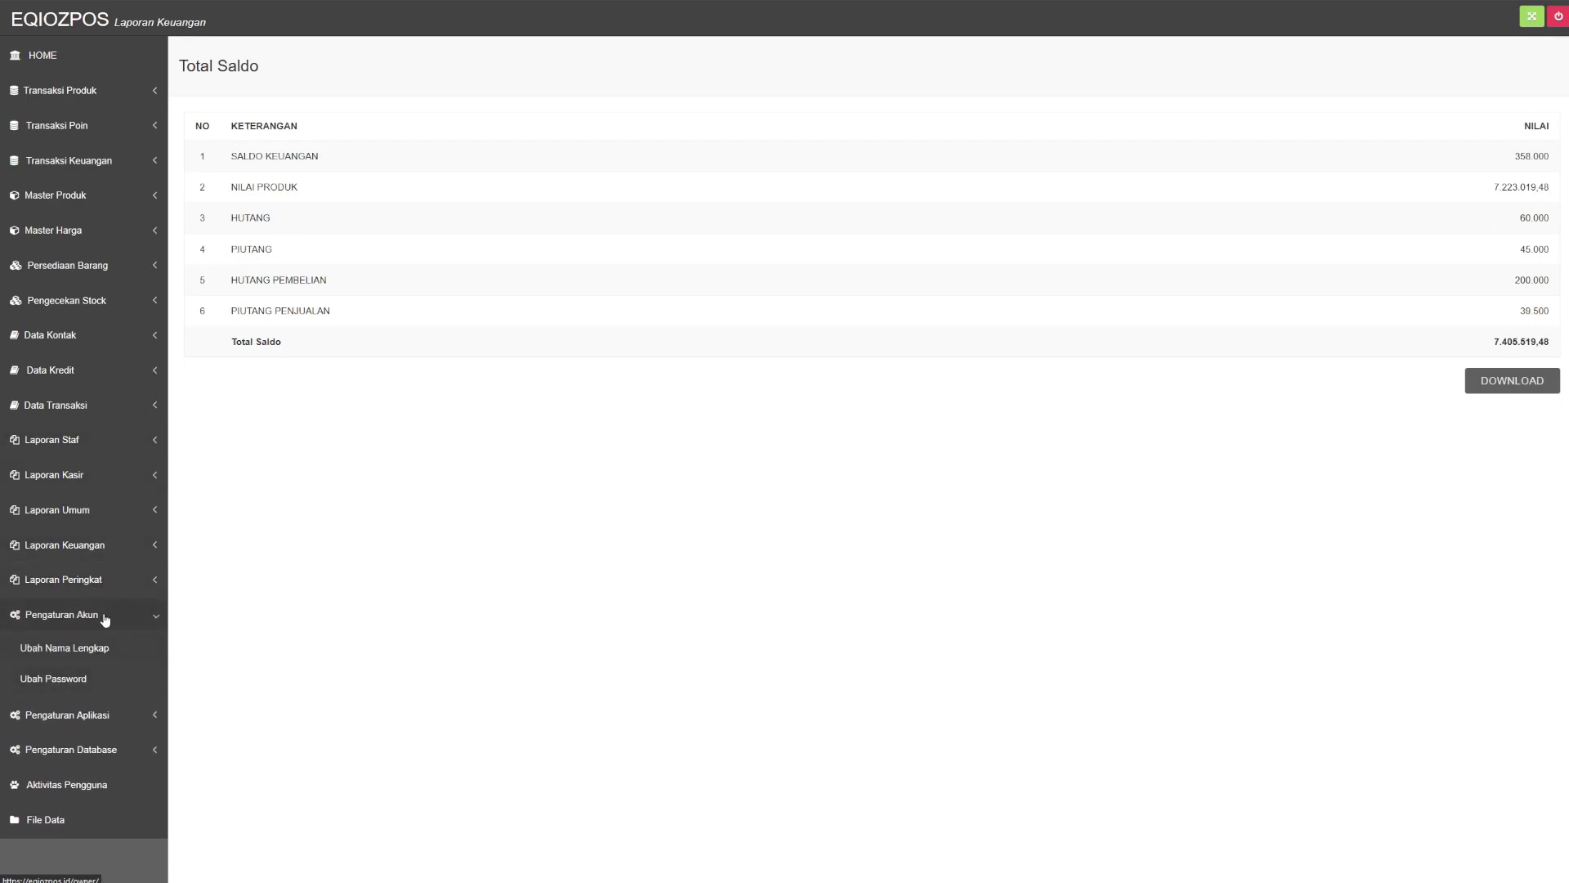
{"action": "left_click", "coordinate": [104, 618]}
{"action": "left_click", "coordinate": [91, 659]}
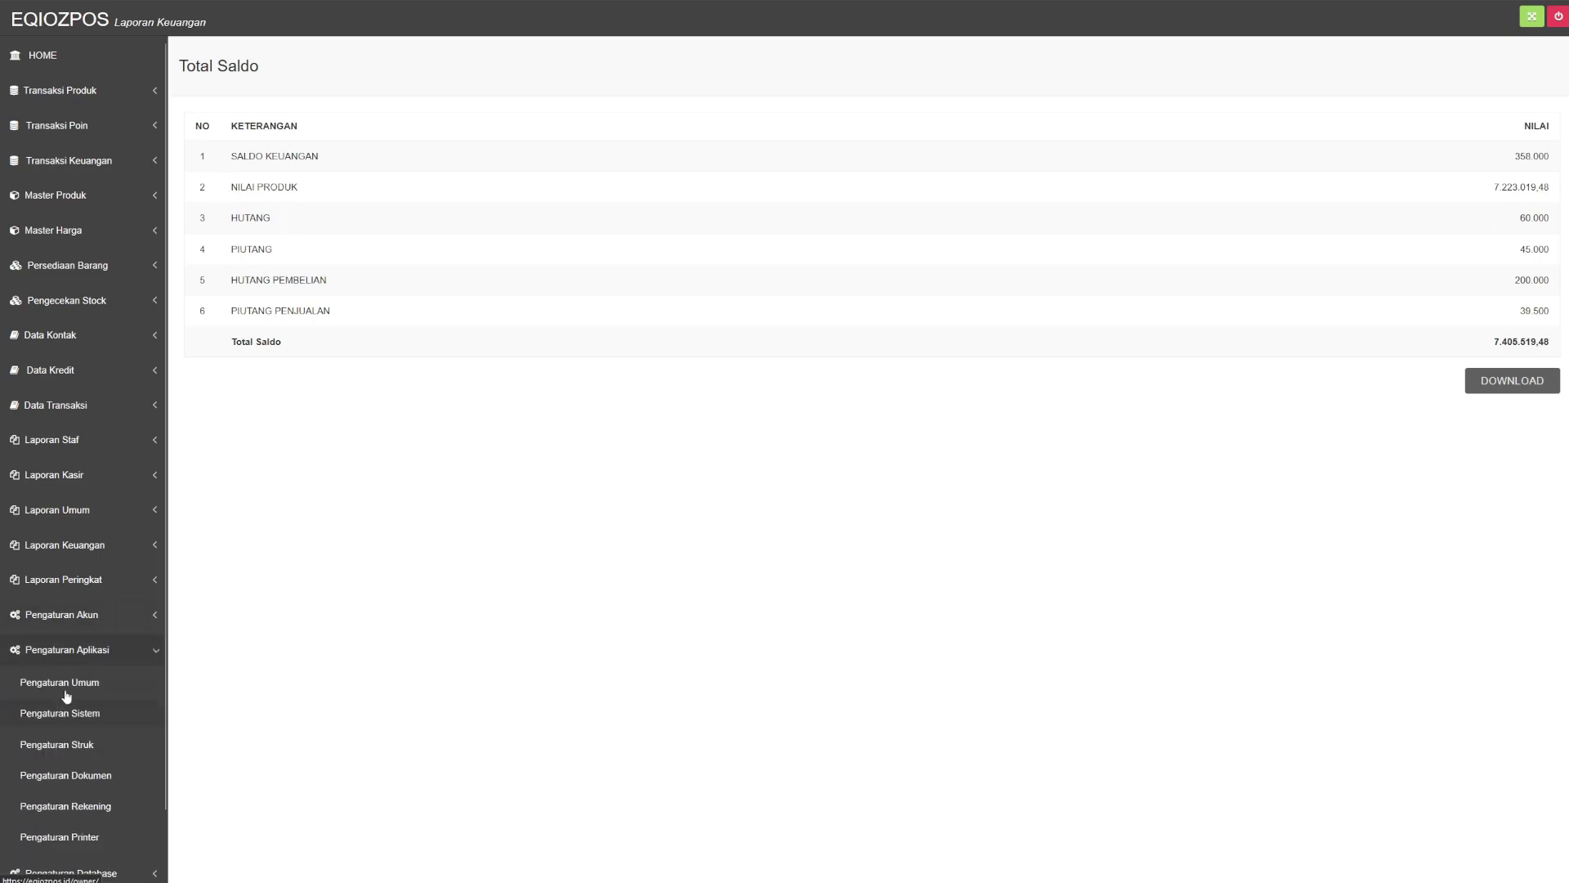
{"action": "scroll", "coordinate": [62, 699], "scroll_direction": "down", "scroll_amount": 1}
{"action": "left_click", "coordinate": [93, 608]}
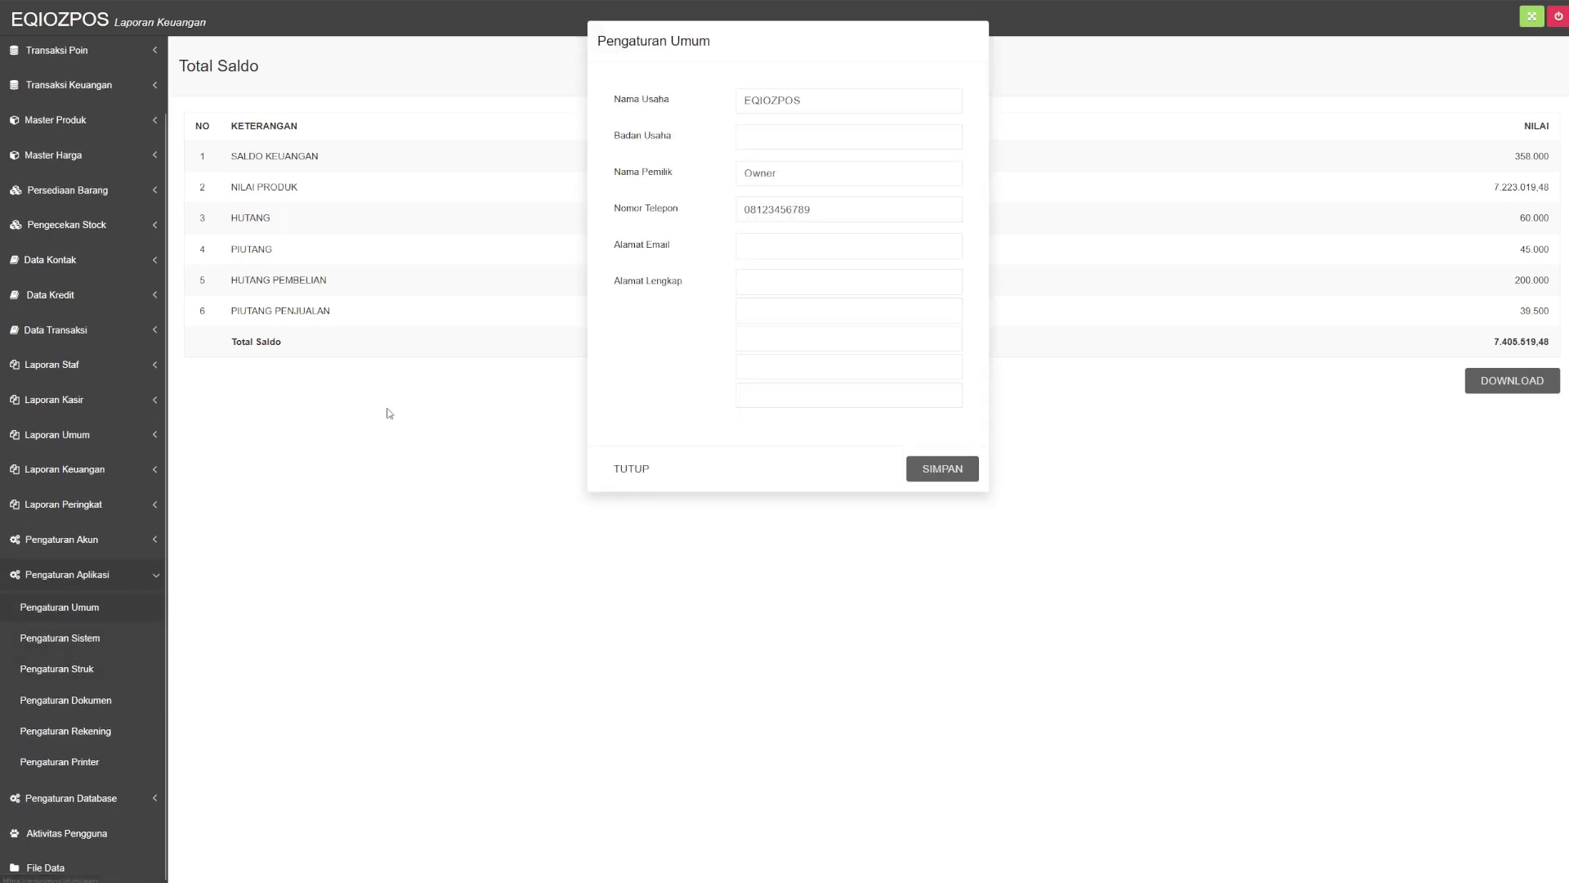
{"action": "left_click", "coordinate": [639, 478]}
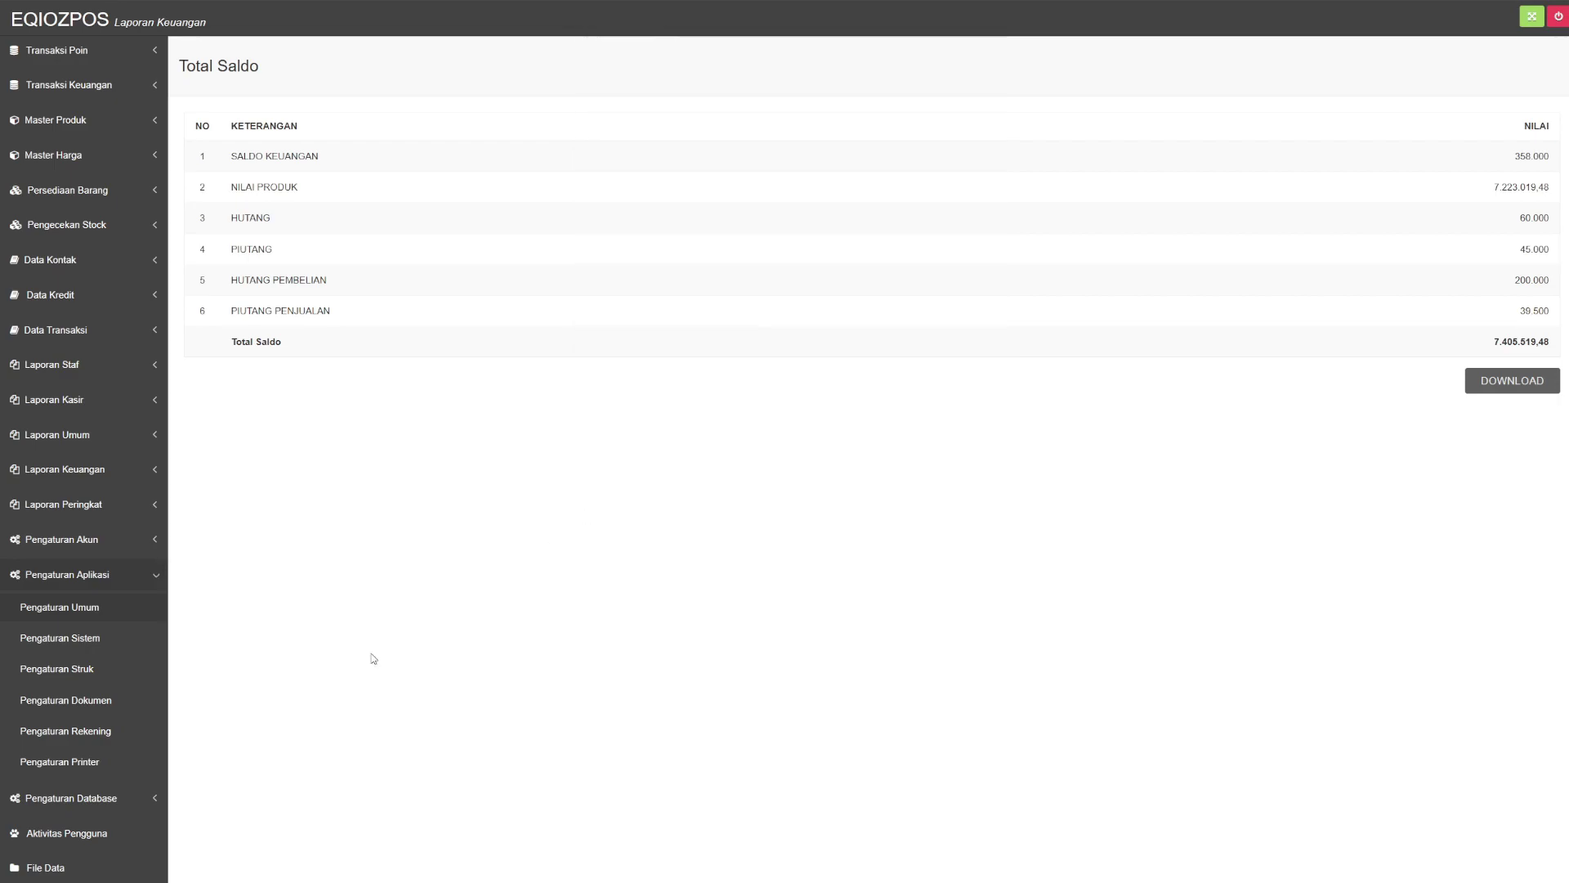
Examine the Pengaturan Sistem form, toggle the Aktifkan Penjualan Pembayaran Tempo option and save the system settings
{"action": "left_click", "coordinate": [85, 639]}
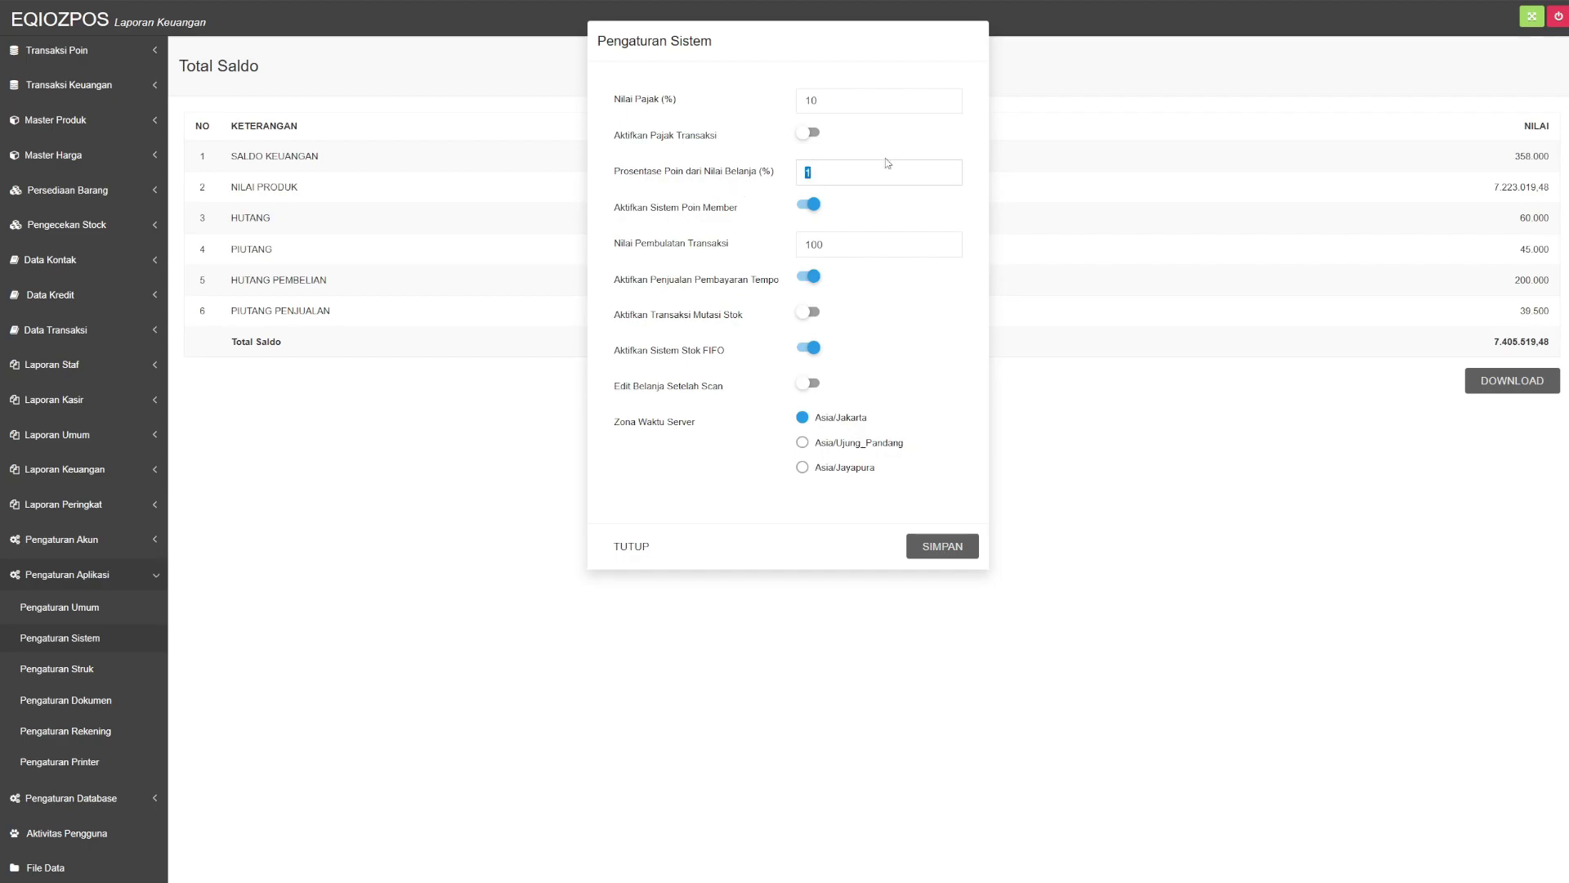
{"action": "left_click", "coordinate": [863, 192]}
{"action": "left_click", "coordinate": [807, 279]}
{"action": "left_click", "coordinate": [807, 280]}
{"action": "left_click", "coordinate": [804, 281]}
{"action": "left_click", "coordinate": [945, 554]}
Open the Penjualan sale under Transaksi Produk and delete Bay Fresh from its shopping list
{"action": "scroll", "coordinate": [120, 155], "scroll_direction": "up", "scroll_amount": 2}
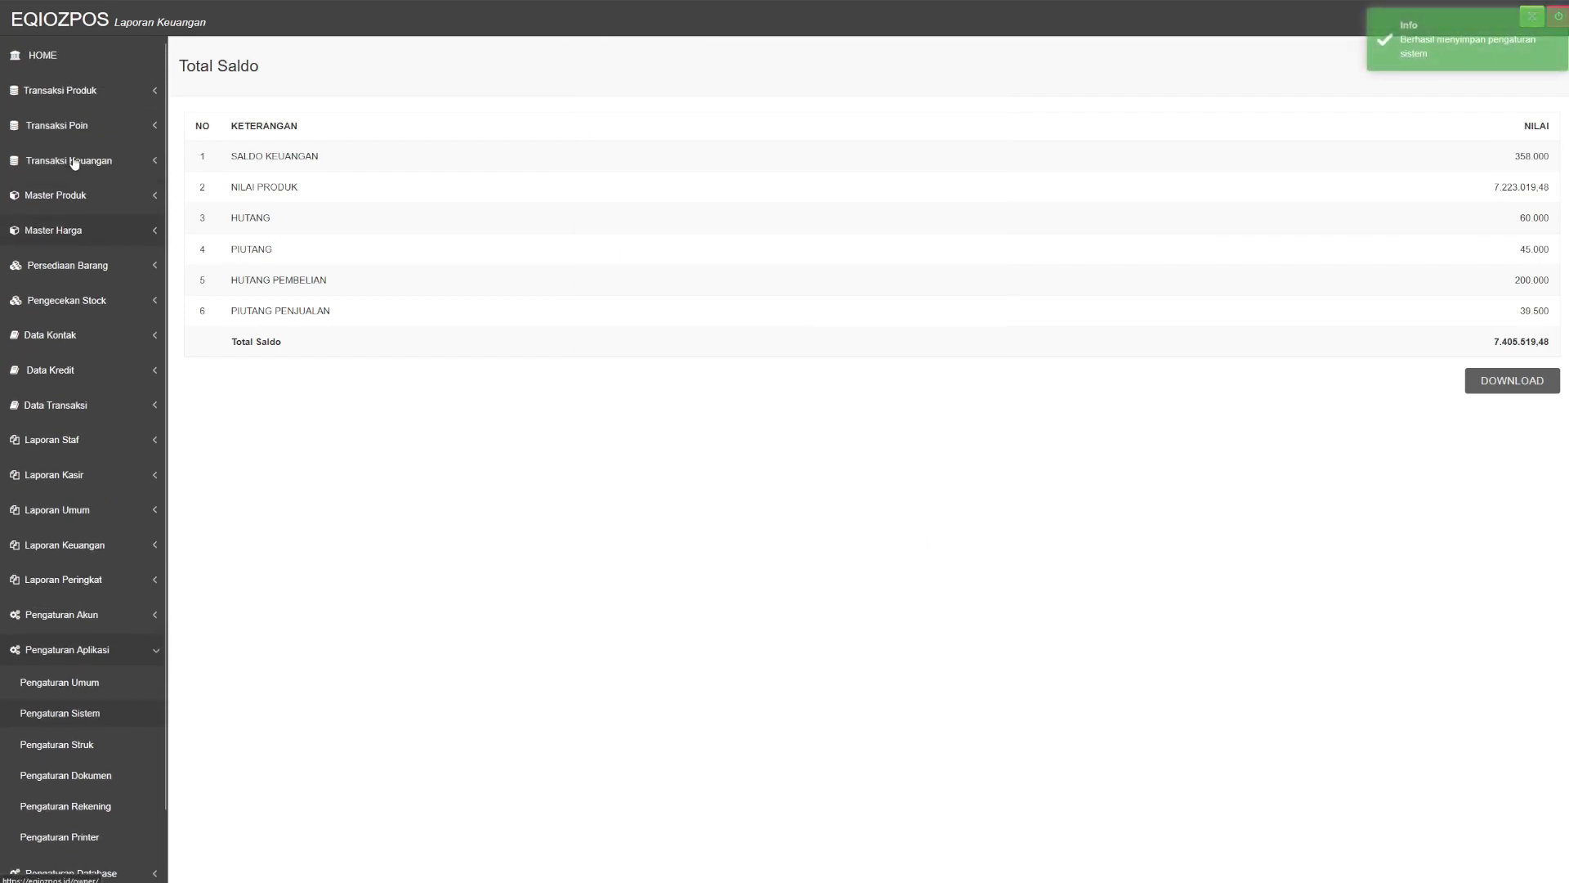
{"action": "left_click", "coordinate": [88, 90]}
{"action": "left_click", "coordinate": [81, 131]}
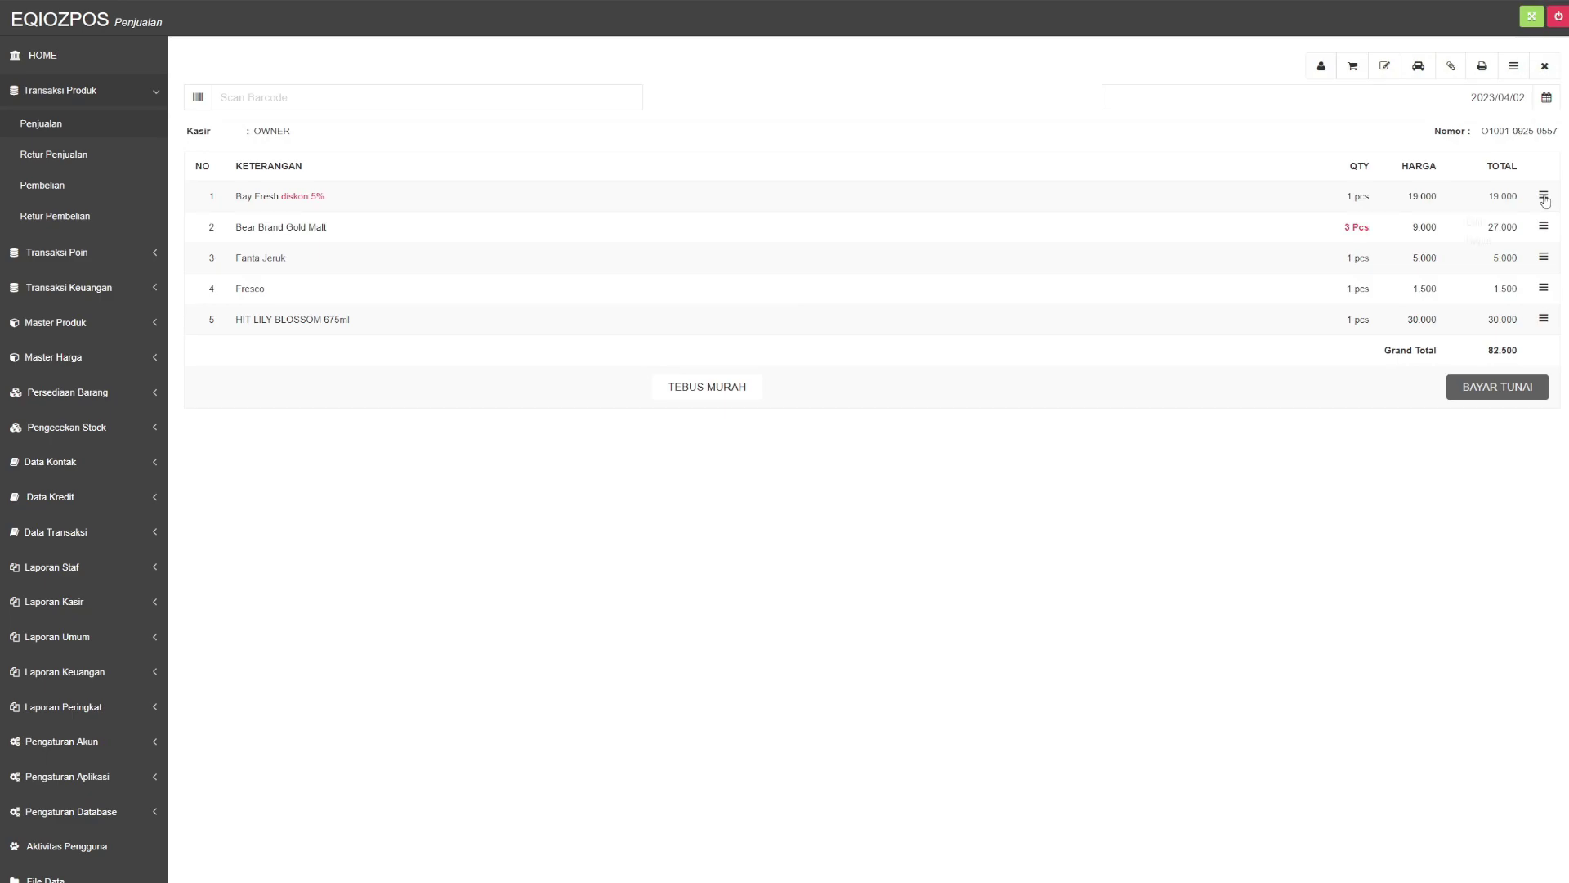
{"action": "left_click", "coordinate": [1498, 246]}
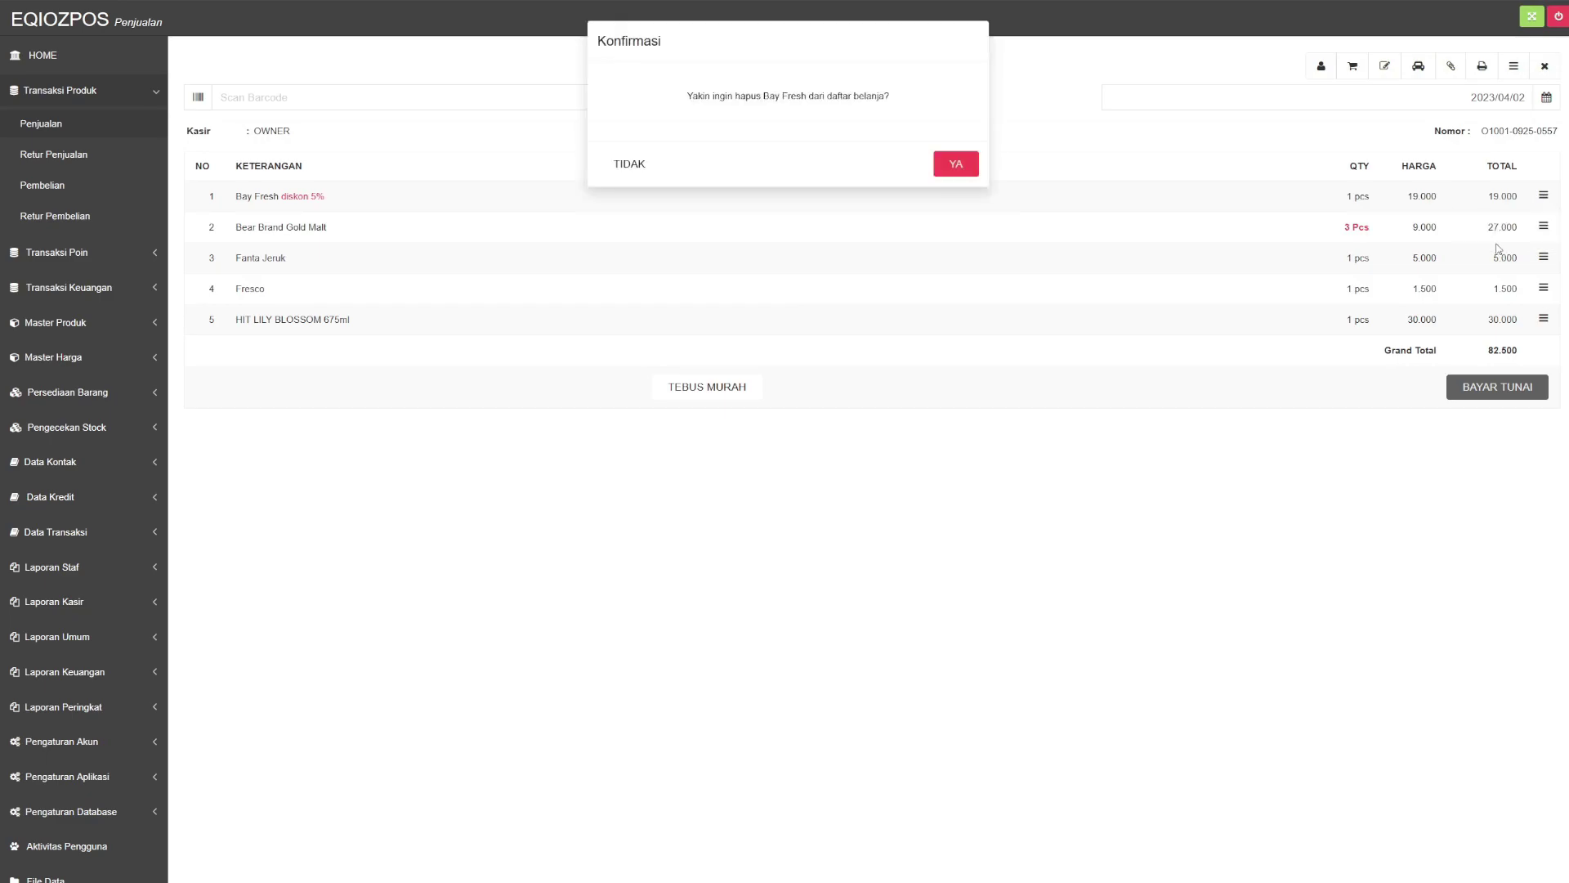
{"action": "left_click", "coordinate": [954, 168]}
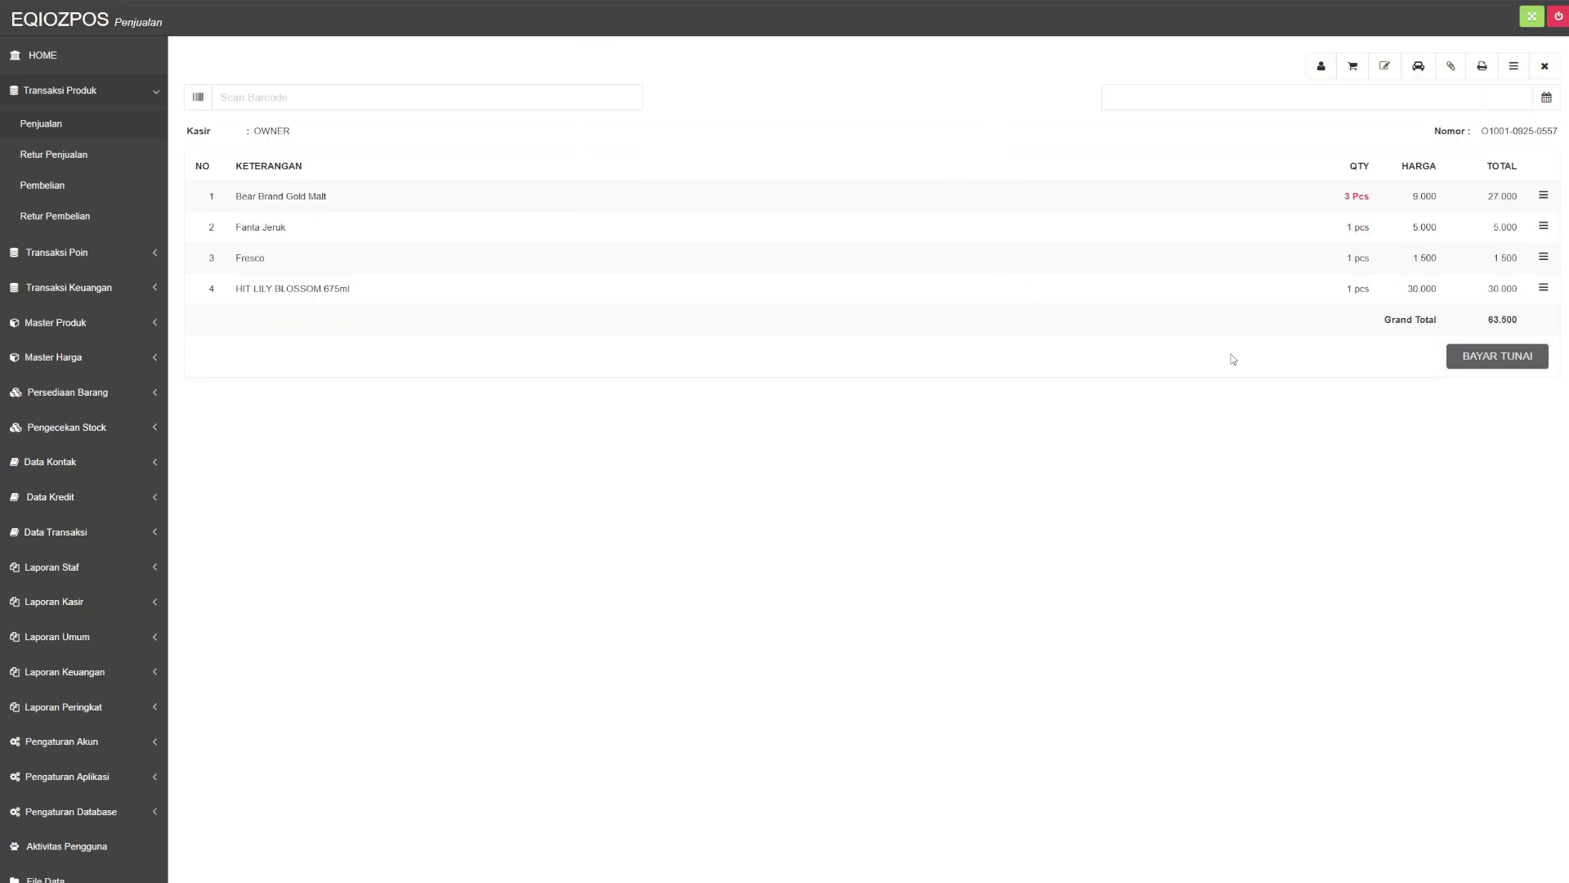
Add MOLTO ULTRA SB GRNPCH 300ML to the sale with a quantity of 1 and close the product picker
{"action": "left_click", "coordinate": [1353, 65]}
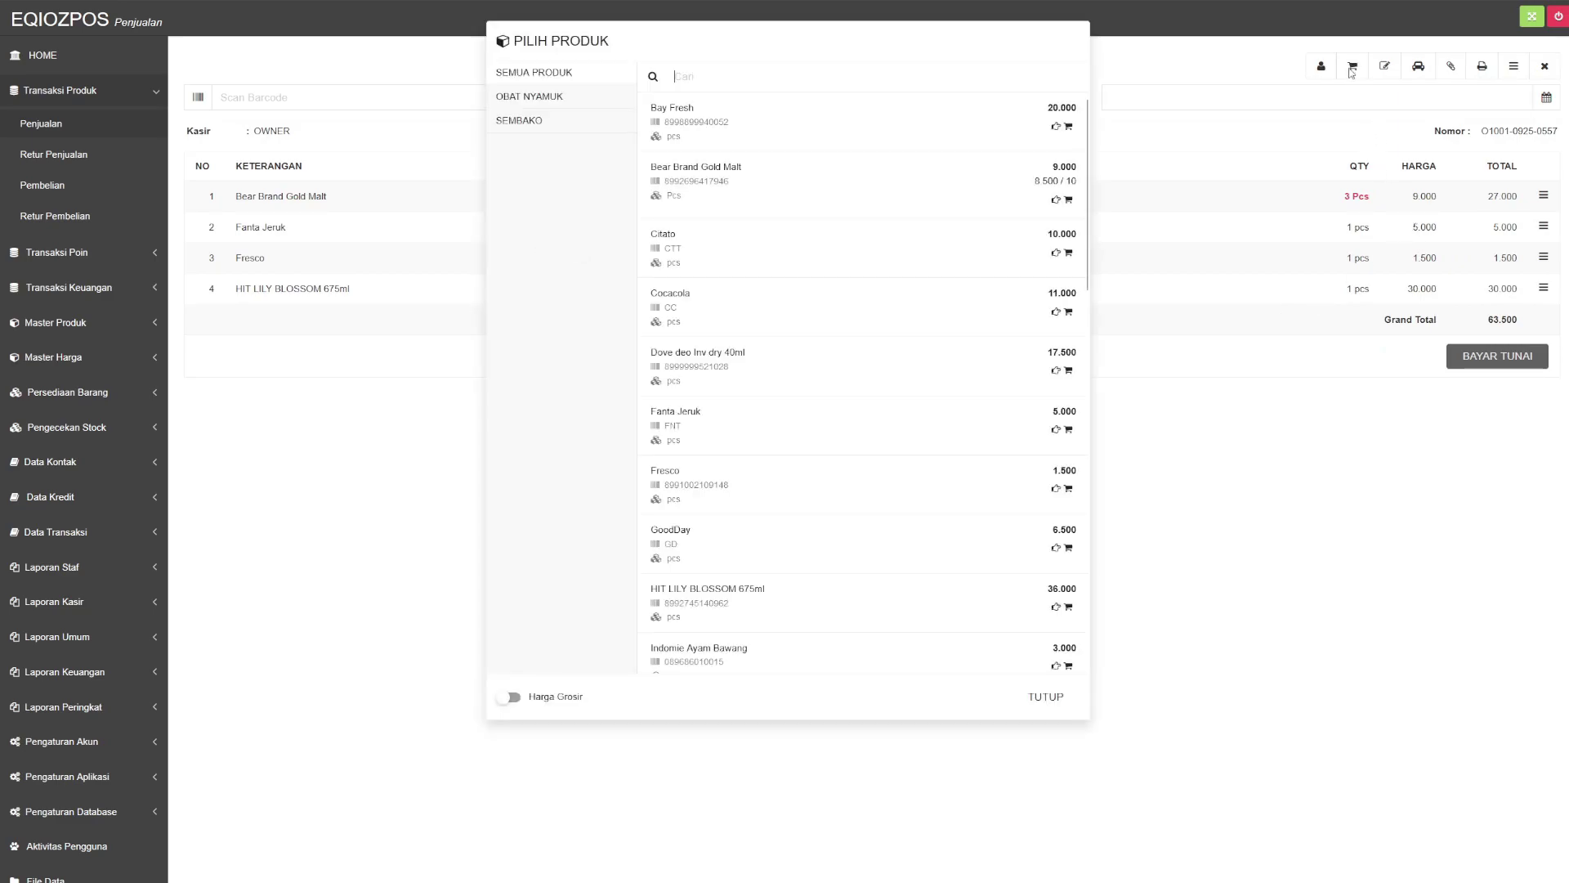
{"action": "scroll", "coordinate": [950, 419], "scroll_direction": "down", "scroll_amount": 3}
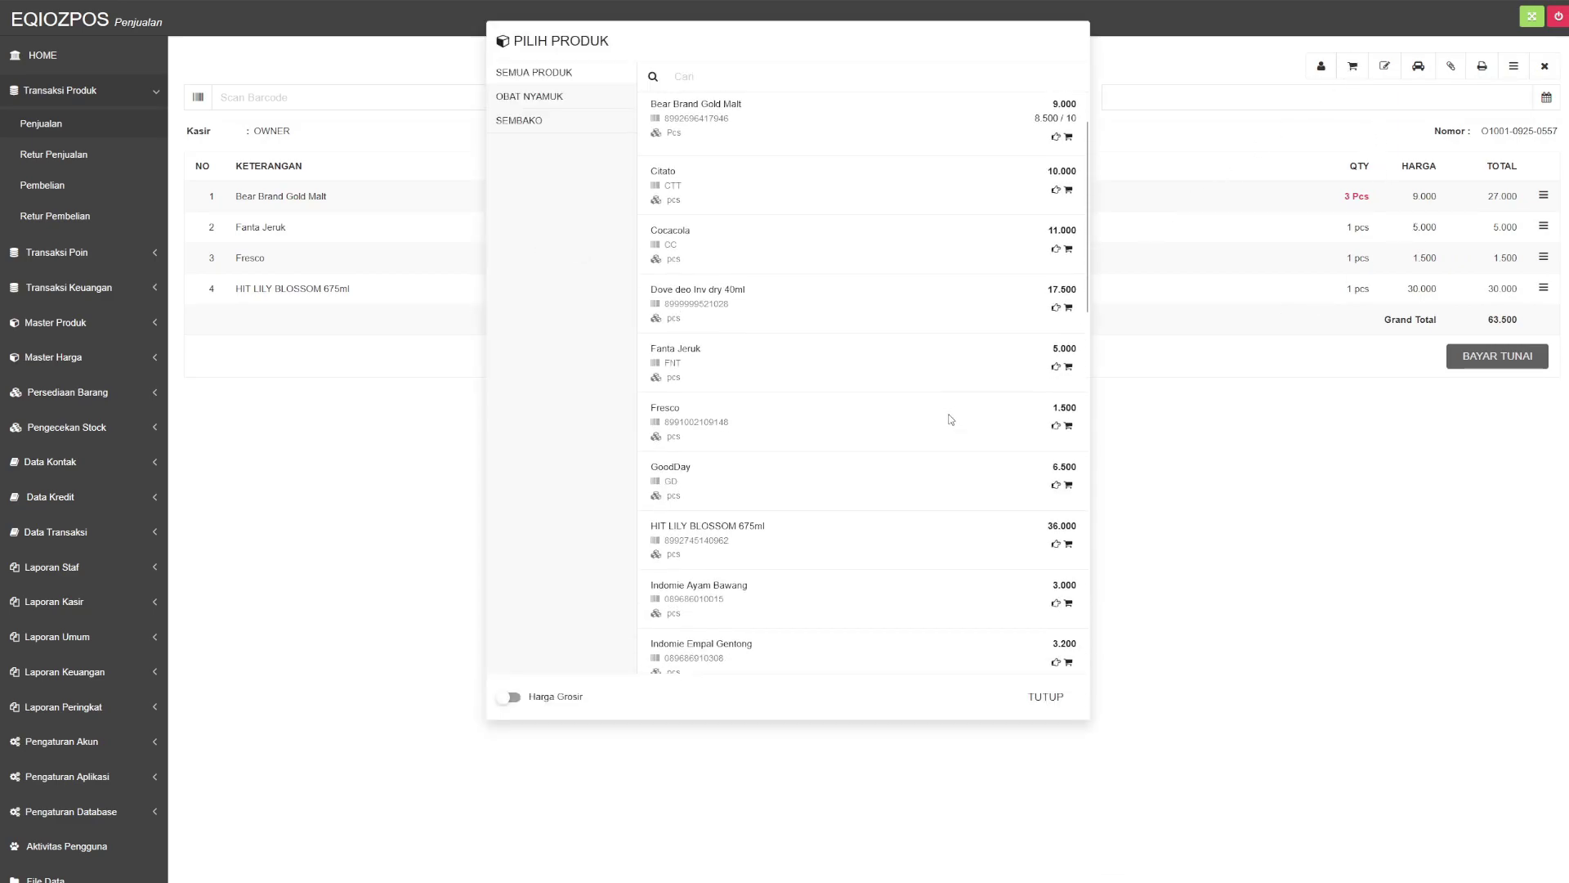
{"action": "scroll", "coordinate": [950, 419], "scroll_direction": "down", "scroll_amount": 5}
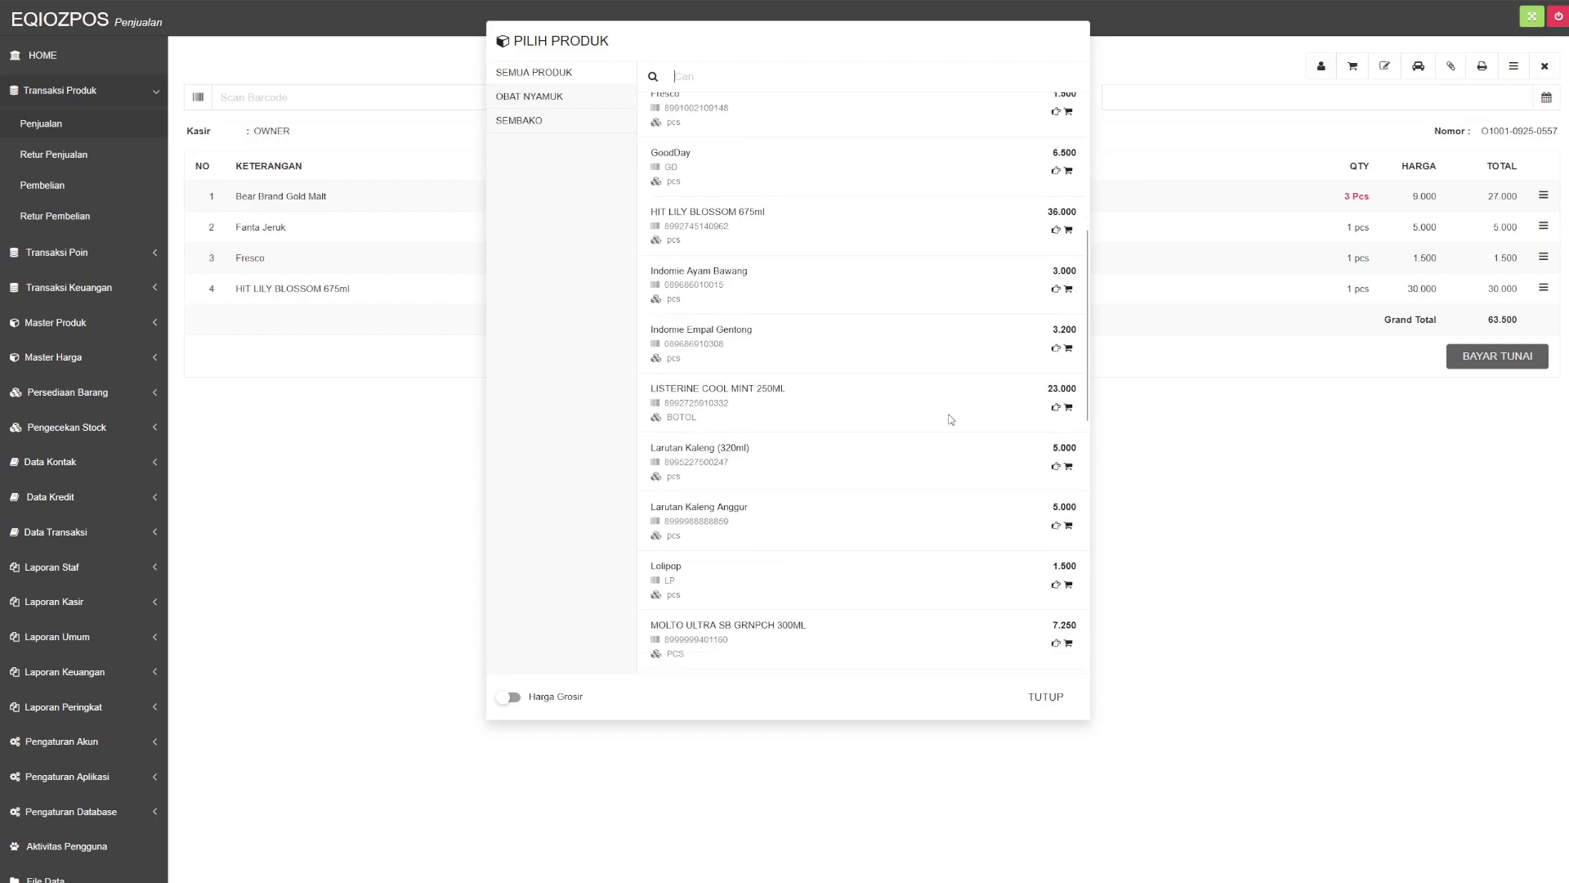
{"action": "scroll", "coordinate": [950, 419], "scroll_direction": "down", "scroll_amount": 2}
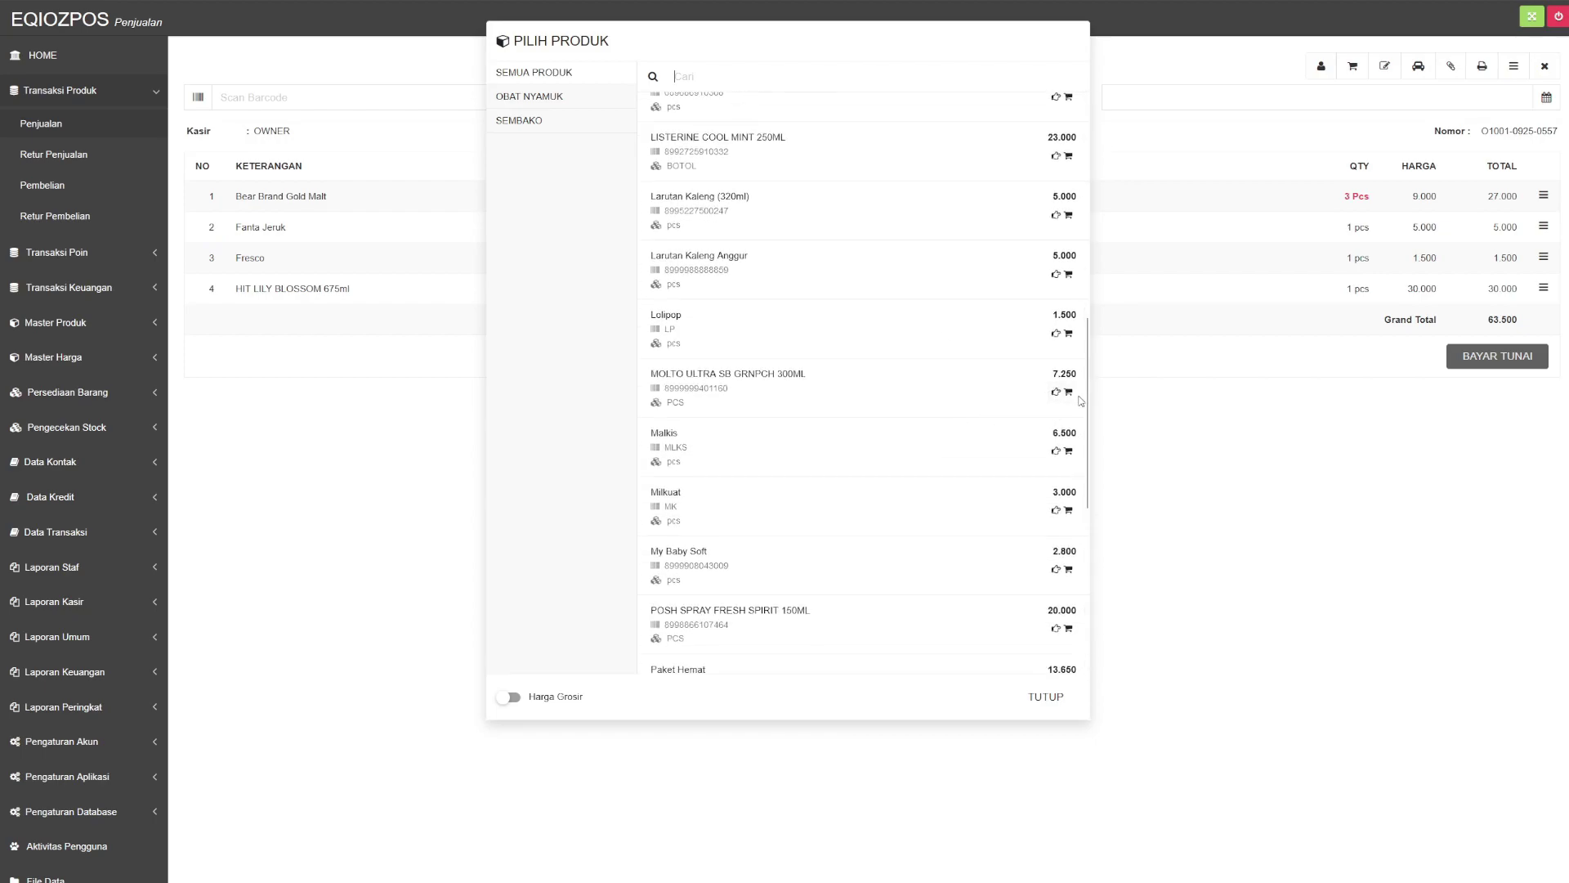
{"action": "left_click", "coordinate": [1057, 393]}
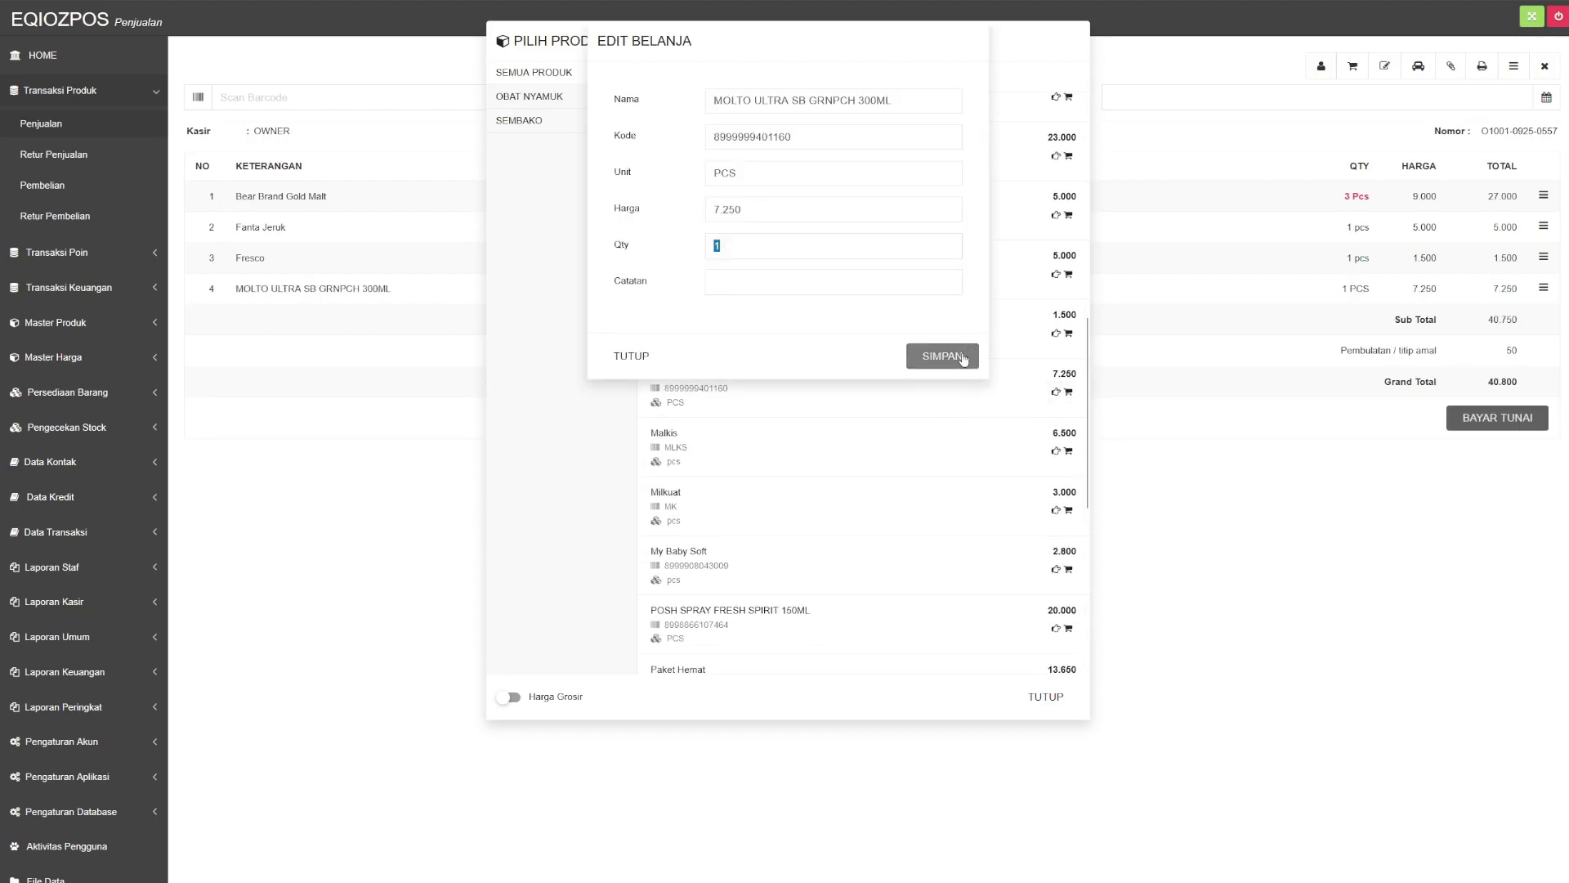
{"action": "left_click", "coordinate": [963, 356]}
{"action": "left_click", "coordinate": [1046, 696]}
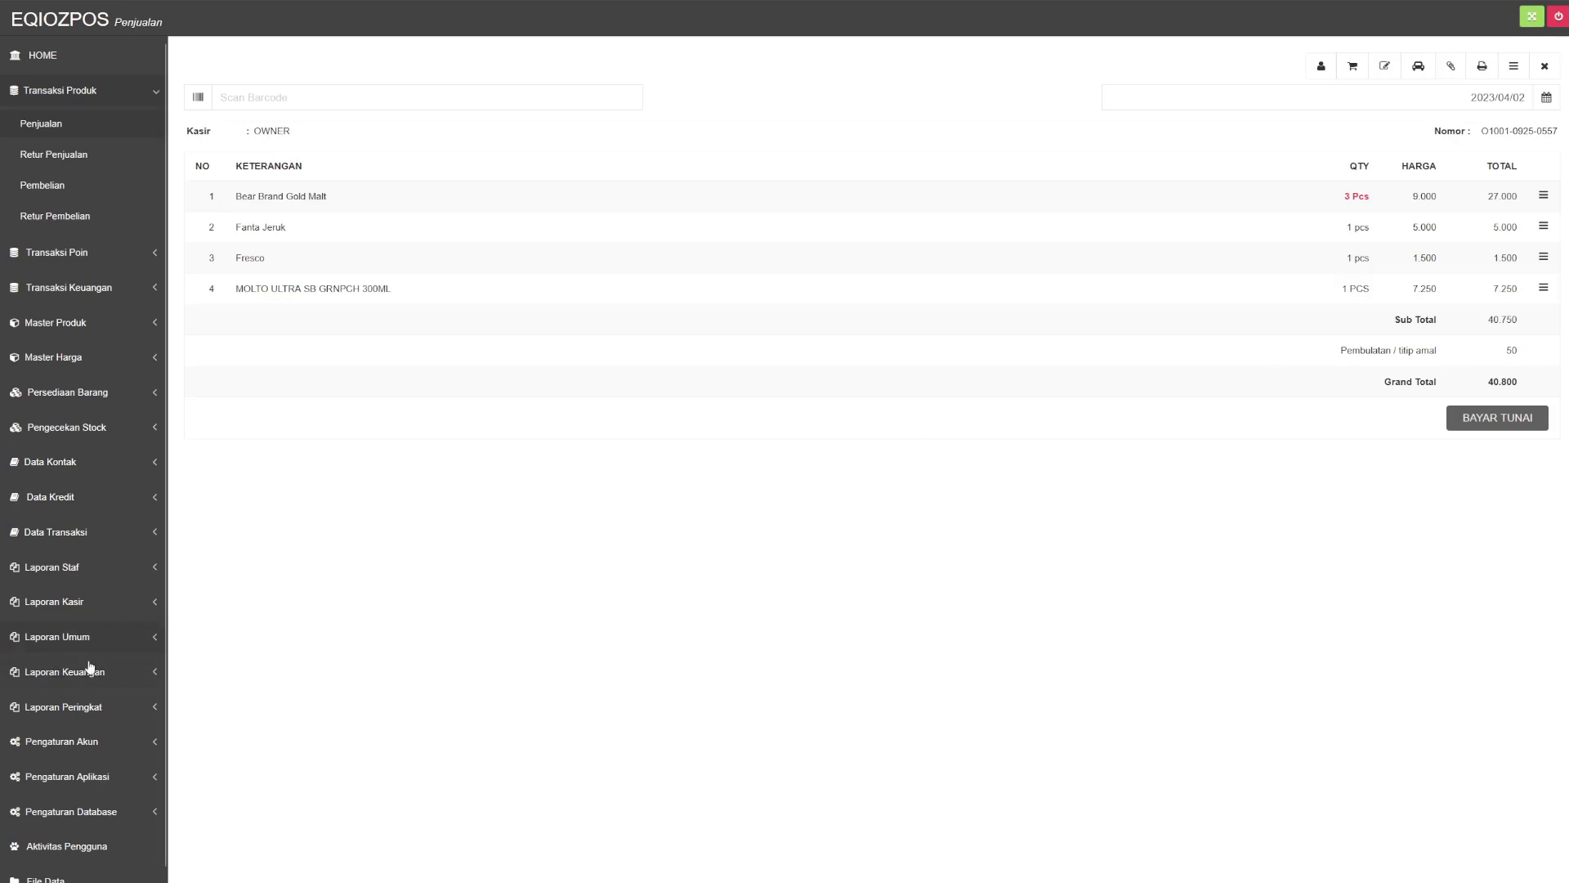
Pay the sale in cash with 40,800 and save the transaction
{"action": "left_click", "coordinate": [1508, 420]}
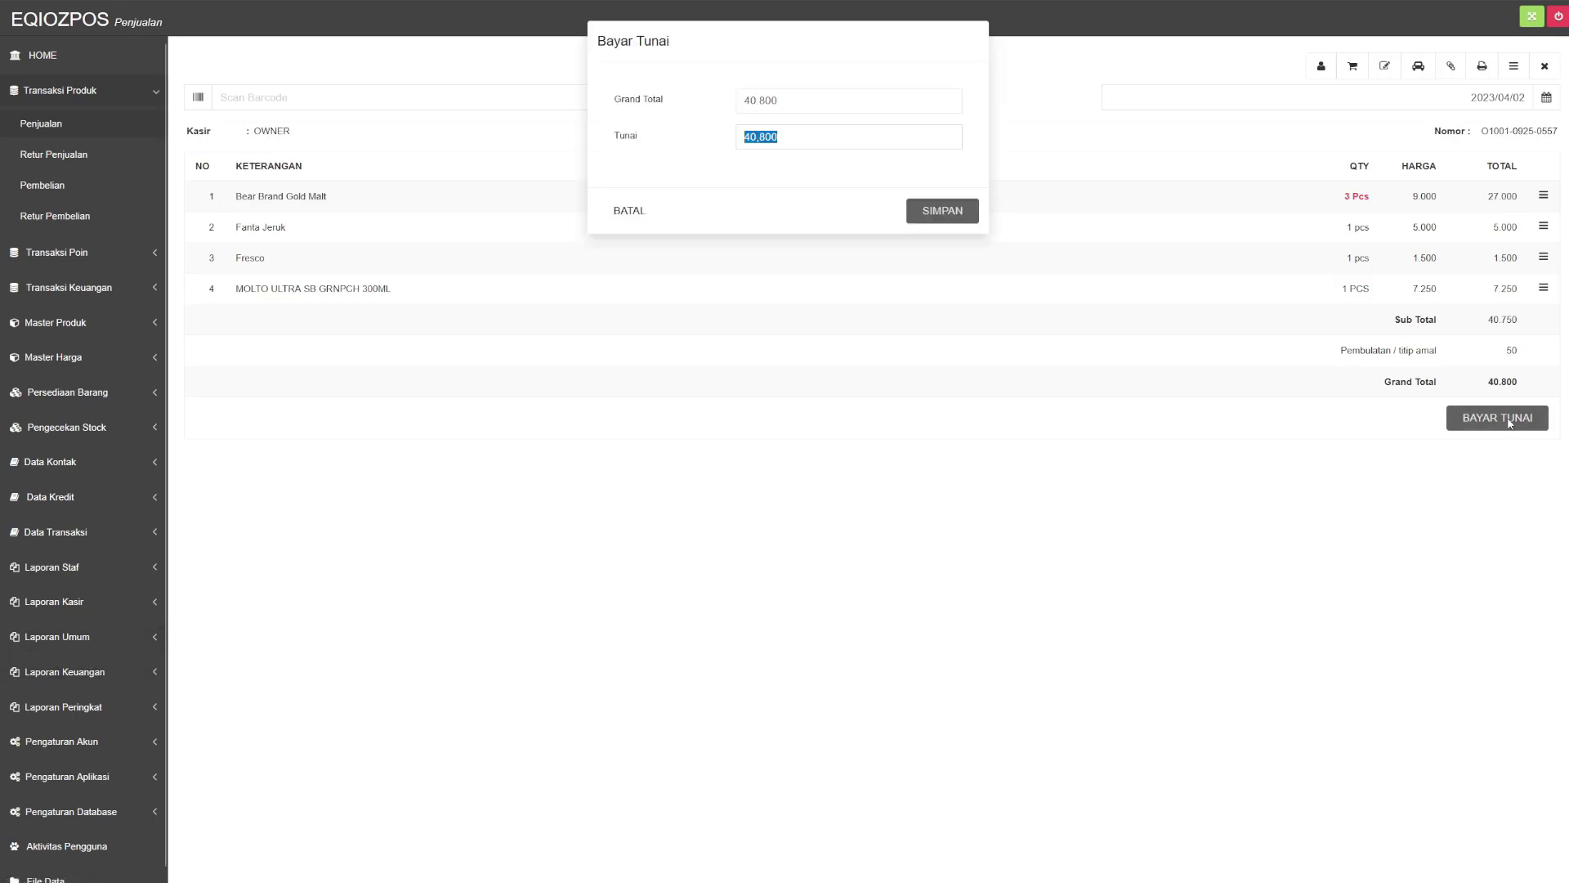
{"action": "left_click", "coordinate": [944, 212]}
{"action": "left_click", "coordinate": [942, 199]}
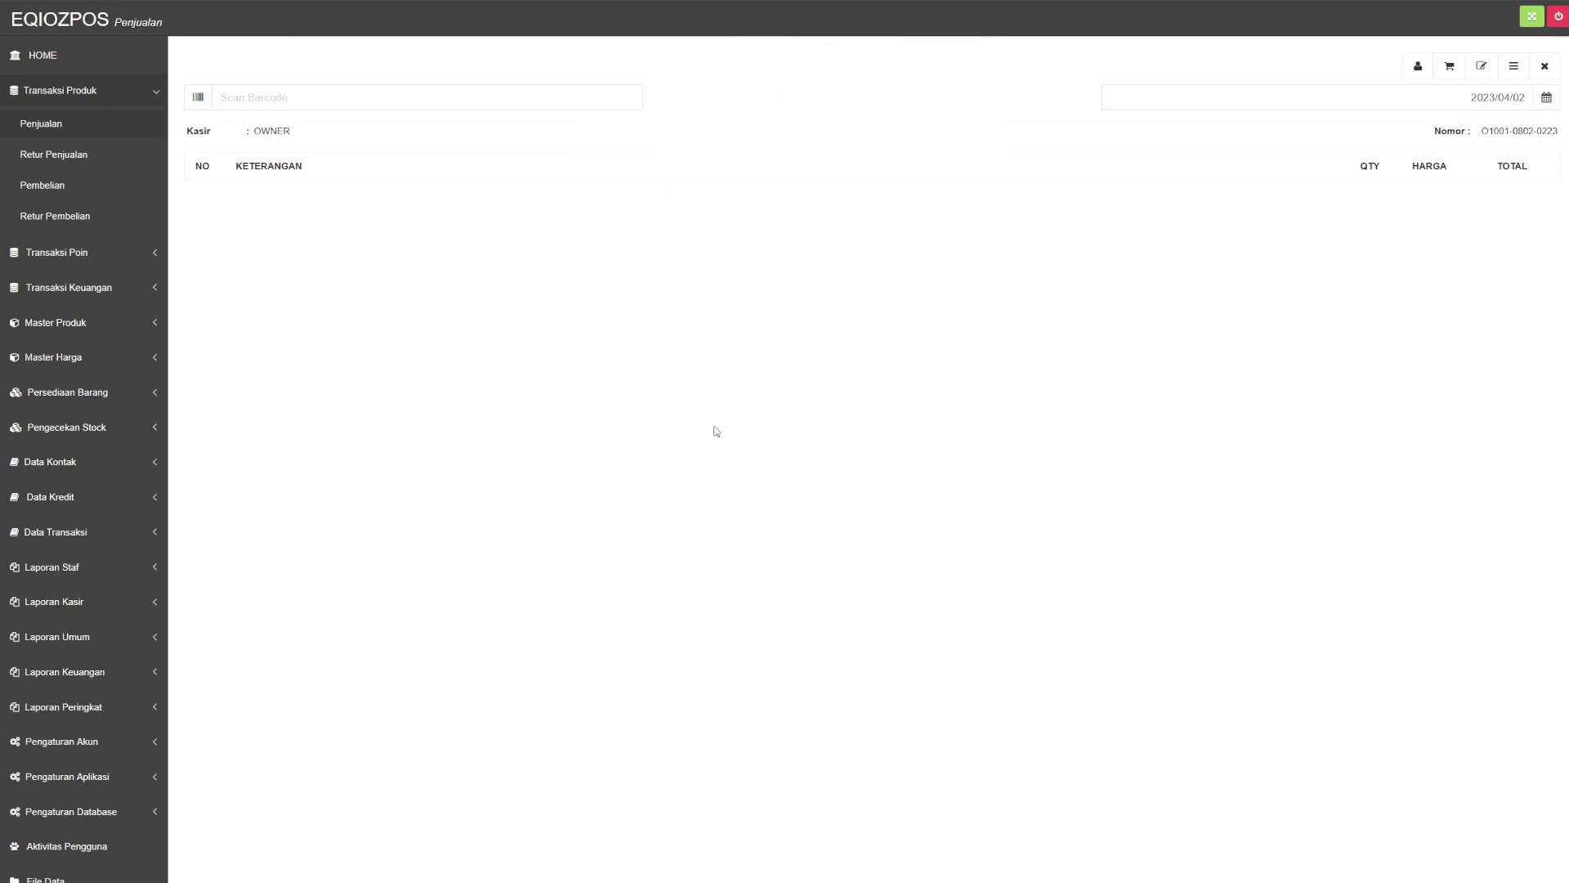
Examine the Laporan Bulanan report under Laporan Umum, including the Nilai Pembulatan / Amal figure and the finance and sales tables
{"action": "left_click", "coordinate": [91, 639]}
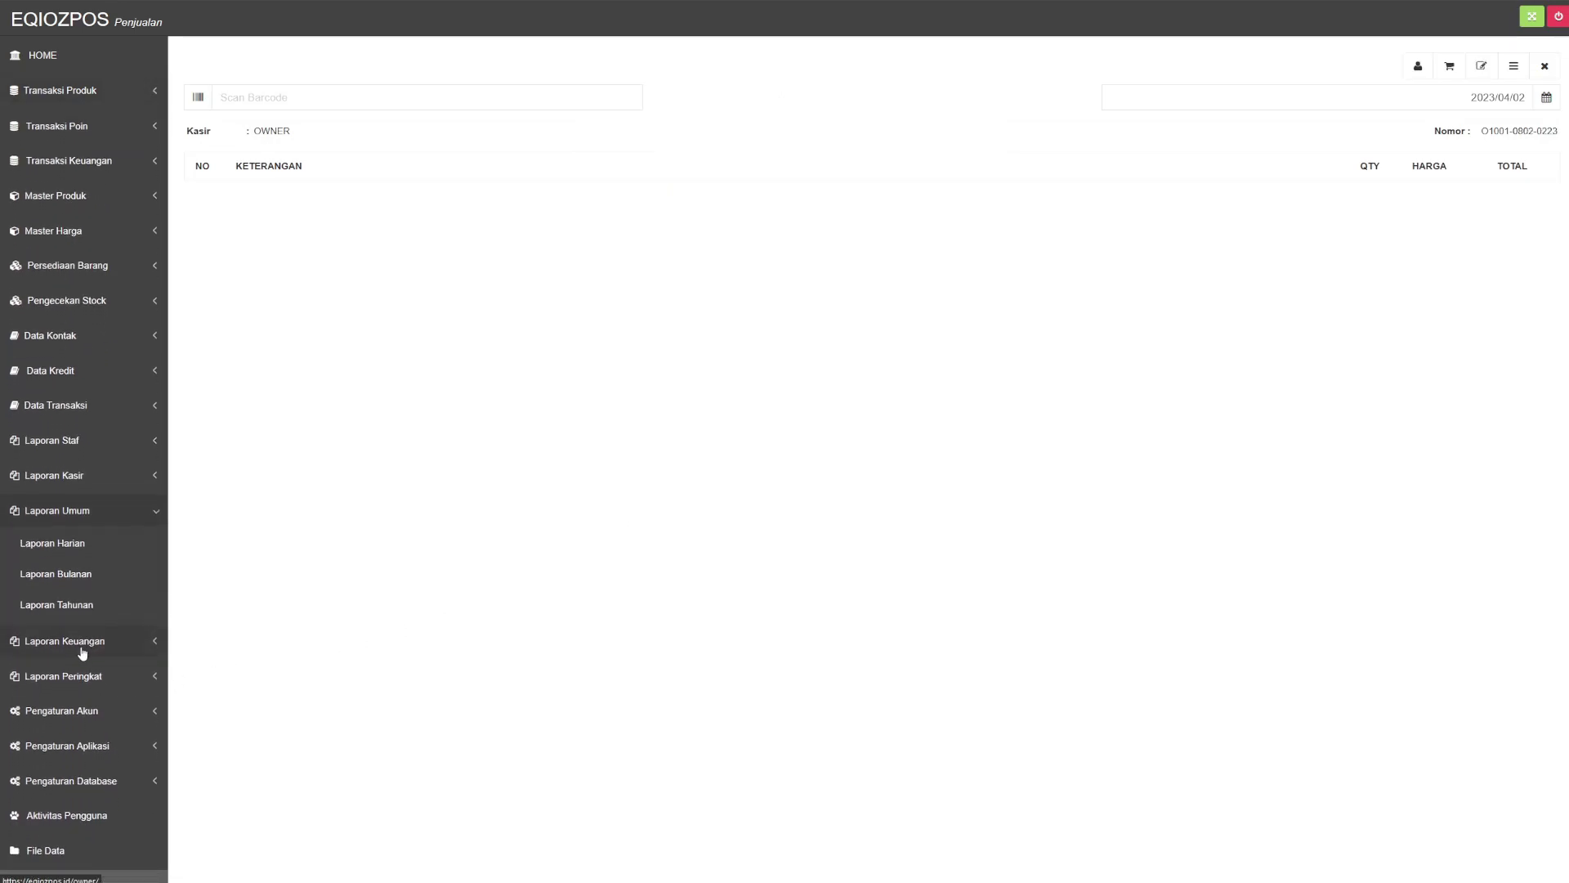
{"action": "left_click", "coordinate": [76, 574]}
{"action": "scroll", "coordinate": [523, 654], "scroll_direction": "down", "scroll_amount": 1}
{"action": "scroll", "coordinate": [533, 653], "scroll_direction": "down", "scroll_amount": 1}
{"action": "scroll", "coordinate": [1058, 536], "scroll_direction": "down", "scroll_amount": 1}
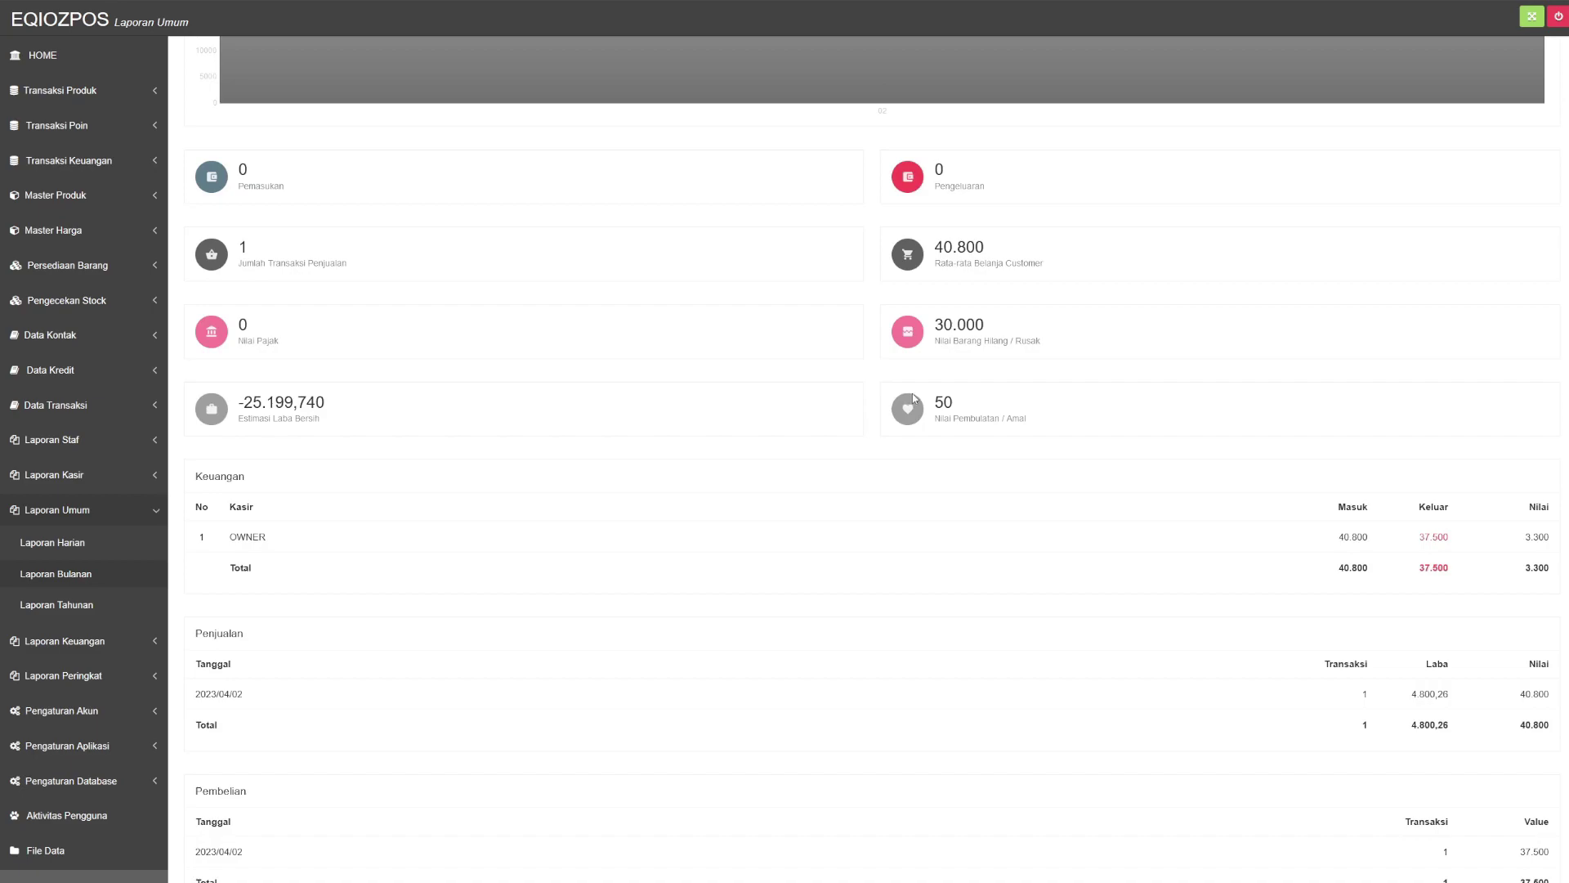
{"action": "scroll", "coordinate": [952, 463], "scroll_direction": "up", "scroll_amount": 1}
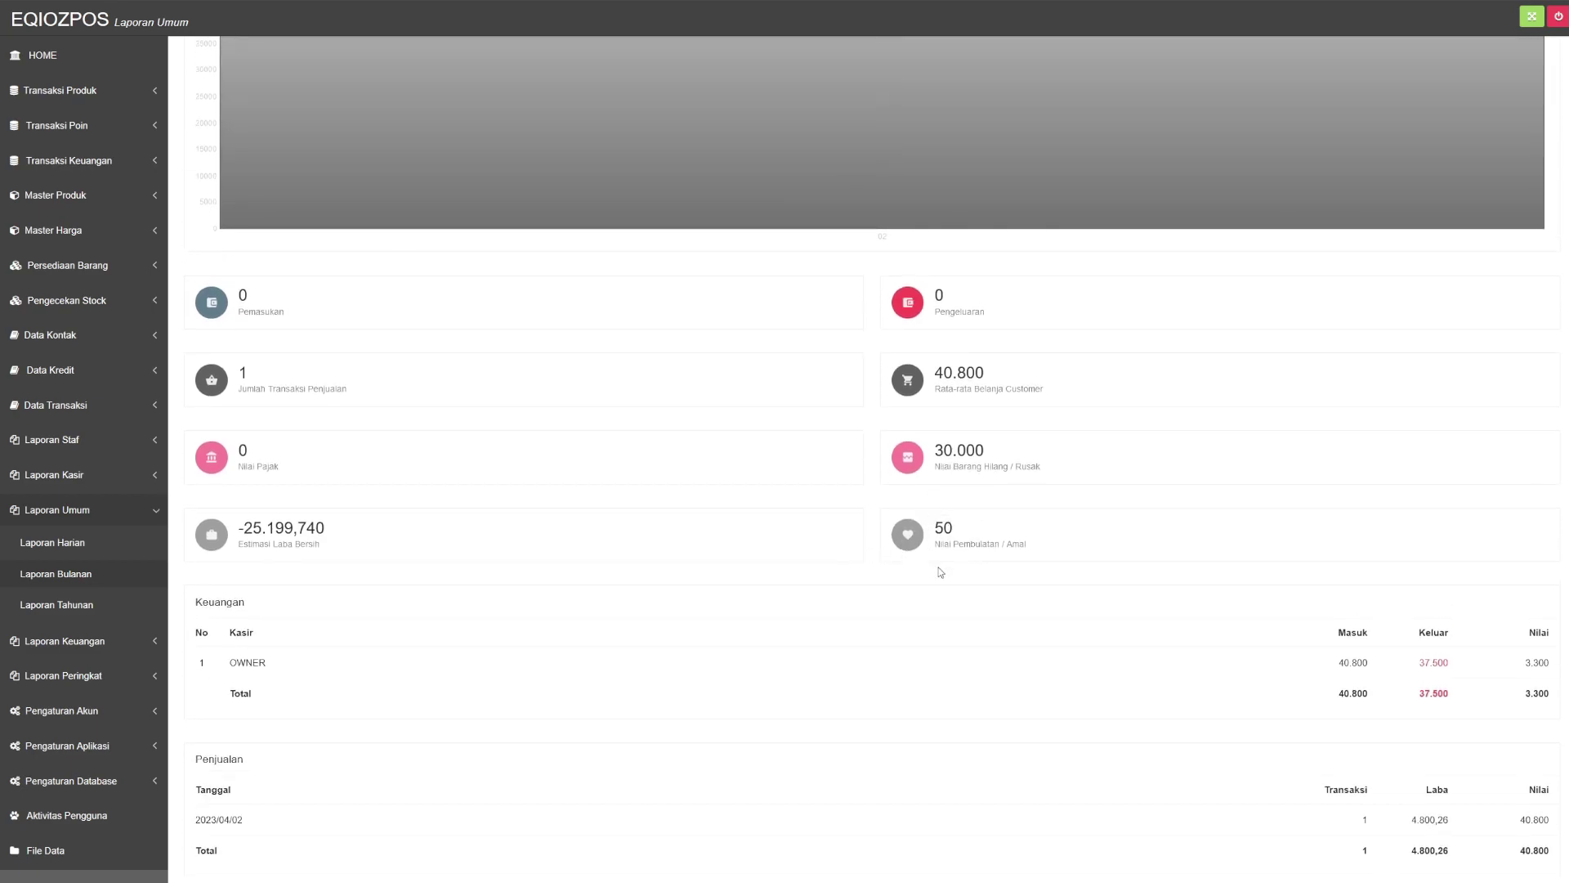
{"action": "scroll", "coordinate": [939, 571], "scroll_direction": "up", "scroll_amount": 1}
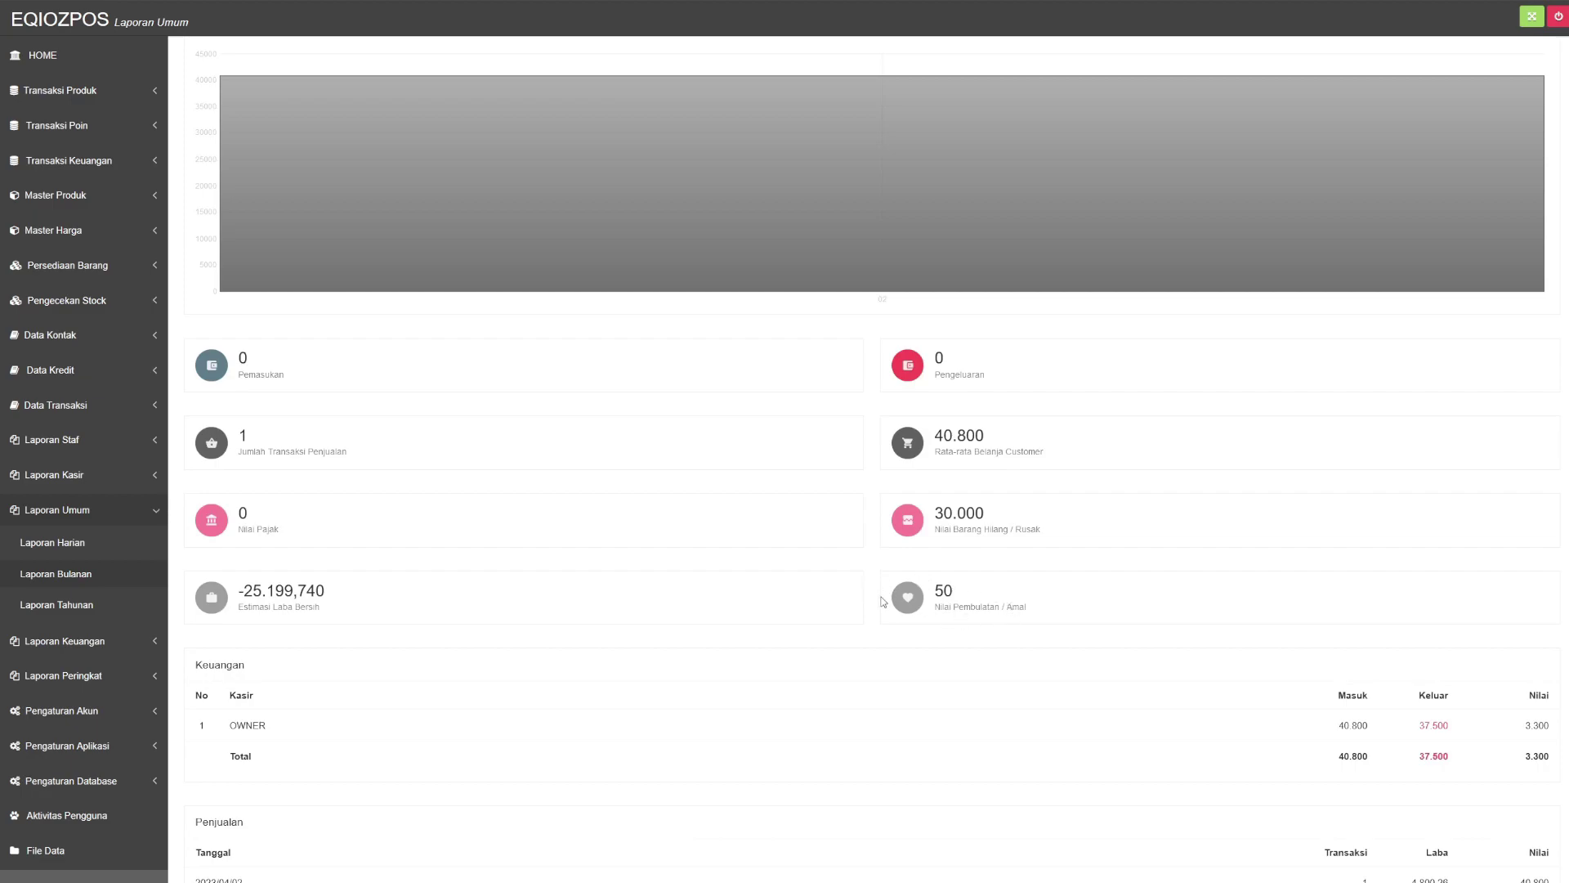
{"action": "scroll", "coordinate": [842, 602], "scroll_direction": "up", "scroll_amount": 2}
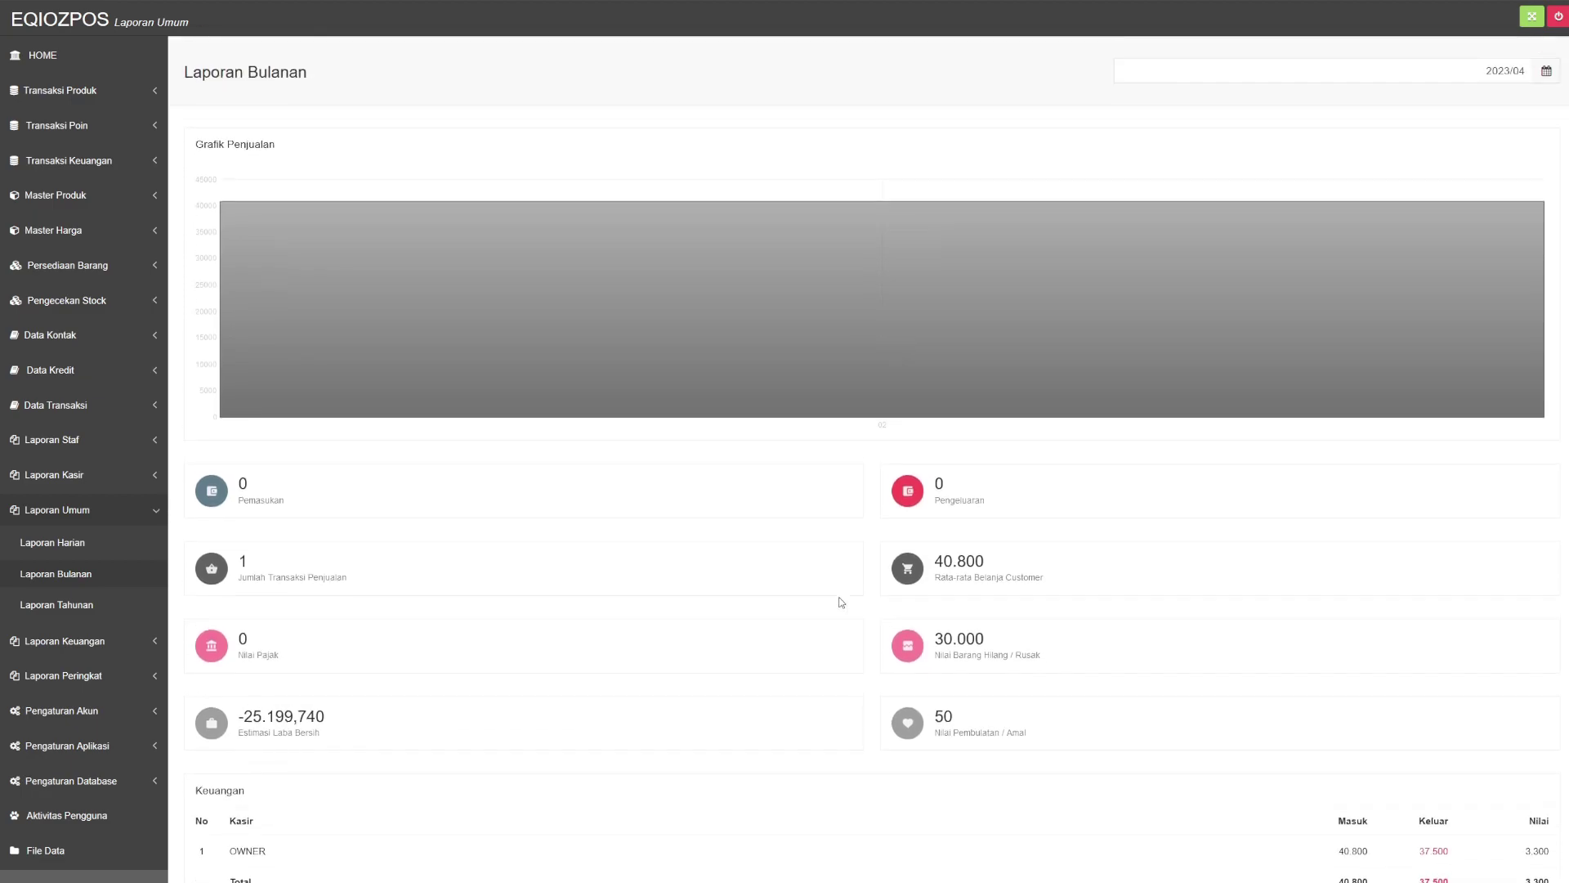
{"action": "scroll", "coordinate": [846, 605], "scroll_direction": "down", "scroll_amount": 3}
{"action": "scroll", "coordinate": [847, 605], "scroll_direction": "down", "scroll_amount": 1}
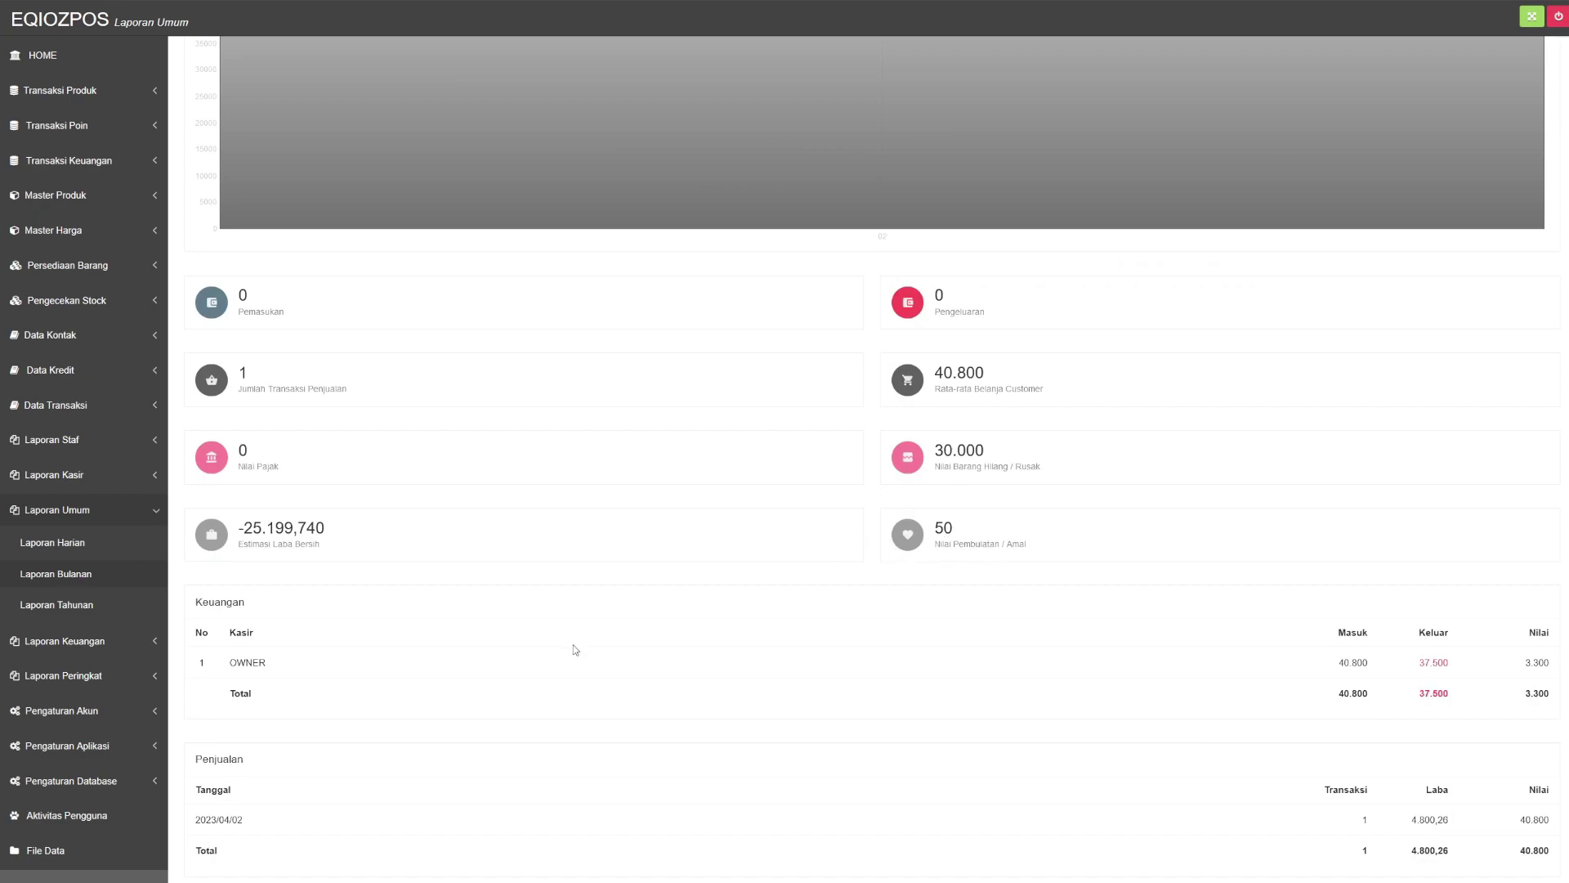
{"action": "scroll", "coordinate": [292, 647], "scroll_direction": "up", "scroll_amount": 3}
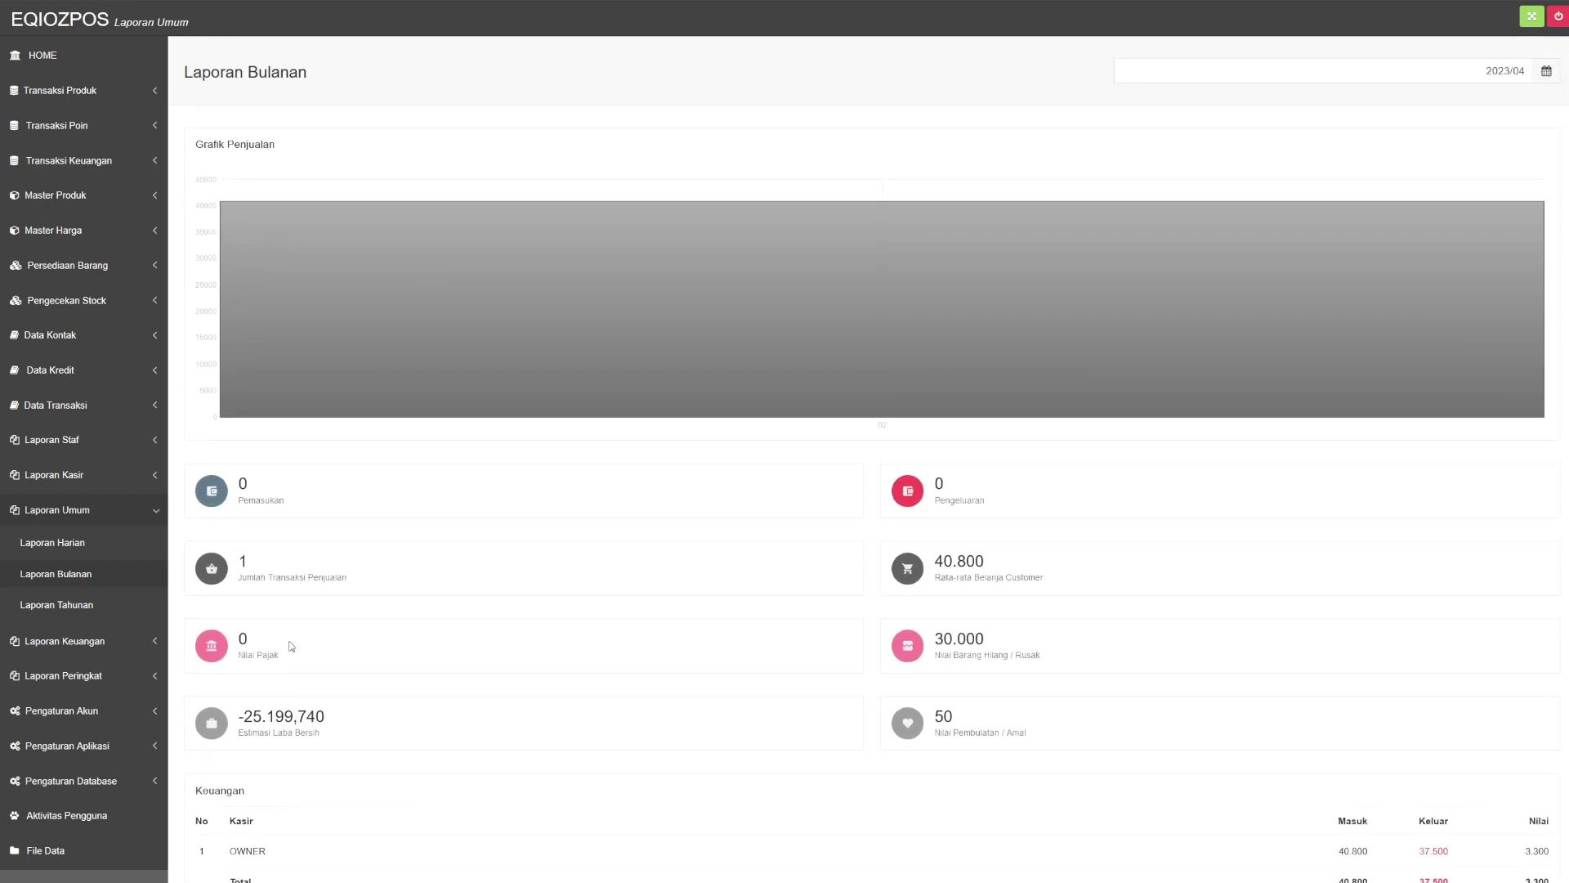
{"action": "scroll", "coordinate": [292, 646], "scroll_direction": "down", "scroll_amount": 3}
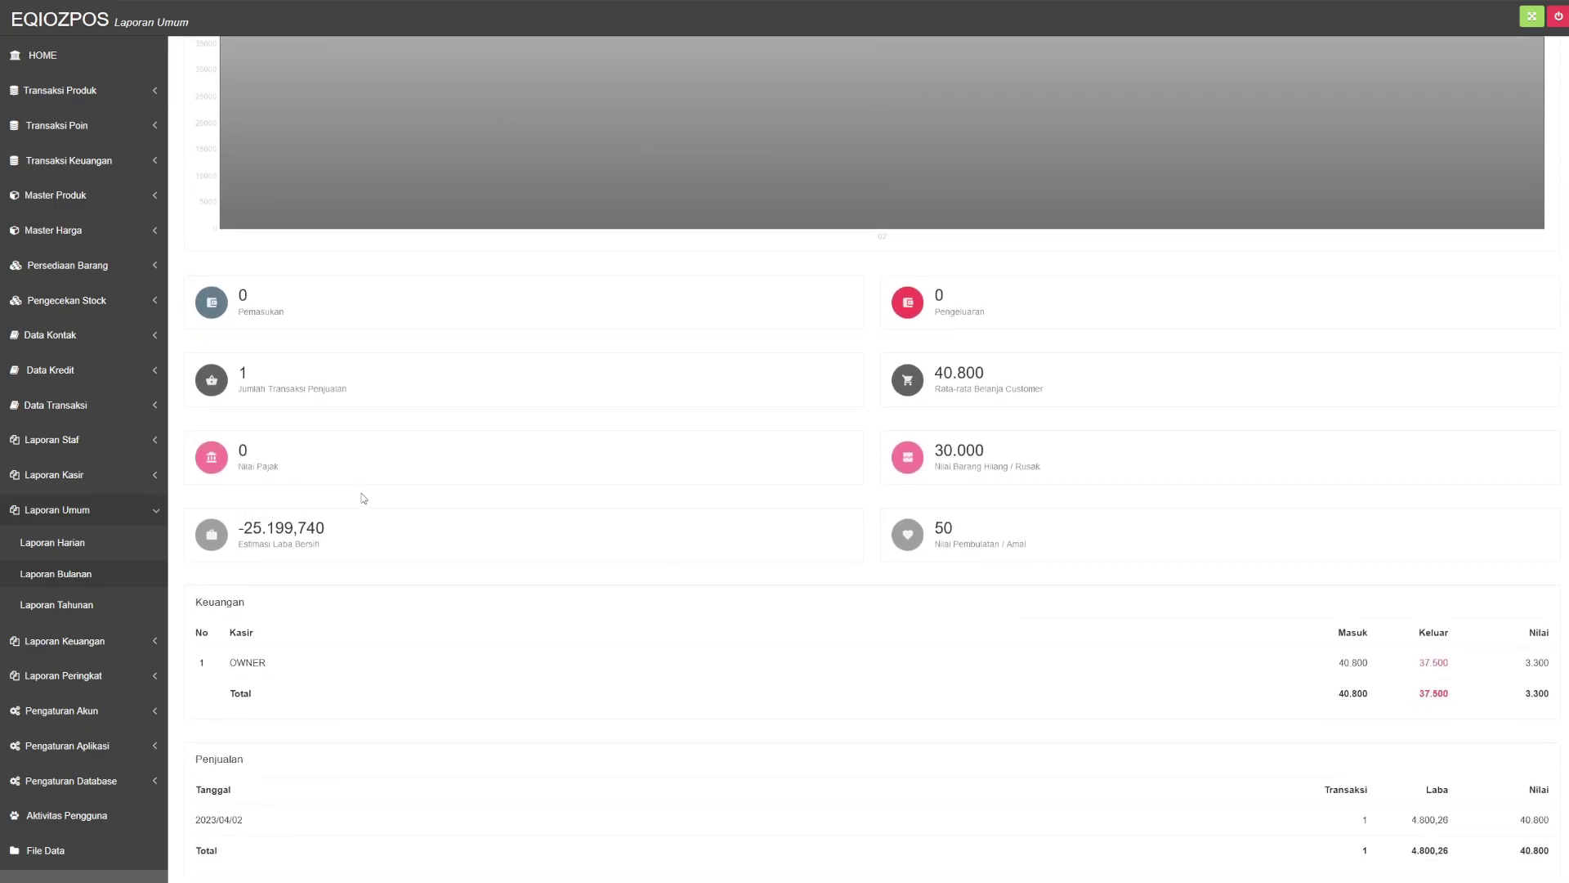
Examine the Laporan Tahunan report for 2023 under Laporan Umum
{"action": "left_click", "coordinate": [80, 603]}
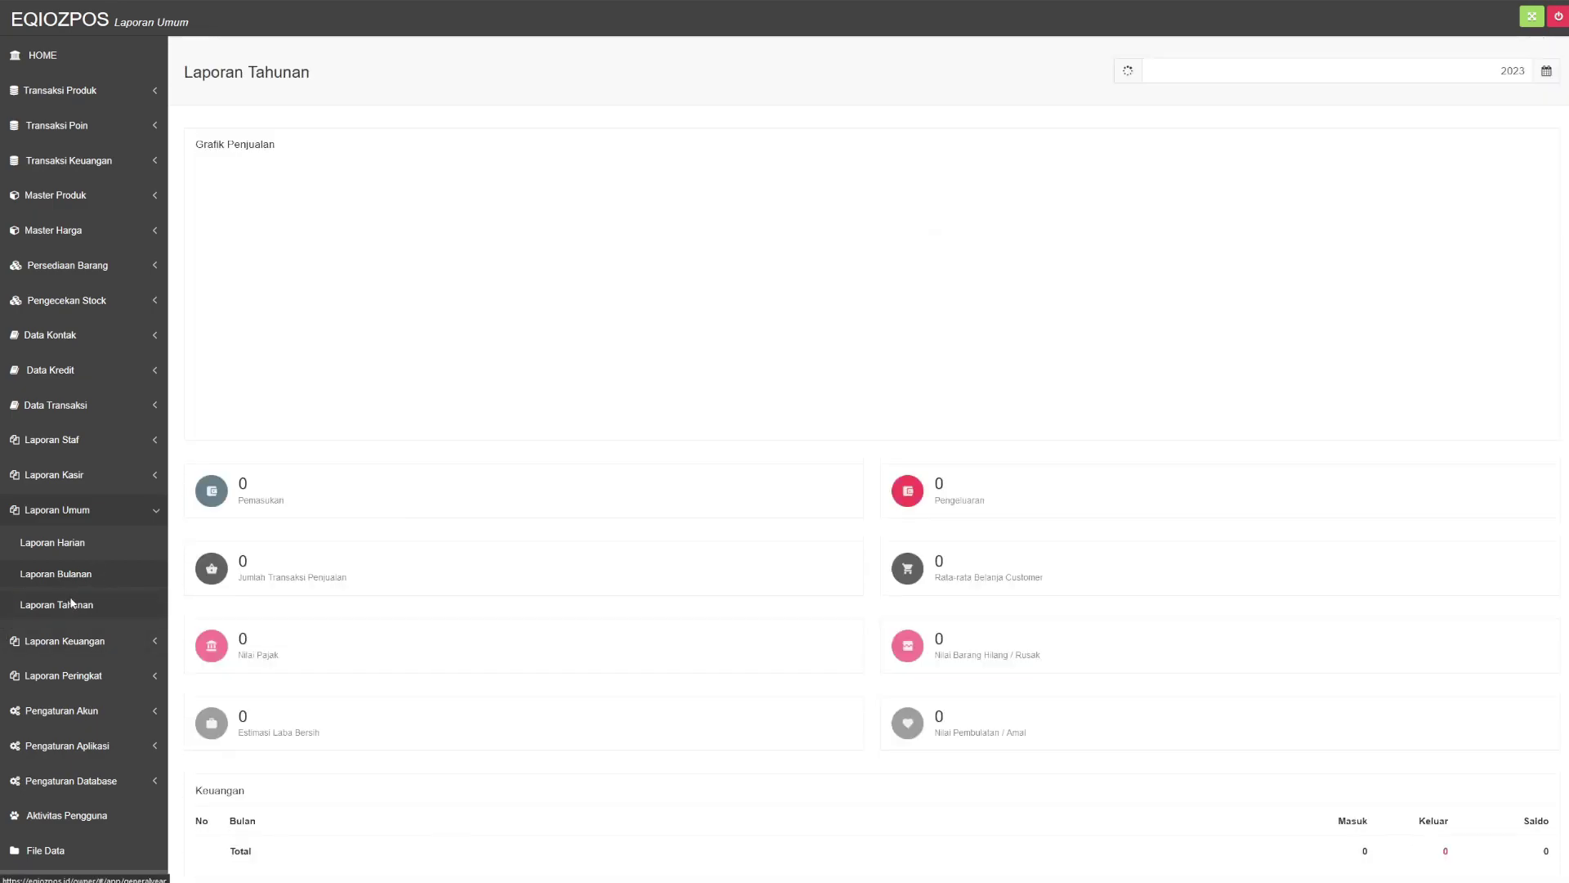
{"action": "left_click", "coordinate": [71, 574]}
{"action": "left_click", "coordinate": [80, 612]}
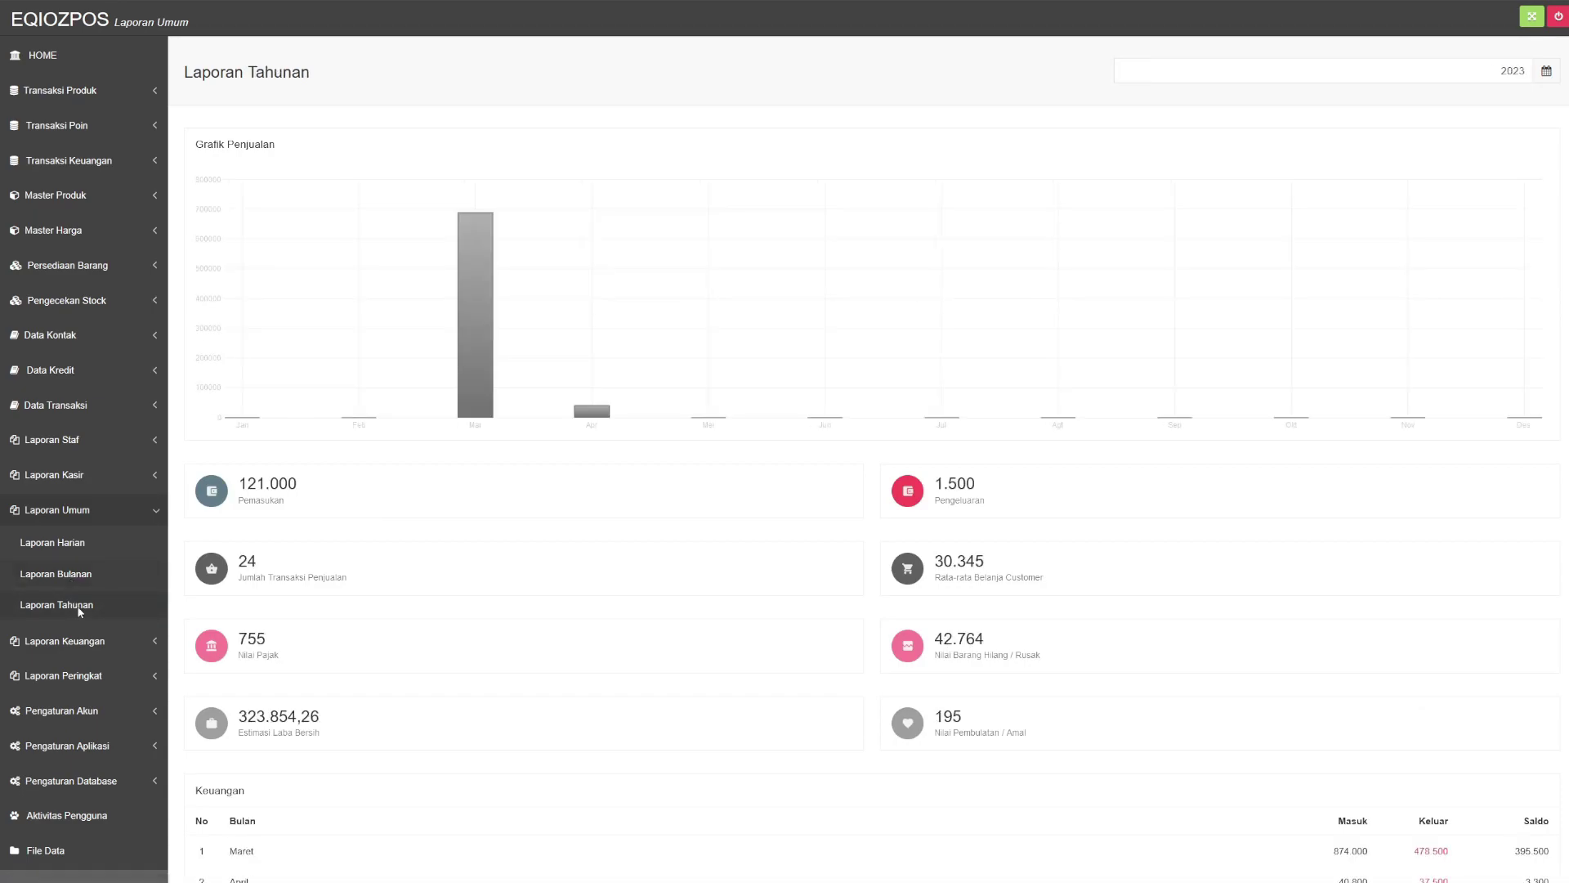
{"action": "scroll", "coordinate": [739, 688], "scroll_direction": "down", "scroll_amount": 1}
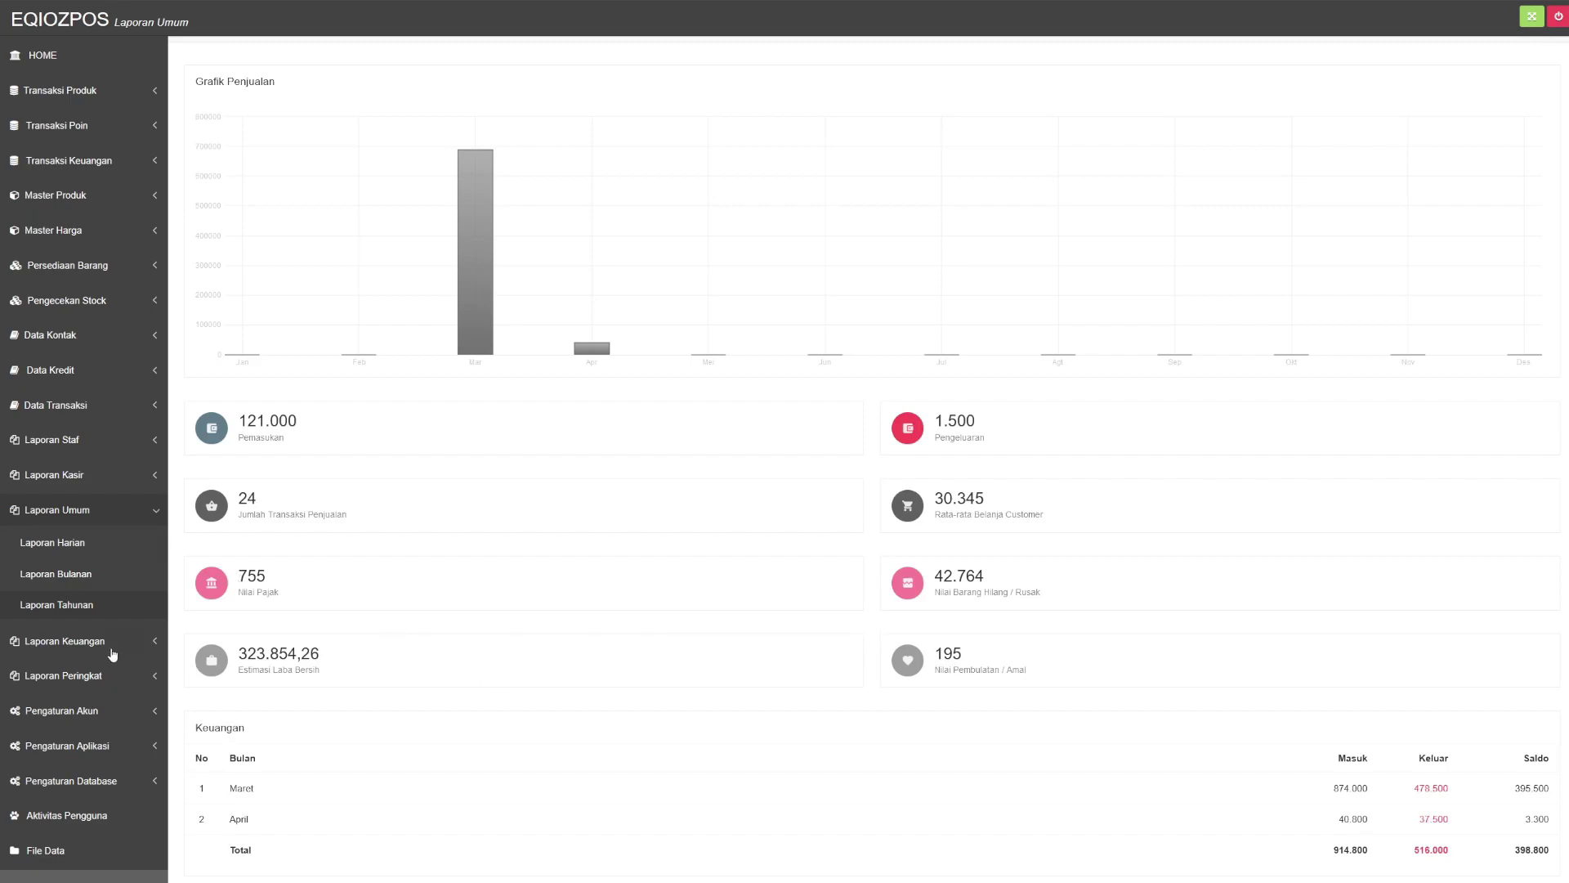
Examine the header, footer and line-length fields in Pengaturan Struk under Pengaturan Aplikasi and close the form without saving
{"action": "left_click", "coordinate": [64, 508]}
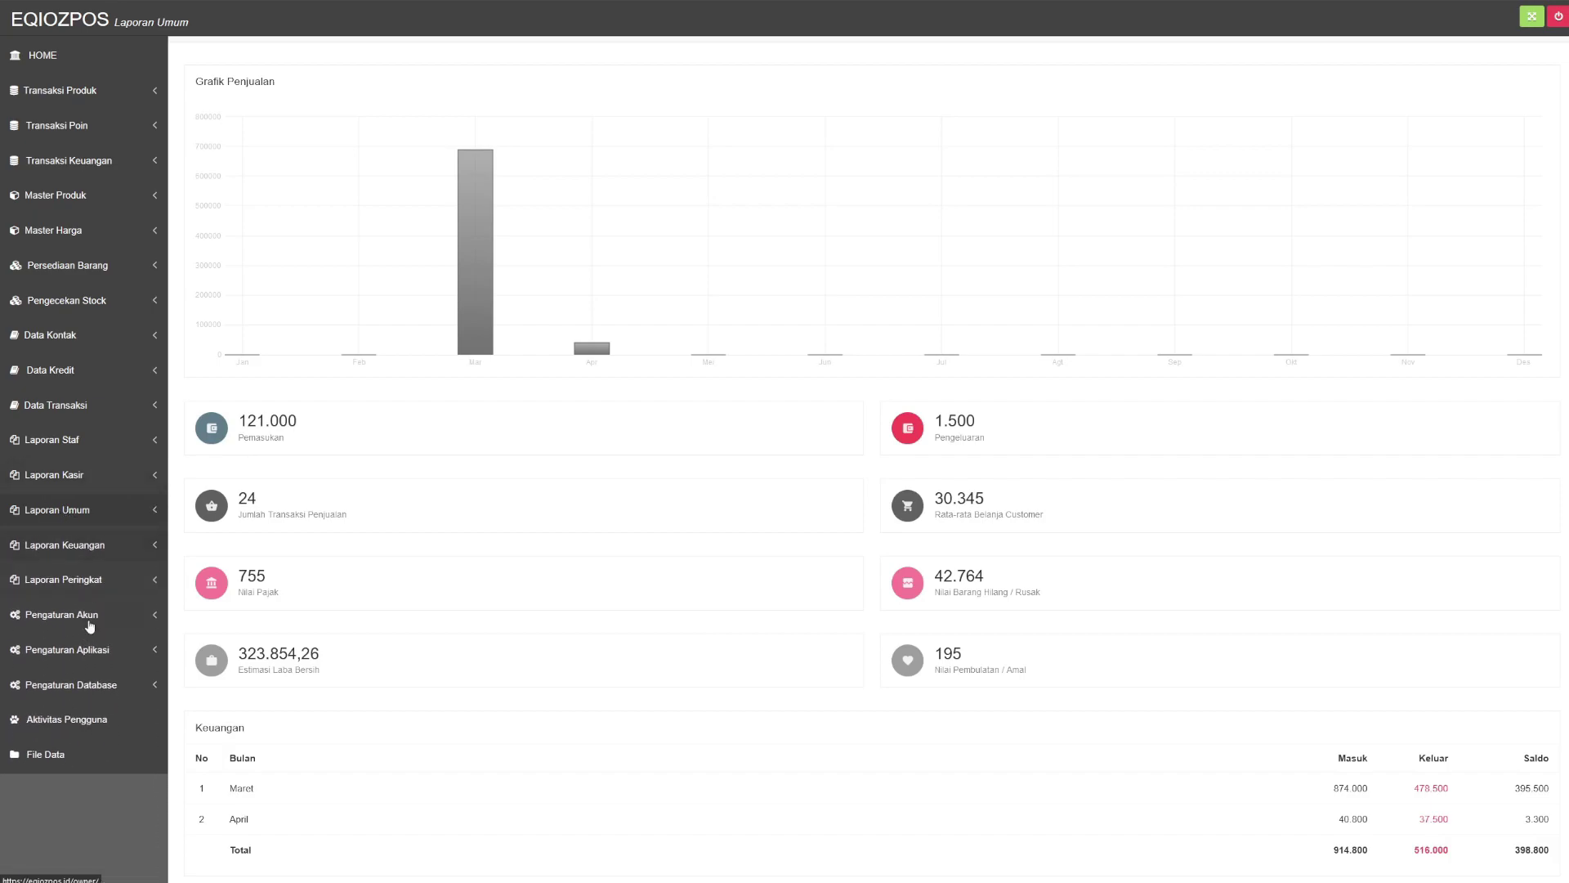
{"action": "left_click", "coordinate": [81, 652]}
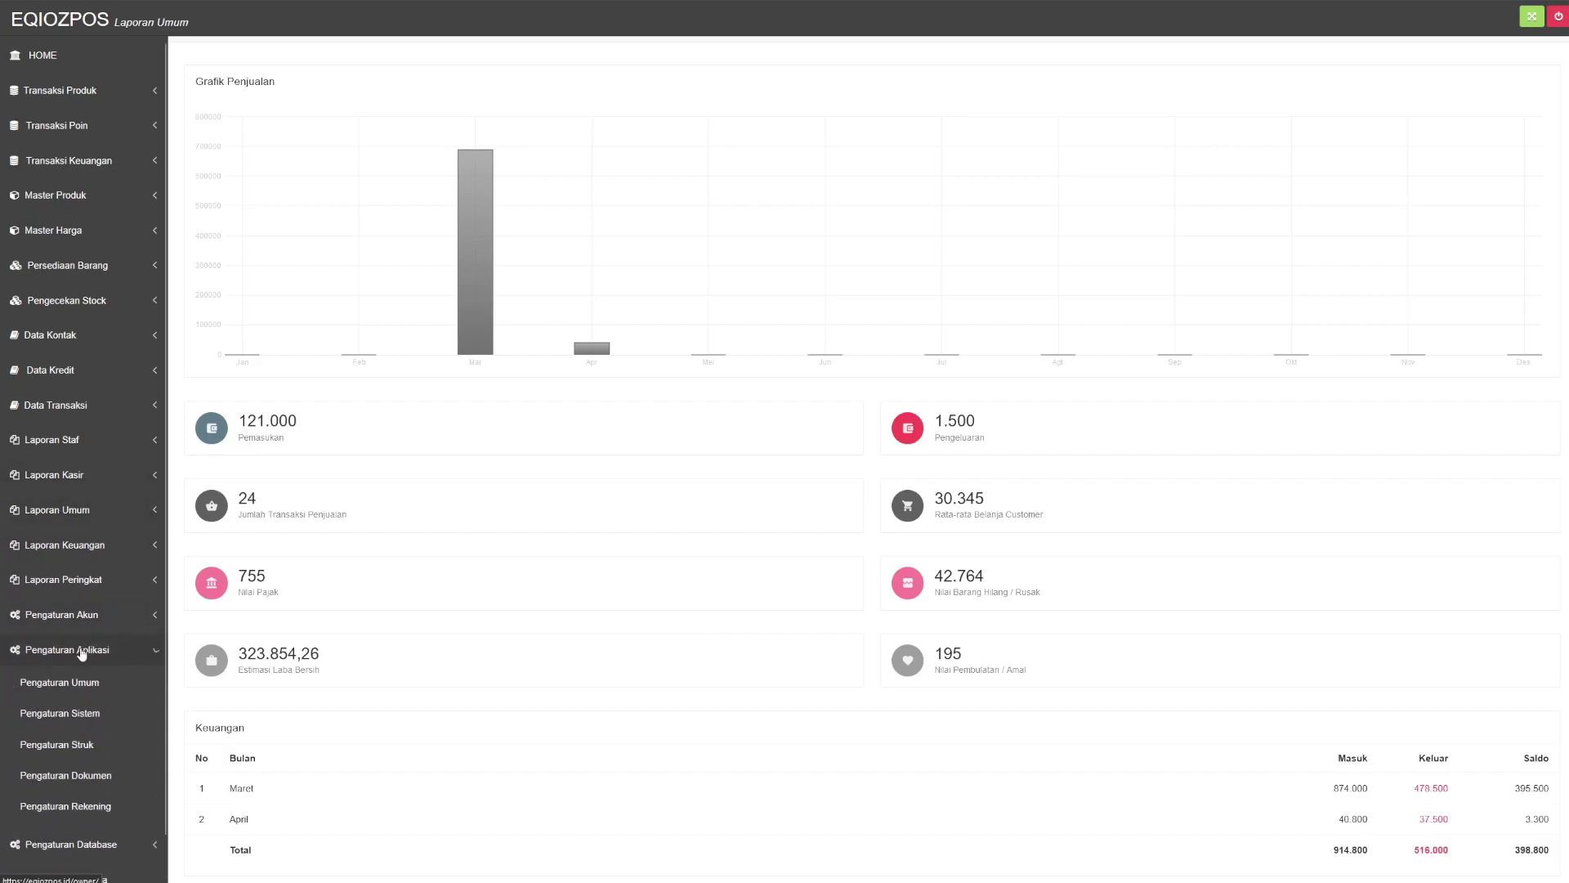
{"action": "scroll", "coordinate": [82, 653], "scroll_direction": "down", "scroll_amount": 1}
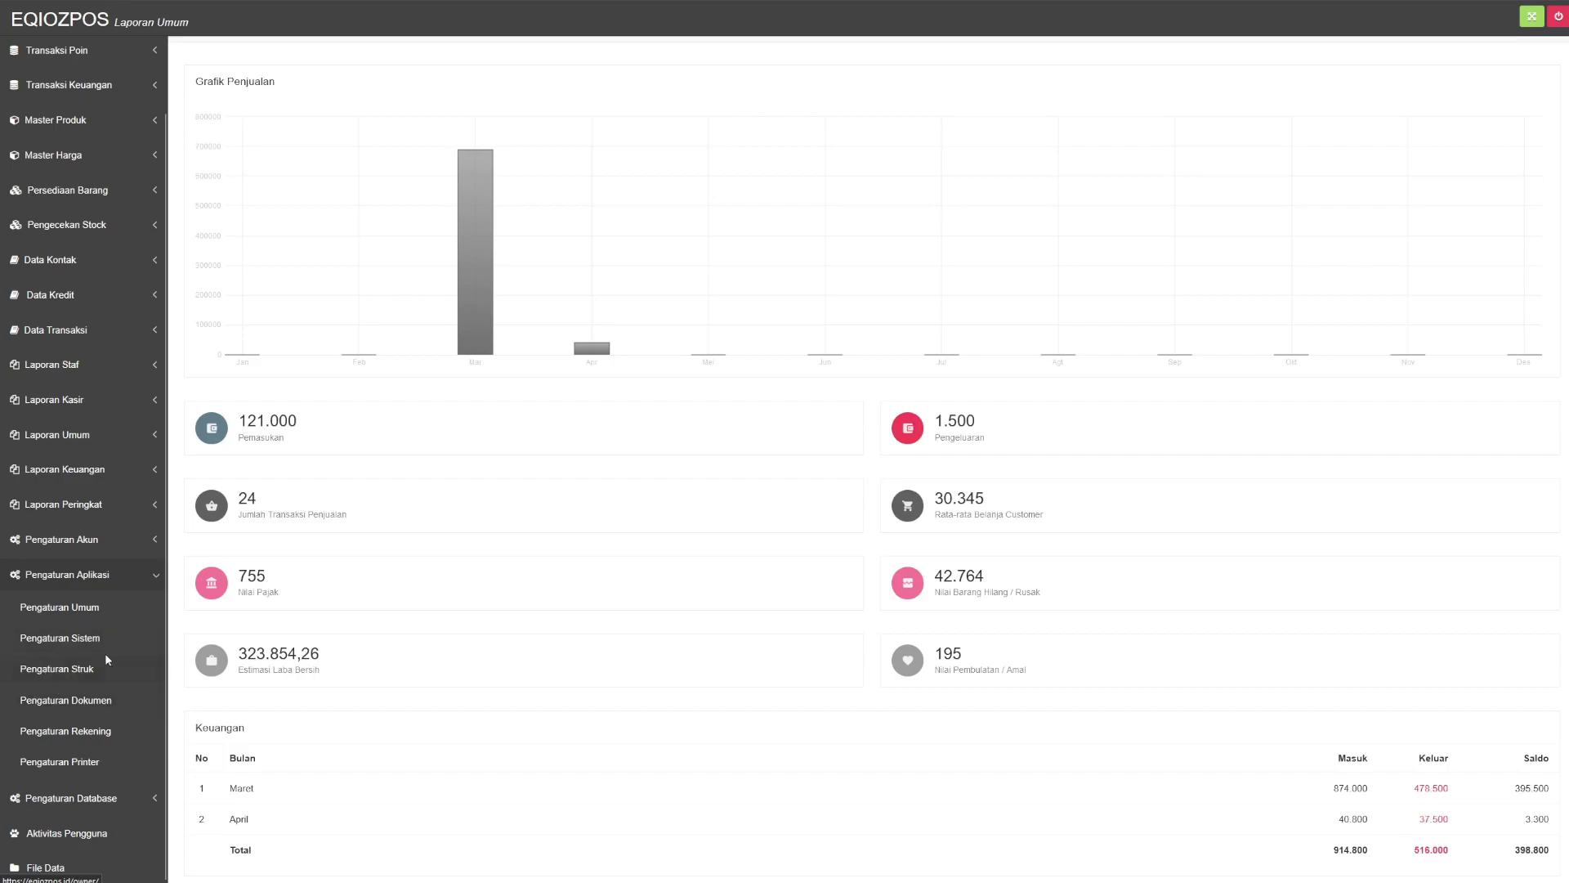
{"action": "left_click", "coordinate": [57, 672]}
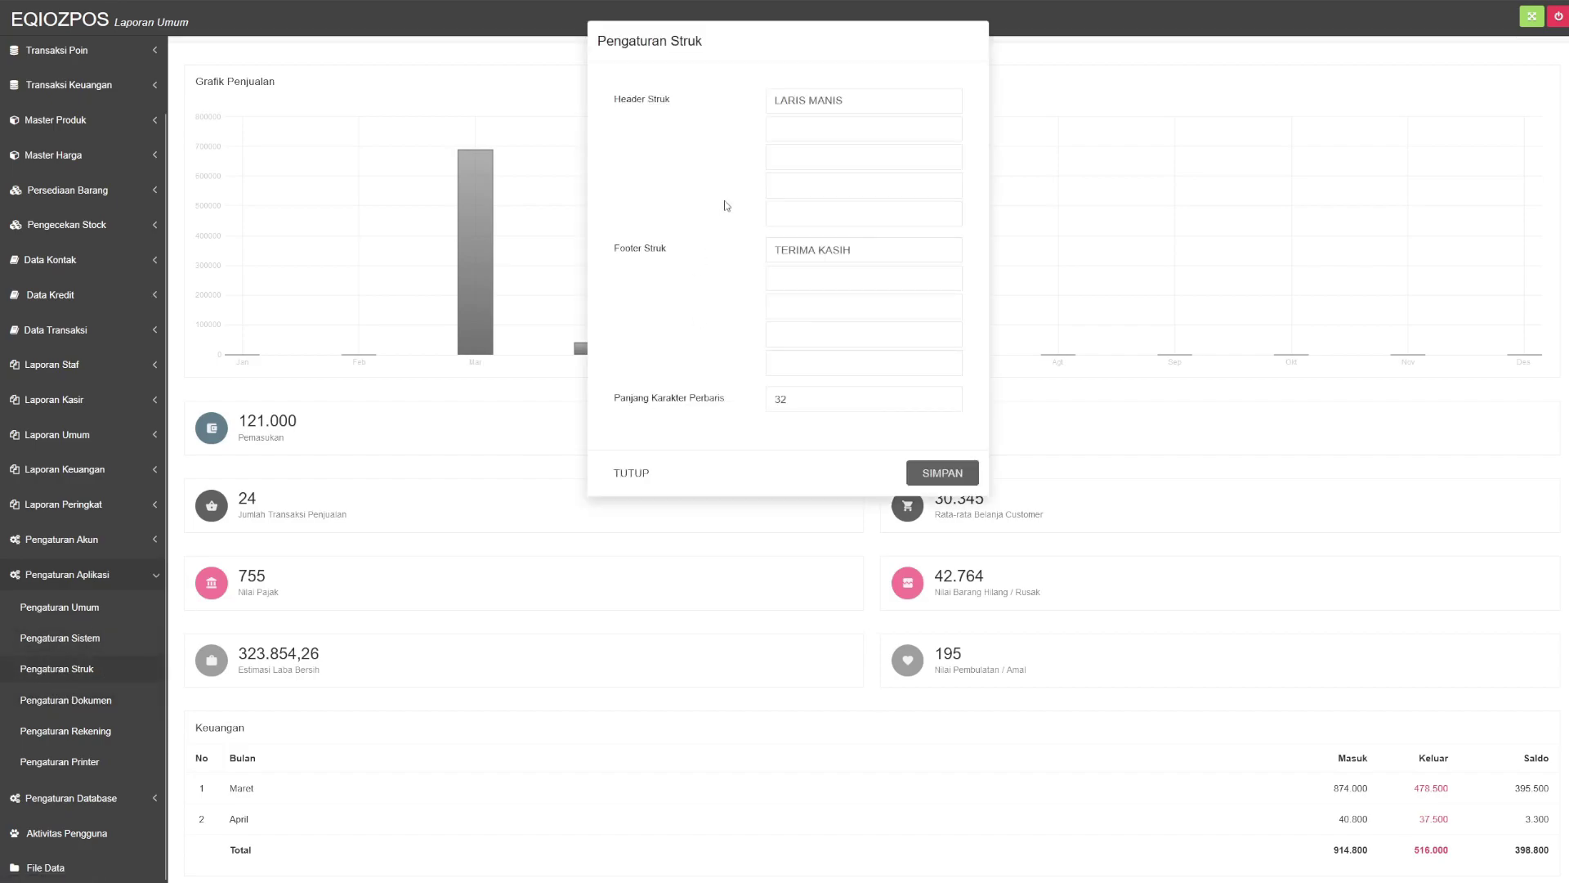
{"action": "left_click", "coordinate": [636, 482]}
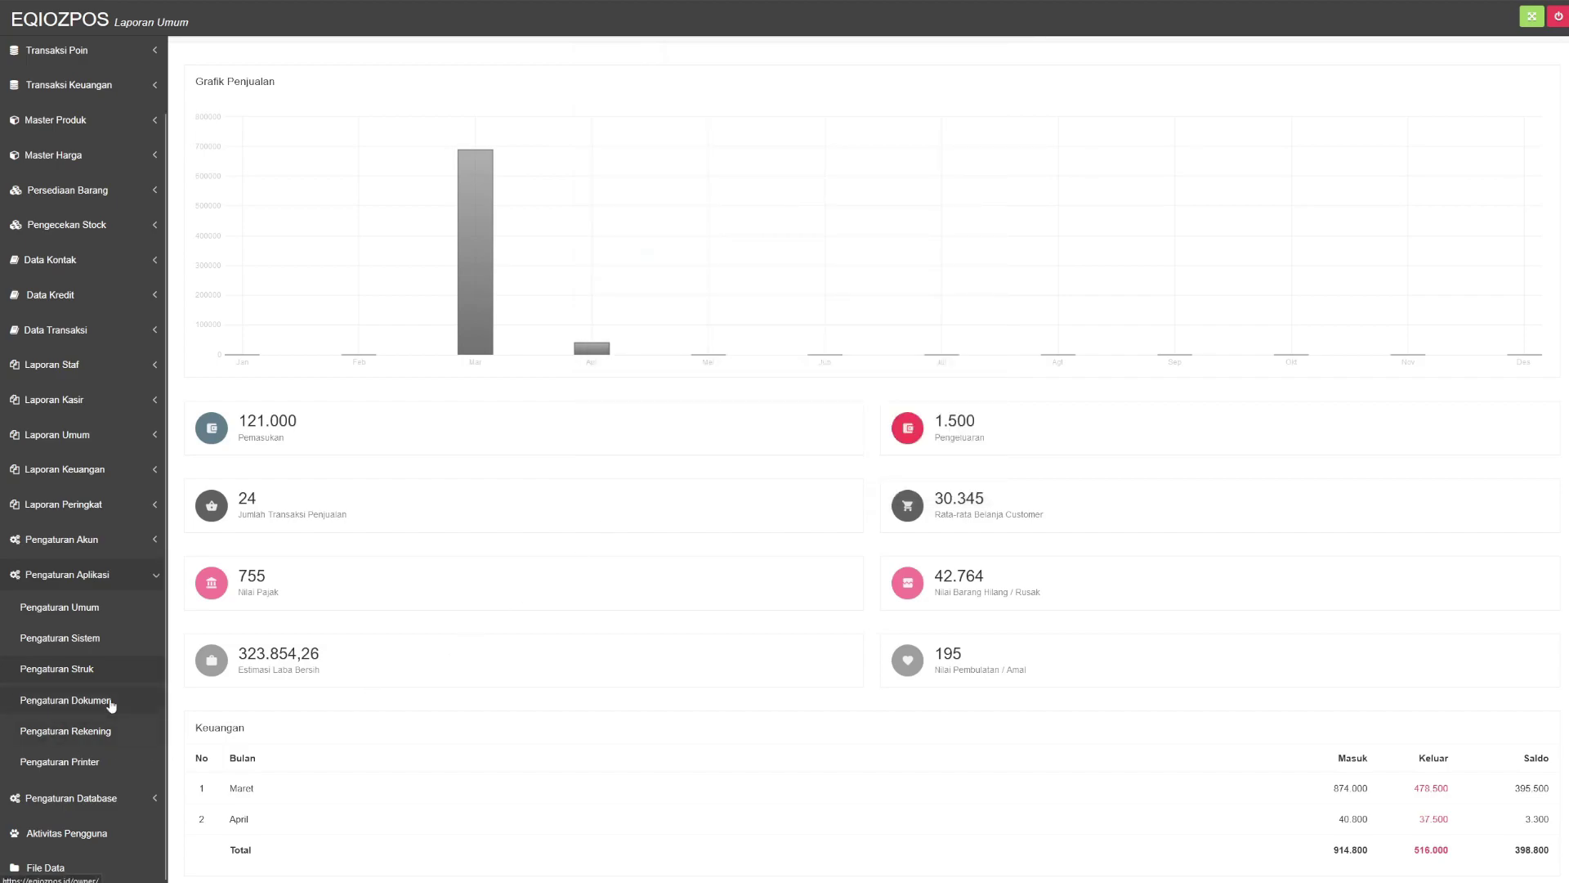
Show the Pengaturan Database options, collapse them and return to the HOME dashboard
{"action": "left_click", "coordinate": [72, 799]}
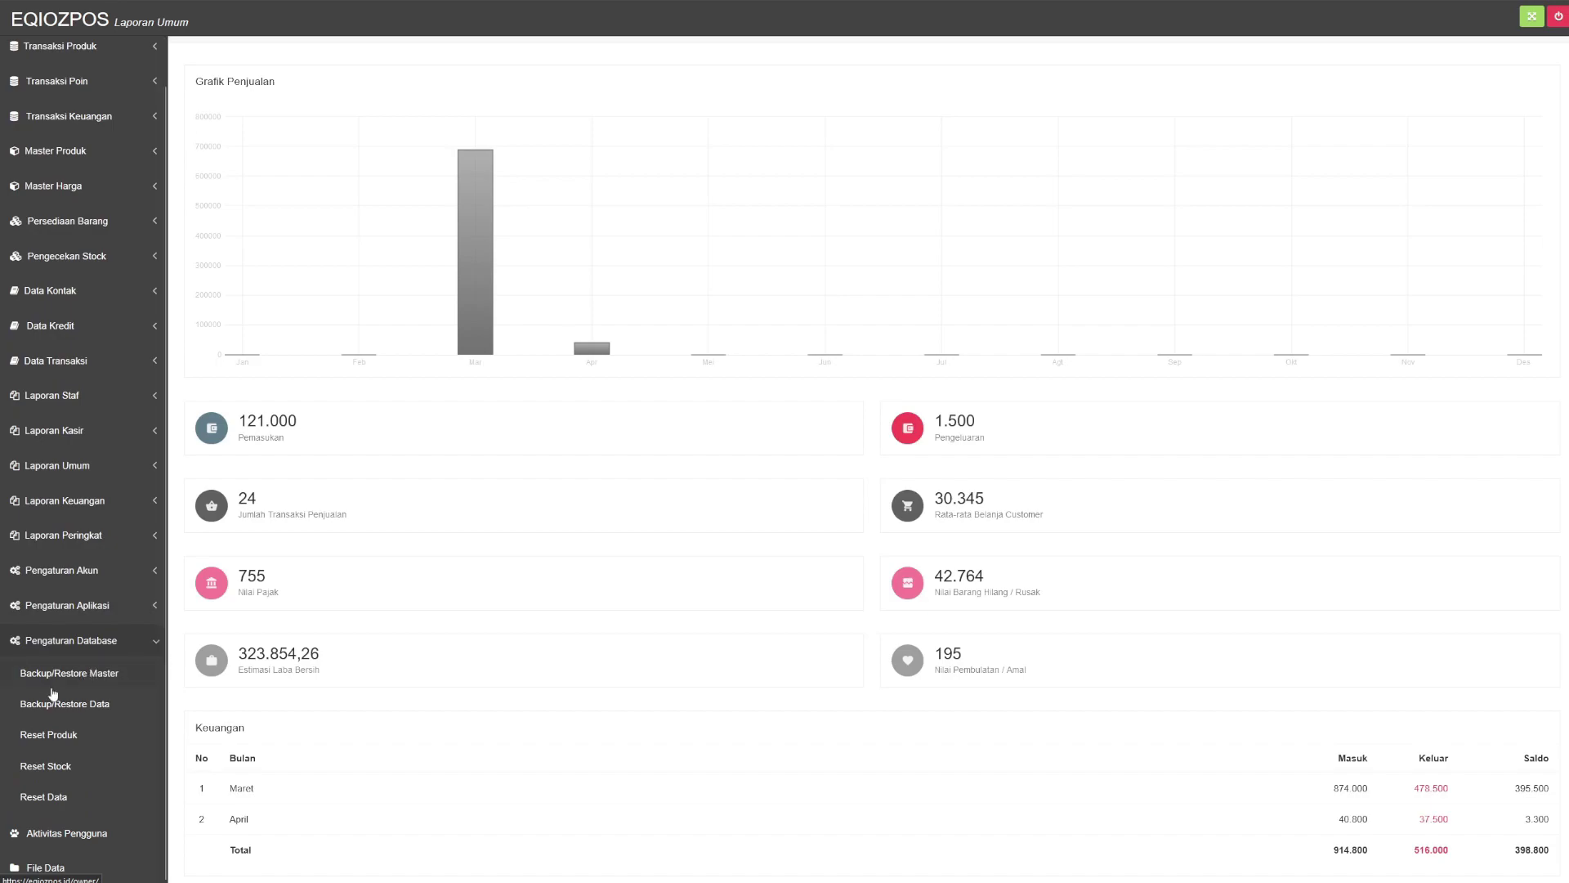
{"action": "left_click", "coordinate": [75, 642]}
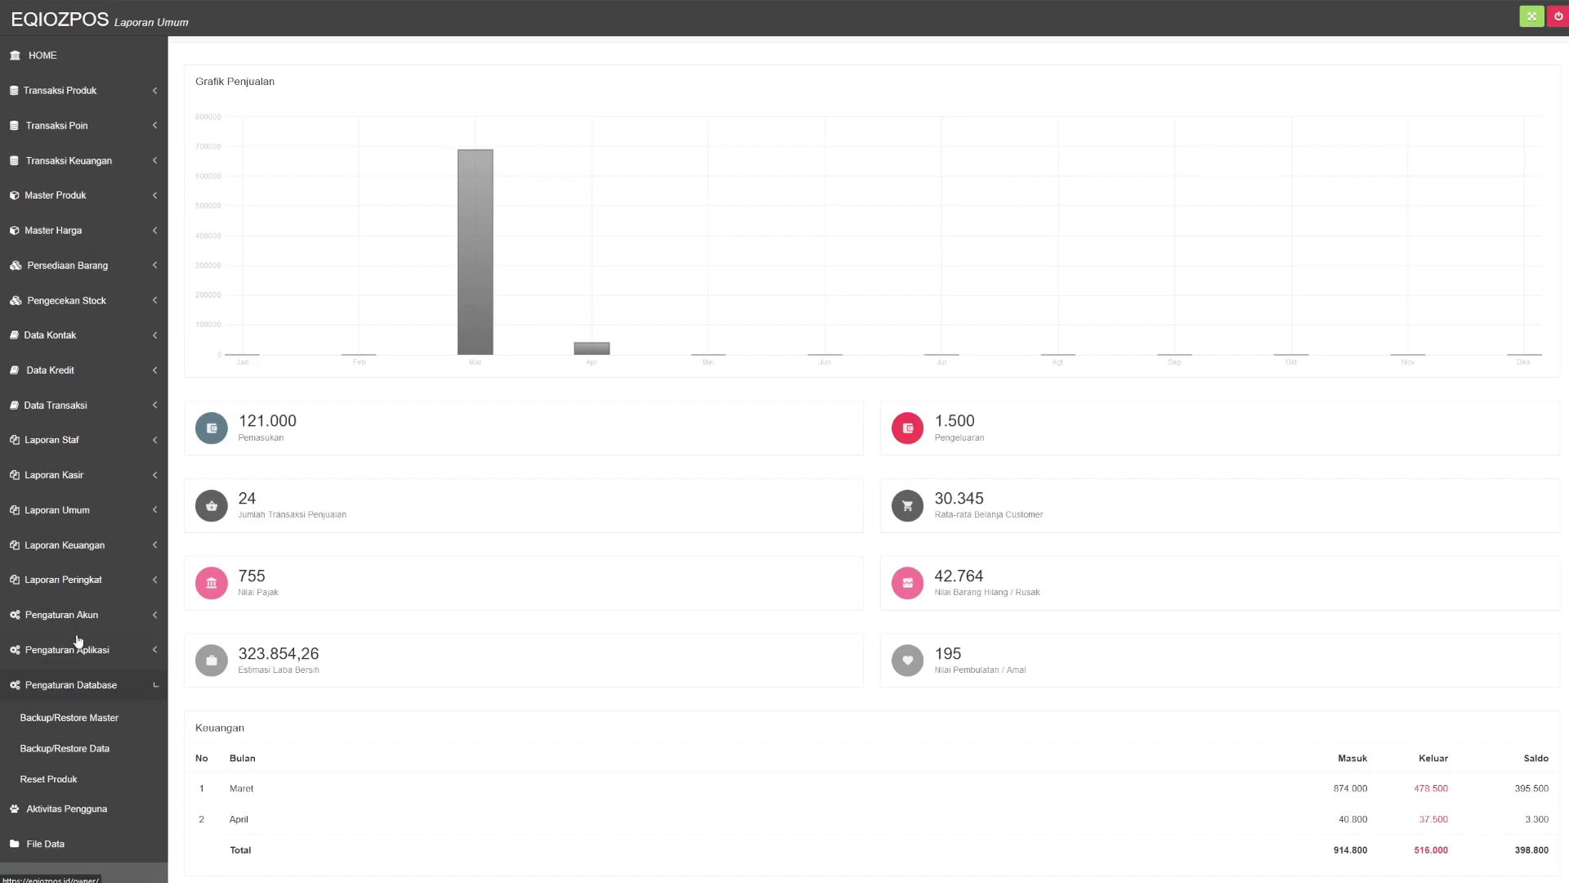
{"action": "left_click", "coordinate": [106, 716]}
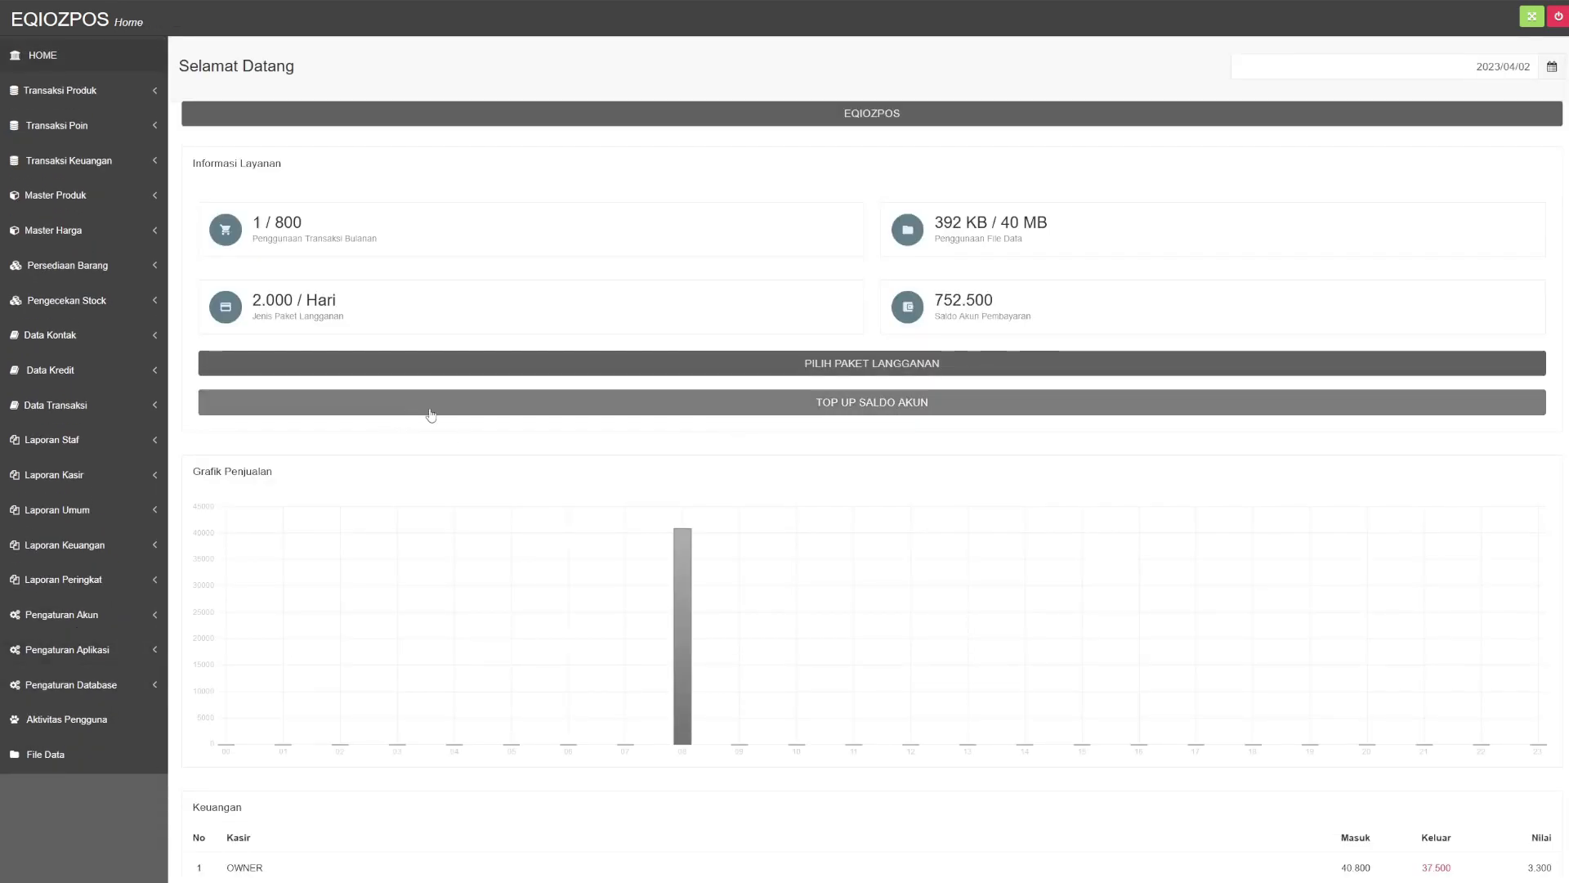